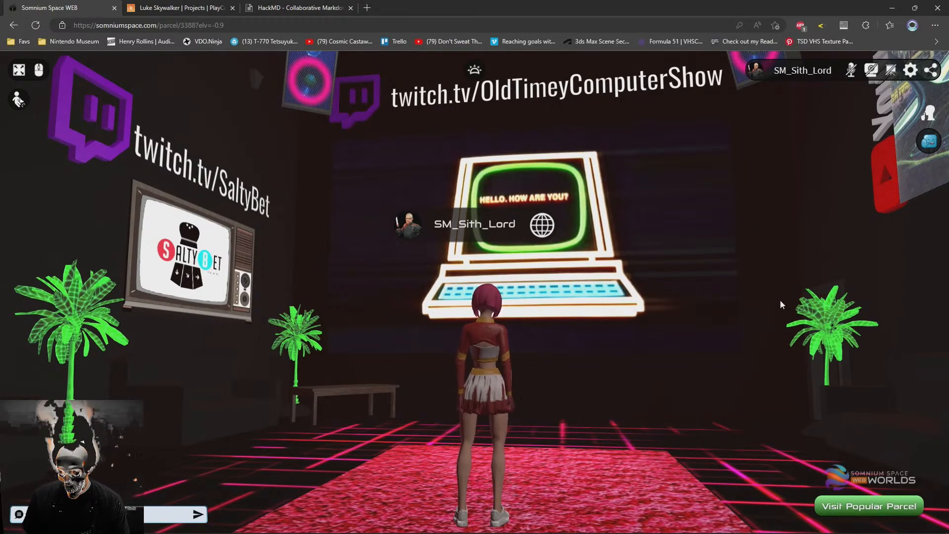
Walk the avatar out of the Twitch lounge, through the cinema lobby and onto the parking lot outside
drag(771, 266, 298, 279)
drag(420, 316, 213, 342)
key(w)
drag(457, 344, 441, 327)
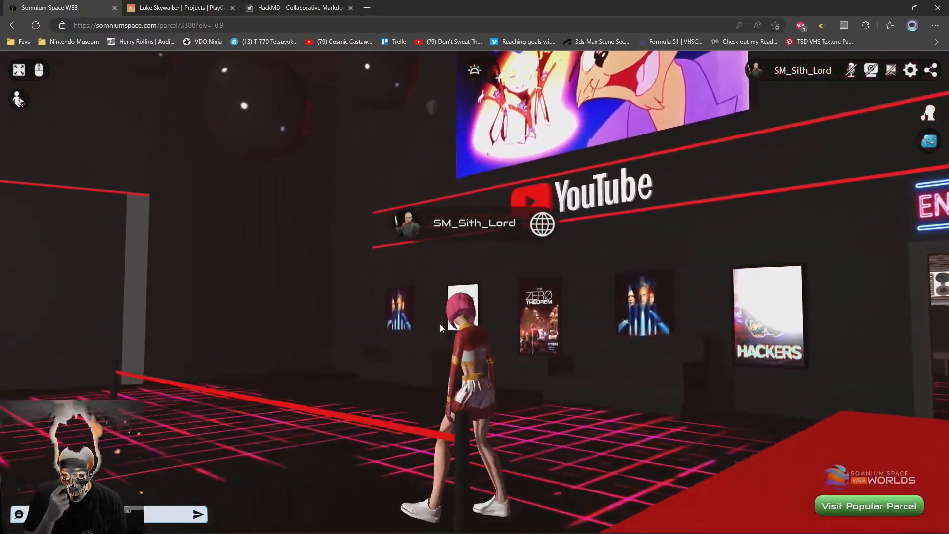
drag(597, 324, 337, 367)
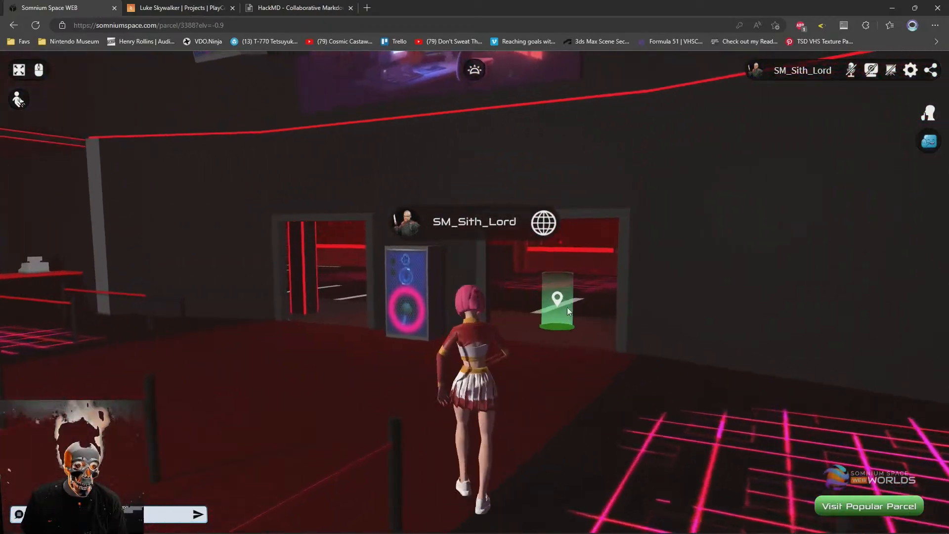
click(577, 284)
double_click(570, 287)
mouse_move(570, 291)
mouse_down()
mouse_move(520, 316)
mouse_move(543, 313)
mouse_move(494, 295)
mouse_move(458, 298)
mouse_move(591, 303)
mouse_move(494, 290)
mouse_move(369, 312)
mouse_move(509, 306)
mouse_move(634, 323)
mouse_move(589, 334)
mouse_move(517, 329)
mouse_up()
click(517, 330)
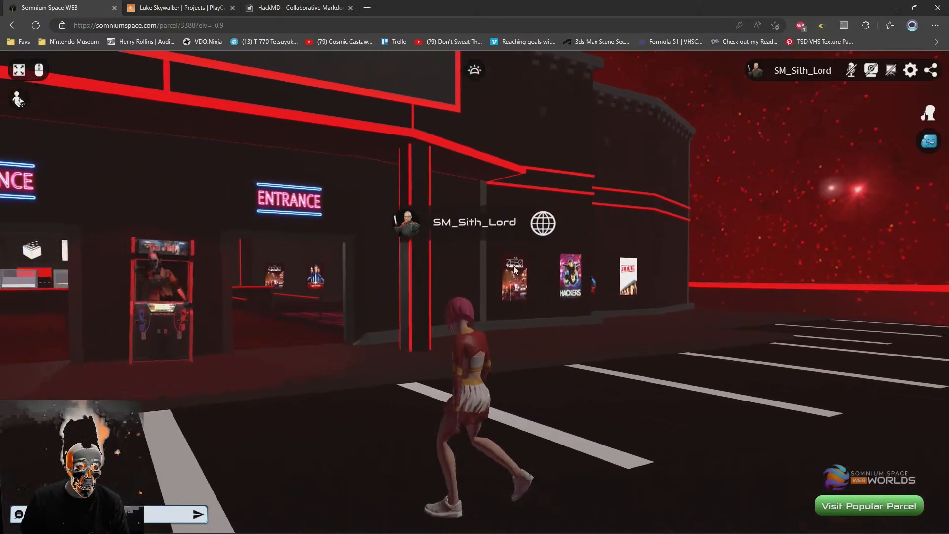
Return the avatar to the cinema lobby and face the large YouTube screen on the wall
click(671, 342)
drag(669, 342, 558, 345)
click(559, 346)
drag(619, 358, 466, 332)
click(505, 355)
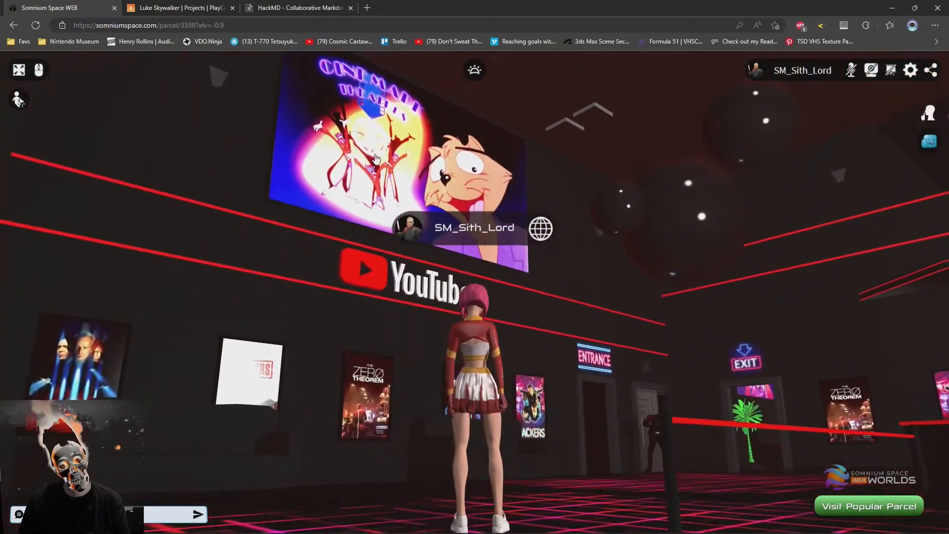
Play the video on the lobby's YouTube screen and mute it through its in-world player
click(376, 158)
click(485, 354)
drag(324, 345, 368, 330)
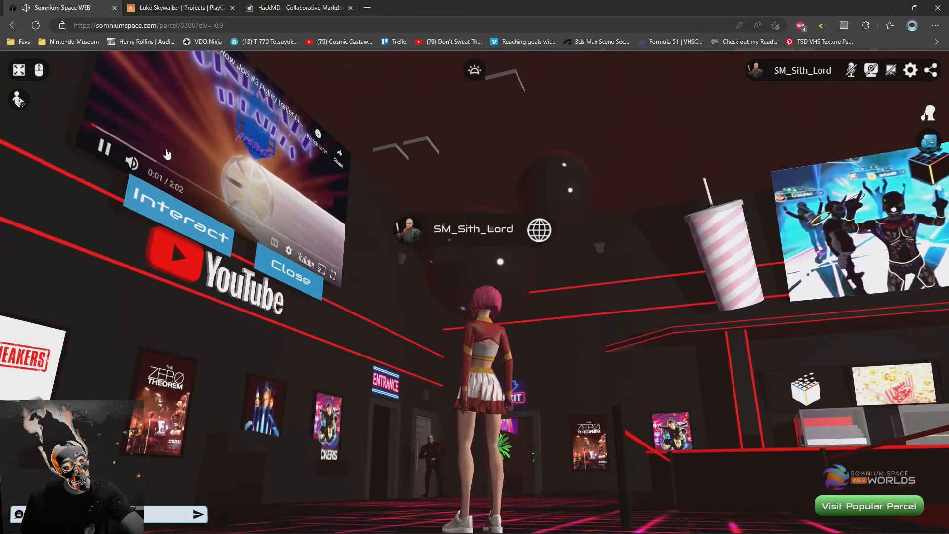
click(178, 161)
click(472, 372)
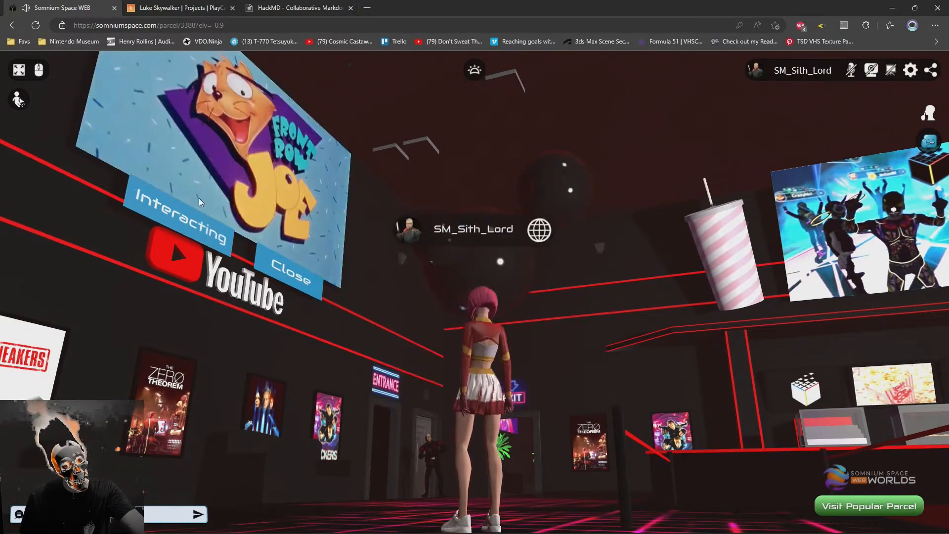
click(129, 160)
click(215, 326)
Walk the avatar across the lobby and through the palm-lined doorway to the twitch.tv/SaltyBet television in the lounge
drag(215, 328, 666, 361)
drag(401, 205, 50, 212)
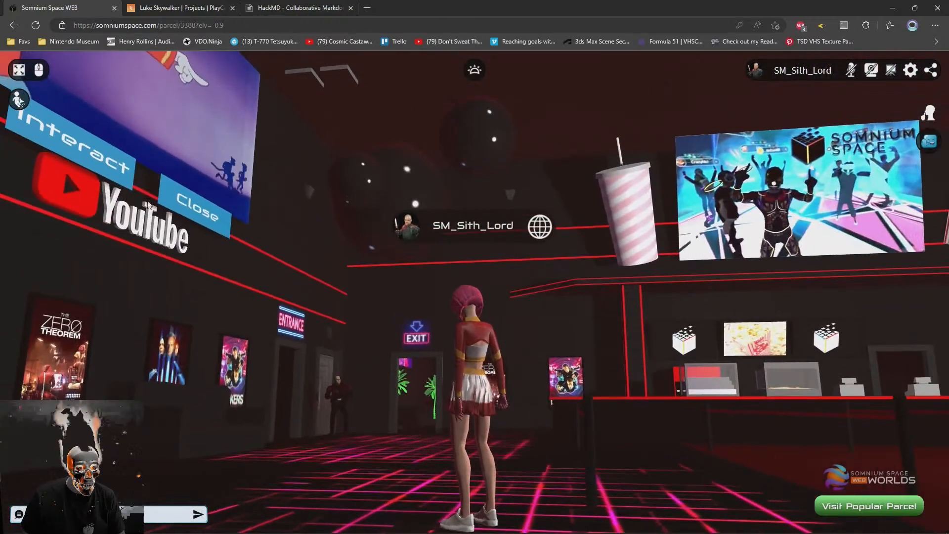
drag(629, 396, 689, 426)
mouse_move(651, 355)
mouse_down()
mouse_move(610, 378)
mouse_move(534, 363)
mouse_up()
key(w)
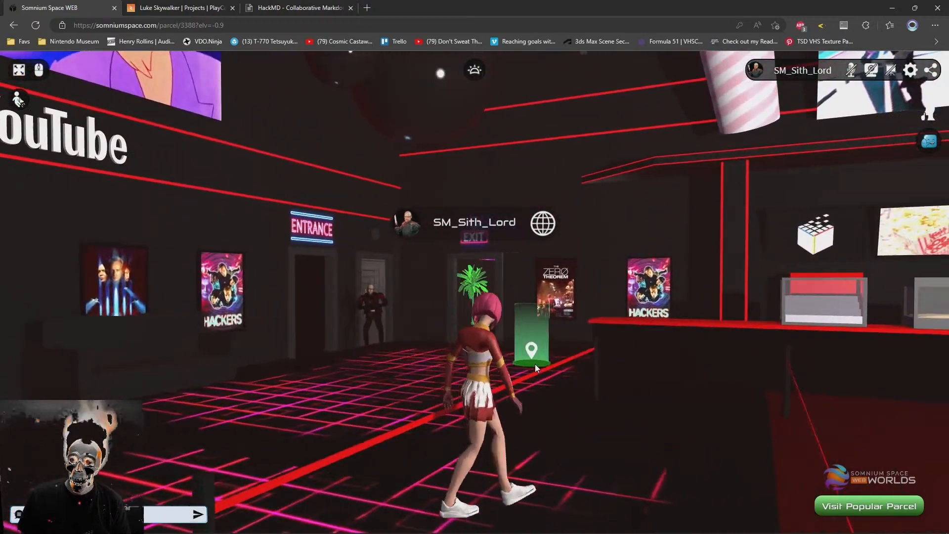
key(w)
drag(503, 406, 419, 346)
key(w)
Open the twitch.tv/SaltyBet stream in world on the wall television and mute it
click(329, 277)
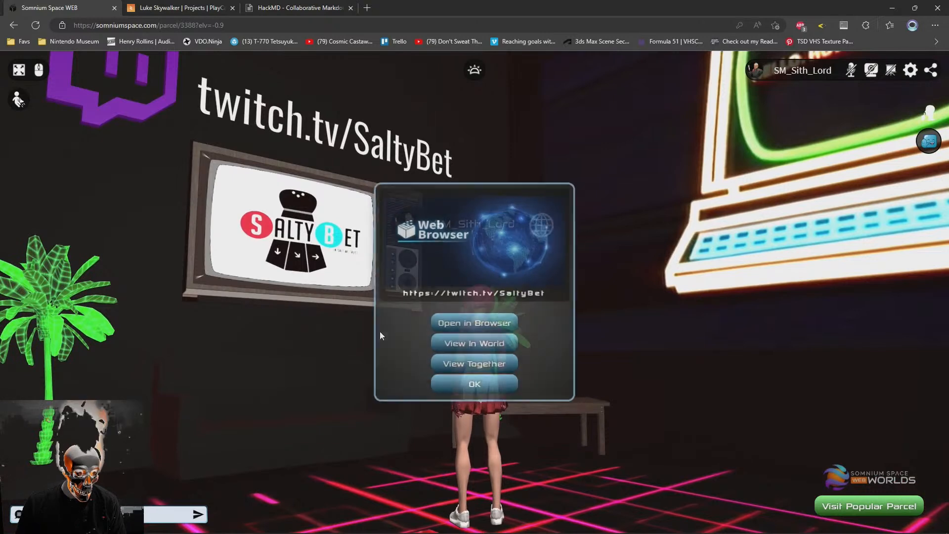
click(455, 348)
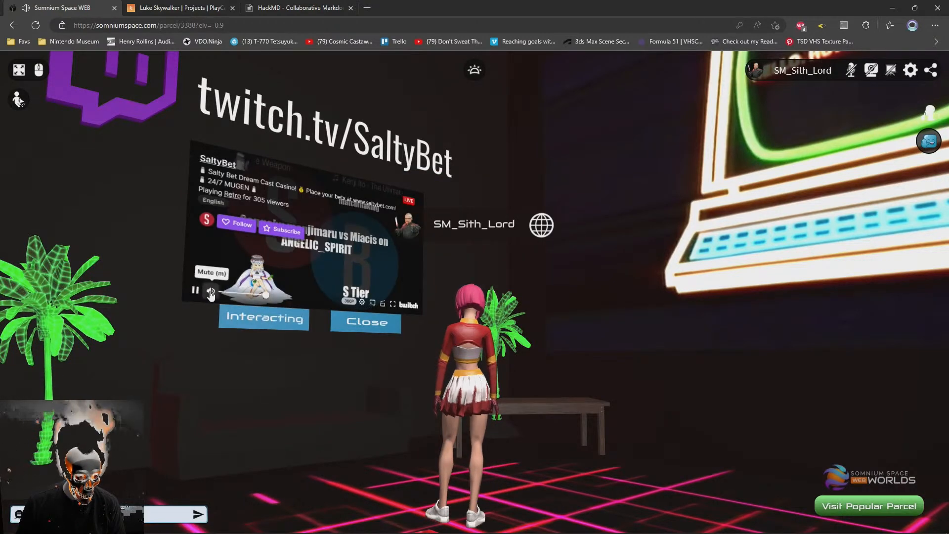
click(330, 384)
Switch to first-person view and face the playing SaltyBet stream directly
drag(496, 384, 505, 424)
key(s)
scroll(571, 414, up, 5)
key(s)
key(w)
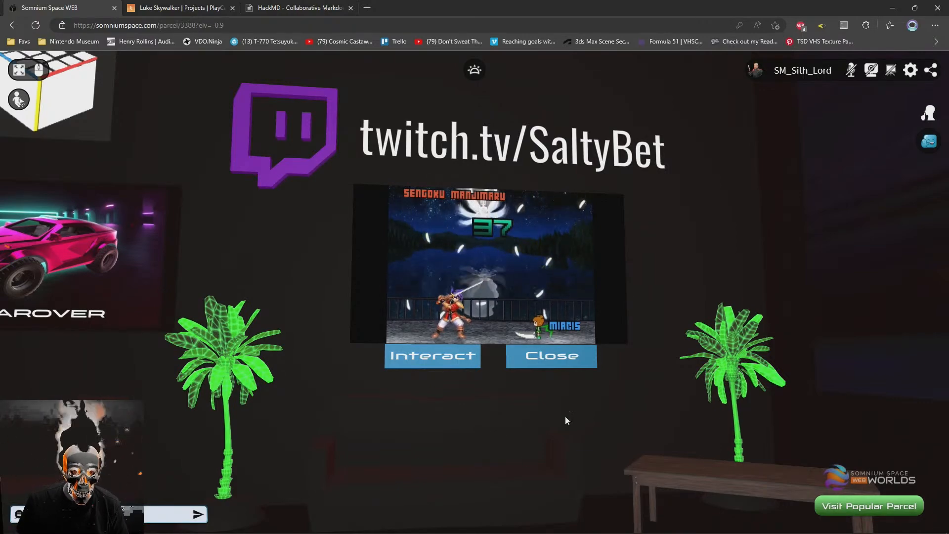
Examine the OldTimeyComputerShow screen and the SaltyBet stream from several positions in the lounge
drag(570, 379, 678, 439)
key(s)
key(a)
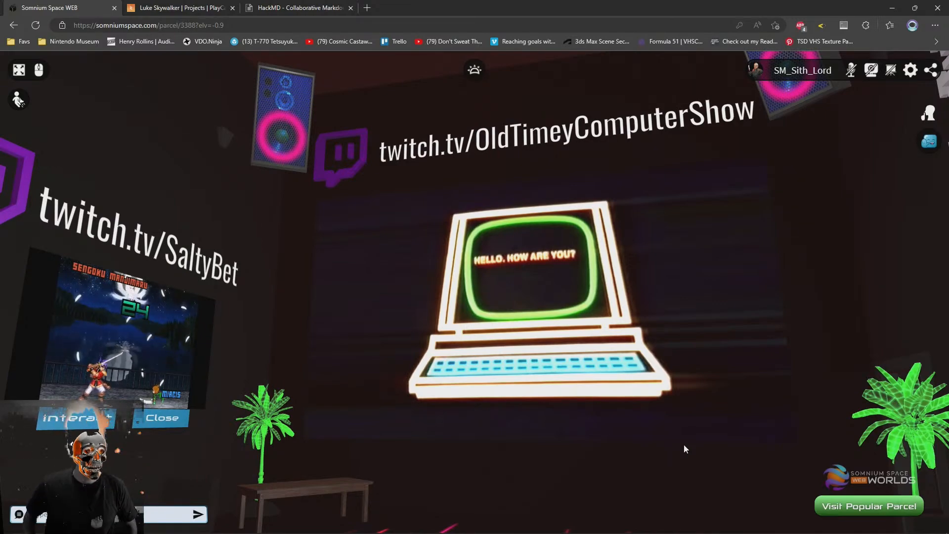
mouse_move(266, 321)
mouse_down()
mouse_move(210, 352)
mouse_move(153, 361)
mouse_up()
click(570, 404)
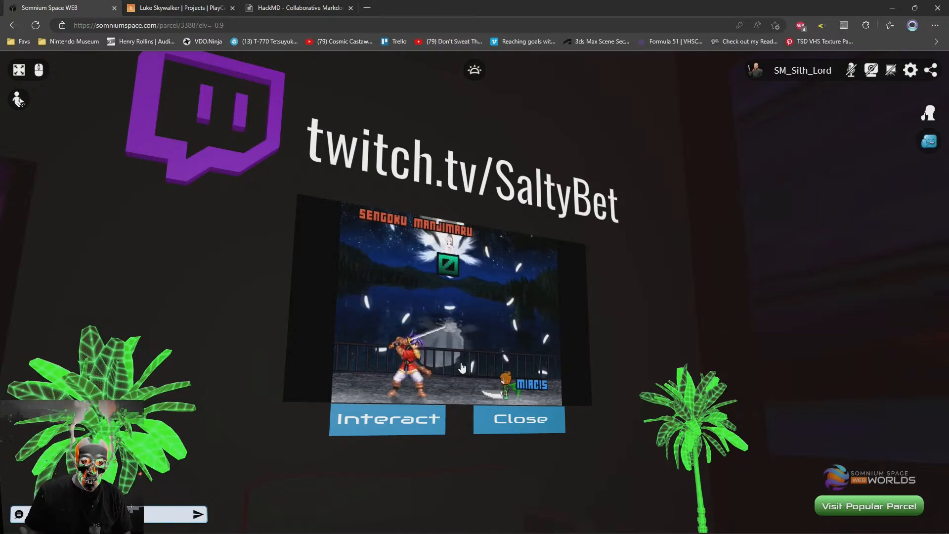
drag(696, 297, 439, 361)
scroll(456, 398, down, 3)
scroll(438, 402, up, 3)
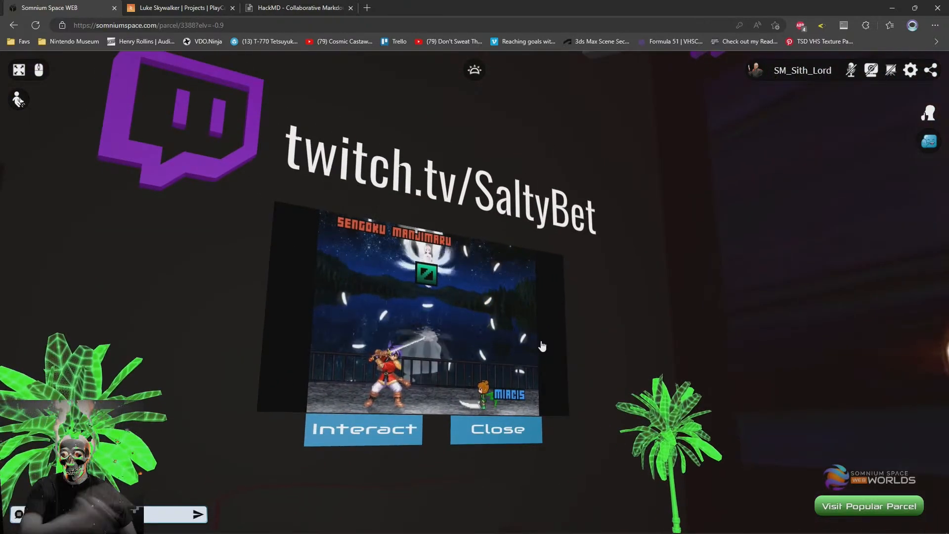
key(s)
drag(616, 343, 678, 369)
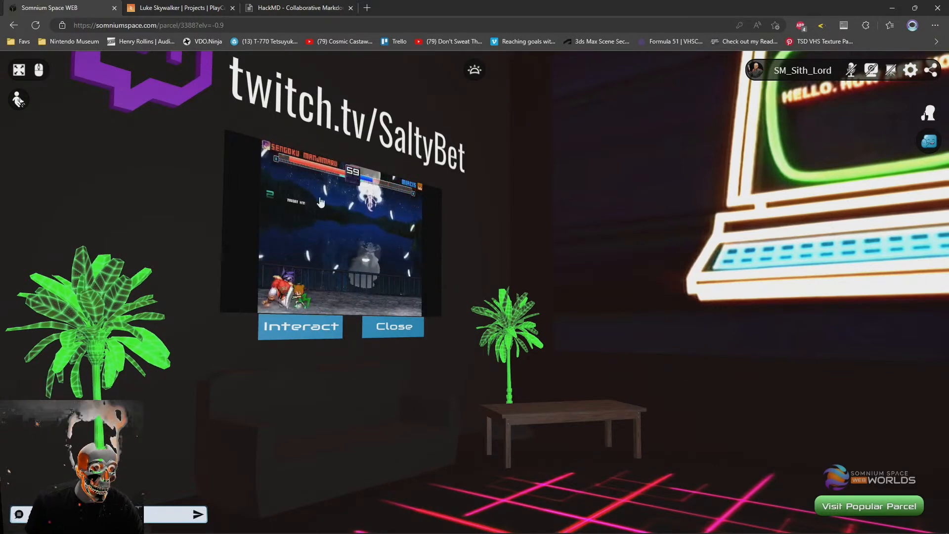
click(282, 6)
click(85, 6)
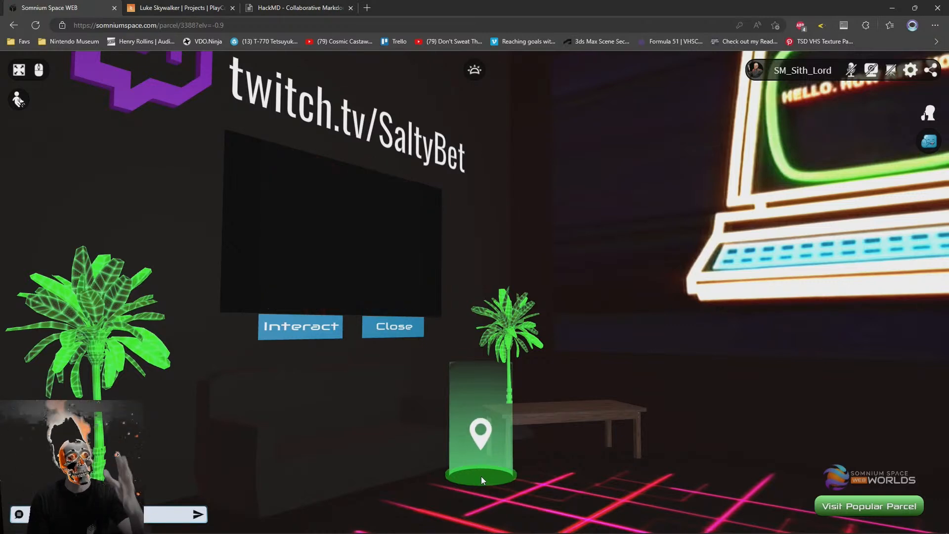
drag(491, 467, 499, 473)
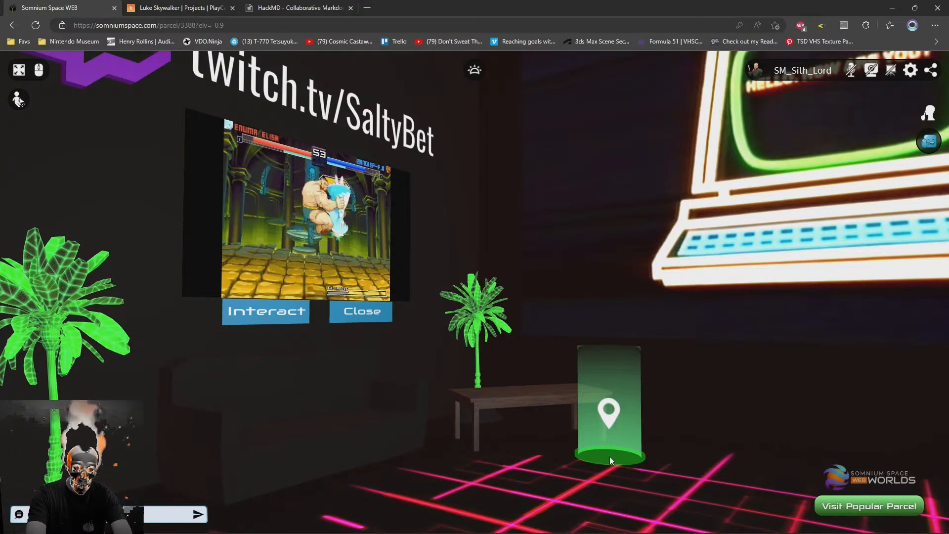
click(608, 452)
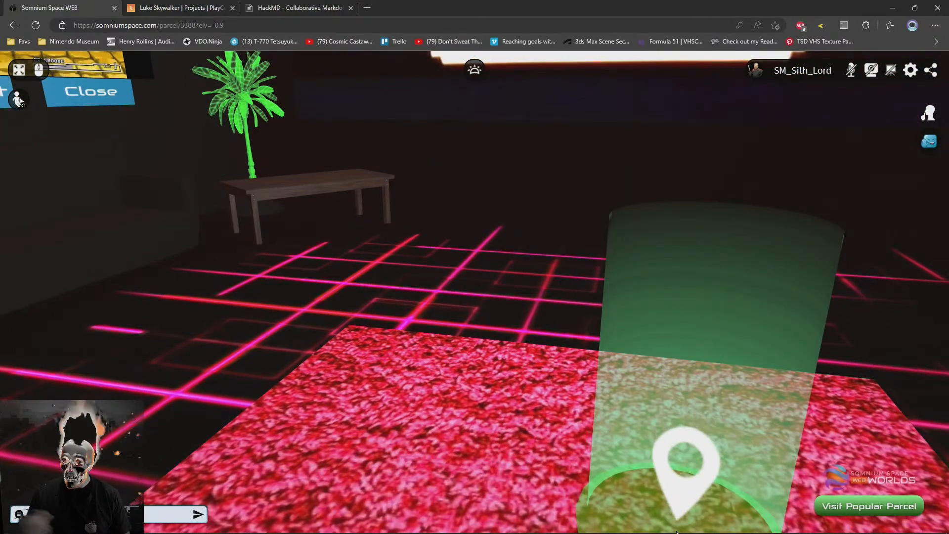
drag(645, 405, 511, 327)
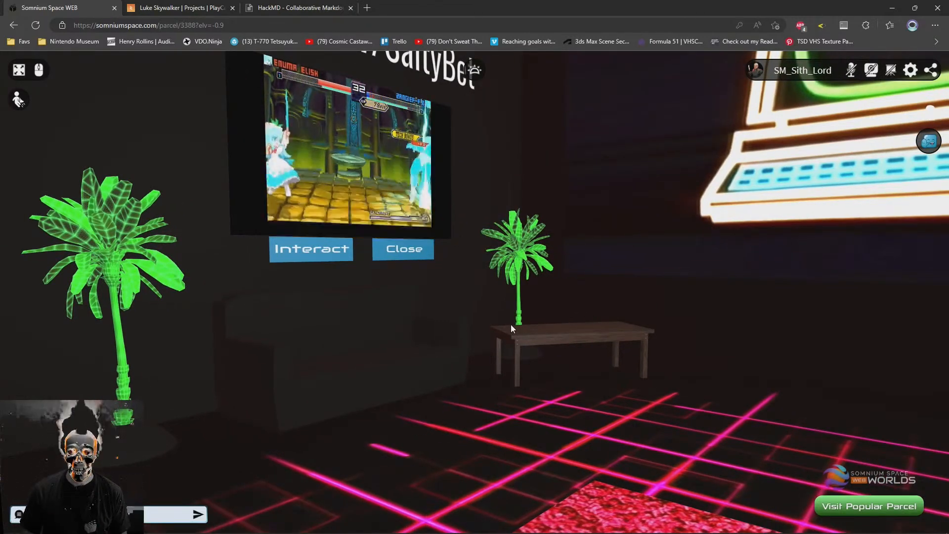
Switch to the empty HackMD note and enter the top-level heading "Somnium Web SpaceWars"
click(299, 9)
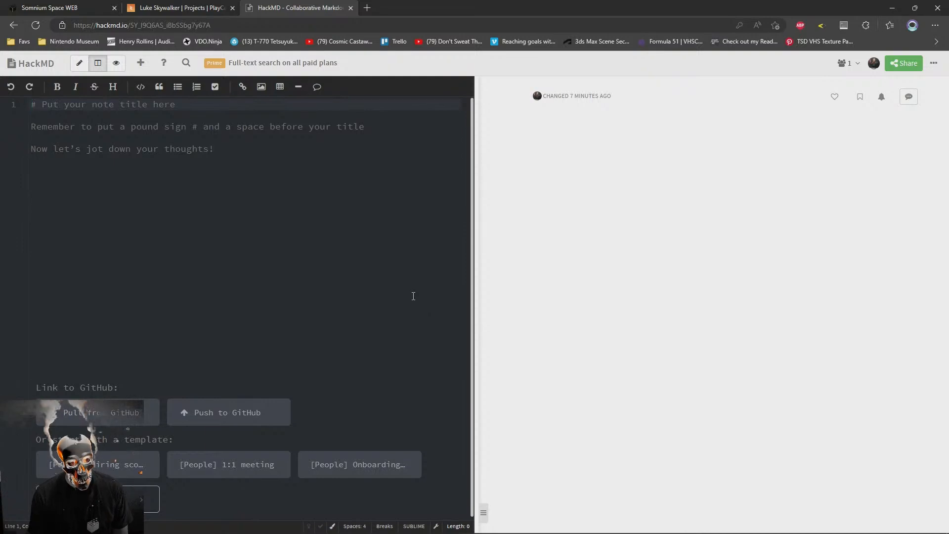
text(# SpaceWars)
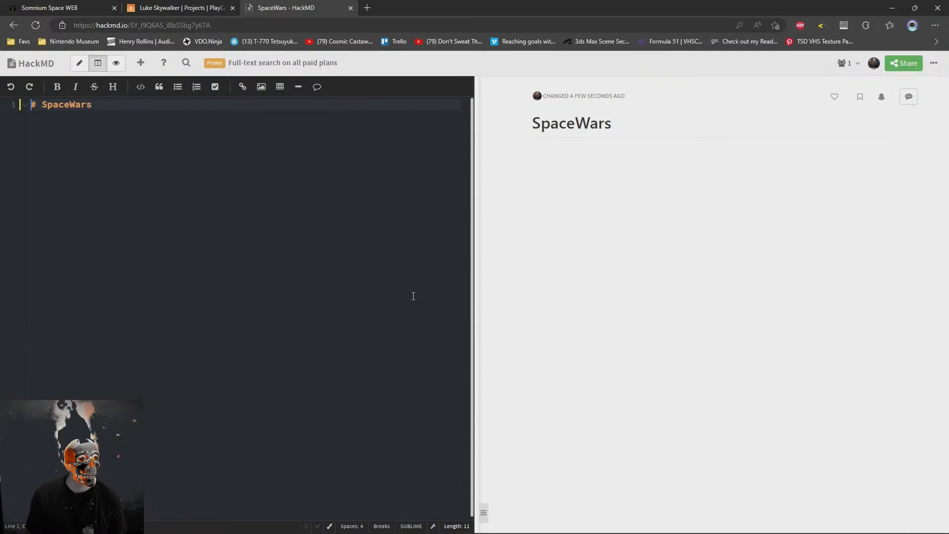
text(S)
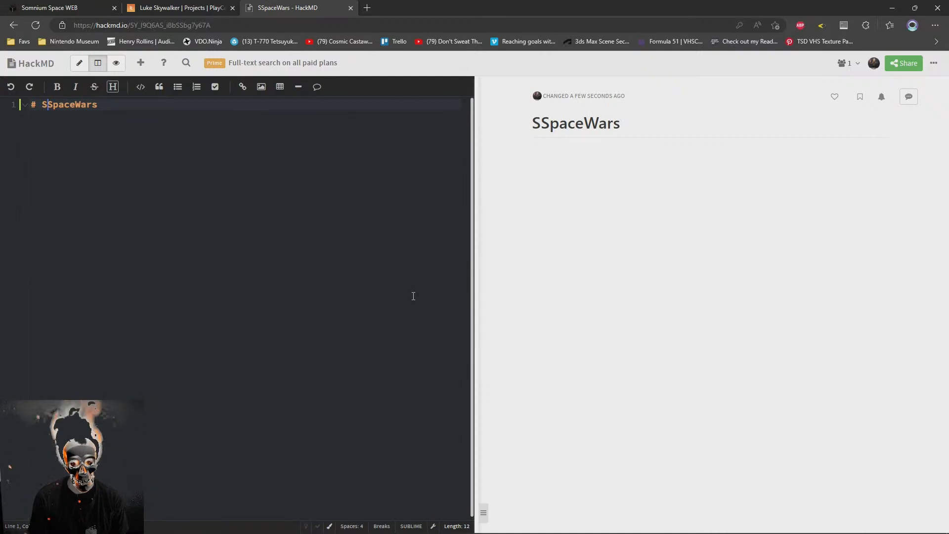
text(omnium W)
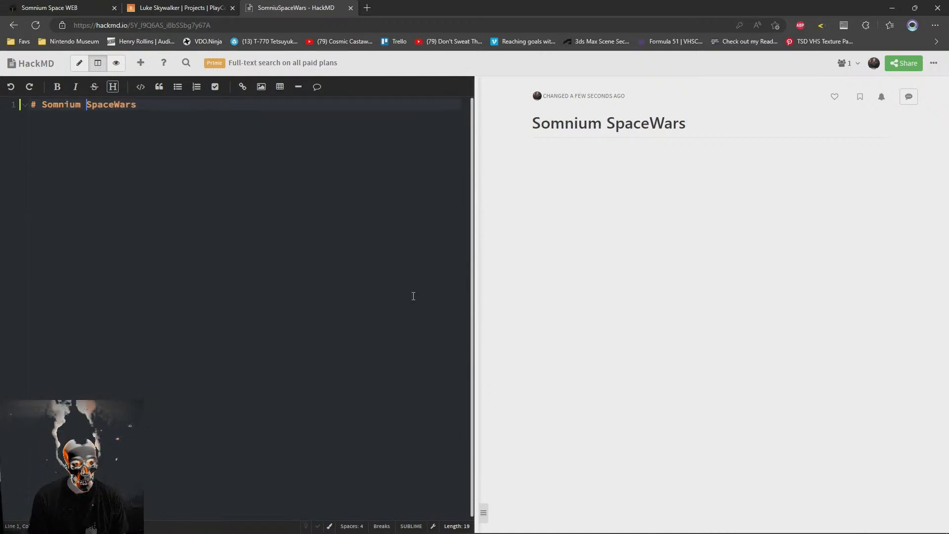
text(eb)
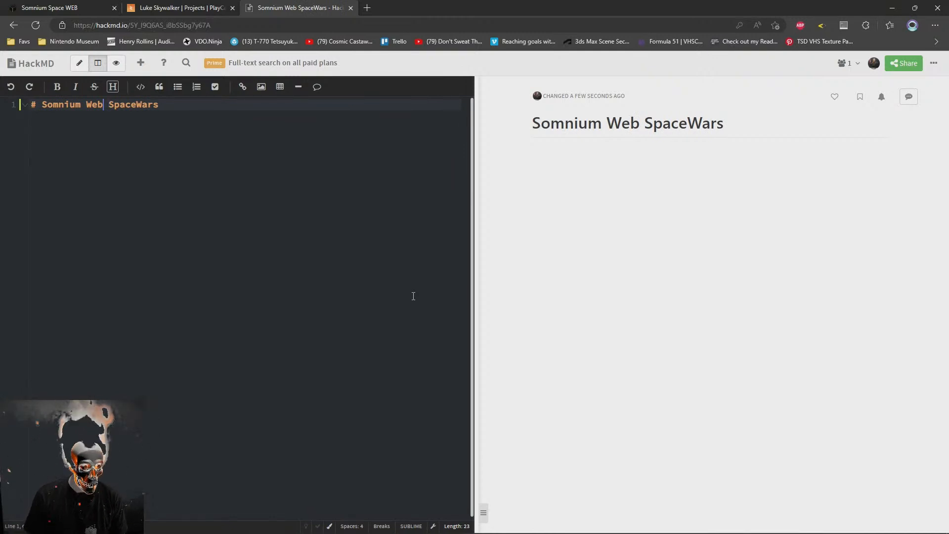
Replace the note's heading text with "Space Game" and start a new line below it
key(End)
key(shift+Home)
key(shift+Right)
key(shift+Right)
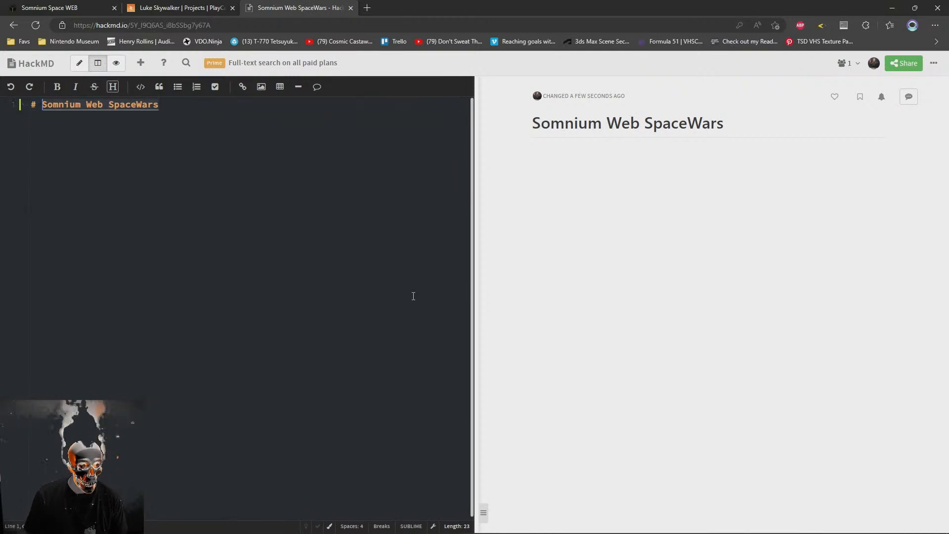
key(BackSpace)
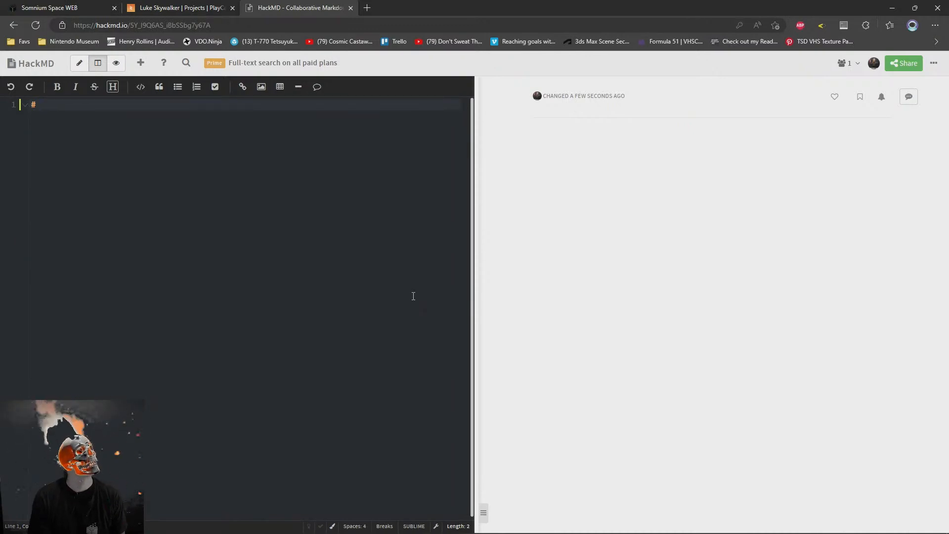
text(Sp)
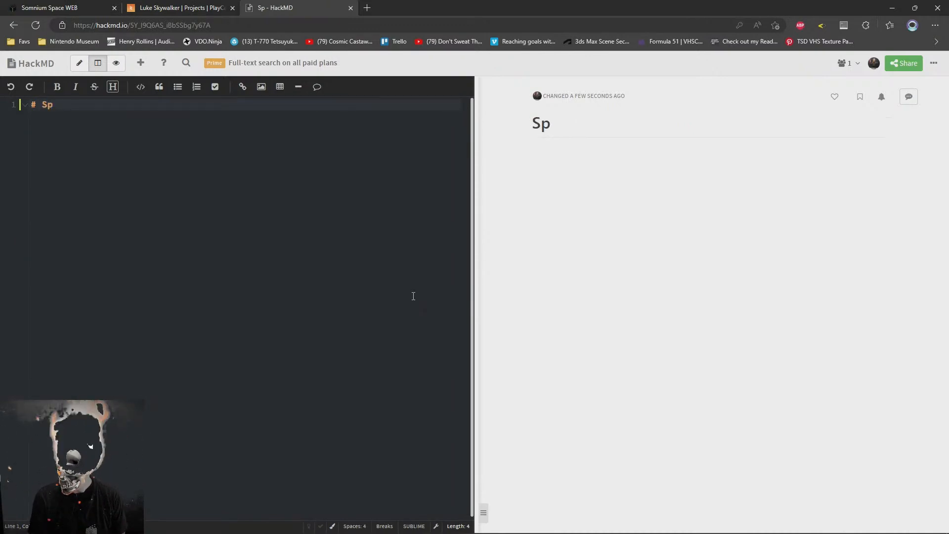
text(ace Game)
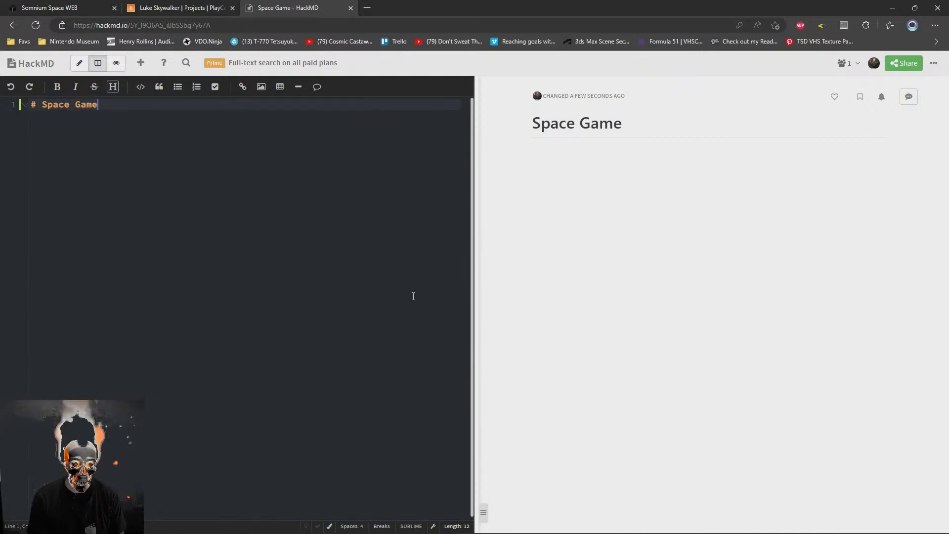
key(Return)
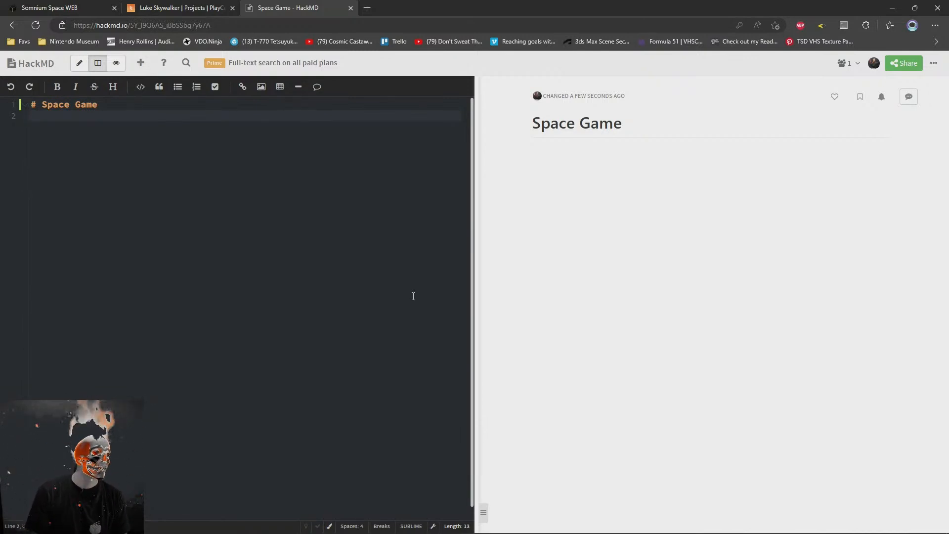
key(Up)
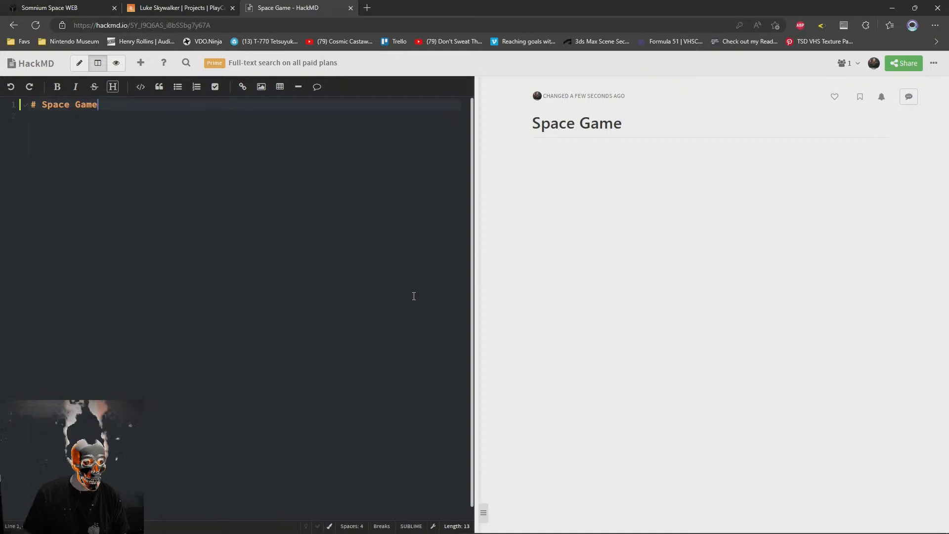
text((TBD))
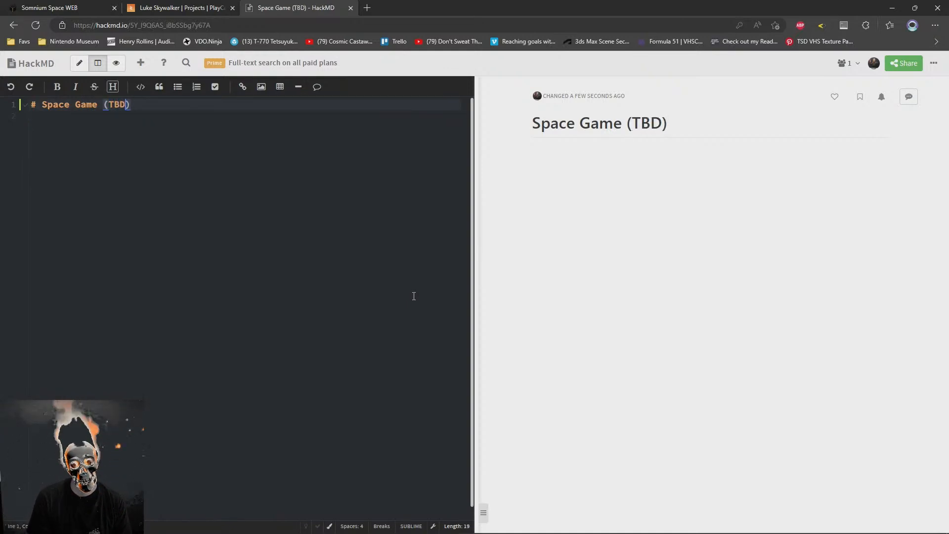
key(BackSpace)
key(BackSpace)
key(BackSpace)
key(BackSpace)
key(BackSpace)
Add a second-level heading "Assets" below the title, with the line "Player Ship" under it
key(Down)
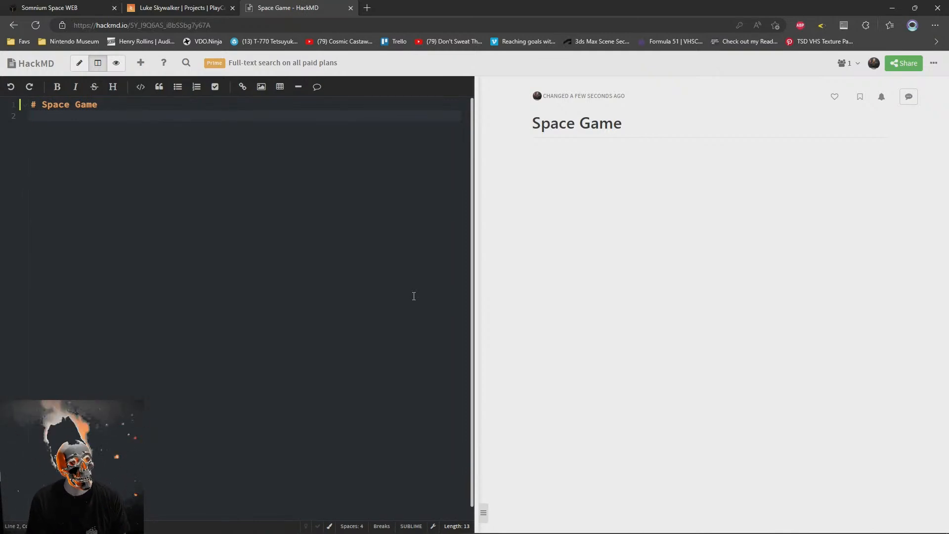
key(Return)
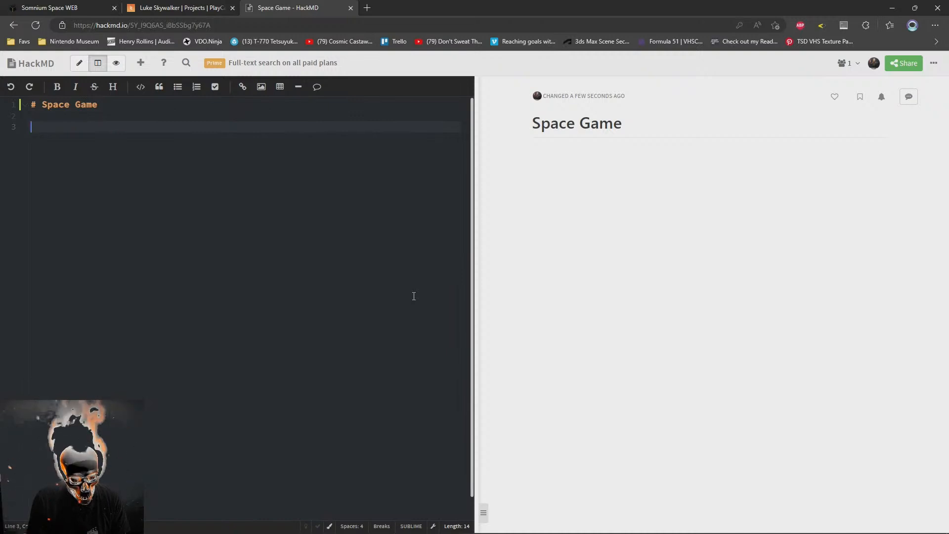
text(Player Ship)
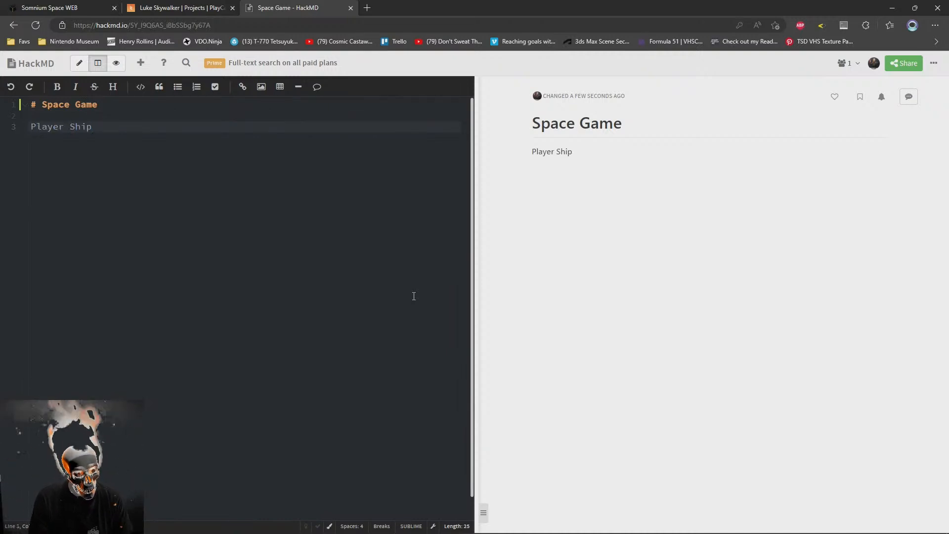
key(Up)
key(Return)
text(## Assets)
key(Down)
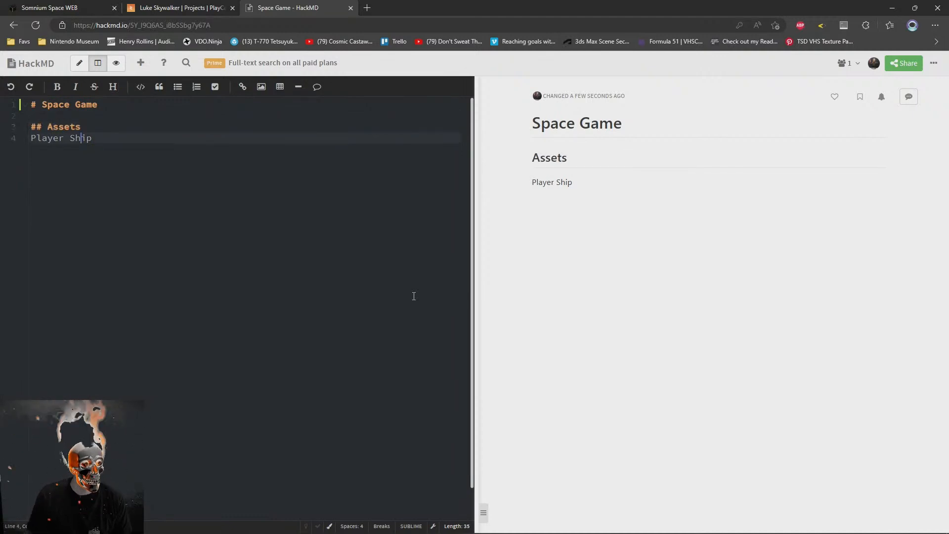
Turn the "Player Ship" line into a bullet and change the second-level heading text to "Game Objects"
text(-)
key(Up)
key(Right)
text(Game)
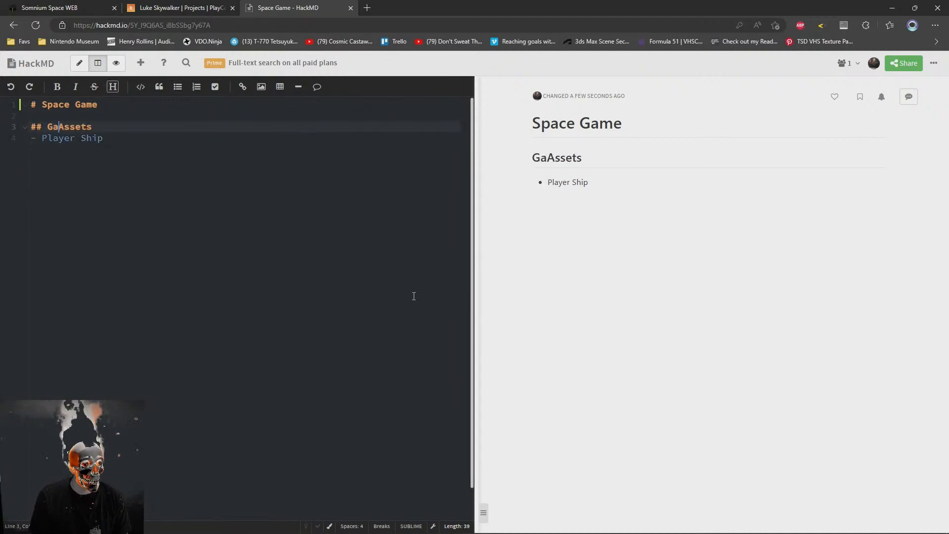
key(shift+End)
text(Object)
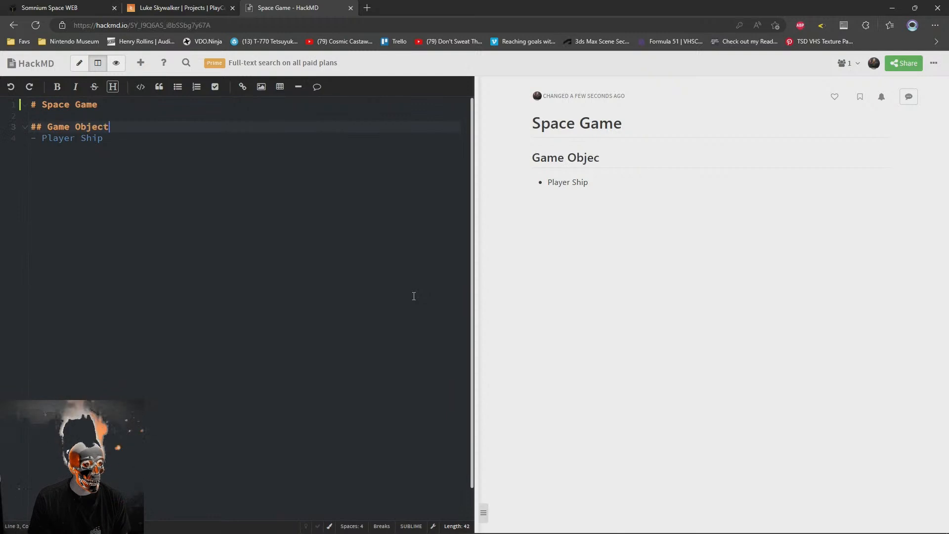
key(Down)
Add the bullet "Level's Enviornment (just a grid at first)" under "Player Ship", with an empty bullet below it
key(Return)
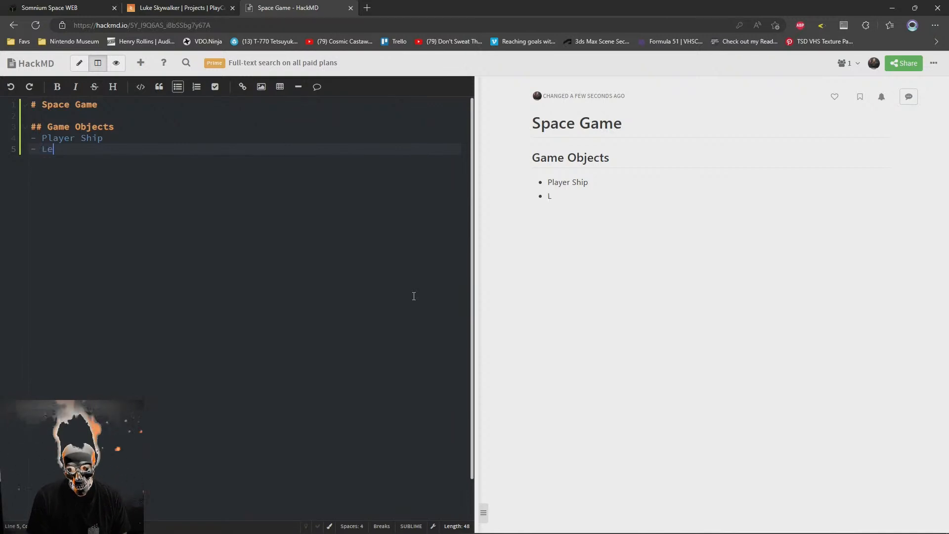
text(nment)
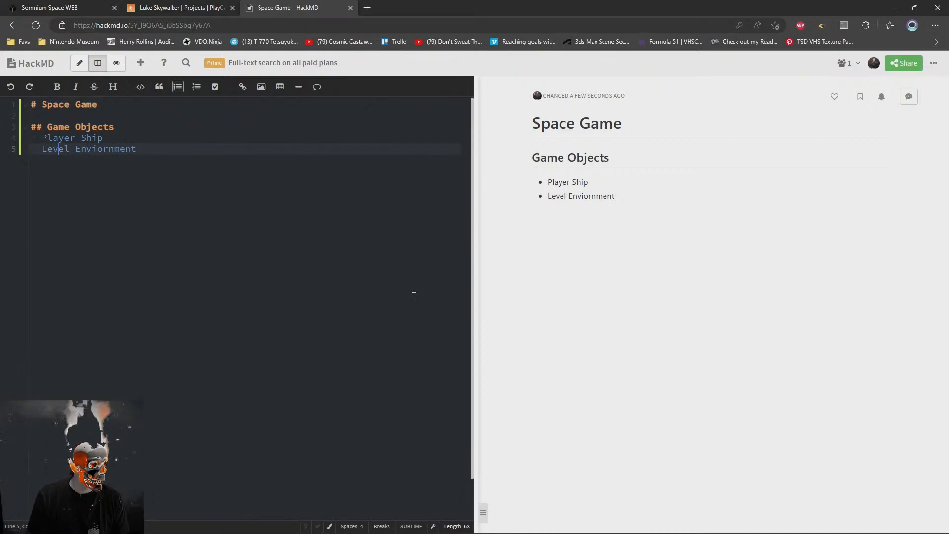
text('s)
key(End)
key(Return)
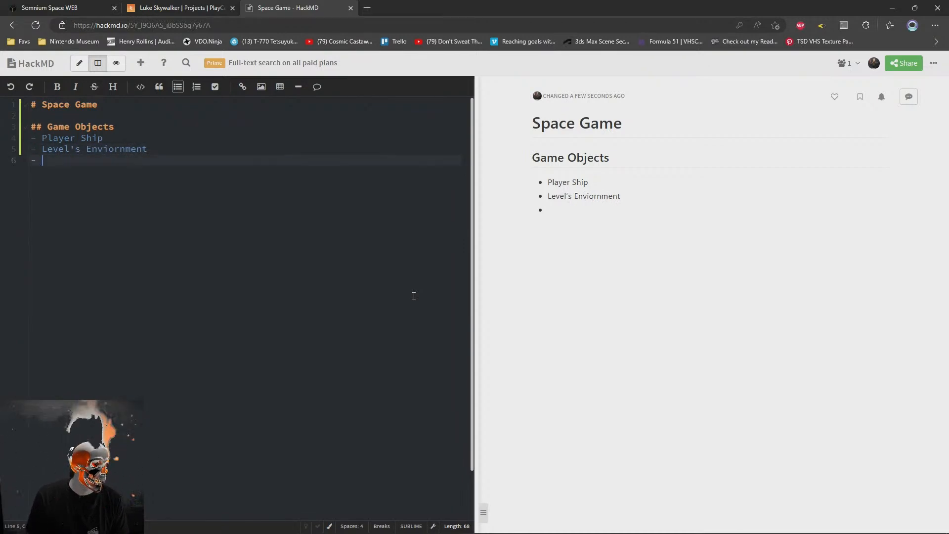
key(Up)
key(End)
text(just a grid at first)
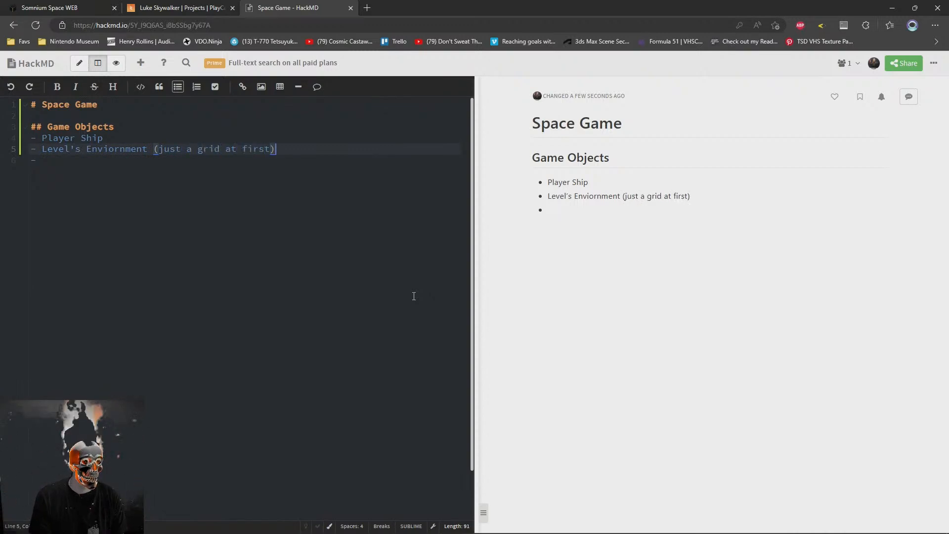
key(Down)
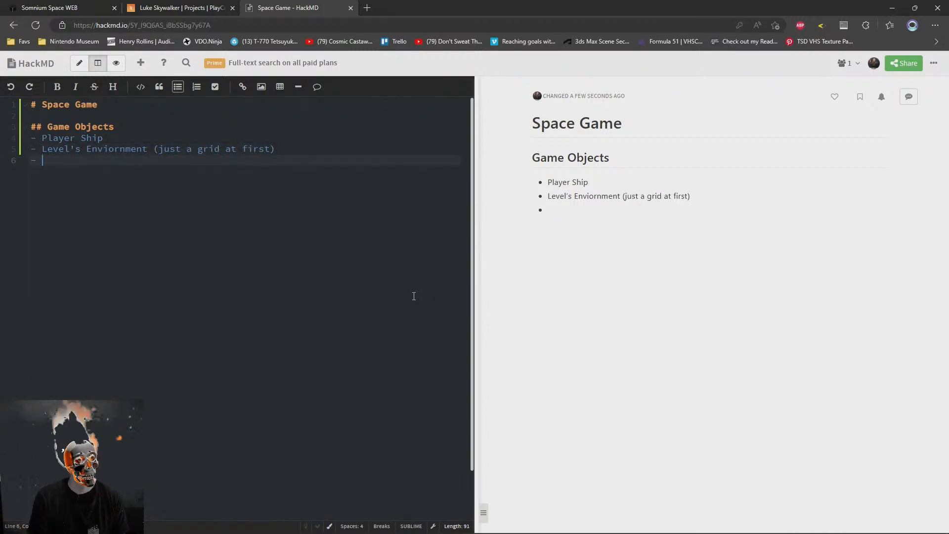
Insert a "Player Bullets" bullet between "Player Ship" and the level environment bullet
key(Up)
key(Up)
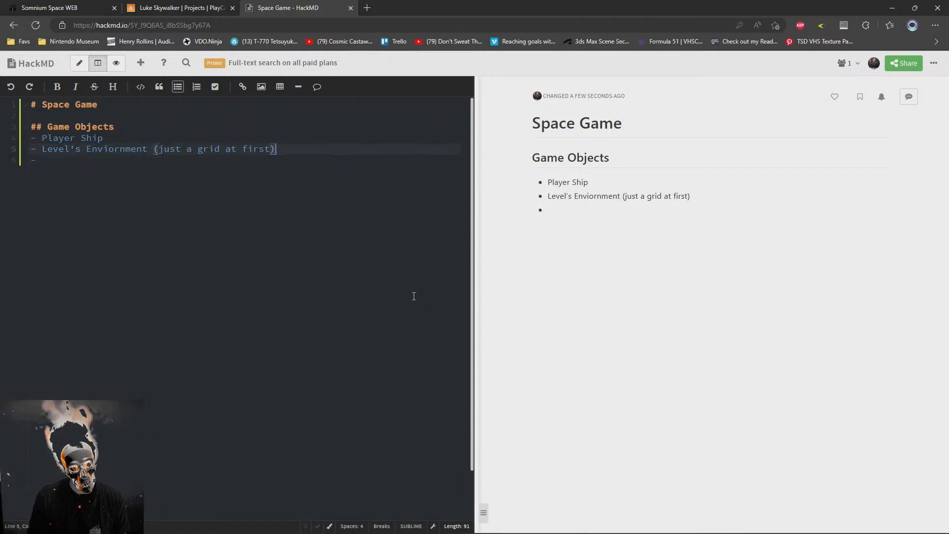
key(Return)
text(Player )
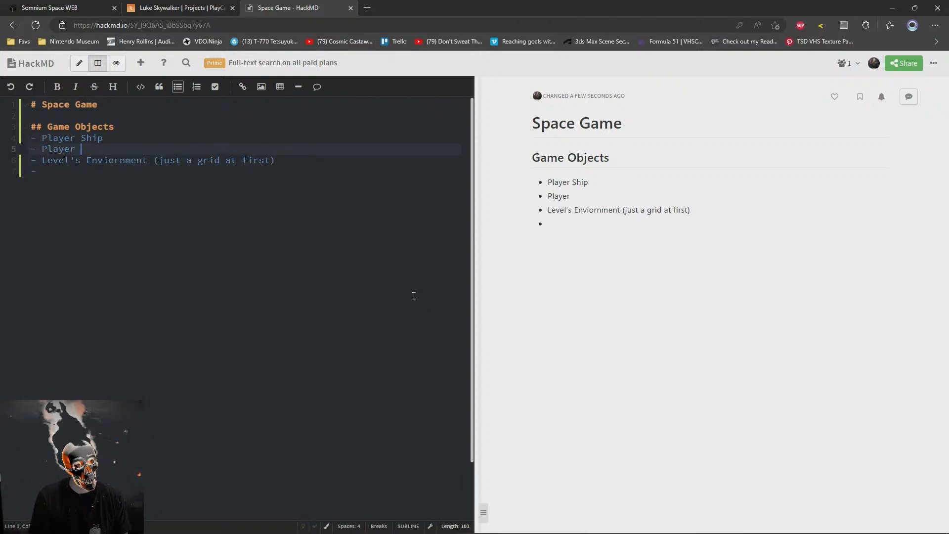
text(Bullets)
Add a "Bomb Model" bullet directly below "Player Bullets"
key(Return)
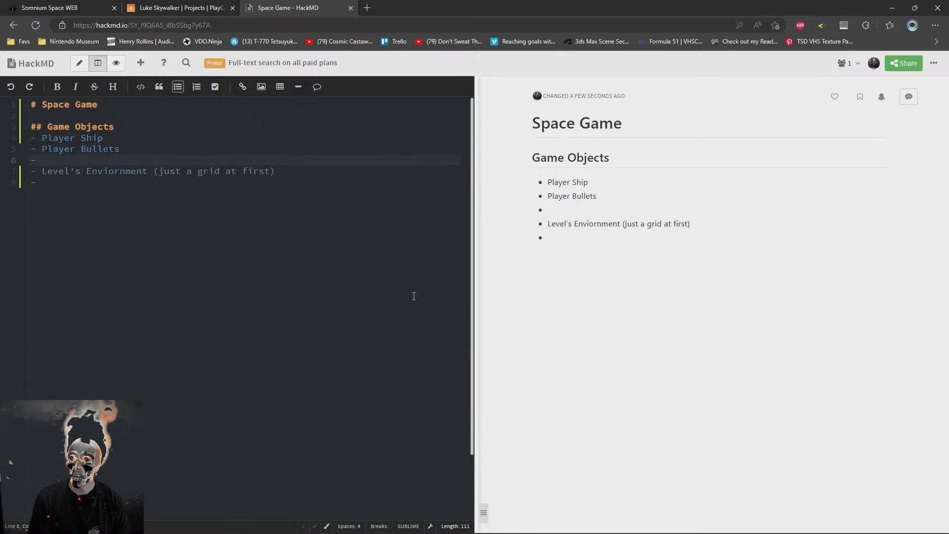
text(B)
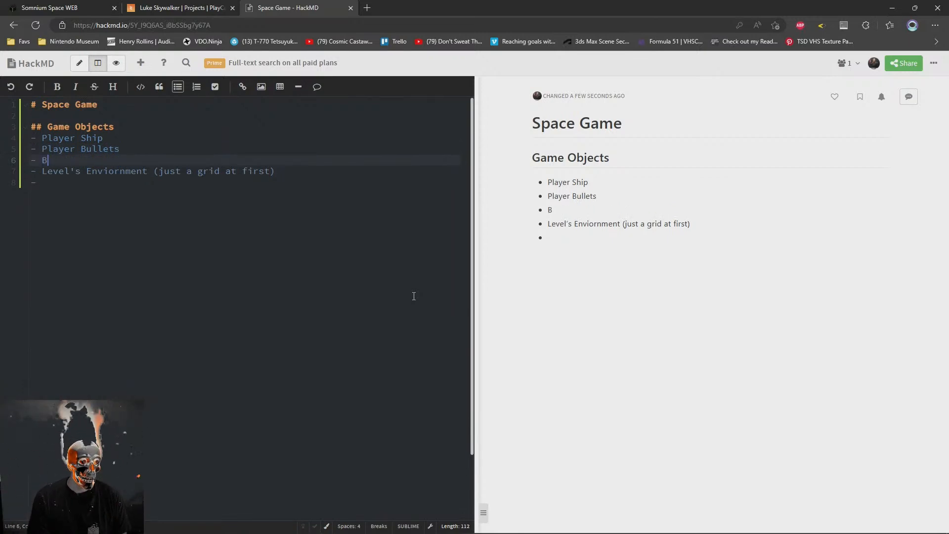
text(omb)
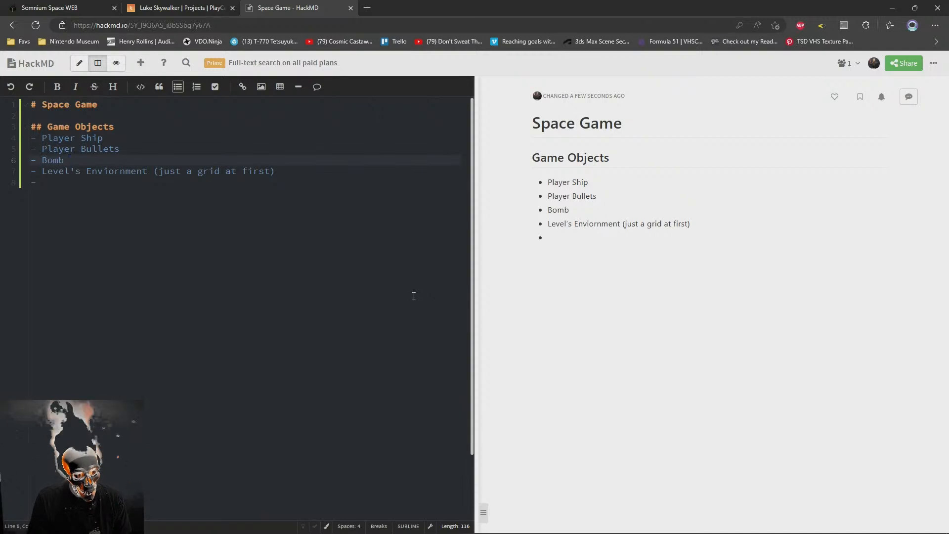
text(B)
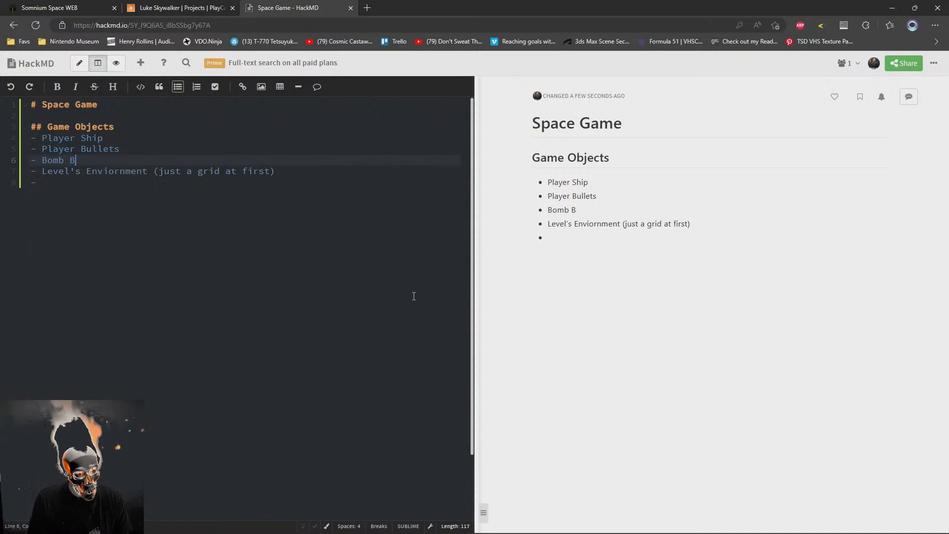
key(BackSpace)
text(Pro)
key(BackSpace)
key(BackSpace)
key(BackSpace)
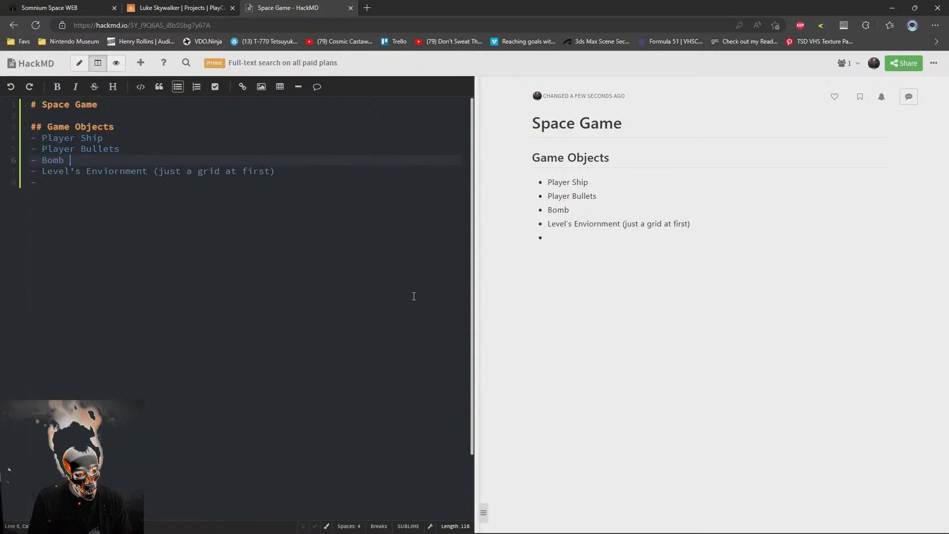
text(Model)
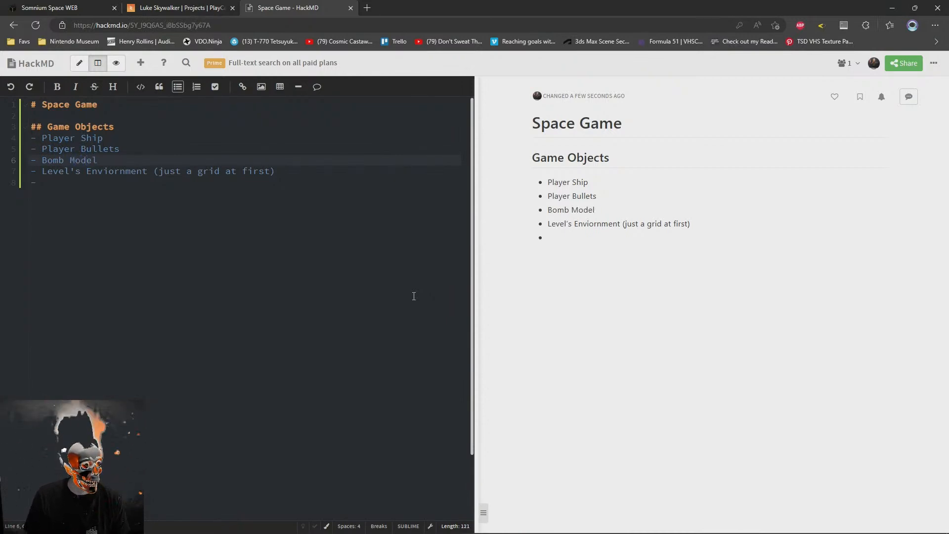
key(Up)
key(Down)
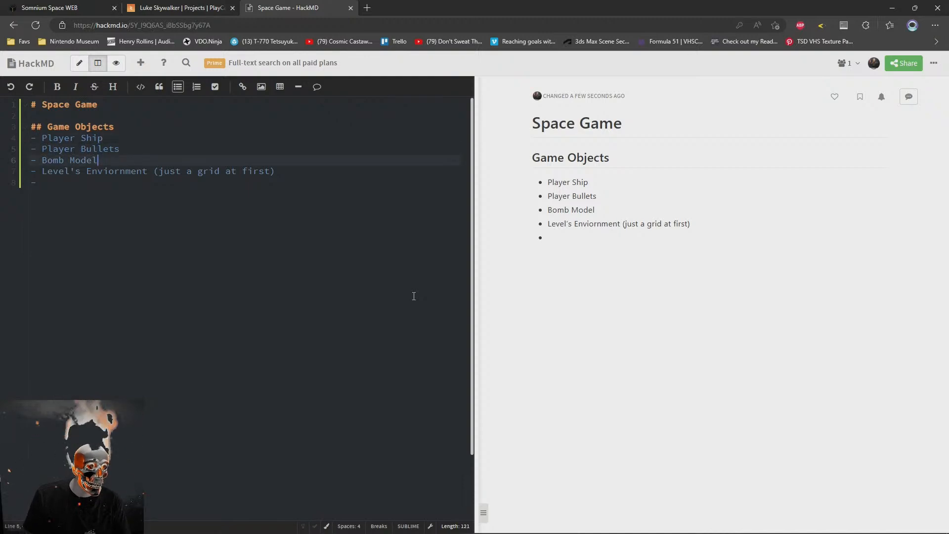
key(Return)
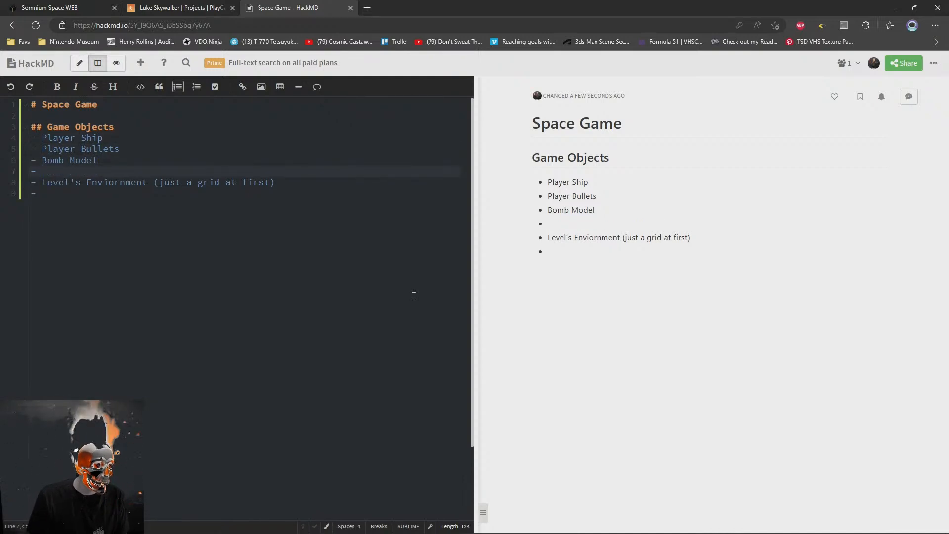
text(Enemy)
key(shift+Home)
key(shift+Left)
key(BackSpace)
Fill the empty bullet at the end of the list with "Enemy ship"
key(Down)
key(Down)
text(Enemy ship)
Move the "Player Bullets" and "Bomb Model" bullets below the level environment bullet, leaving no empty bullet between them
key(Up)
key(Up)
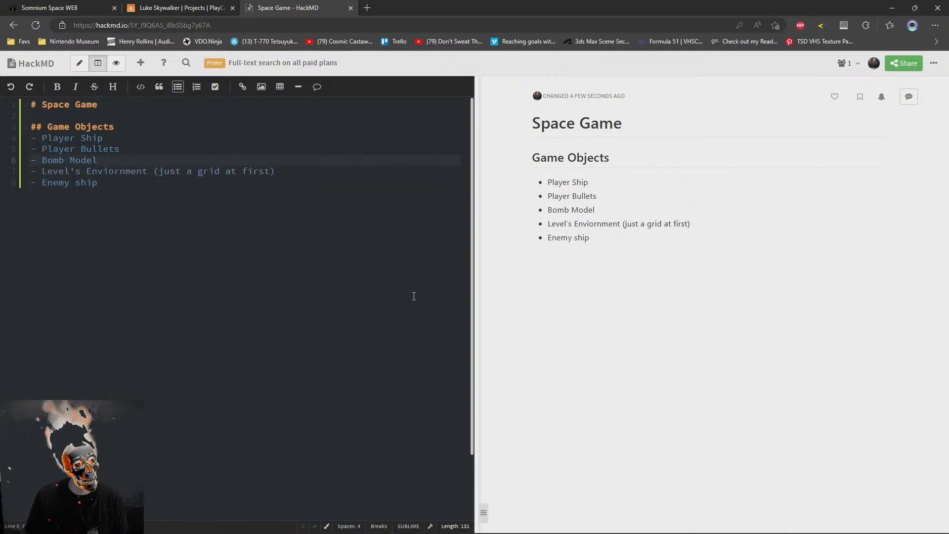
key(shift+Up)
key(shift+Up)
key(shift+End)
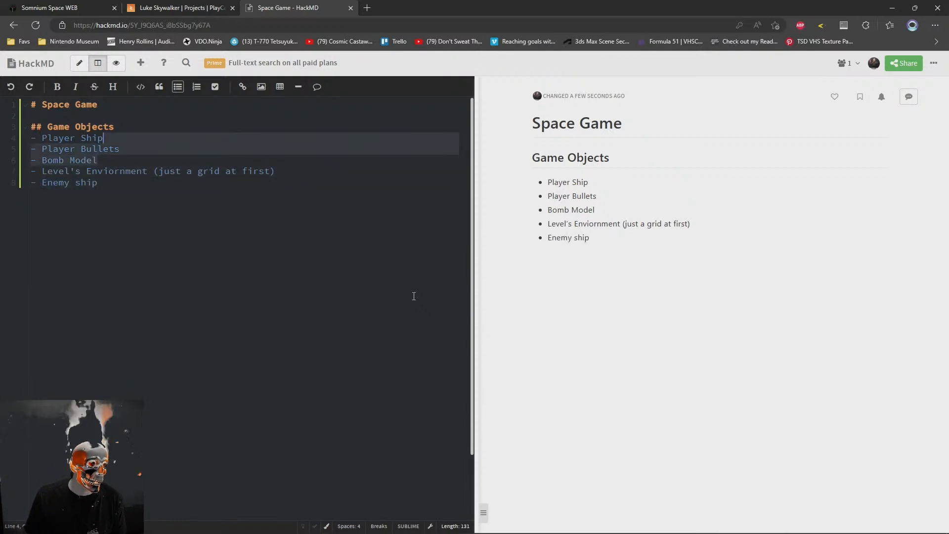
key(Delete)
key(Down)
key(End)
key(Return)
key(ctrl+z)
key(ctrl+z)
key(ctrl+z)
key(ctrl+z)
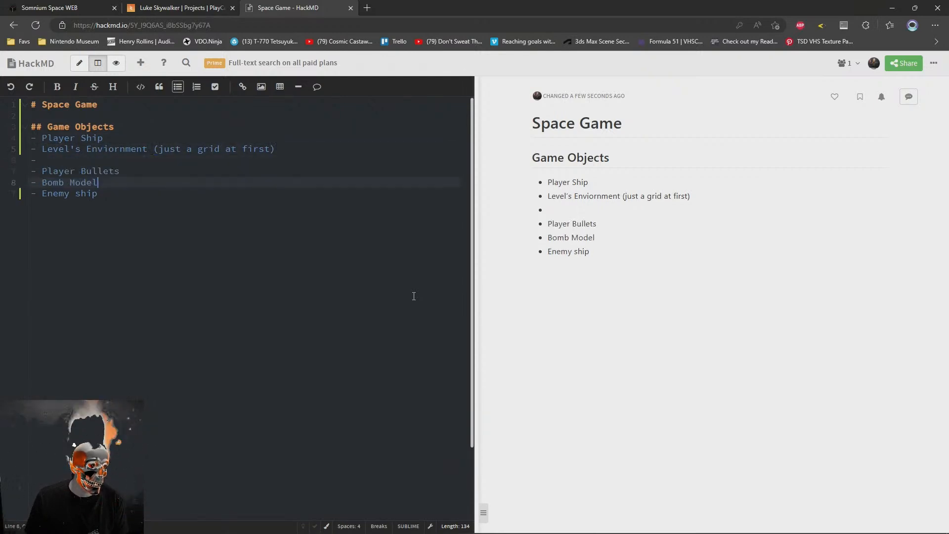
key(Down)
key(Home)
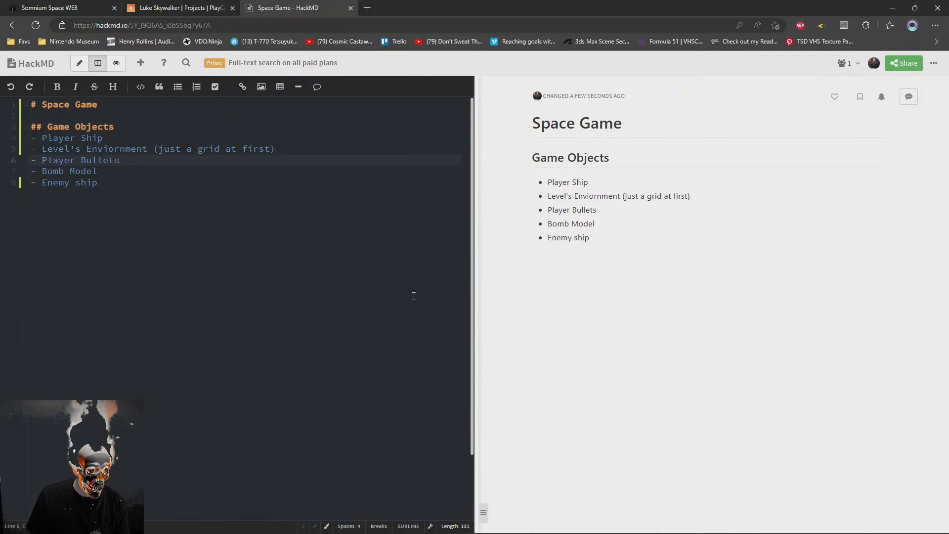
Delete the "Bomb Model" bullet from the game objects list
key(shift+End)
key(End)
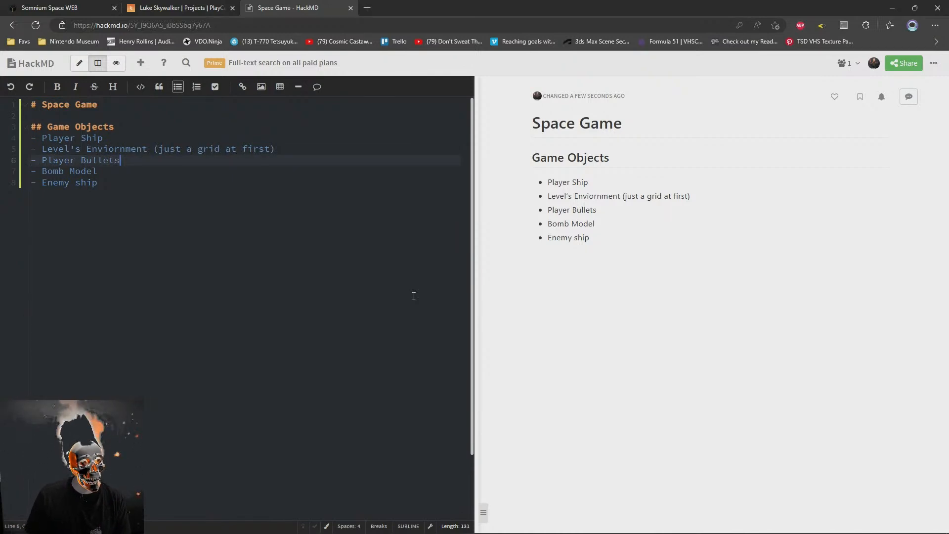
key(shift+Down)
key(BackSpace)
key(Down)
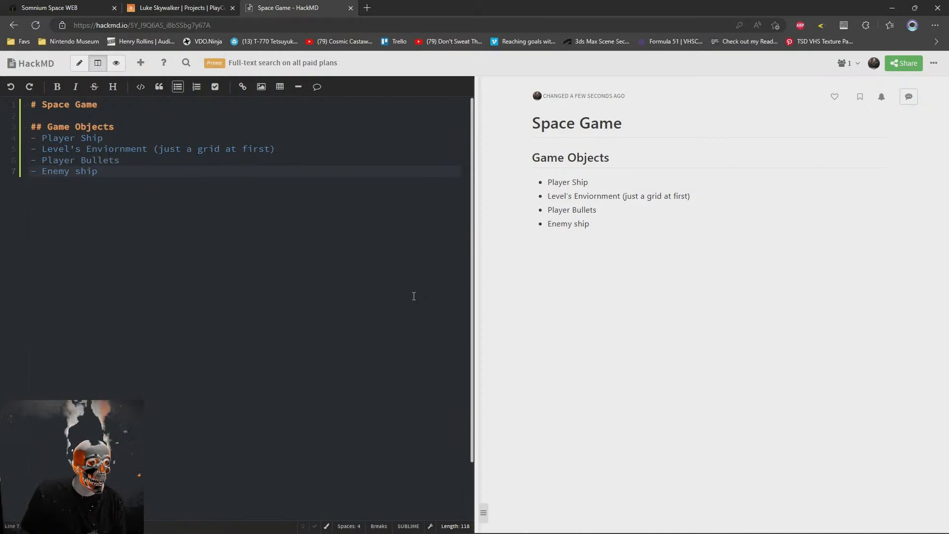
Capitalize the second word of the last bullet so it reads "Enemy Ship"
key(Left)
key(Left)
key(Left)
key(Delete)
text(S)
key(End)
Add the bullets "Enemy Bullets" and "Bullet Impacts" below "Enemy Ship"
key(Return)
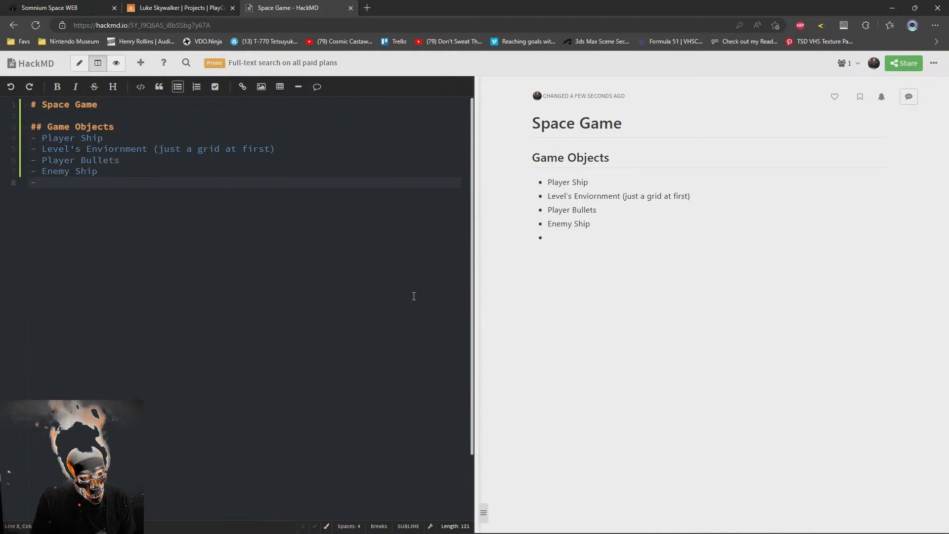
text(Enemy Bullets)
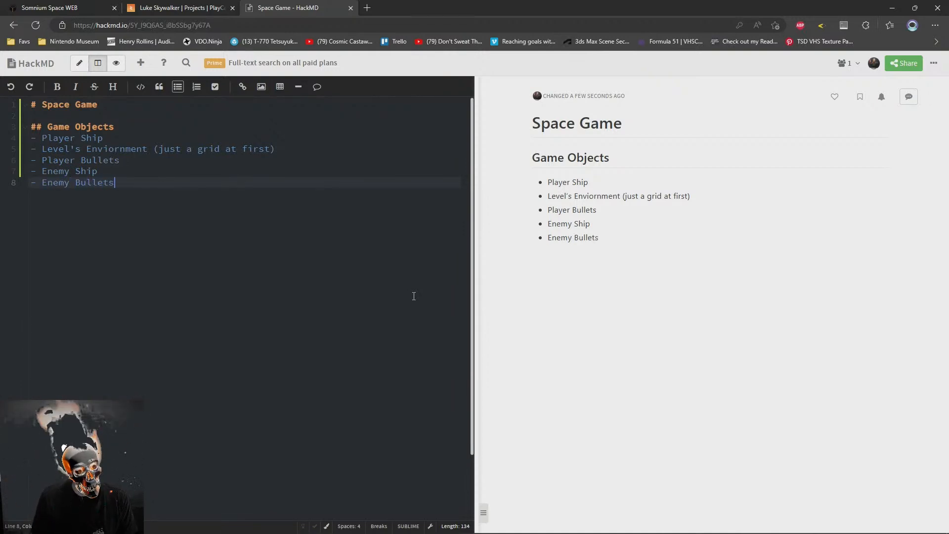
key(Return)
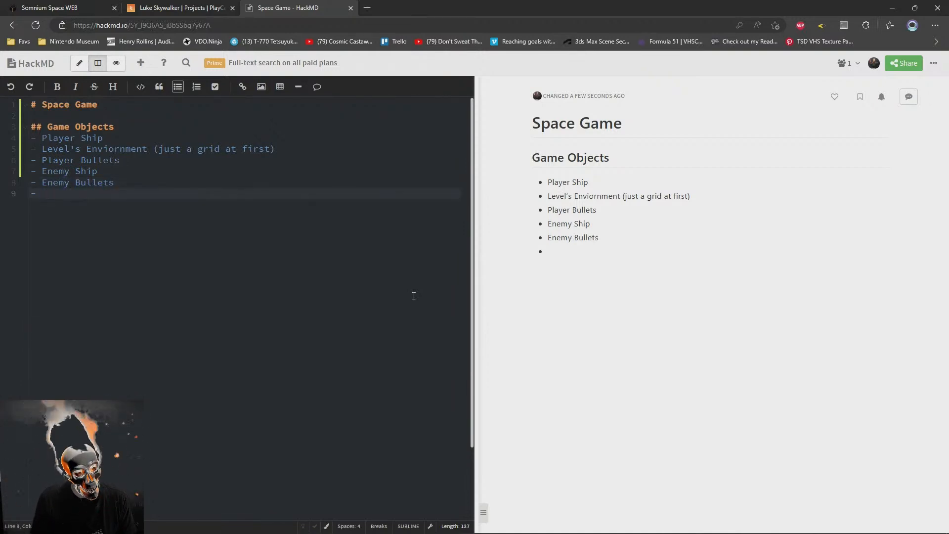
text(Bullet)
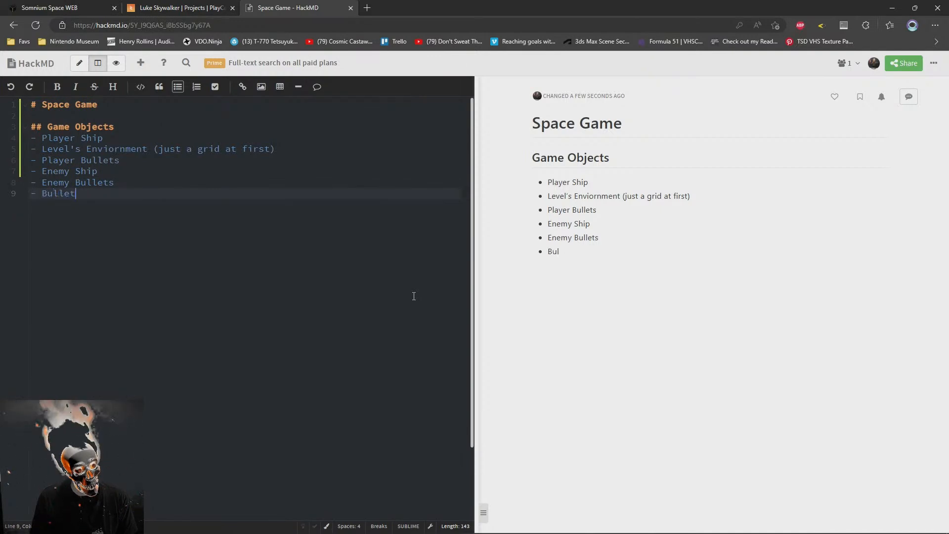
text( Impacts)
Add a "Ship Explosions" bullet below "Bullet Impacts"
key(Return)
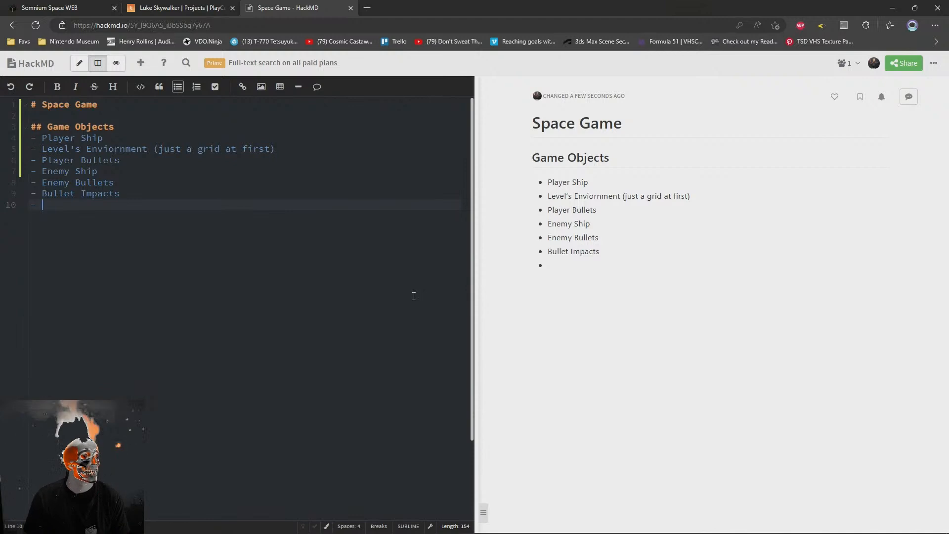
text(Sihp)
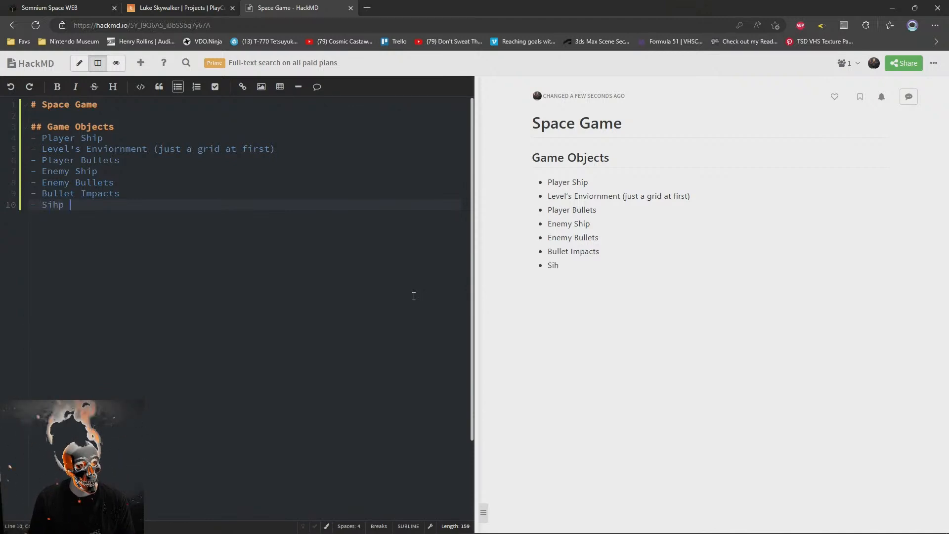
key(BackSpace)
key(BackSpace)
key(BackSpace)
key(BackSpace)
text(hip Exo)
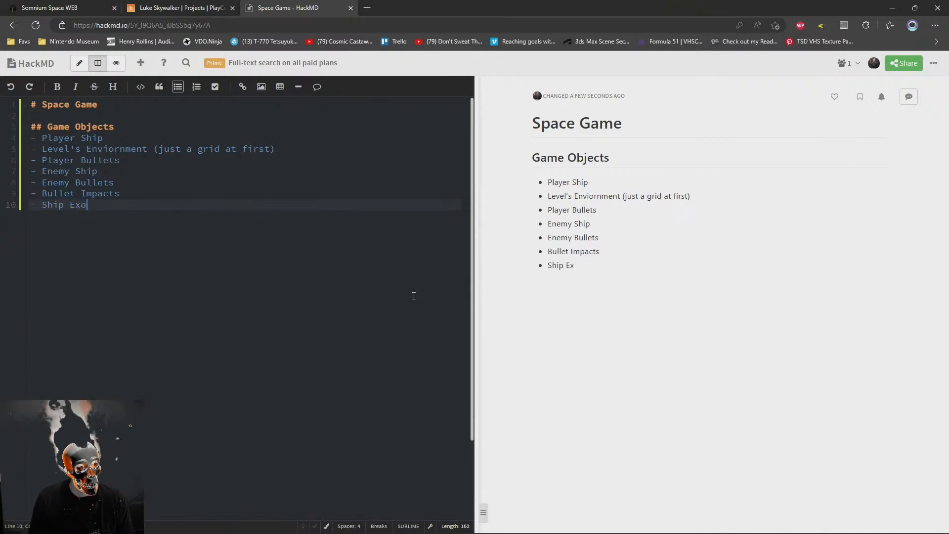
text(losion)
key(BackSpace)
key(BackSpace)
key(BackSpace)
key(BackSpace)
key(BackSpace)
key(BackSpace)
key(BackSpace)
key(BackSpace)
key(BackSpace)
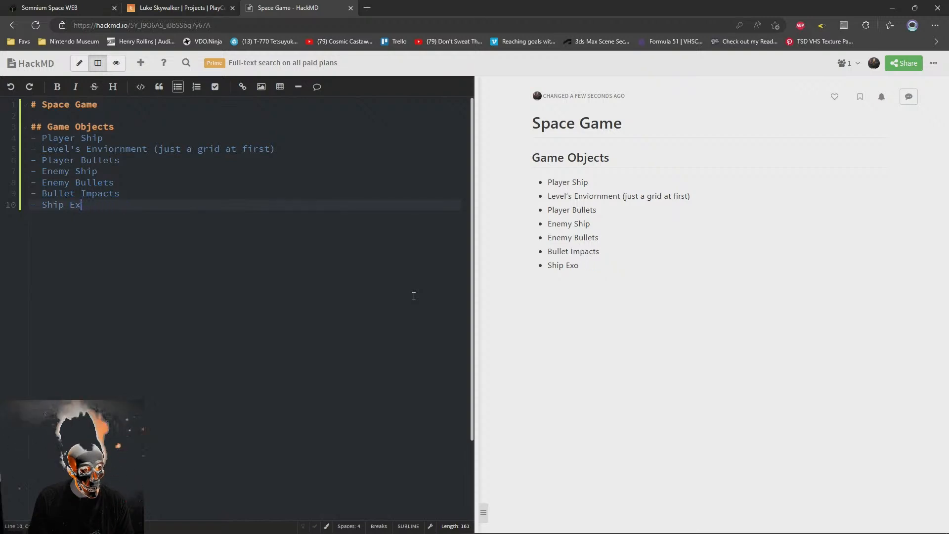
text(Explosions)
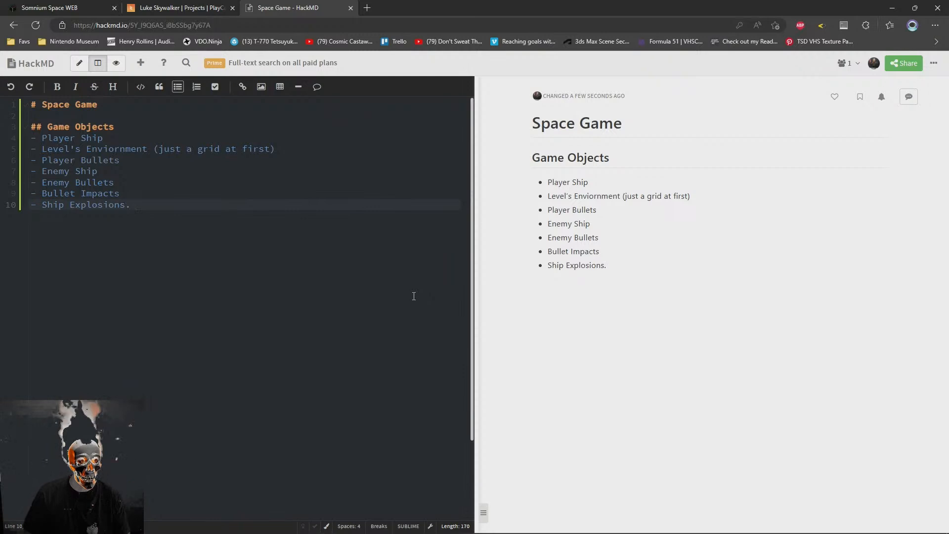
Add a "Power-up Giver Enemy Ship" bullet below "Ship Explosions" in the game objects list
key(Return)
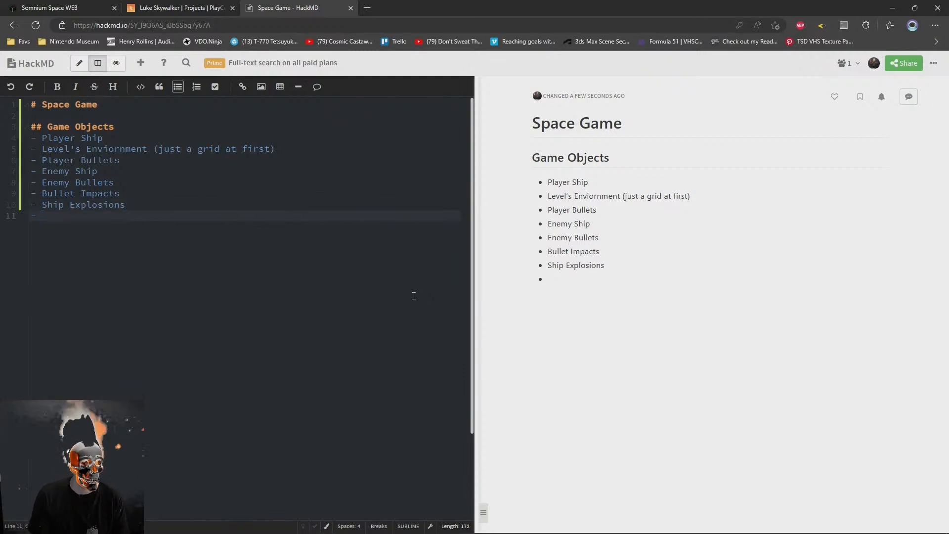
text(S)
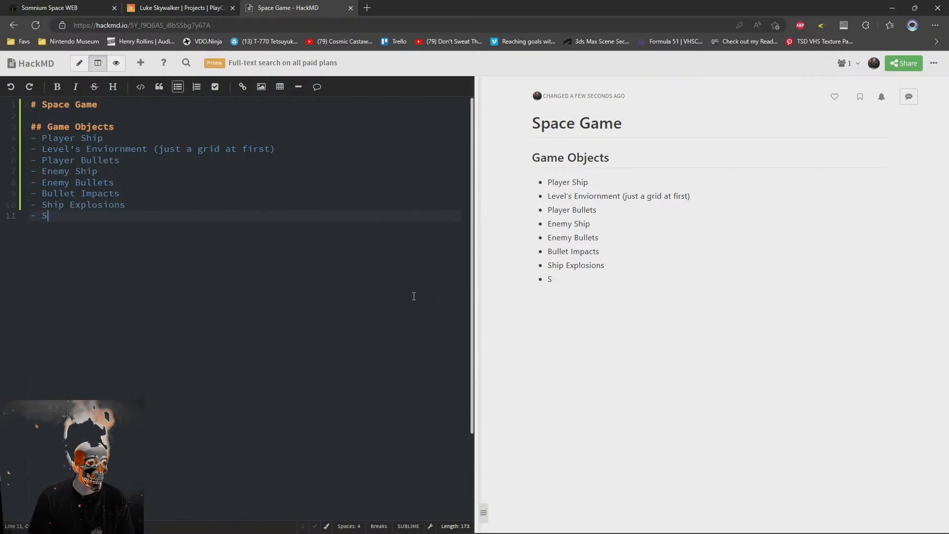
text(pe)
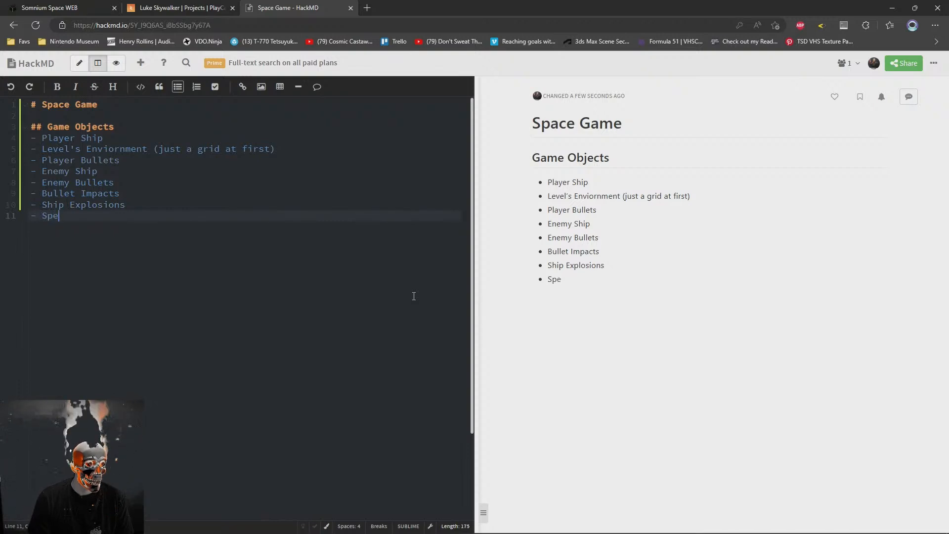
text(cial enem)
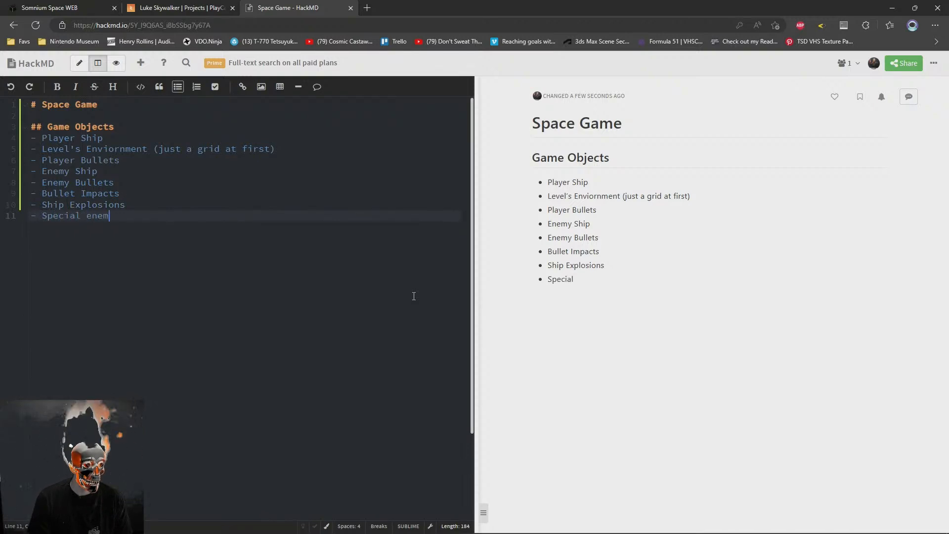
key(shift+Home)
text(Al)
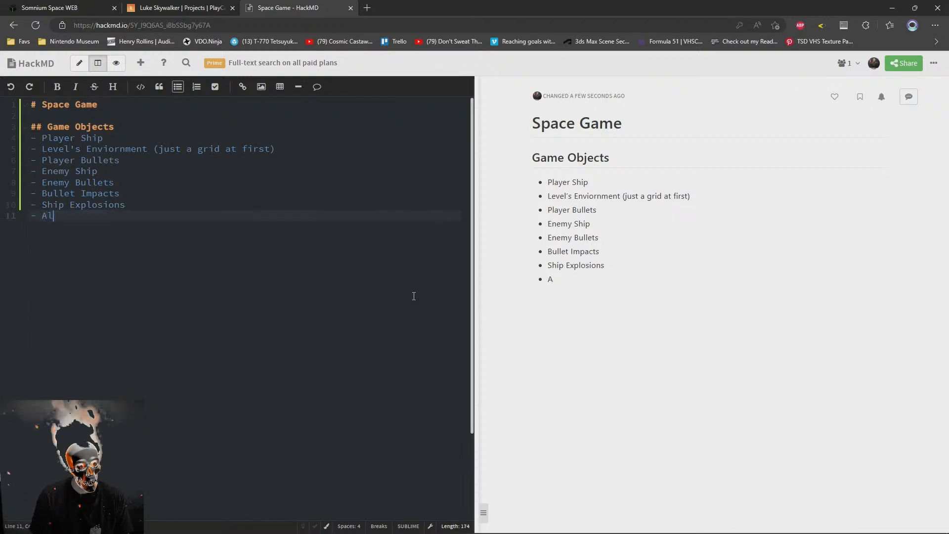
text(t-ernative)
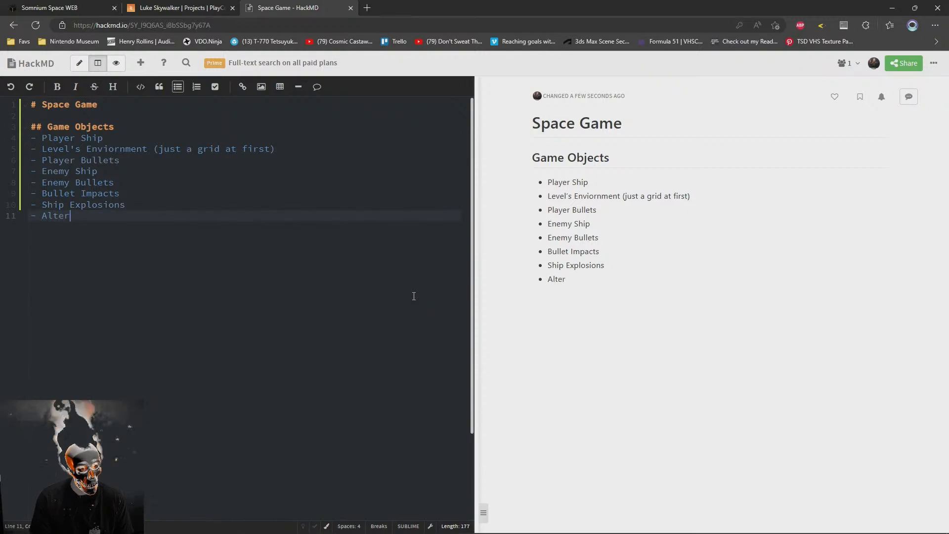
key(shift+Home)
text(Powerup)
key(Left)
key(Left)
text(-)
key(End)
text(Give)
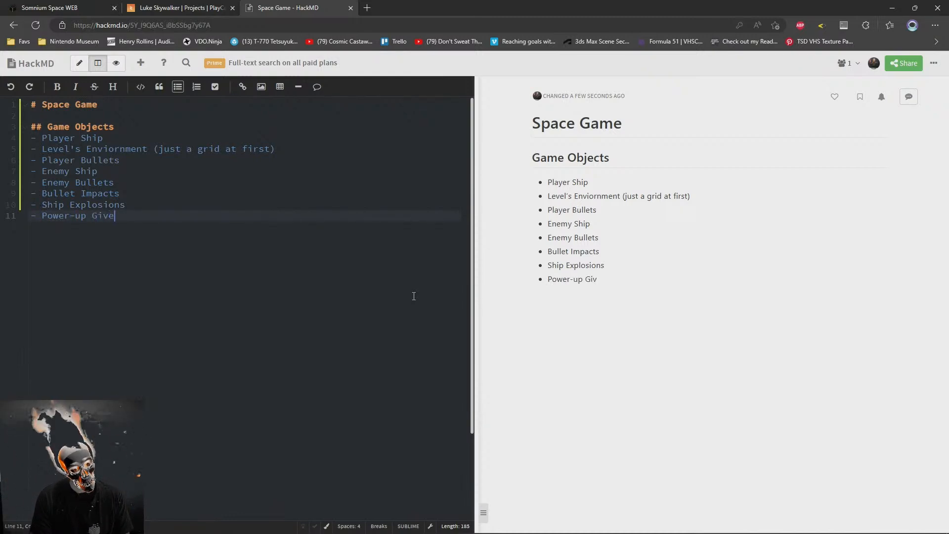
text(r Enemy Ship)
Add a "Boss Ship" bullet below "Power-up Giver Enemy Ship"
key(Return)
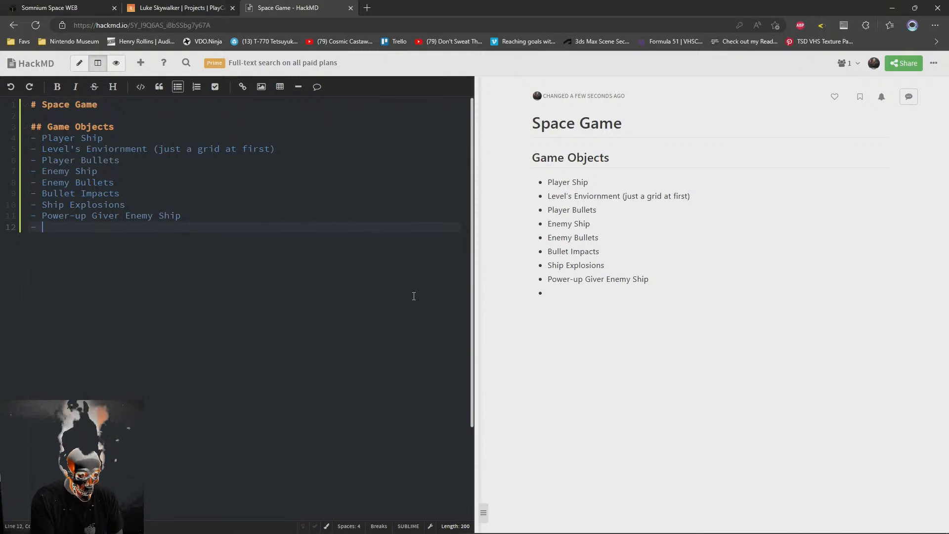
text(Boss Ship)
key(Return)
text(Bo)
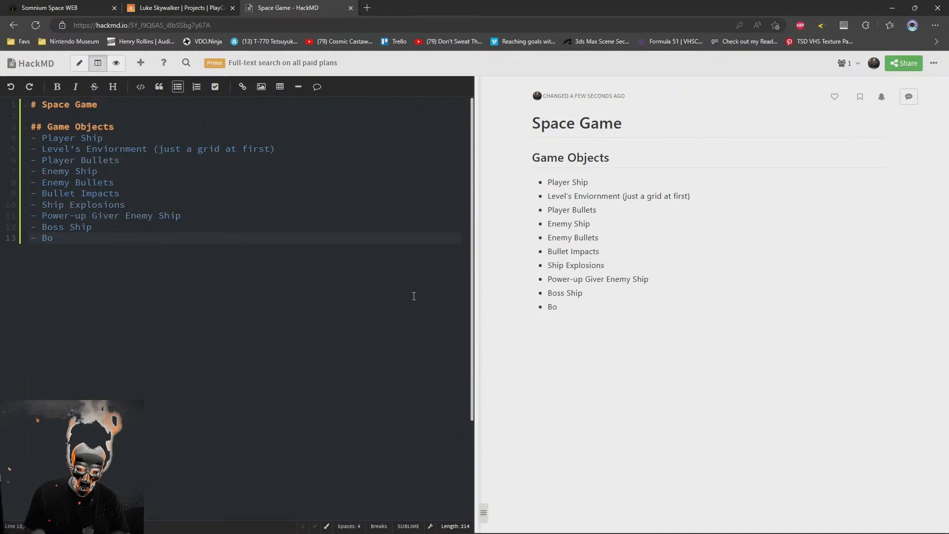
text(ss Shot)
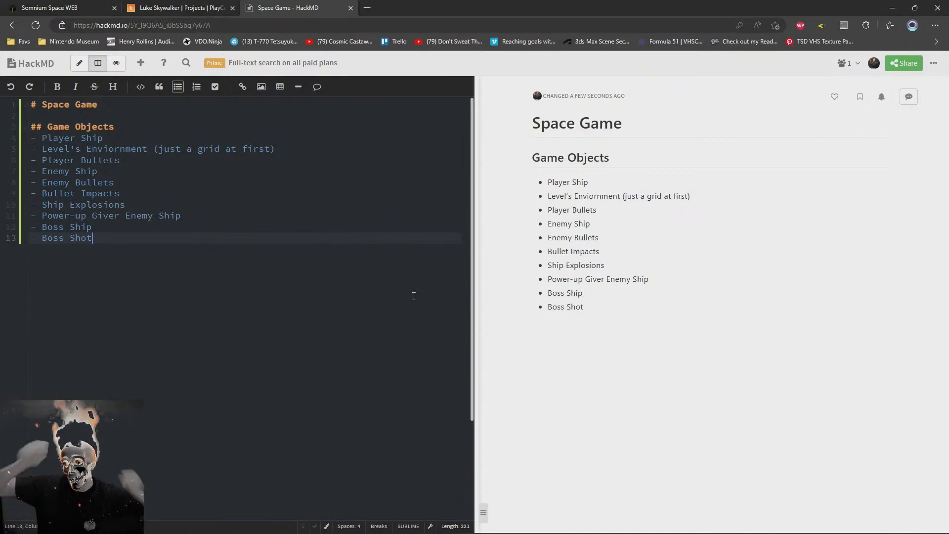
key(shift+Up)
key(BackSpace)
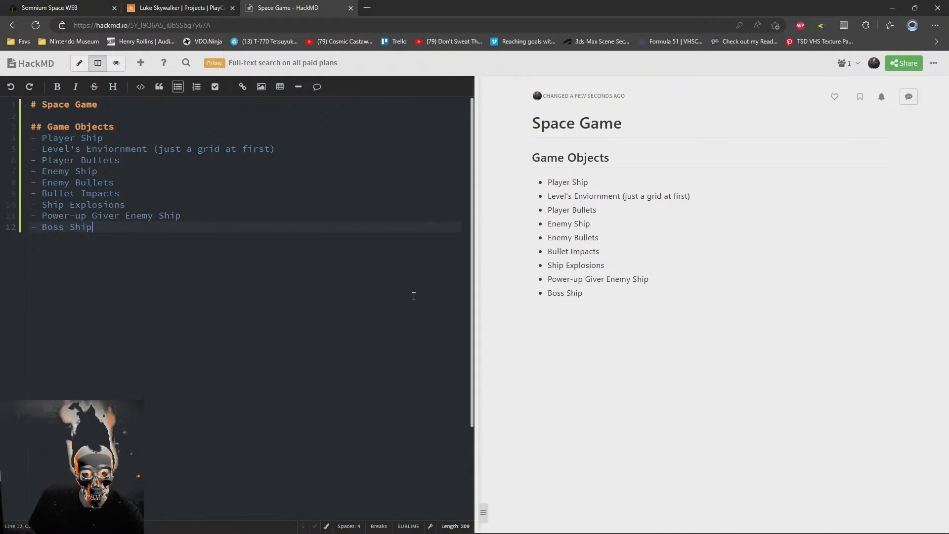
Add a description line reading "Top-down shooter" directly below the "Space Game" title
key(Up)
key(Up)
key(Up)
key(Up)
key(Up)
key(Up)
key(Up)
key(Up)
key(Up)
key(Up)
key(Up)
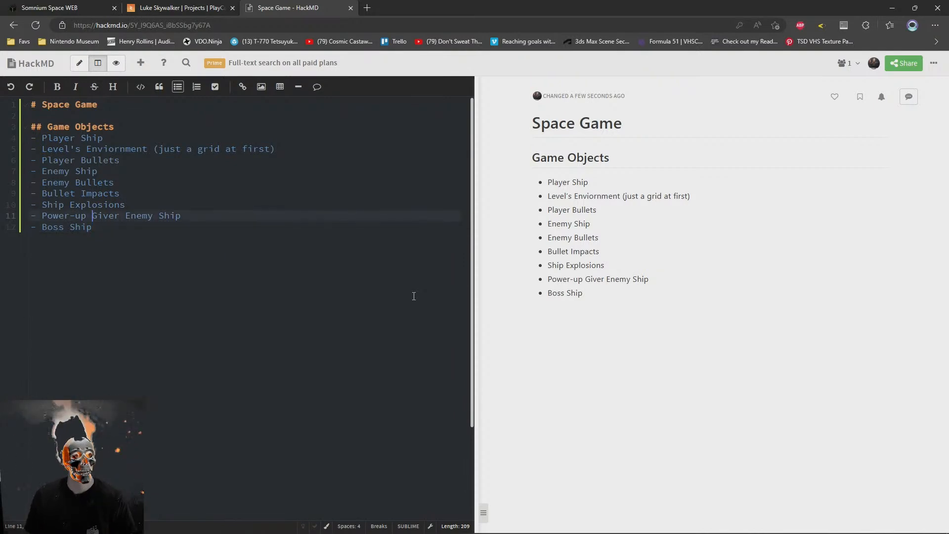
key(Return)
text(T)
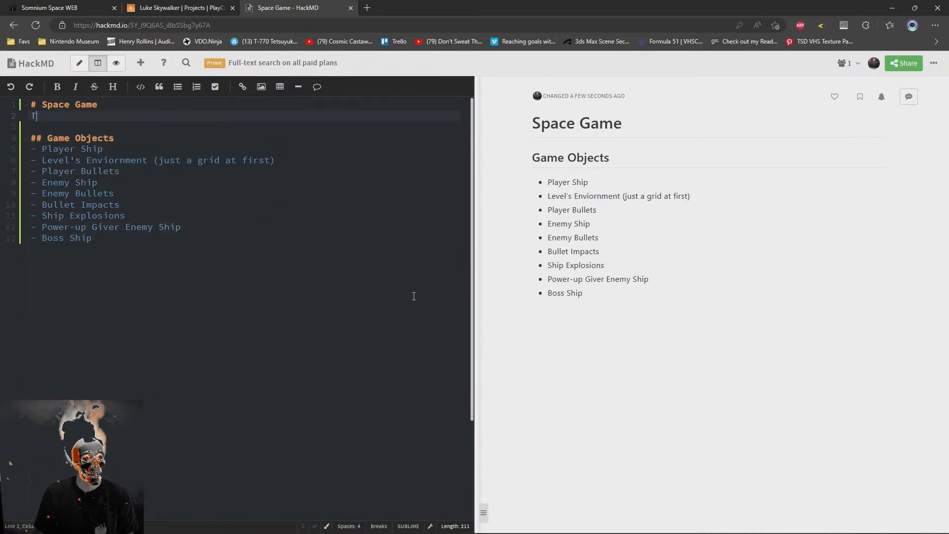
text(op-down shooter )
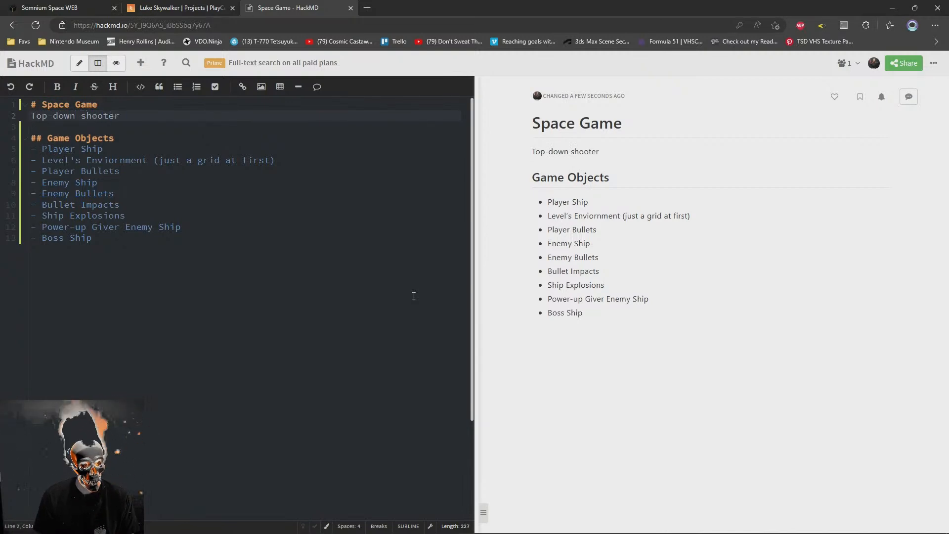
text(where)
Reword the description below the title so it reads "Top-down space ship shooter game."
key(BackSpace)
key(BackSpace)
key(BackSpace)
key(BackSpace)
key(BackSpace)
key(BackSpace)
key(BackSpace)
key(BackSpace)
key(BackSpace)
key(BackSpace)
key(BackSpace)
key(BackSpace)
key(BackSpace)
text(sp)
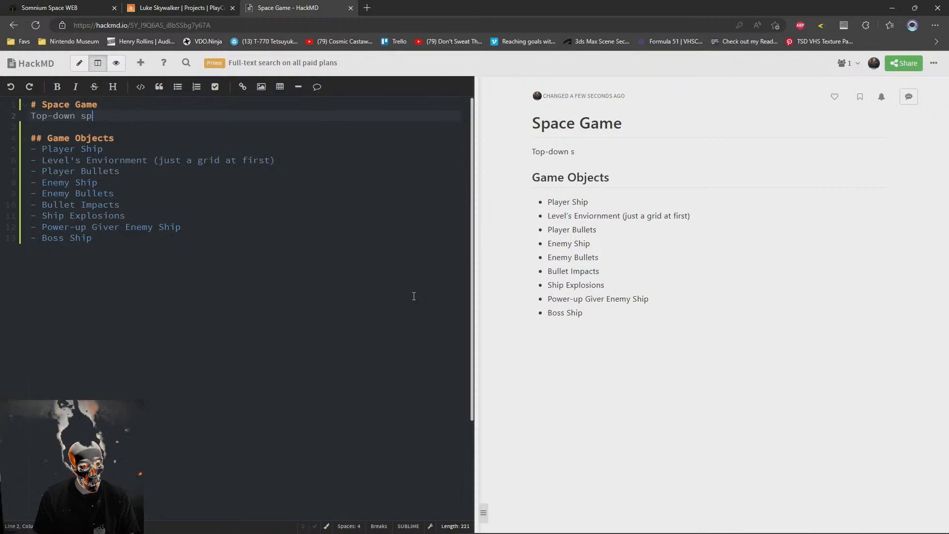
text(ace ship shooter gam)
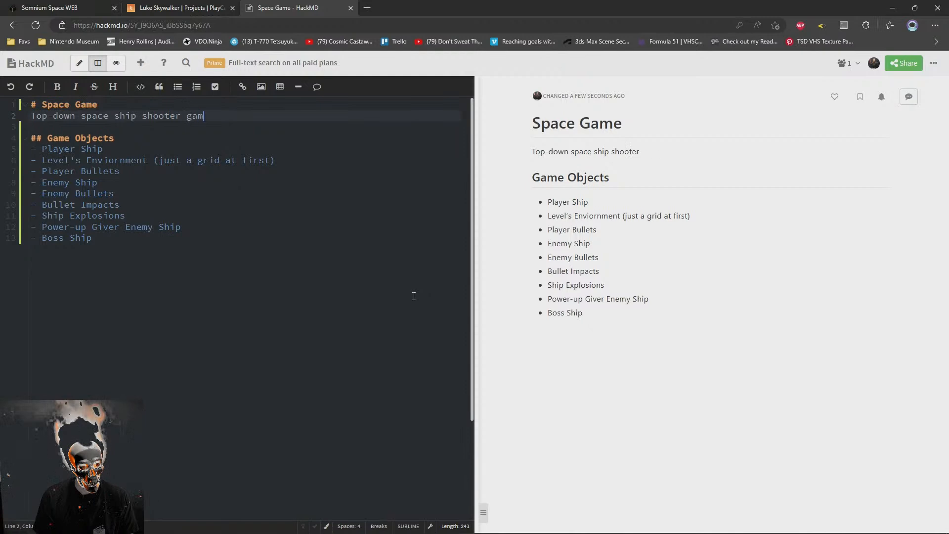
text(e.  Shoot)
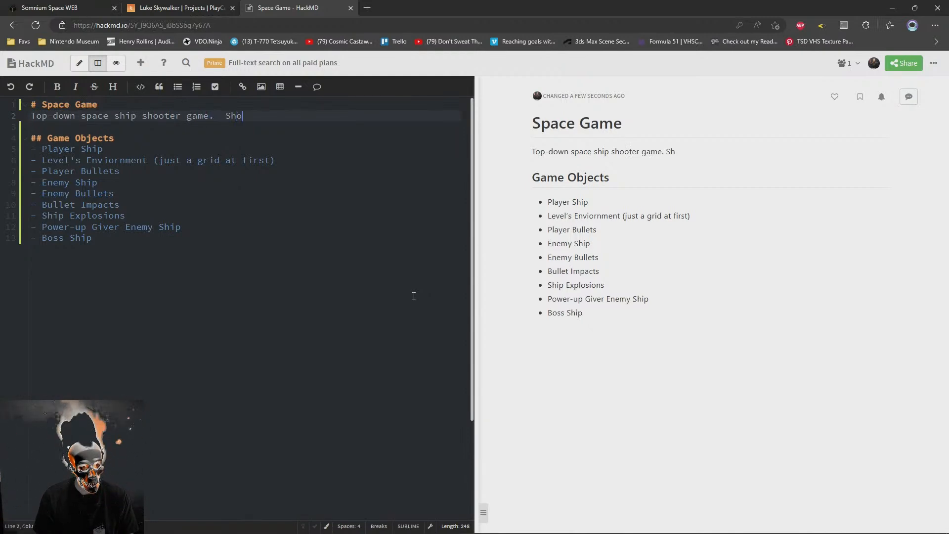
key(shift+Left)
key(shift+Left)
key(shift+Left)
key(shift+Left)
key(shift+Left)
key(shift+Left)
key(shift+Left)
key(shift+Left)
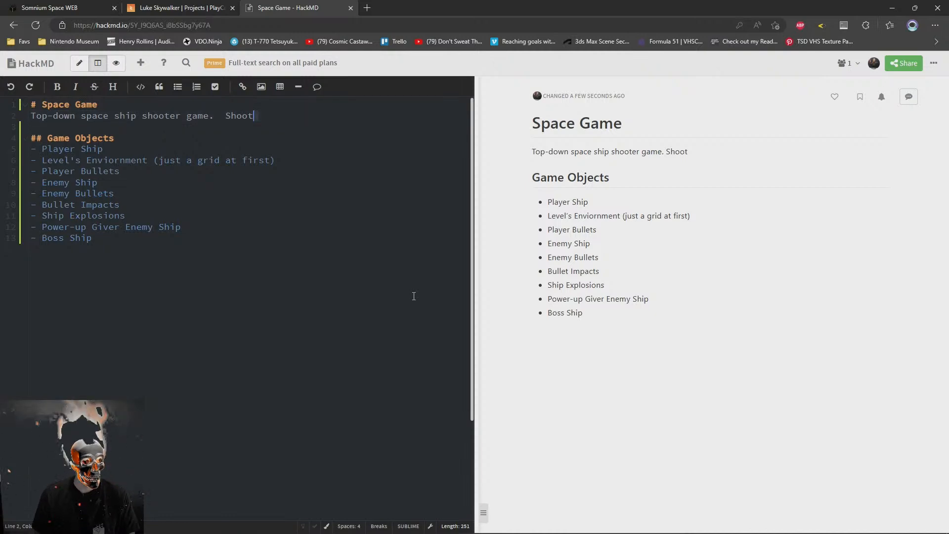
key(BackSpace)
Add a second-level "Gameplay" heading between the description and the "Game Objects" section
key(Return)
key(Return)
text(## Game Obje)
key(BackSpace)
key(BackSpace)
key(BackSpace)
key(BackSpace)
text(Gameplay)
key(Return)
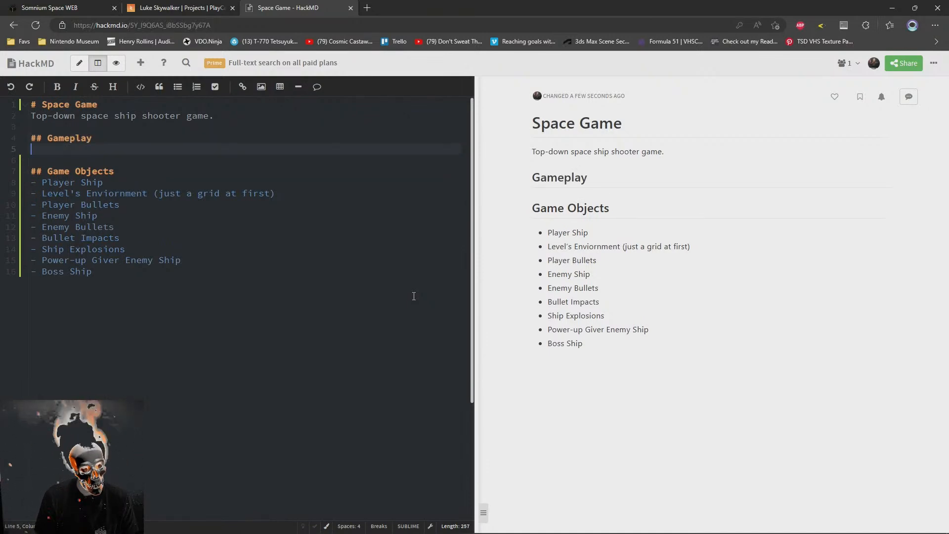
Begin the text under the "Gameplay" heading with "Shoot through sequences"
text(Shoot through hordes)
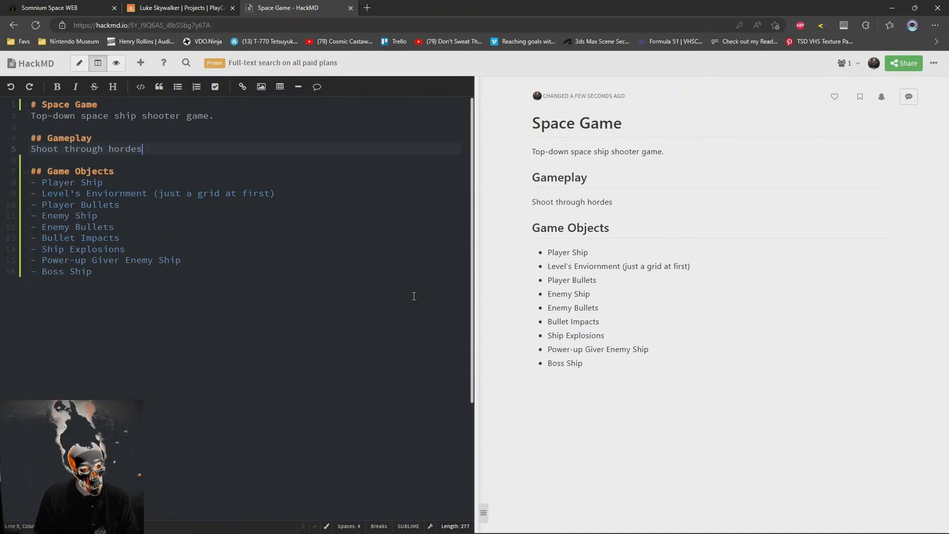
key(BackSpace)
key(BackSpace)
key(BackSpace)
key(BackSpace)
key(BackSpace)
key(BackSpace)
key(BackSpace)
text(sequences)
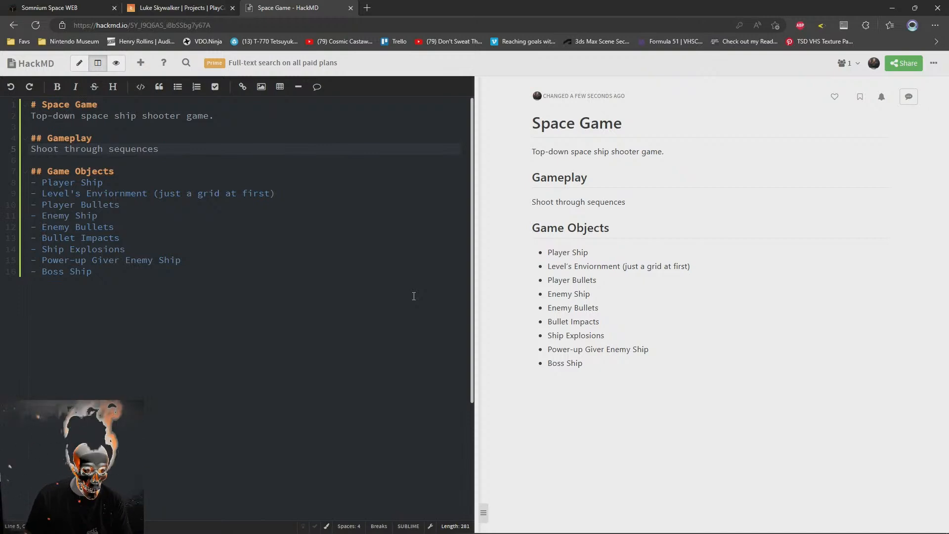
Complete the gameplay sentence with "of enemies while progressing through a level environment."
text(of enem)
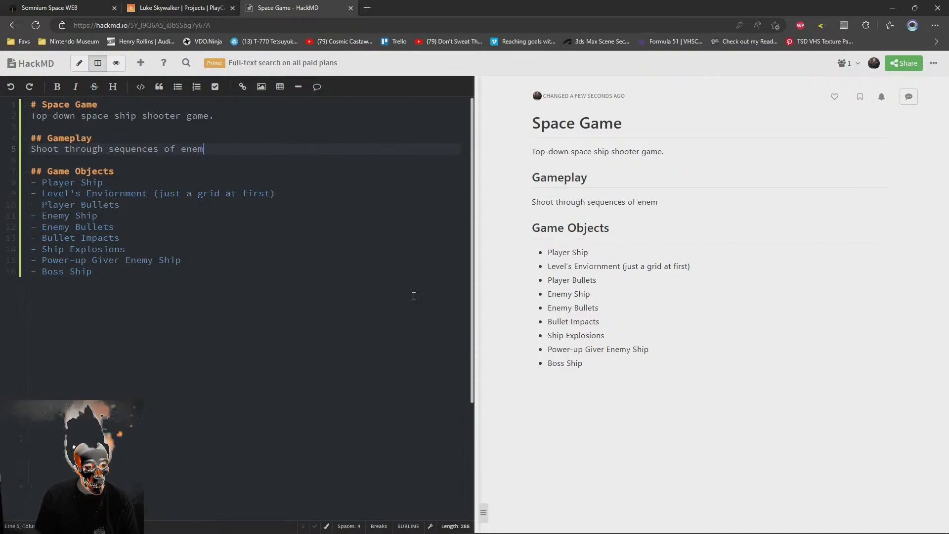
text(ies while progres)
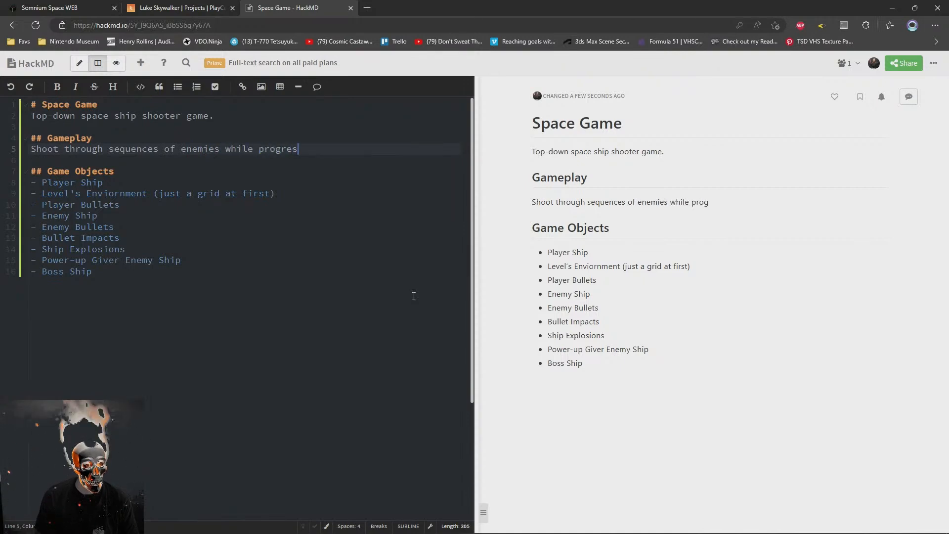
text(sing through a leve)
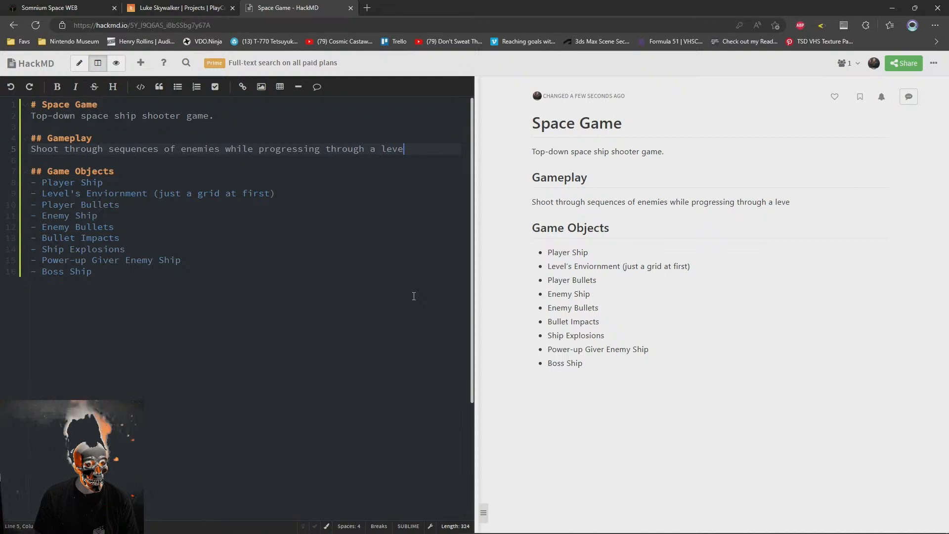
text(l env)
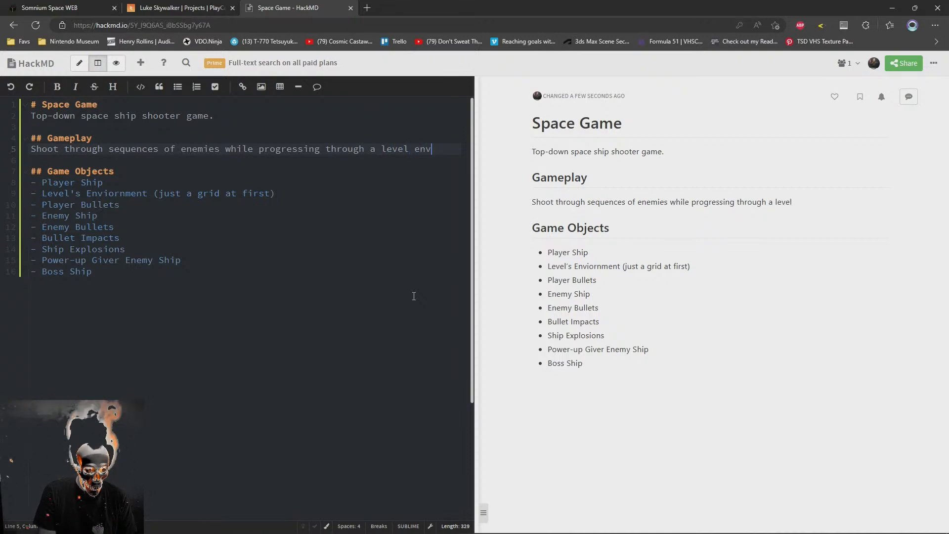
text(ironment.)
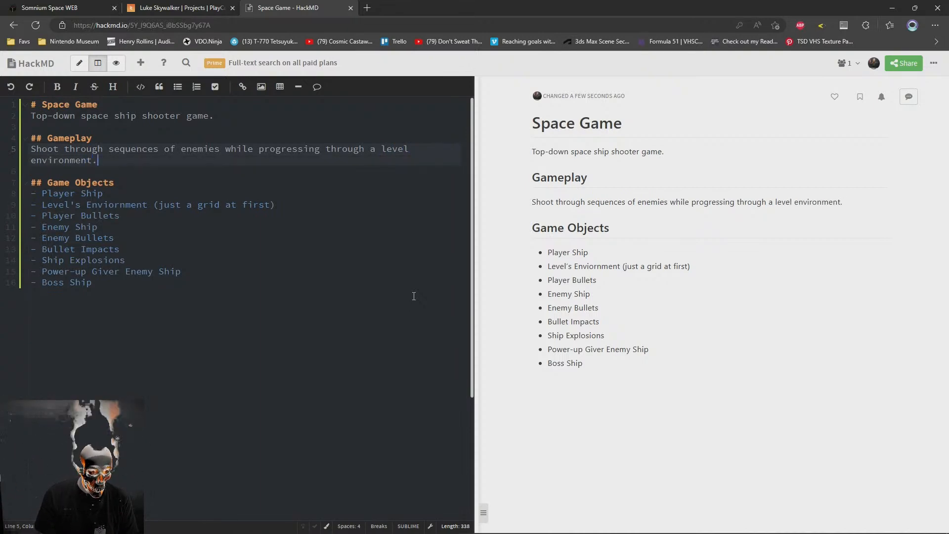
Change "level" to "level's" in the gameplay sentence and insert empty lines between it and the "Game Objects" heading
key(Return)
key(Up)
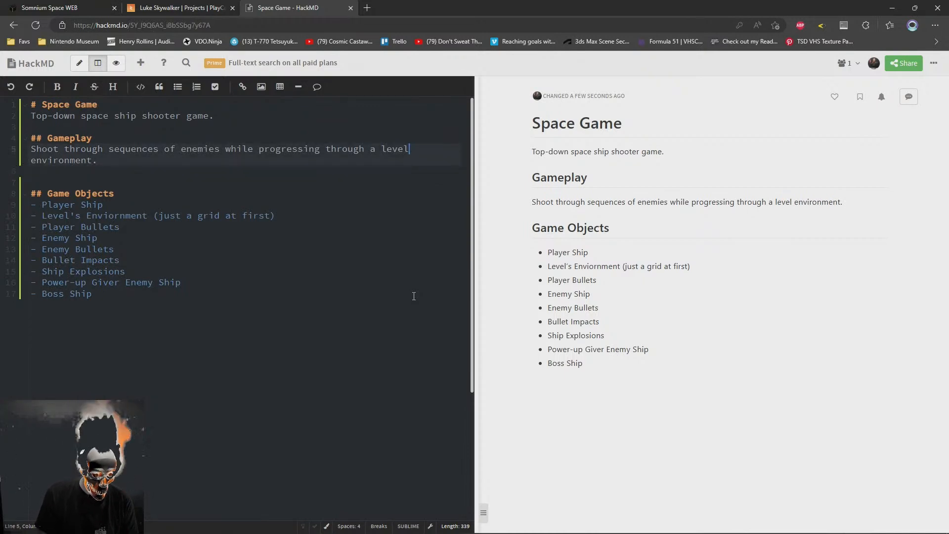
text('s)
key(Down)
key(Down)
key(Down)
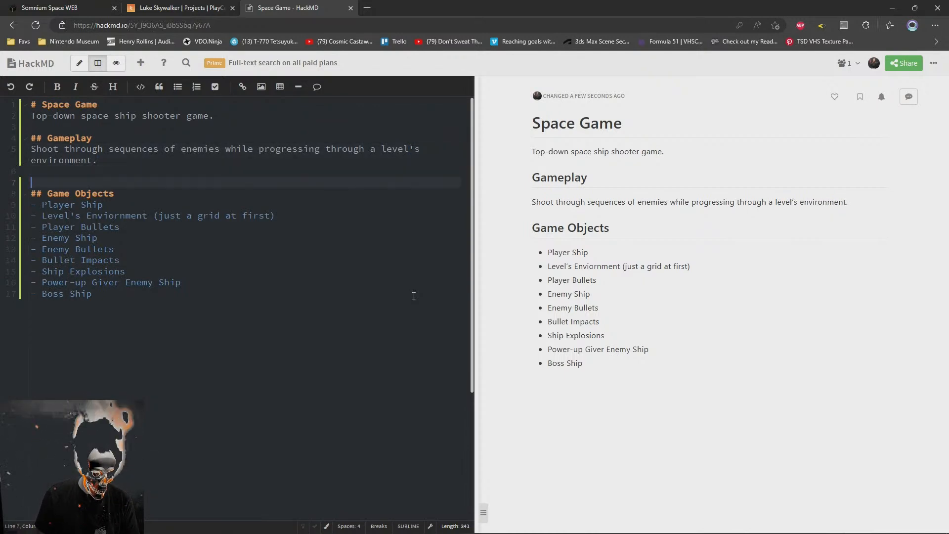
key(Return)
key(Up)
text(Figh)
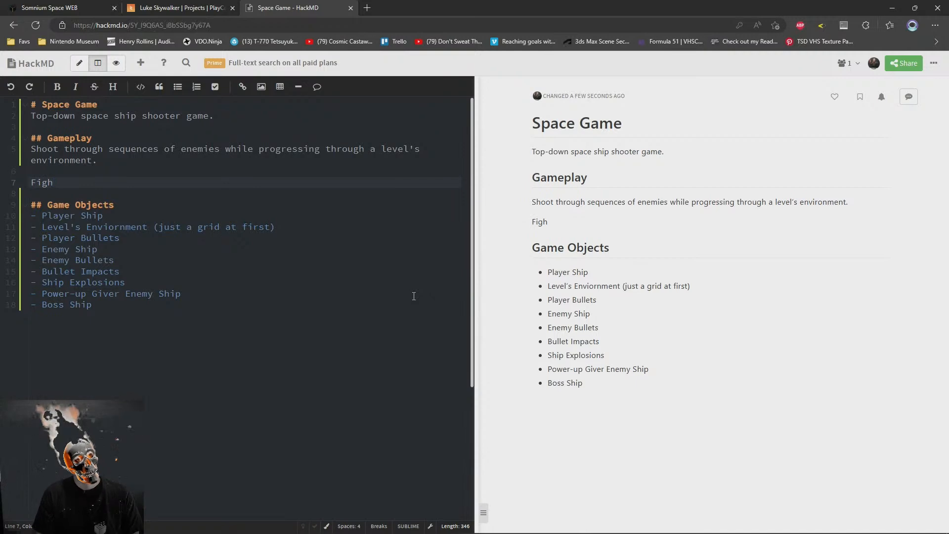
key(BackSpace)
key(BackSpace)
key(BackSpace)
key(BackSpace)
Write "Collect power-ups from" as a separate line below the first gameplay sentence
text(Collect powerups)
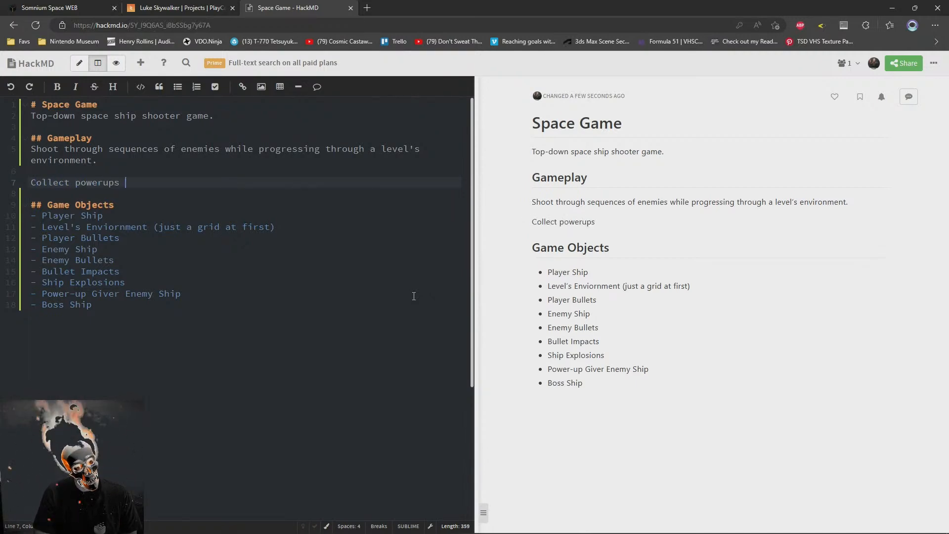
key(BackSpace)
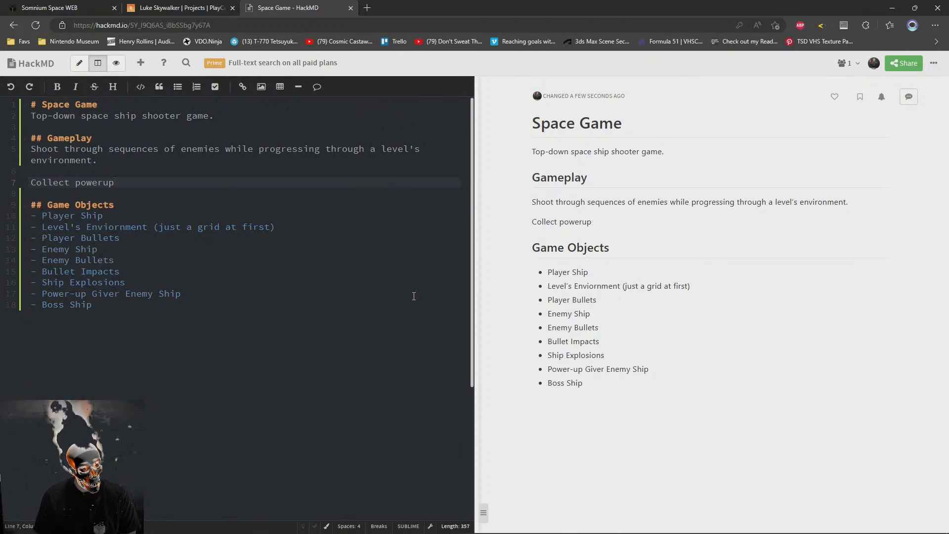
key(BackSpace)
key(BackSpace)
text(-ups )
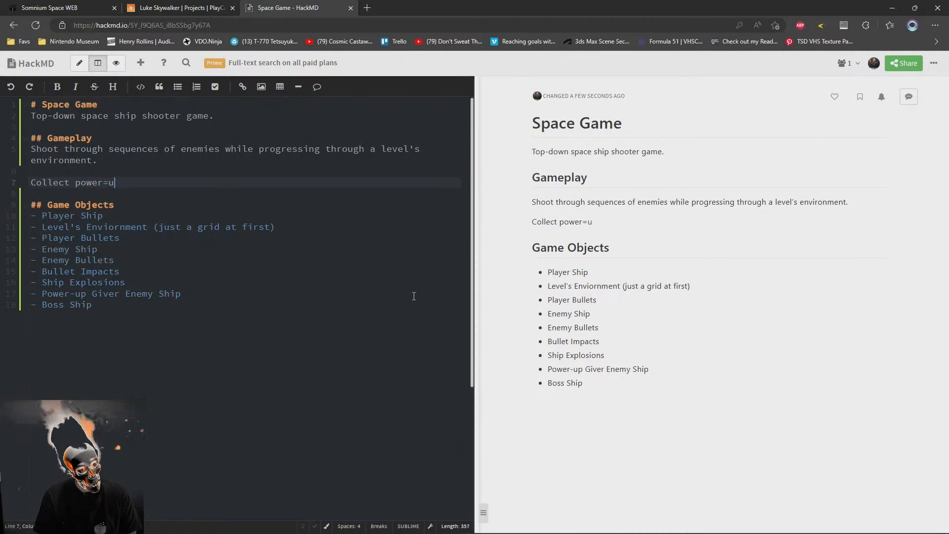
text(from)
Turn the "Shoot through sequences of enemies" sentence into a bullet
key(Up)
key(Up)
key(Home)
text(-)
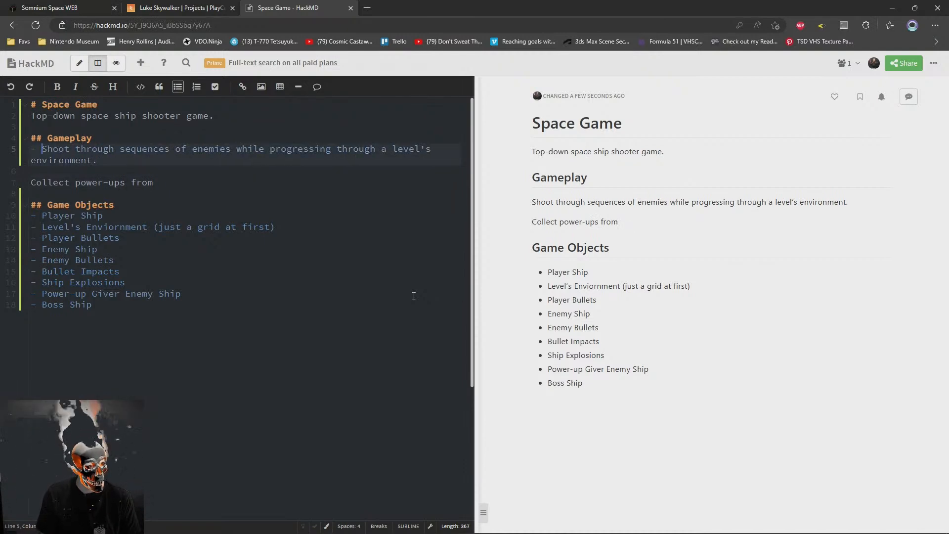
Turn the power-ups line into the bullet "Collect power-ups from ships" and remove the empty line above it
key(Down)
key(Down)
key(Down)
key(Home)
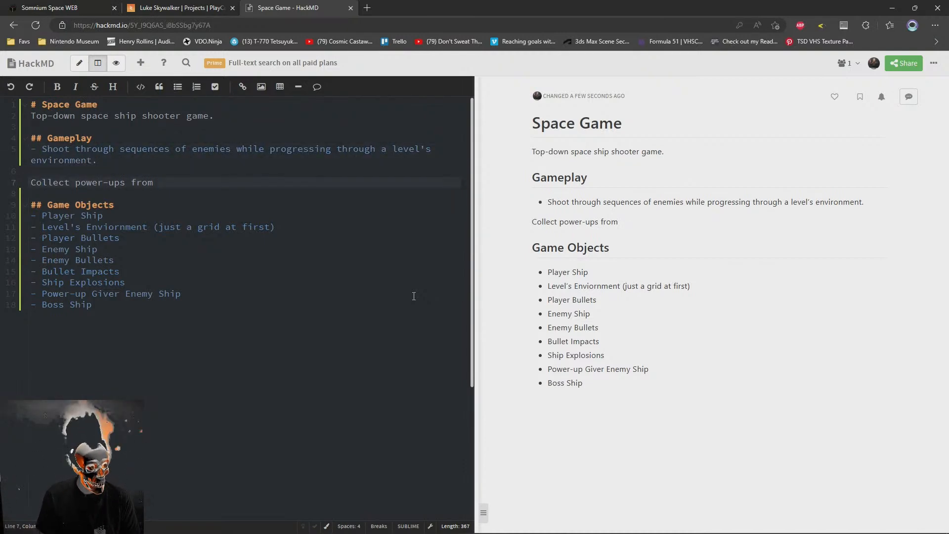
text(-)
key(End)
text(ships)
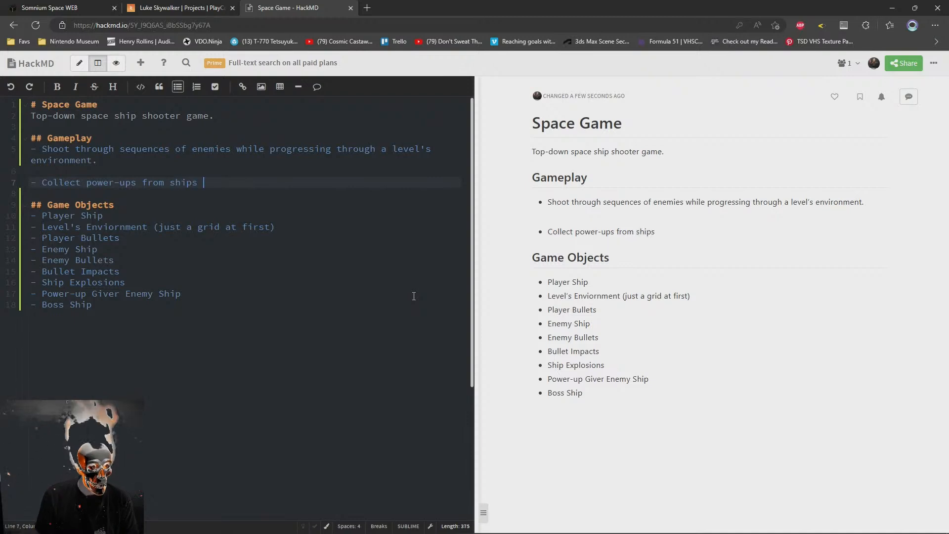
key(Up)
key(BackSpace)
key(Down)
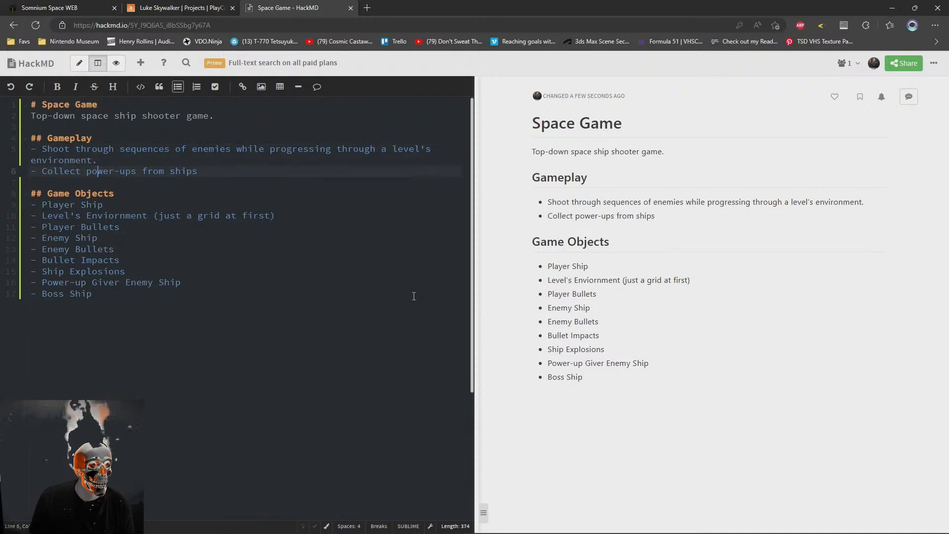
Change the ending of the power-ups bullet to "special enemy ships." and start a new bullet below it
key(End)
key(BackSpace)
key(BackSpace)
key(BackSpace)
key(BackSpace)
key(BackSpace)
key(BackSpace)
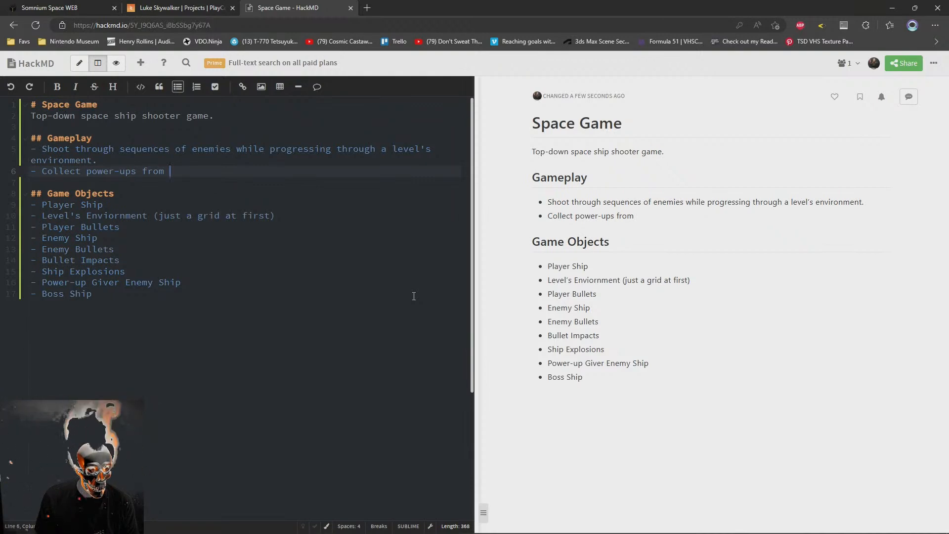
text(special)
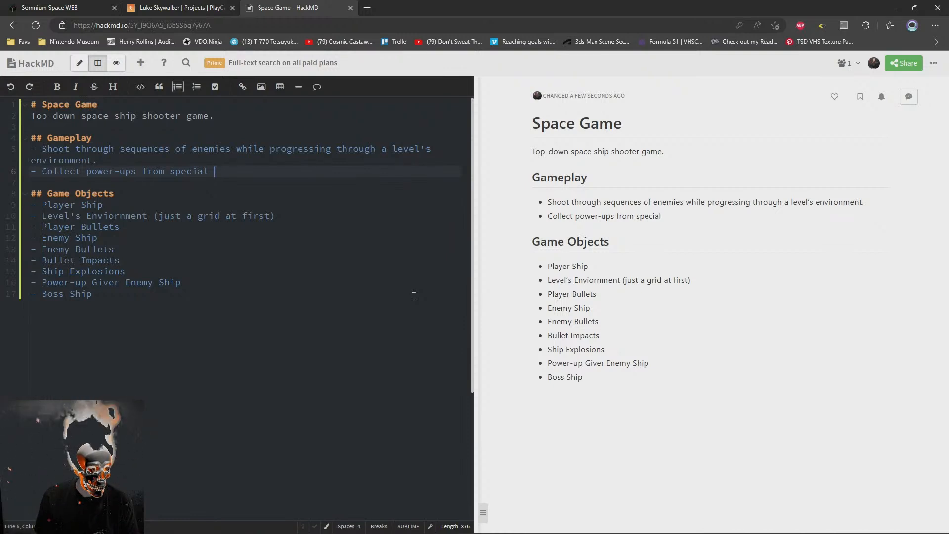
text( enemy ships.)
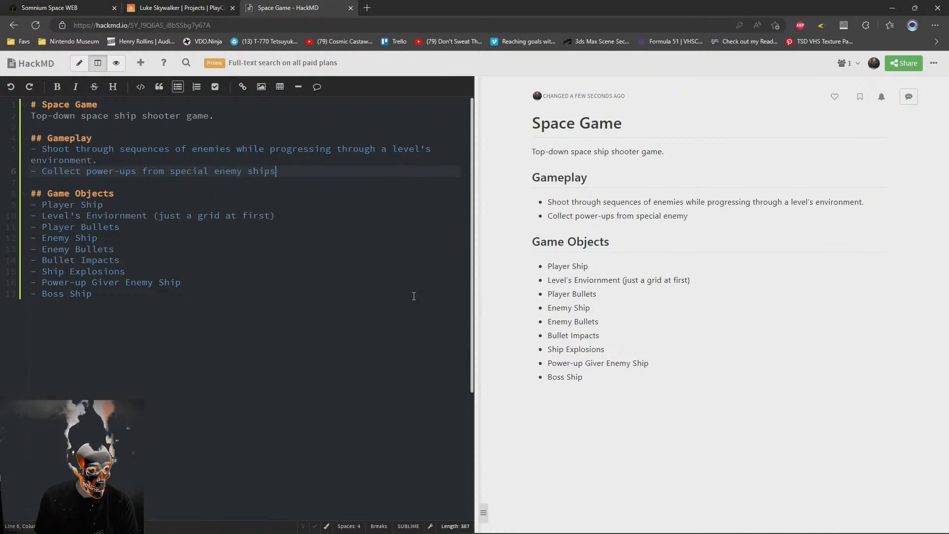
key(Return)
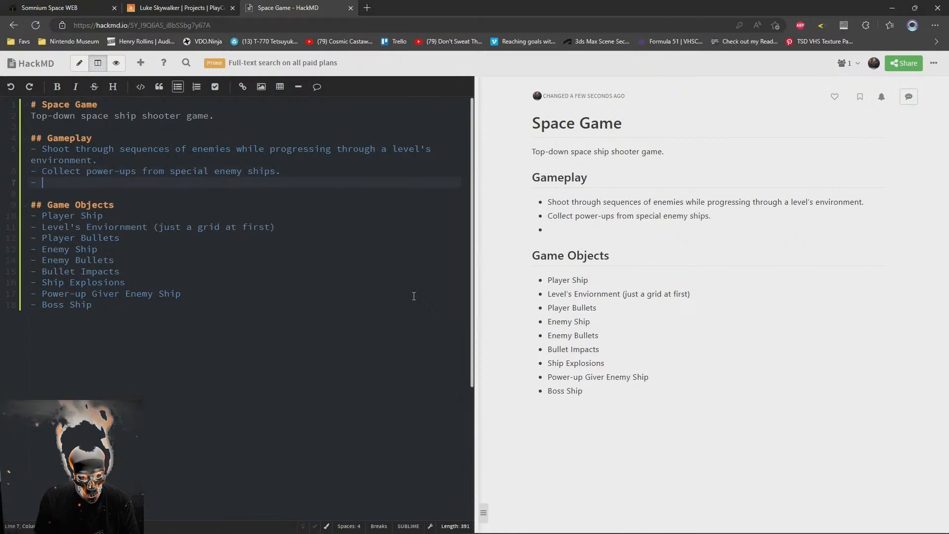
Insert "(health & bombs)" after "power-ups" in the second gameplay bullet
key(Up)
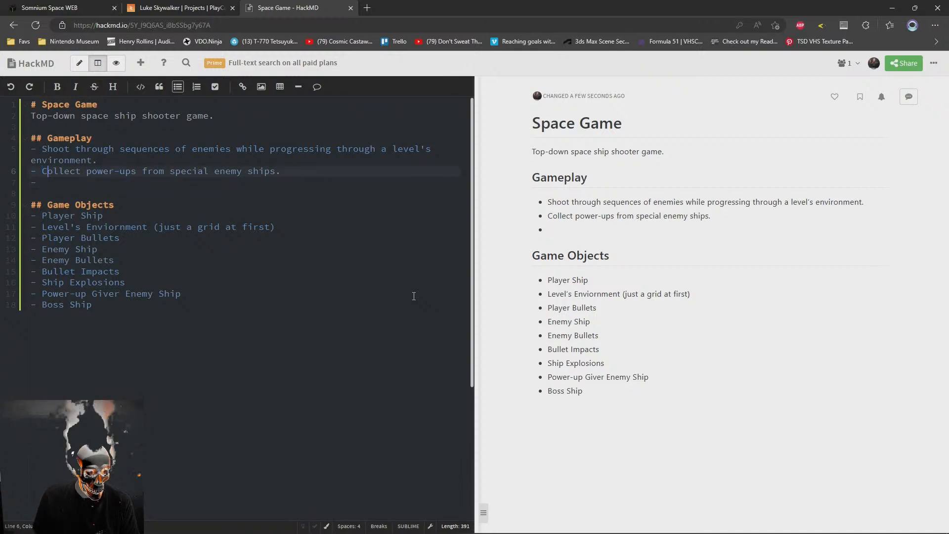
text((health )
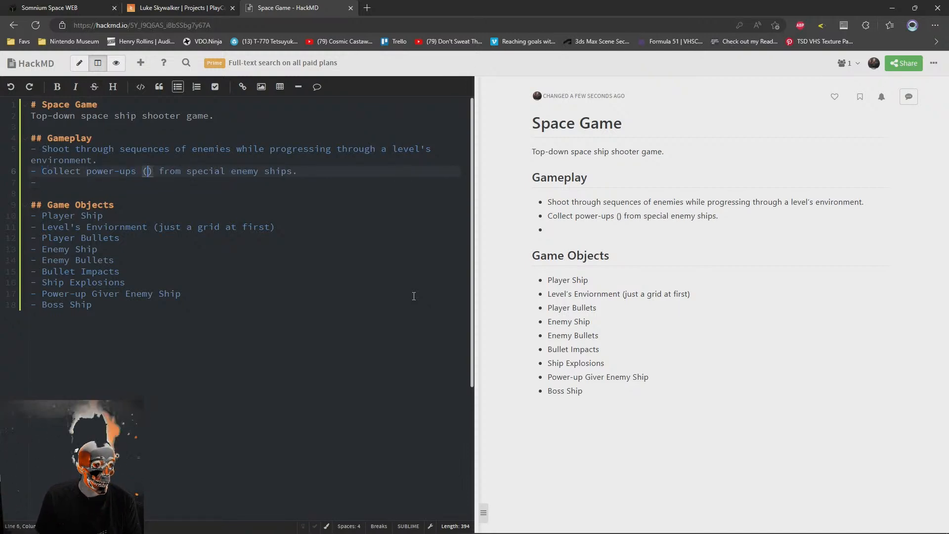
text(& b)
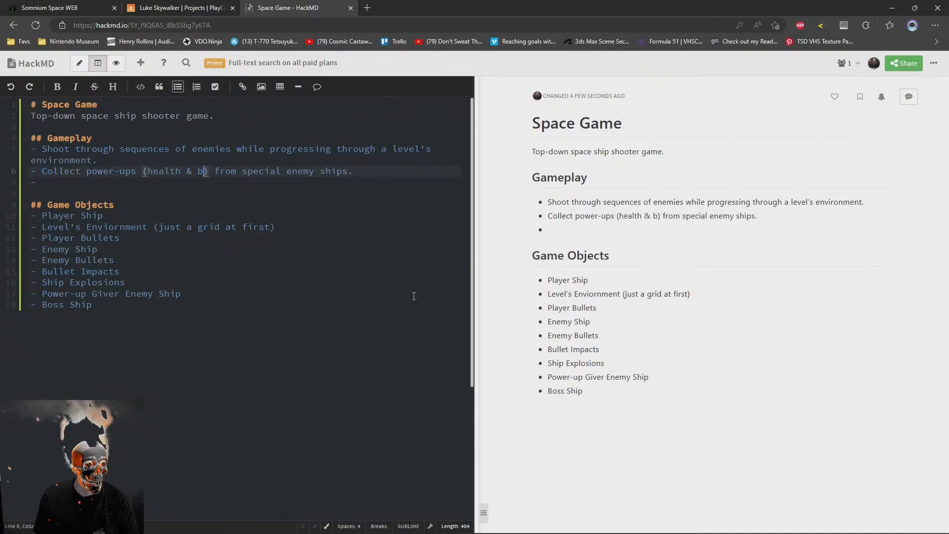
text(ombs)
key(Down)
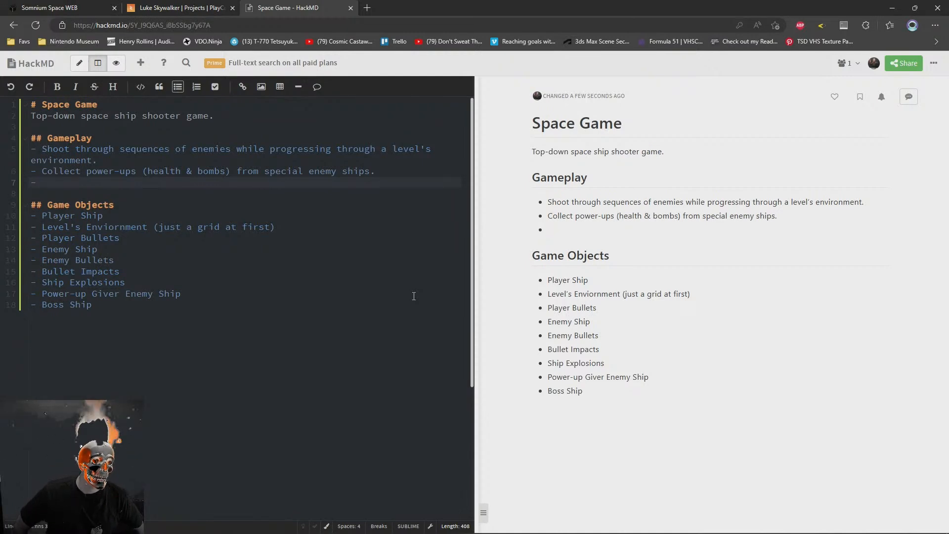
Fill the empty gameplay bullet with "Fight boss at the end of each level."
text(Figh)
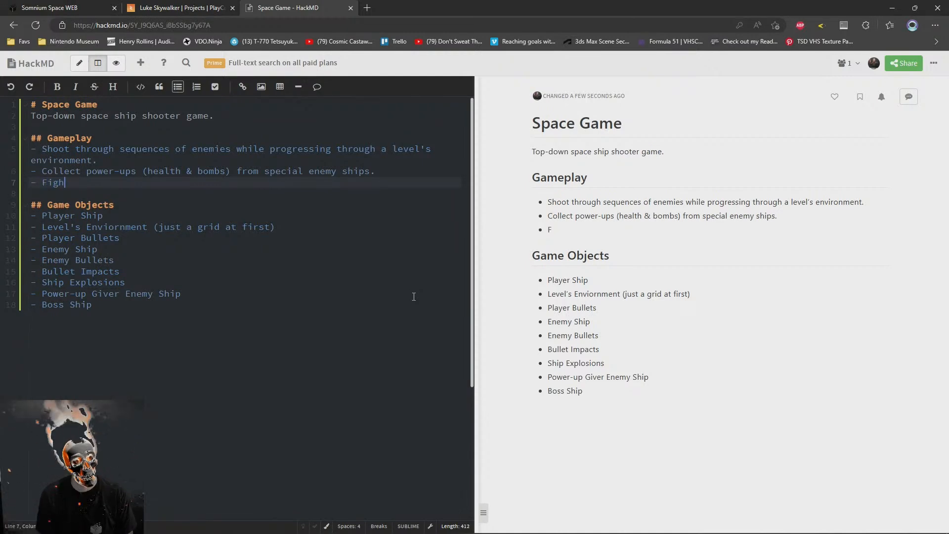
text(t boss at the)
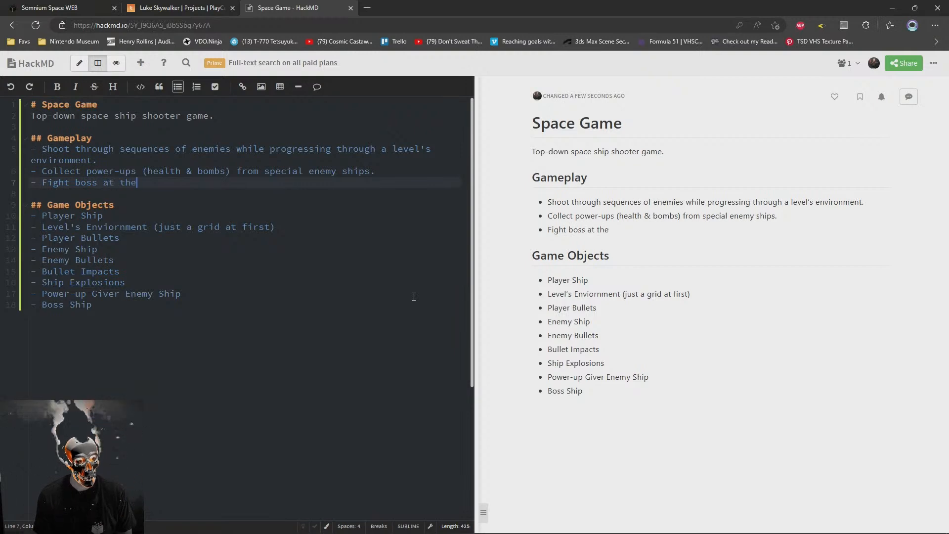
text( end of each level.)
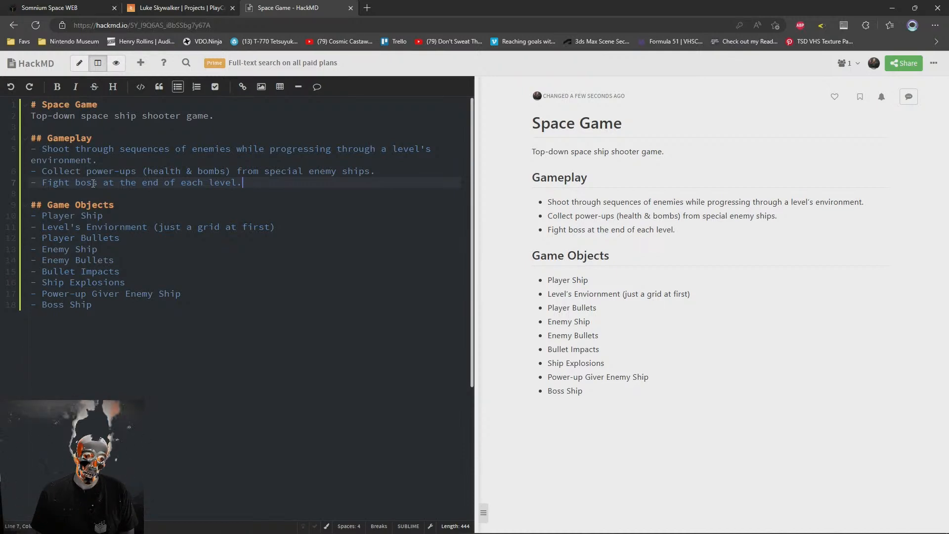
Read through the game description and the three bullets under "Gameplay"
key(Up)
key(Up)
key(Up)
key(Up)
key(Up)
key(Up)
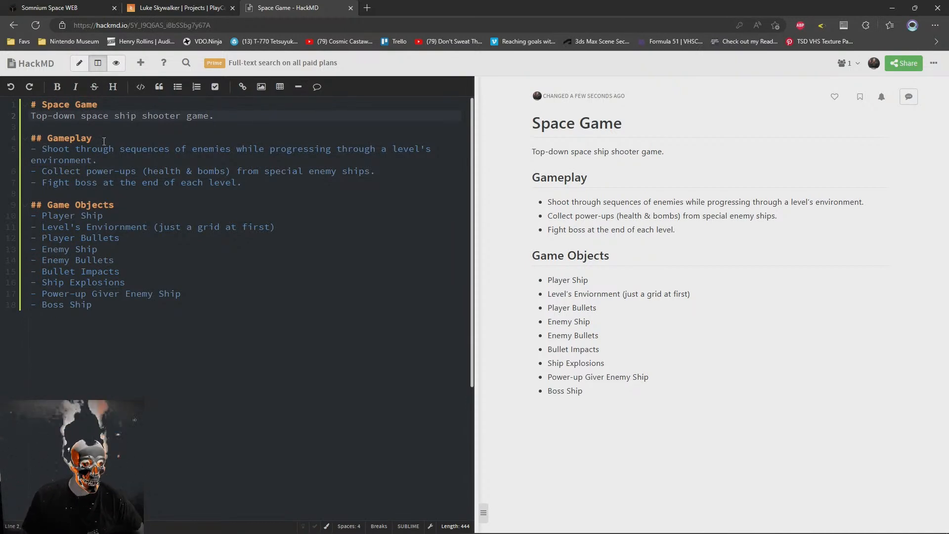
drag(41, 170, 389, 167)
drag(43, 182, 315, 188)
click(243, 183)
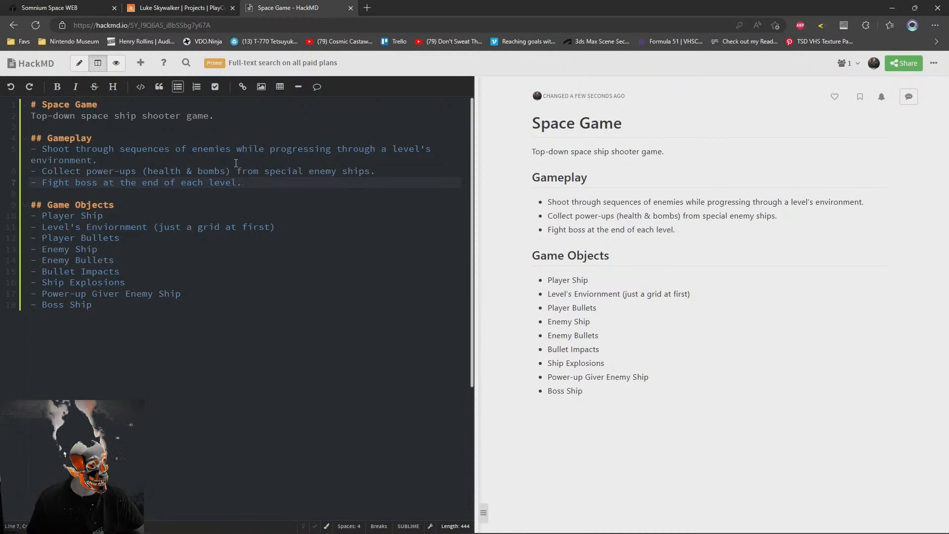
click(222, 338)
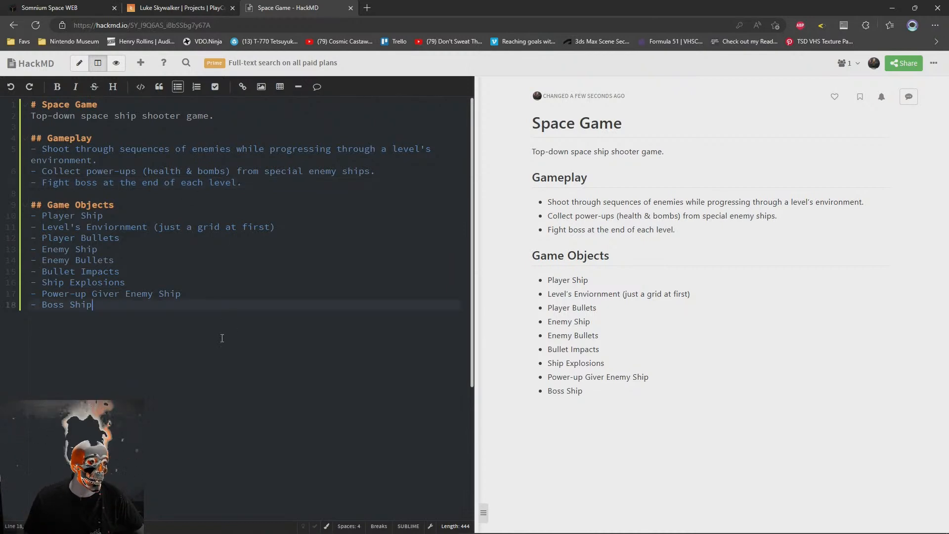
Review the "Game Objects" list entry by entry against the gameplay bullets, from "Player Ship" to "Boss Ship"
drag(42, 137, 350, 171)
click(156, 238)
drag(47, 204, 188, 260)
click(127, 254)
click(200, 238)
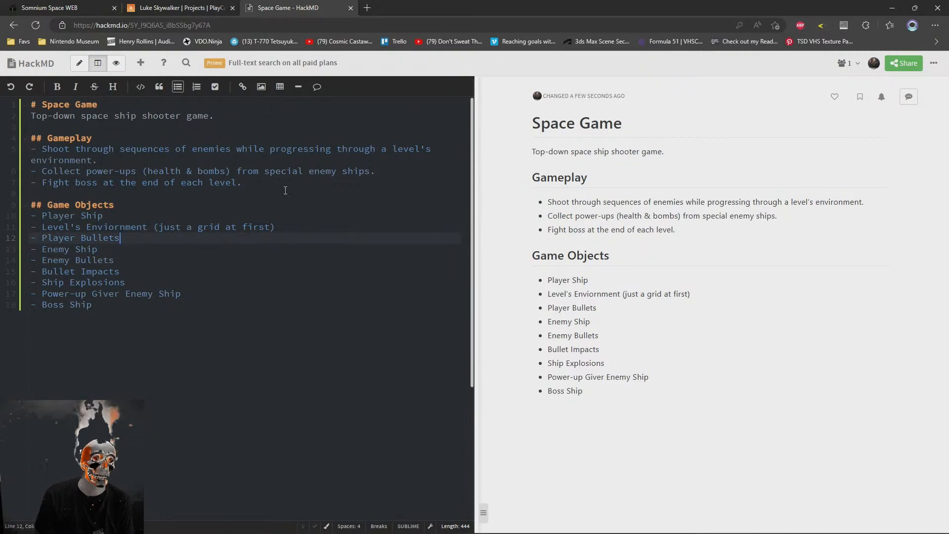
click(165, 262)
drag(200, 297, 2, 298)
click(119, 263)
drag(121, 271, 231, 280)
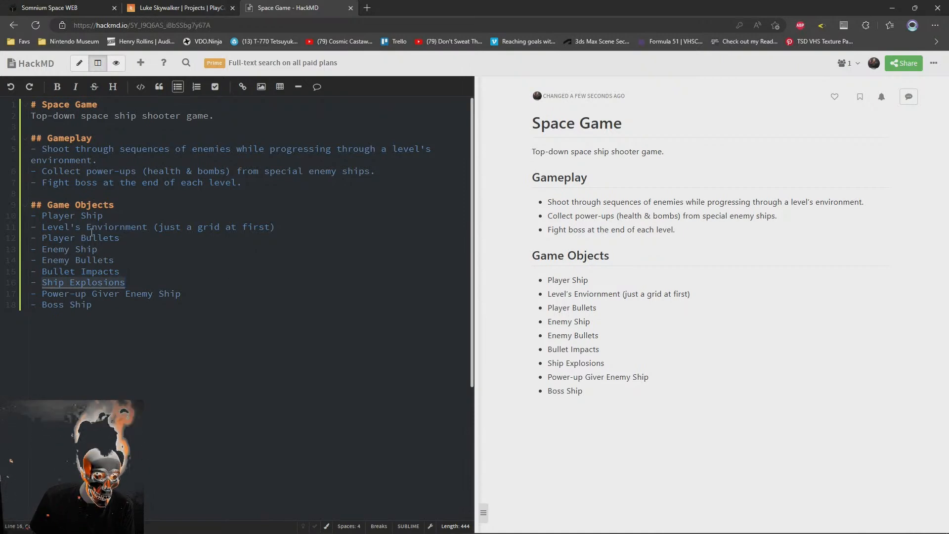
drag(128, 258, 20, 238)
mouse_move(181, 294)
mouse_down()
mouse_move(22, 296)
mouse_move(181, 294)
mouse_up()
click(194, 294)
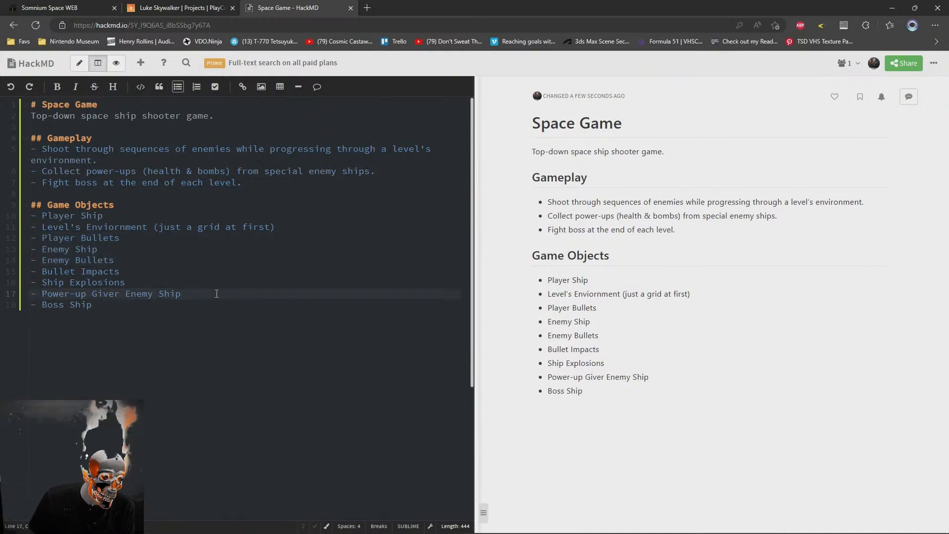
drag(116, 305, 6, 305)
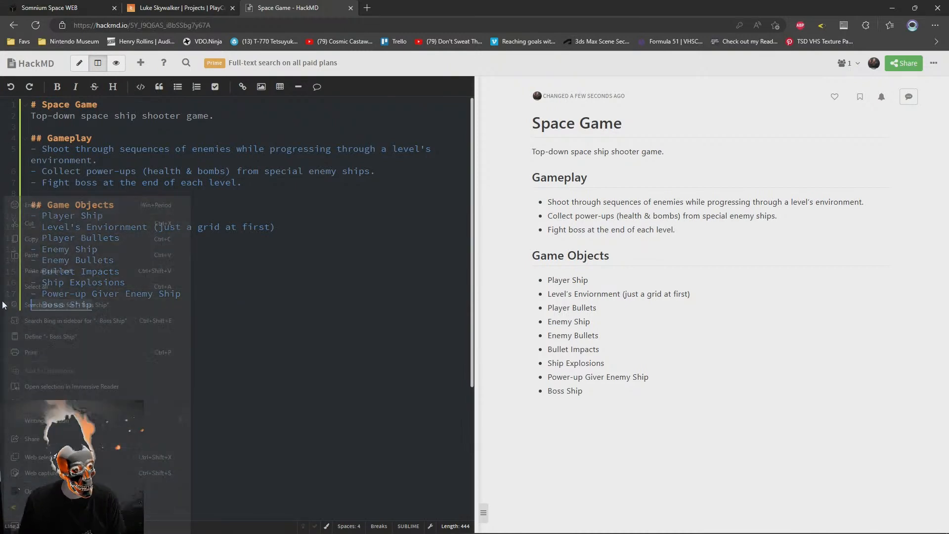
click(314, 192)
click(189, 318)
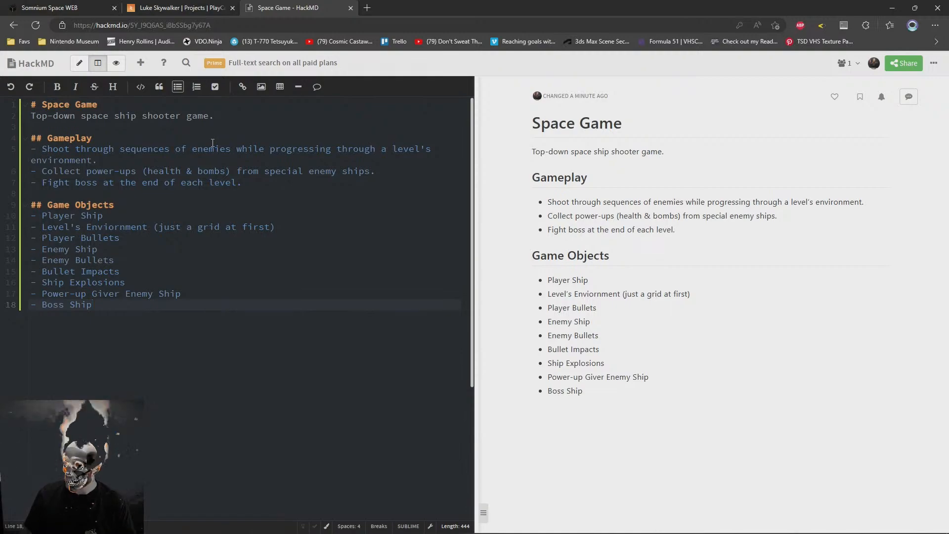
Switch to the Somnium Space world and walk the avatar around the cinema to view its floor, palms and screens
key(ctrl+shift+Tab)
key(ctrl+shift+Tab)
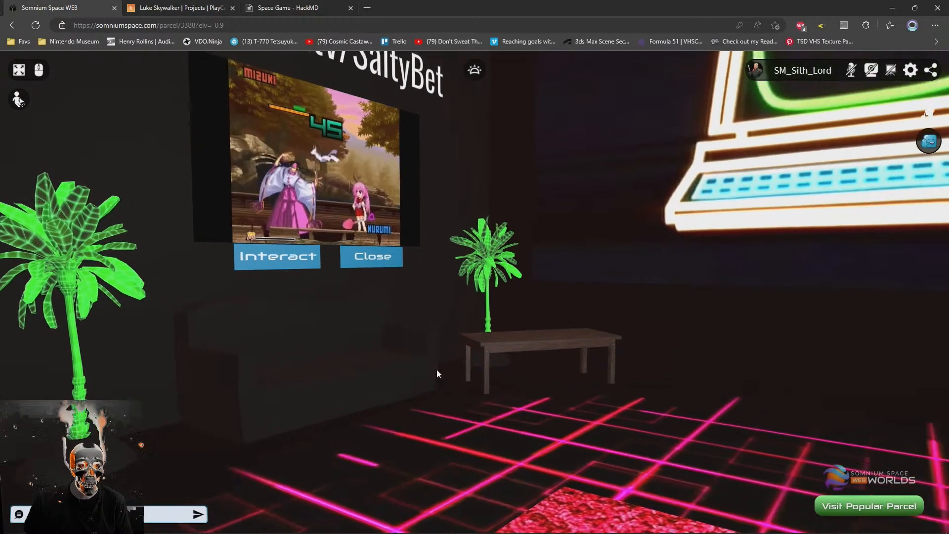
drag(437, 369, 381, 372)
key(w)
key(s)
key(w)
click(540, 320)
mouse_move(377, 432)
mouse_down()
mouse_move(636, 449)
mouse_move(540, 458)
mouse_move(493, 422)
mouse_up()
click(494, 423)
mouse_move(434, 386)
mouse_down()
mouse_move(413, 357)
mouse_move(654, 425)
mouse_up()
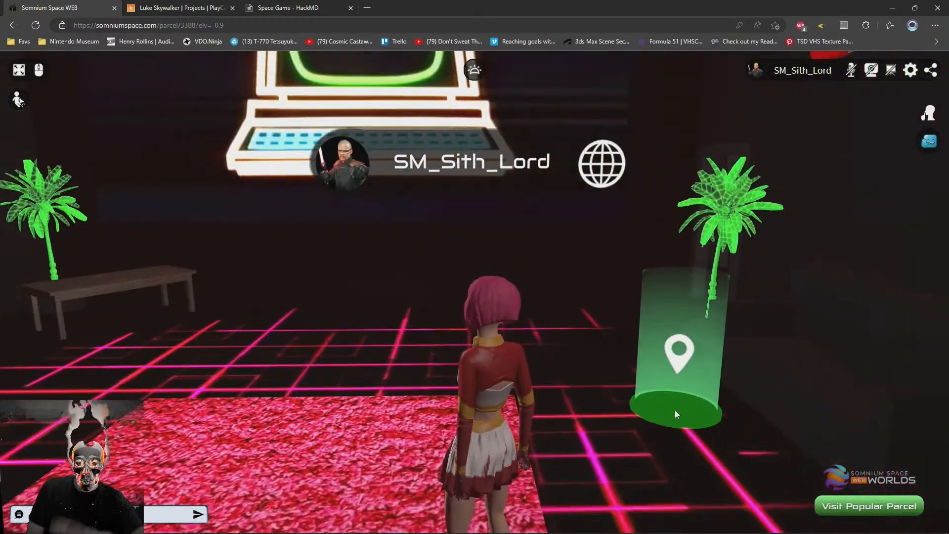
click(490, 383)
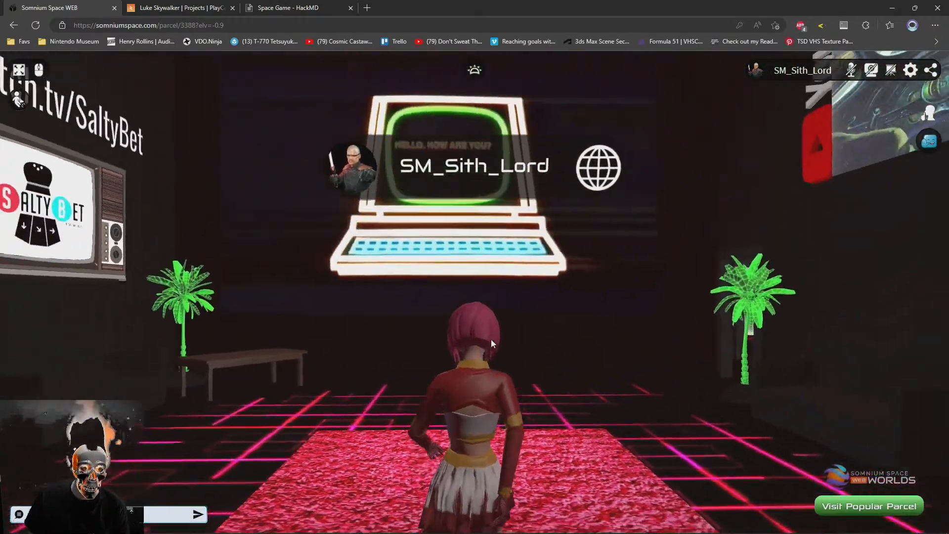
mouse_move(498, 371)
mouse_down()
mouse_move(485, 364)
mouse_move(493, 360)
mouse_up()
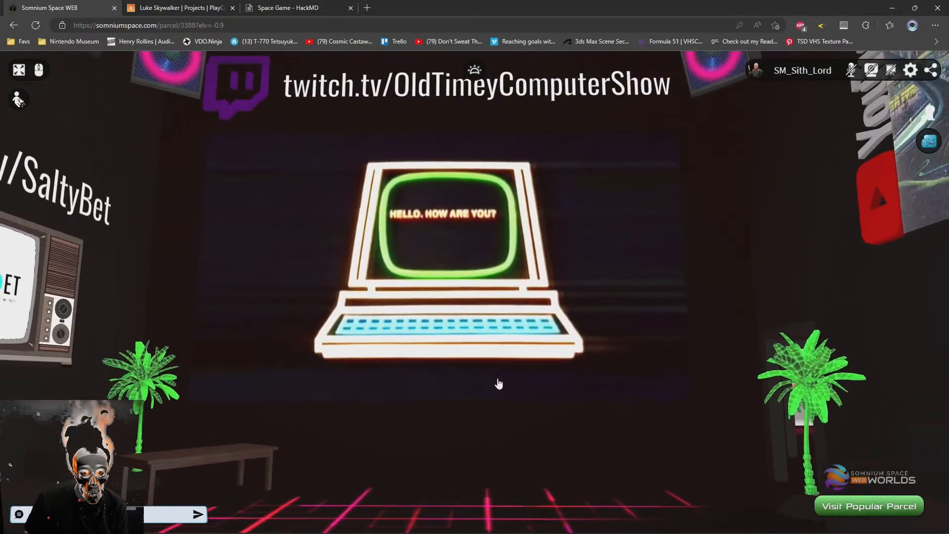
Glance at the new-project dialog in PlayCanvas and return to the Space Game note in HackMD
key(alt+Tab)
click(154, 6)
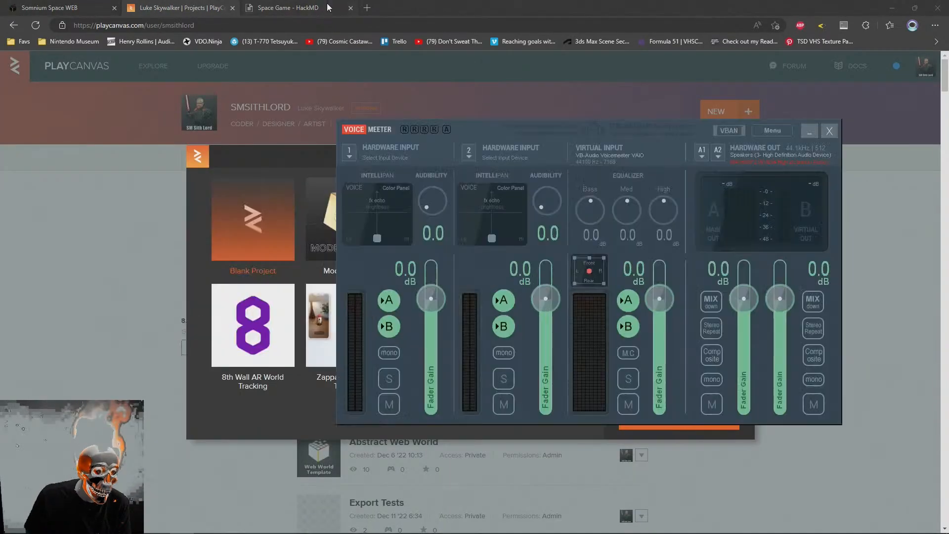
click(327, 7)
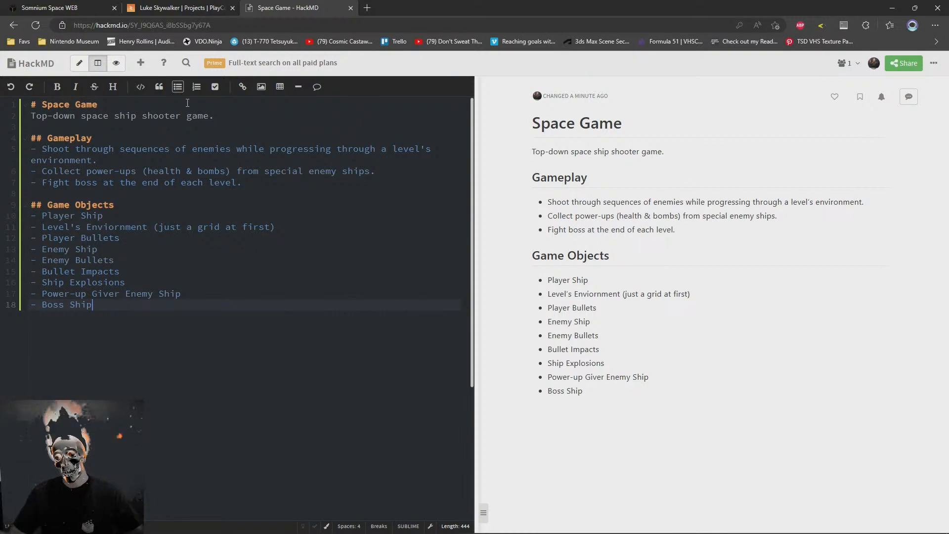
Insert a "## UGC Customization" heading between the game description and the "Gameplay" section, with an additional empty line directly beneath it
click(267, 127)
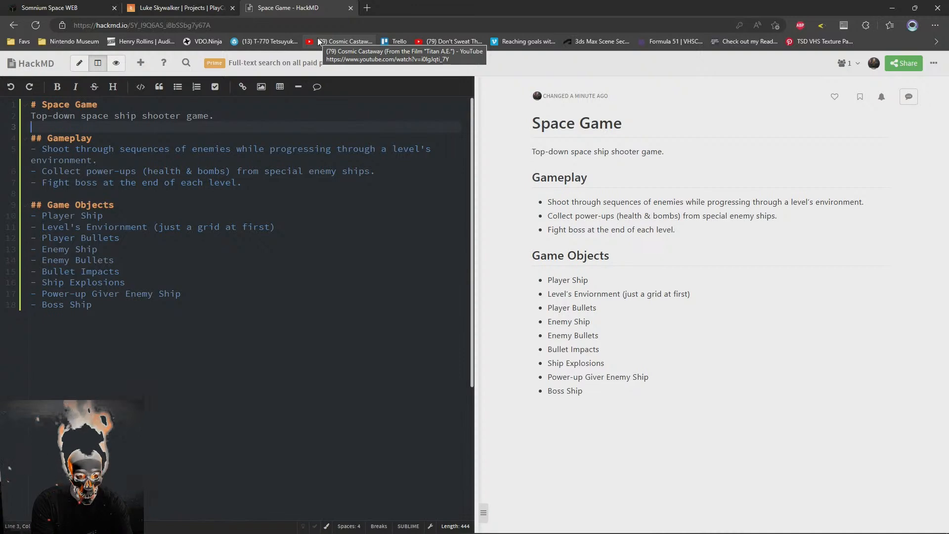
key(Return)
key(Return)
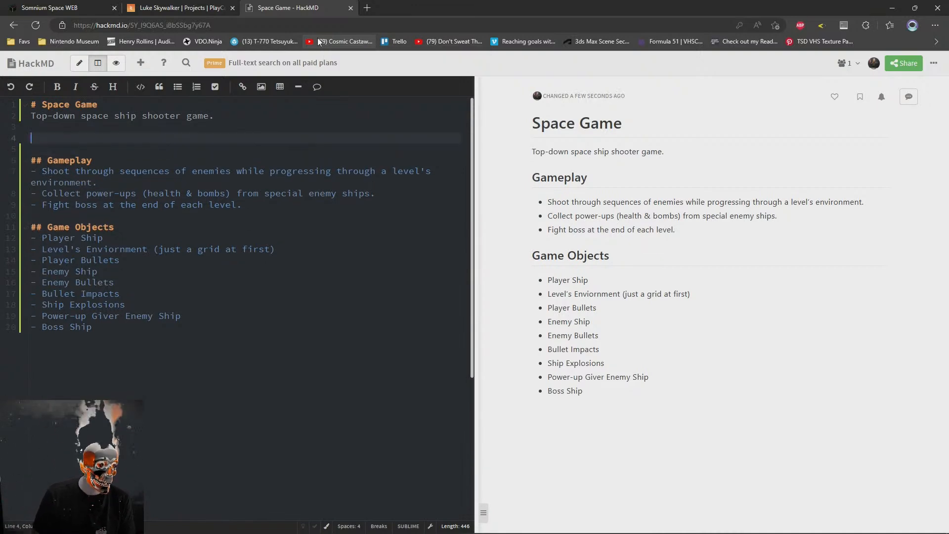
text(## Customi)
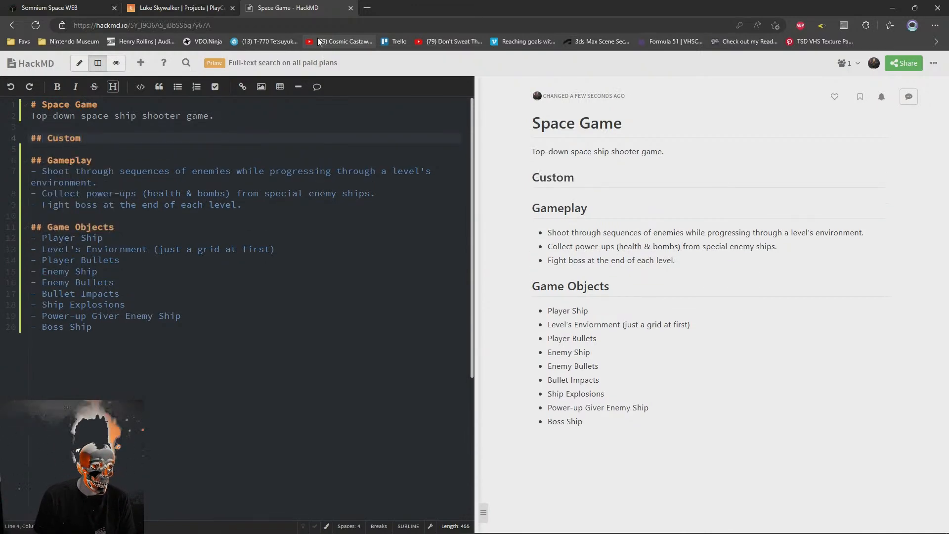
key(BackSpace)
key(BackSpace)
key(BackSpace)
key(BackSpace)
key(BackSpace)
key(BackSpace)
key(BackSpace)
text(UGC)
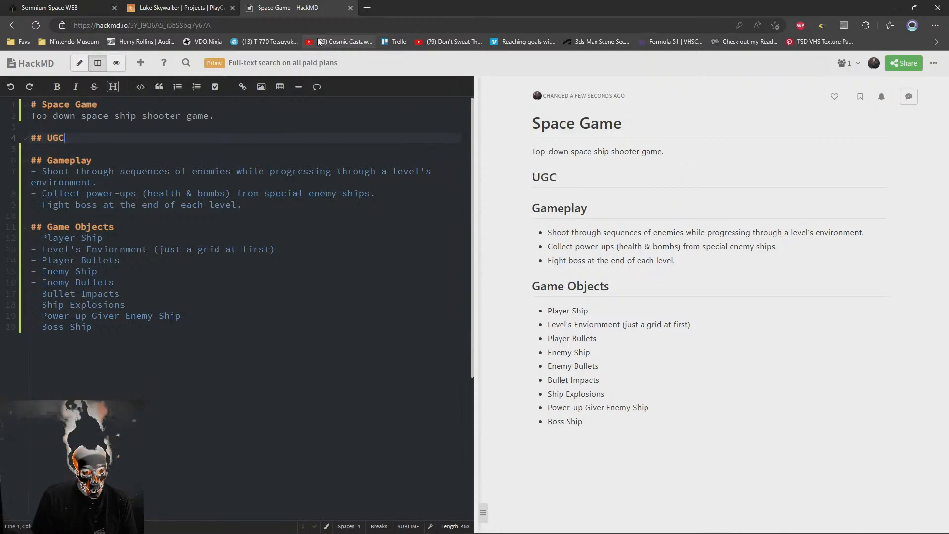
text( C)
text(ation)
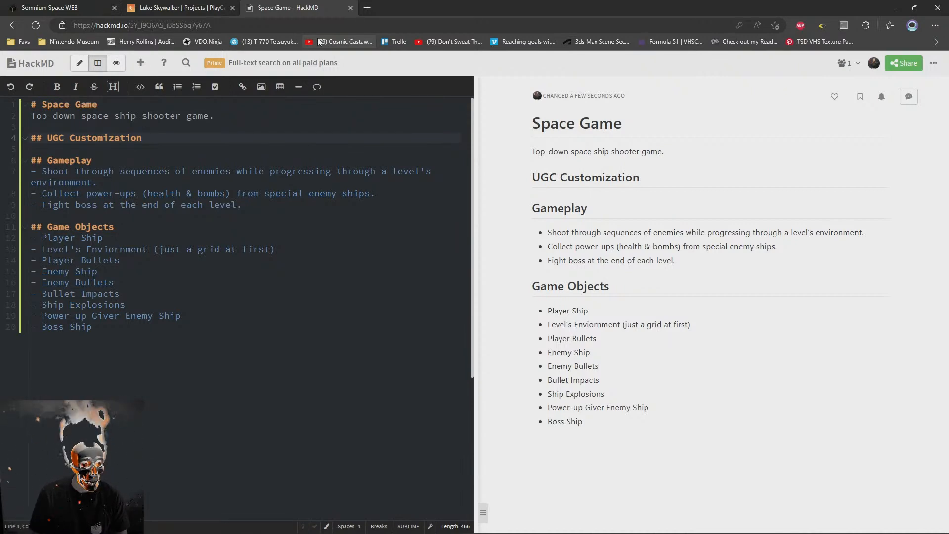
key(Return)
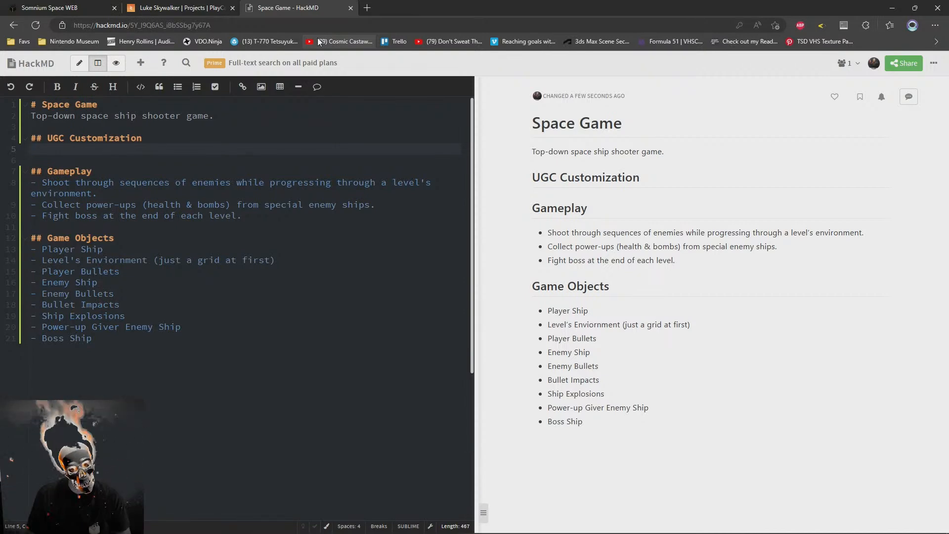
click(97, 137)
key(Down)
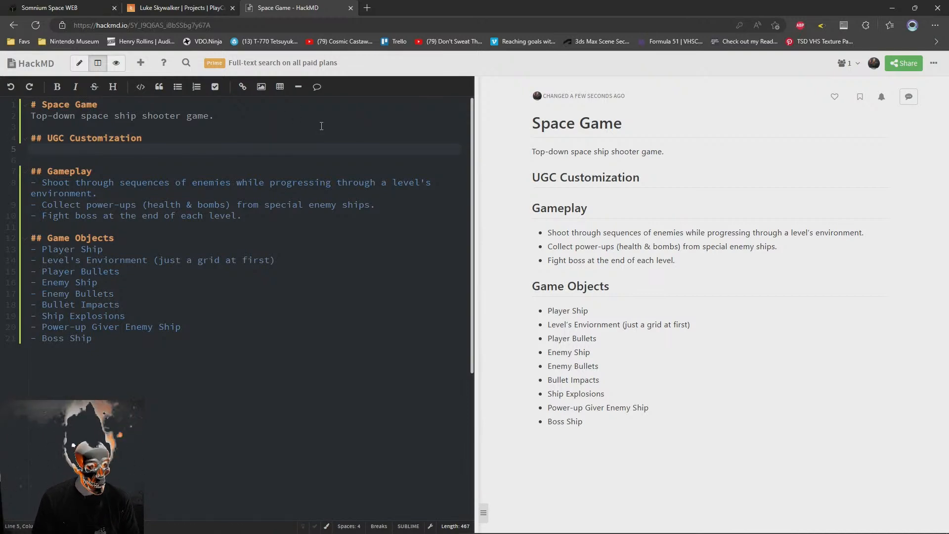
Extend the game description with a second sentence starting "It is designed to be embedded onto parent worlds"
key(Up)
key(Up)
key(Up)
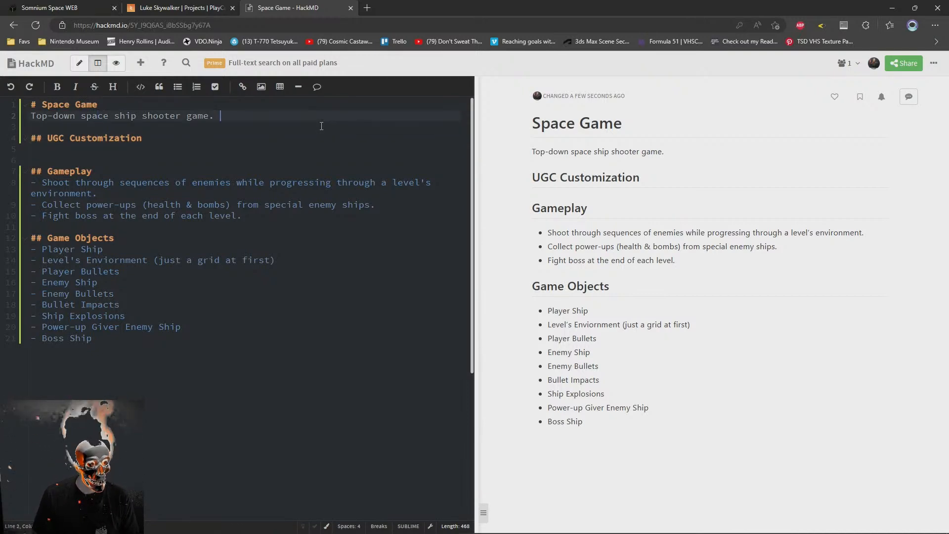
text(It is )
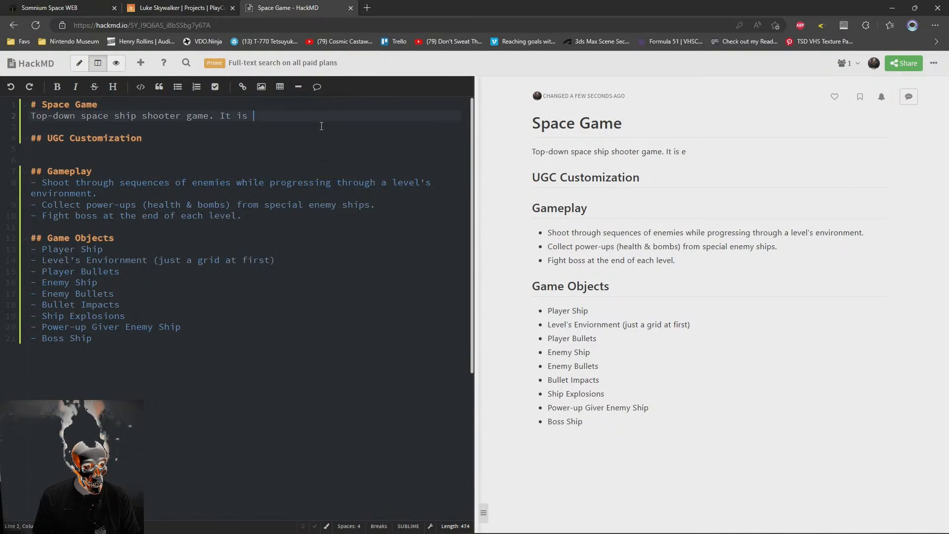
text(designed to be embed)
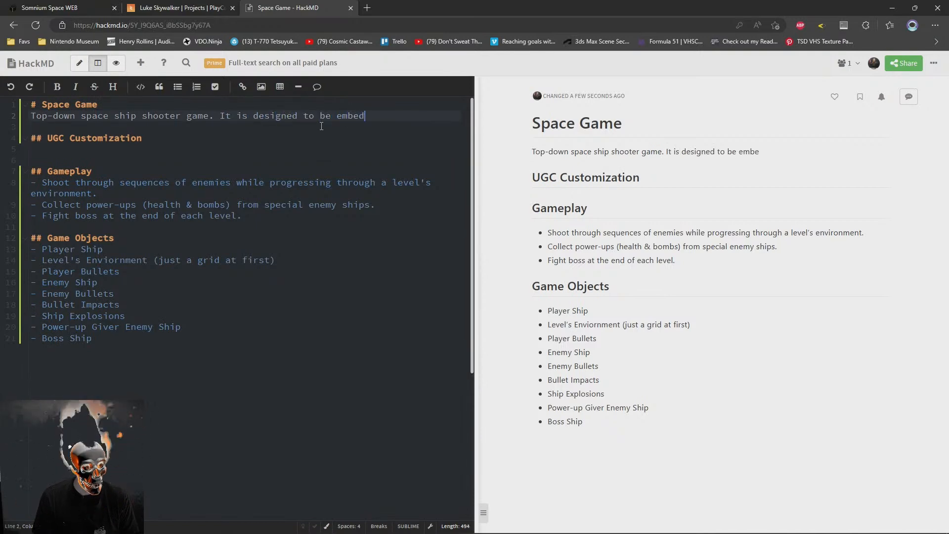
text(ded onto)
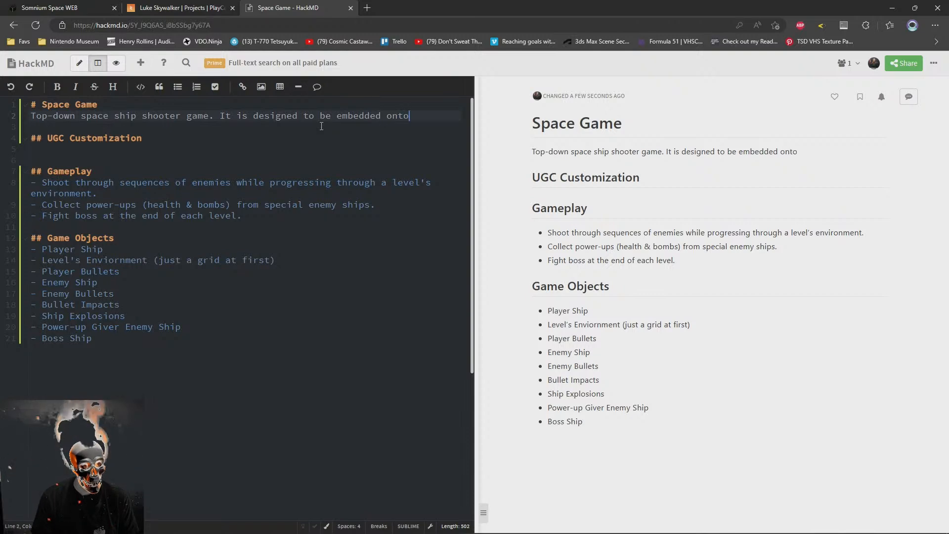
text( parcels)
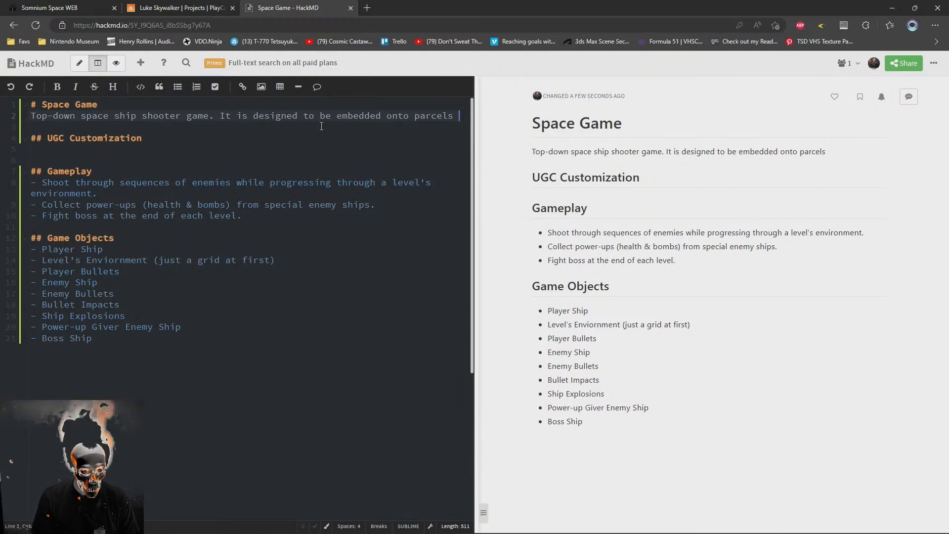
key(BackSpace)
key(BackSpace)
key(BackSpace)
key(BackSpace)
key(BackSpace)
key(BackSpace)
key(BackSpace)
key(BackSpace)
text(o)
key(BackSpace)
text(parent worlds)
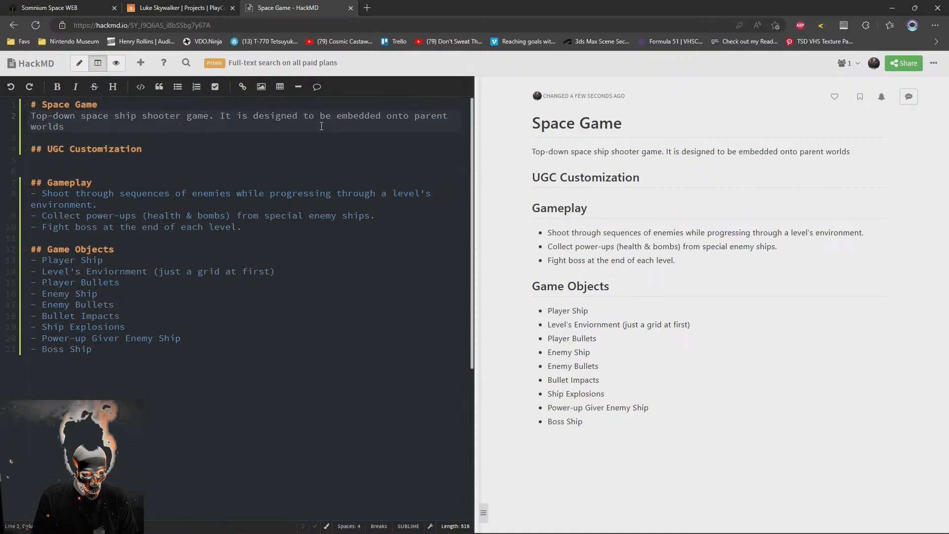
text( & )
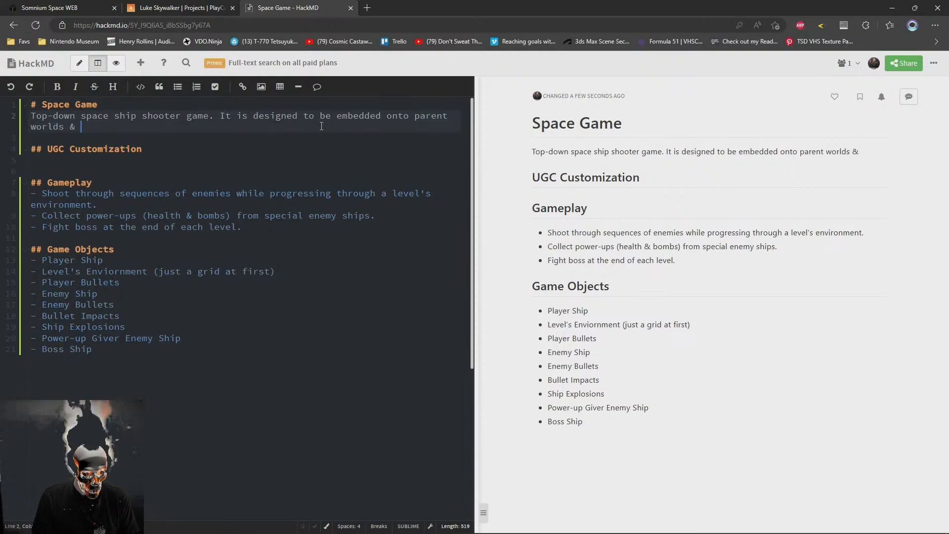
text(ran on virtual screen)
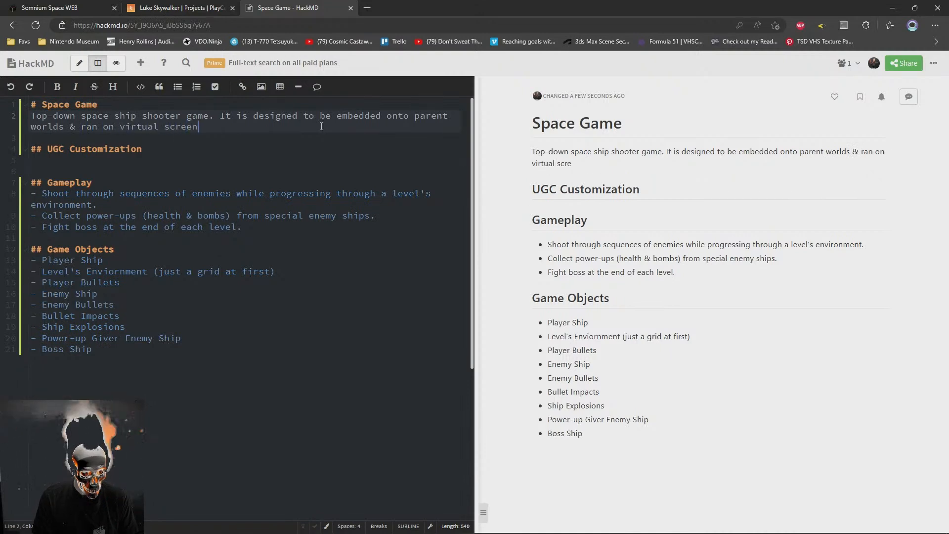
text(s, like a mini-game.)
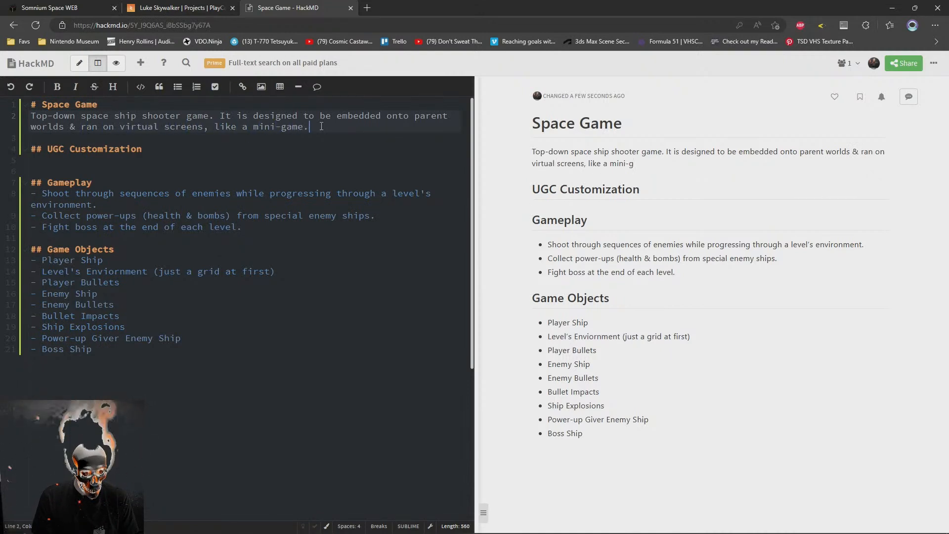
Split the "It is designed to be embedded" sentence into its own paragraph, separated from the game description by an empty line
key(ctrl+Left)
key(ctrl+Left)
key(ctrl+Left)
key(BackSpace)
key(Return)
key(Return)
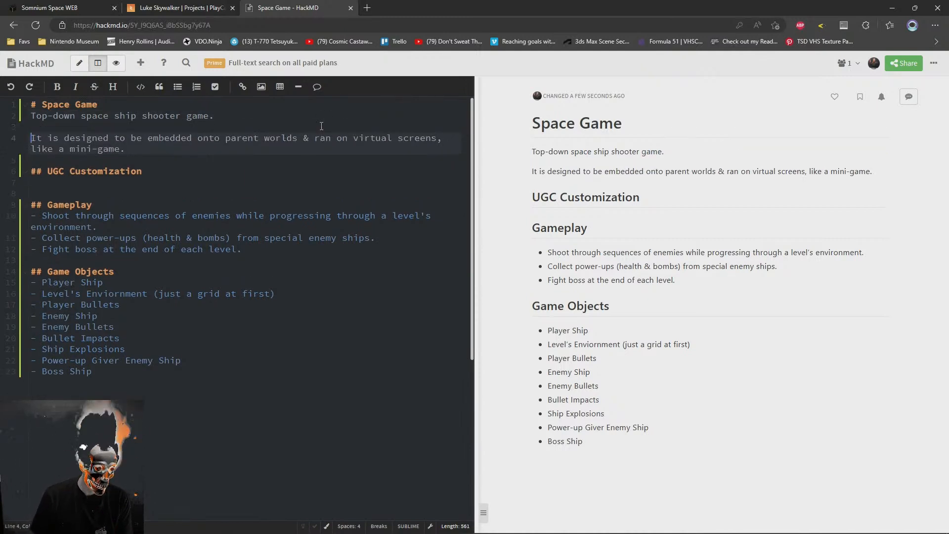
key(ctrl+shift+Right)
key(ctrl+shift+Right)
key(ctrl+shift+Right)
key(ctrl+shift+Right)
key(ctrl+shift+Right)
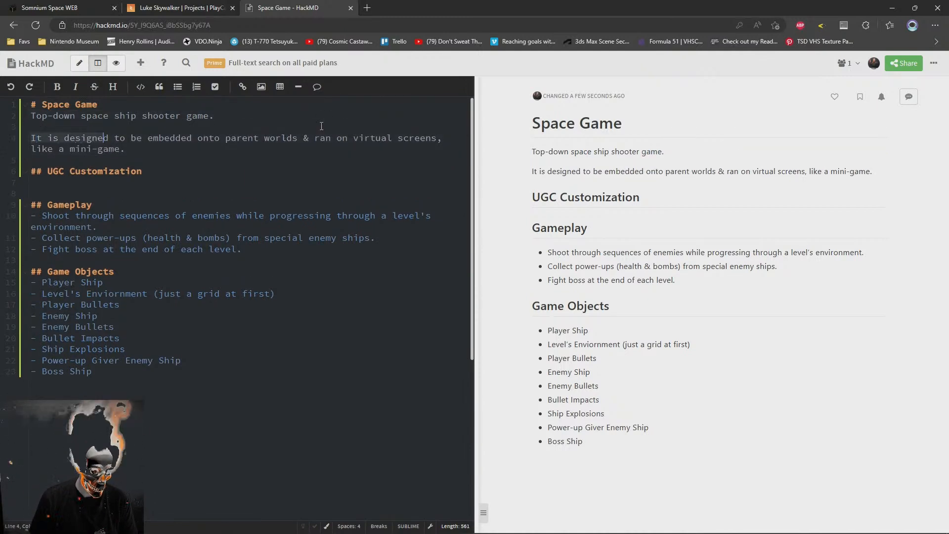
key(Right)
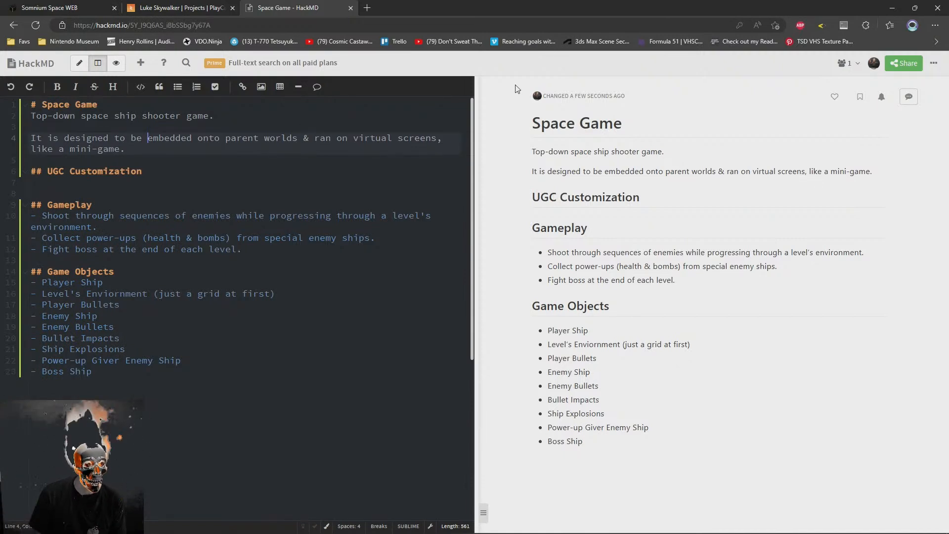
Start a new paragraph below the mini-game sentence reading "The parent world can pass in UGC customization"
key(Return)
key(Return)
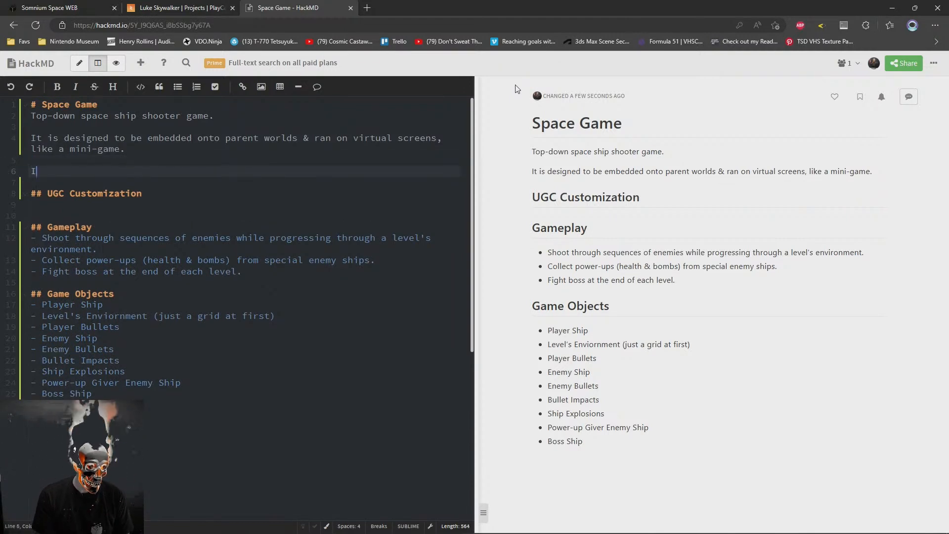
text(I)
key(BackSpace)
text(Th)
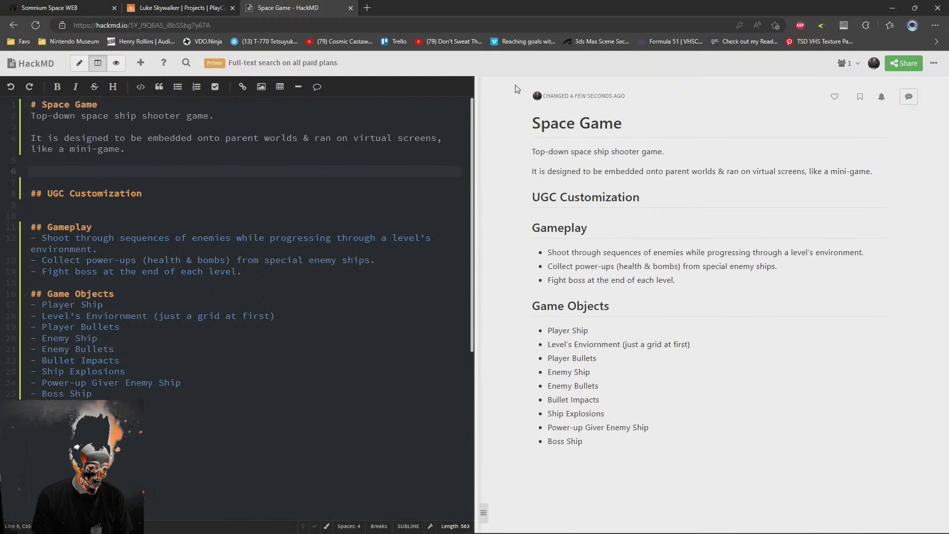
text(e)
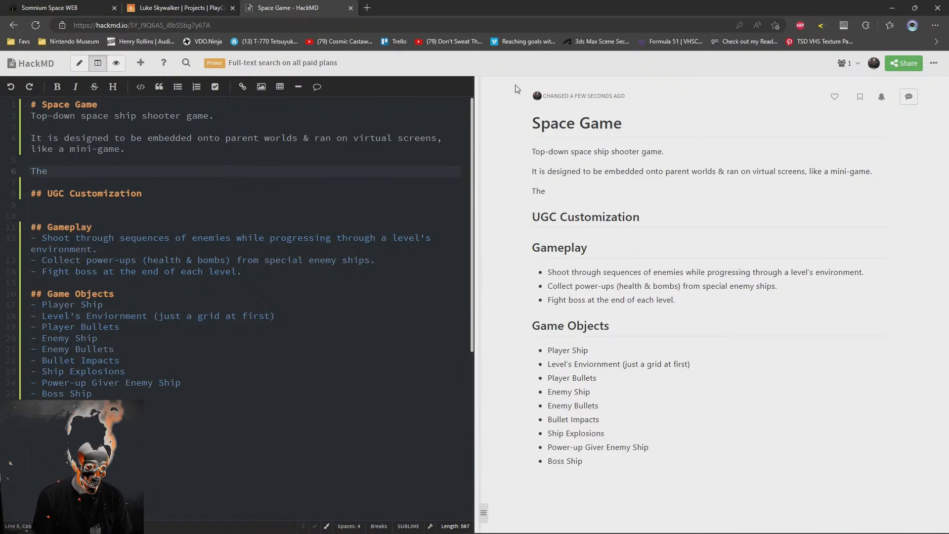
text( parent world can pass in UGC customization URLs)
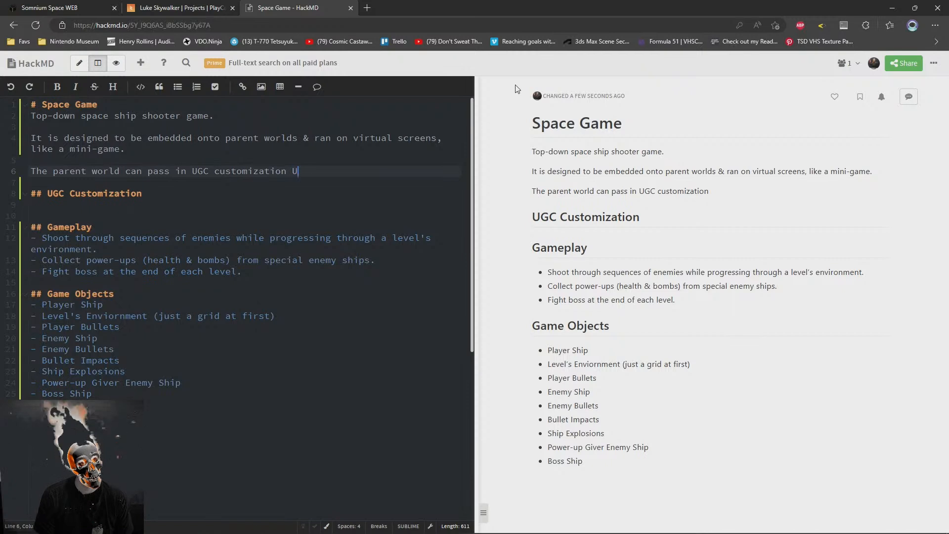
Complete the UGC customization sentence with "parameters directly in the URL."
key(BackSpace)
key(BackSpace)
key(BackSpace)
key(BackSpace)
text(parameters directly in th eURL)
key(BackSpace)
key(BackSpace)
key(BackSpace)
key(BackSpace)
key(BackSpace)
text(e URL)
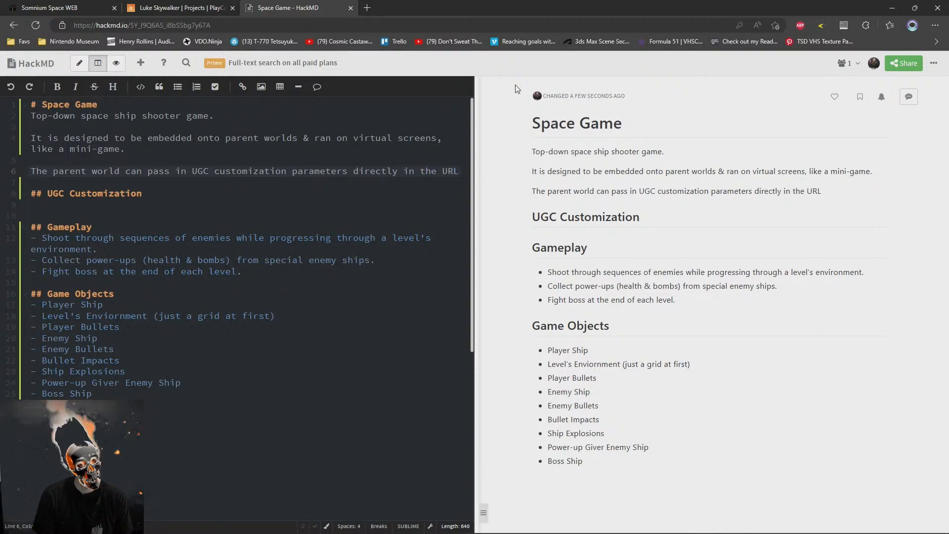
text(.)
Insert a separate paragraph above the "The parent world" sentence, beginning with "The game is kept"
key(ctrl+shift+Return)
key(ctrl+shift+Return)
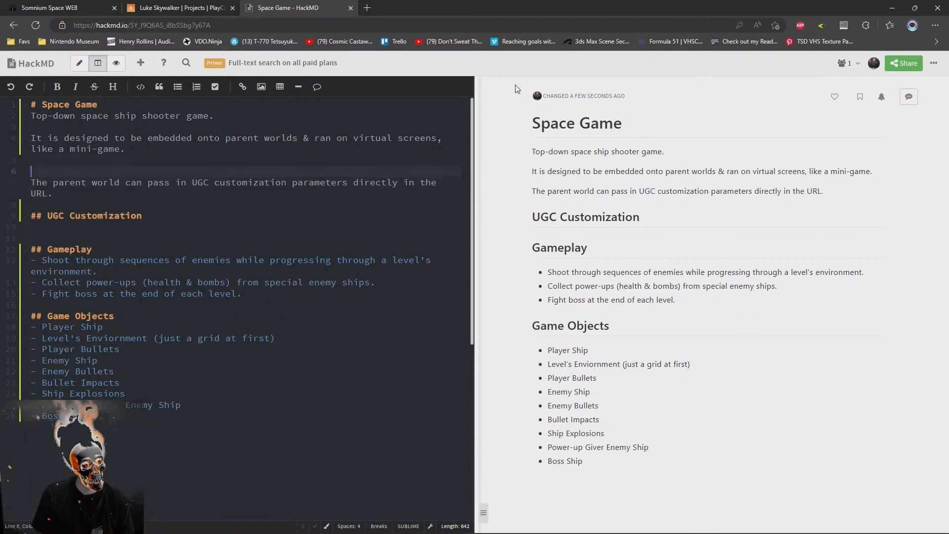
text(The g)
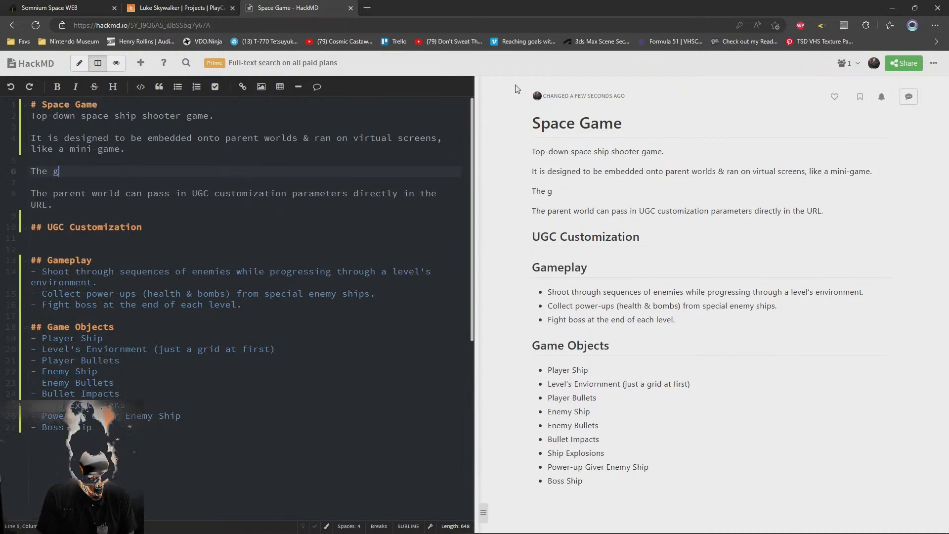
text(ame is)
key(BackSpace)
key(BackSpace)
key(BackSpace)
text(is c)
key(BackSpace)
text(kept )
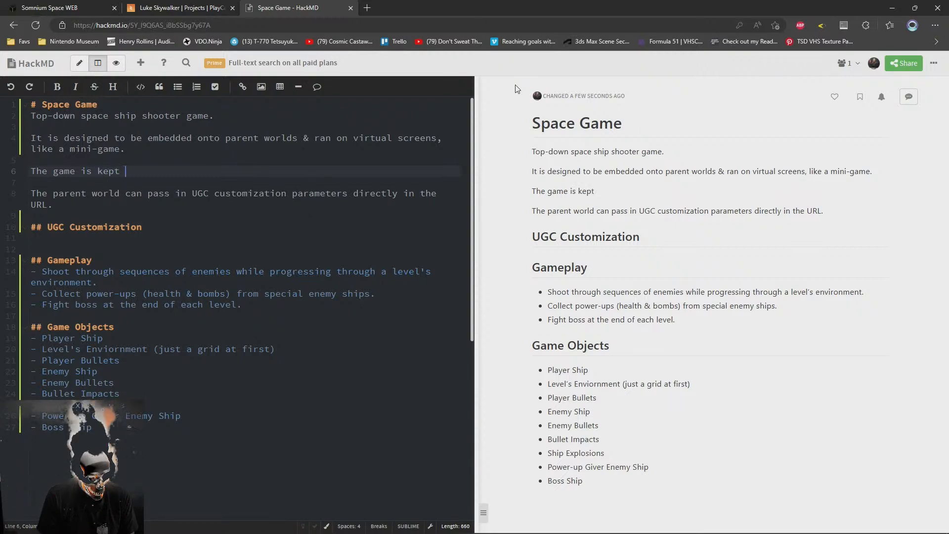
text(ge)
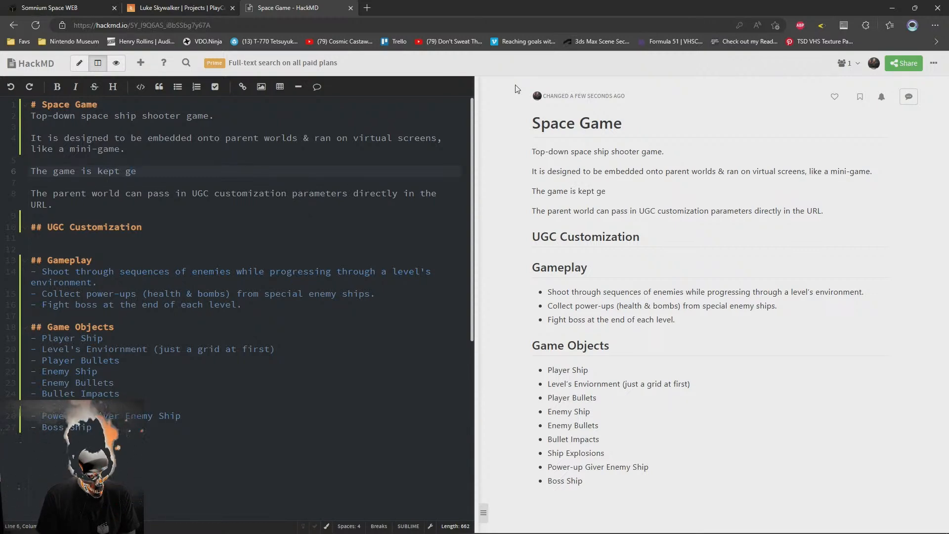
text(neric for )
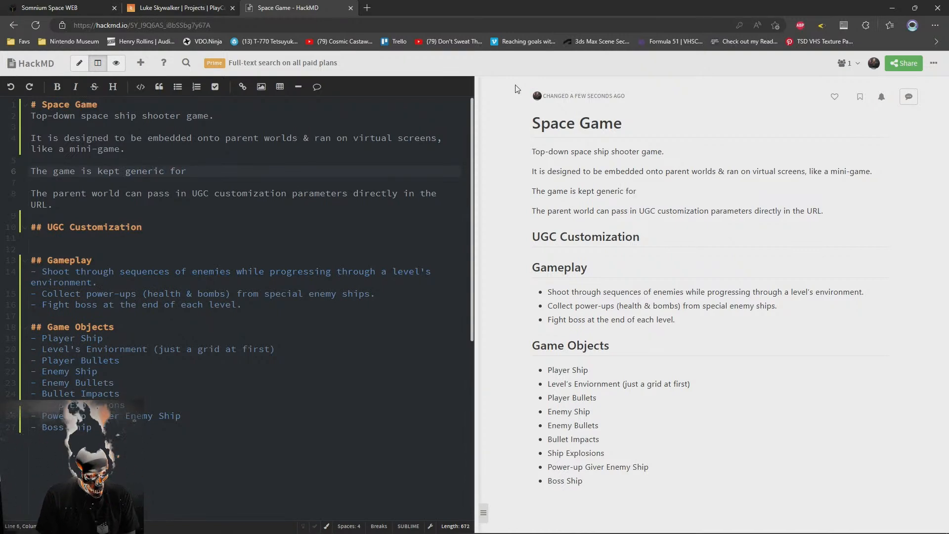
text(very sim)
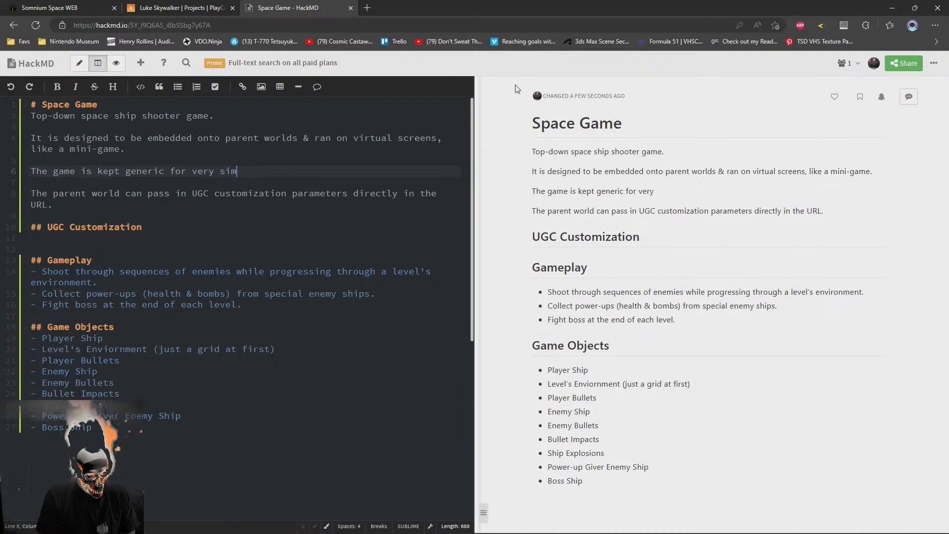
text(ple modding & customization on-the-fly)
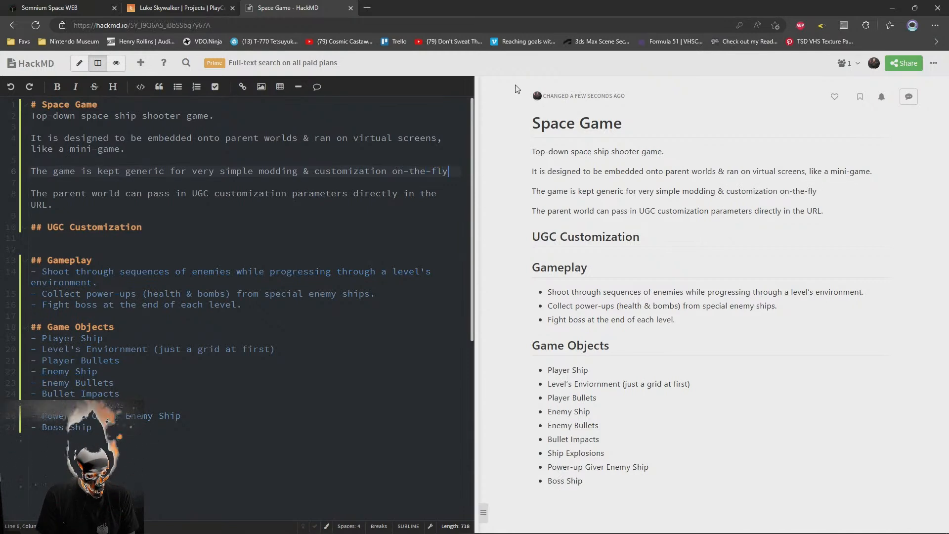
text( via URL p)
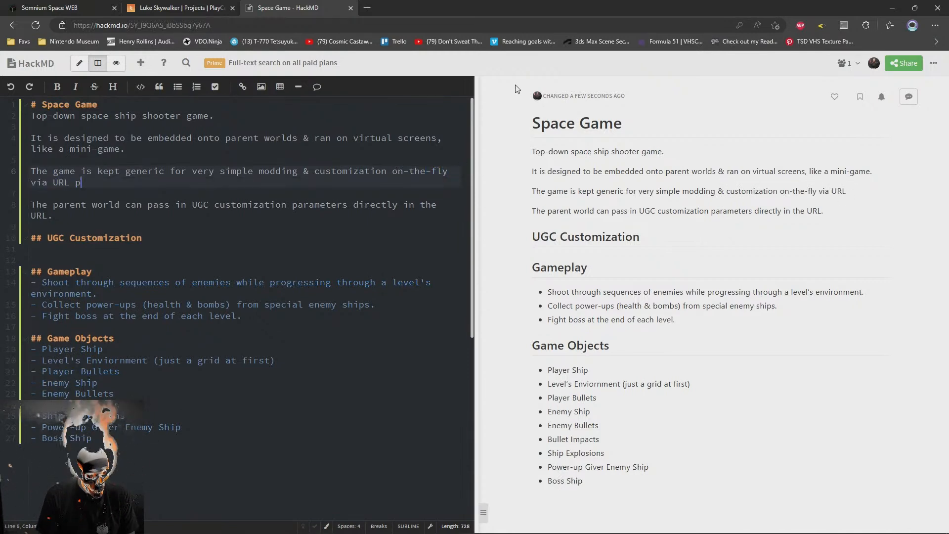
text(arameters.)
Extend the "UGC Customization" heading to "## UGC Customization Parameters"
key(Down)
key(Down)
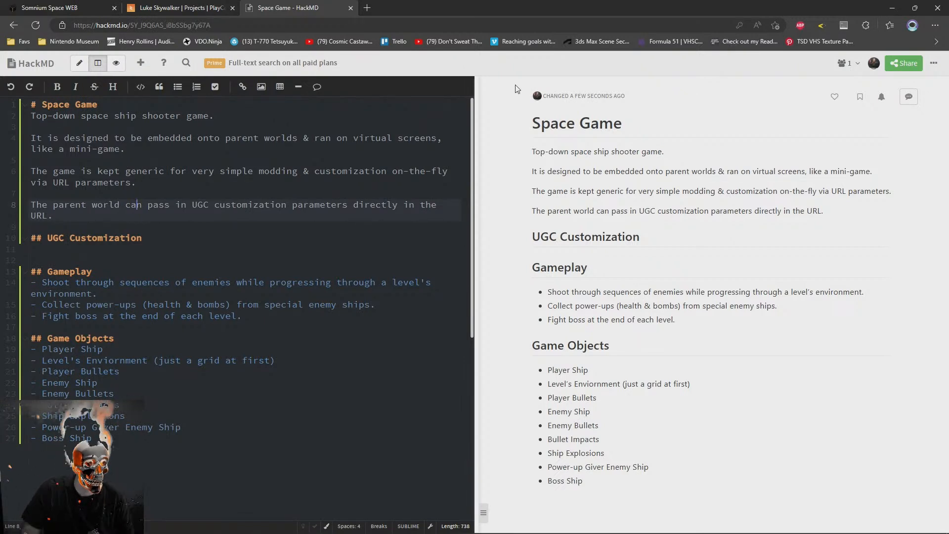
key(Down)
key(Down)
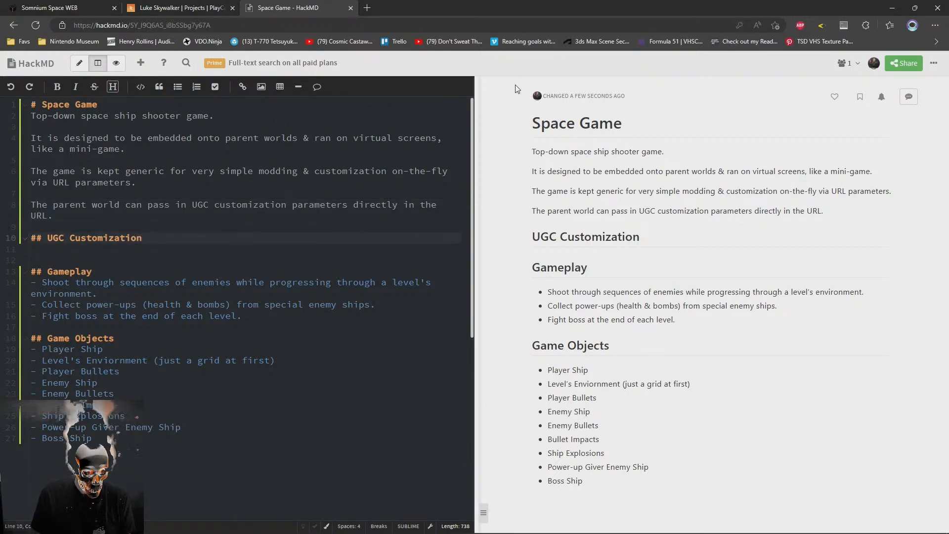
text(Parameters)
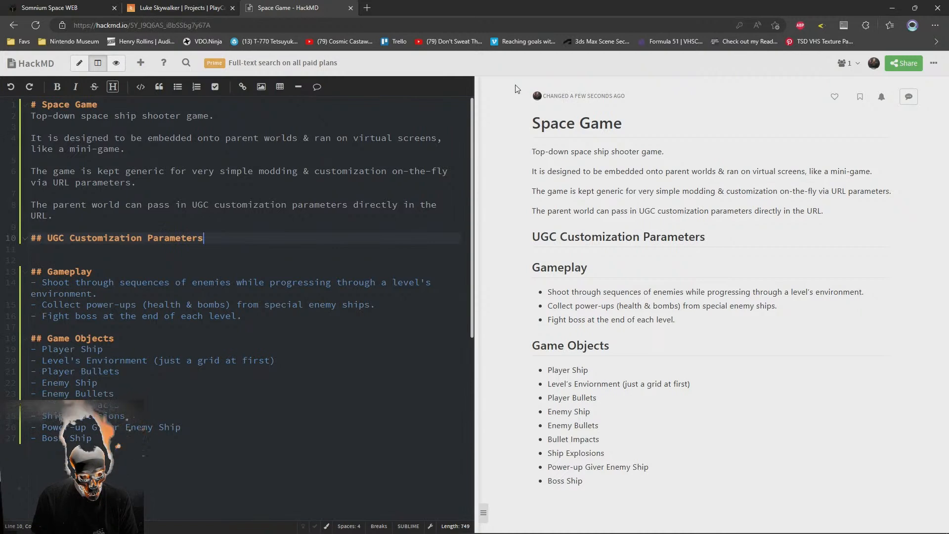
Move the "## UGC Customization Parameters" heading to the end of the note, below "Boss Ship", and remove the surplus empty lines
key(Up)
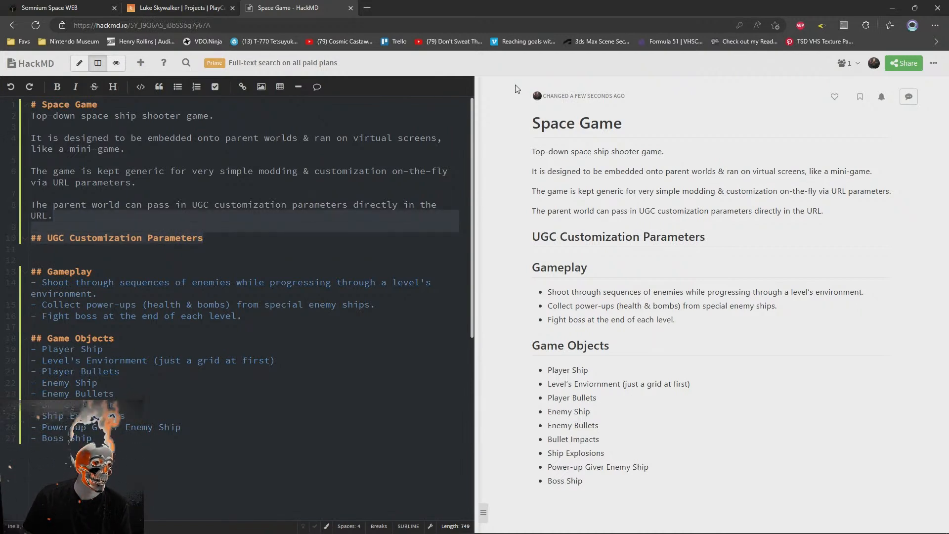
key(ctrl+x)
key(Down)
key(Delete)
key(ctrl+End)
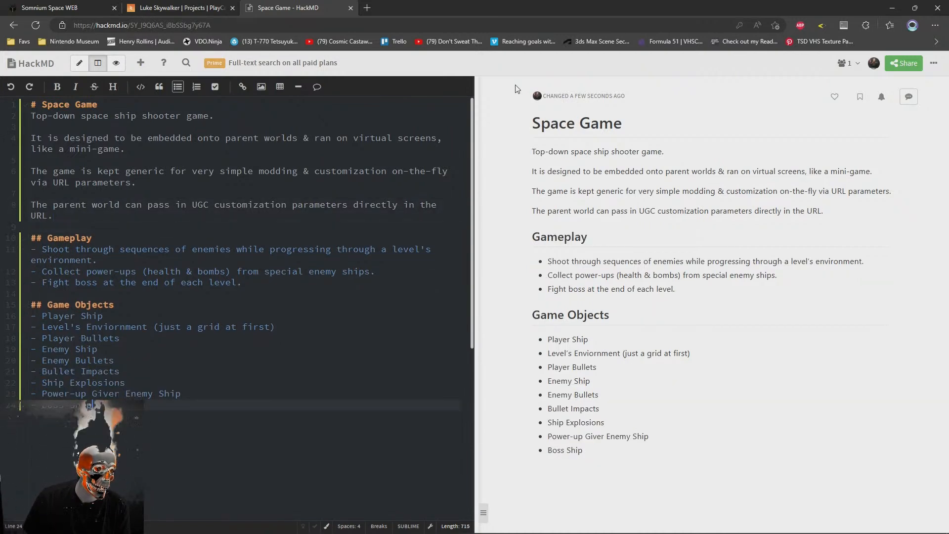
key(Return)
key(ctrl+v)
key(Up)
key(Up)
key(shift+Up)
key(Delete)
key(ctrl+End)
Add the table header row "| Parameter | Example Value |" beneath the "UGC Customization Parameters" heading
key(Return)
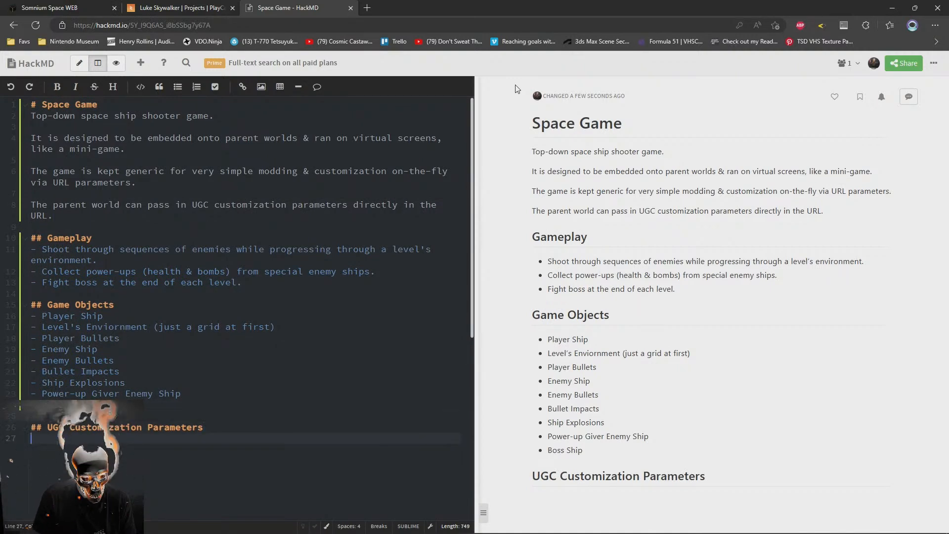
text(| )
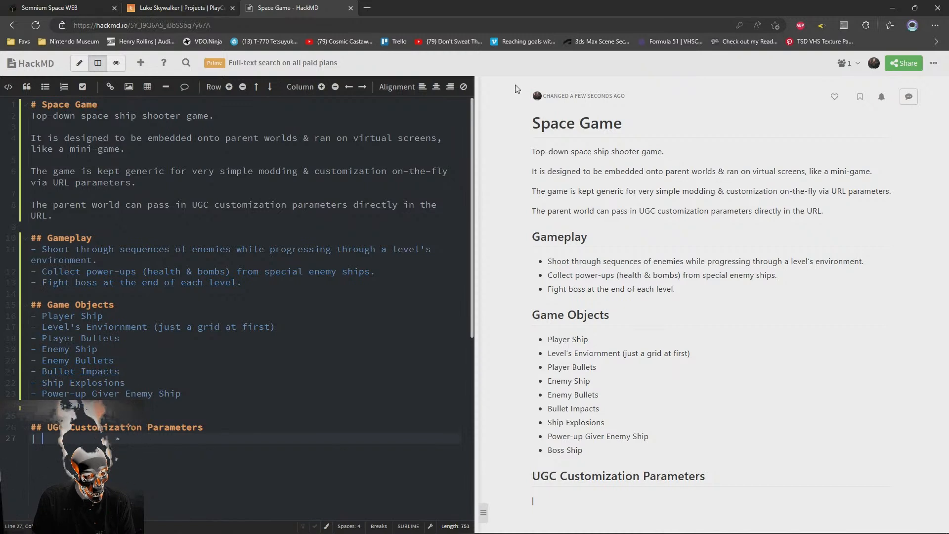
text(Parameters | Typ)
key(BackSpace)
key(BackSpace)
key(BackSpace)
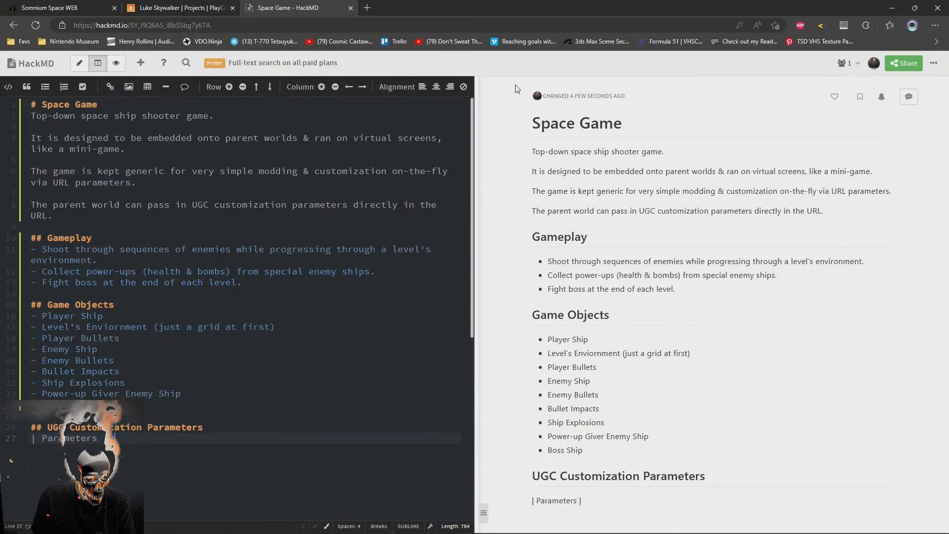
text(Example)
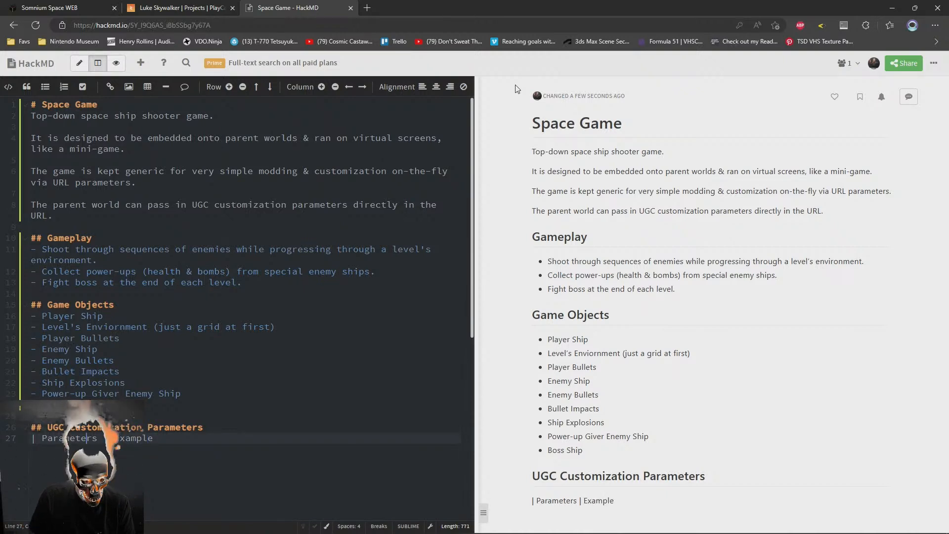
key(End)
text(Val)
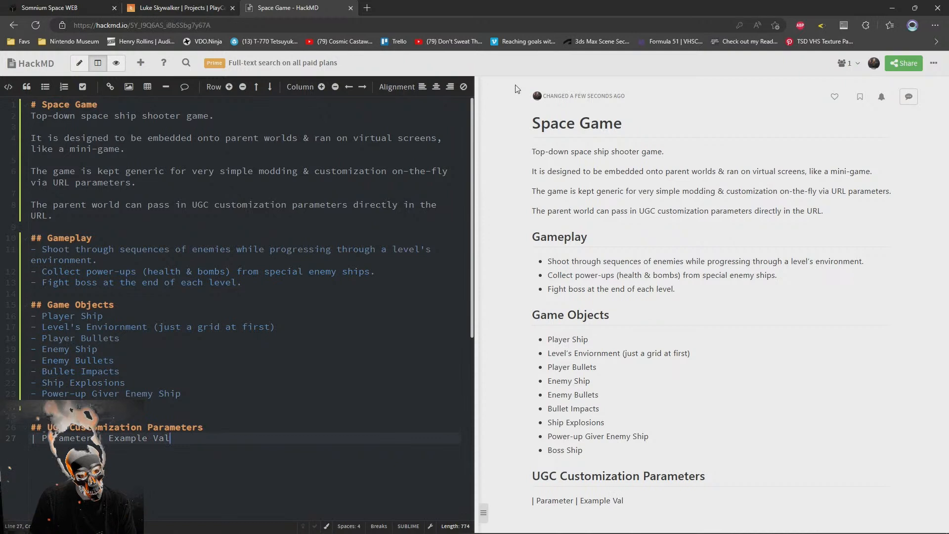
text(ue ||)
Close the parameter table's header row and add a two-column dashed separator row beneath it
key(Return)
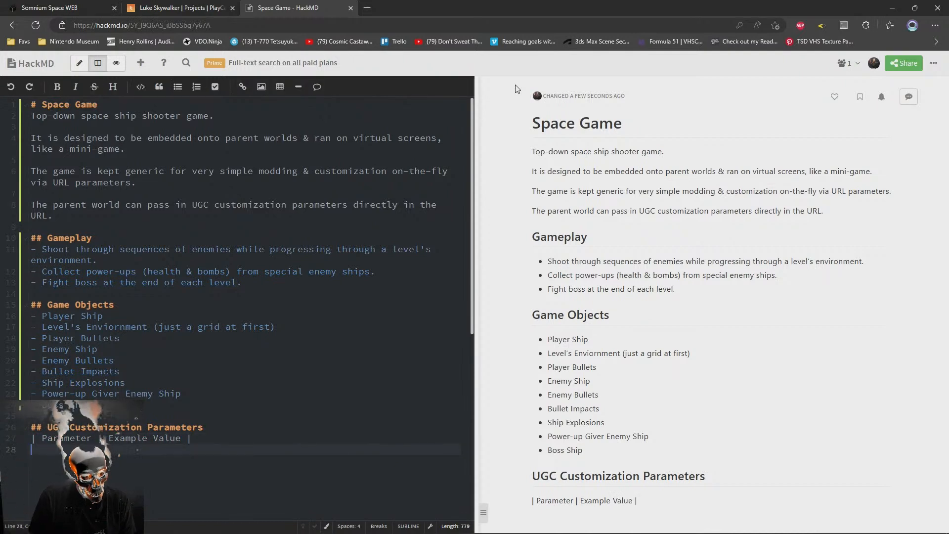
text(|)
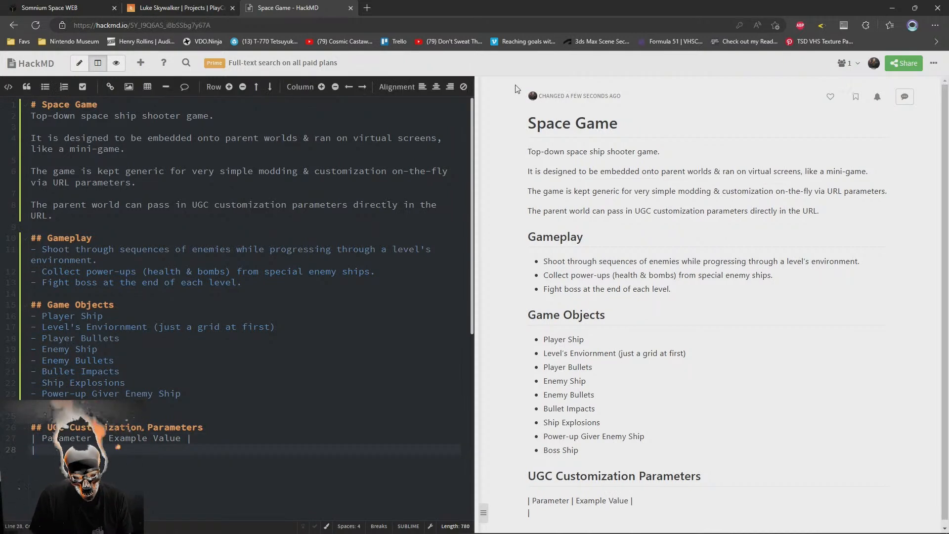
text(-)
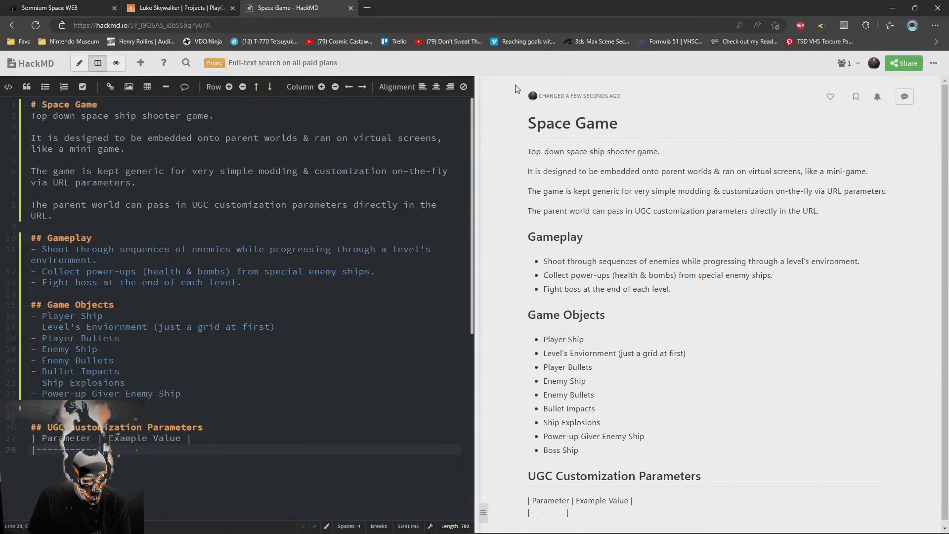
text(---------)
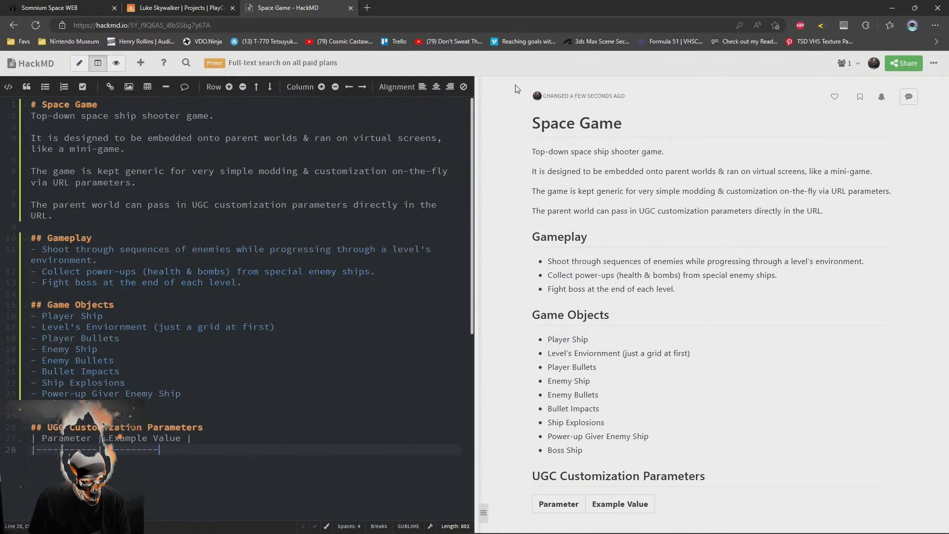
text(-----|)
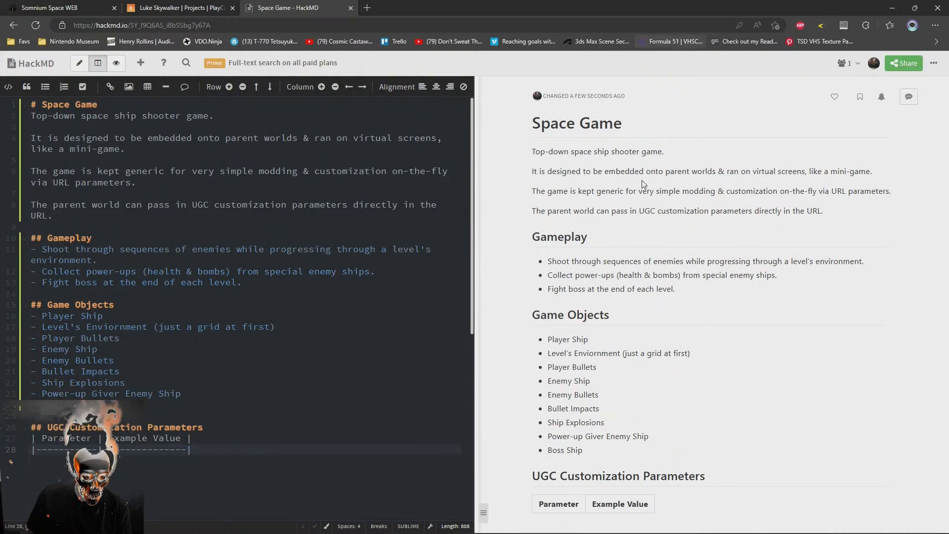
Start the first row of the parameter table with the parameter name "p1ship"
key(Return)
text(|)
key(BackSpace)
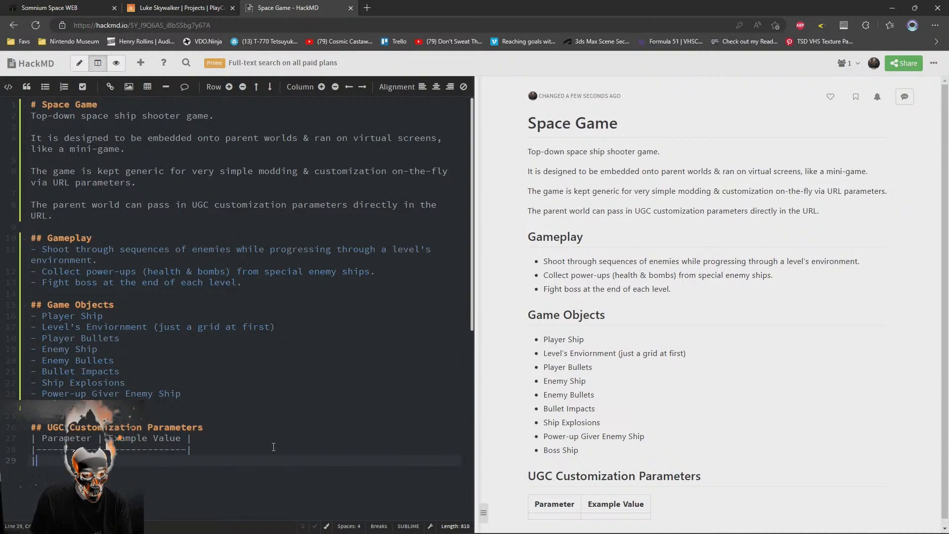
text(player)
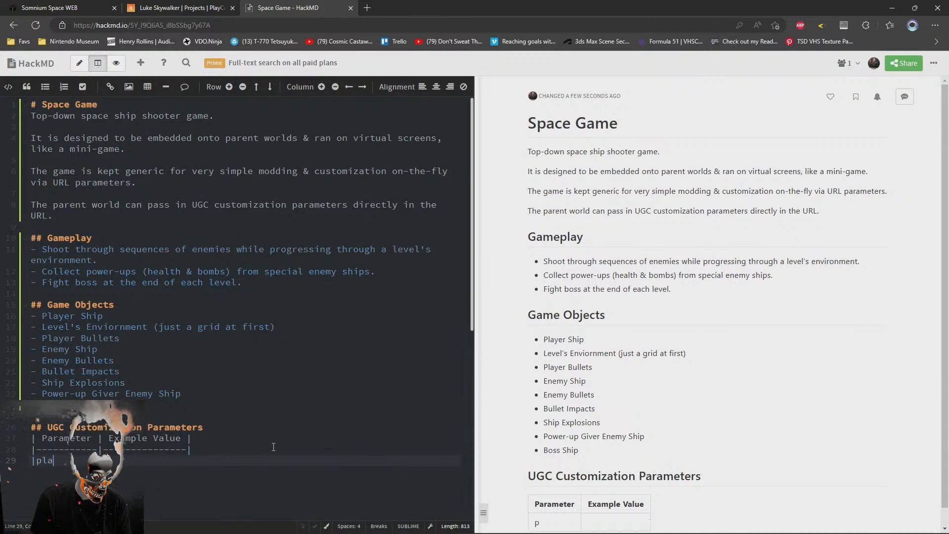
key(BackSpace)
key(BackSpace)
key(BackSpace)
key(BackSpace)
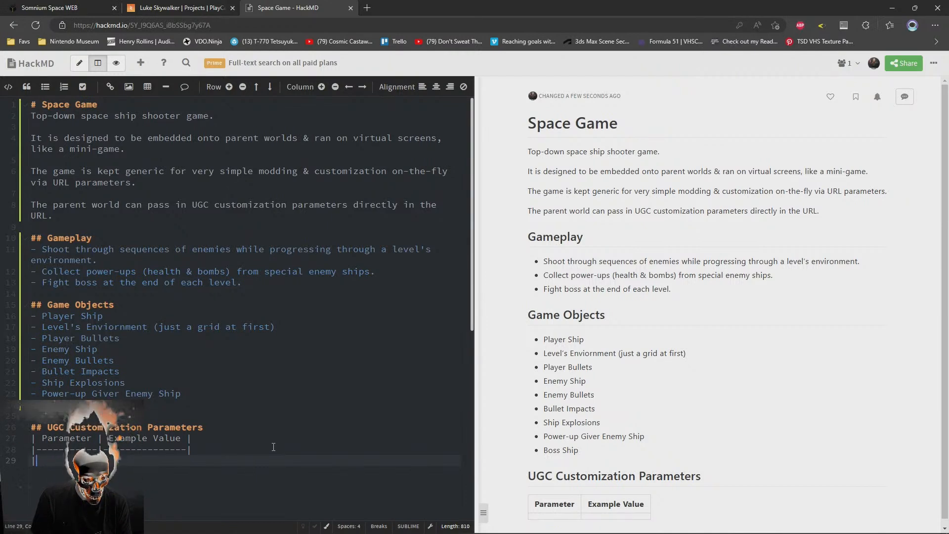
text(player)
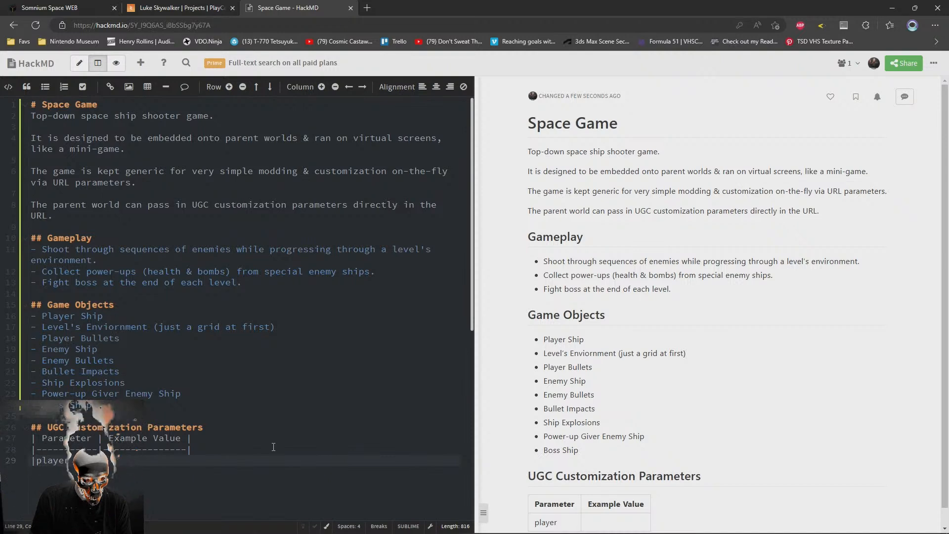
key(BackSpace)
key(BackSpace)
key(BackSpace)
text(shi)
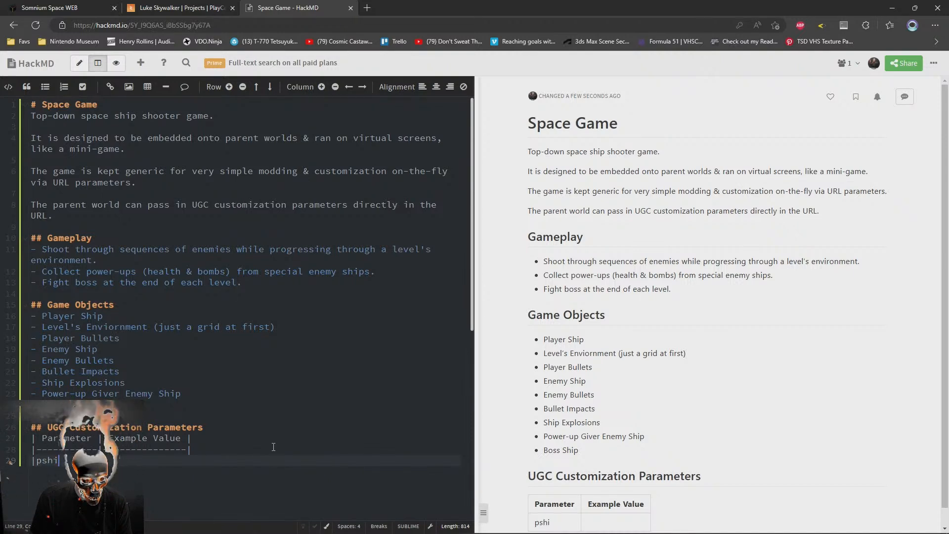
key(BackSpace)
key(BackSpace)
key(BackSpace)
text(1ship)
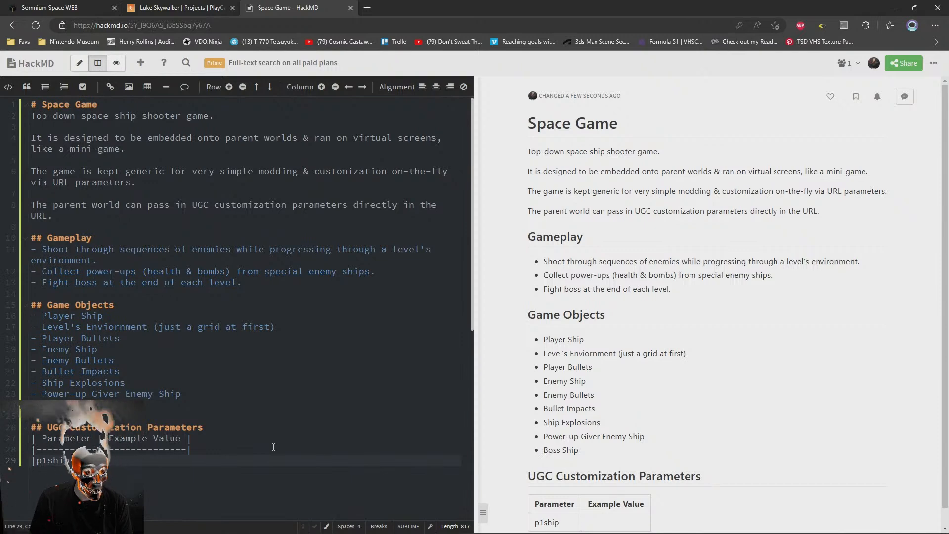
text(ttps:/)
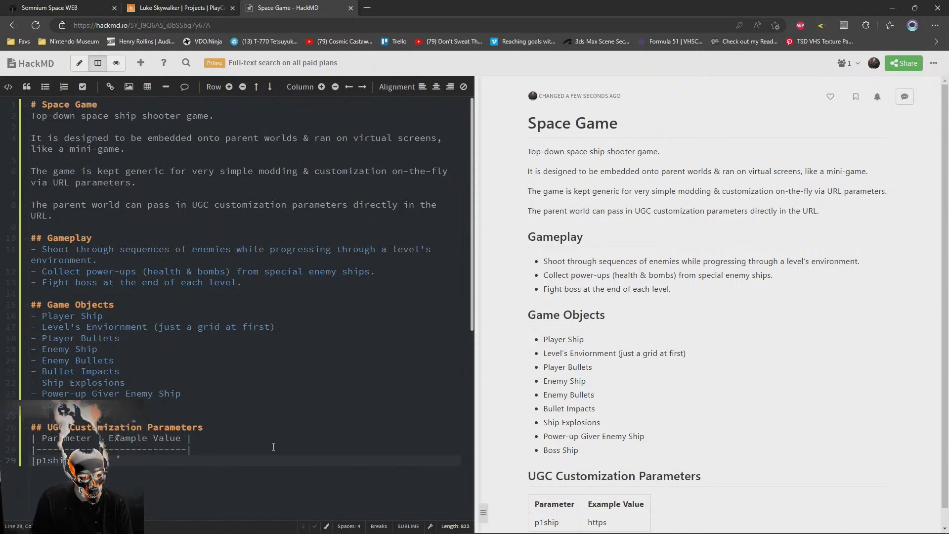
text(/s)
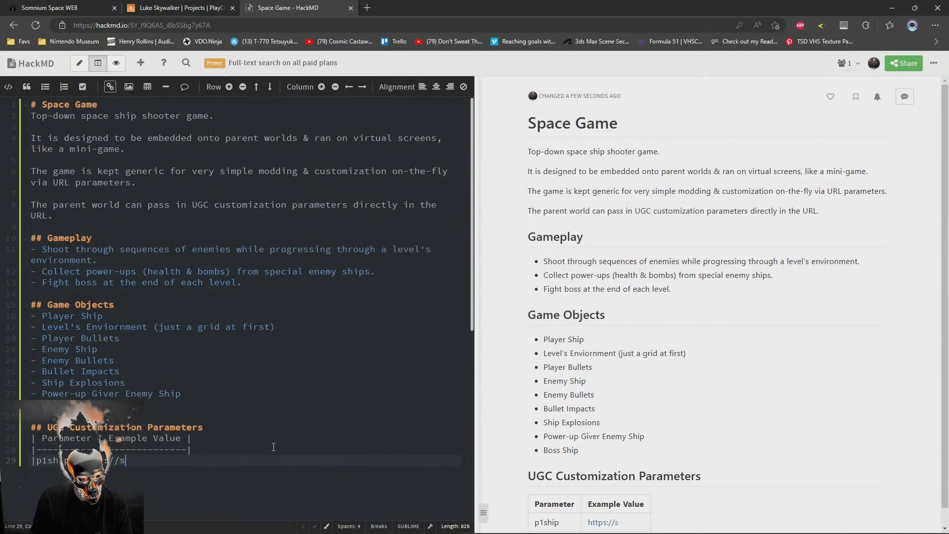
text(omedomain.io/)
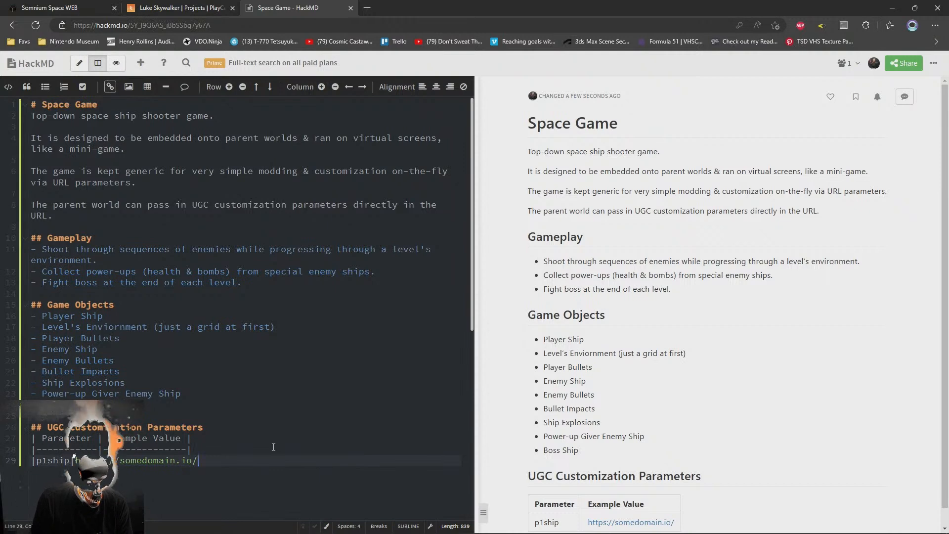
text(my)
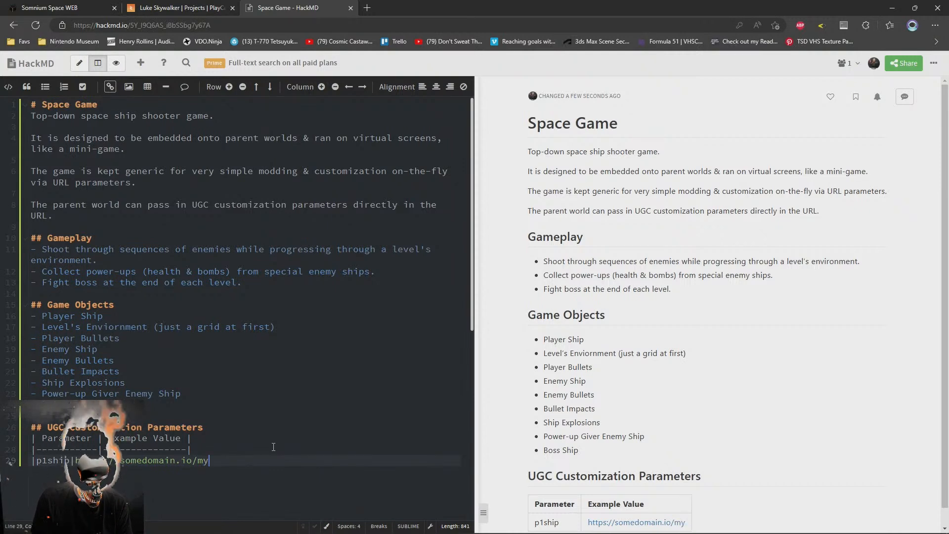
text(ship)
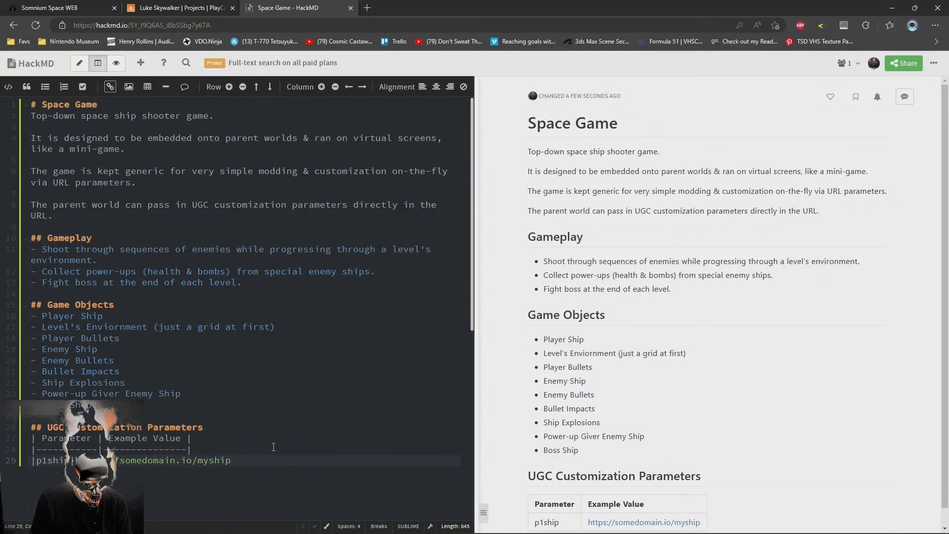
key(BackSpace)
key(BackSpace)
key(BackSpace)
key(BackSpace)
text(ship.)
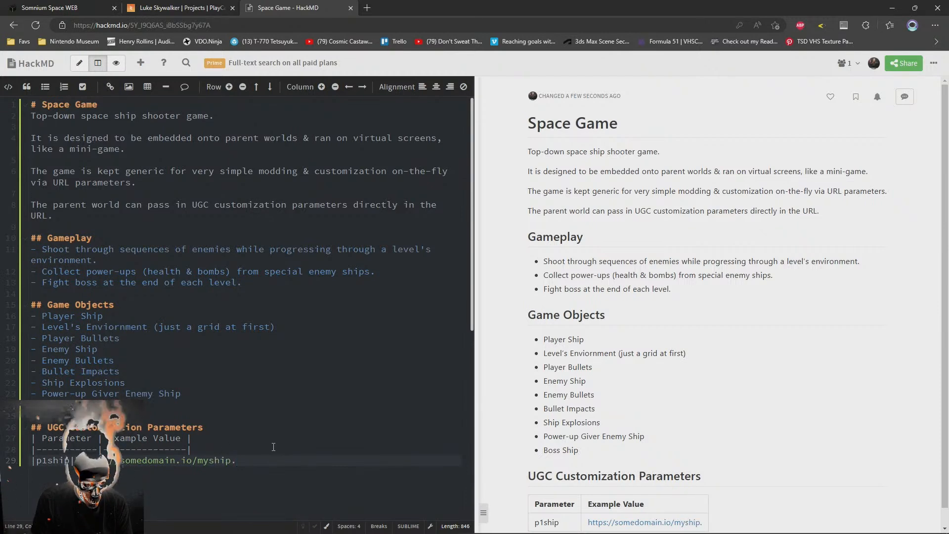
text(bg)
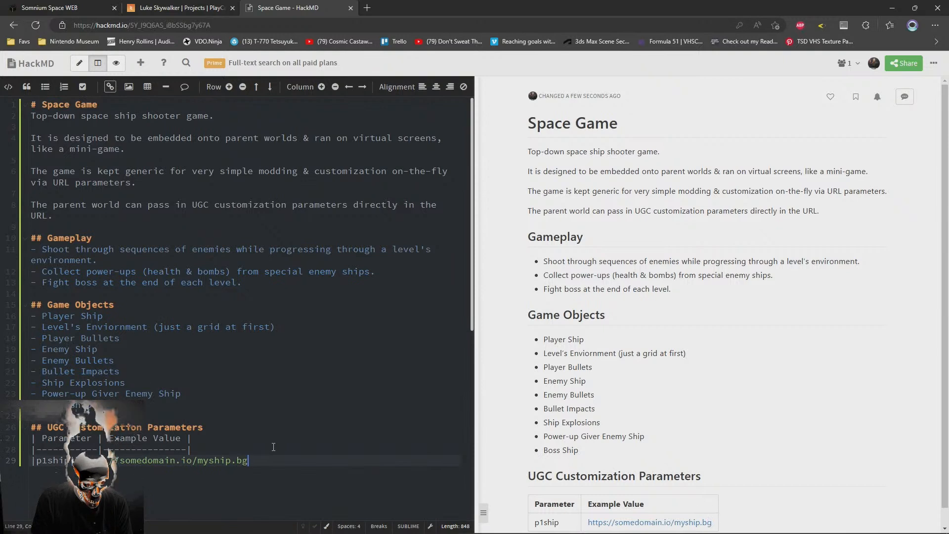
text(lb|)
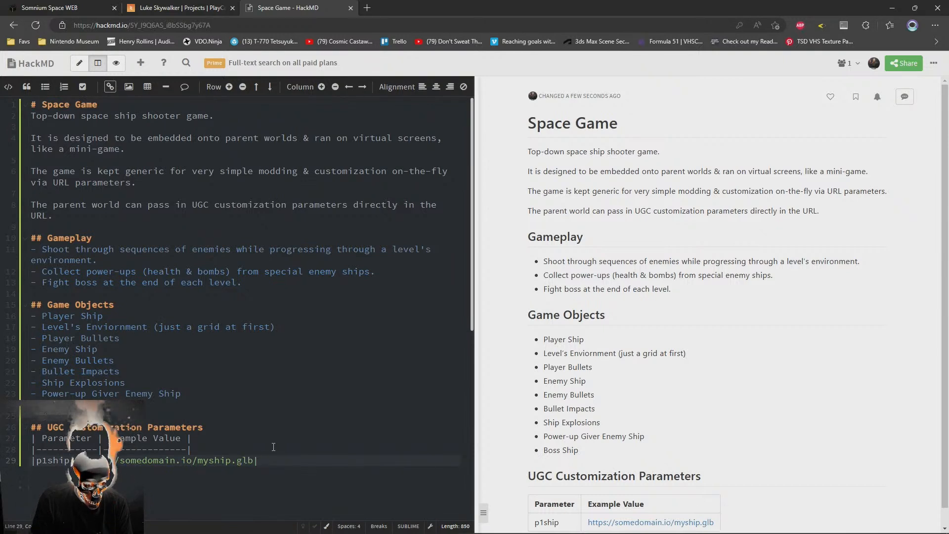
Start a second table row with the parameter name "eship"
key(Return)
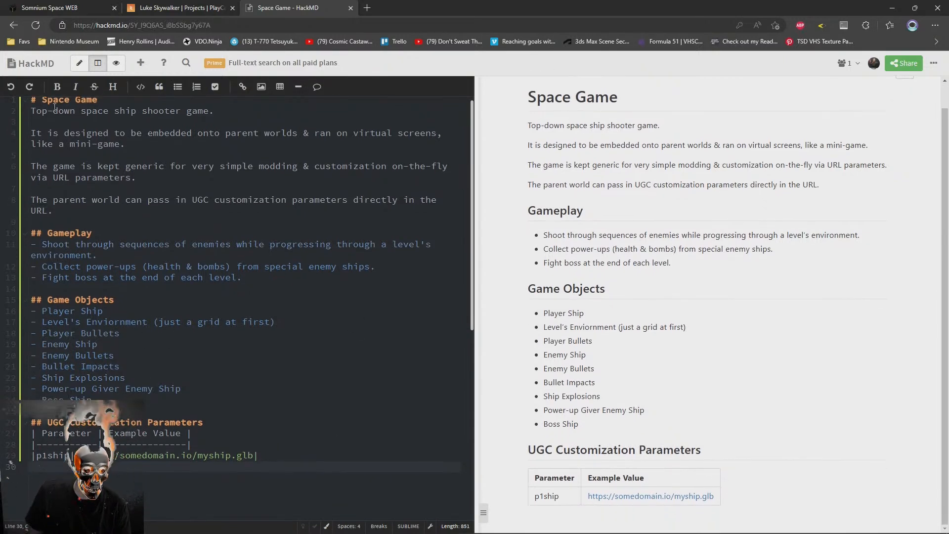
text(|)
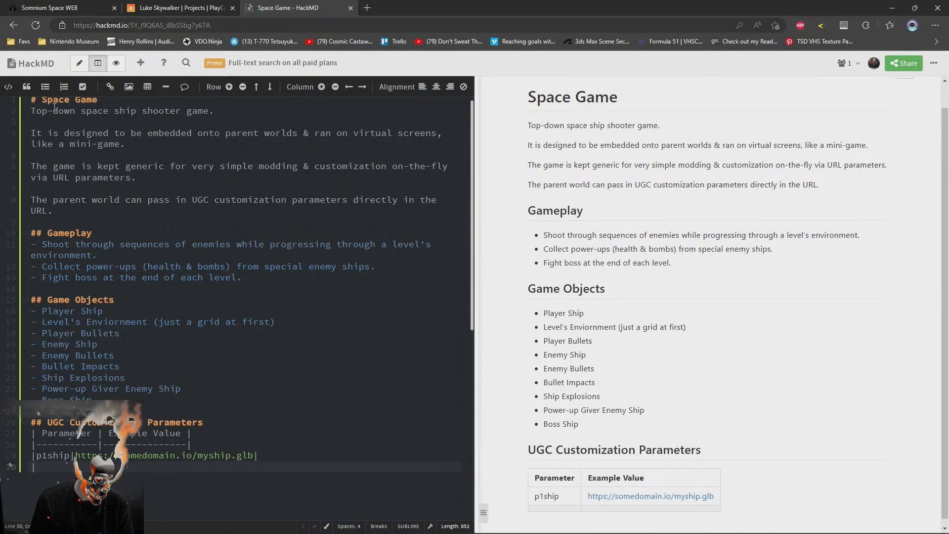
text(en)
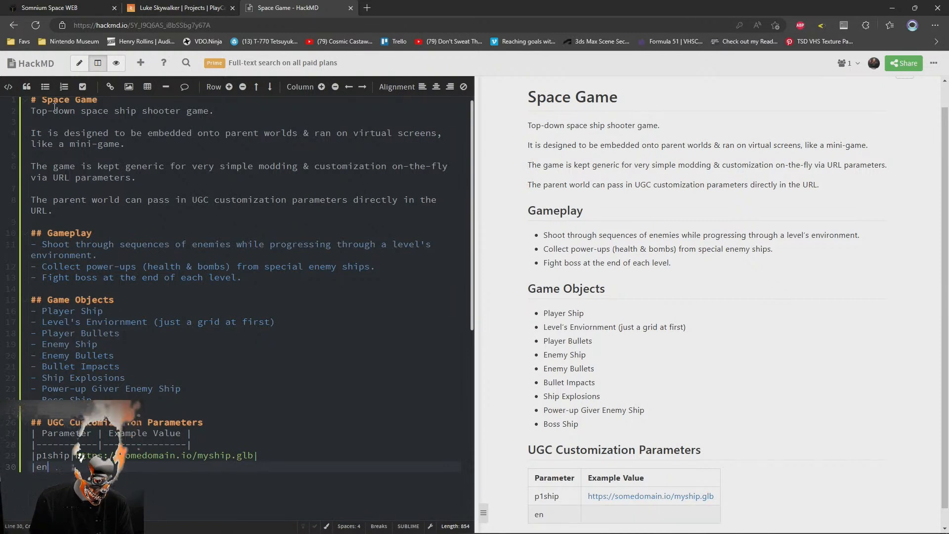
key(BackSpace)
key(BackSpace)
key(BackSpace)
text(|eship)
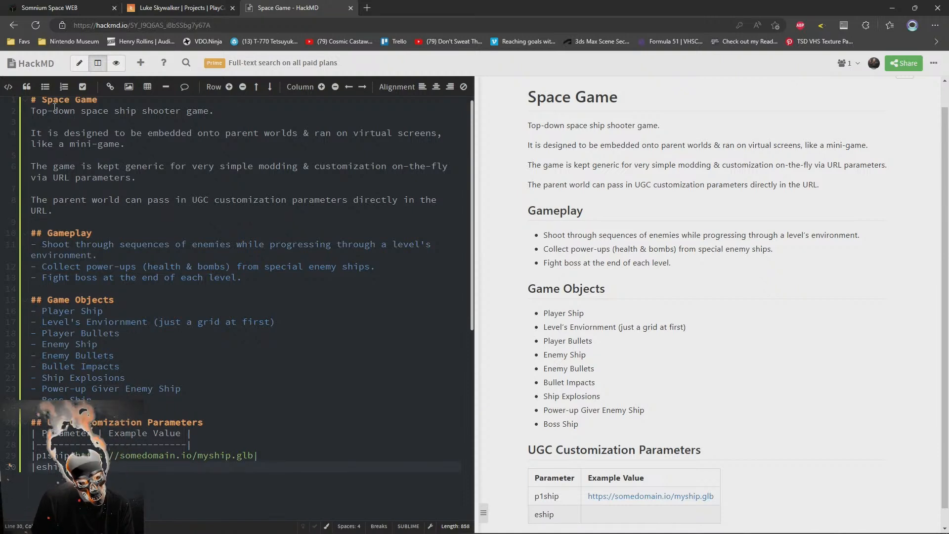
key(Up)
key(shift+End)
key(shift+Left)
key(ctrl+c)
key(Down)
key(BackSpace)
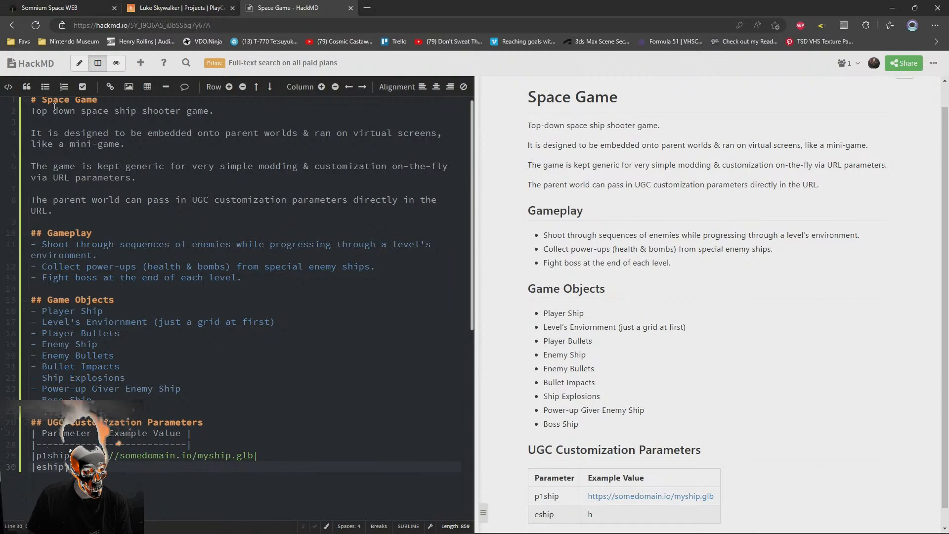
key(ctrl+v)
key(Left)
key(Left)
key(Left)
key(Left)
key(Left)
key(BackSpace)
key(BackSpace)
key(BackSpace)
key(BackSpace)
key(BackSpace)
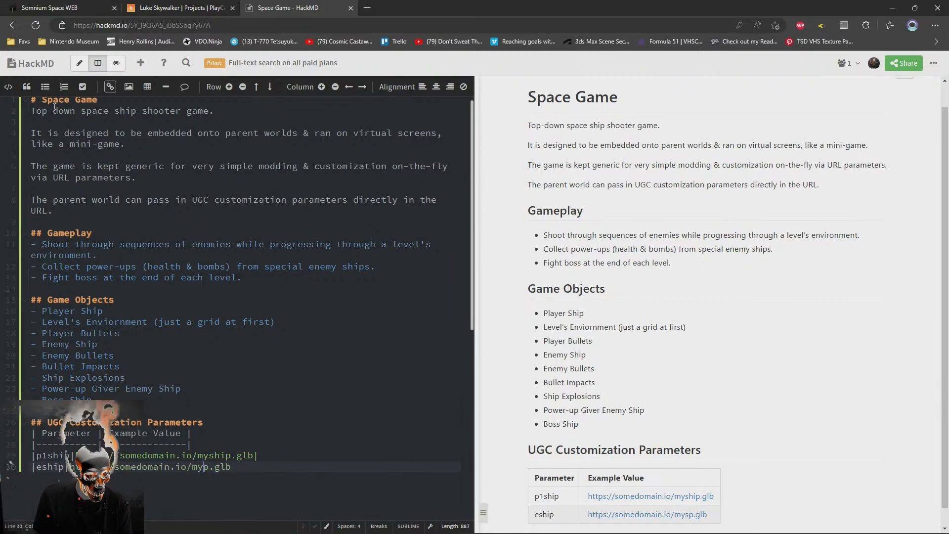
key(Delete)
text(baddie)
key(End)
text(|)
key(Home)
key(ctrl+c)
key(End)
key(Return)
key(ctrl+v)
key(Home)
key(Right)
key(Delete)
text(b)
key(End)
key(Left)
key(Left)
key(Left)
key(BackSpace)
key(BackSpace)
key(BackSpace)
key(BackSpace)
key(BackSpace)
key(BackSpace)
text(boss)
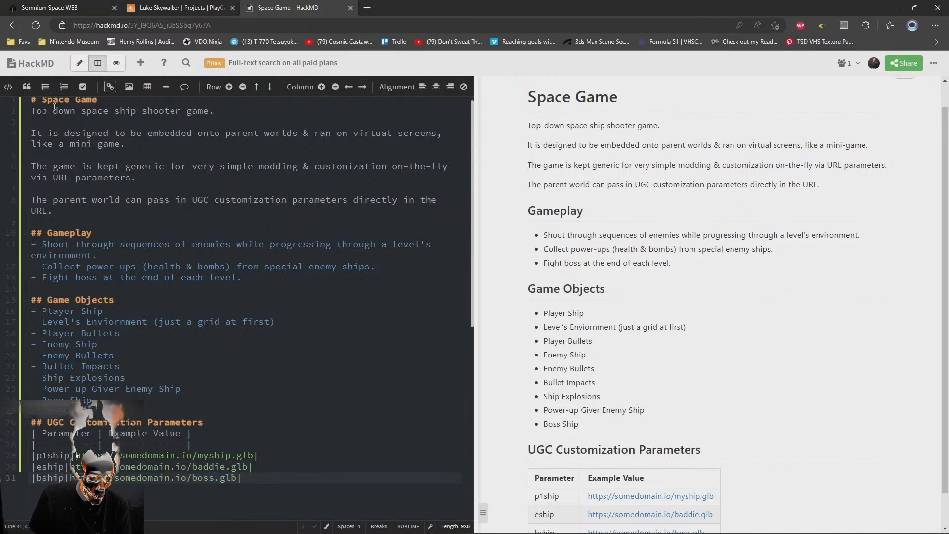
Insert a space before and after the example URL in the p1ship, eship and bship rows
click(70, 456)
key(Down)
key(Left)
key(Left)
key(Down)
key(Left)
key(End)
key(Left)
key(Up)
key(End)
key(Left)
key(Up)
key(End)
key(Left)
key(End)
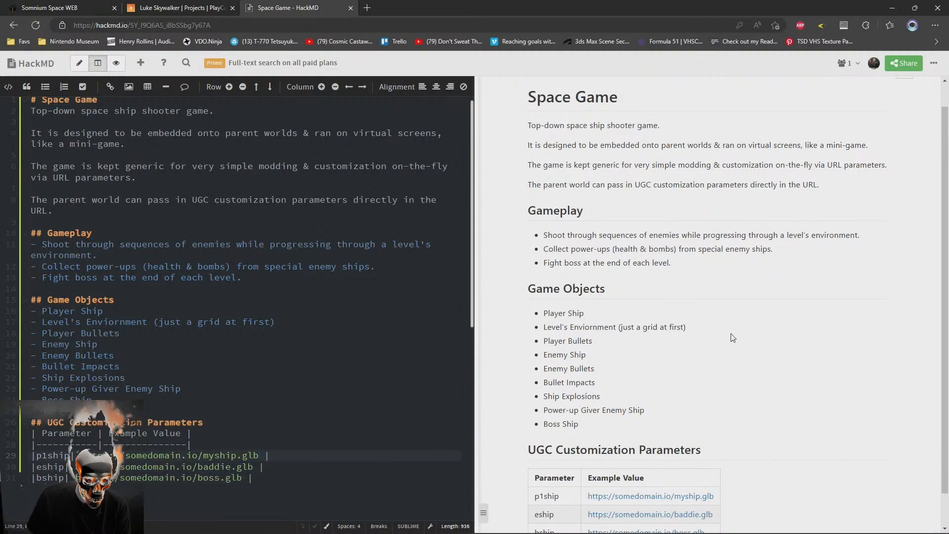
Review the note's sections and the parameter table in both the source and the rendered preview
scroll(757, 434, down, 1)
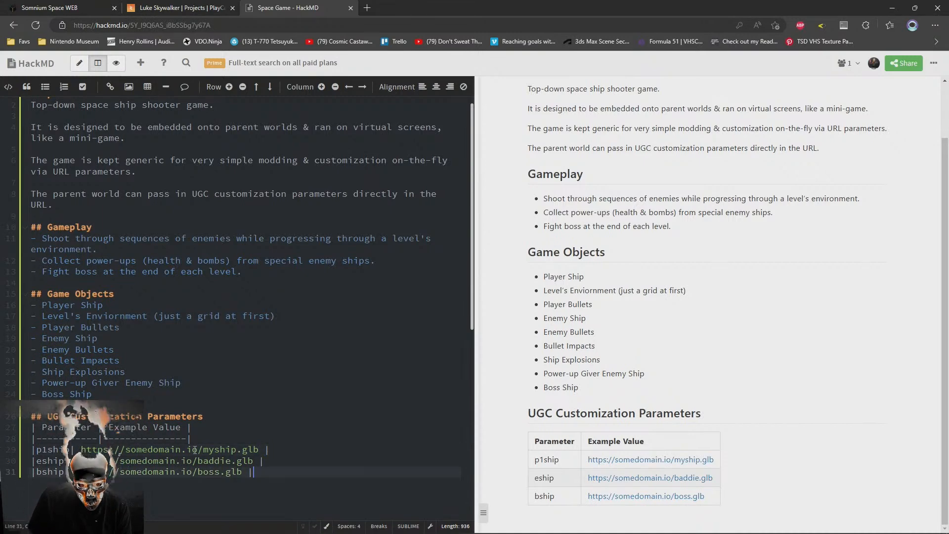
key(Up)
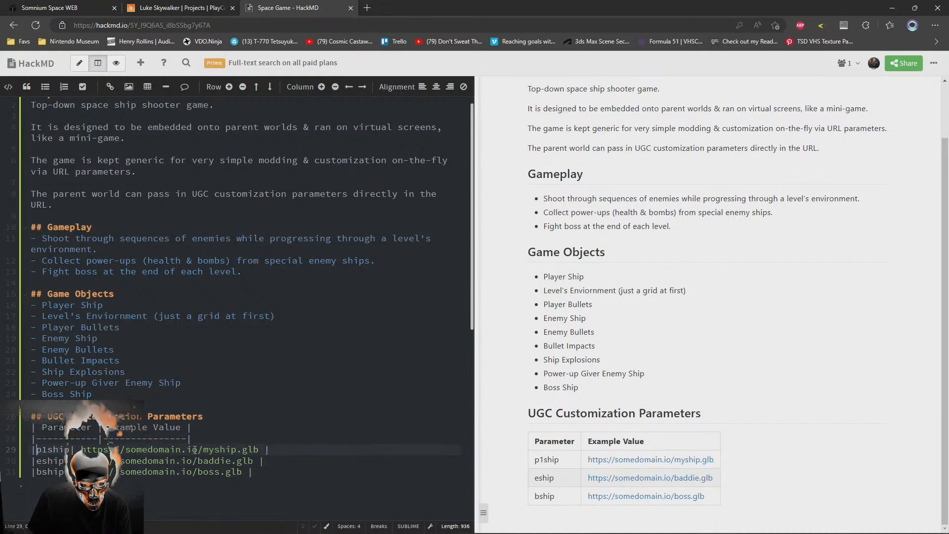
key(ctrl+End)
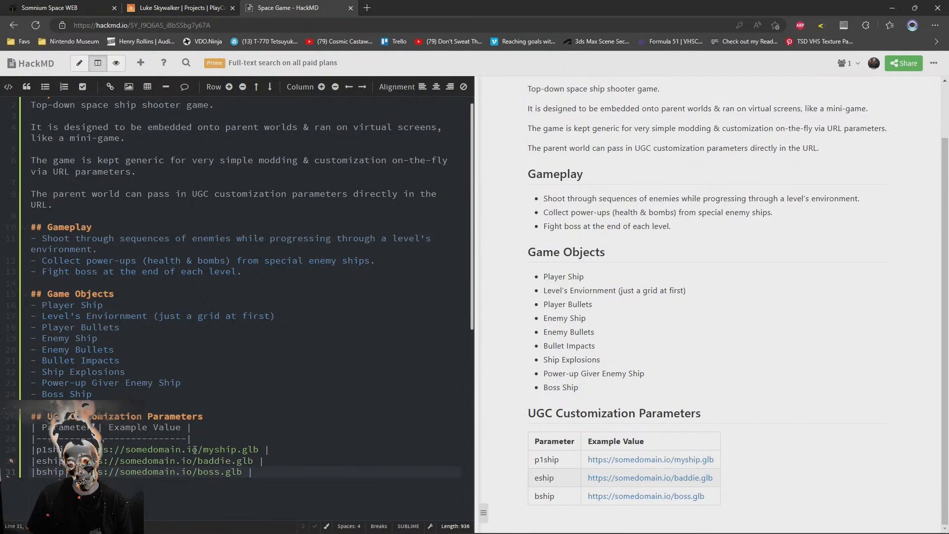
scroll(254, 347, down, 5)
scroll(255, 347, up, 5)
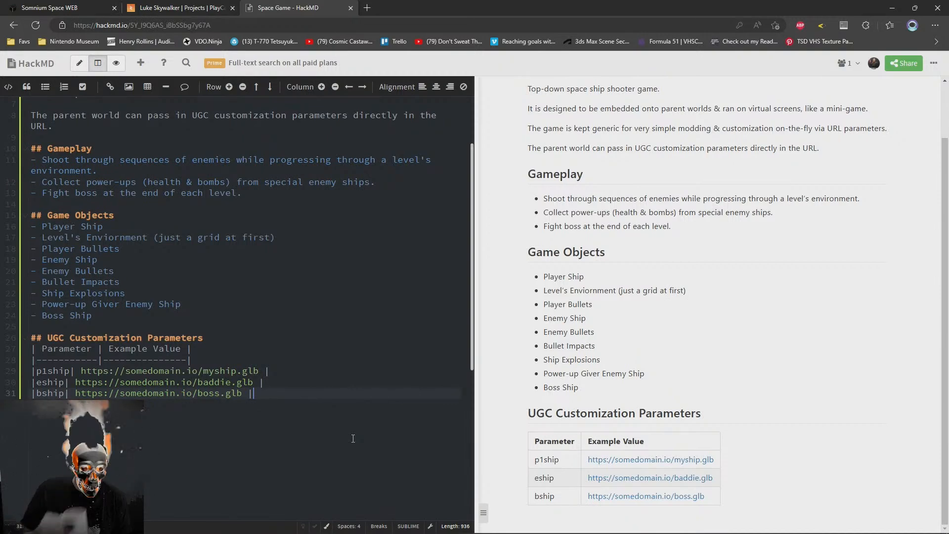
right_click(349, 388)
scroll(316, 411, up, 3)
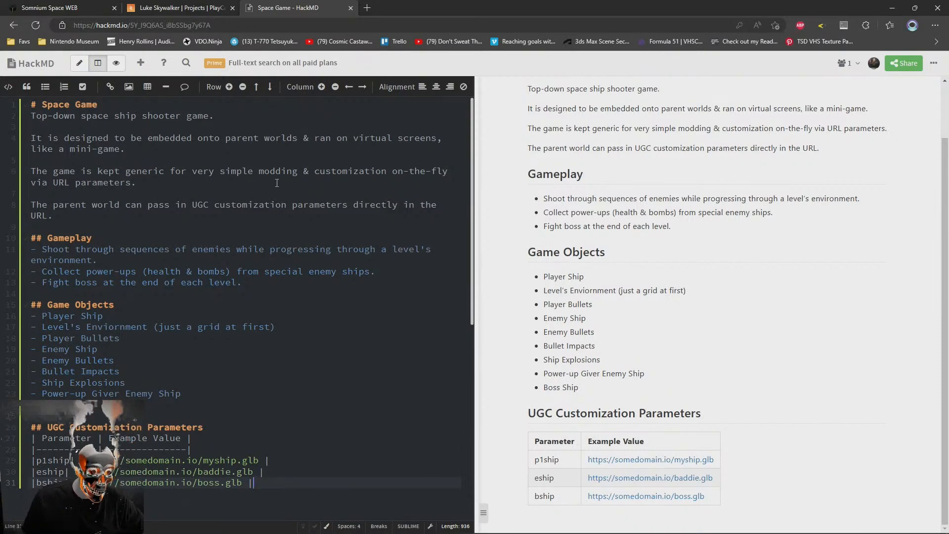
scroll(223, 373, down, 3)
click(48, 292)
key(Down)
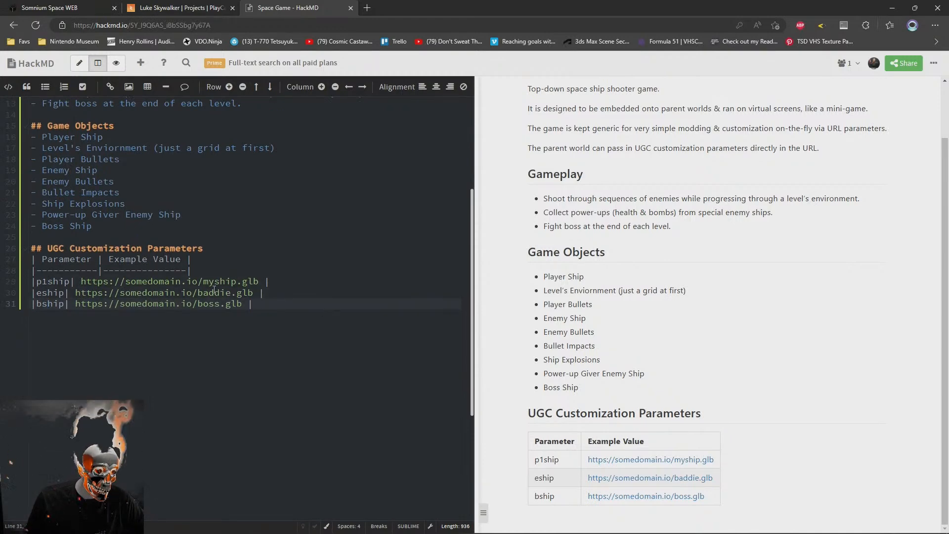
Duplicate the bship row directly below itself at the end of the parameter table
click(325, 316)
scroll(318, 324, up, 4)
key(shift+Home)
key(ctrl+c)
key(End)
key(Return)
key(ctrl+v)
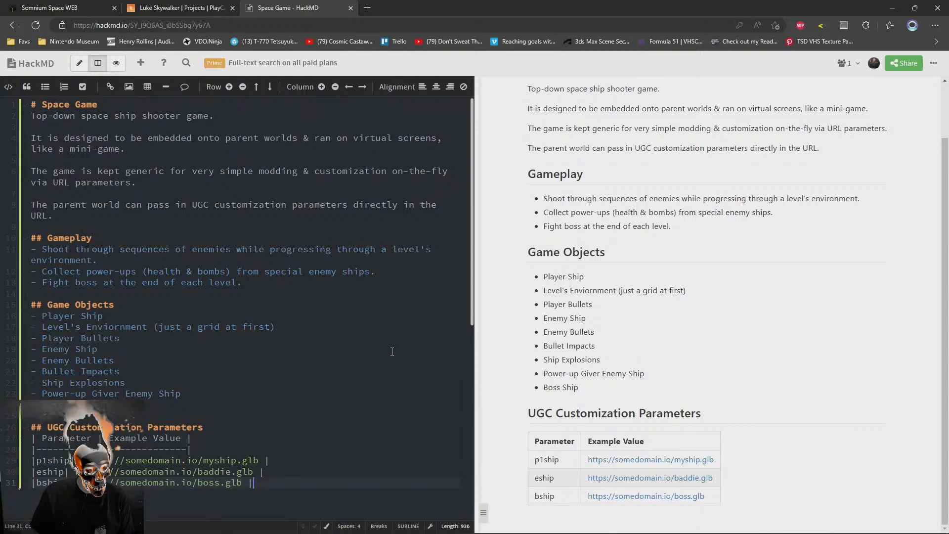
scroll(156, 318, down, 2)
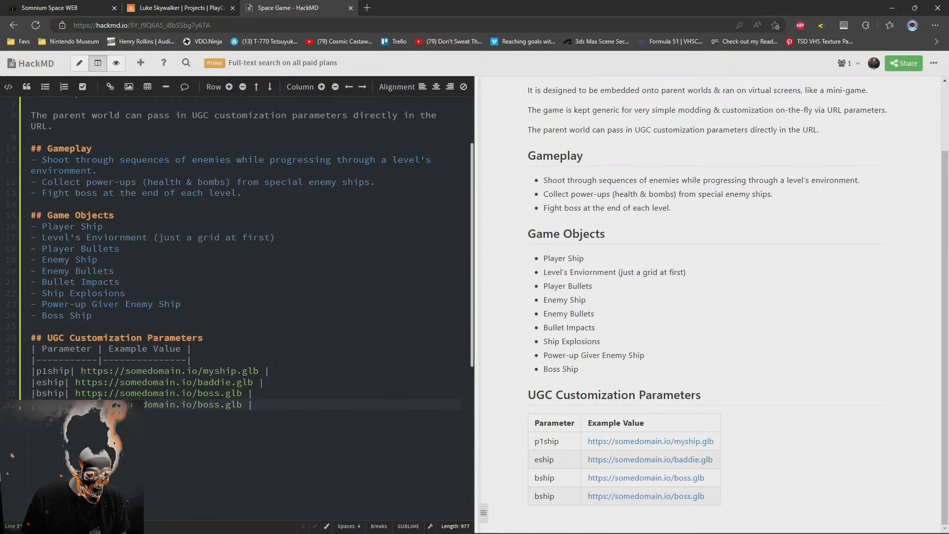
drag(36, 371, 273, 365)
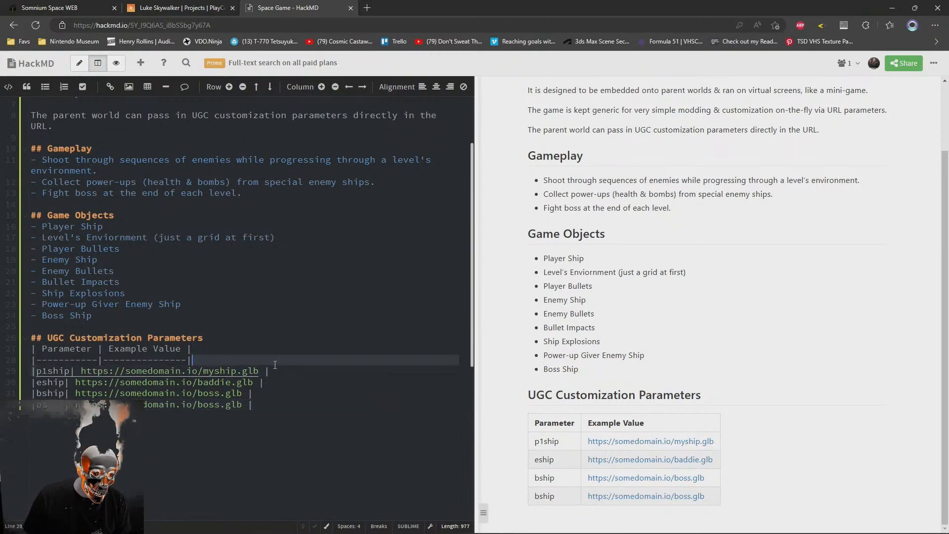
drag(253, 404, 2, 373)
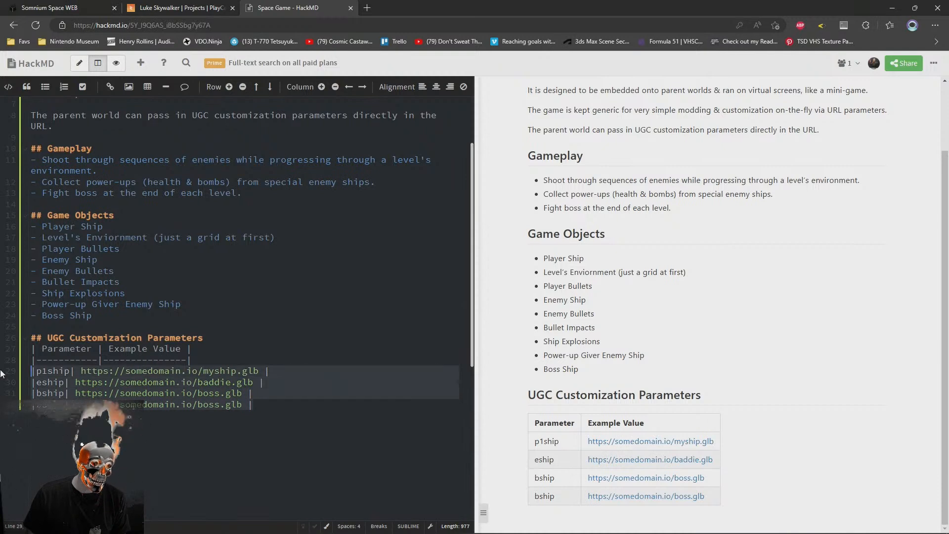
click(362, 451)
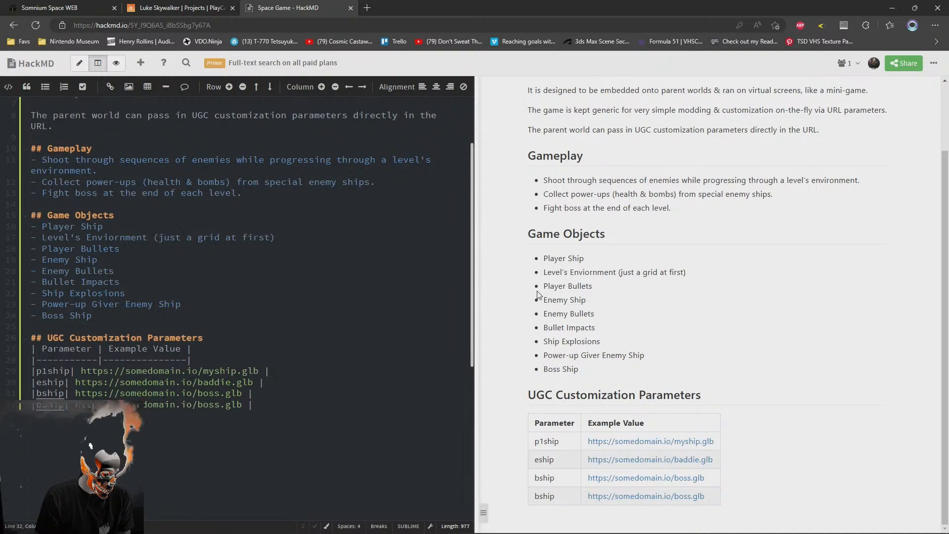
text(pship)
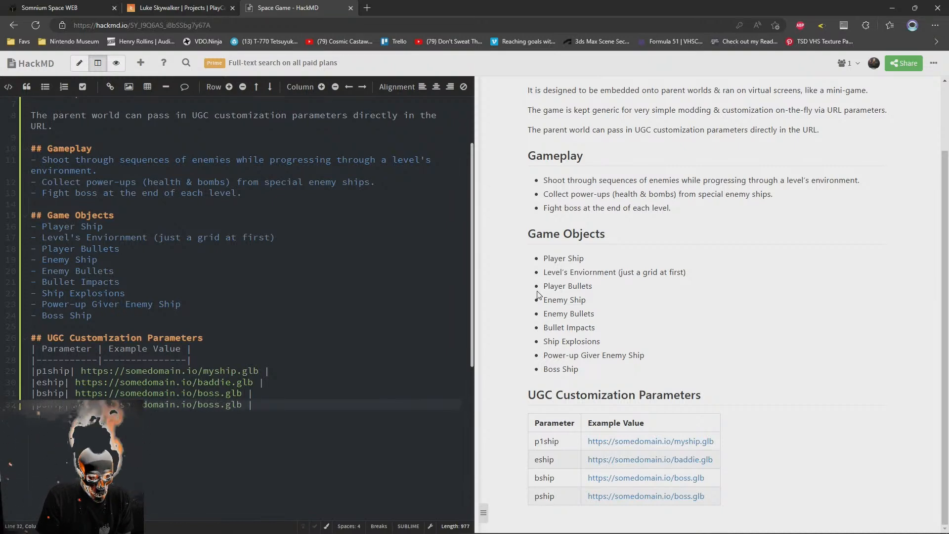
double_click(208, 404)
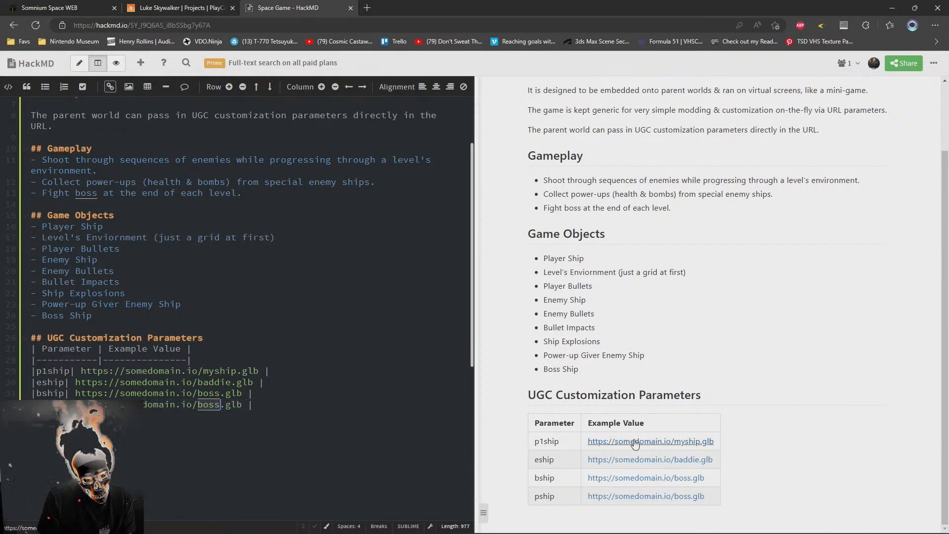
key(BackSpace)
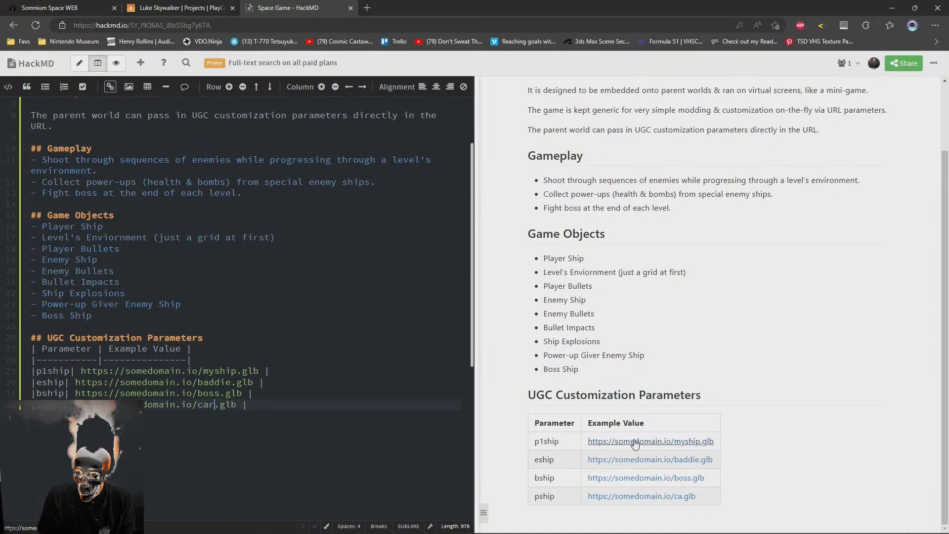
text(powerup)
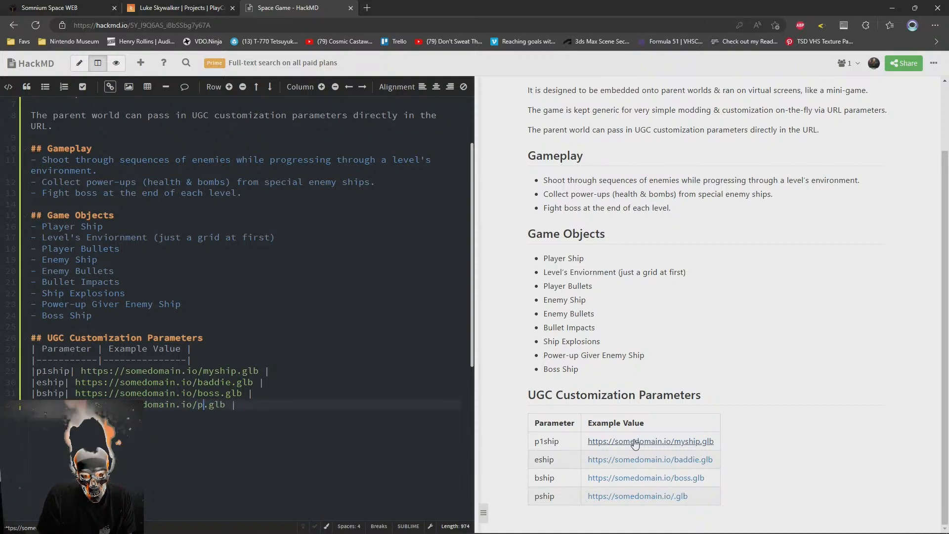
text(enemy)
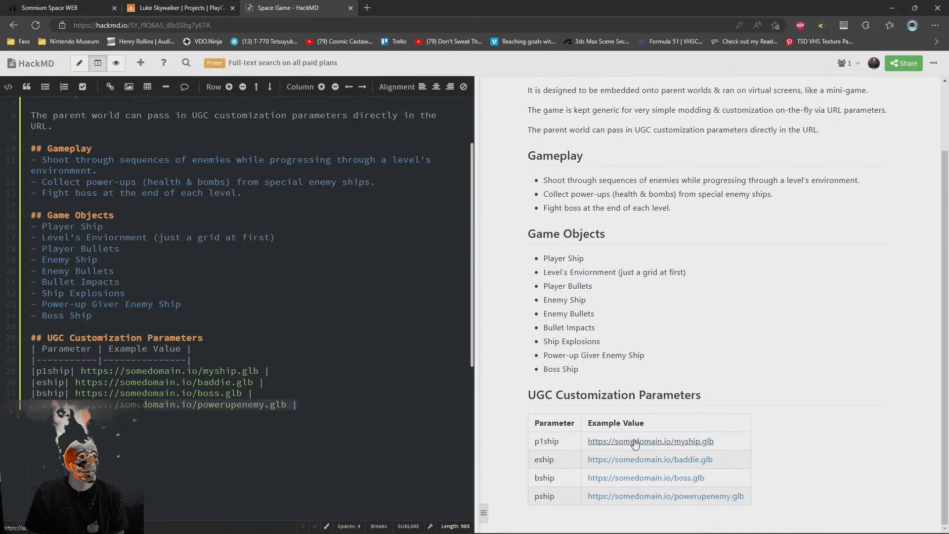
key(ctrl+shift+d)
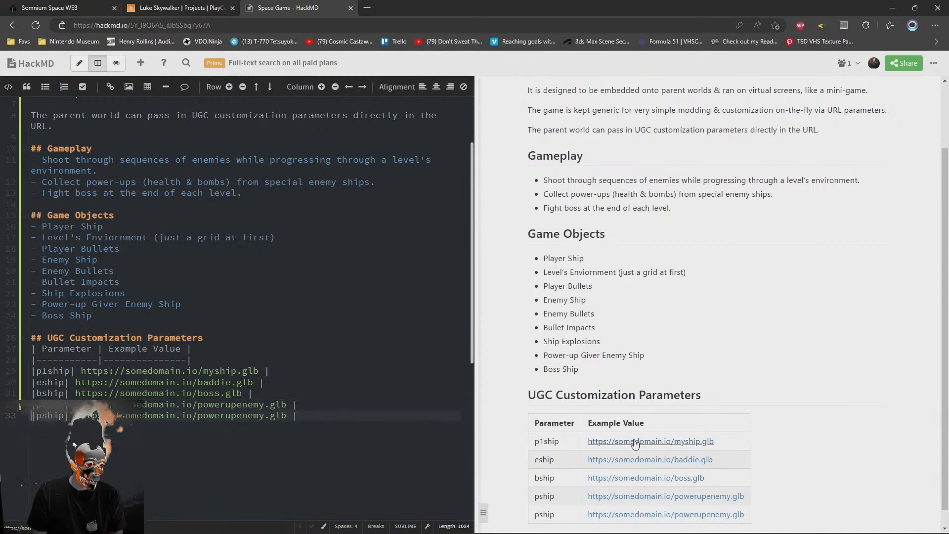
Add a "Health Power-Up" bullet below Enemy Bullets in the Game Objects list
click(148, 316)
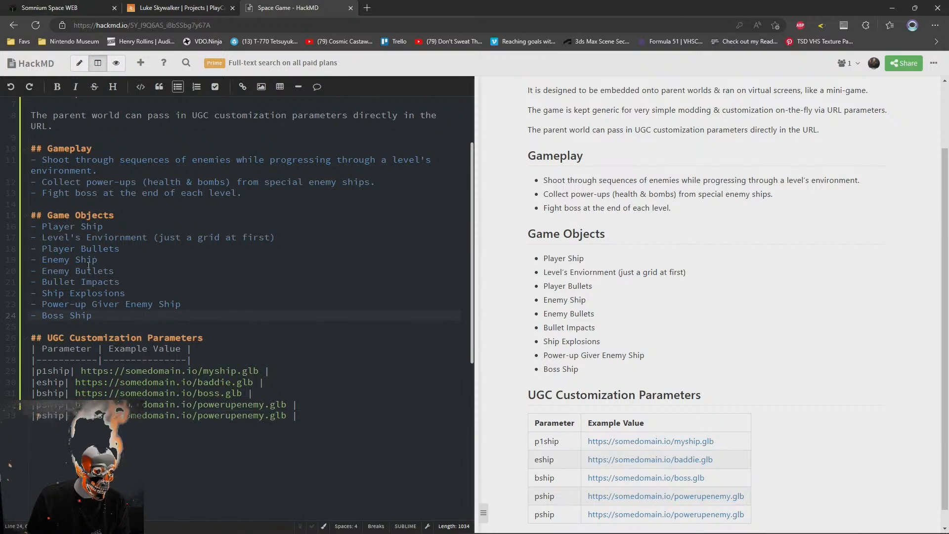
click(183, 279)
key(Up)
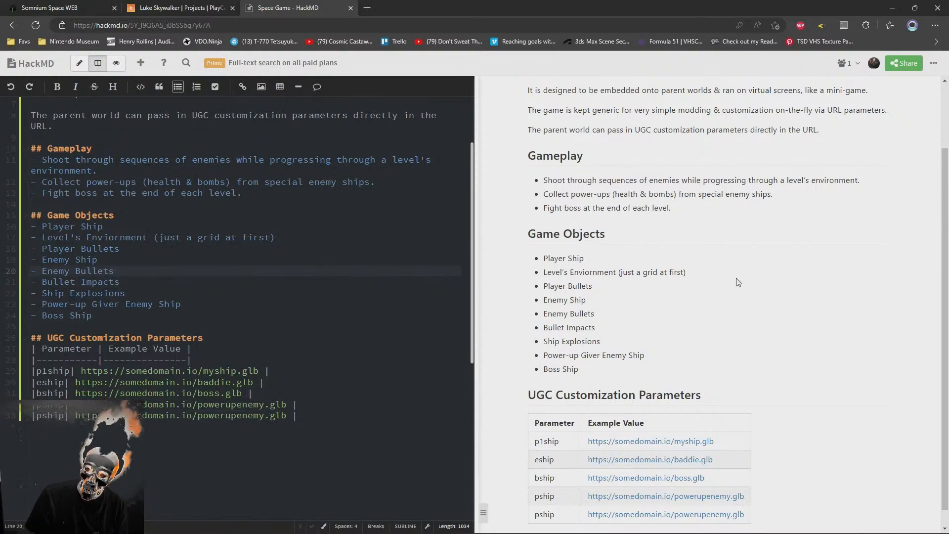
key(Return)
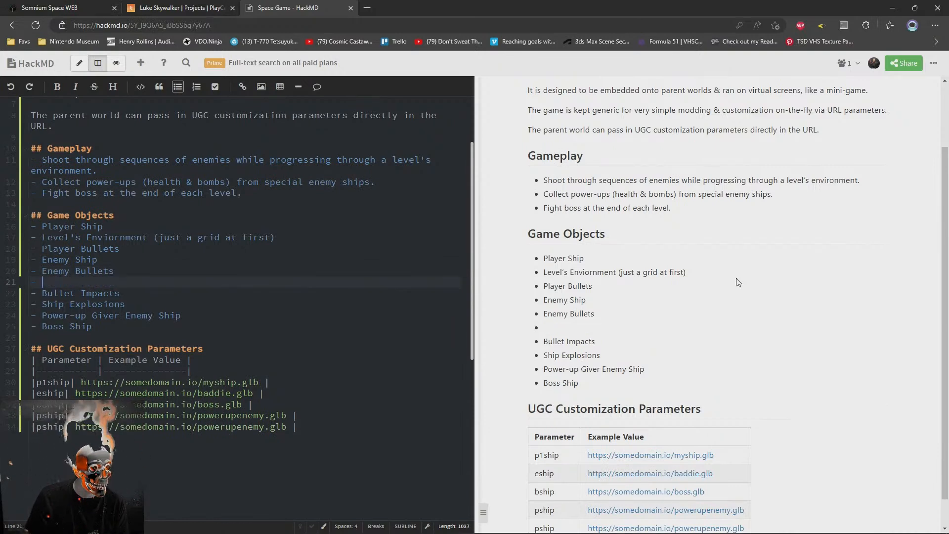
text(Health Powerup)
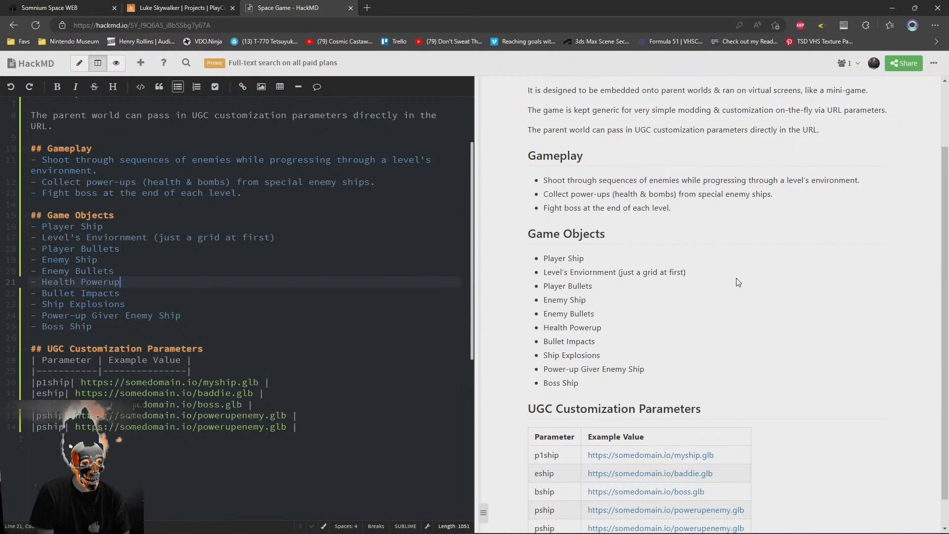
key(BackSpace)
key(BackSpace)
text(-Up)
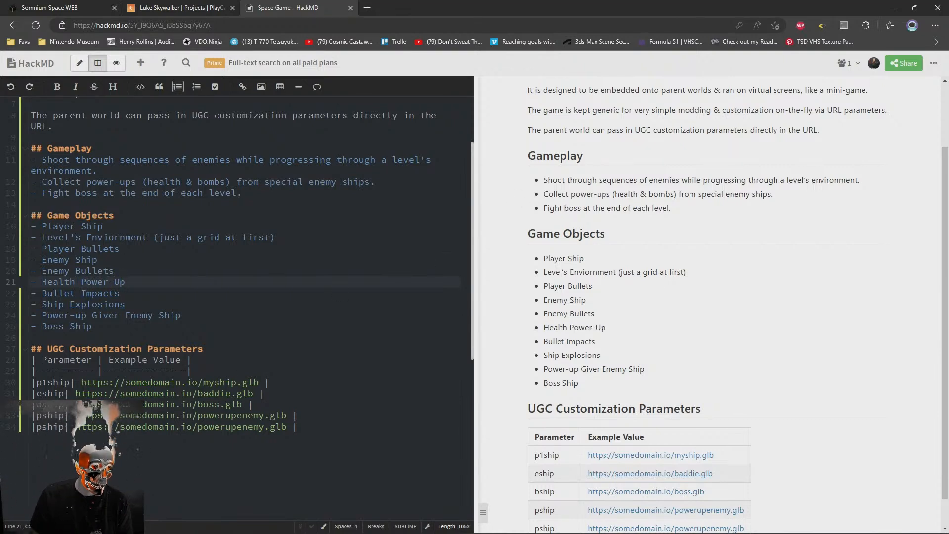
click(130, 428)
text(health)
double_click(246, 426)
text(health)
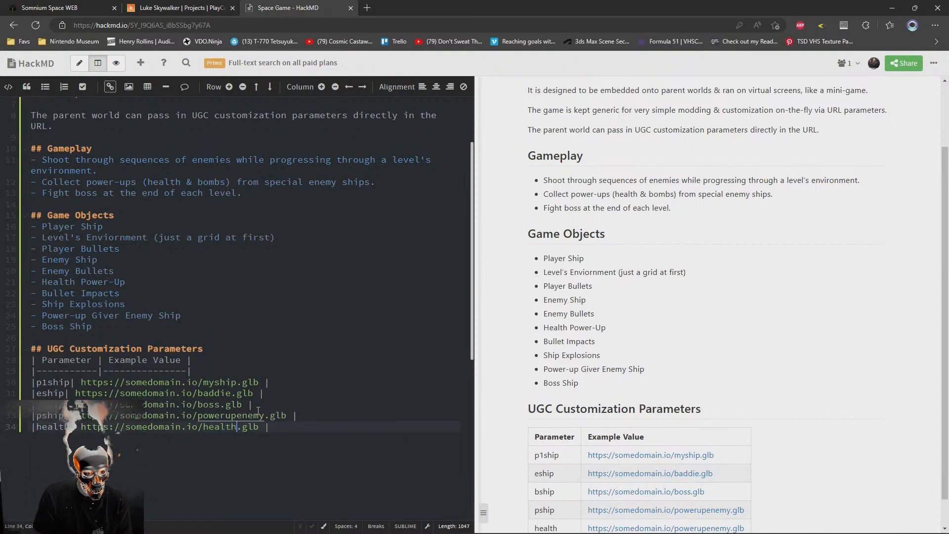
click(191, 288)
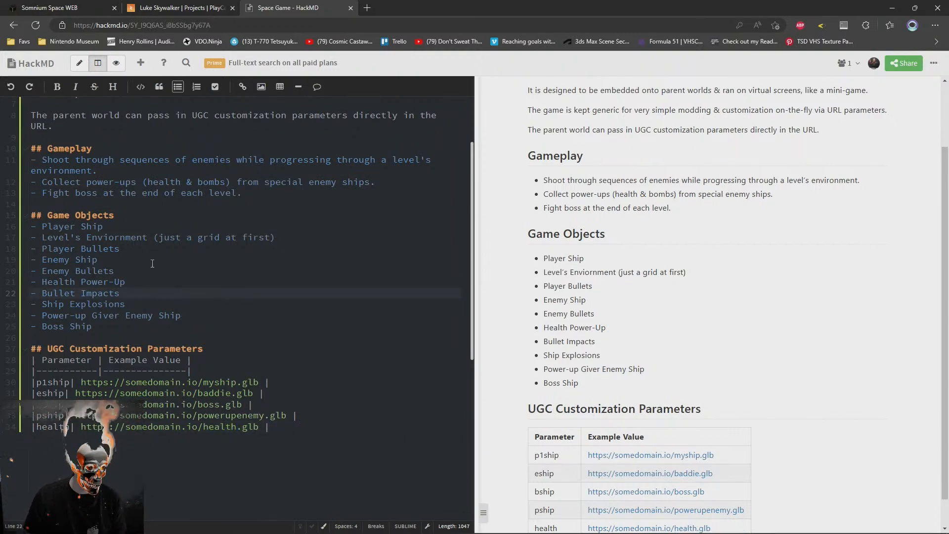
click(135, 269)
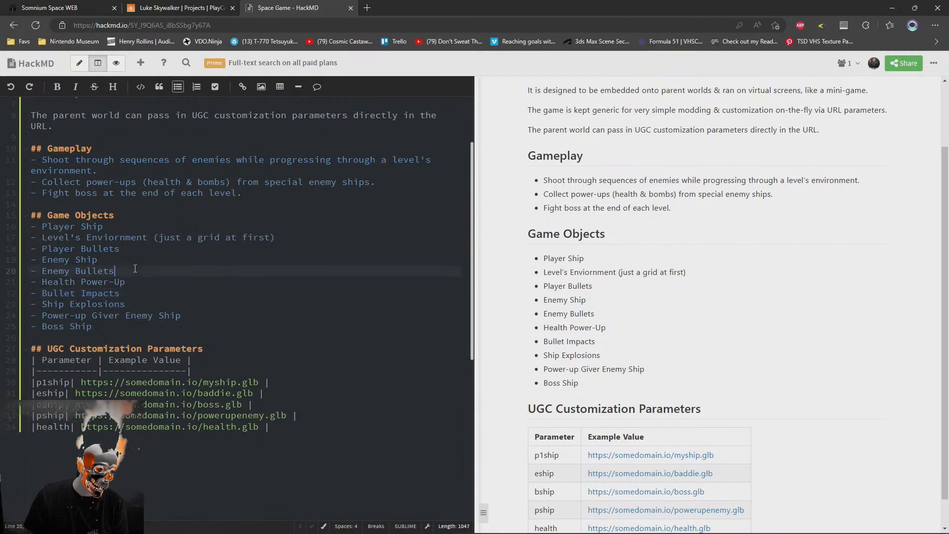
click(134, 283)
click(145, 291)
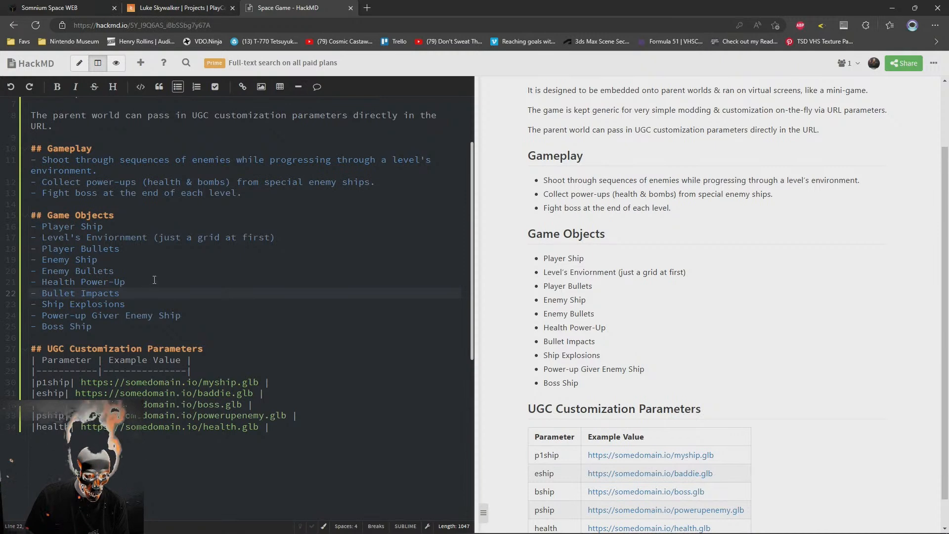
drag(149, 273, 144, 285)
key(ctrl+c)
click(140, 284)
key(ctrl+v)
double_click(61, 294)
text(Bullet)
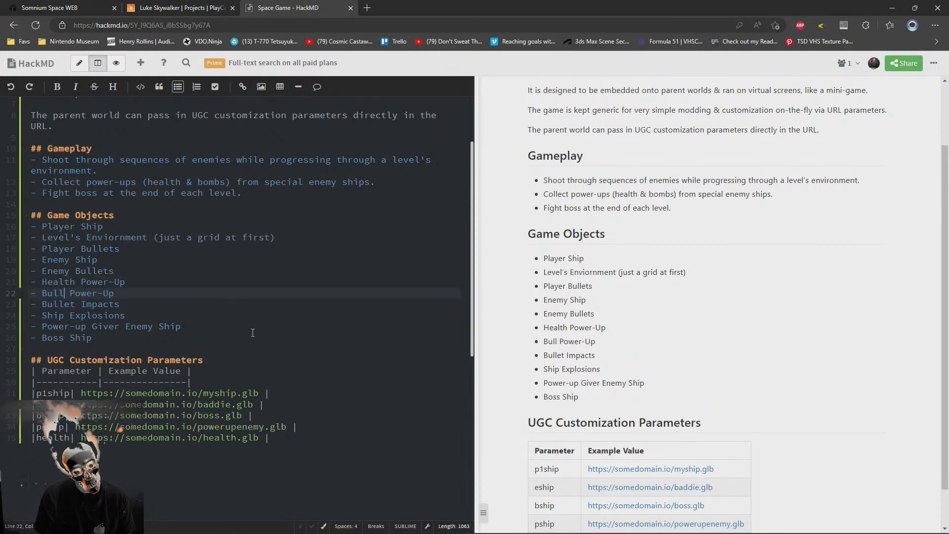
click(150, 285)
key(Delete)
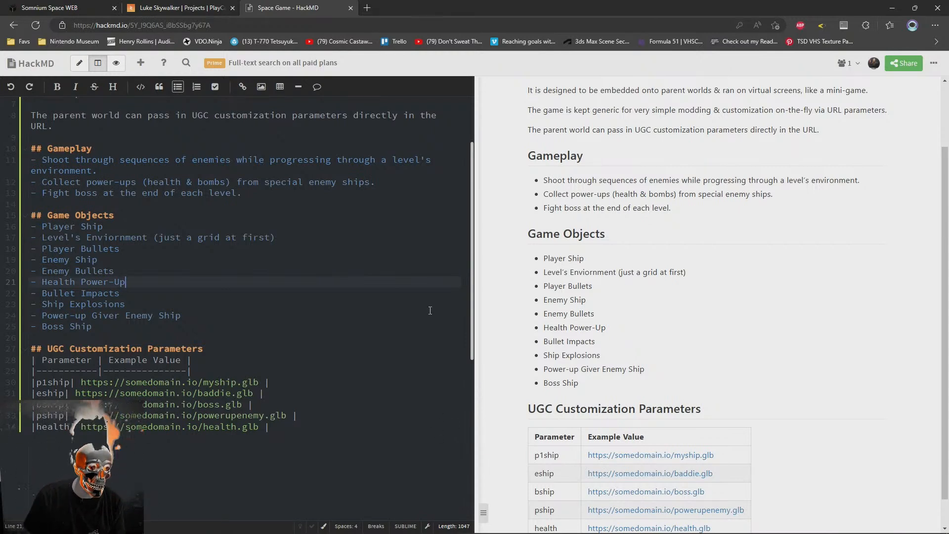
Review the Game Objects list, the parameter table rows and the introductory description at the start of the note
click(147, 348)
click(326, 454)
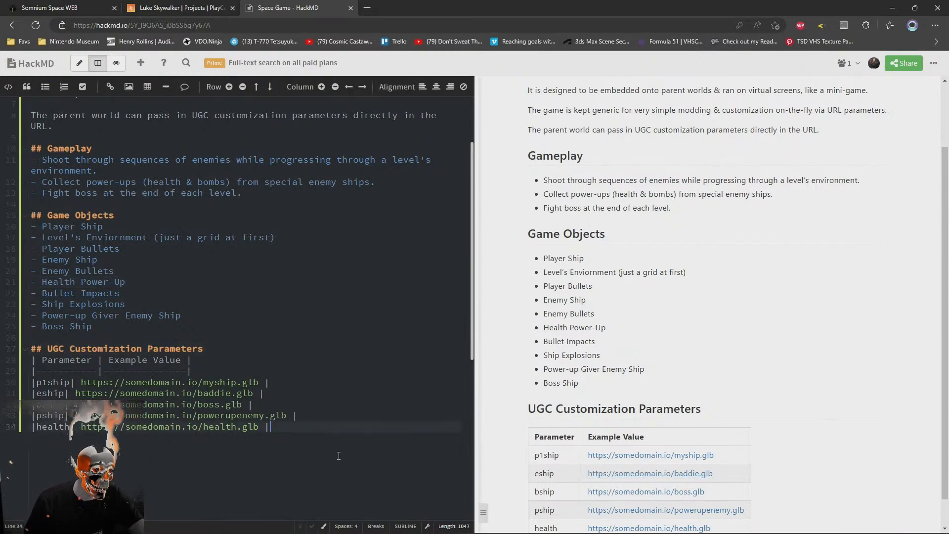
drag(385, 424, 383, 416)
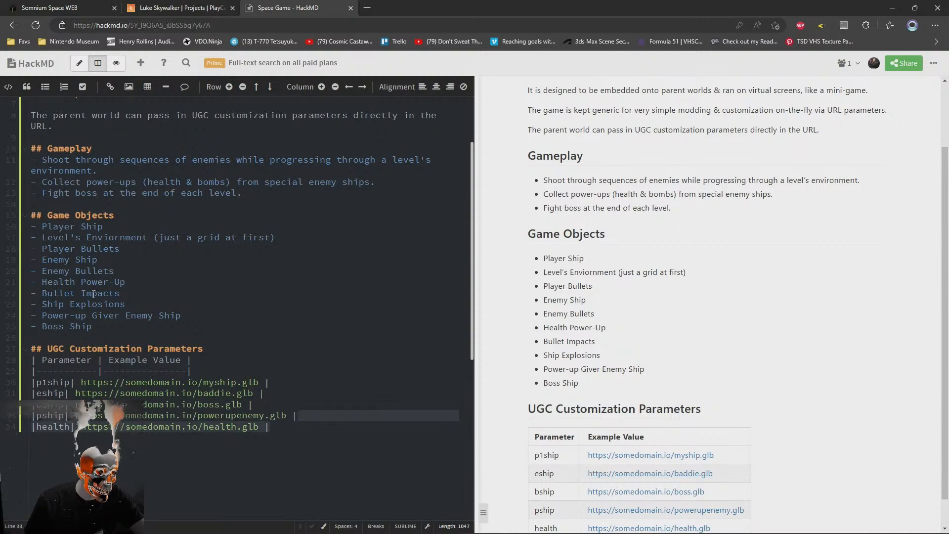
click(74, 315)
drag(43, 216, 193, 330)
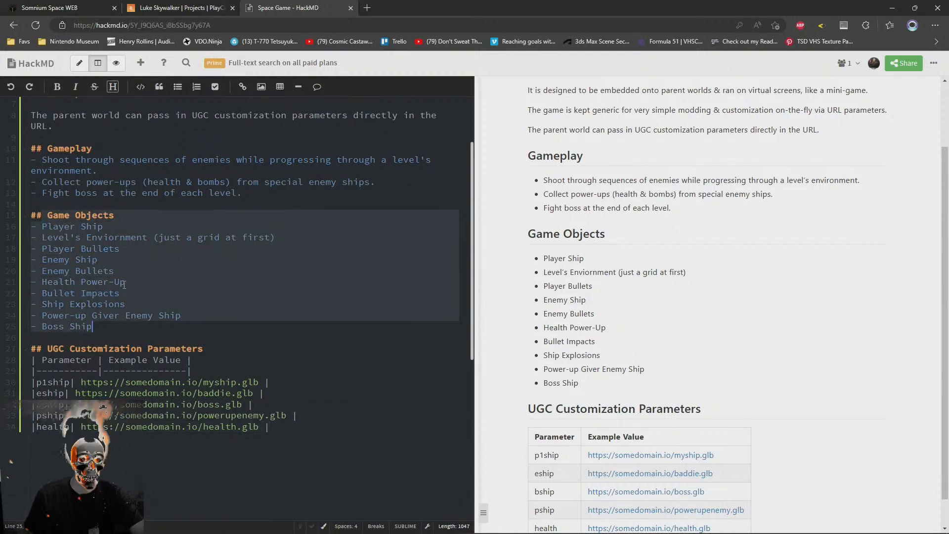
click(103, 281)
drag(295, 425, 4, 375)
click(6, 384)
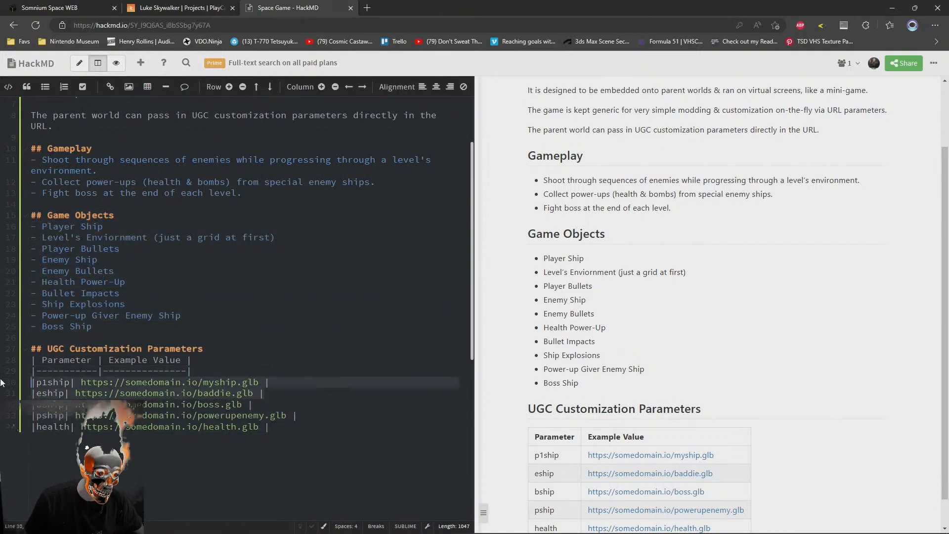
click(361, 461)
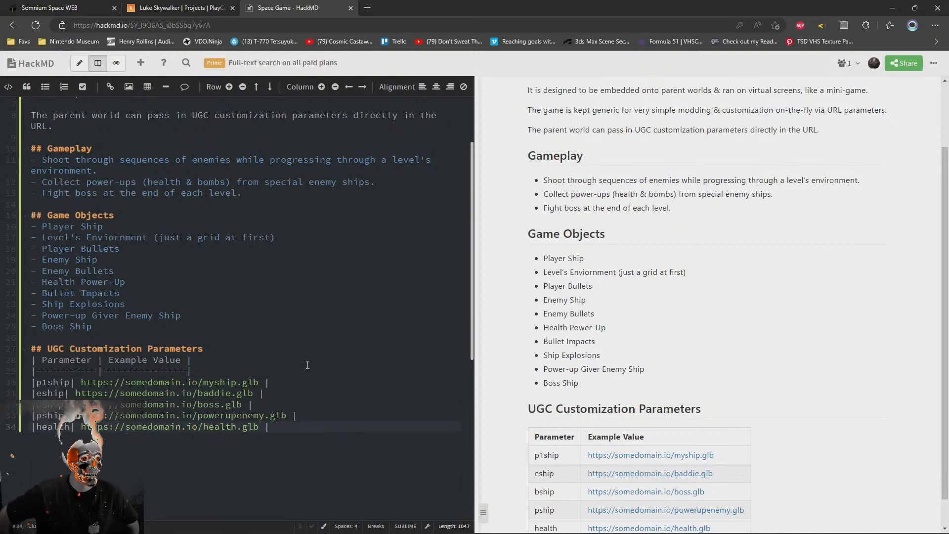
scroll(758, 258, up, 5)
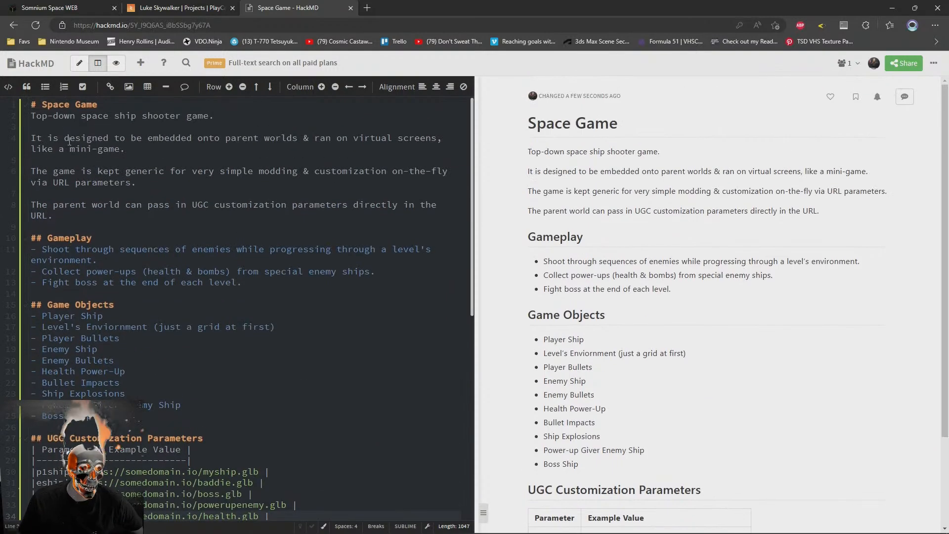
drag(32, 116, 198, 217)
click(193, 224)
click(193, 212)
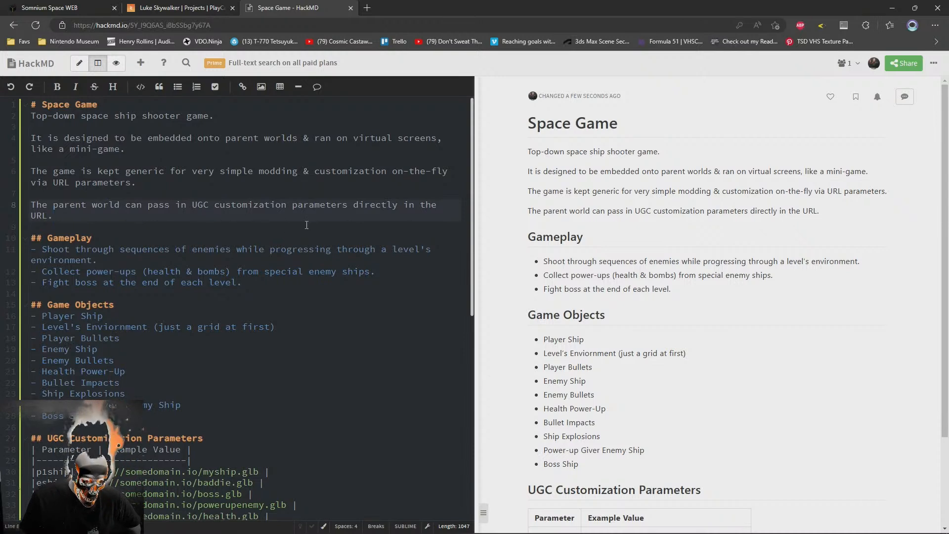
click(59, 228)
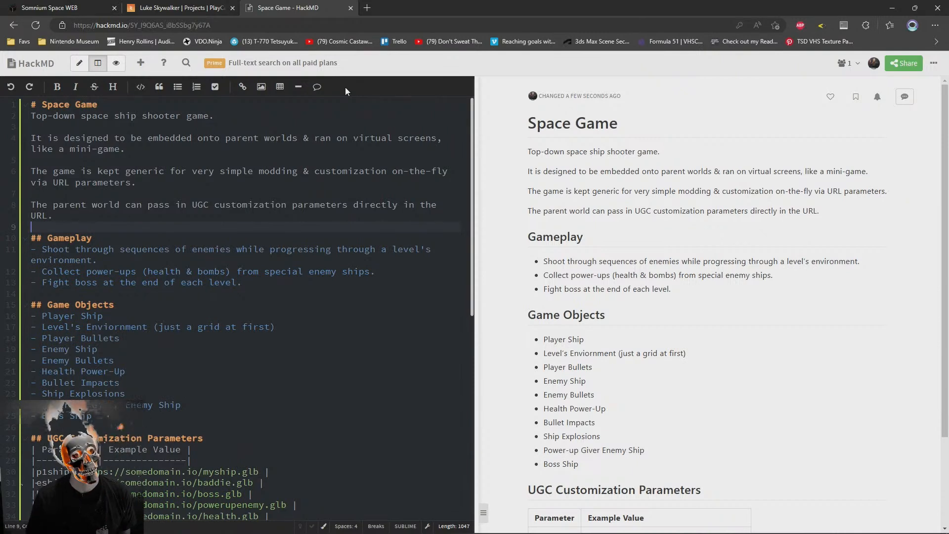
key(Return)
key(Return)
key(Up)
text(##)
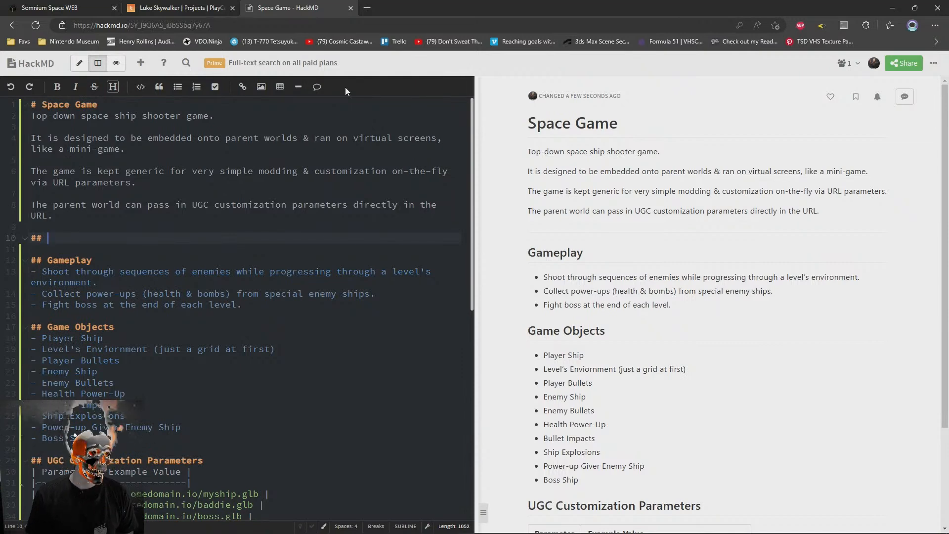
key(ctrl+z)
key(ctrl+z)
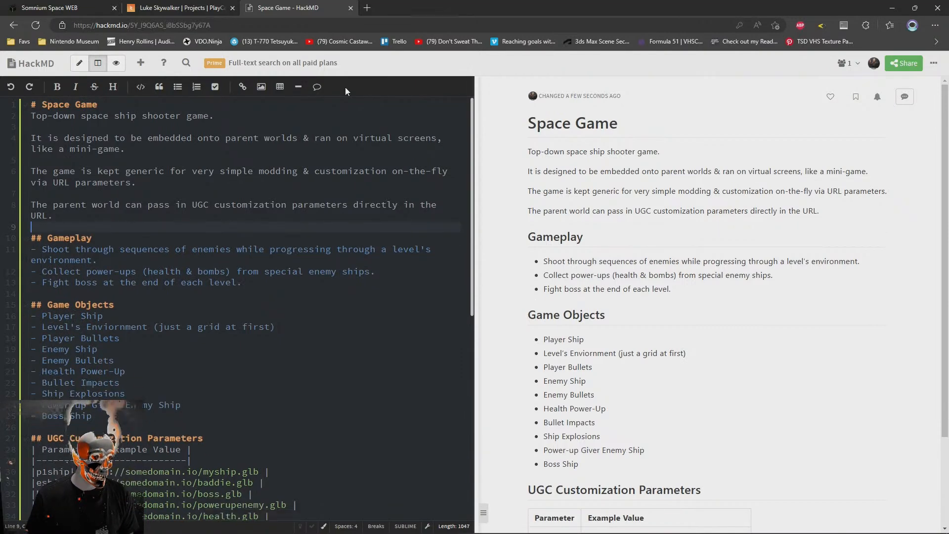
Add a second-level "Game Sequence" heading below the parameter table and start a numbered list under it
key(Return)
key(Return)
text(#)
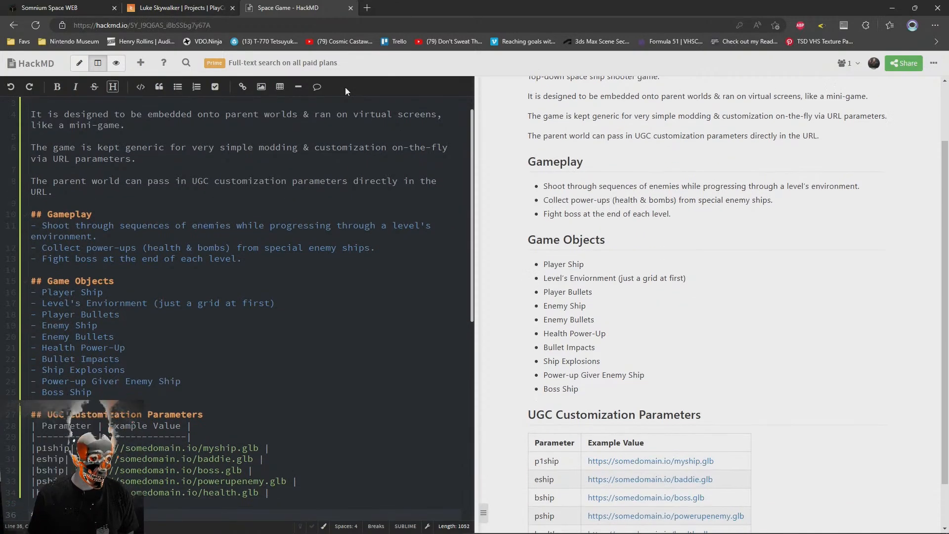
text(# Con)
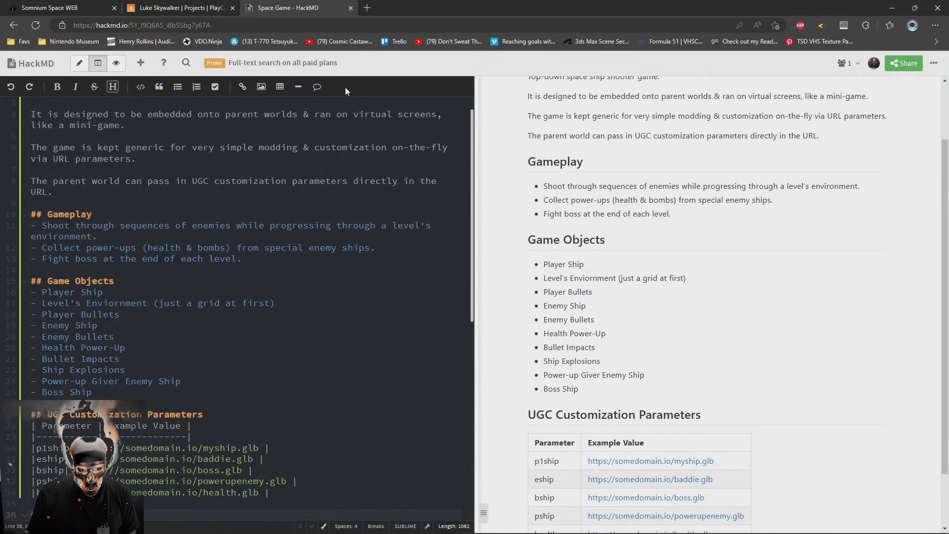
key(Return)
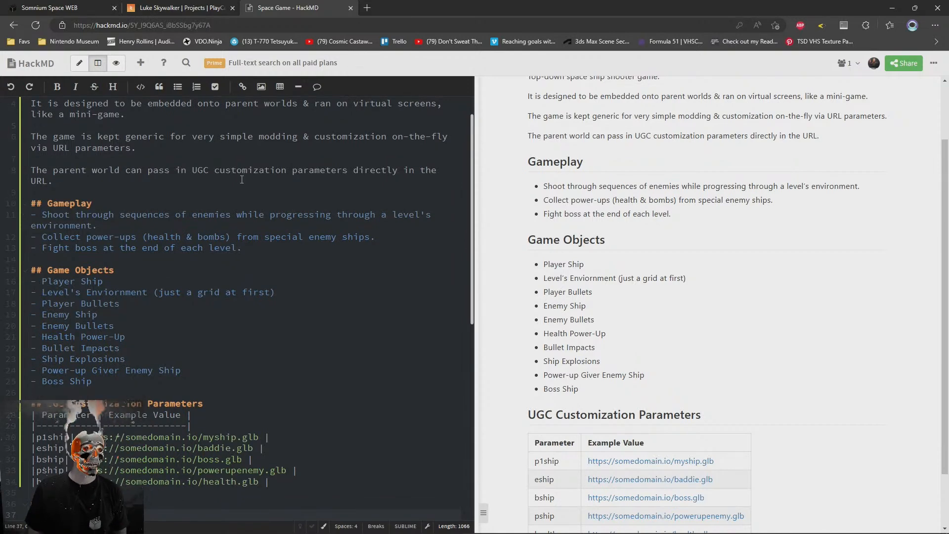
scroll(297, 247, down, 5)
scroll(258, 359, up, 3)
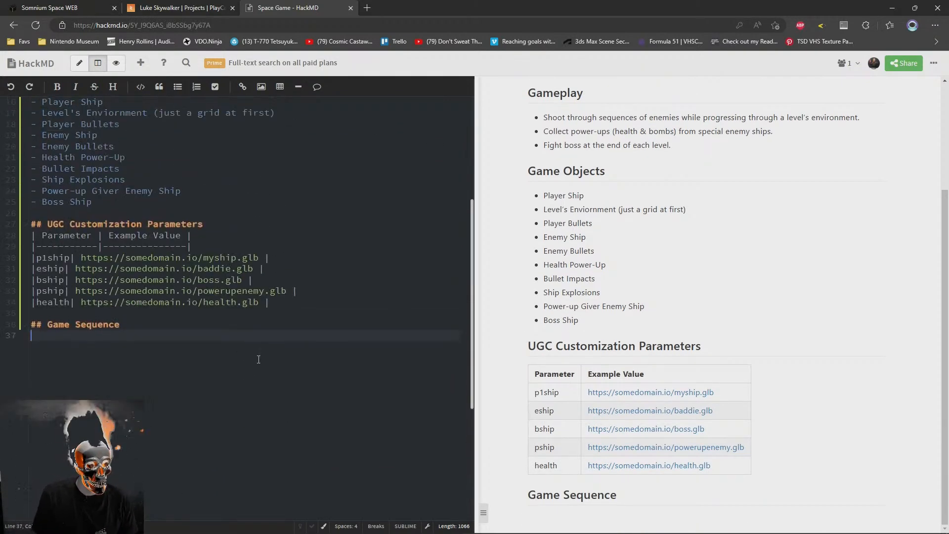
text(1.)
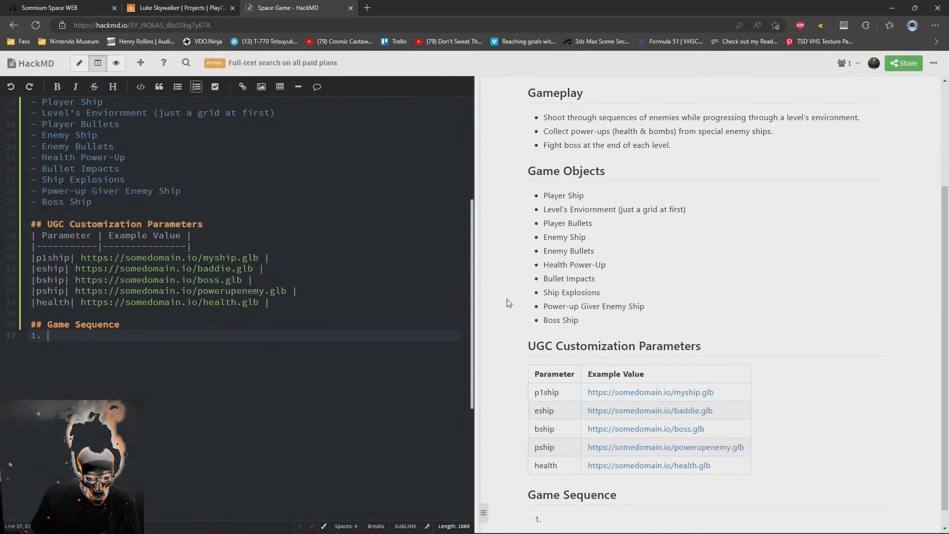
Start an introductory line reading "This is the" between the Game Sequence heading and the first numbered item
scroll(509, 301, up, 2)
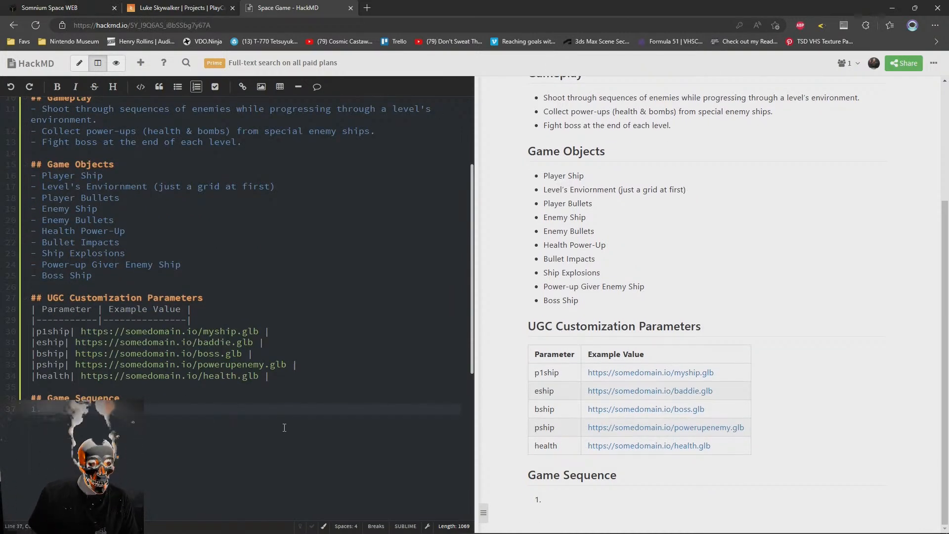
key(Up)
key(End)
key(Return)
text(This is the)
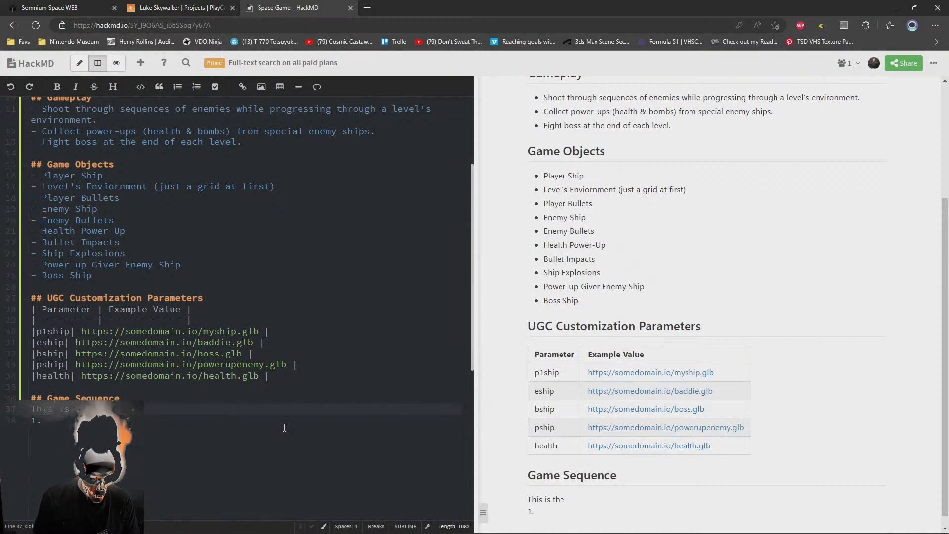
Add a second-level "Technical Input" heading between the introductory description and the Gameplay section
scroll(284, 427, up, 5)
click(307, 215)
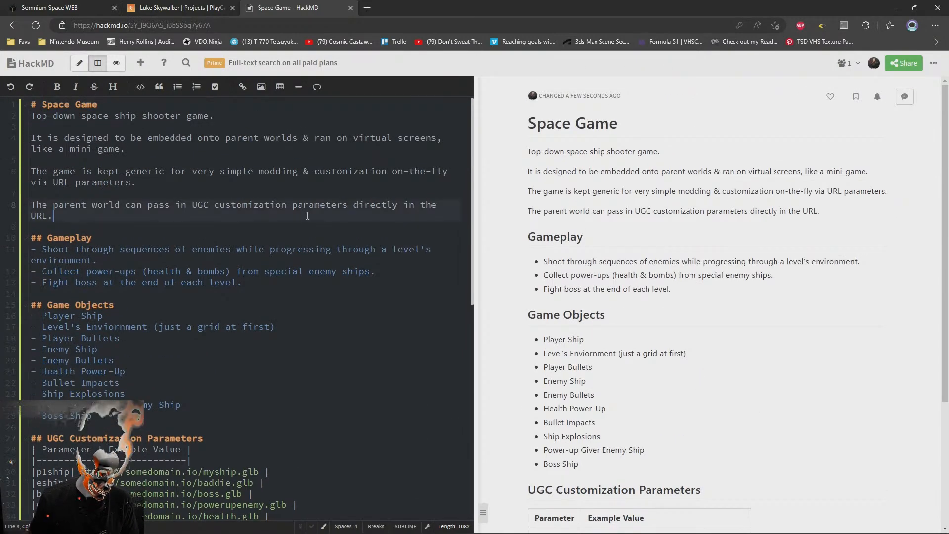
key(Return)
key(Return)
text(## Technical Input)
key(Return)
Write the bullet "Prototype targets KB only." under the Technical Input heading
text(-)
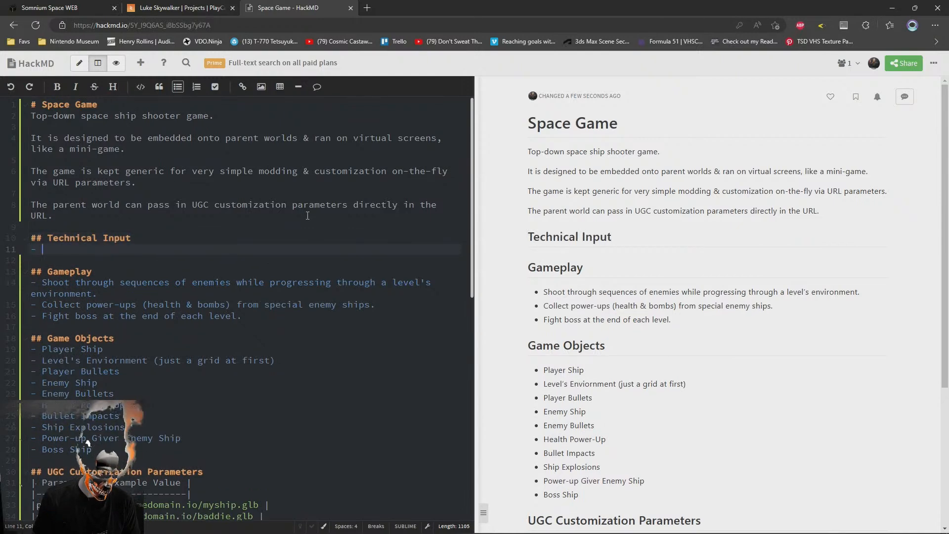
text( Ta)
key(BackSpace)
key(BackSpace)
text(Prototype targets ke)
key(BackSpace)
key(BackSpace)
text(KB&)
key(BackSpace)
text(& mous)
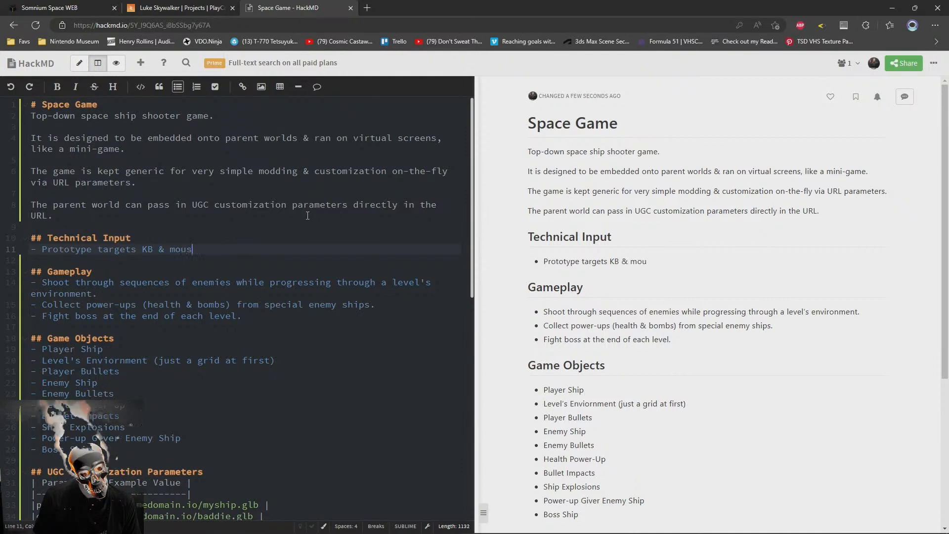
text(e.)
key(Return)
key(BackSpace)
key(BackSpace)
key(BackSpace)
key(BackSpace)
text(onl)
key(BackSpace)
key(BackSpace)
key(BackSpace)
key(BackSpace)
key(BackSpace)
key(BackSpace)
key(BackSpace)
key(BackSpace)
key(BackSpace)
key(BackSpace)
key(BackSpace)
key(BackSpace)
key(BackSpace)
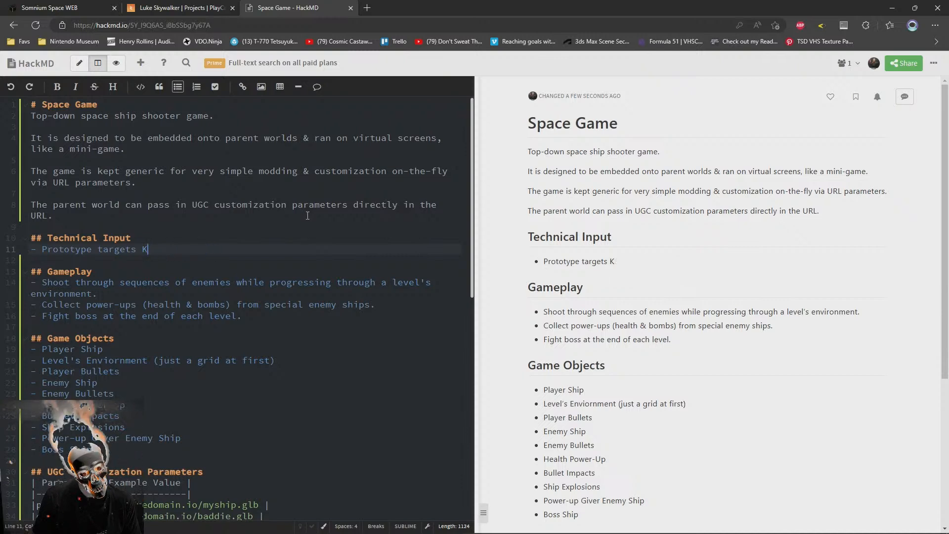
text(B only.)
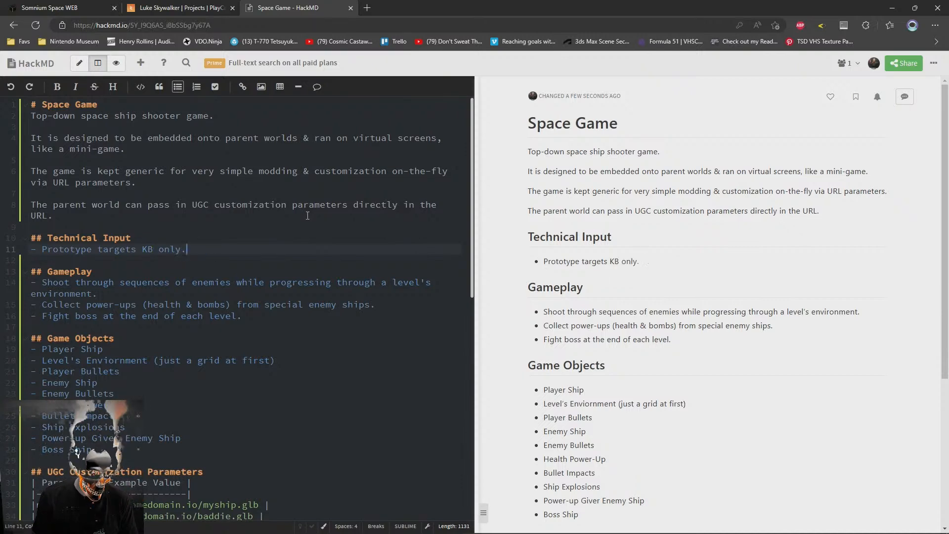
Add a second Technical Input bullet reading "Should target touch controls too"
key(Return)
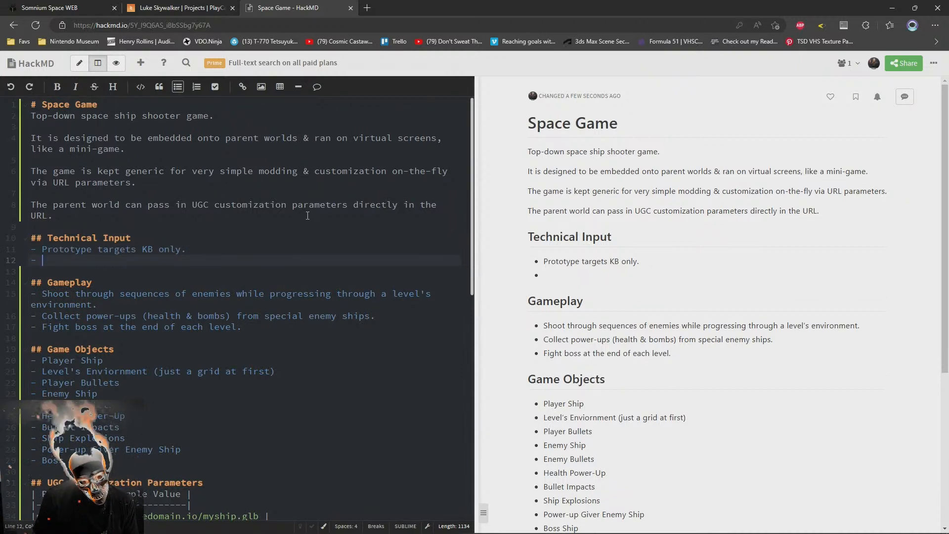
text(Should tar)
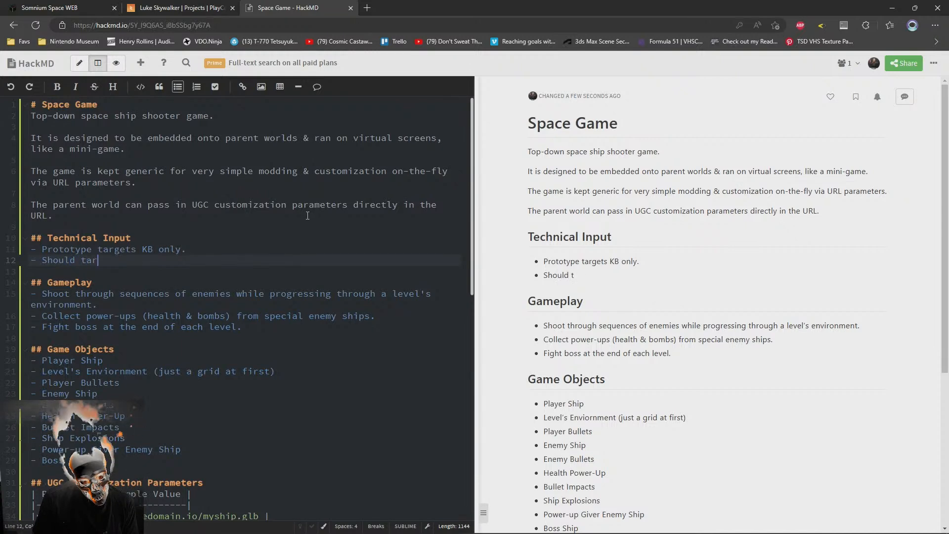
text(get touch)
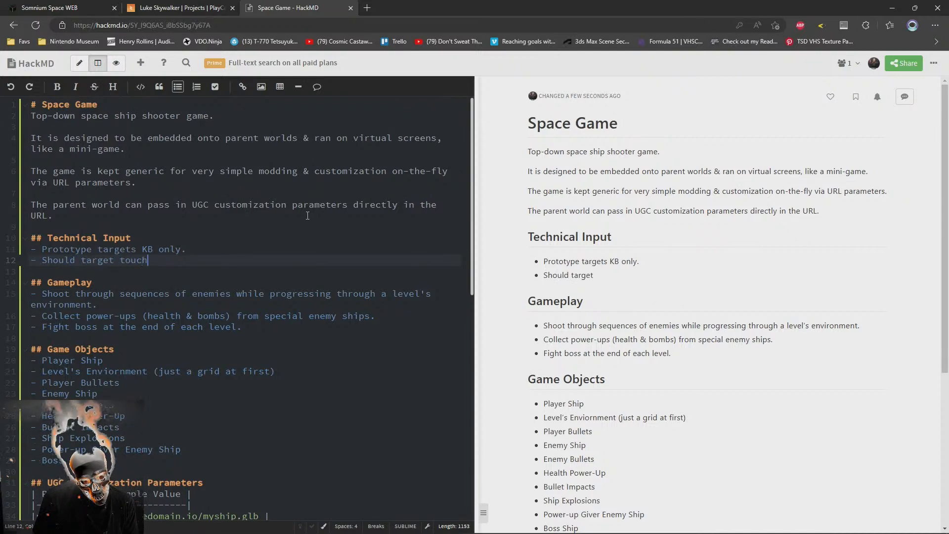
text( controls too)
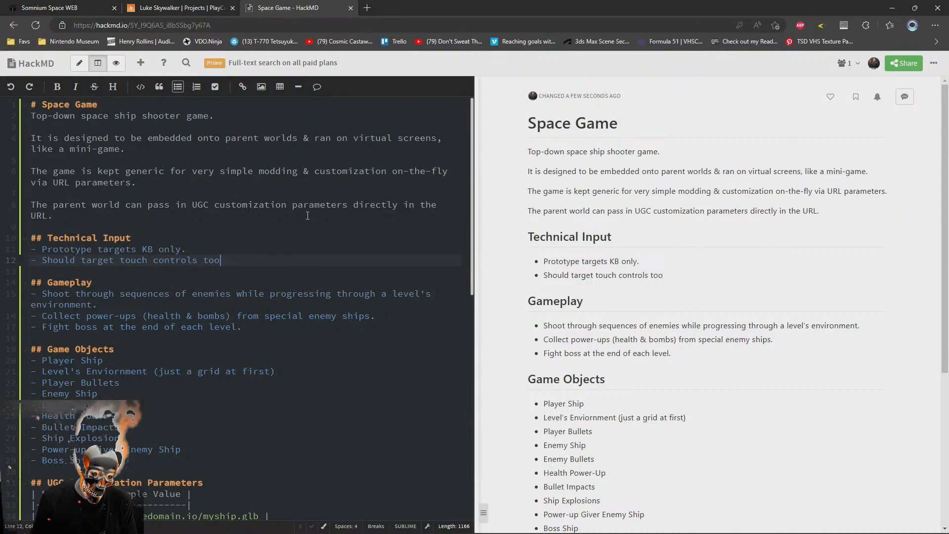
Reword the second Technical Input bullet as "Should add touch controls next." with "Should" in bold Markdown
key(shift+Home)
key(shift+Right)
key(shift+Right)
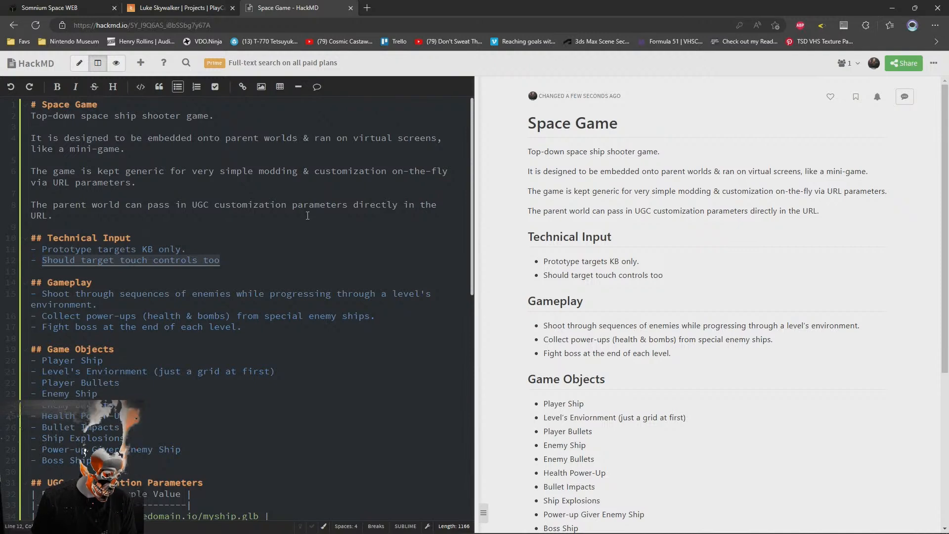
key(BackSpace)
text(*Shoul)
key(BackSpace)
key(BackSpace)
key(BackSpace)
key(BackSpace)
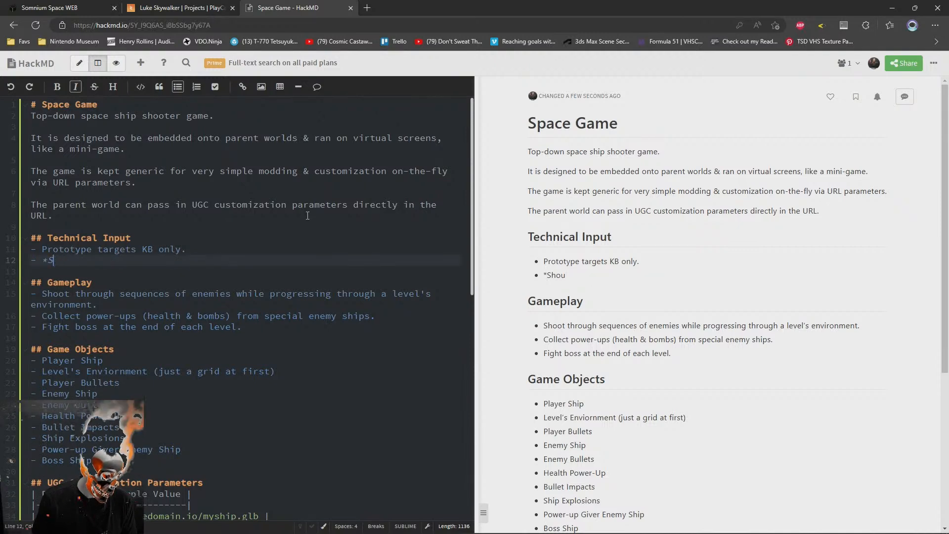
key(BackSpace)
text(*Shoul)
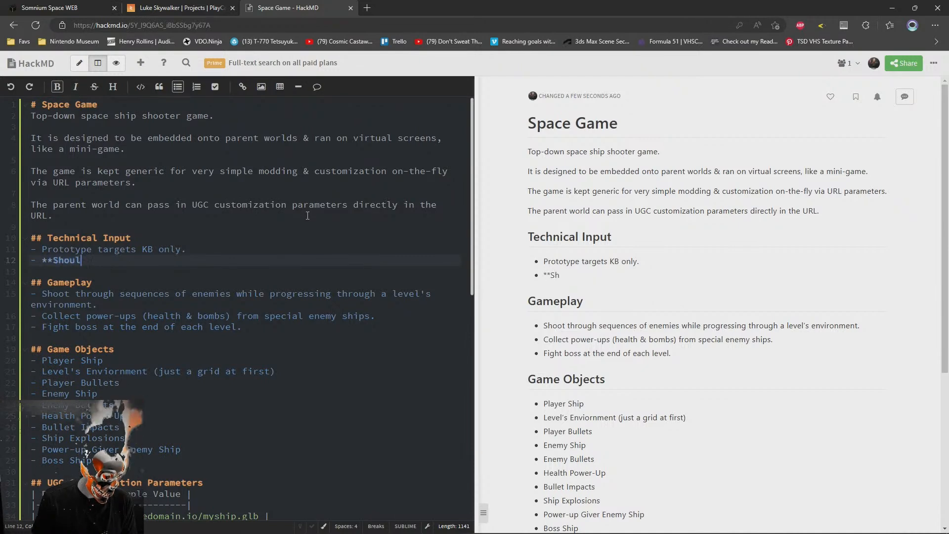
text(d** add touch )
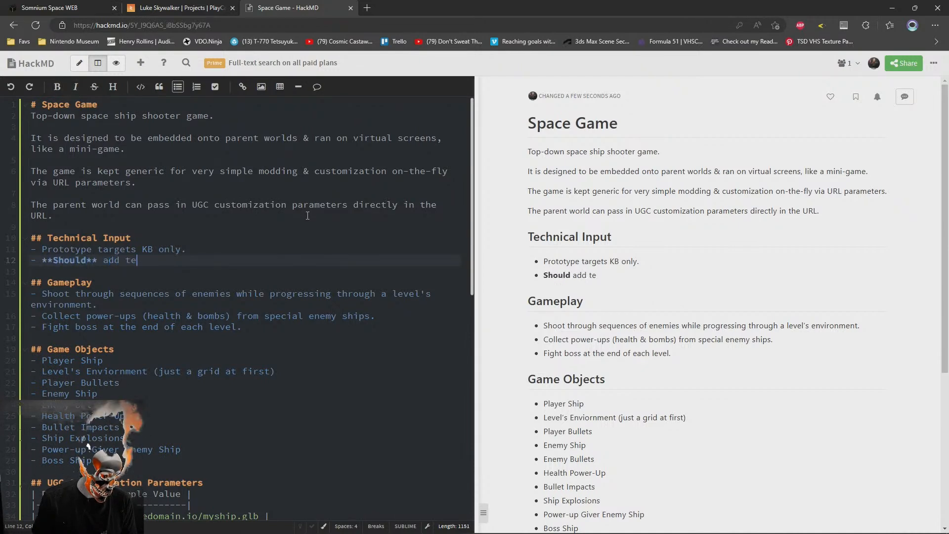
text(contro)
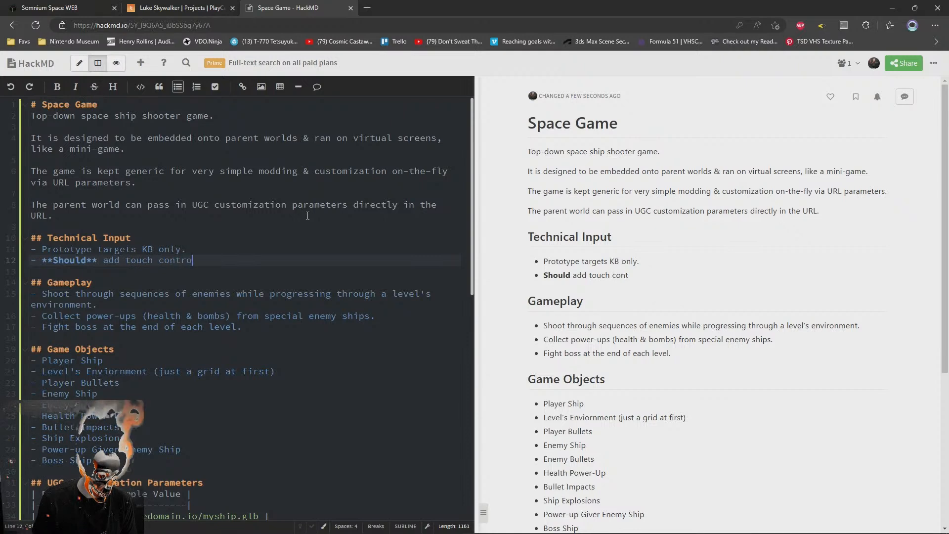
text(ls next.)
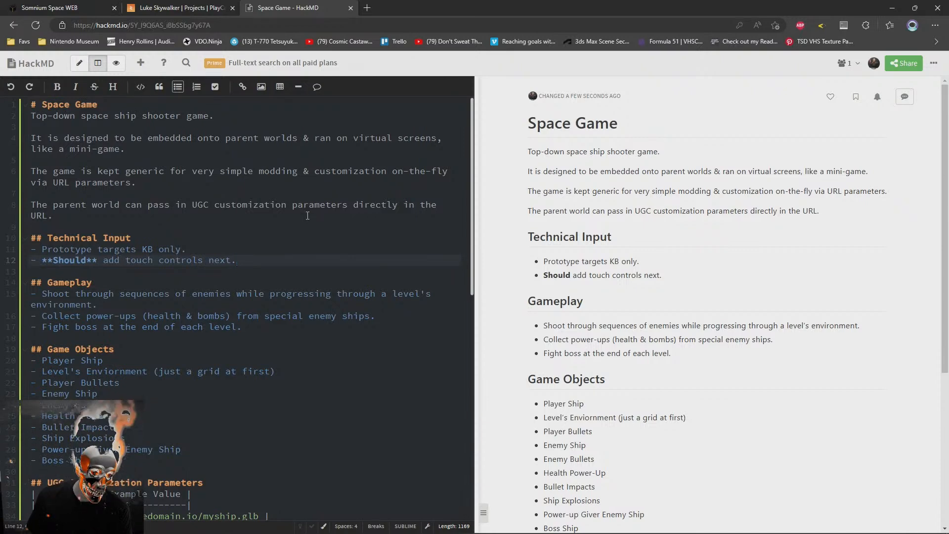
Extend the introductory line under Game Sequence with "sequence", and delete the whole line above the numbered item
key(ctrl+End)
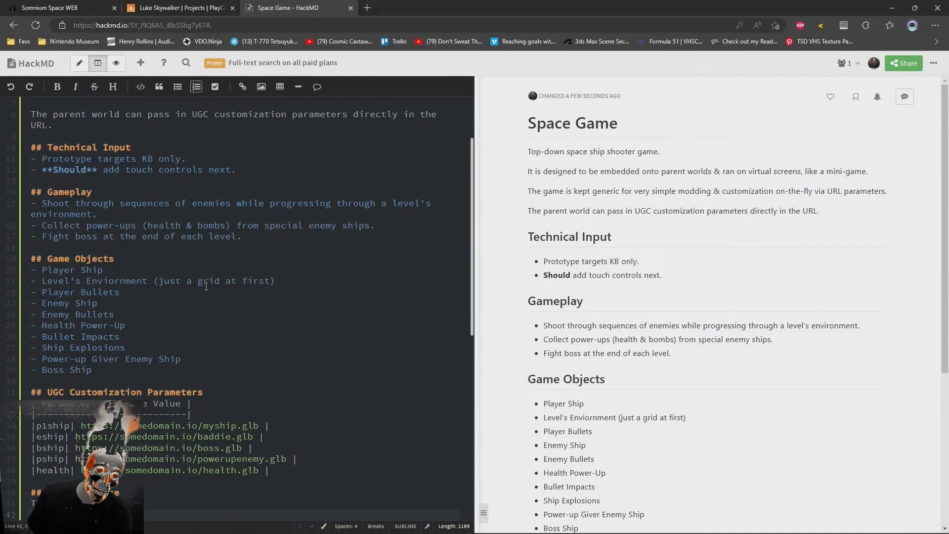
scroll(163, 363, down, 4)
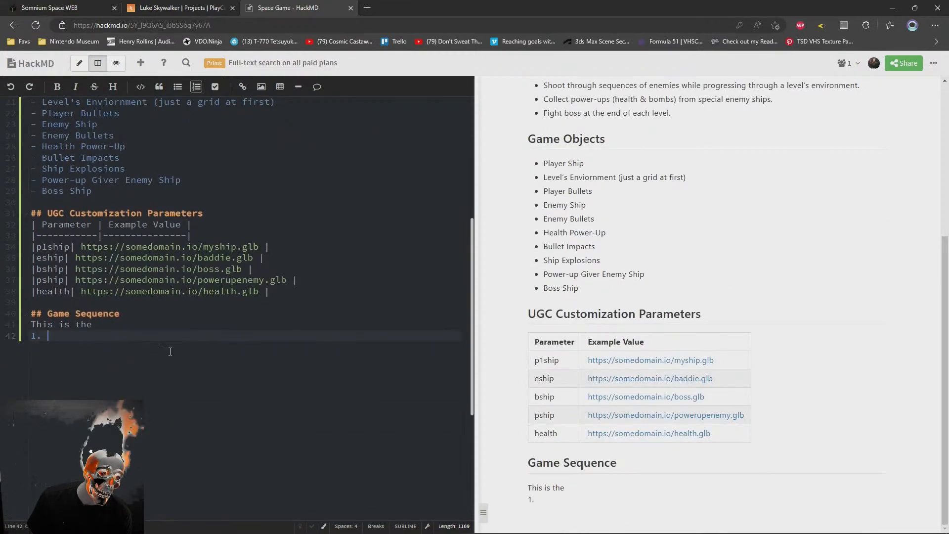
click(117, 324)
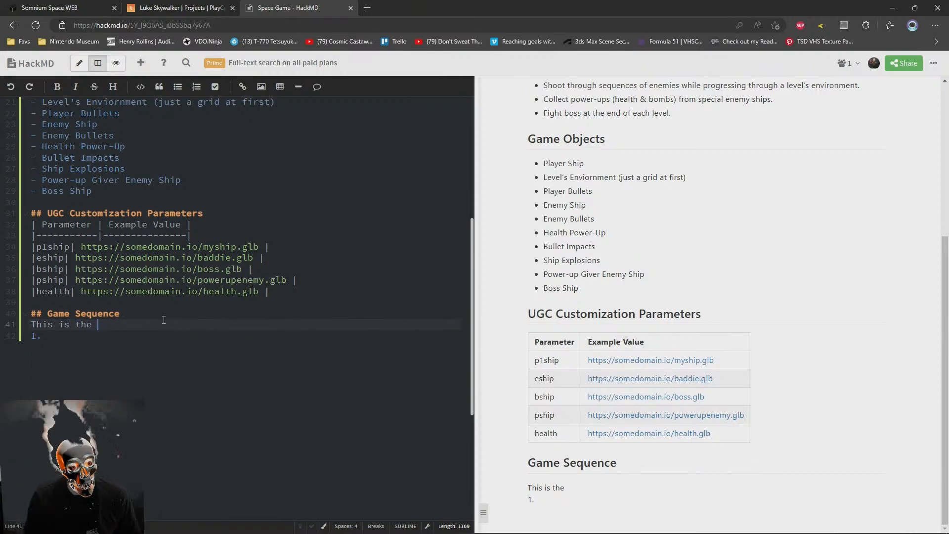
text(sequence)
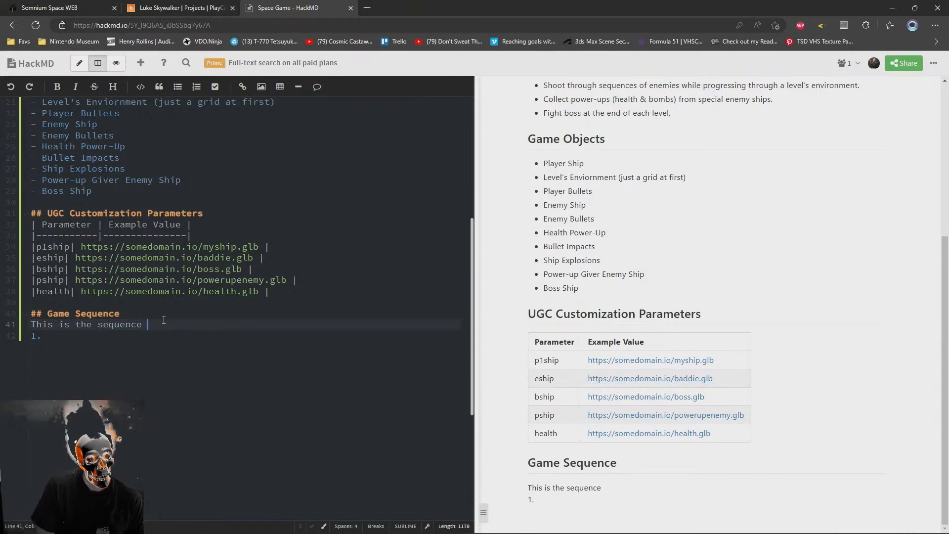
key(shift+Home)
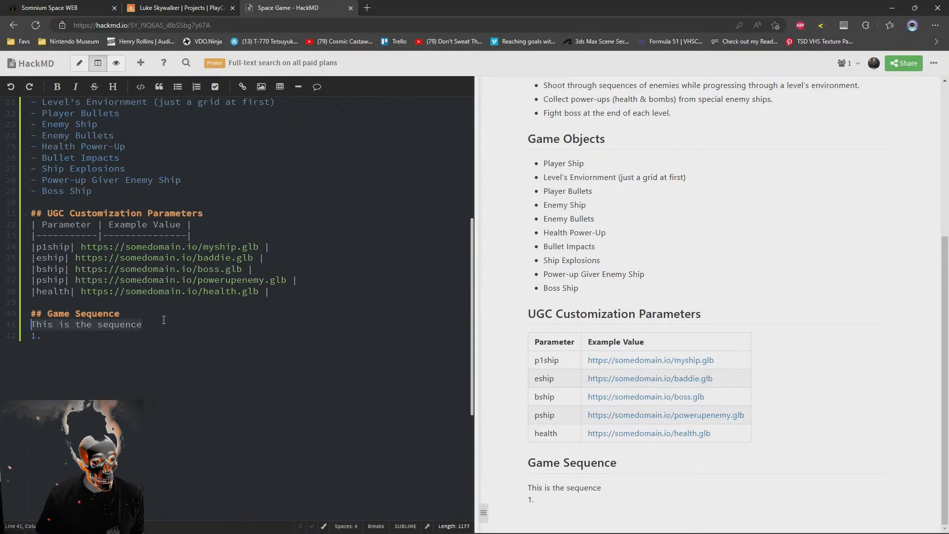
key(BackSpace)
key(Delete)
key(End)
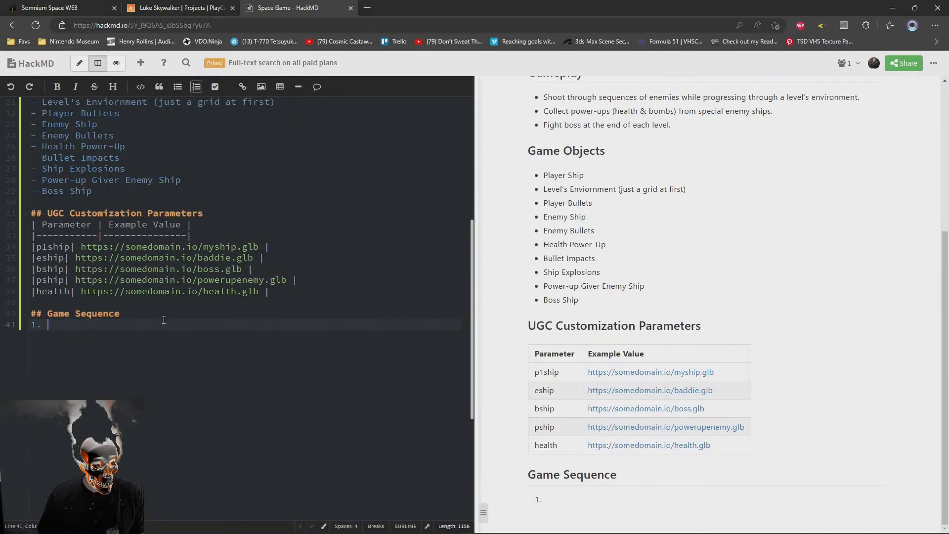
Begin item 1 under Game Sequence with "User walks up to the screen in a parent world &"
text(User )
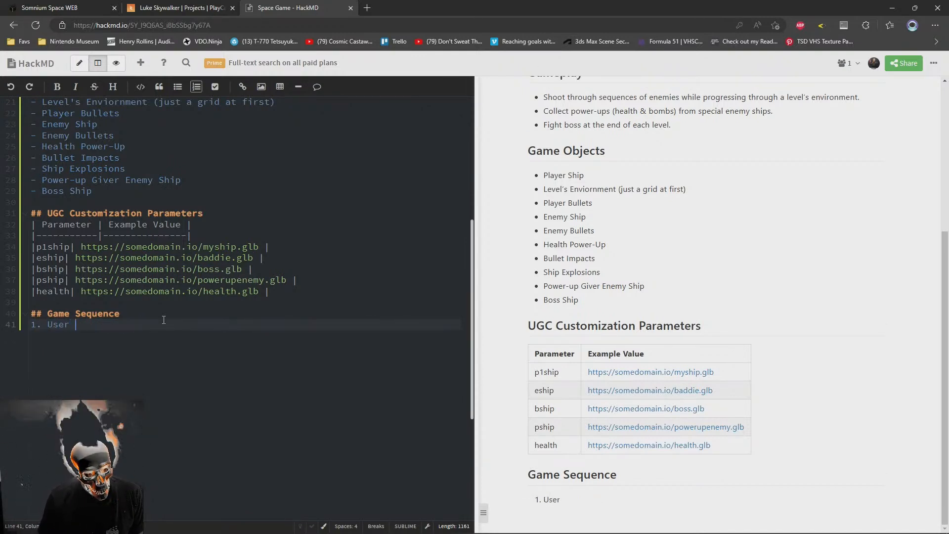
text(walk)
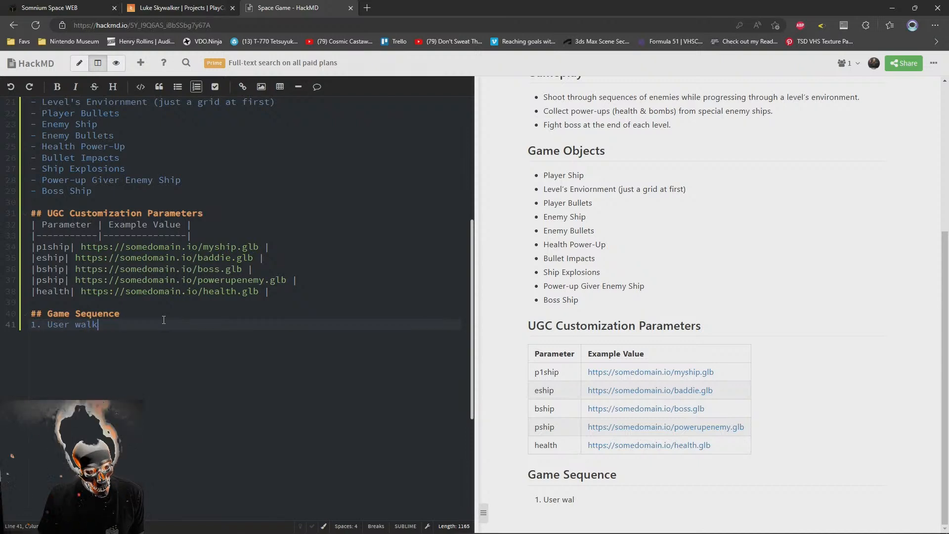
text(s up to the )
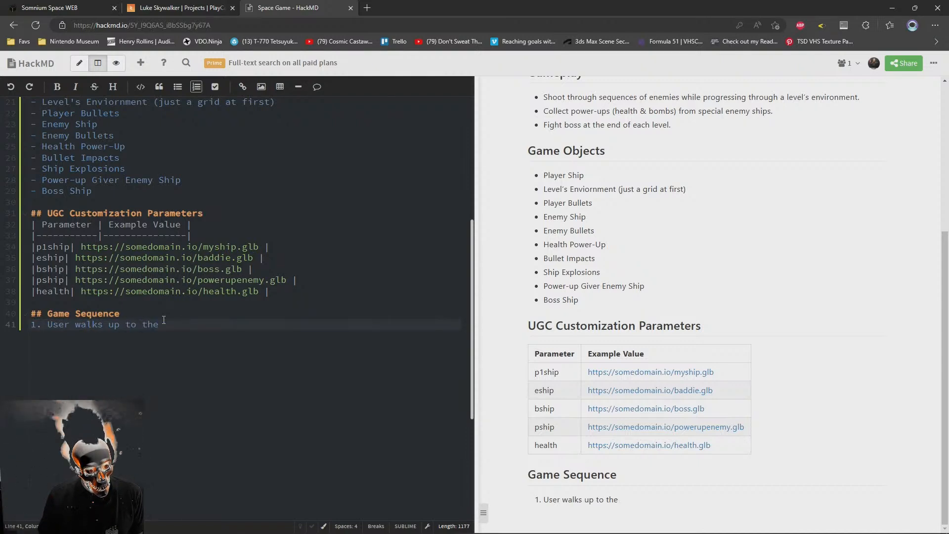
text(screen in a)
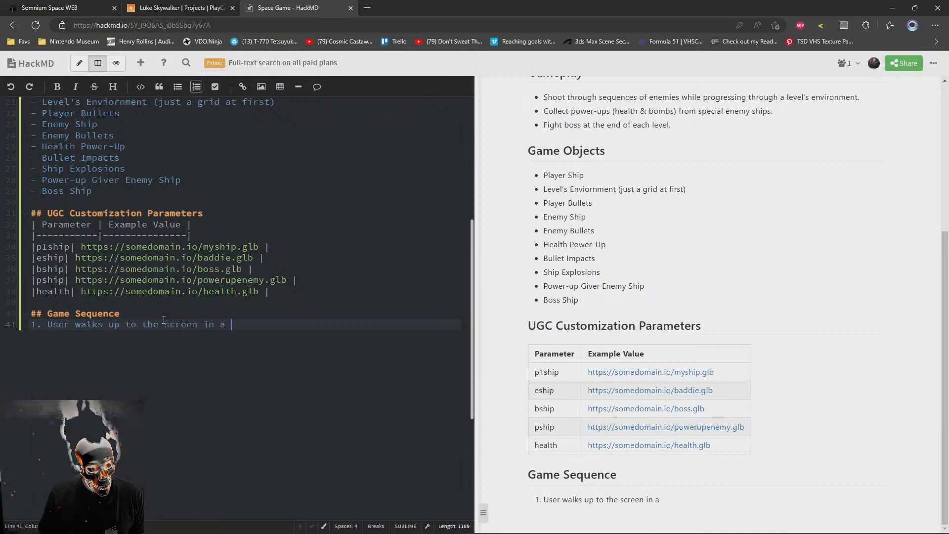
scroll(164, 320, up, 5)
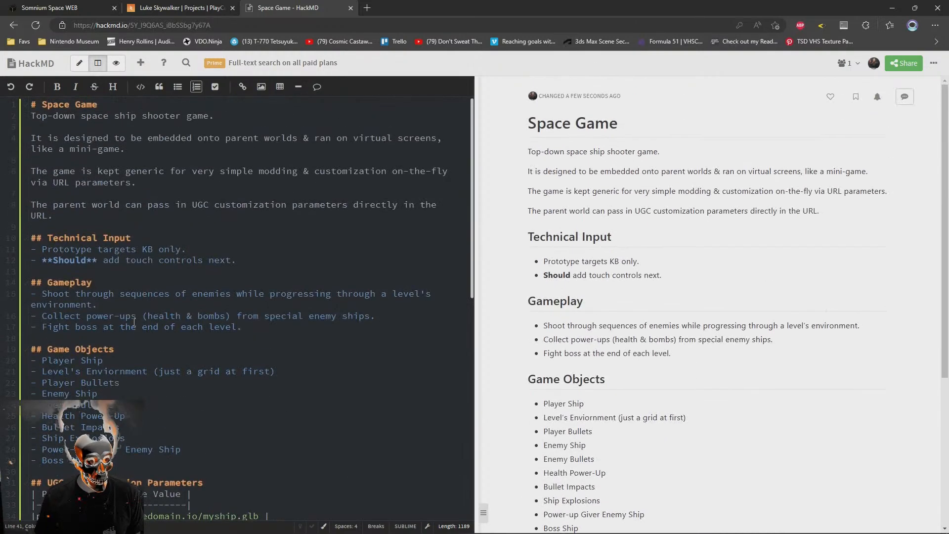
text(parent world & a)
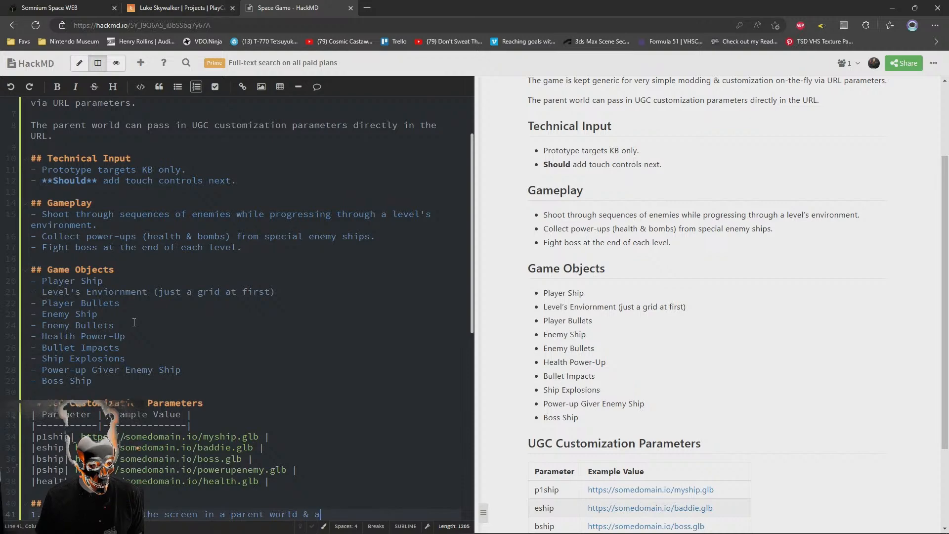
key(BackSpace)
text(clicks)
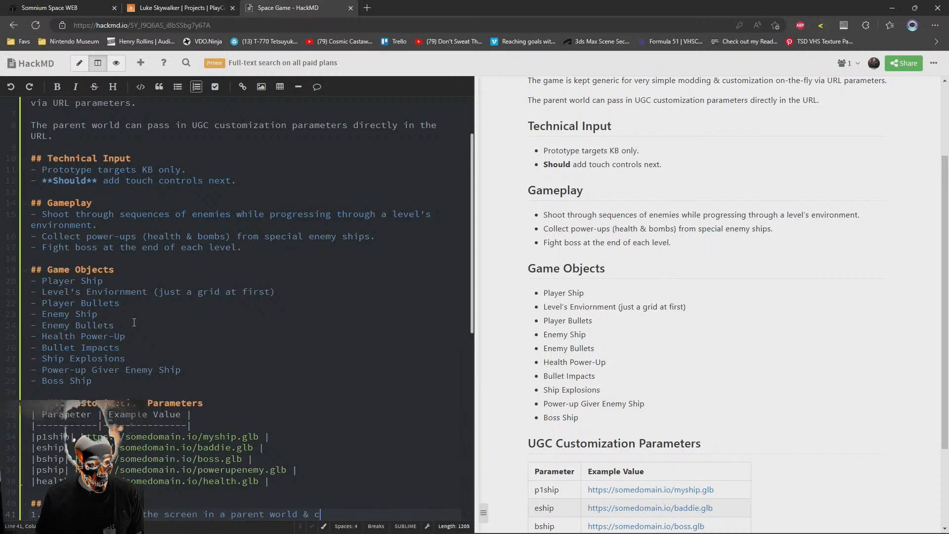
scroll(282, 314, down, 3)
key(BackSpace)
key(BackSpace)
key(BackSpace)
key(BackSpace)
key(BackSpace)
key(BackSpace)
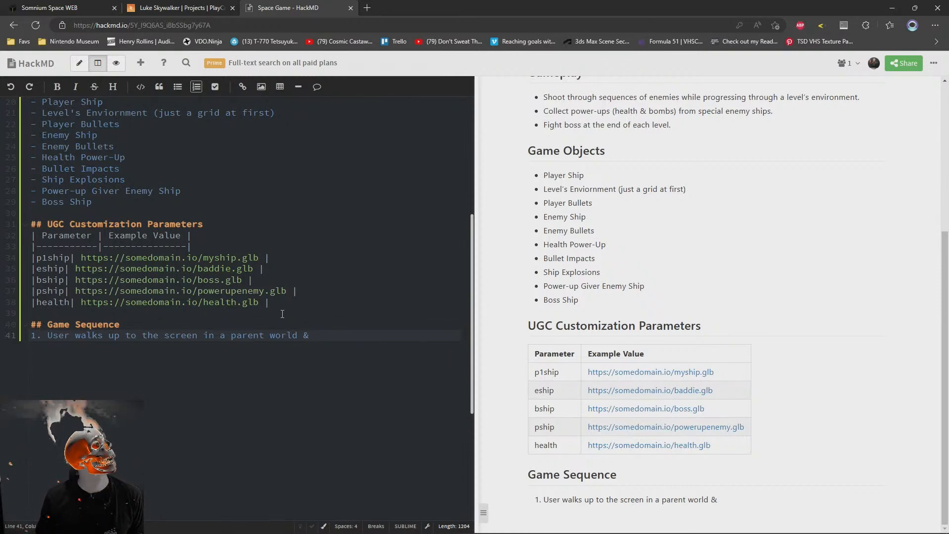
Finish Game Sequence item 1 with "interacts with it." and start a second numbered item
text(clic)
key(BackSpace)
key(BackSpace)
key(BackSpace)
key(BackSpace)
text(in)
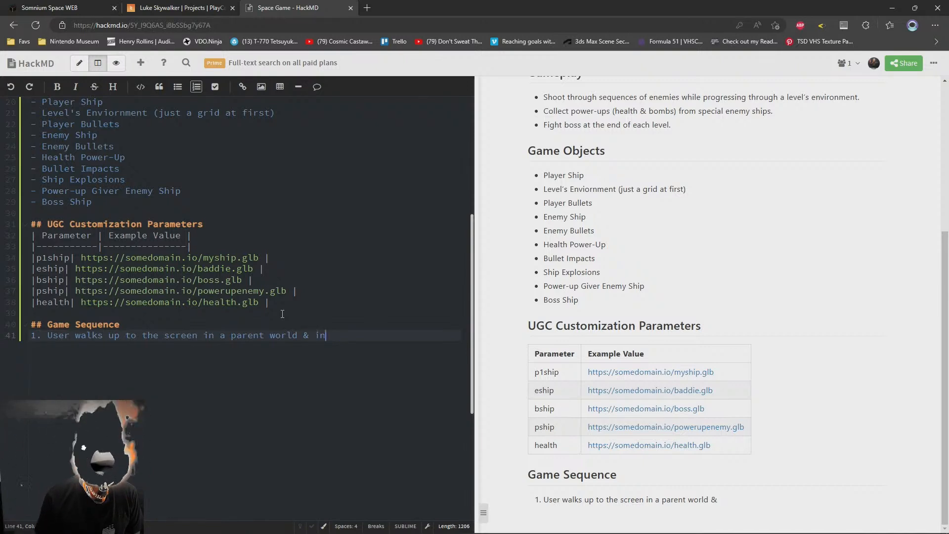
text(tearfac)
key(BackSpace)
key(BackSpace)
key(BackSpace)
key(BackSpace)
key(BackSpace)
key(BackSpace)
key(BackSpace)
key(BackSpace)
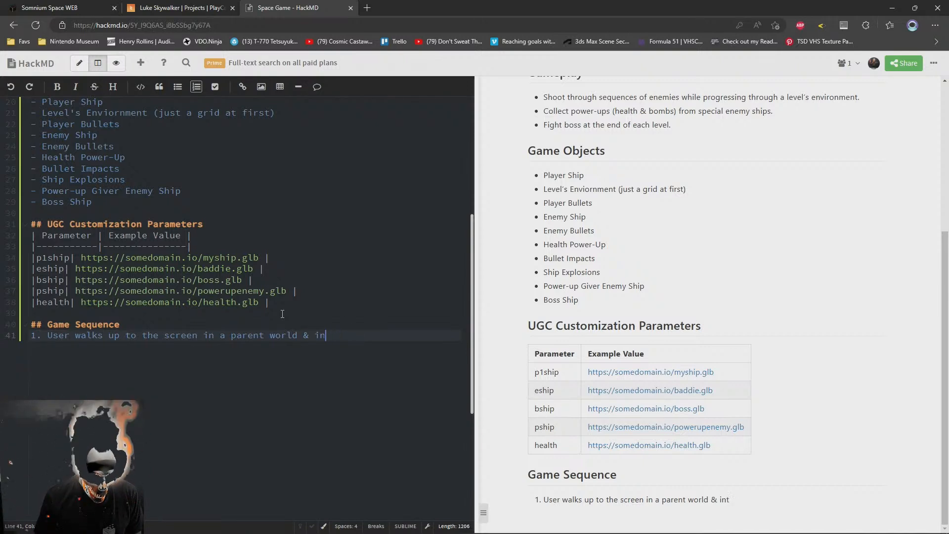
text(ntearact)
key(BackSpace)
key(BackSpace)
key(BackSpace)
key(BackSpace)
key(BackSpace)
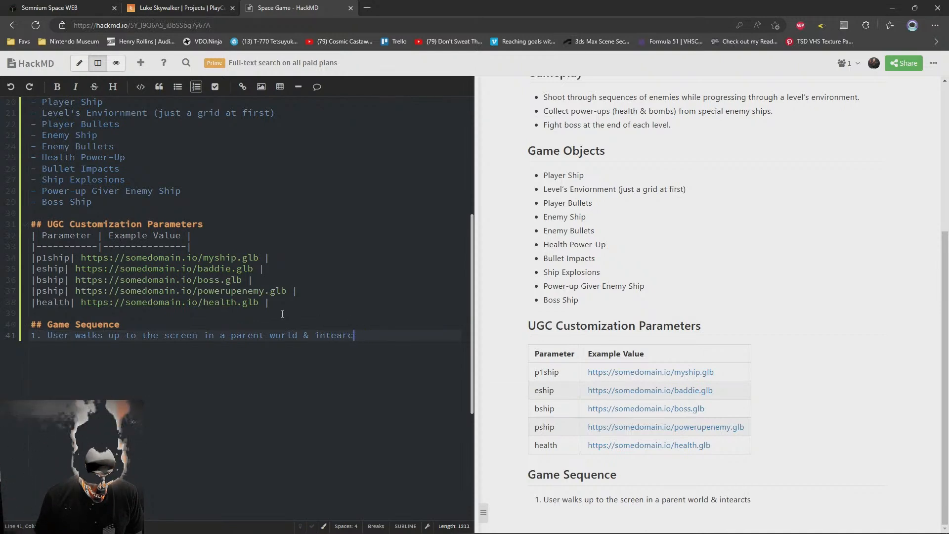
text(racts )
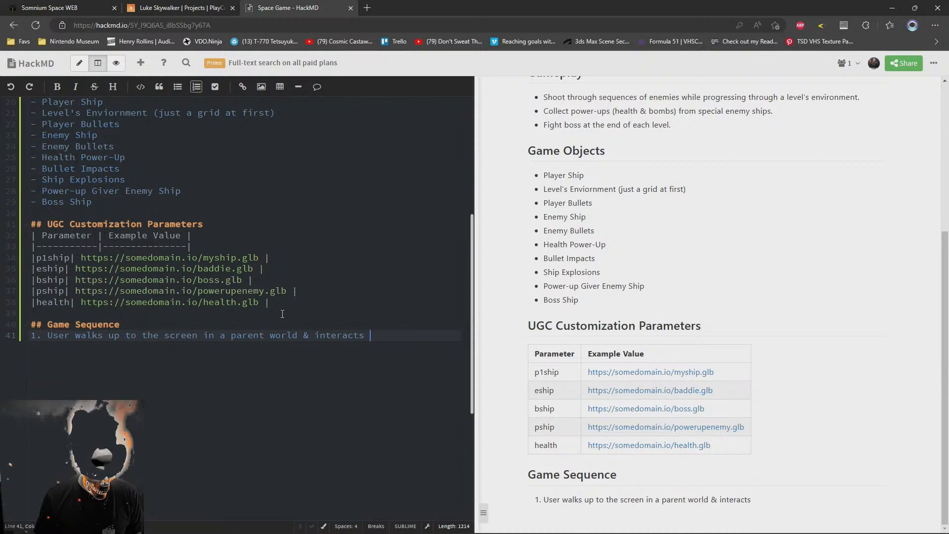
text(with it)
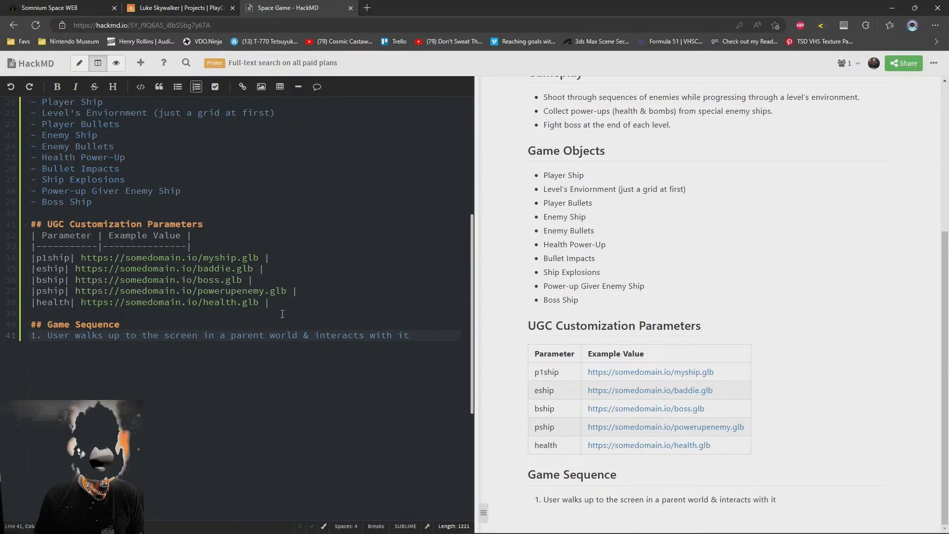
text(.)
key(Return)
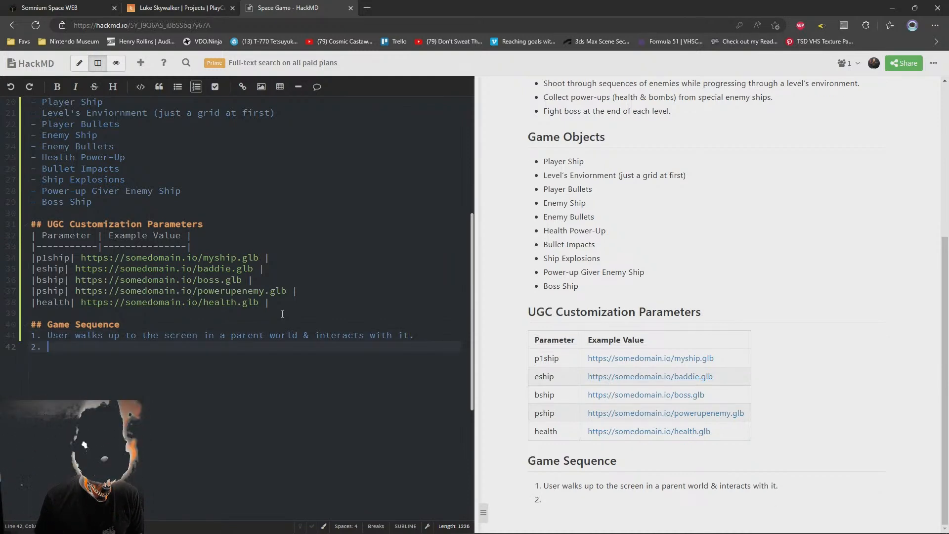
Insert "game's virtual" before "screen" in Game Sequence item 1
click(160, 335)
text(game's )
text(virtual)
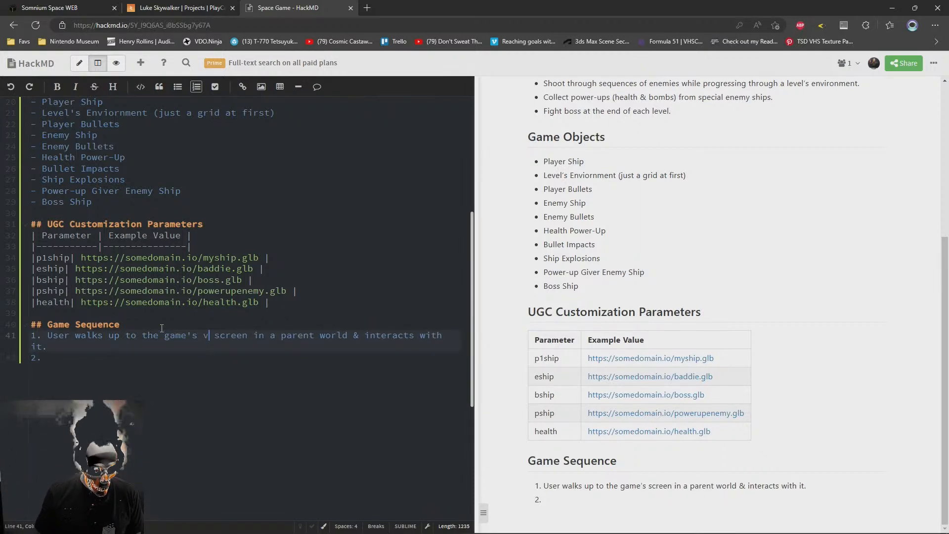
key(Down)
key(Down)
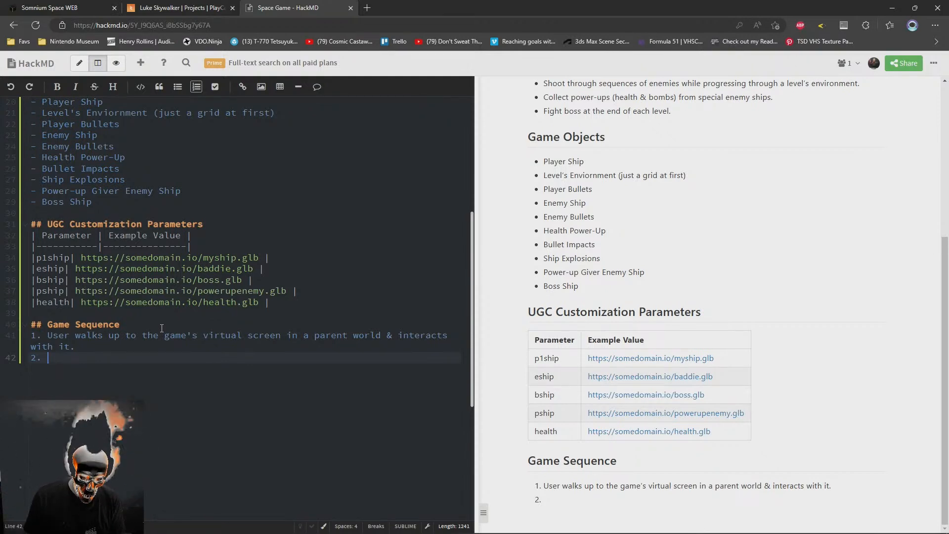
text(ading screen k)
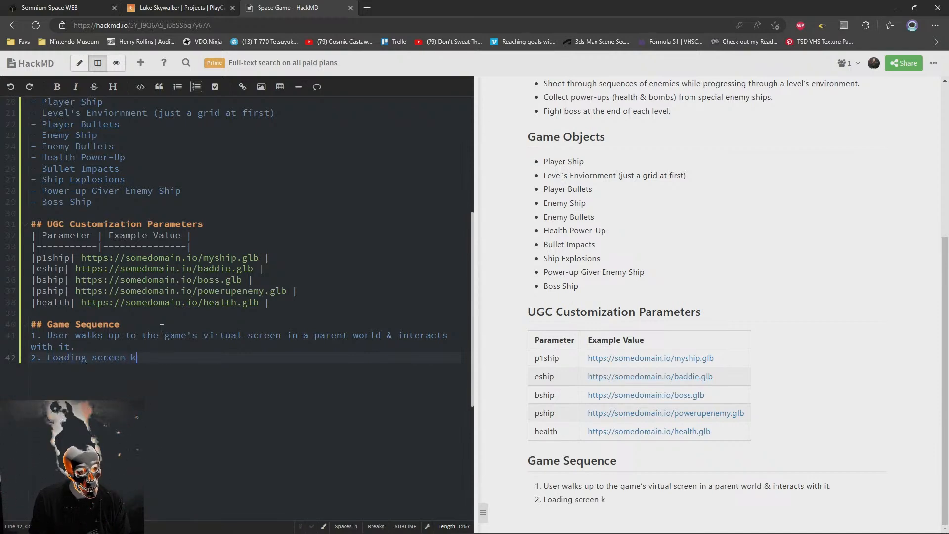
key(BackSpace)
key(BackSpace)
key(BackSpace)
key(BackSpace)
key(BackSpace)
key(BackSpace)
key(BackSpace)
key(BackSpace)
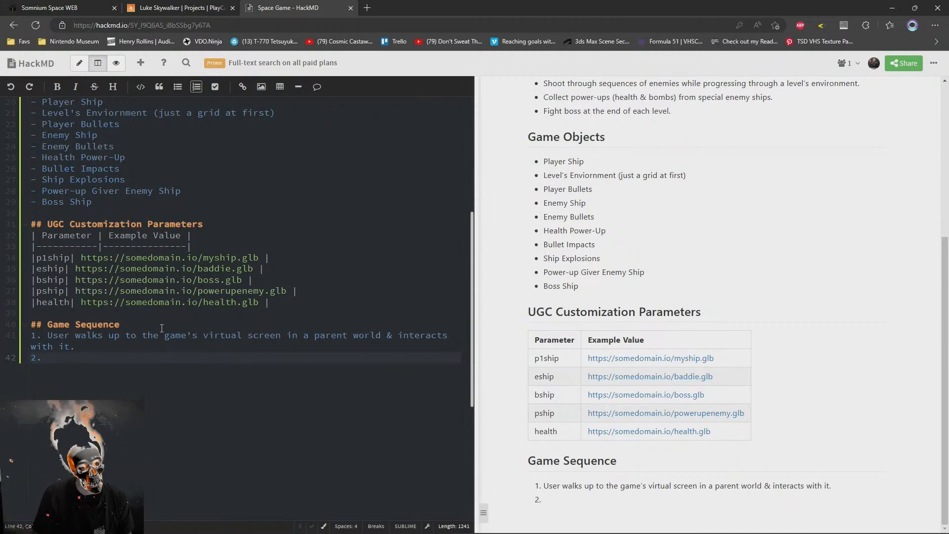
Add the bullet "Attract Screen" after "Boss Ship" in the Game Objects list
scroll(144, 285, up, 3)
click(139, 381)
key(Return)
text(Attrack)
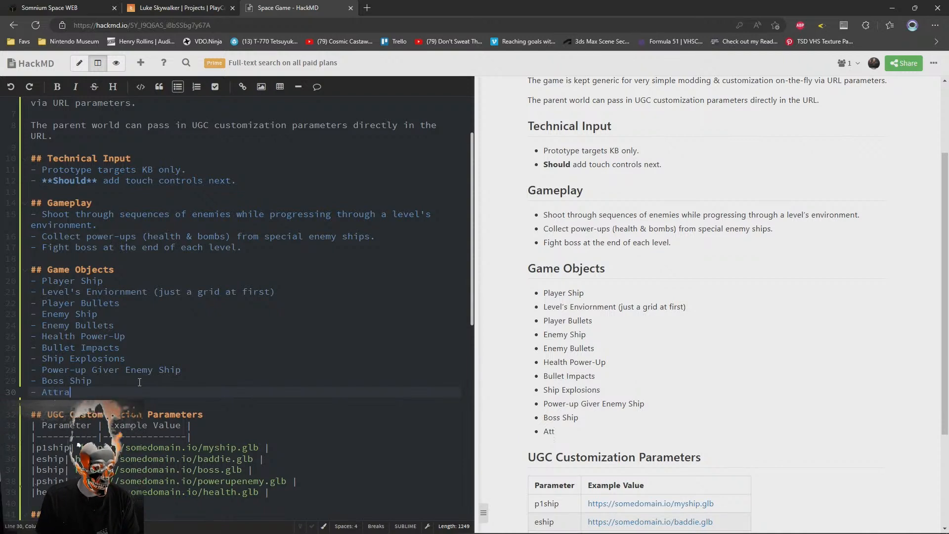
key(BackSpace)
key(BackSpace)
key(BackSpace)
key(BackSpace)
key(BackSpace)
key(BackSpace)
key(BackSpace)
text(Attract Screen)
Write Game Sequence item 2 as "The PRESS START attract screen is shown." and start a third item
key(ctrl+End)
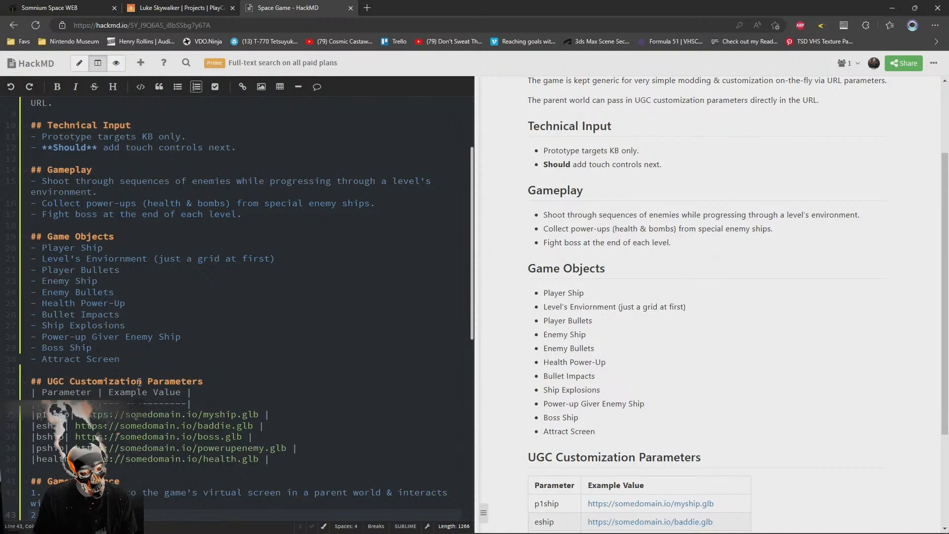
text(act screen is shown.)
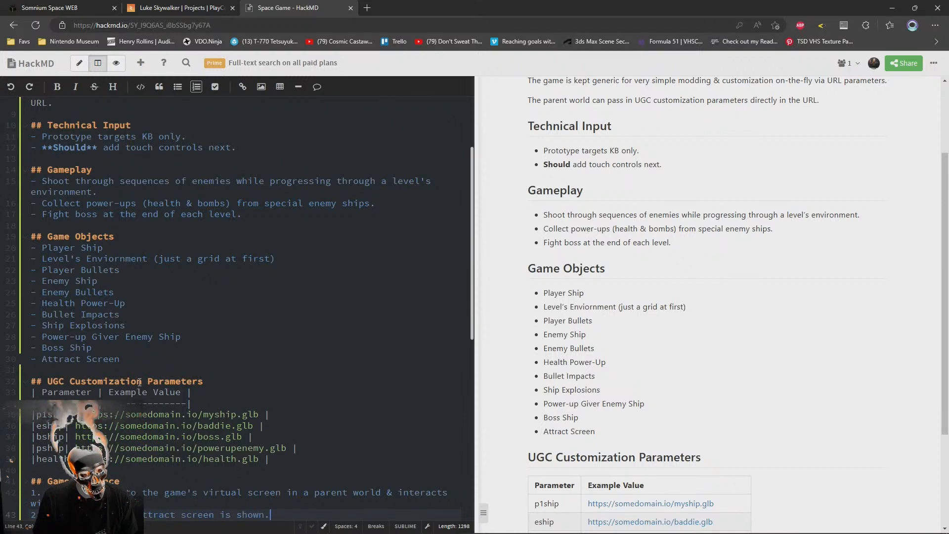
key(Return)
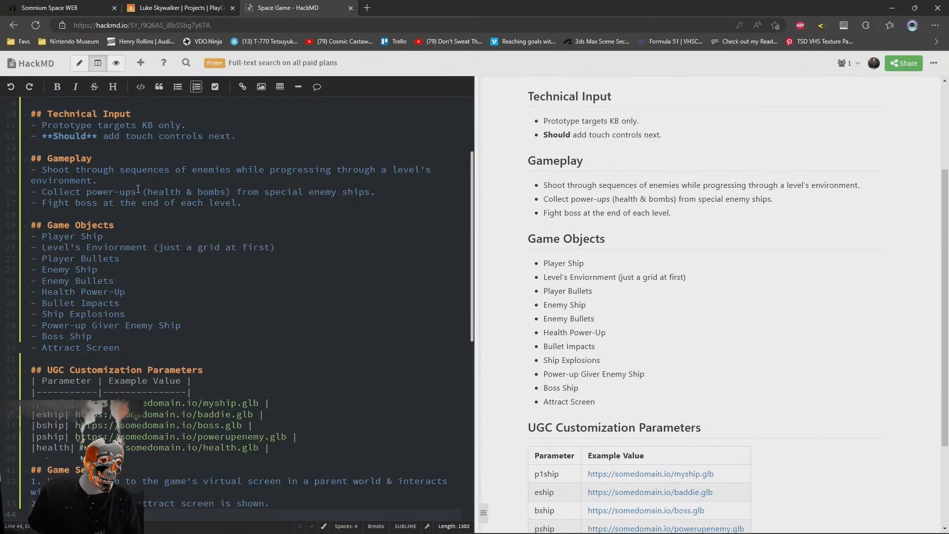
Write Game Sequence item 3 as "Welcome message is displayed & short instructions are given."
scroll(133, 177, down, 6)
scroll(259, 356, up, 5)
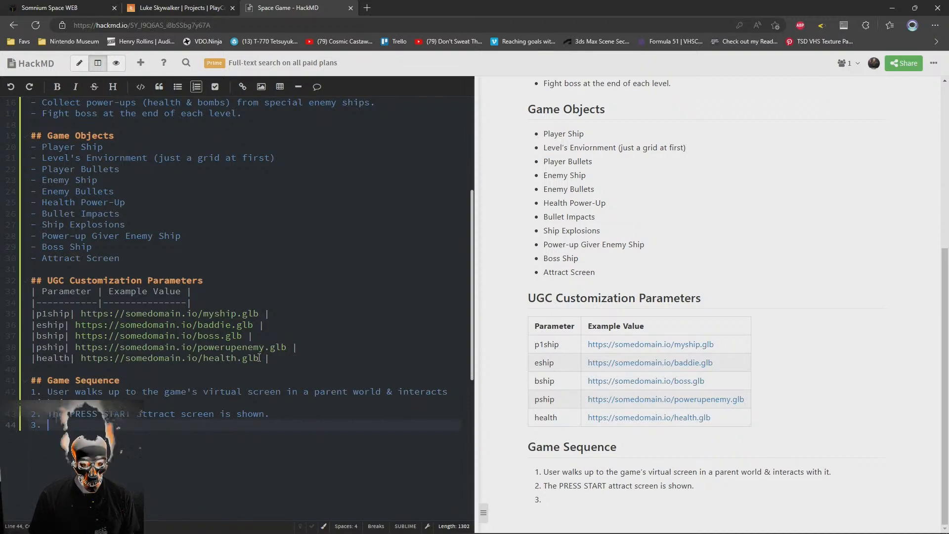
text(Welcome )
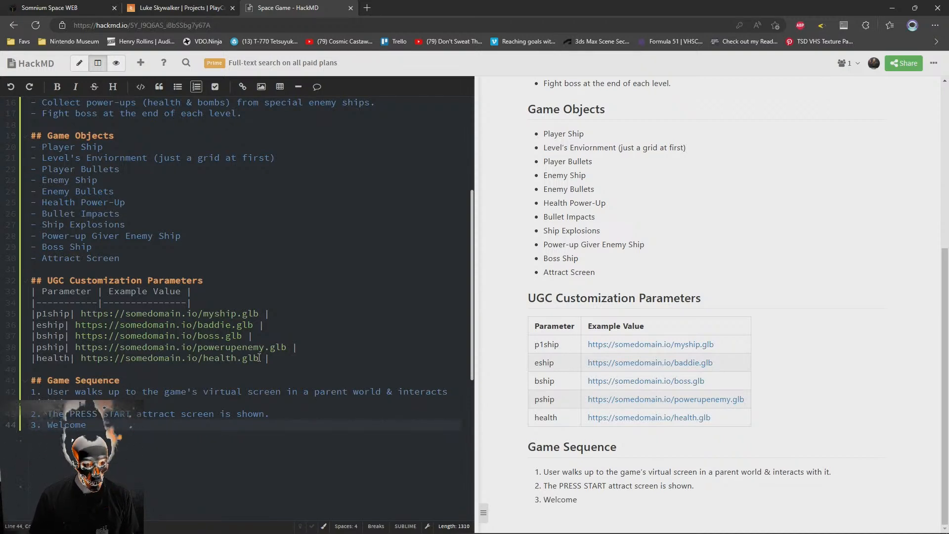
text(message )
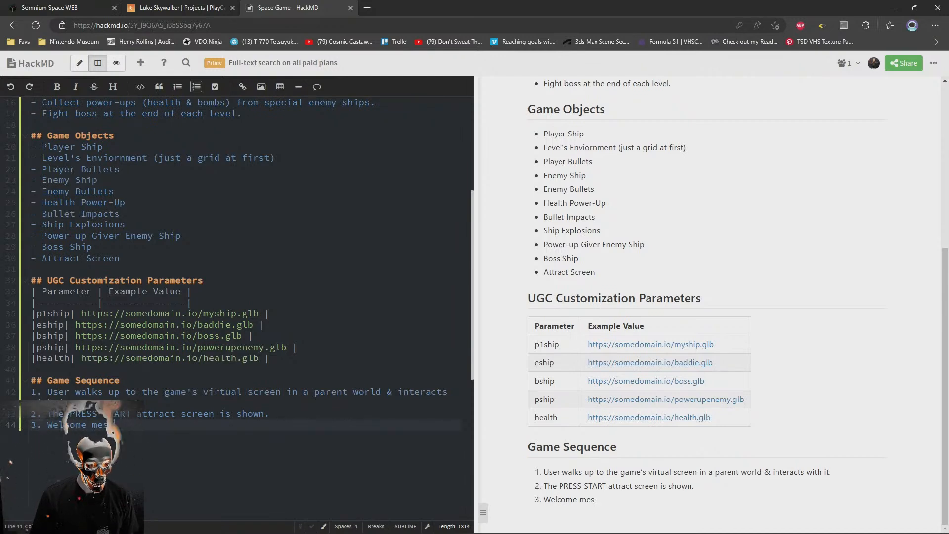
text(is displayed)
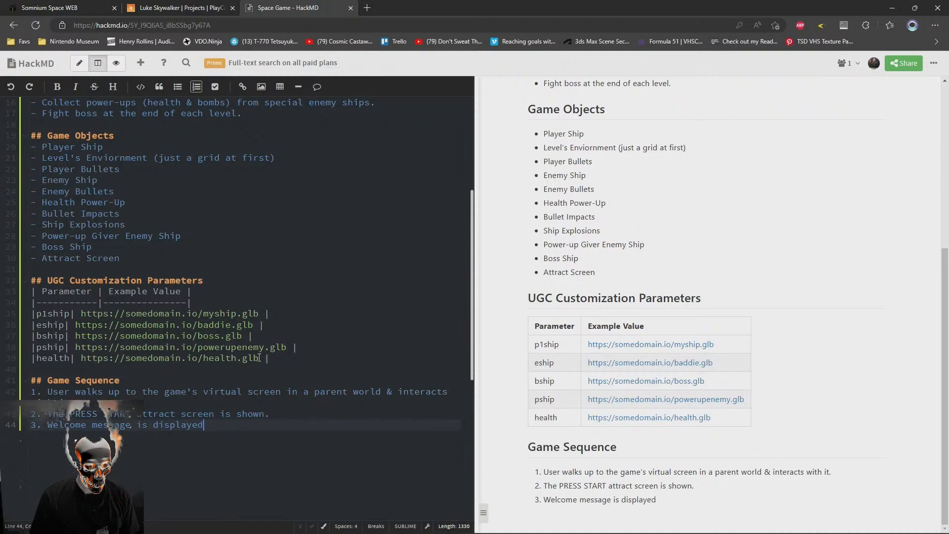
text( & )
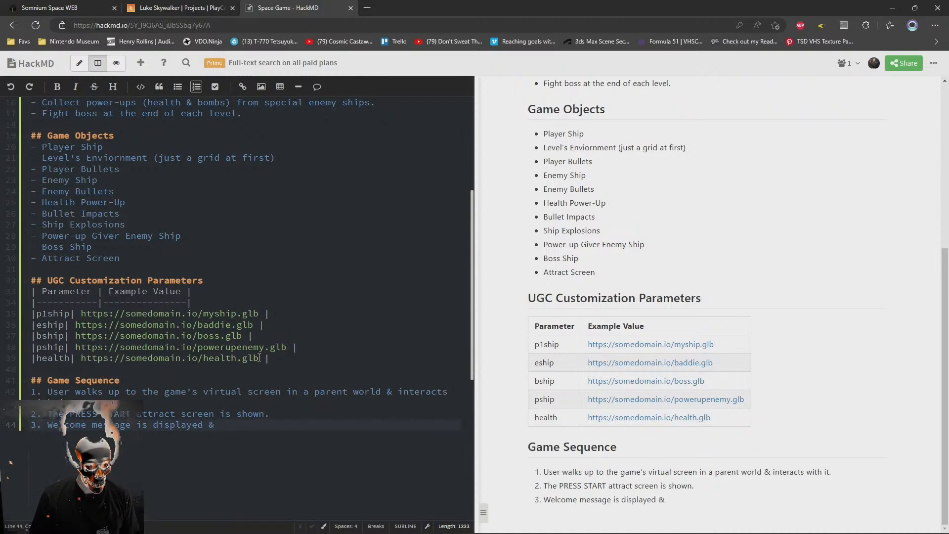
text(short instructions are given.)
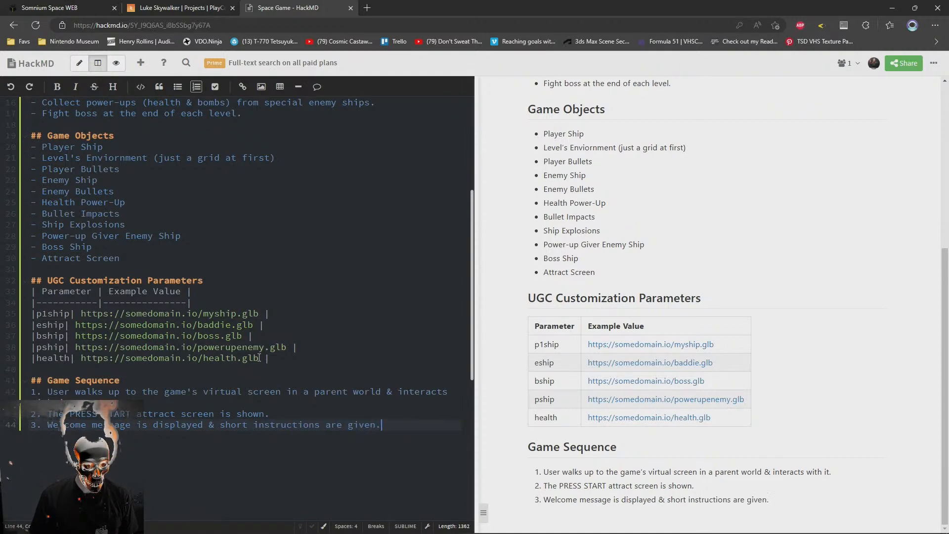
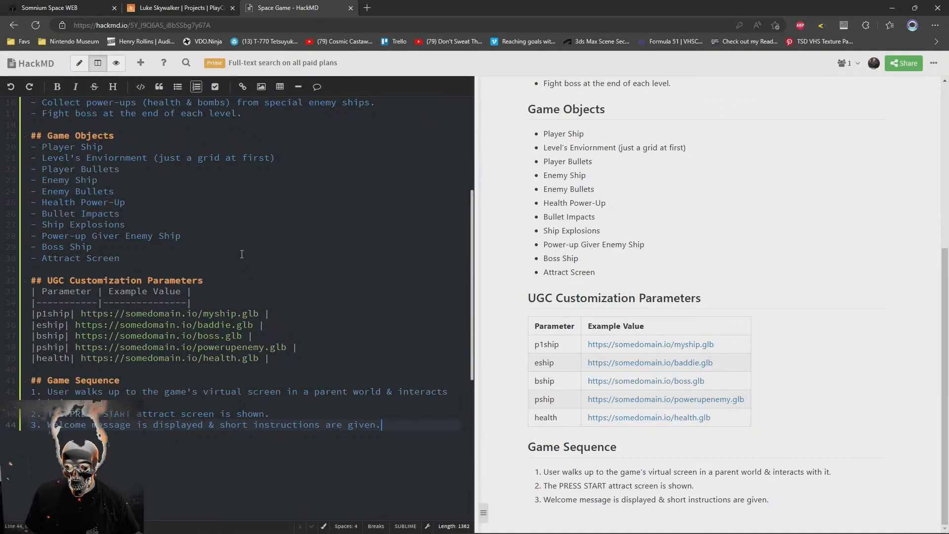
Replace "Welcome" with "Game's wlecome" at the start of Game Sequence item 3
click(148, 250)
click(197, 258)
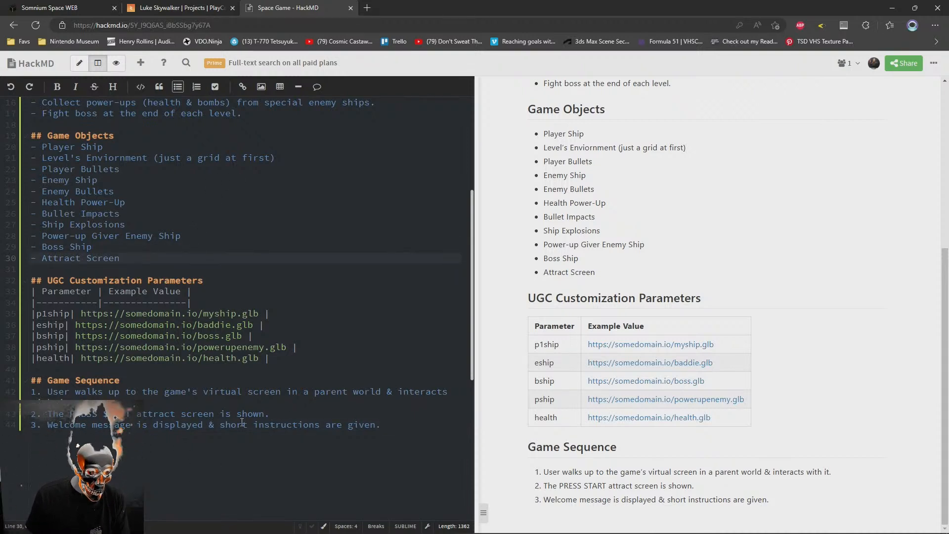
double_click(60, 424)
text(Game's)
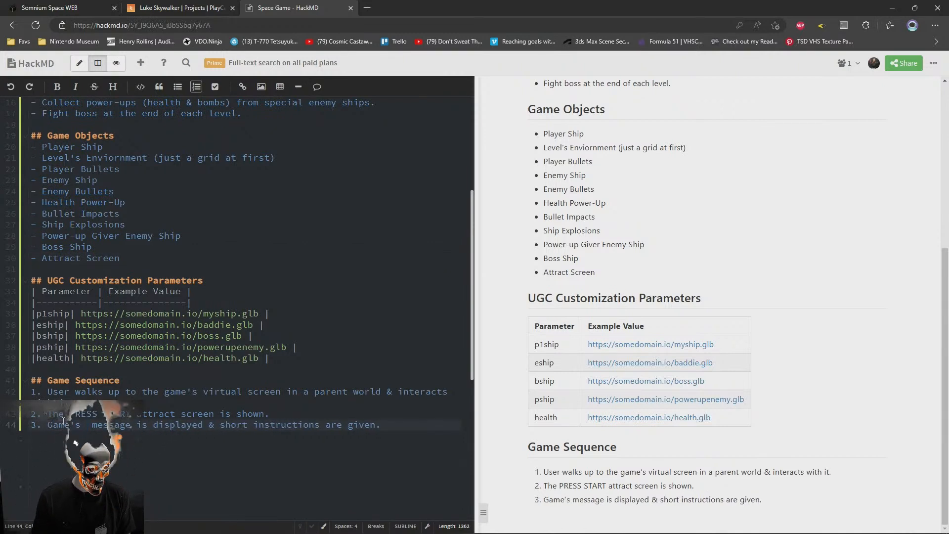
key(BackSpace)
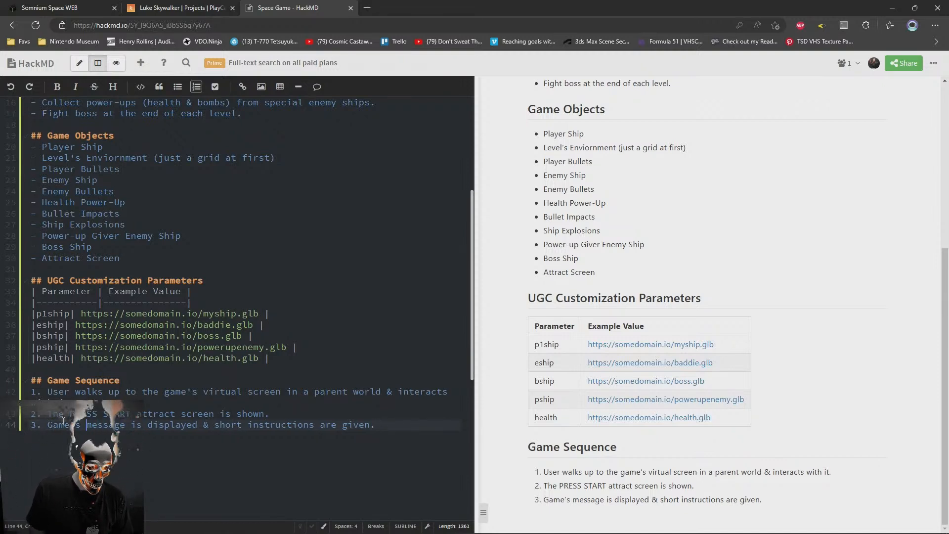
text(o)
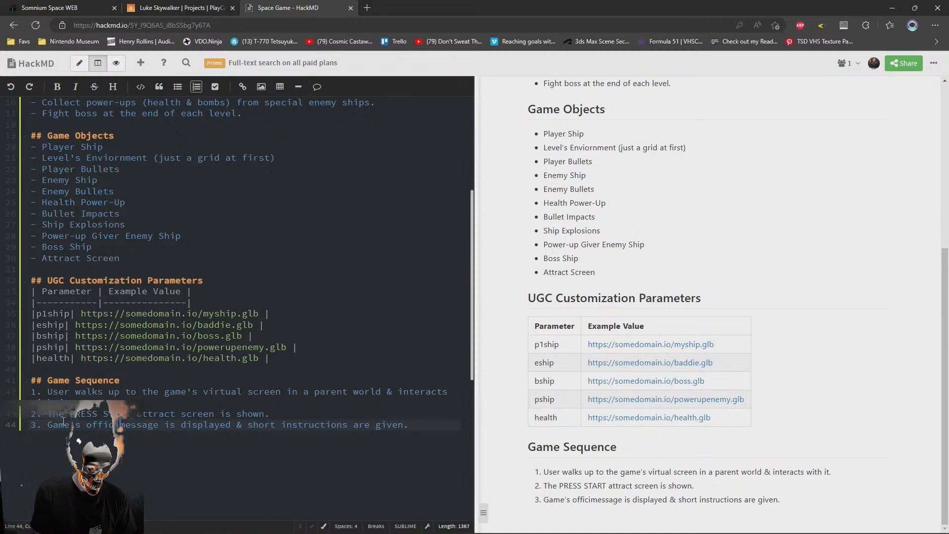
key(BackSpace)
text(wlecome )
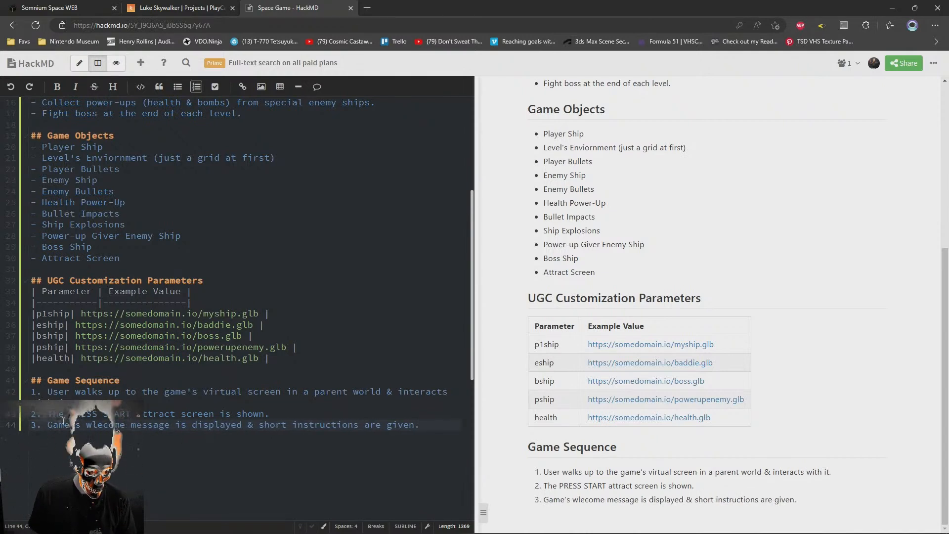
text(, then)
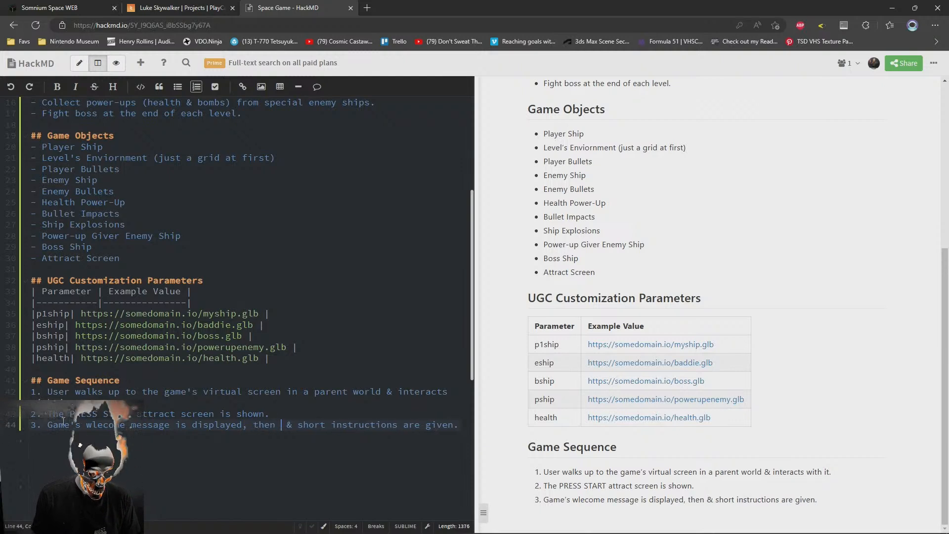
Change the rest of Game Sequence item 3 to "is displayed, then the story text is shown." and start a fourth item
key(Delete)
key(Delete)
key(Delete)
text(the)
key(Delete)
key(Delete)
key(Delete)
key(Delete)
key(Delete)
key(Delete)
key(Delete)
key(Delete)
key(Delete)
key(Delete)
key(Delete)
key(Delete)
key(Delete)
key(Delete)
key(Delete)
key(Delete)
key(Delete)
key(Delete)
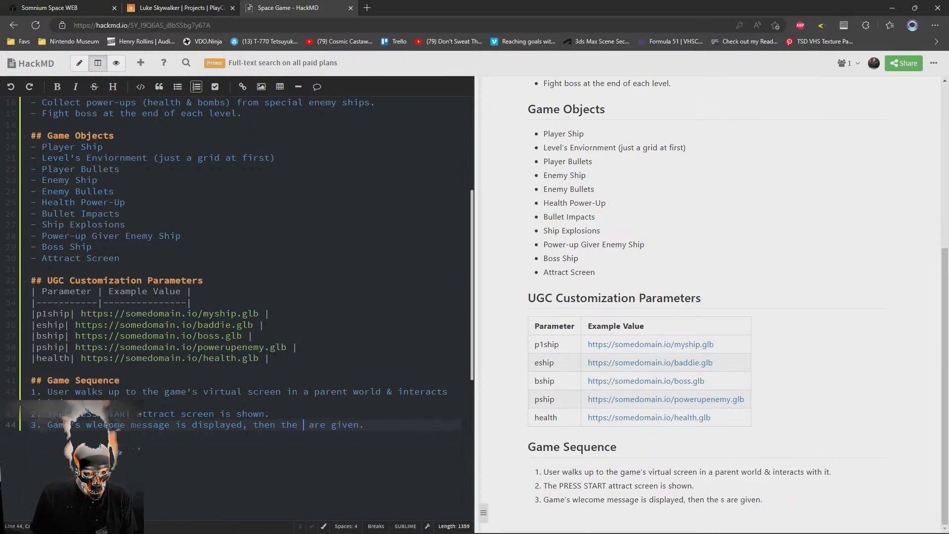
text(story )
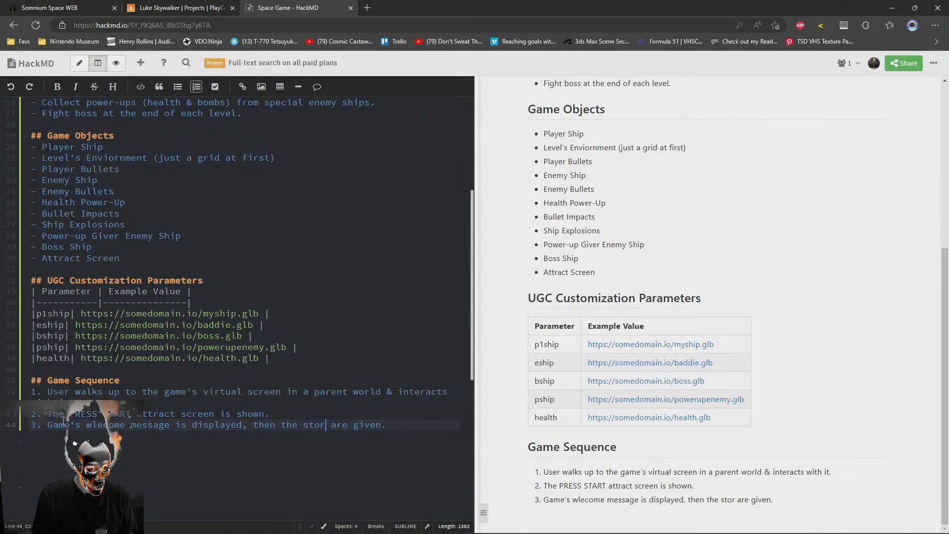
text(text)
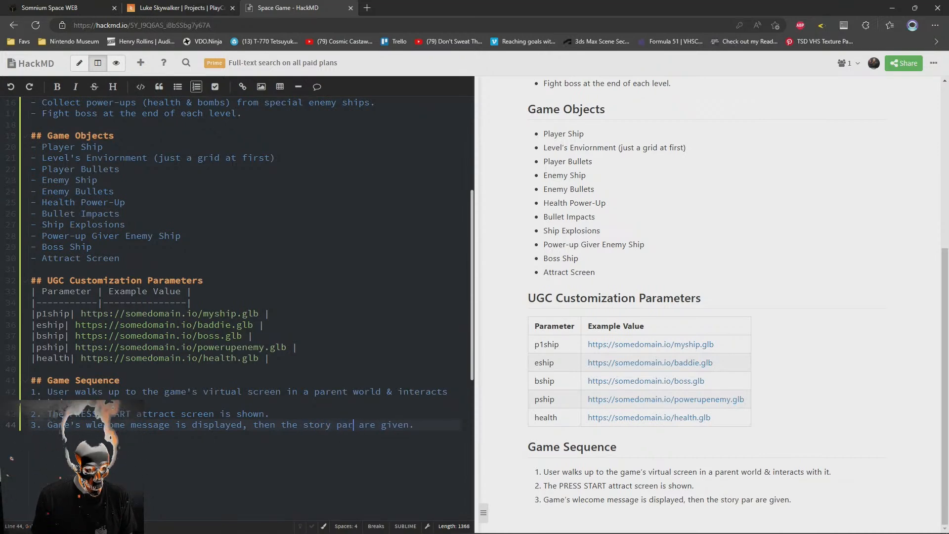
key(Delete)
key(Delete)
key(Delete)
key(Delete)
key(Delete)
key(Delete)
key(Delete)
key(Delete)
key(Delete)
key(Delete)
key(Delete)
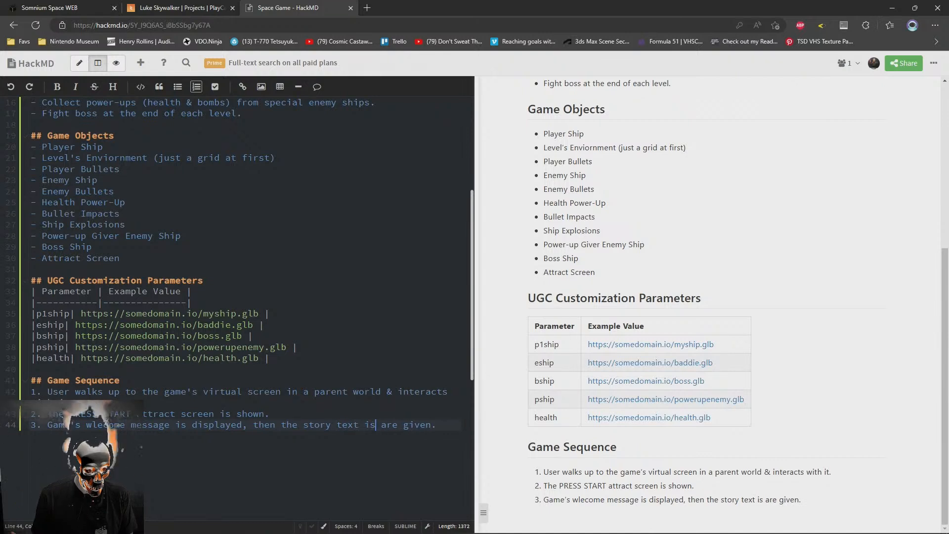
text(is shown)
text(.)
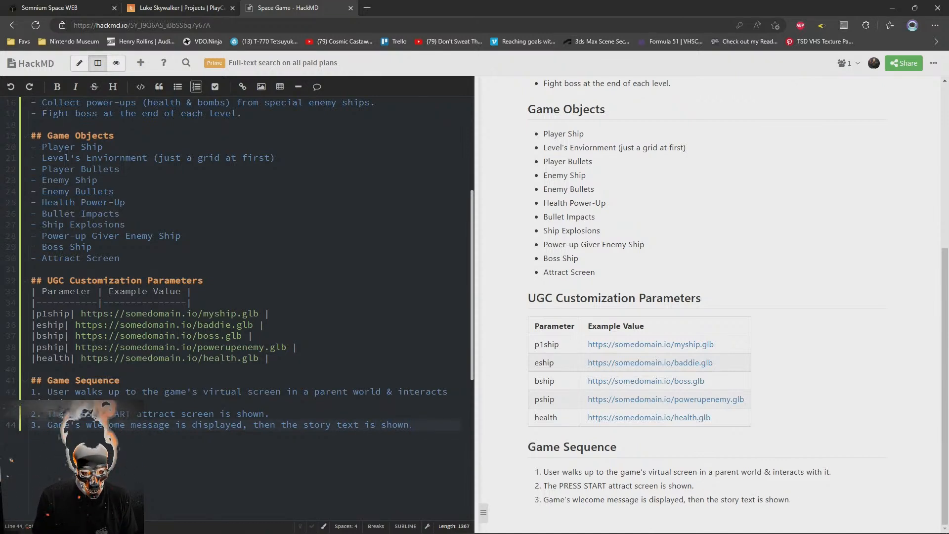
key(Return)
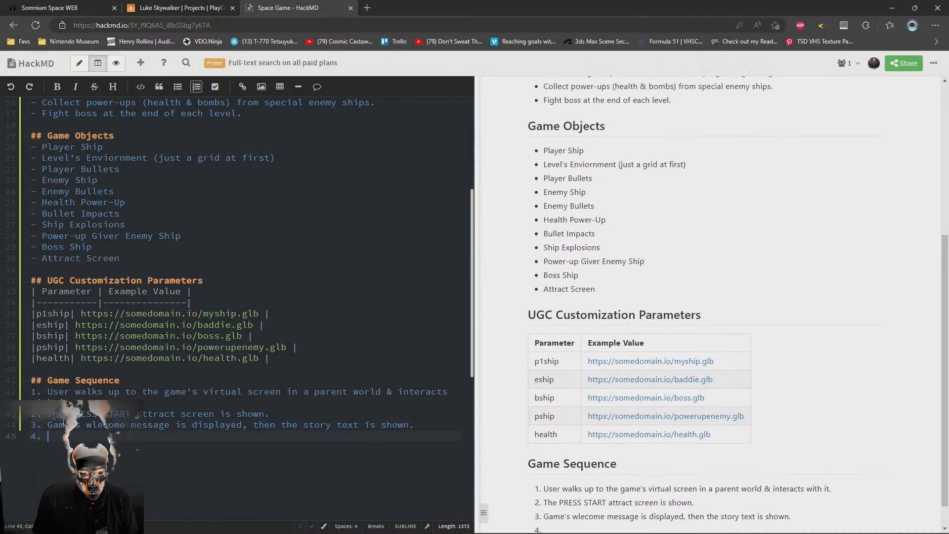
click(141, 257)
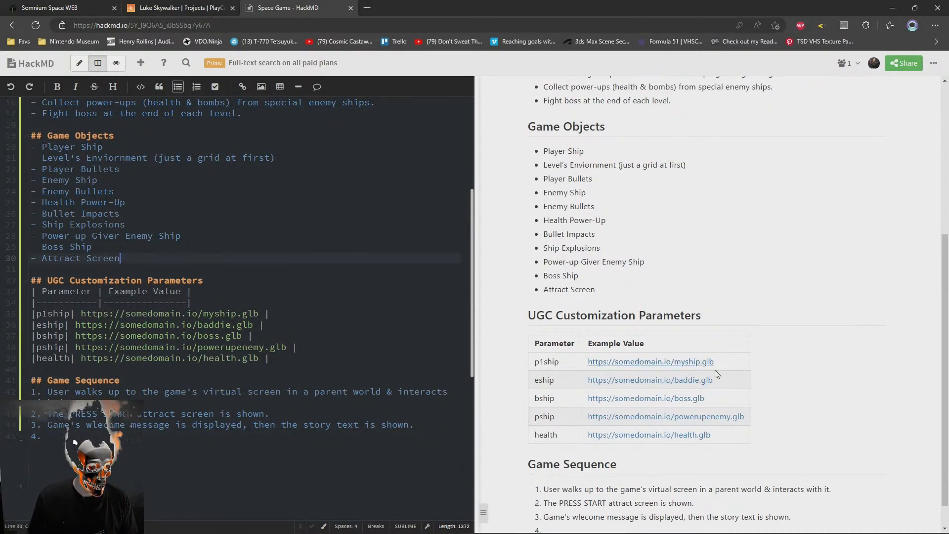
text(()
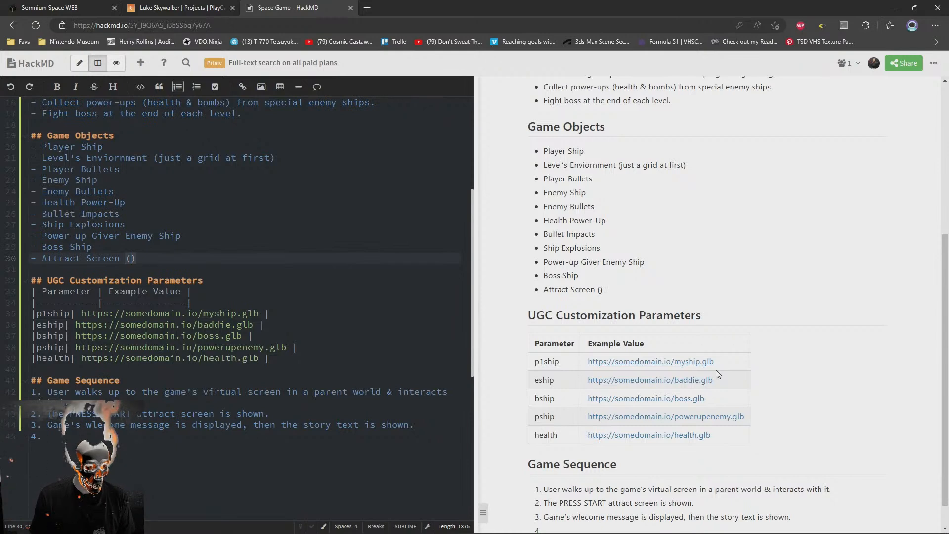
text(Stor)
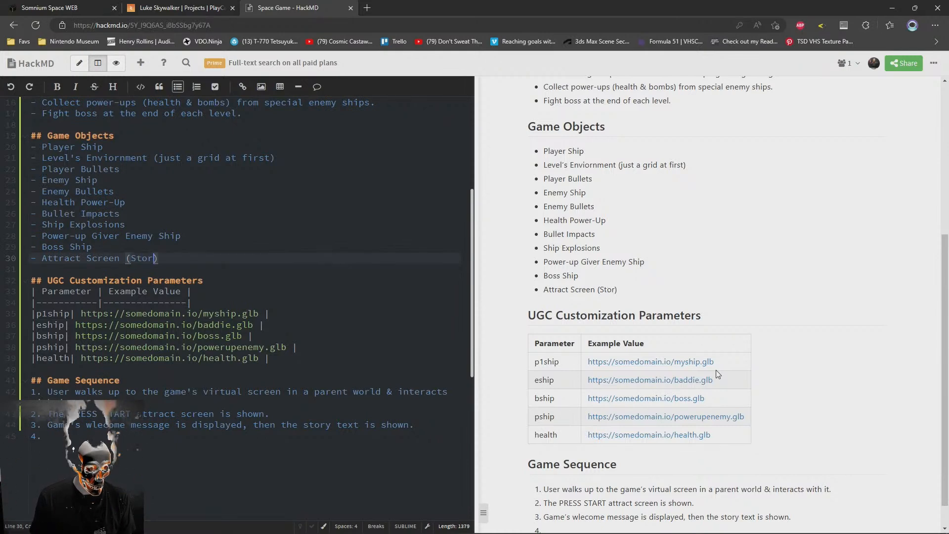
text(y text)
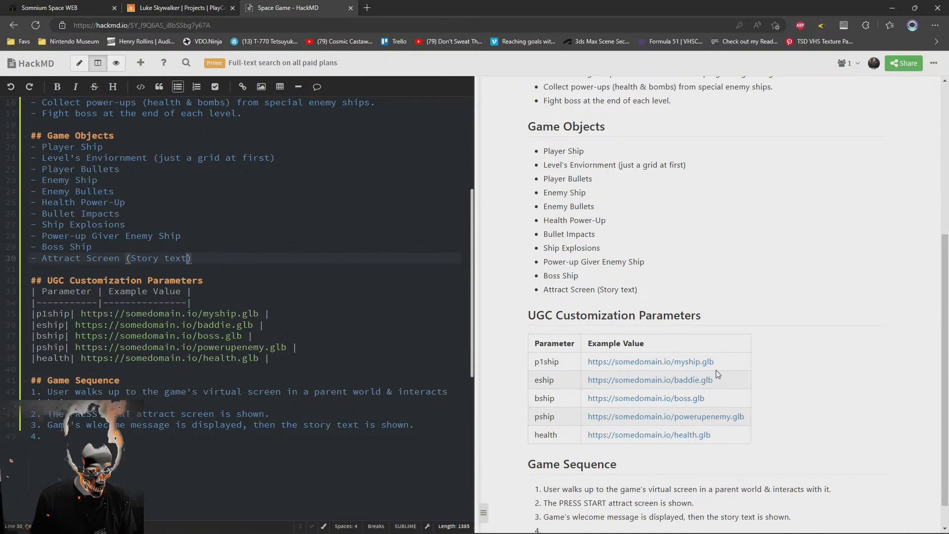
text(.)
key(BackSpace)
key(BackSpace)
key(BackSpace)
key(BackSpace)
key(BackSpace)
key(BackSpace)
key(BackSpace)
key(BackSpace)
key(BackSpace)
key(BackSpace)
key(BackSpace)
key(BackSpace)
key(BackSpace)
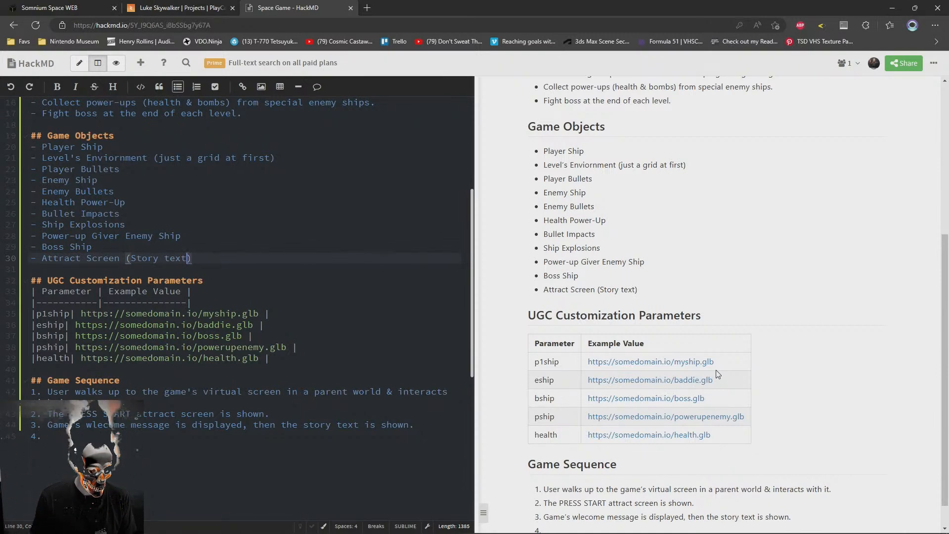
Add the bullet "Welcome Screen (Game Intro + Story Text)" below Attract Screen and replace "wlecome" with "intro" in Game Sequence item 3
key(Return)
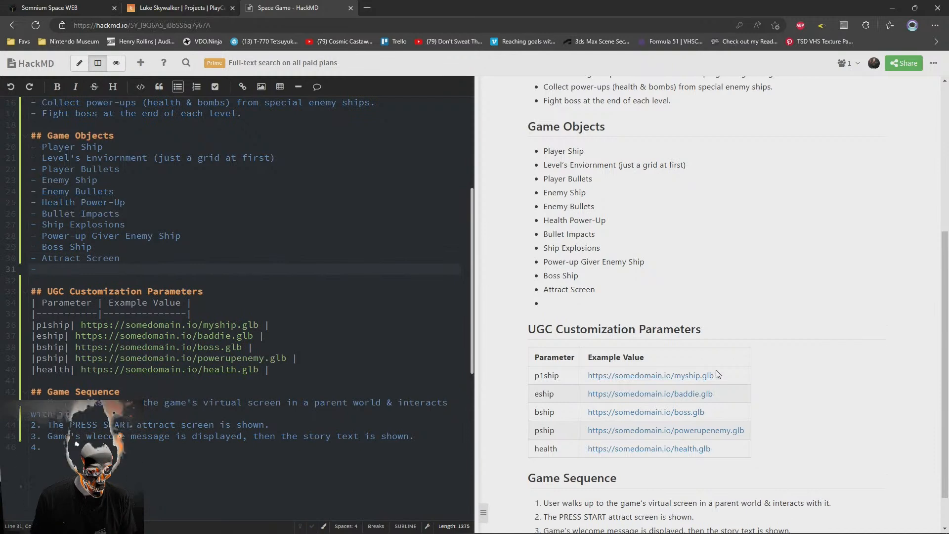
text(Welcome Scr)
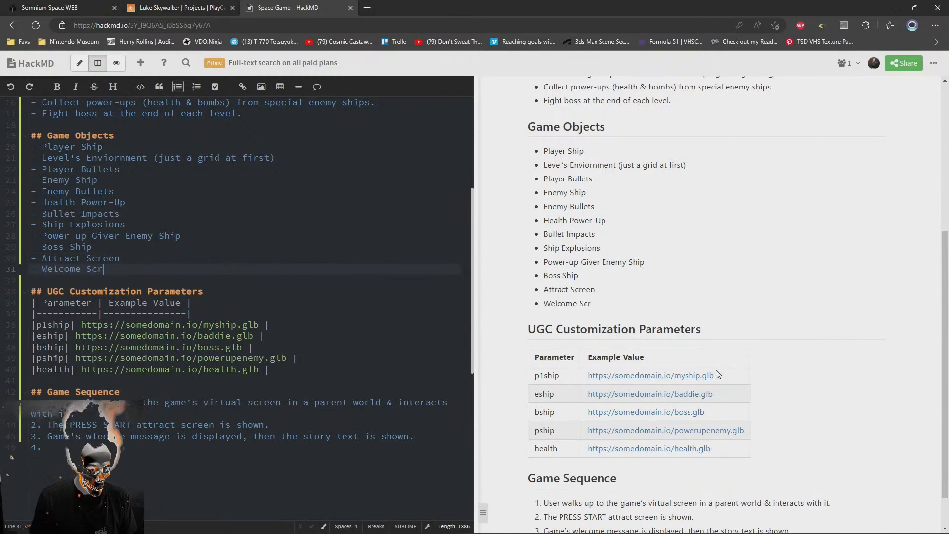
text(een ()
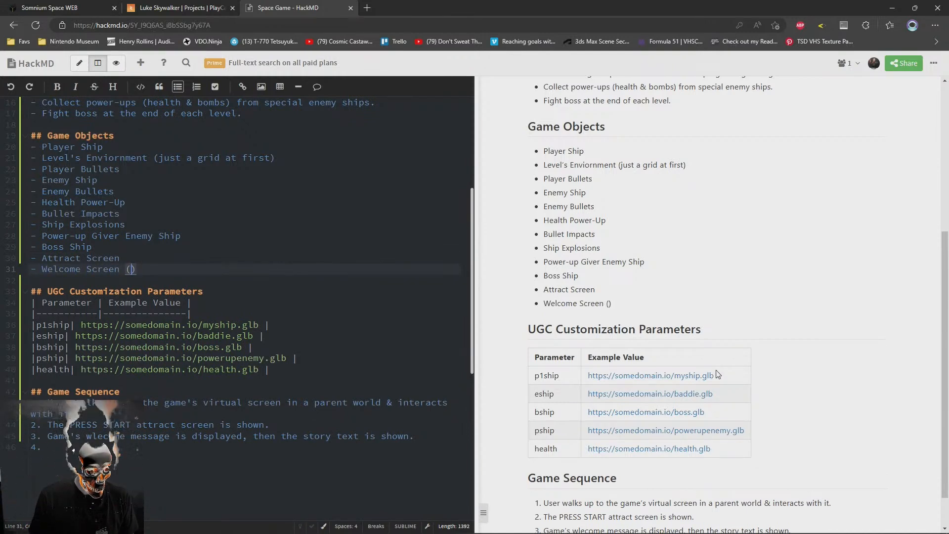
text(Game)
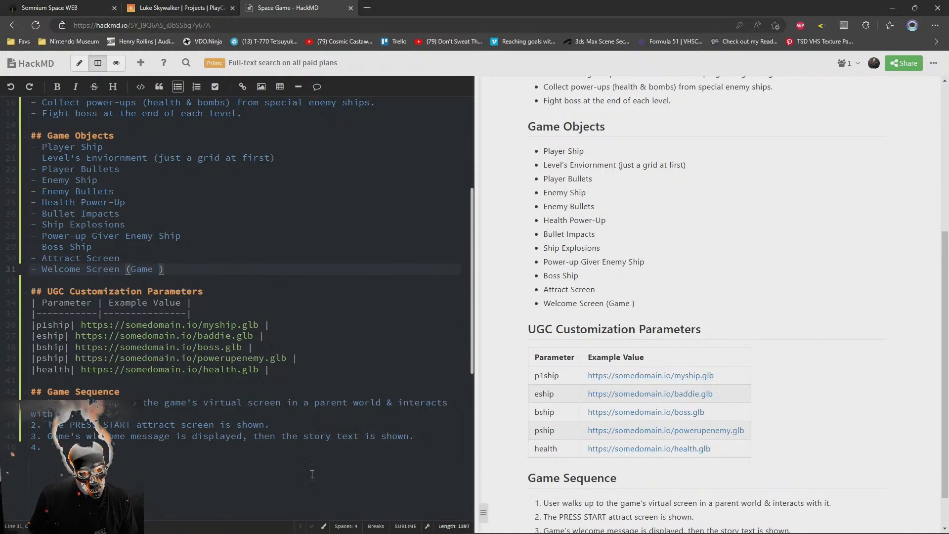
double_click(98, 436)
text(intro)
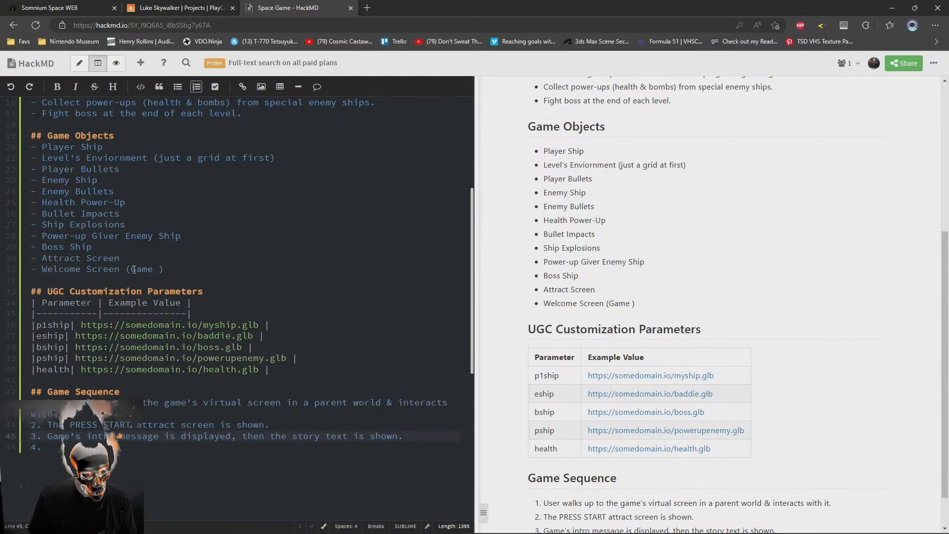
click(163, 269)
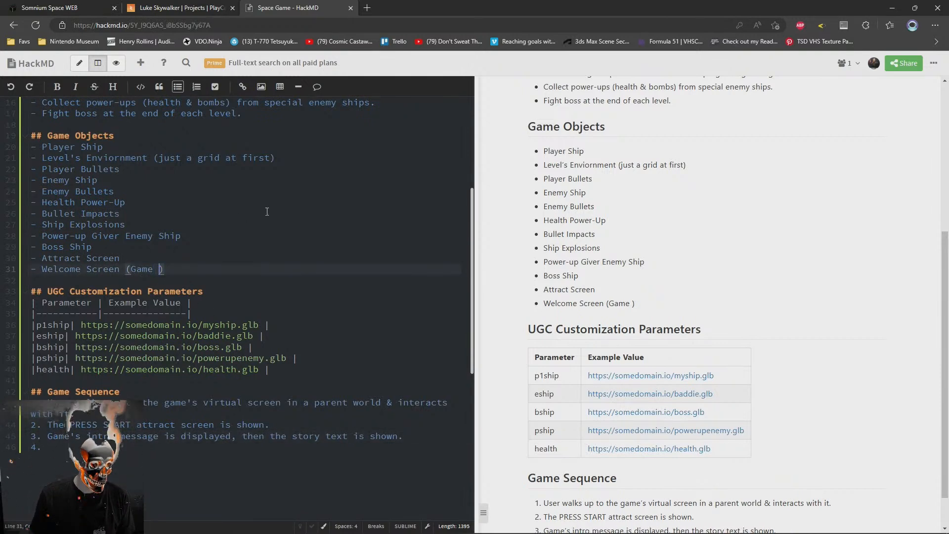
text(Intro + )
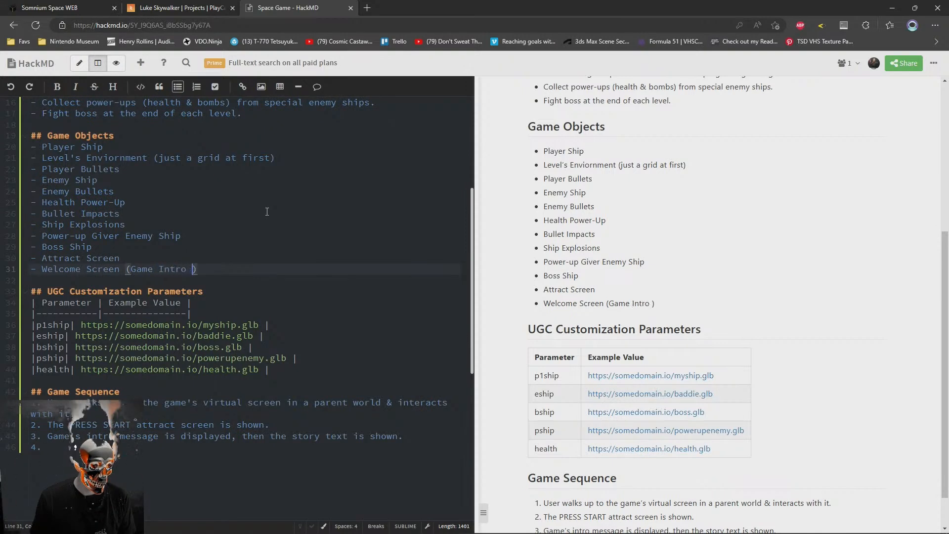
text(Story Text)
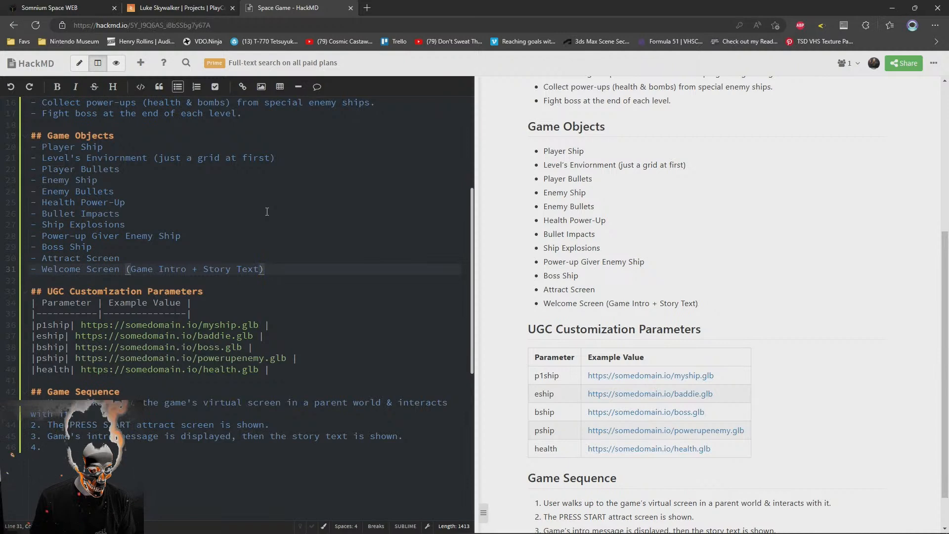
key(Up)
key(Return)
text(St)
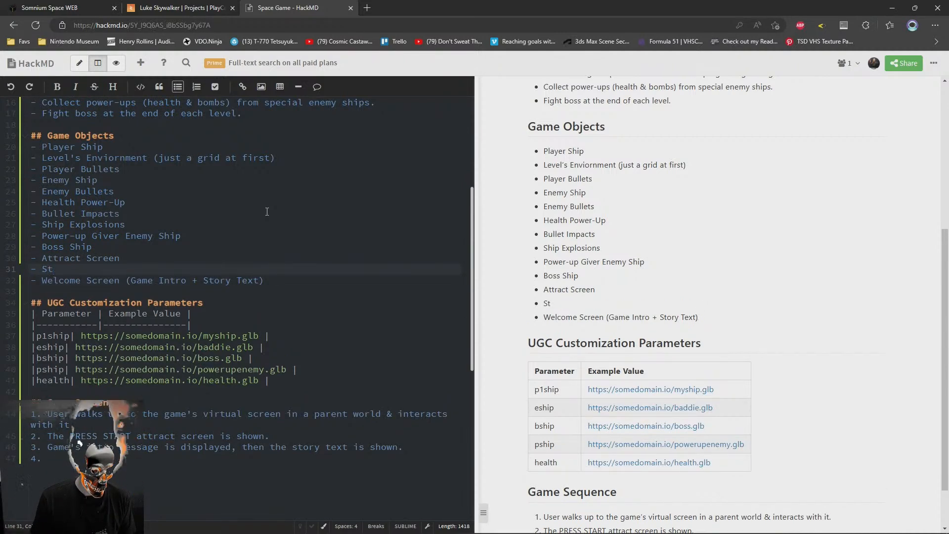
key(ctrl+z)
key(Down)
Review the note's Gameplay, Game Objects, UGC Customization Parameters and Game Sequence sections
click(224, 450)
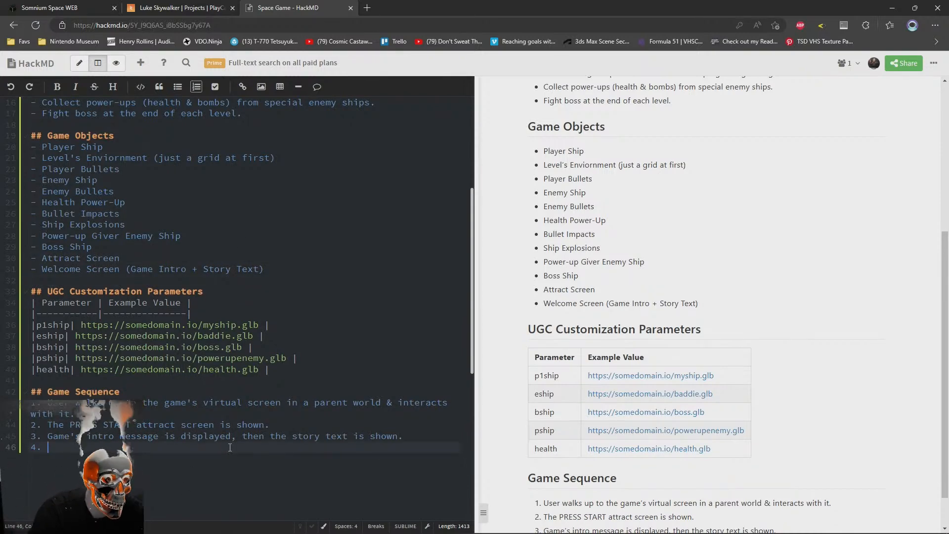
scroll(290, 269, up, 4)
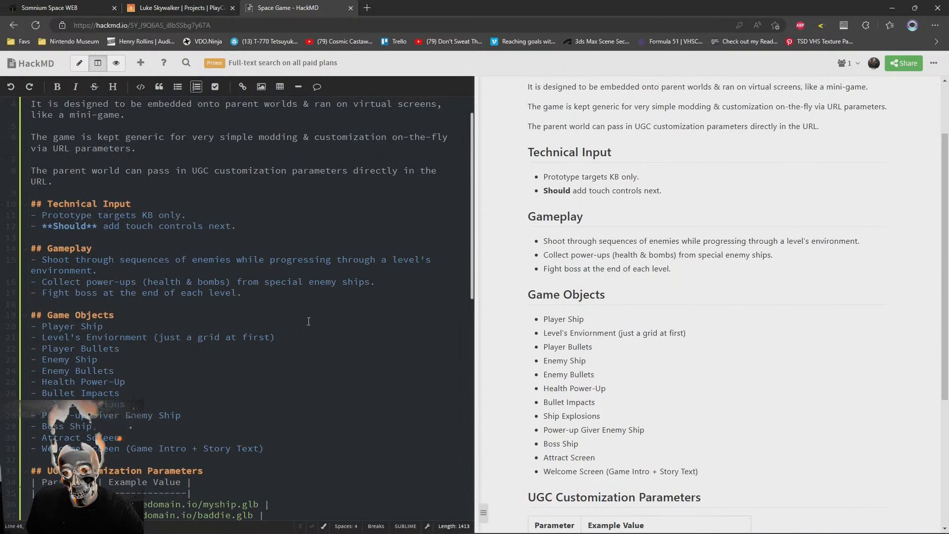
scroll(308, 318, down, 5)
scroll(308, 318, up, 4)
drag(264, 393, 258, 270)
key(shift+Up)
key(shift+Up)
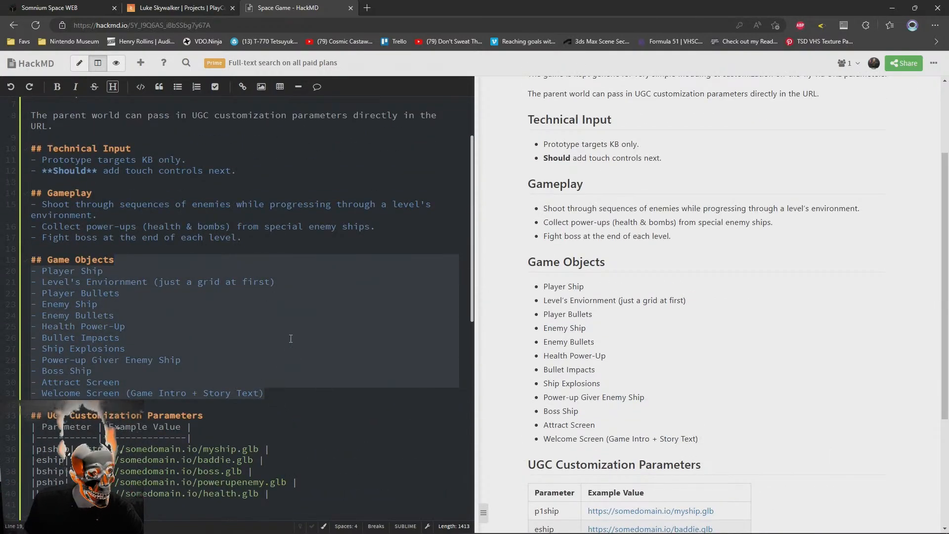
scroll(292, 341, down, 5)
click(322, 347)
scroll(324, 355, up, 7)
scroll(321, 363, down, 6)
scroll(294, 346, up, 3)
drag(297, 214, 299, 270)
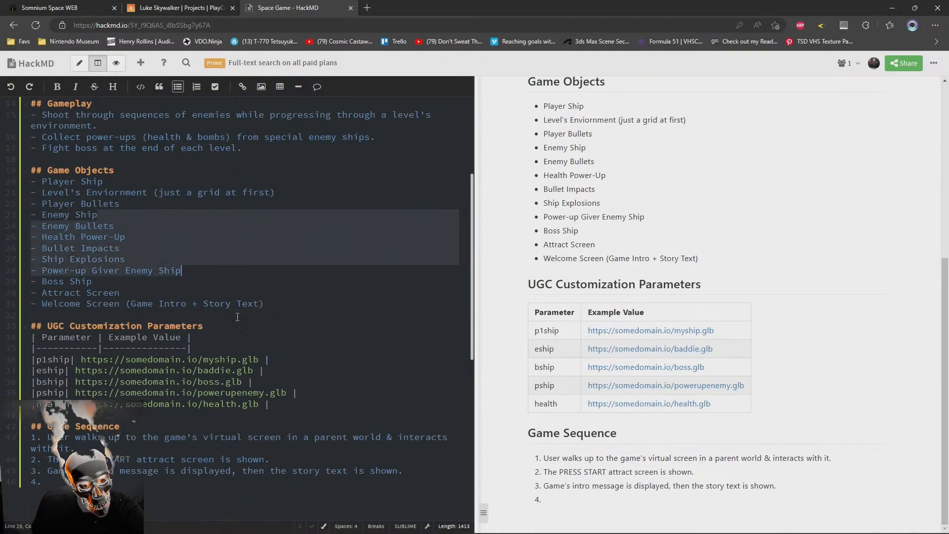
drag(318, 303, 2, 174)
click(300, 395)
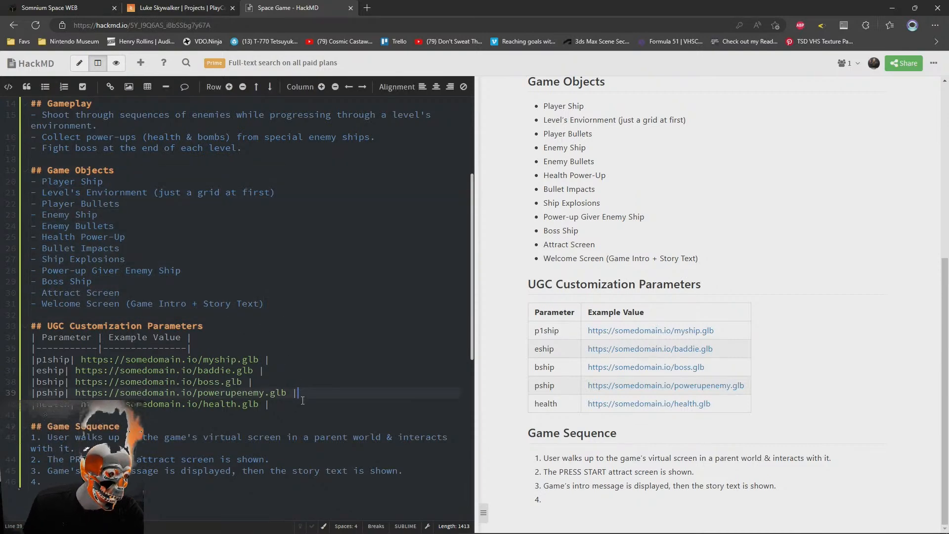
Write Game Sequence item 4 as "Player is then dropped into the level's environment."
scroll(296, 410, down, 2)
click(284, 432)
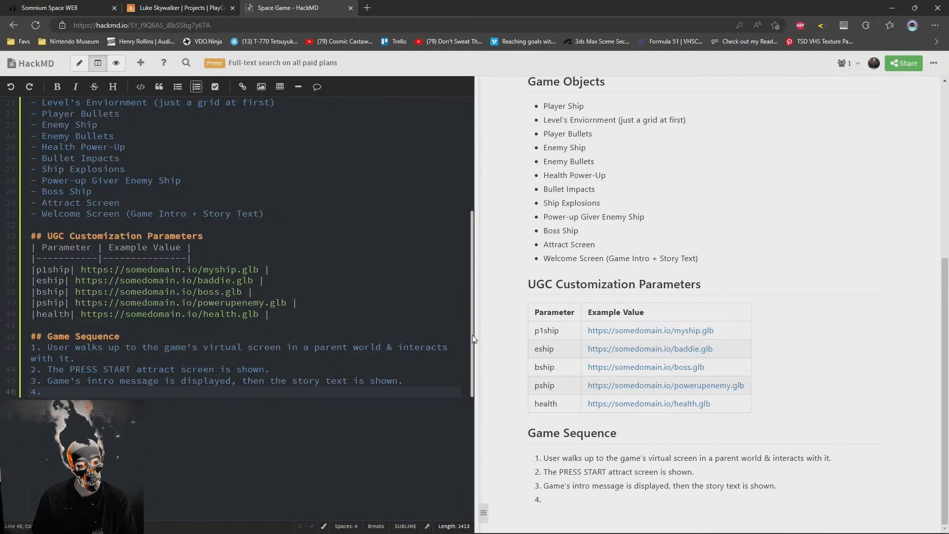
text(layer is then dropped into the)
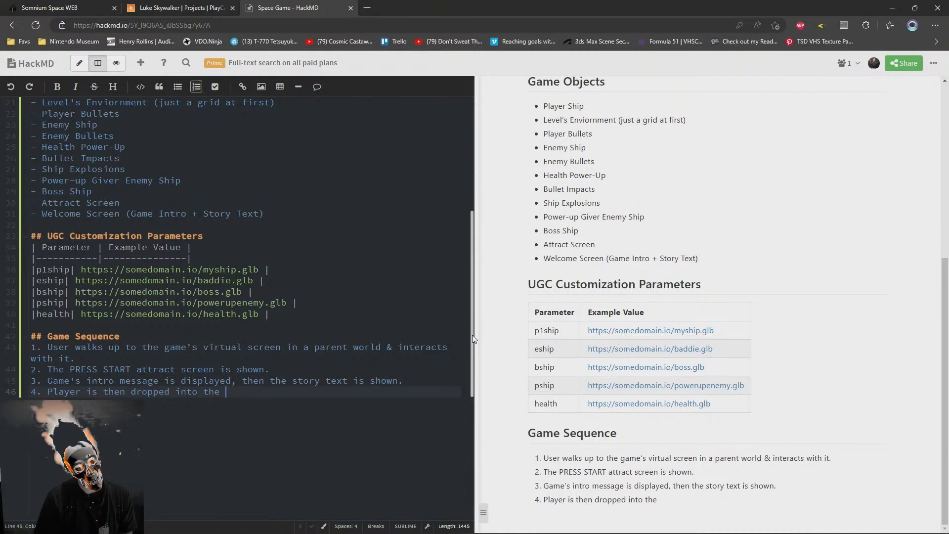
text(level.)
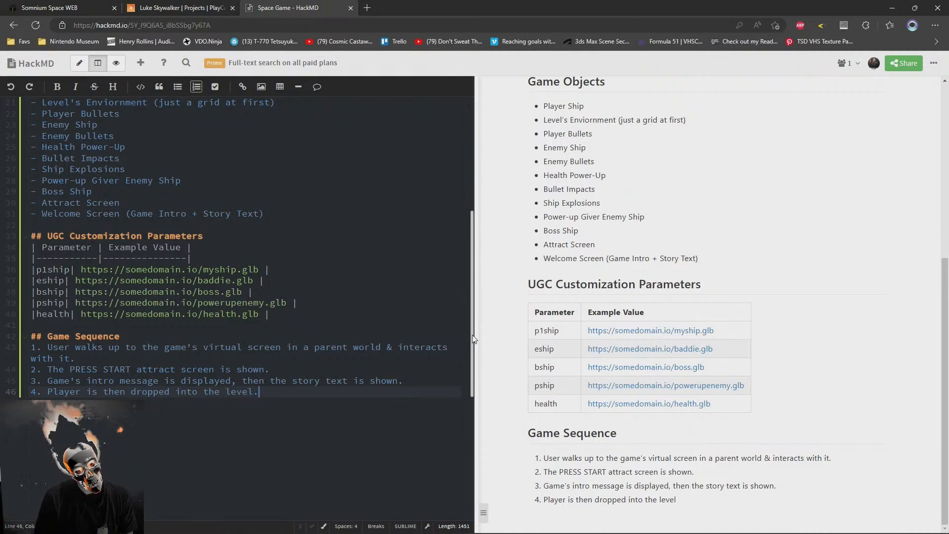
key(BackSpace)
text('s e)
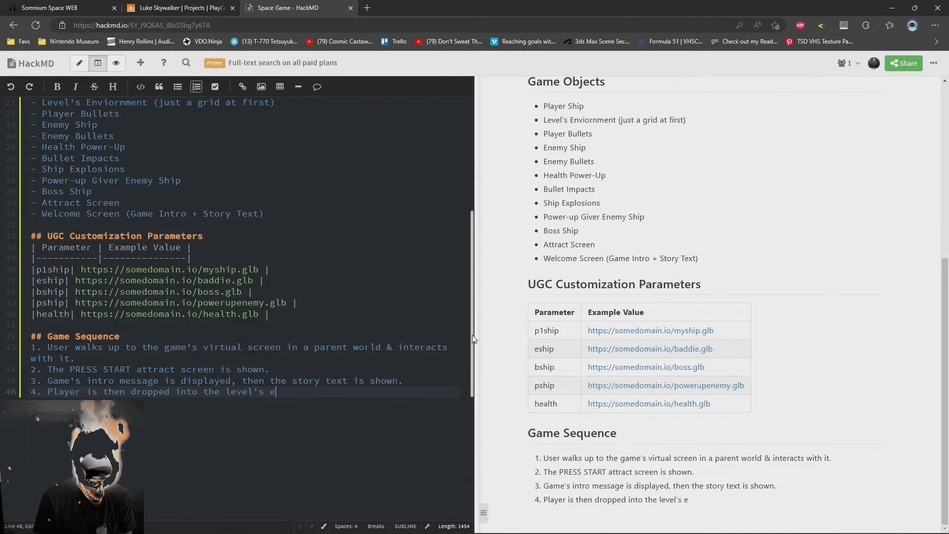
text(nvironment.)
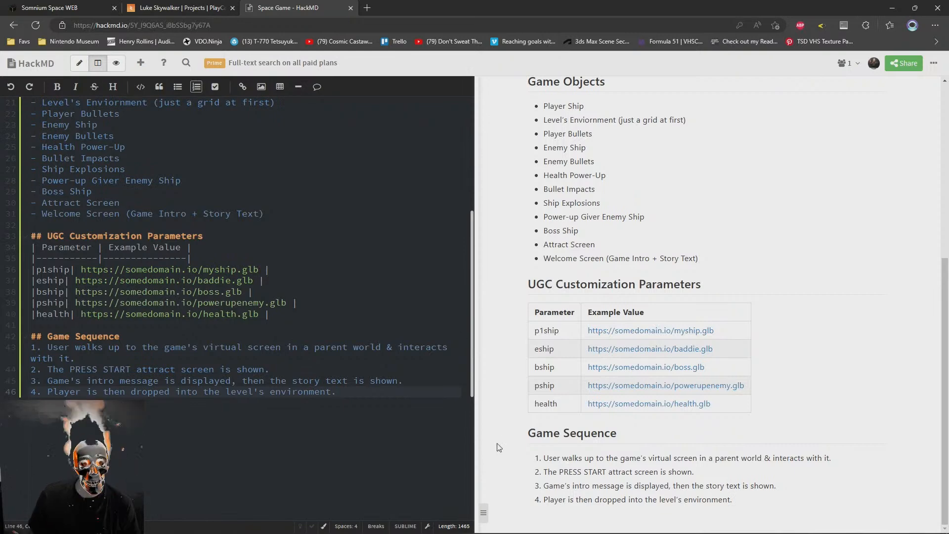
Compare Game Sequence item 4 with the level environment entry and its grid remark under Game Objects
drag(223, 392, 333, 392)
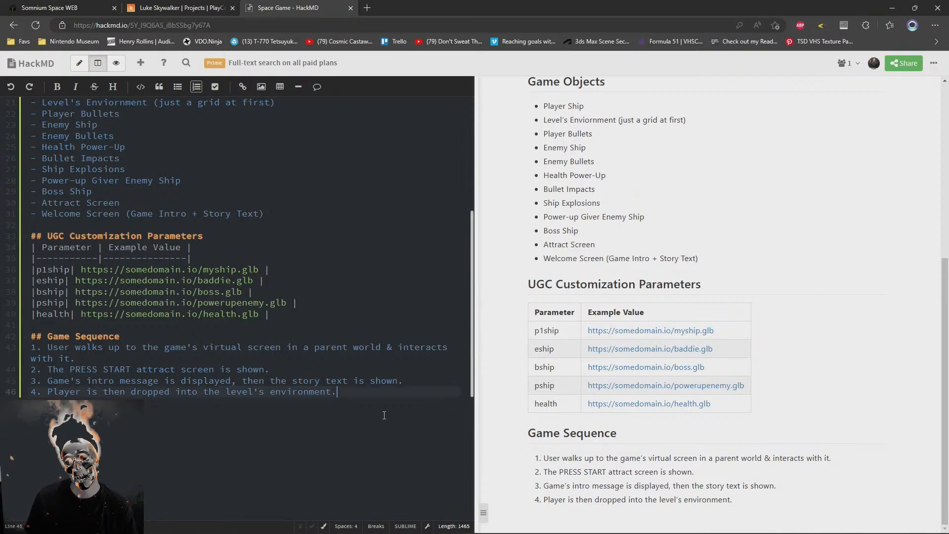
click(200, 391)
scroll(238, 393, up, 5)
scroll(238, 393, down, 4)
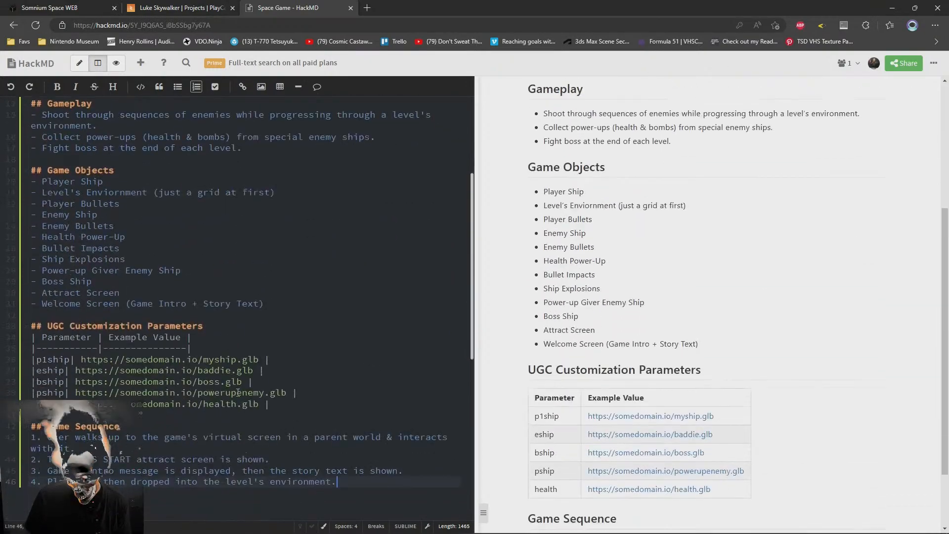
scroll(247, 384, up, 2)
click(277, 364)
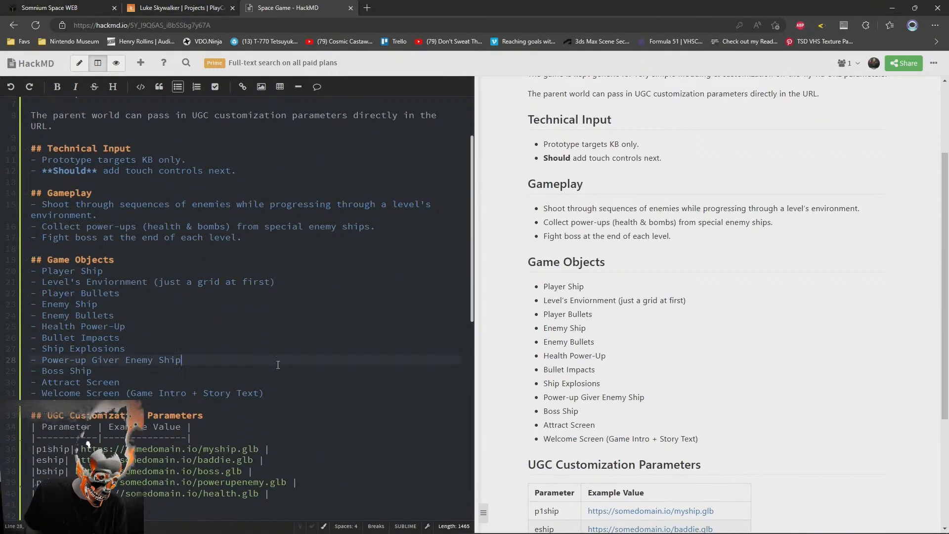
drag(297, 281, 10, 282)
click(168, 282)
drag(159, 282, 272, 282)
scroll(211, 308, down, 3)
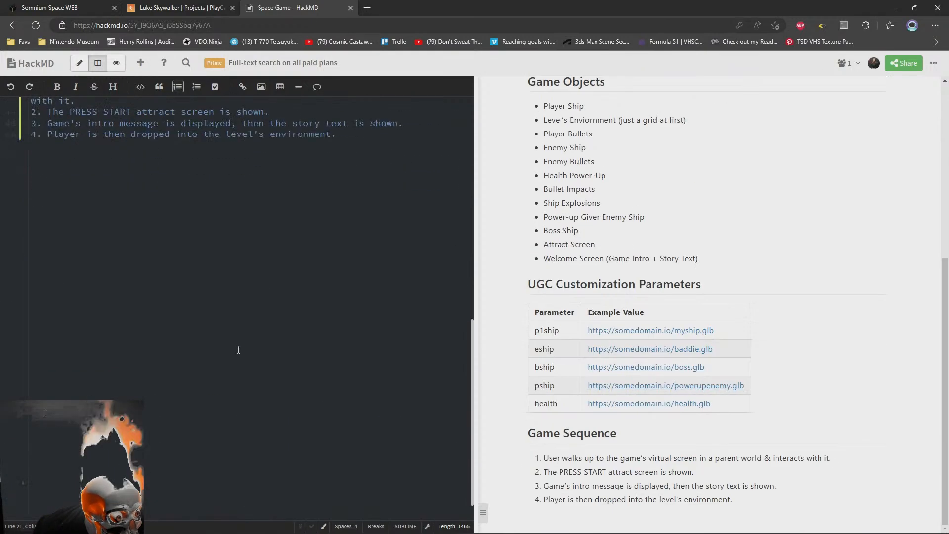
scroll(211, 308, up, 1)
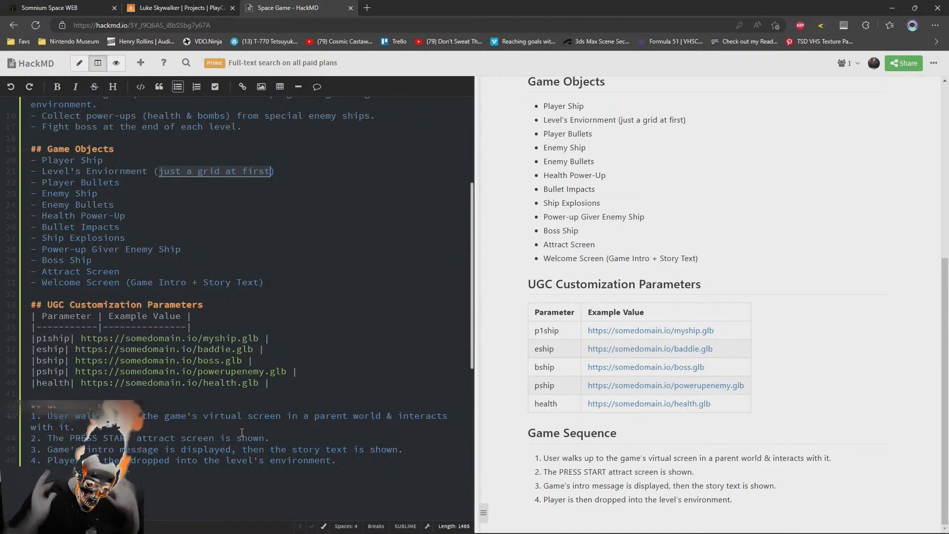
Switch to the Somnium Space WEB world and look around the room with the SaltyBet television screen
click(186, 7)
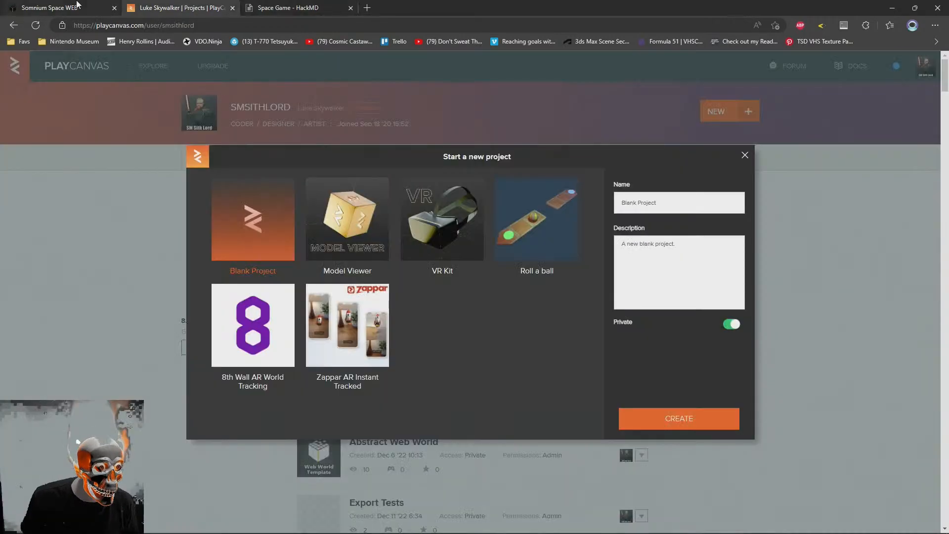
click(78, 7)
scroll(626, 392, down, 5)
drag(627, 392, 624, 342)
key(w)
key(w)
mouse_move(481, 336)
mouse_down()
mouse_move(608, 371)
mouse_move(547, 378)
mouse_move(588, 355)
mouse_move(610, 328)
mouse_move(794, 335)
mouse_move(610, 324)
mouse_move(523, 377)
mouse_move(533, 362)
mouse_move(491, 422)
mouse_move(434, 413)
mouse_move(438, 355)
mouse_move(402, 350)
mouse_move(531, 339)
mouse_move(524, 356)
mouse_up()
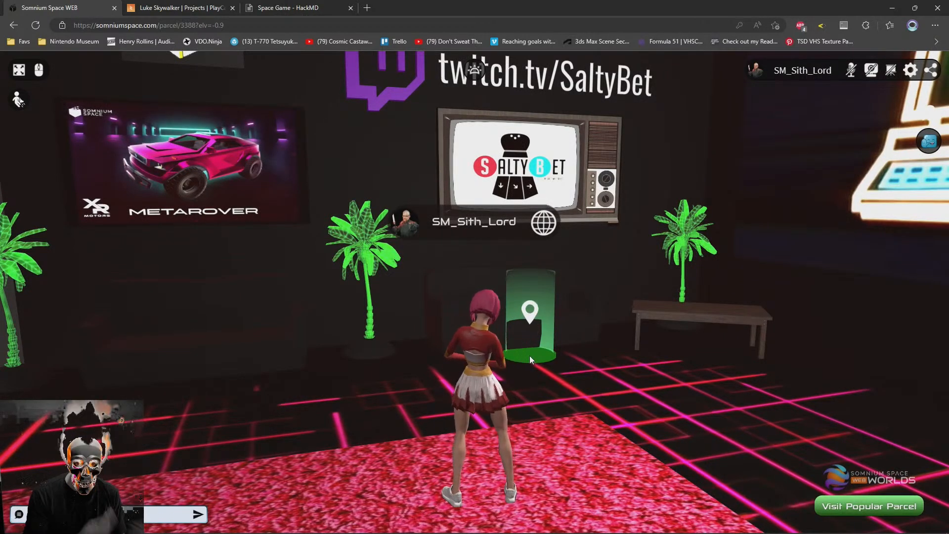
mouse_move(558, 371)
mouse_down()
mouse_move(405, 387)
mouse_move(580, 368)
mouse_move(568, 372)
mouse_up()
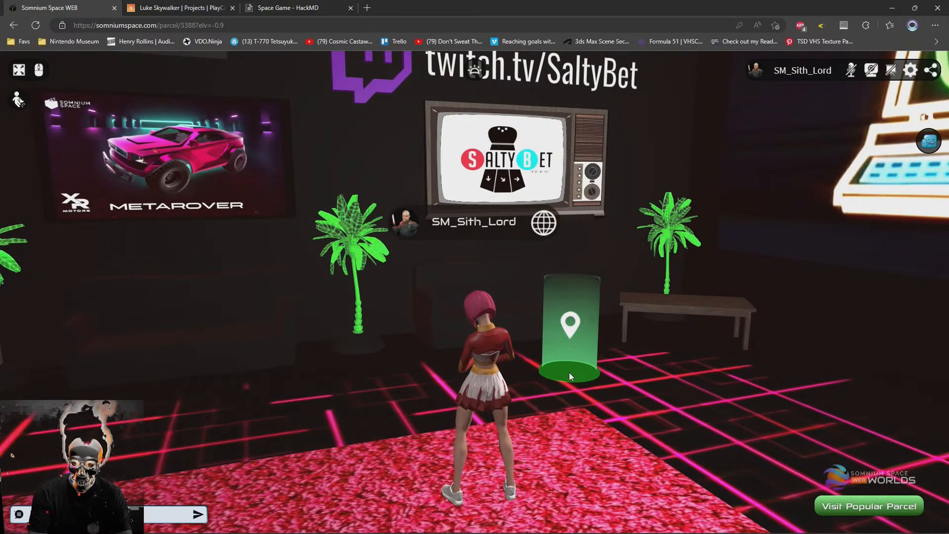
drag(330, 414, 669, 339)
drag(410, 391, 450, 359)
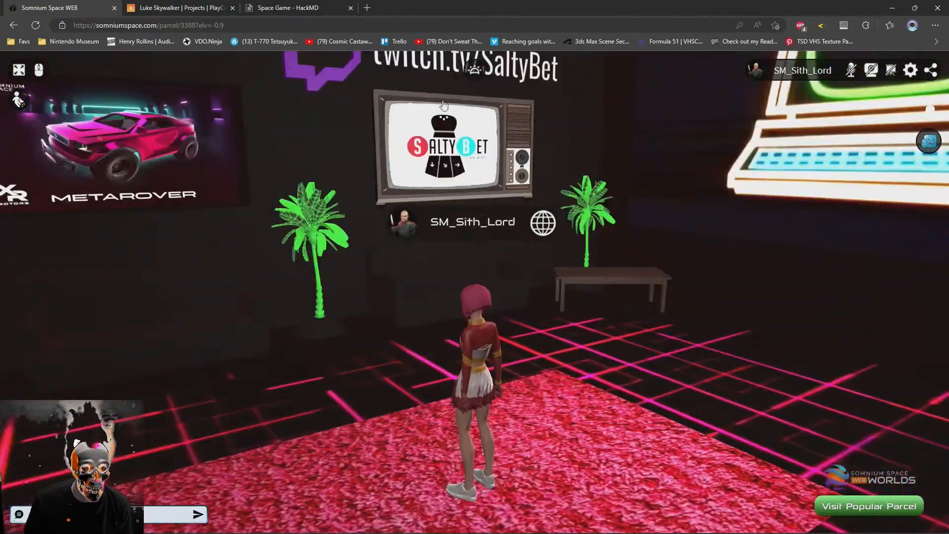
Return to the HackMD note and replace the parenthetical text of the Level's Enviornment bullet with "an MP4"
click(279, 6)
click(273, 171)
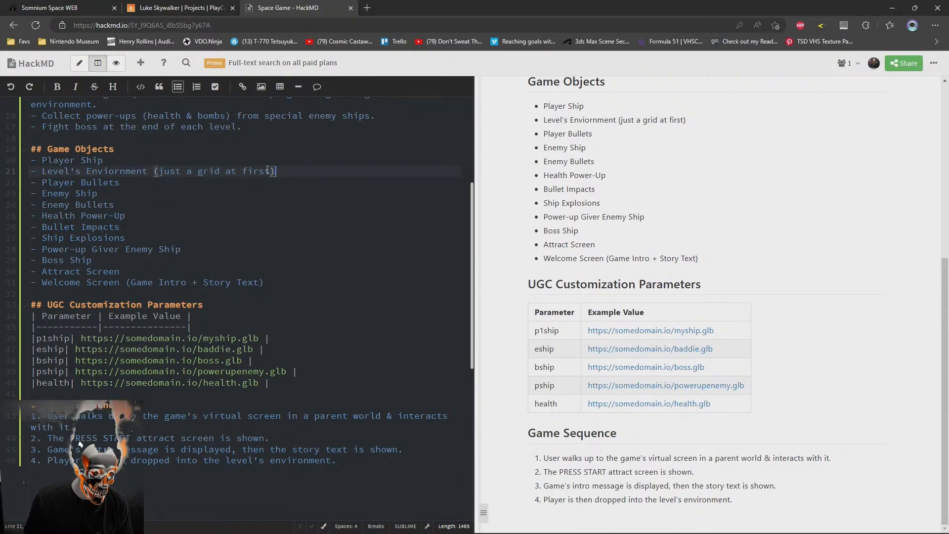
text(-)
key(BackSpace)
key(BackSpace)
key(BackSpace)
key(BackSpace)
key(BackSpace)
key(BackSpace)
key(BackSpace)
key(BackSpace)
key(BackSpace)
key(BackSpace)
key(BackSpace)
key(BackSpace)
key(BackSpace)
key(BackSpace)
key(BackSpace)
key(BackSpace)
key(BackSpace)
key(BackSpace)
key(BackSpace)
key(BackSpace)
key(BackSpace)
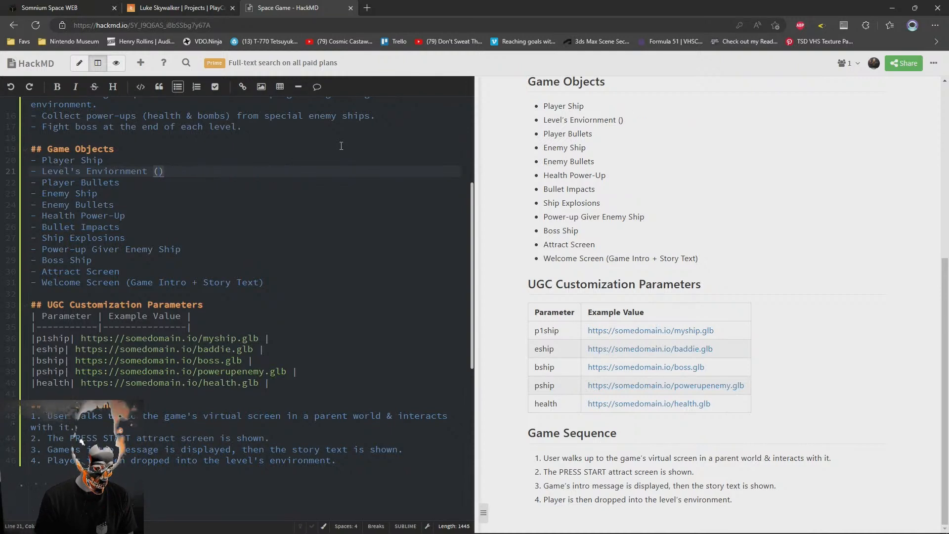
text(an MP4)
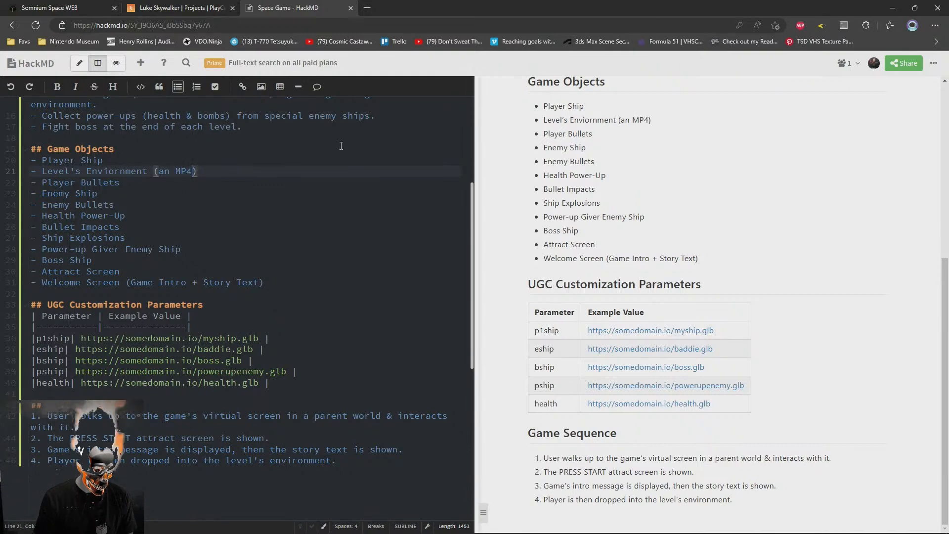
Extend the Level's Enviornment parenthetical to read "an MP4 or image"
key(BackSpace)
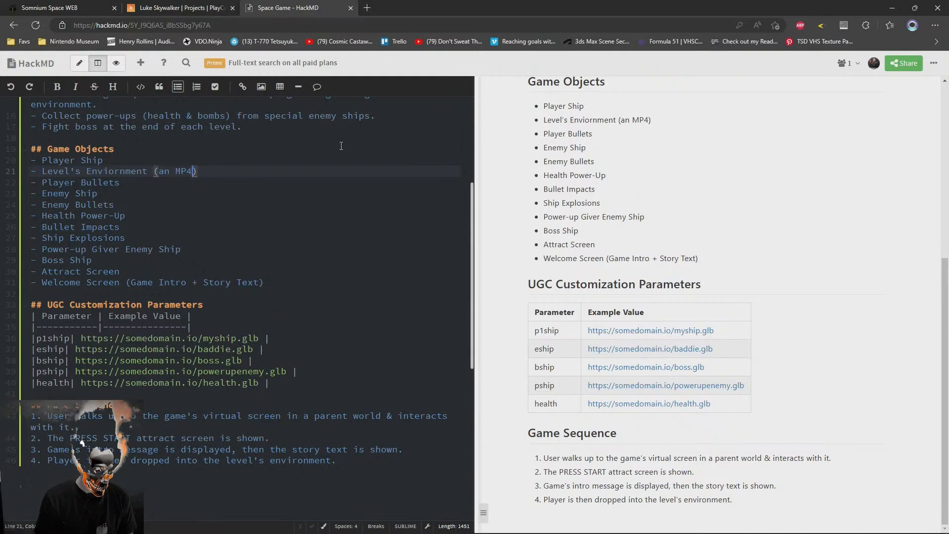
text(or PNG)
key(BackSpace)
key(BackSpace)
key(BackSpace)
text(image)
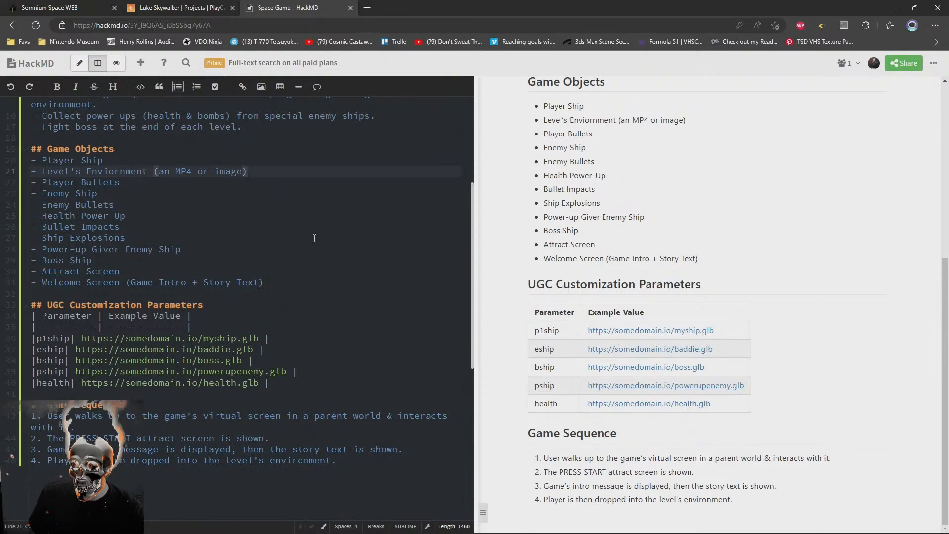
Review the note's sections, checking the Level's Enviornment bullet against the UGC Customization Parameters table
click(290, 187)
scroll(290, 297, up, 2)
scroll(291, 346, down, 4)
scroll(291, 421, up, 4)
scroll(321, 425, down, 3)
click(381, 439)
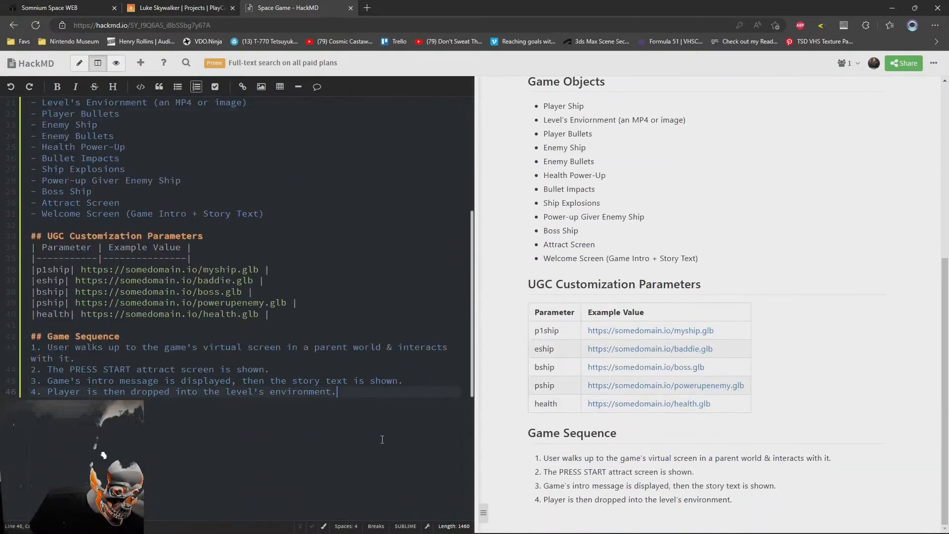
scroll(187, 395, up, 4)
drag(247, 282, 21, 288)
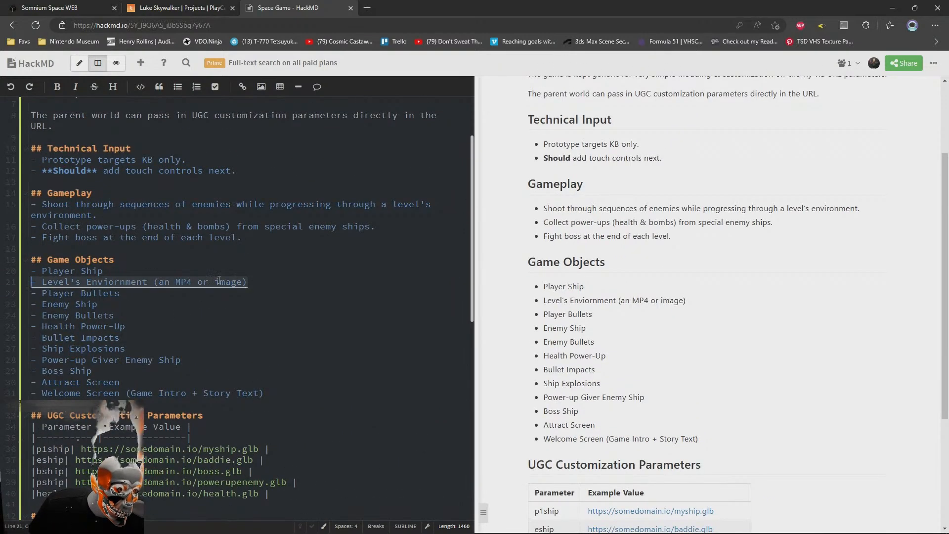
scroll(198, 297, down, 3)
Duplicate the health row at the end of the UGC Customization Parameters table
click(318, 304)
key(ctrl+c)
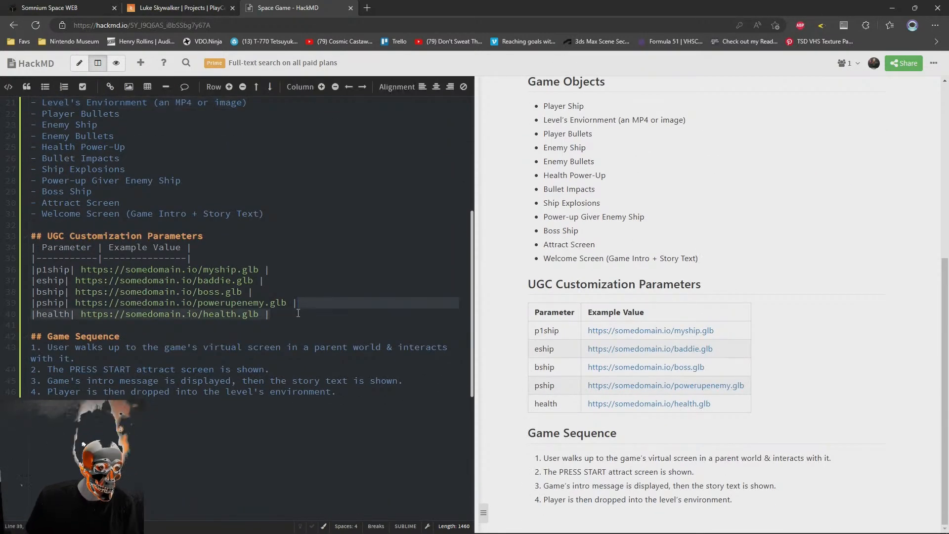
click(283, 316)
key(ctrl+v)
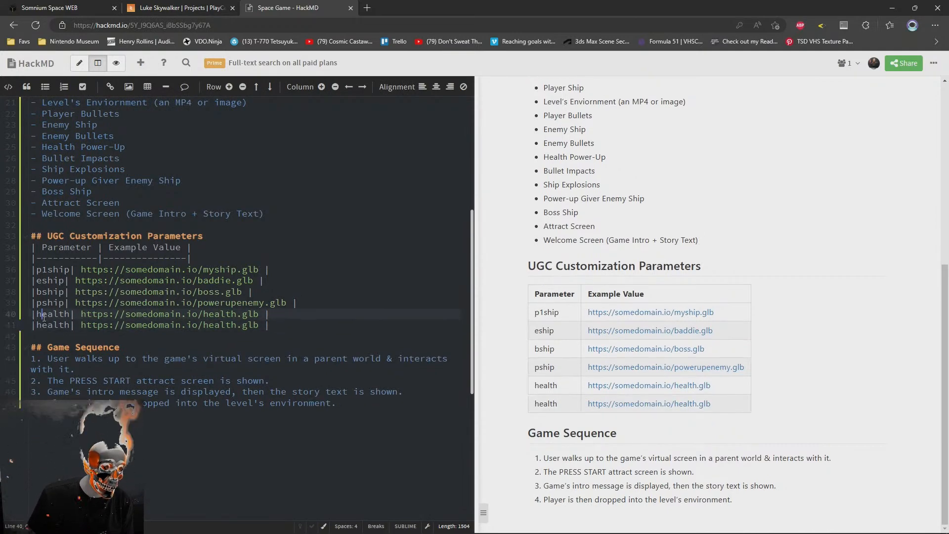
Rename the parameter in the duplicated last table row to "lvl"
double_click(53, 325)
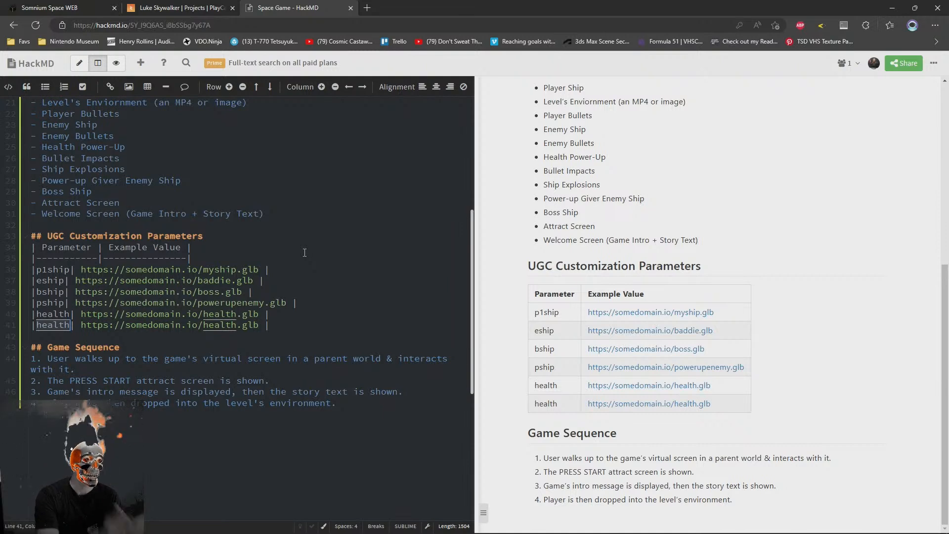
key(Up)
key(Up)
key(Up)
key(Up)
key(Up)
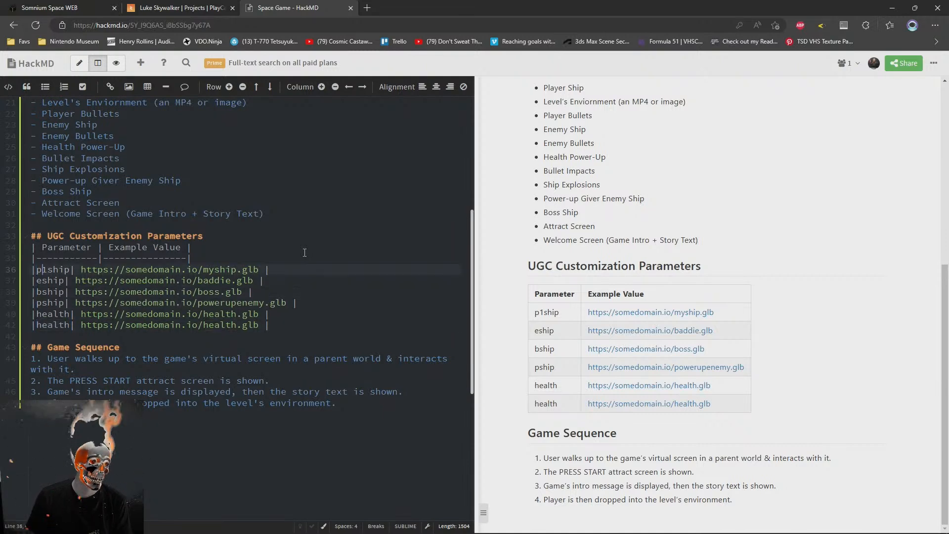
key(Down)
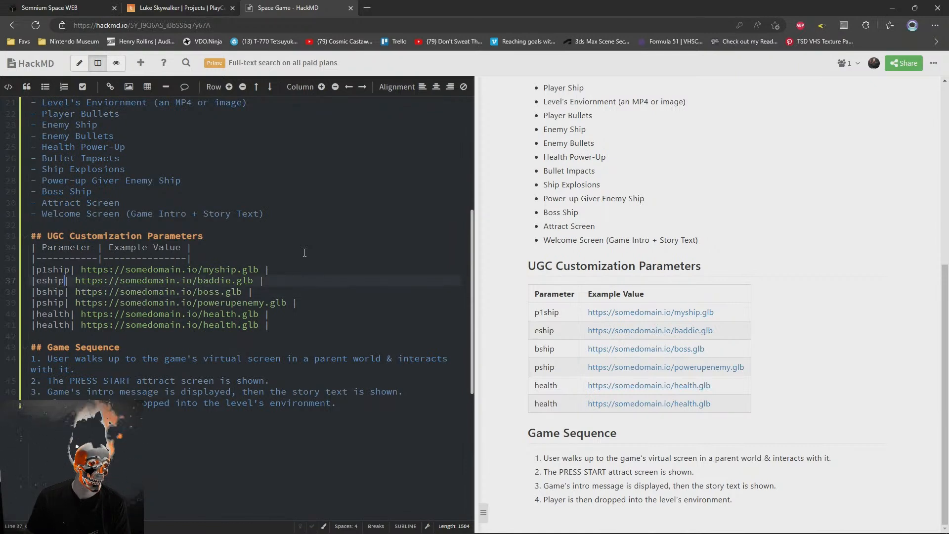
key(Down)
key(Down)
key(Down)
key(Down)
key(ctrl+shift+Left)
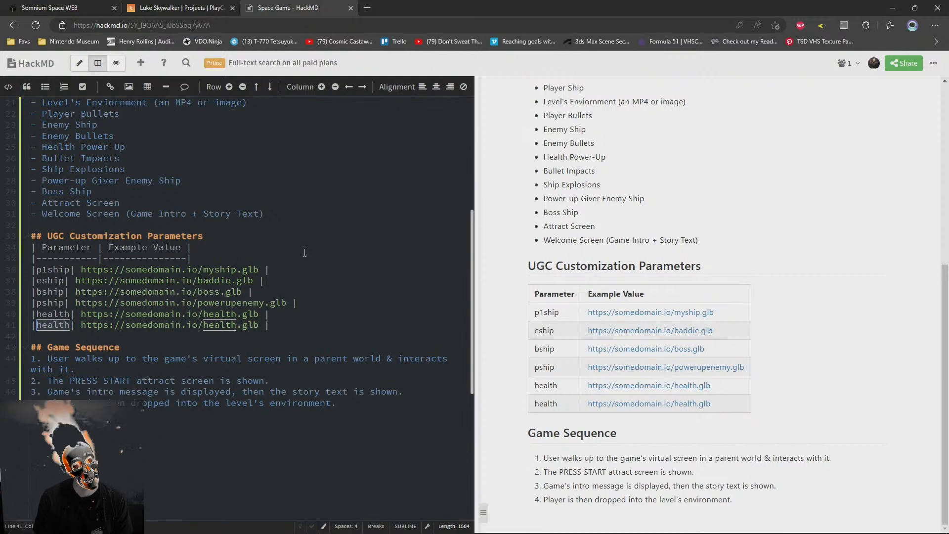
text(lvl)
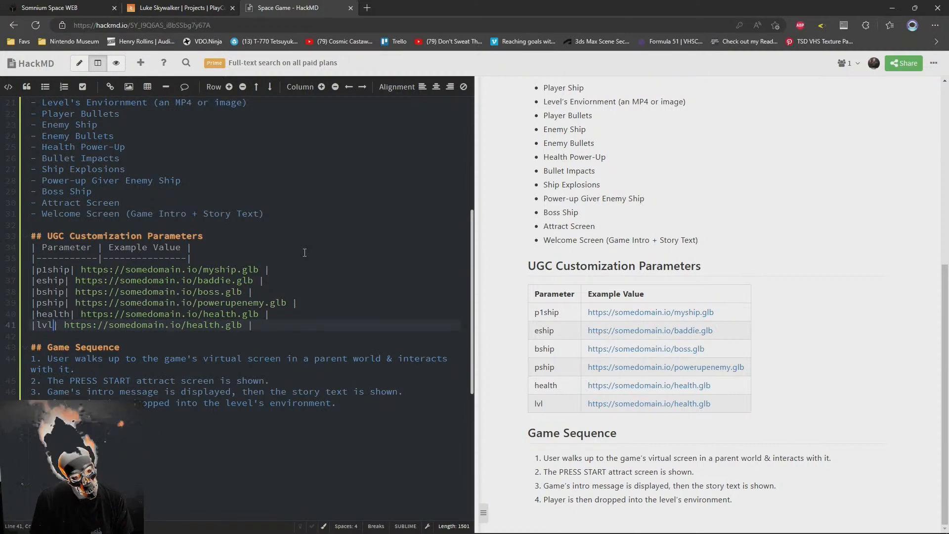
Replace "health" with "lvl0" in the lvl row's example URL
key(Right)
key(Right)
key(Right)
key(Right)
key(Right)
key(Right)
key(Right)
key(Right)
key(Right)
key(Right)
key(Right)
key(Right)
key(Right)
key(Right)
key(Right)
key(Right)
key(Right)
key(Right)
key(Right)
key(Right)
key(Right)
key(Right)
key(shift+Right)
text(lvl)
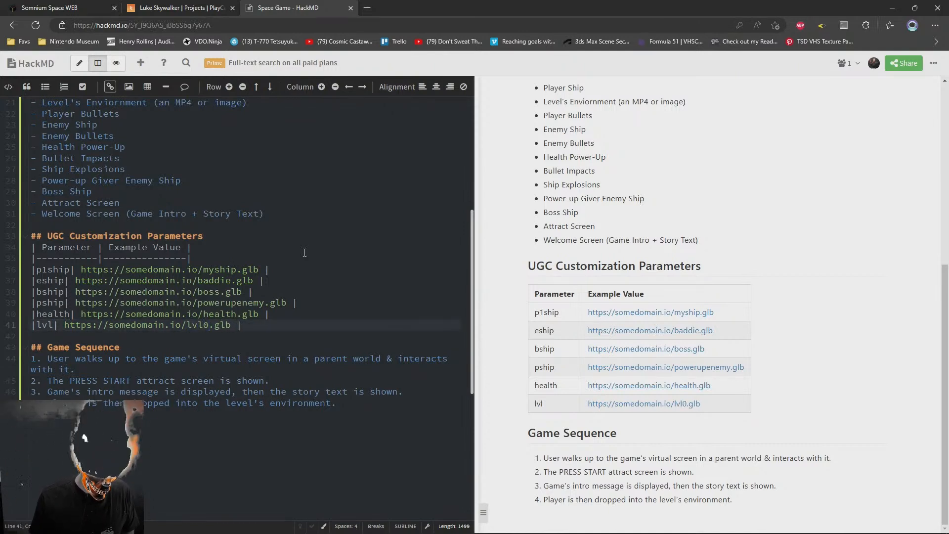
key(BackSpace)
text(1)
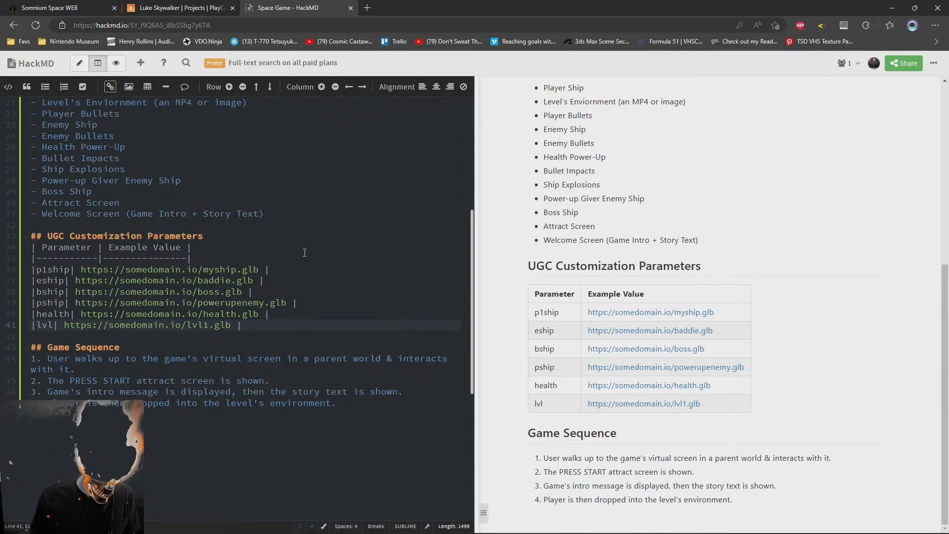
key(BackSpace)
text(0)
Change the file extension of the lvl row's example URL to mp4
key(Right)
key(Delete)
key(Delete)
key(Delete)
text(gif)
key(BackSpace)
key(BackSpace)
key(BackSpace)
text(mp4)
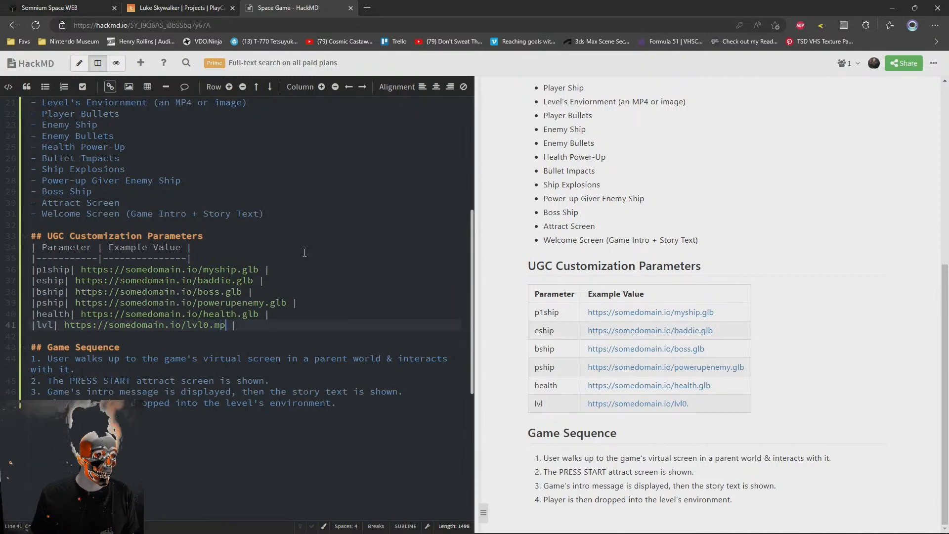
Duplicate the lvl row directly below itself in the parameters table
key(End)
key(shift+Home)
key(ctrl+c)
key(End)
key(Return)
key(ctrl+v)
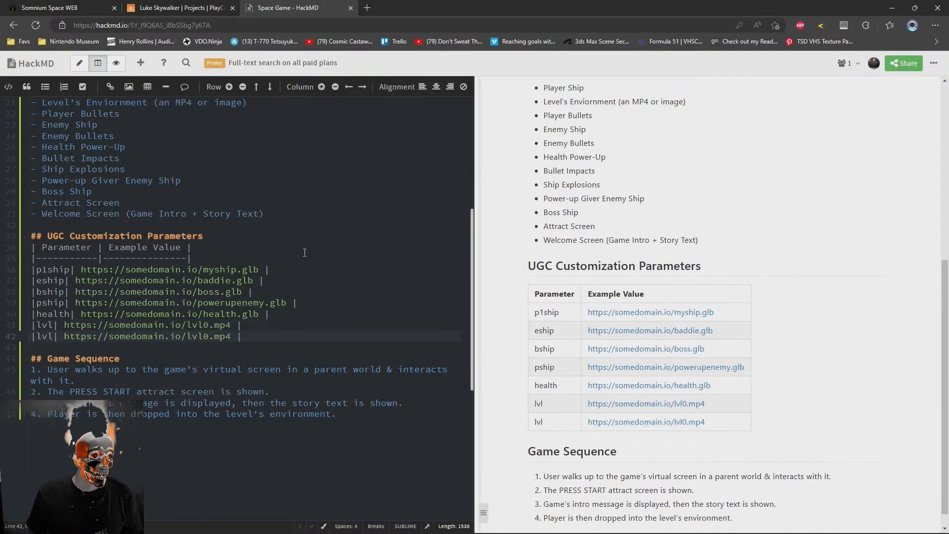
Rename the new row's parameter to "lvl2" and set its example file to lvl1.mp4
key(Right)
key(Right)
key(Right)
key(Right)
text(2)
key(End)
key(Left)
key(Left)
key(Left)
key(Left)
key(Left)
key(Left)
key(Left)
key(Delete)
text(1)
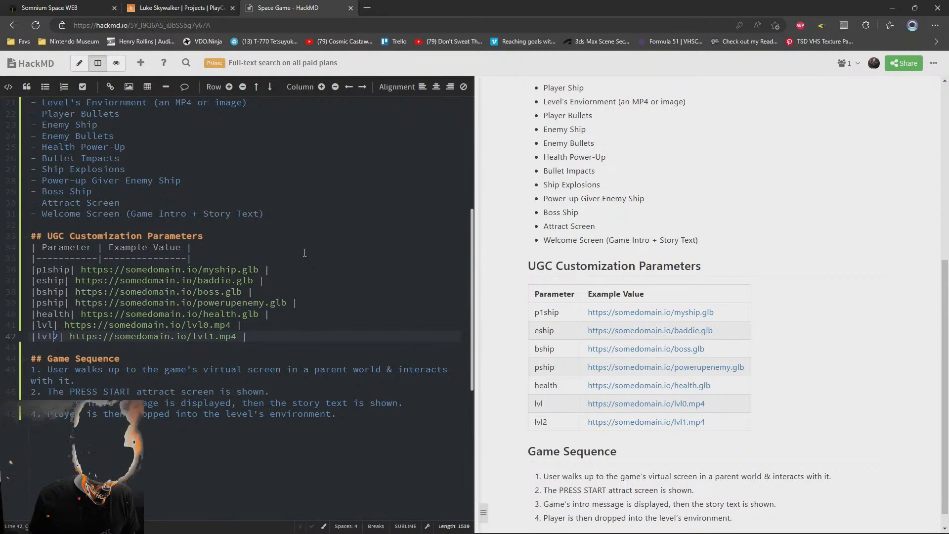
Change the example file in the lvl row's URL to lvl1.mp4
key(Up)
key(End)
key(Down)
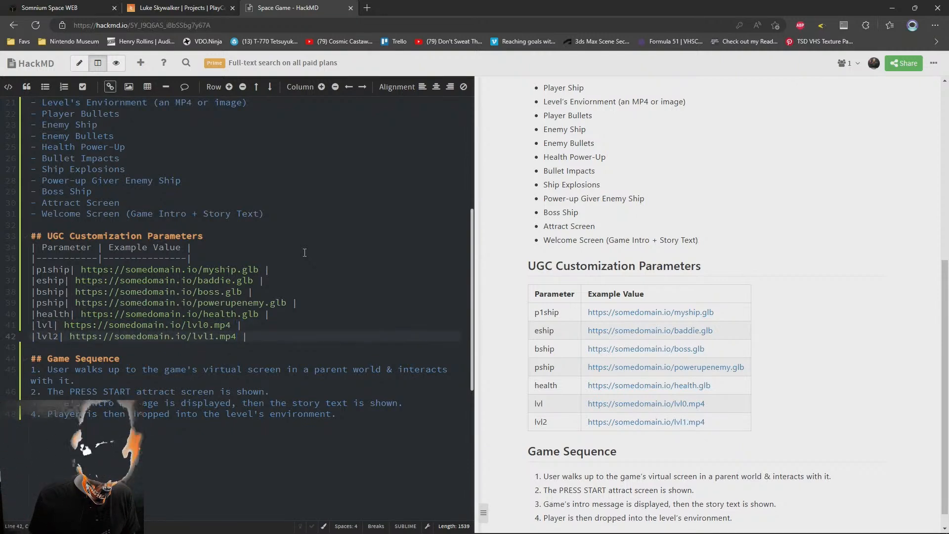
key(Up)
key(Left)
key(Left)
key(Left)
key(Left)
key(Left)
key(BackSpace)
text(1)
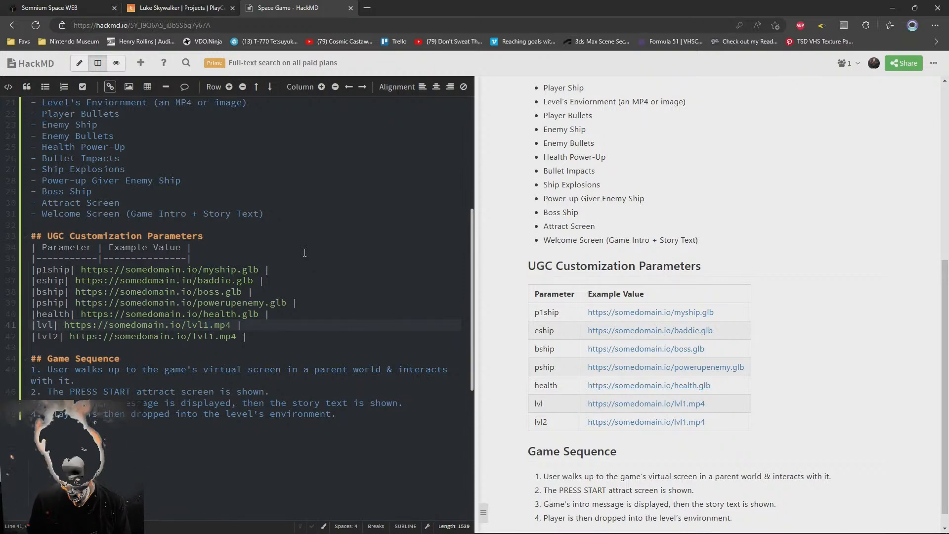
drag(53, 325, 30, 324)
key(shift+Right)
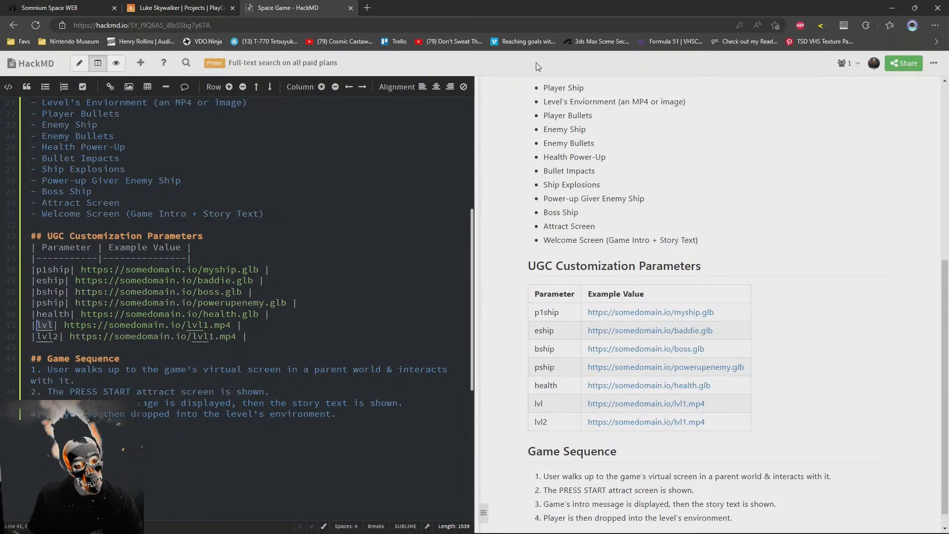
click(114, 336)
drag(51, 327, 37, 325)
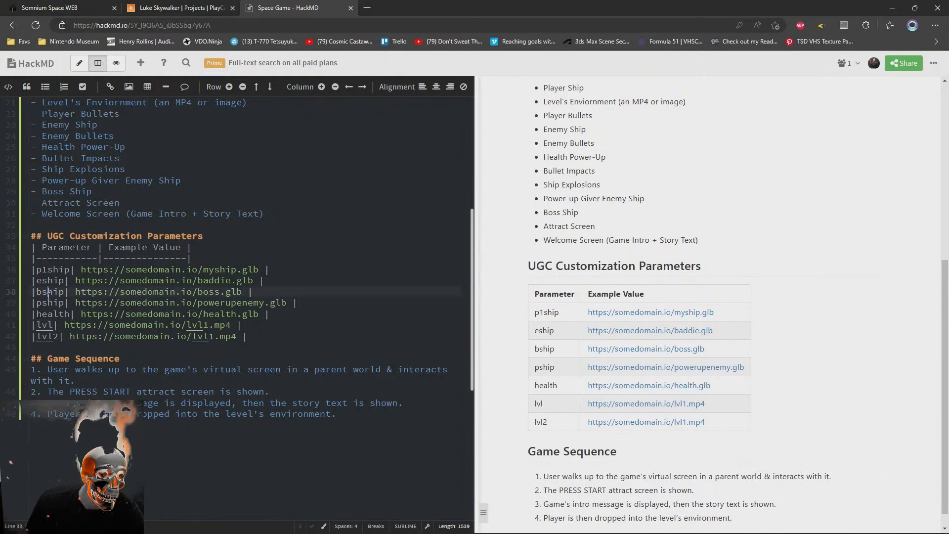
Duplicate the lvl2 row directly below itself in the parameters table and name the new parameter "lvl3"
mouse_move(33, 269)
mouse_down()
mouse_move(37, 336)
mouse_move(237, 336)
mouse_move(239, 325)
mouse_up()
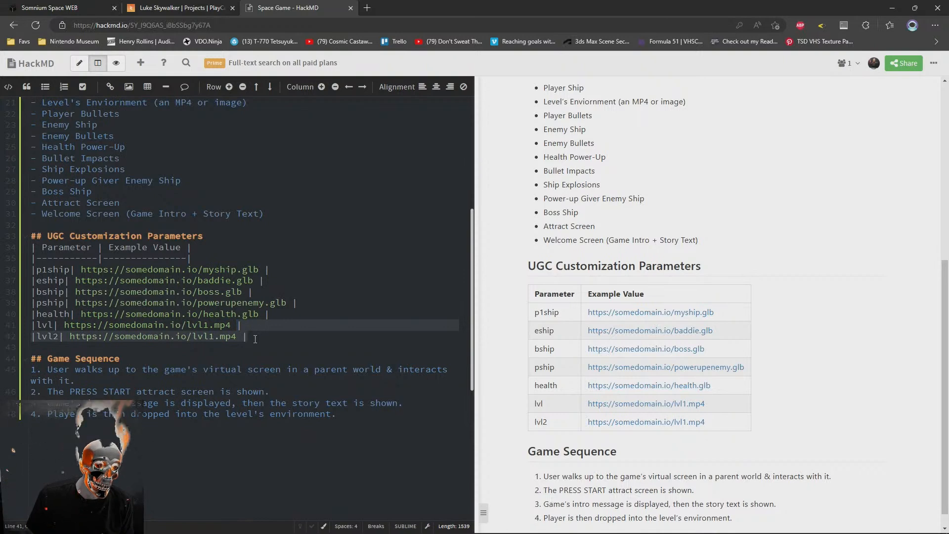
key(ctrl+c)
click(255, 339)
key(ctrl+v)
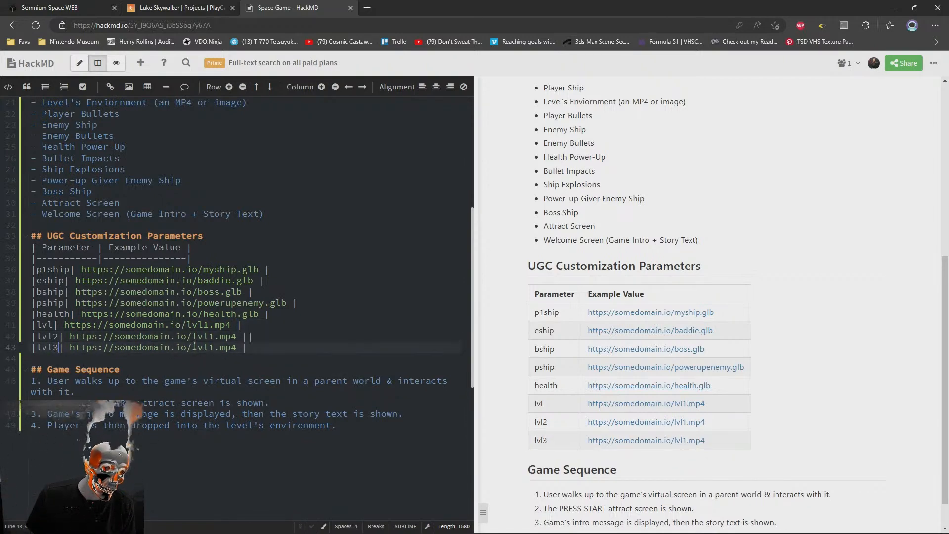
Set the example file to lvl2.mp4 in the lvl2 row and lvl3.mp4 in the lvl3 row
click(213, 337)
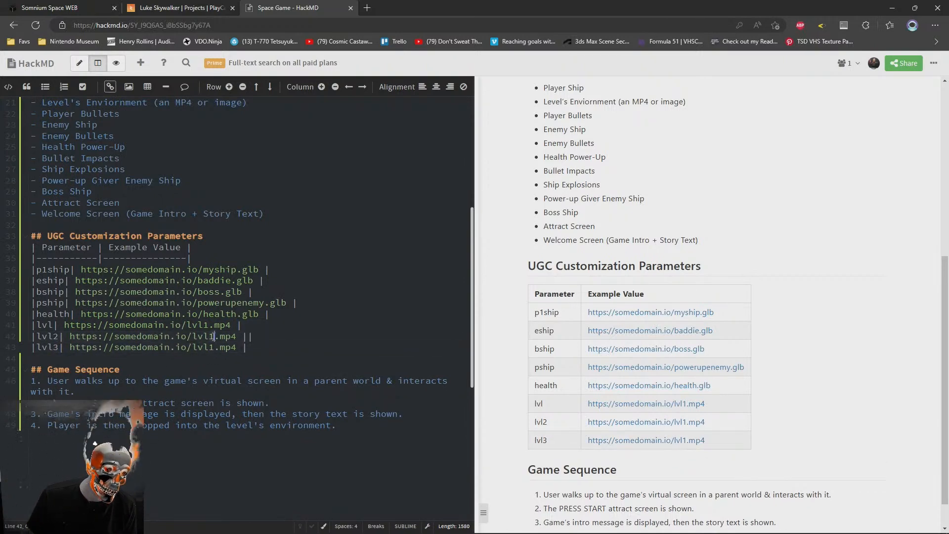
key(BackSpace)
text(2)
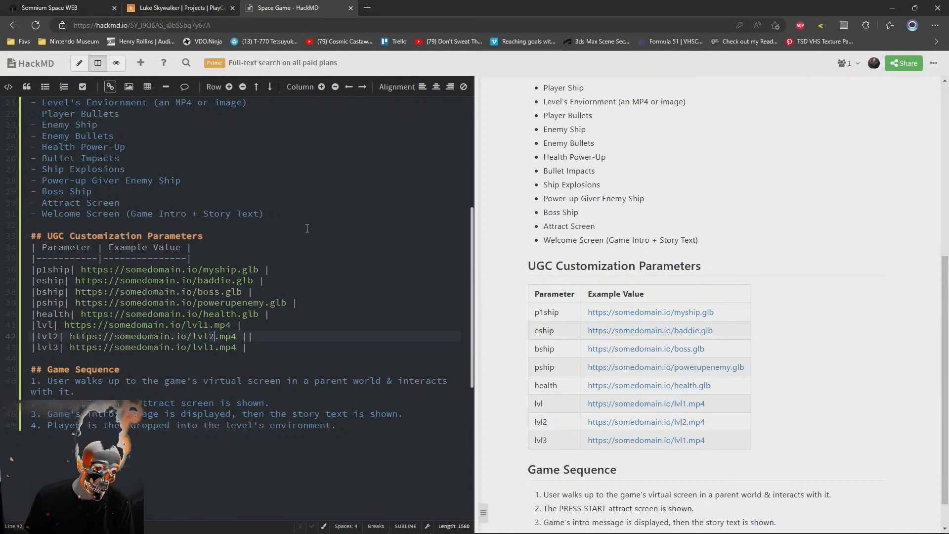
key(Down)
key(BackSpace)
text(3)
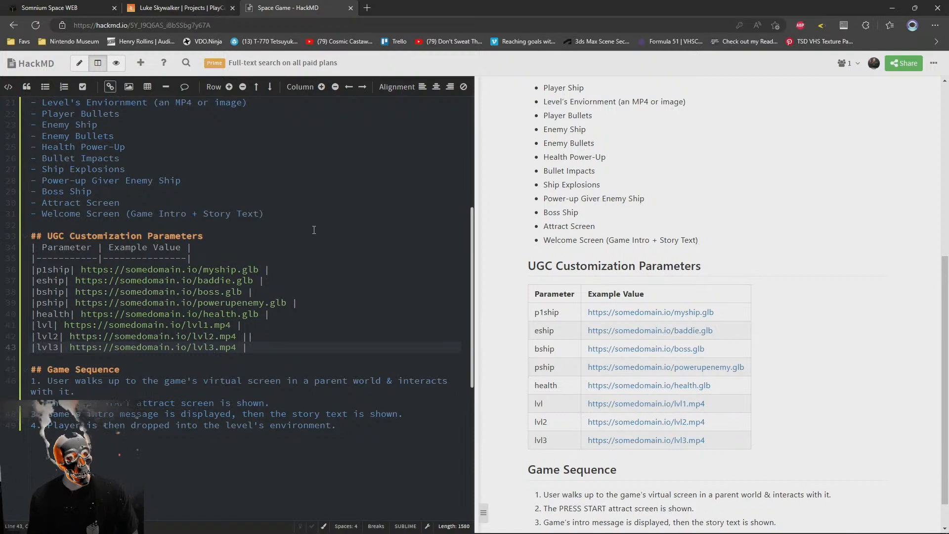
Review the ship and level rows of the UGC Customization Parameters table
click(242, 336)
click(207, 325)
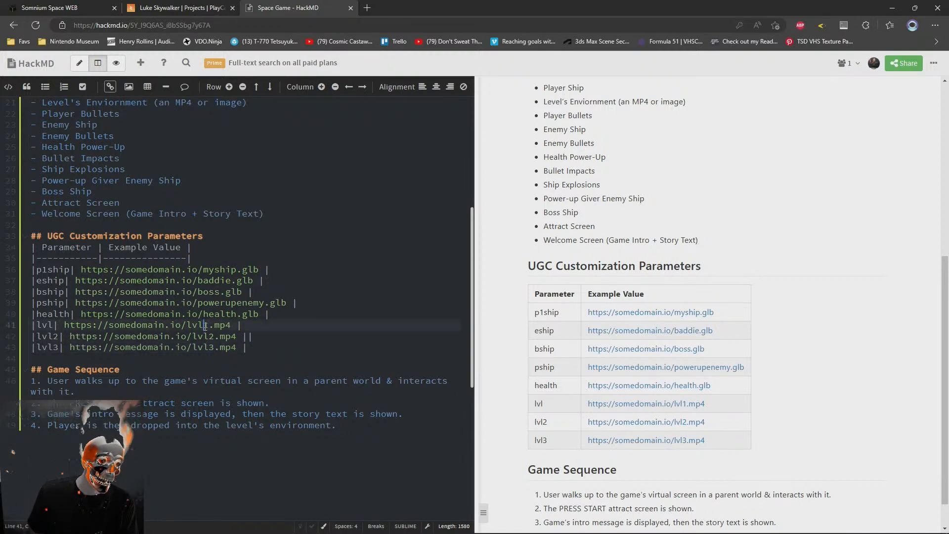
key(Up)
key(Up)
key(Up)
drag(33, 336, 253, 336)
click(280, 292)
click(115, 280)
click(65, 280)
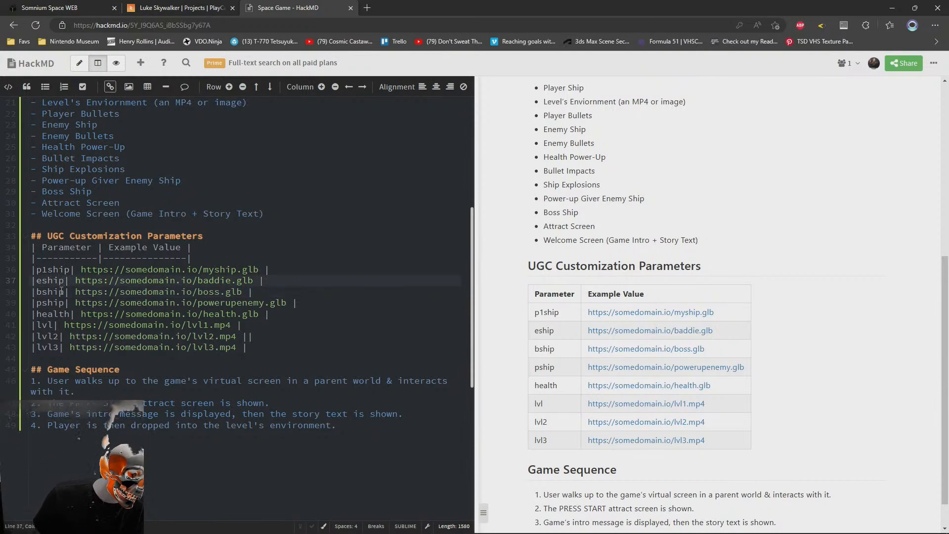
click(311, 271)
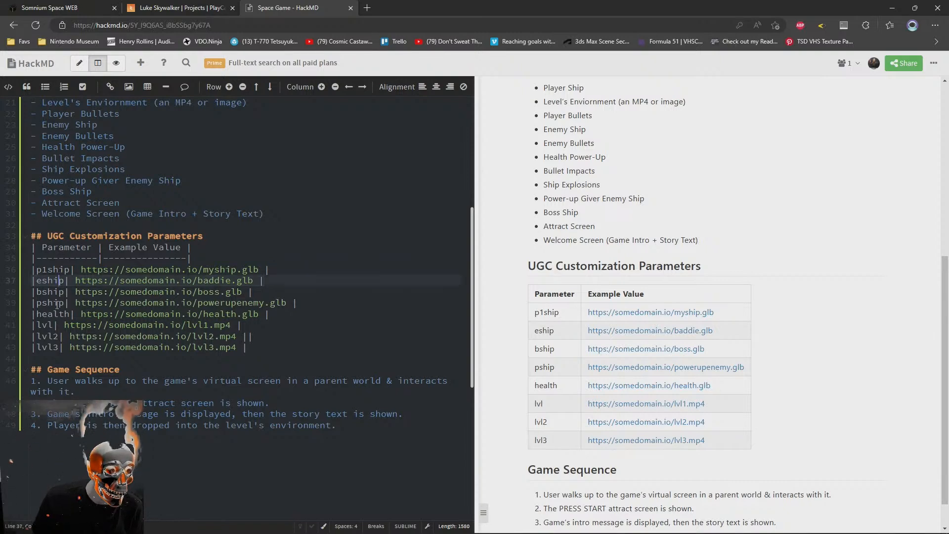
Remove the extra pipe character at the end of the lvl2 row
click(269, 328)
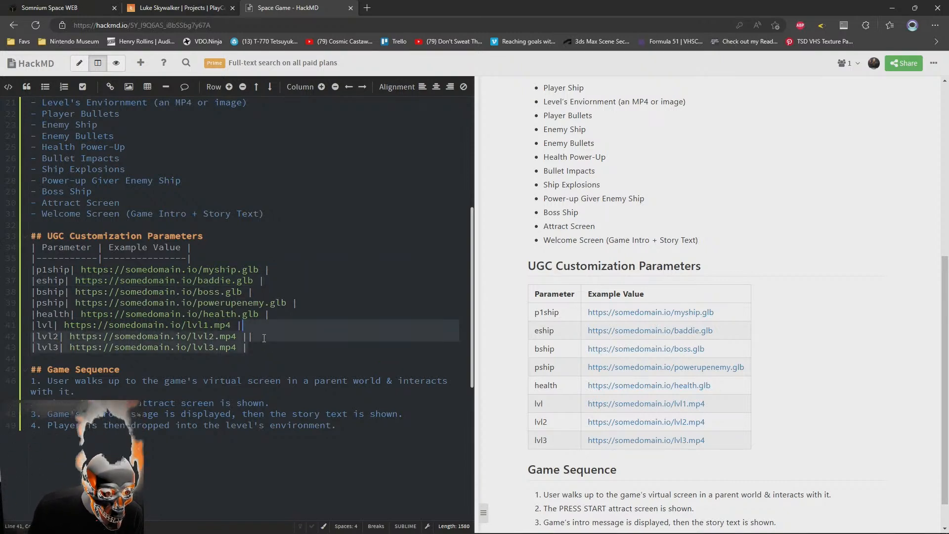
click(264, 337)
key(BackSpace)
Examine the enemy, boss and level parameter rows together with the existing Game Sequence items
click(291, 272)
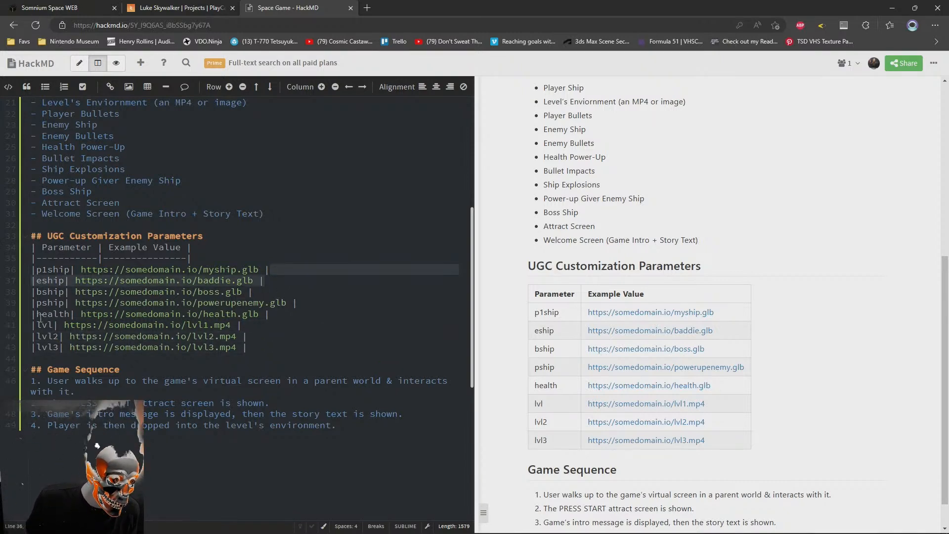
click(264, 325)
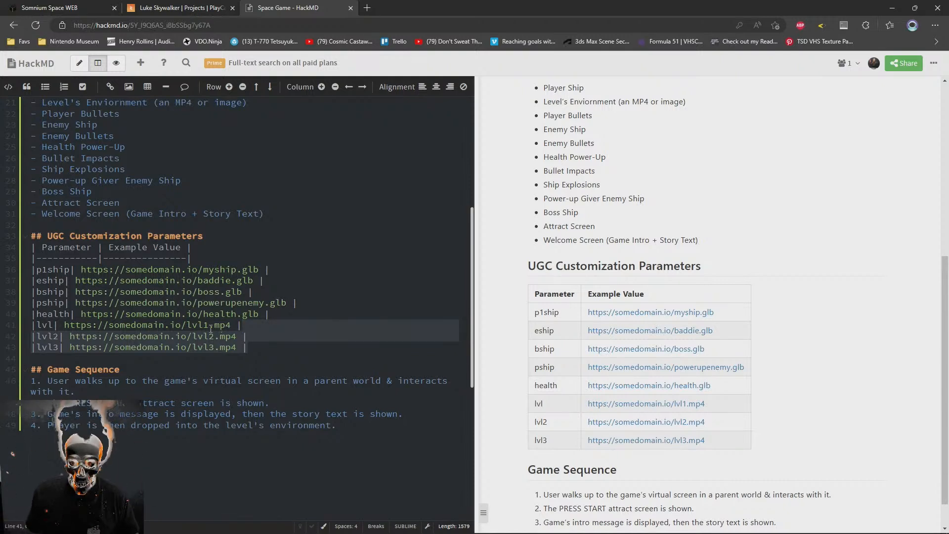
click(42, 291)
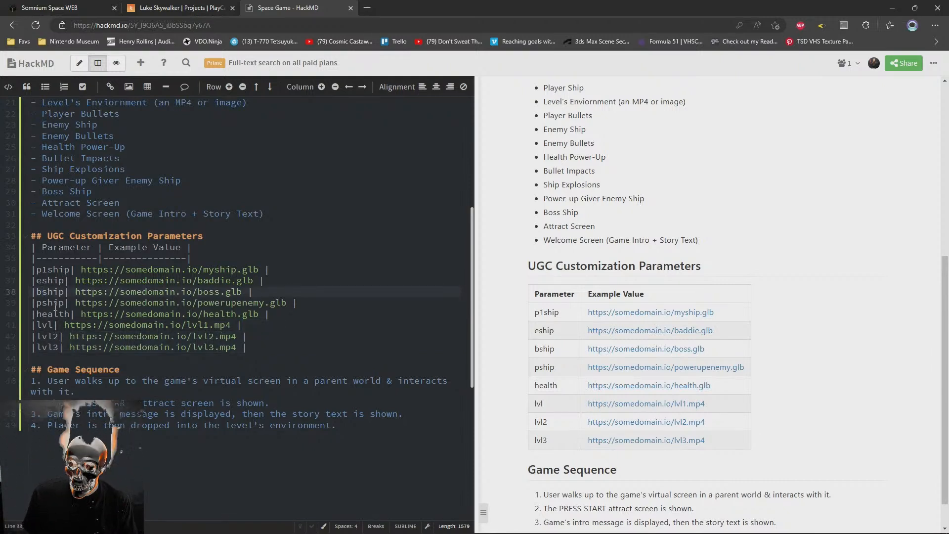
drag(36, 291, 285, 293)
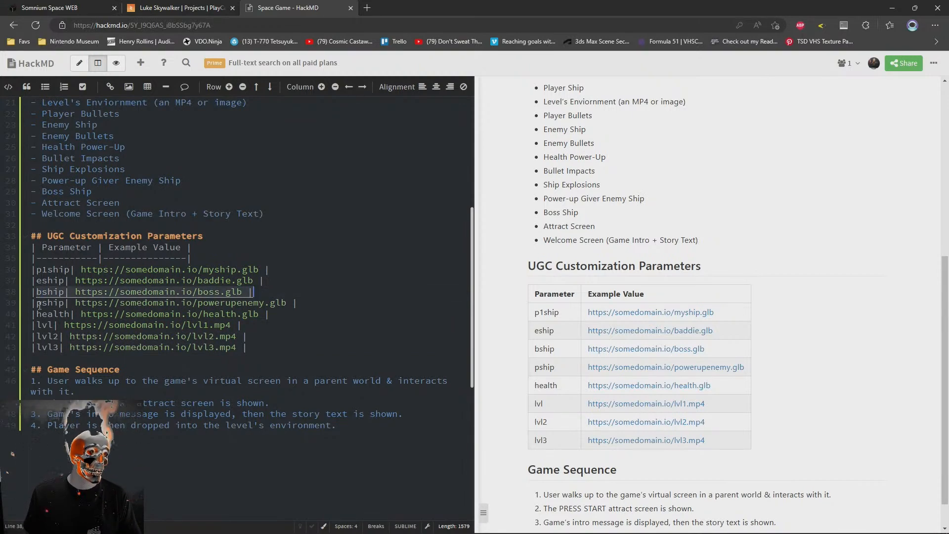
drag(36, 281, 278, 286)
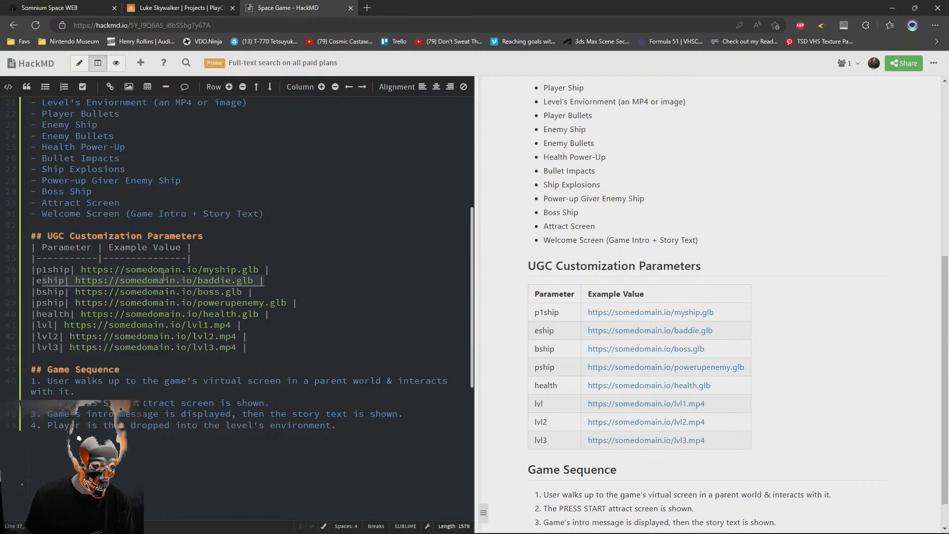
click(259, 345)
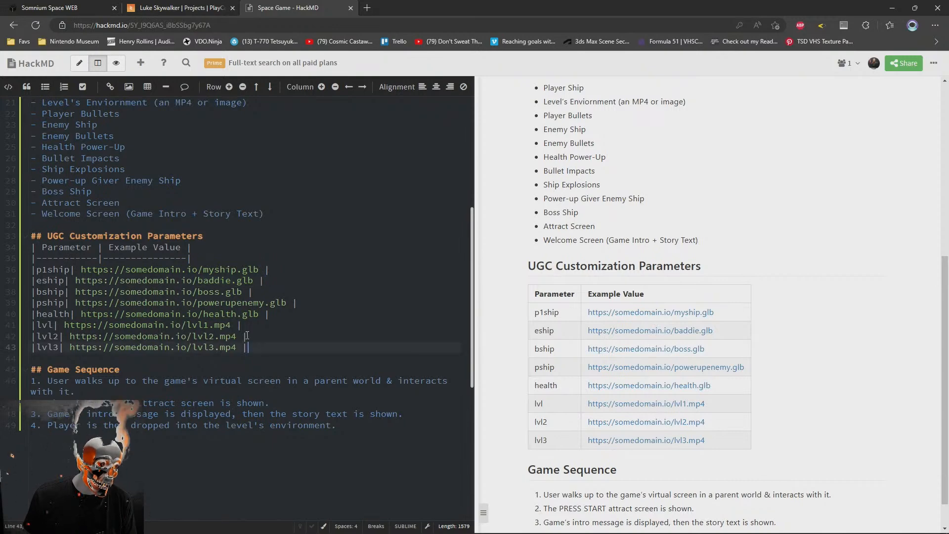
scroll(173, 307, down, 3)
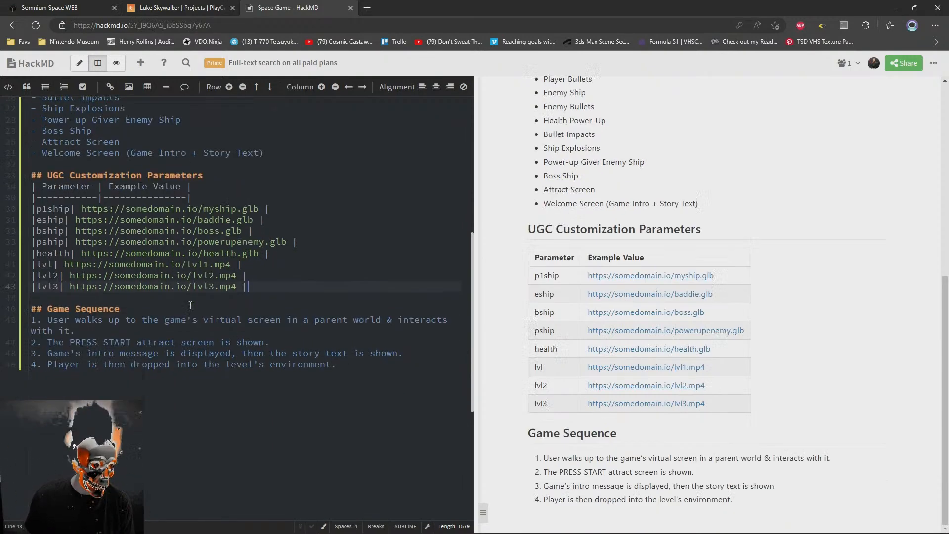
click(388, 345)
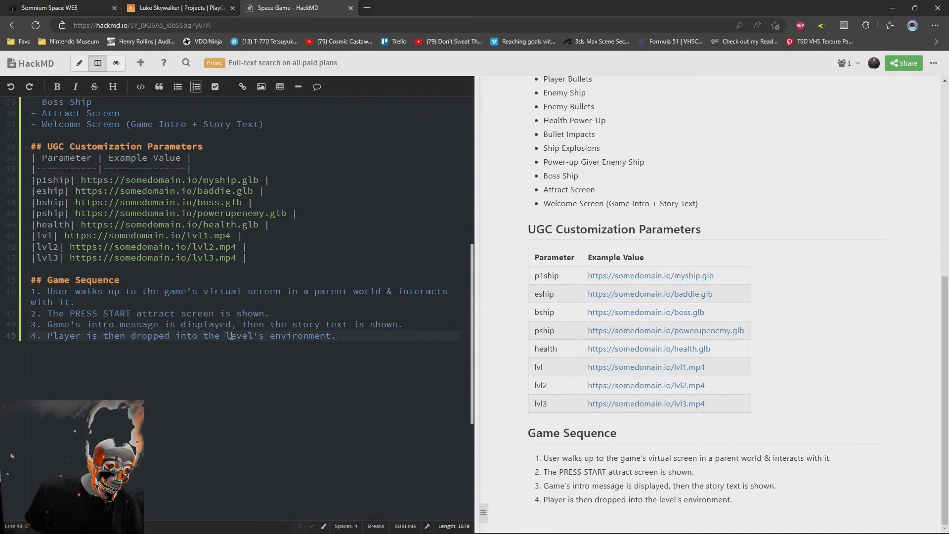
drag(247, 257, 32, 148)
scroll(328, 400, down, 5)
scroll(328, 400, up, 5)
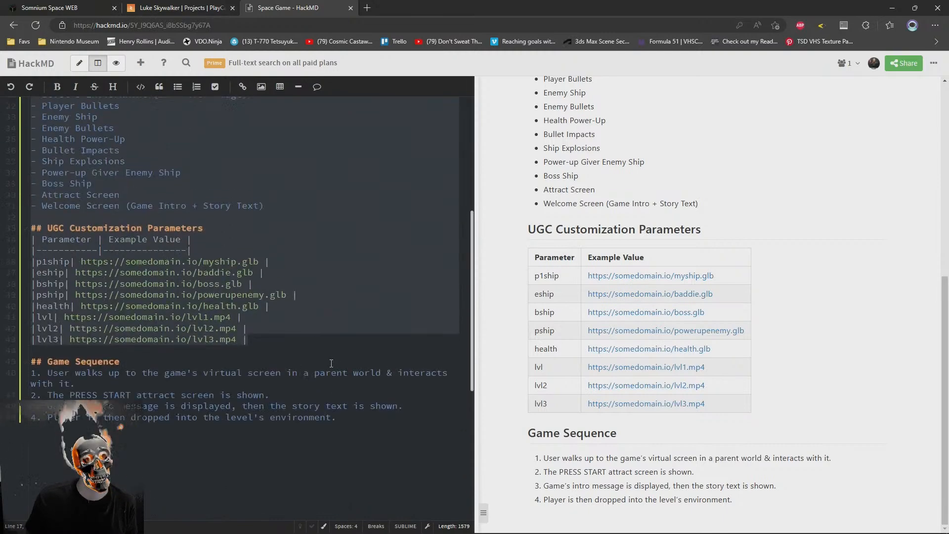
scroll(332, 369, down, 2)
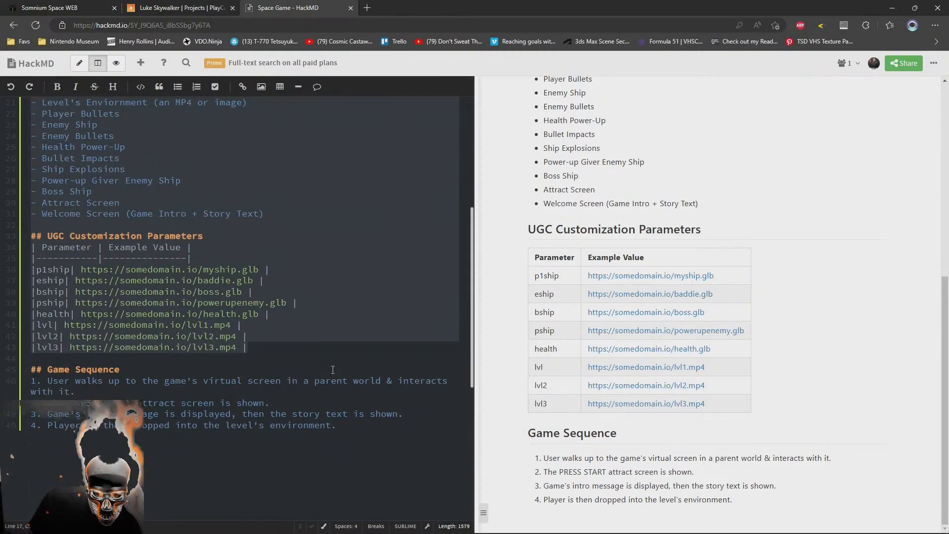
Add item 5 to the Game Sequence list: "Scripted sequence of enemies are dispatched"
click(433, 444)
key(Return)
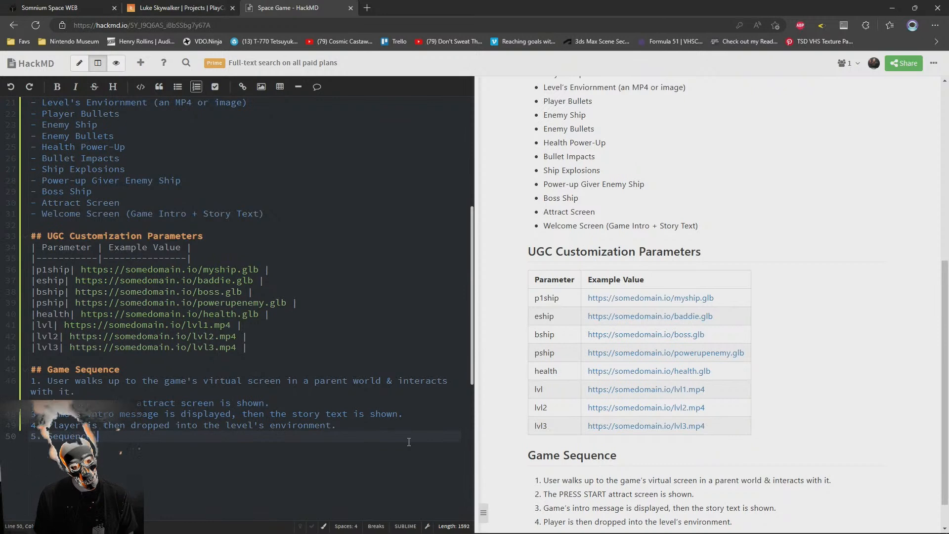
key(ctrl+shift+Left)
key(ctrl+shift+Left)
key(ctrl+shift+Left)
text(Scripted sequence of enemies are dispatched)
Reword the start of Game Sequence item 5 to "Scripted waves of enemies"
click(92, 436)
text(wave)
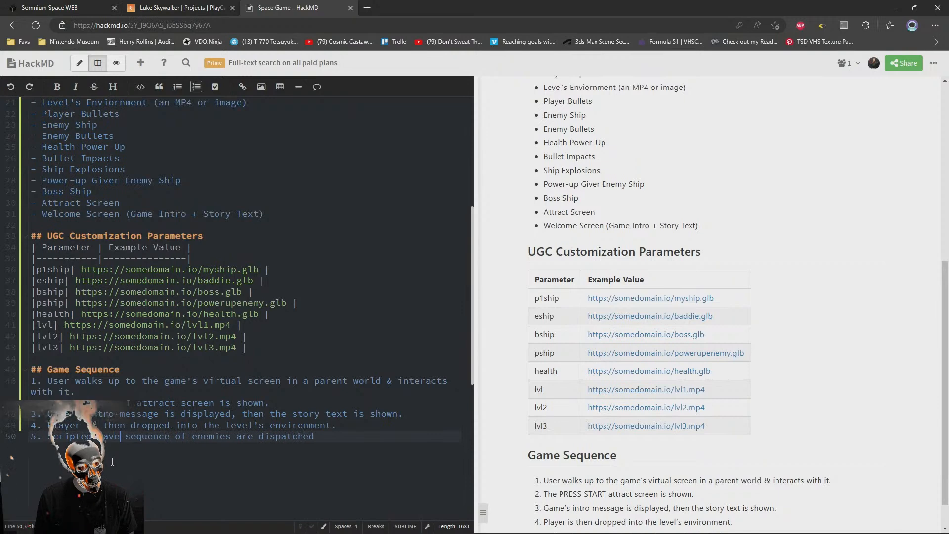
text(s)
key(Right)
key(Delete)
key(Delete)
key(Delete)
key(Delete)
key(Delete)
key(Delete)
key(Delete)
key(Delete)
key(Delete)
key(Delete)
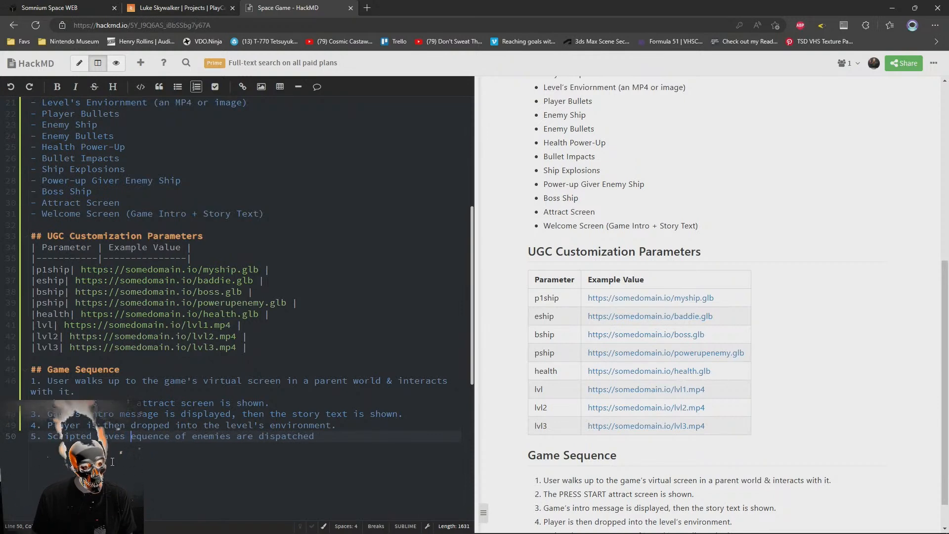
text(o)
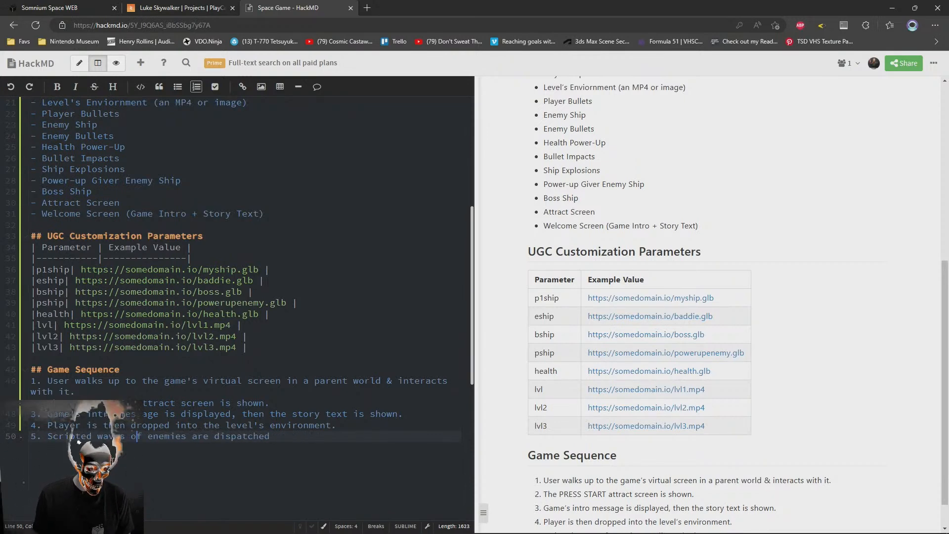
text( as the playe r)
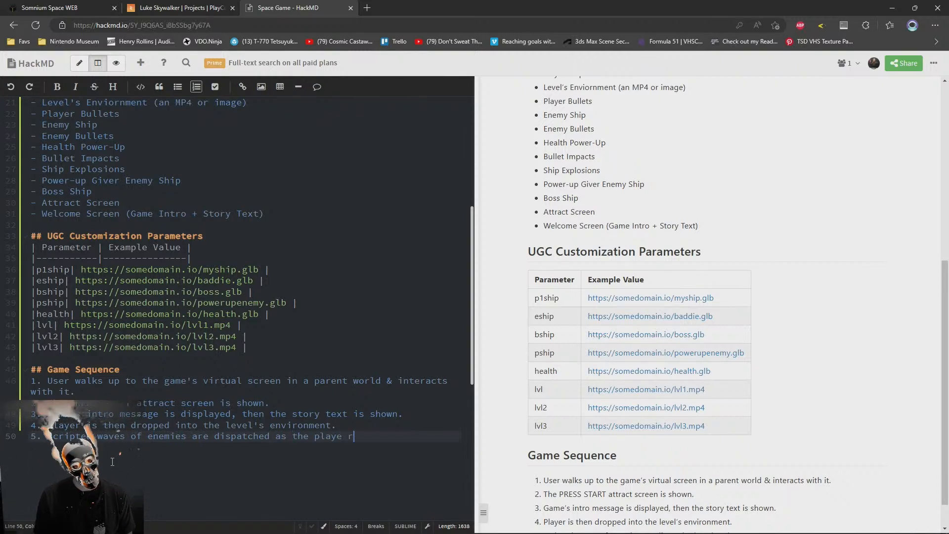
Complete Game Sequence item 5 with "as the player travels up the environment."
key(BackSpace)
key(BackSpace)
text(r travels a)
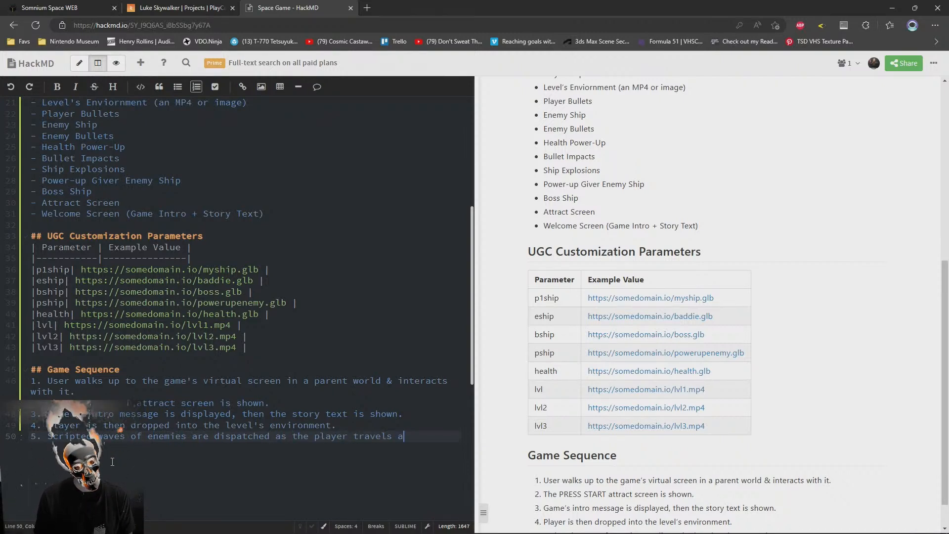
key(BackSpace)
text(up the environment.)
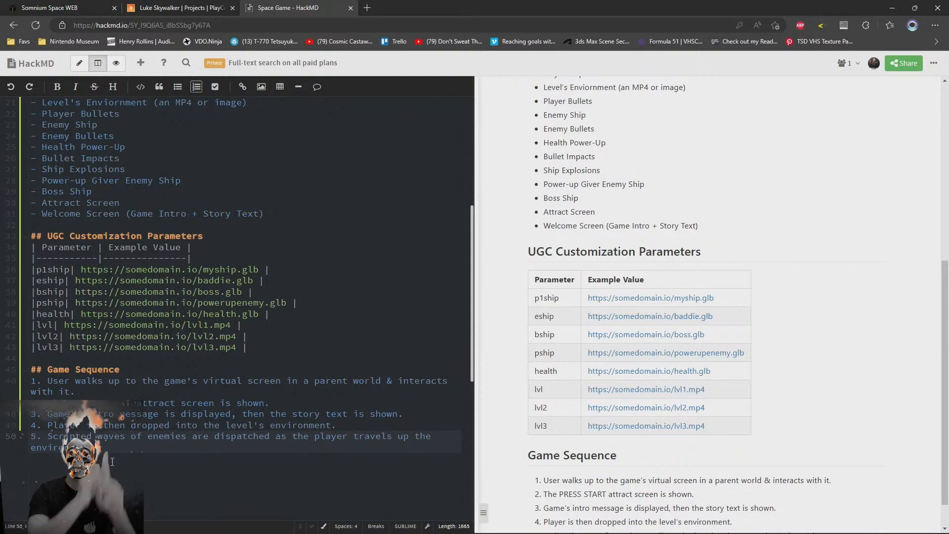
Add Game Sequence item 6: "As 1 wave is defeated, the next wave is spawned, until all scripted waves are defeated & the boss is reached."
key(Return)
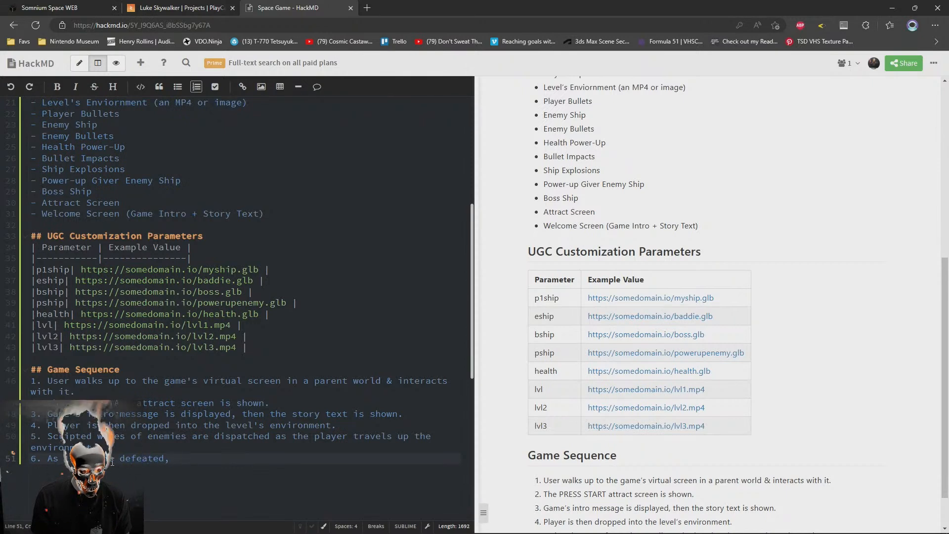
text(the next wave )
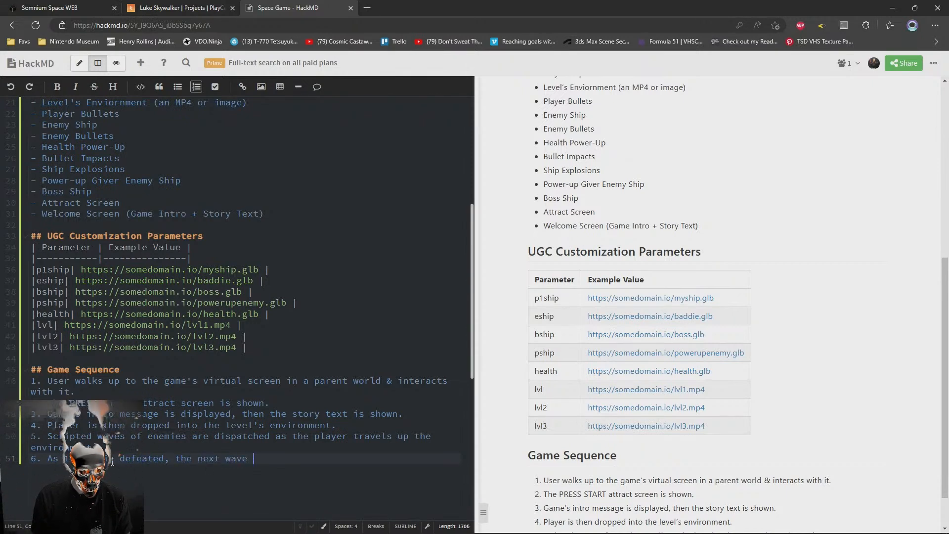
text(is saawned)
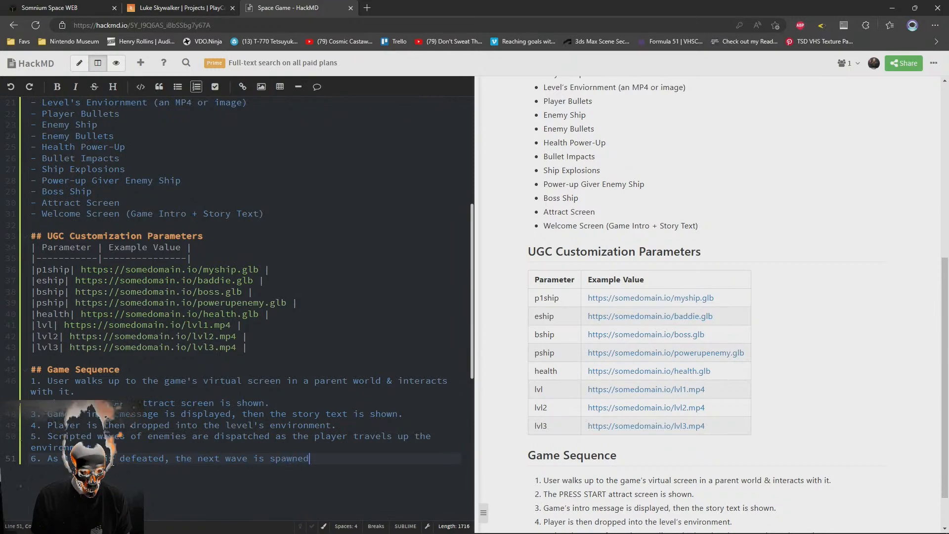
text(, until the b)
key(BackSpace)
key(BackSpace)
key(BackSpace)
key(BackSpace)
key(BackSpace)
text(all script)
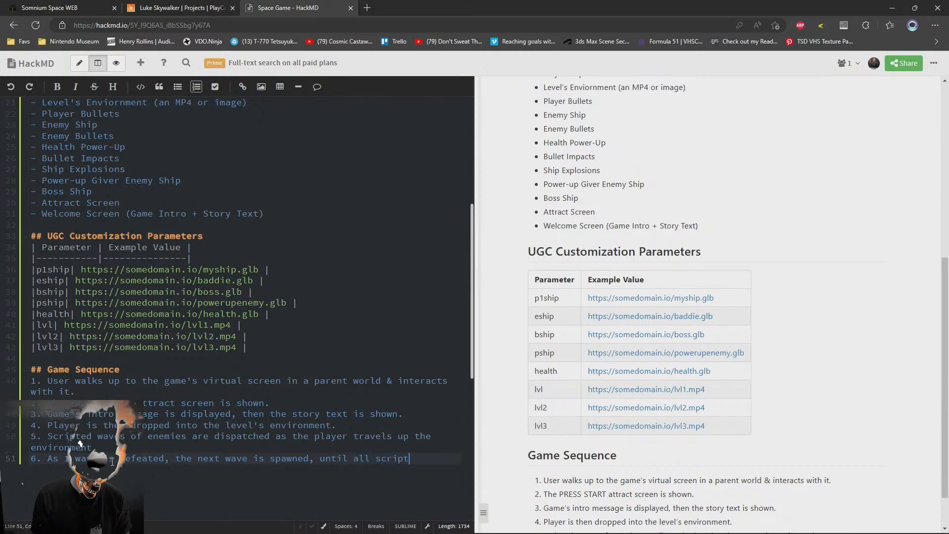
text(ed waves are )
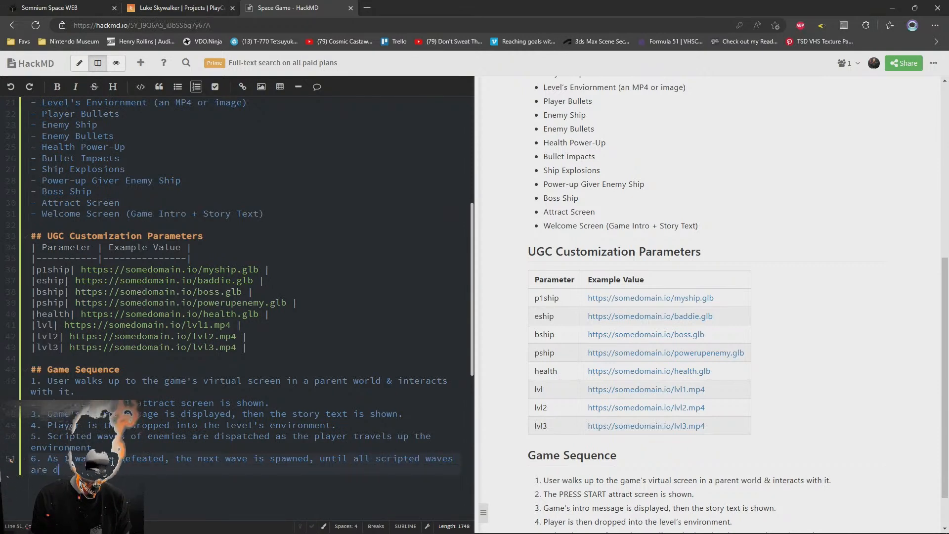
text(defeated & the boss is reached.)
Start Game Sequence item 7, describing the boss with "is a carrier that shoots"
key(Return)
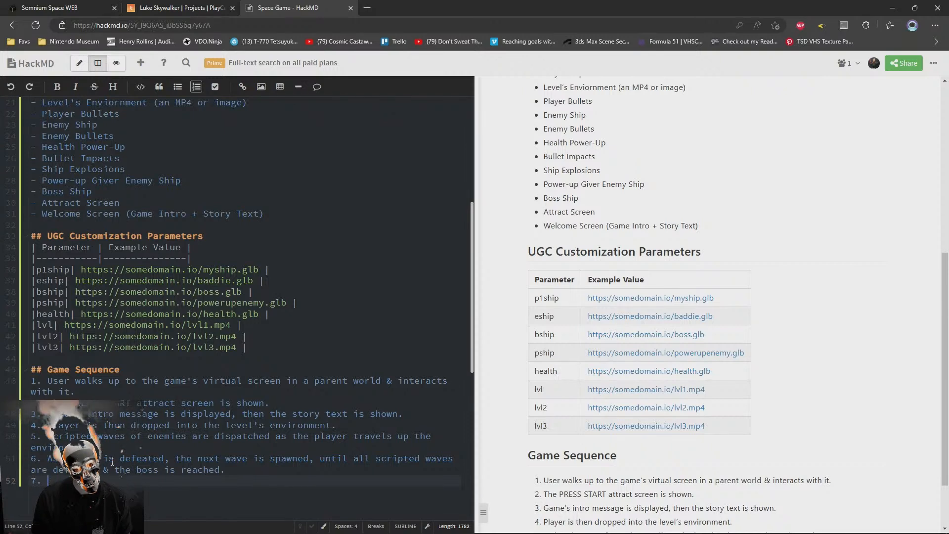
text(cts )
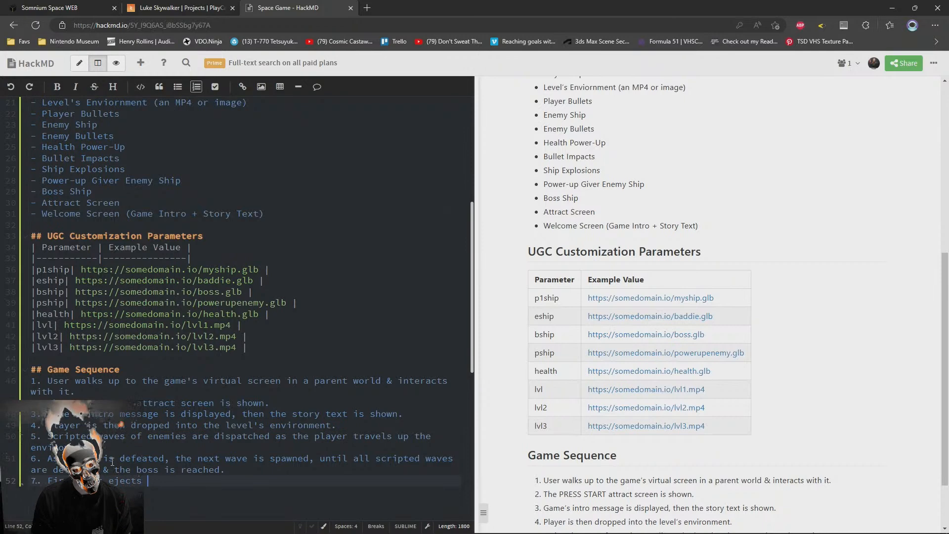
text(small ships)
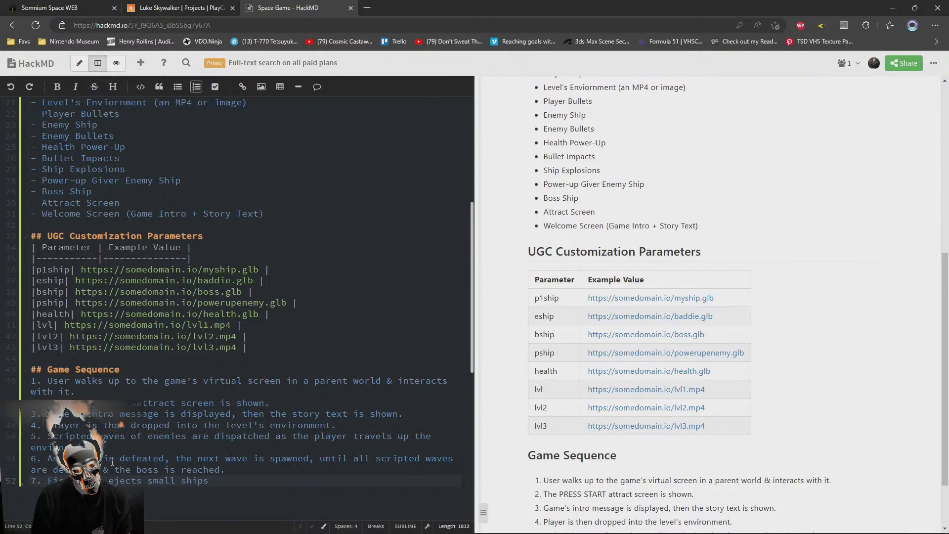
key(BackSpace)
key(BackSpace)
key(BackSpace)
key(BackSpace)
key(BackSpace)
key(BackSpace)
key(BackSpace)
key(BackSpace)
key(BackSpace)
key(BackSpace)
key(BackSpace)
key(BackSpace)
key(BackSpace)
key(BackSpace)
key(BackSpace)
key(BackSpace)
key(BackSpace)
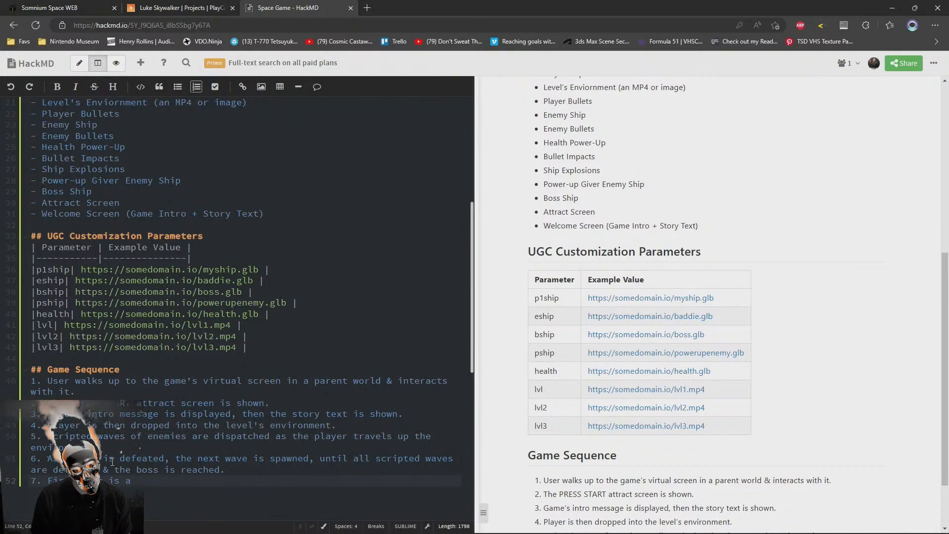
text(er that shoots )
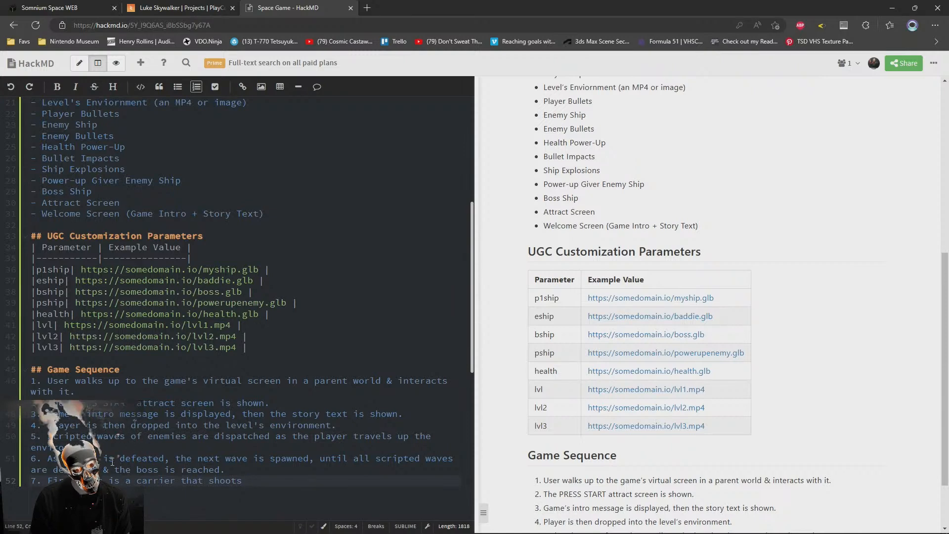
text(rapi)
Complete Game Sequence item 7 with "regular bullets & shoots out enemies." and begin item 8, ending its partial text with "the boss to"
key(BackSpace)
key(BackSpace)
key(BackSpace)
key(BackSpace)
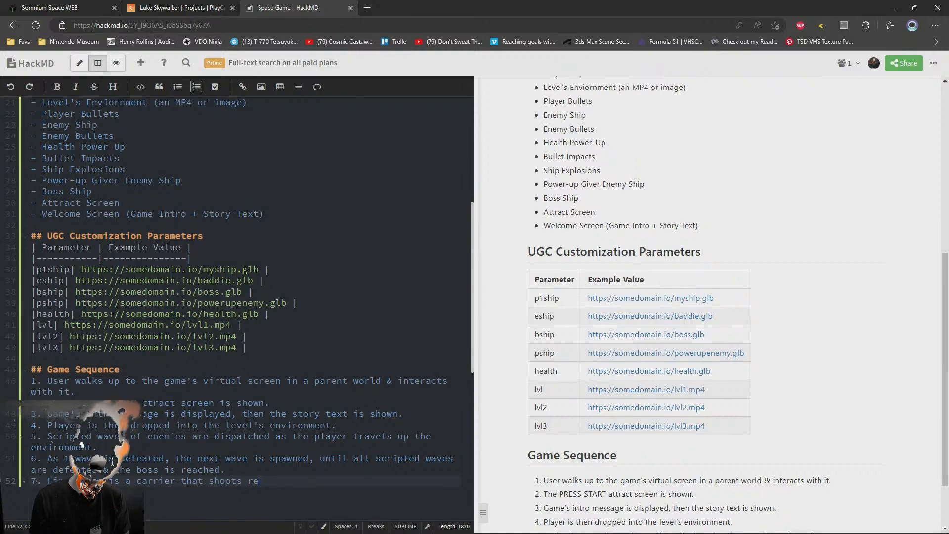
text(regular bullet)
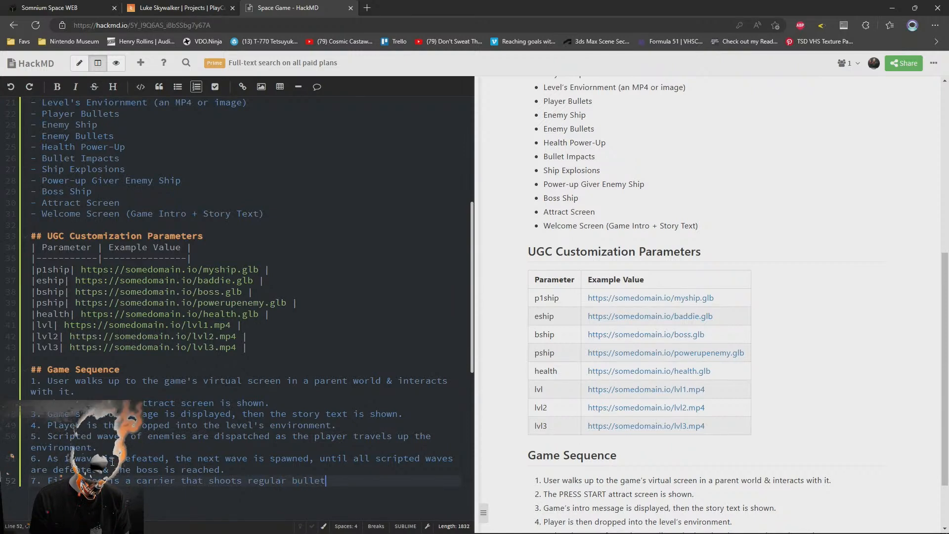
text(s & shoots)
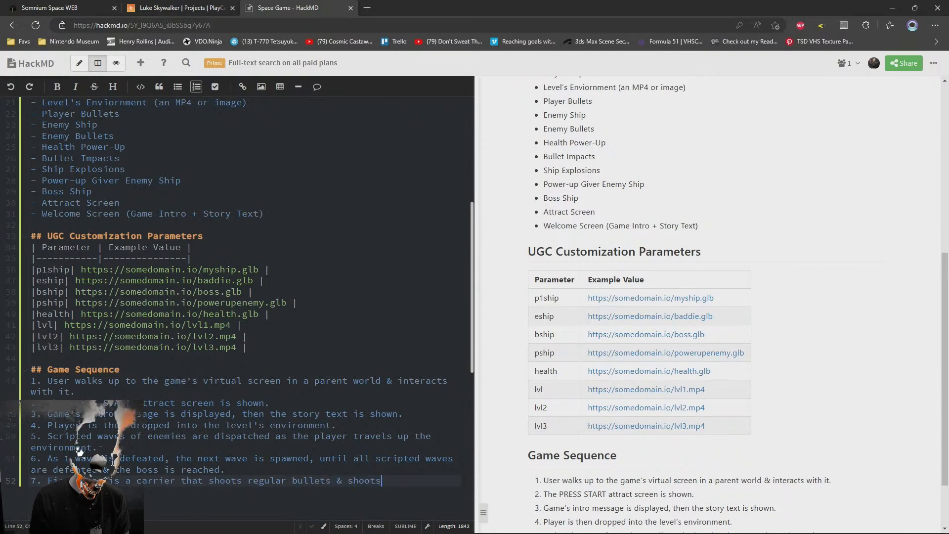
text( out enemies.)
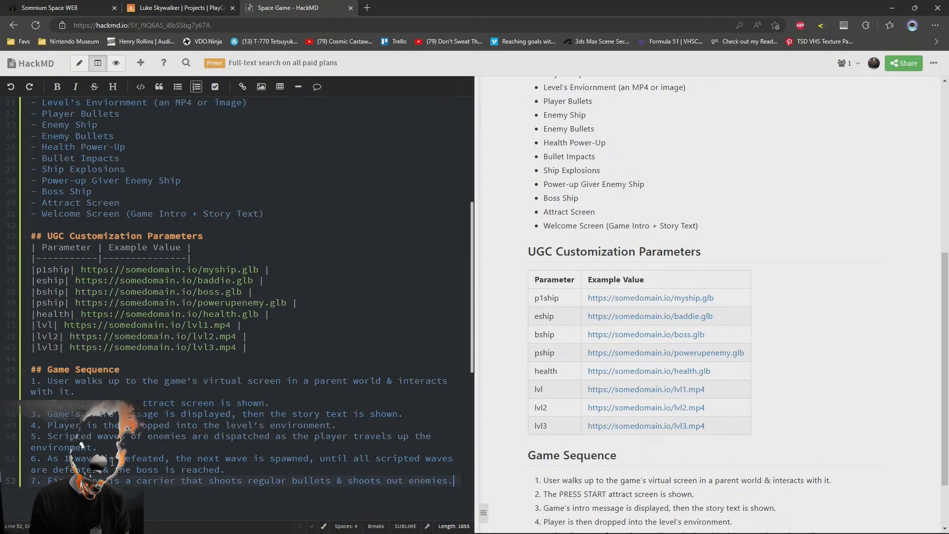
key(Return)
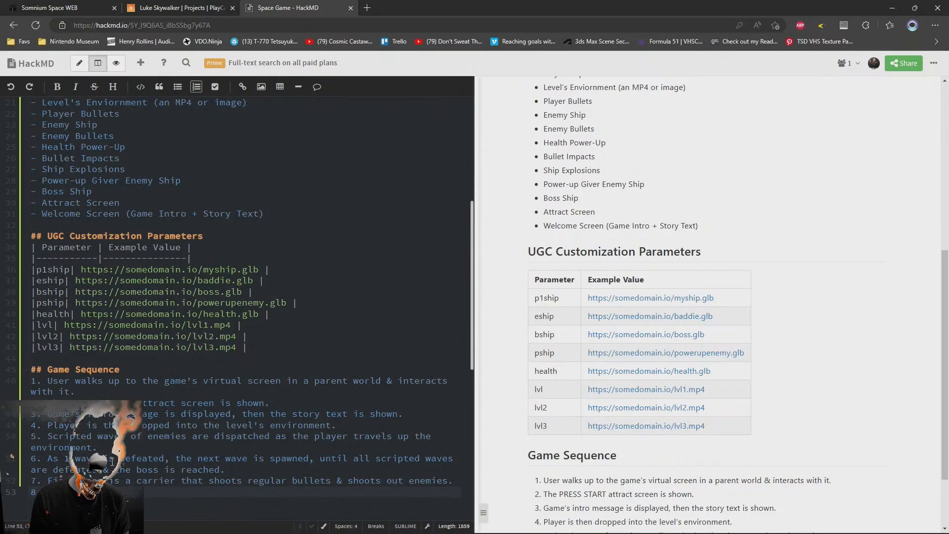
text(the bo)
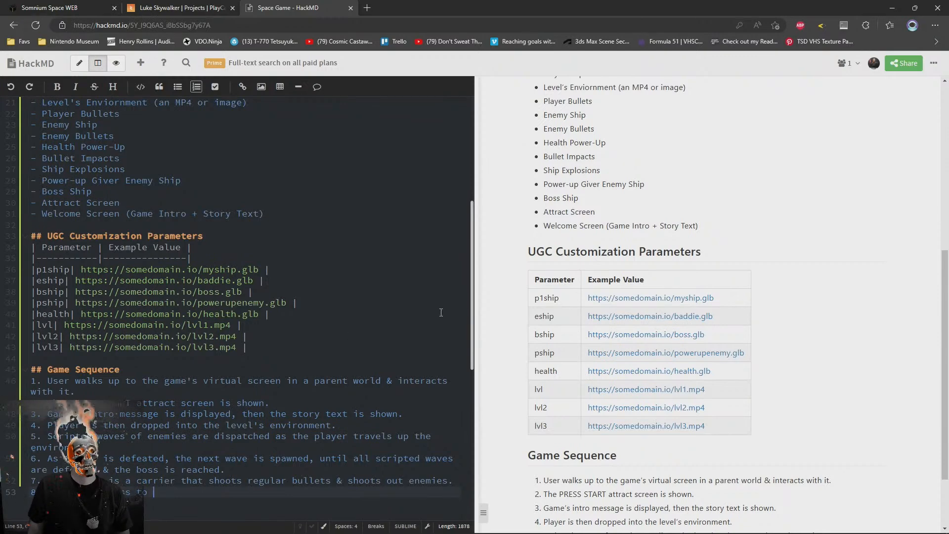
Insert a "story" parameter row above p1ship in the UGC Customization Parameters table
scroll(331, 330, up, 2)
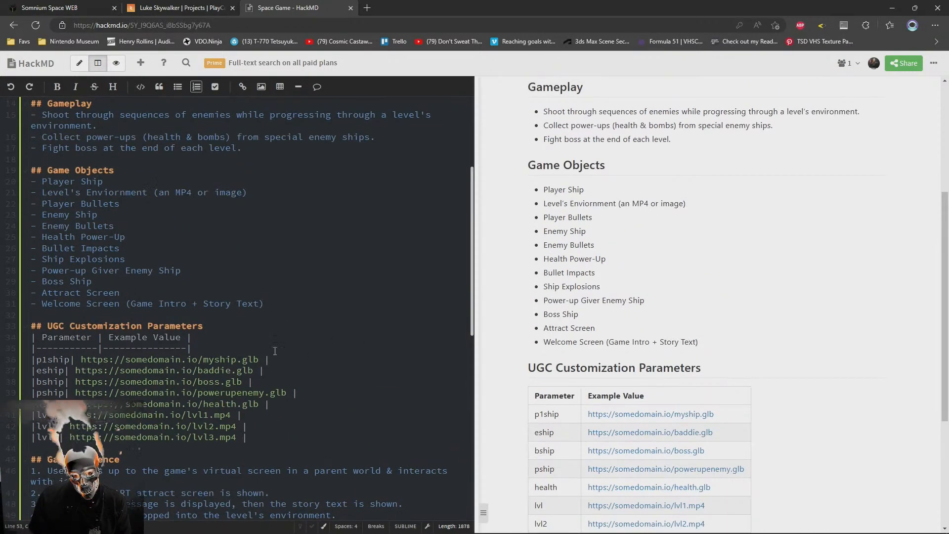
click(322, 406)
key(Up)
key(Up)
key(Up)
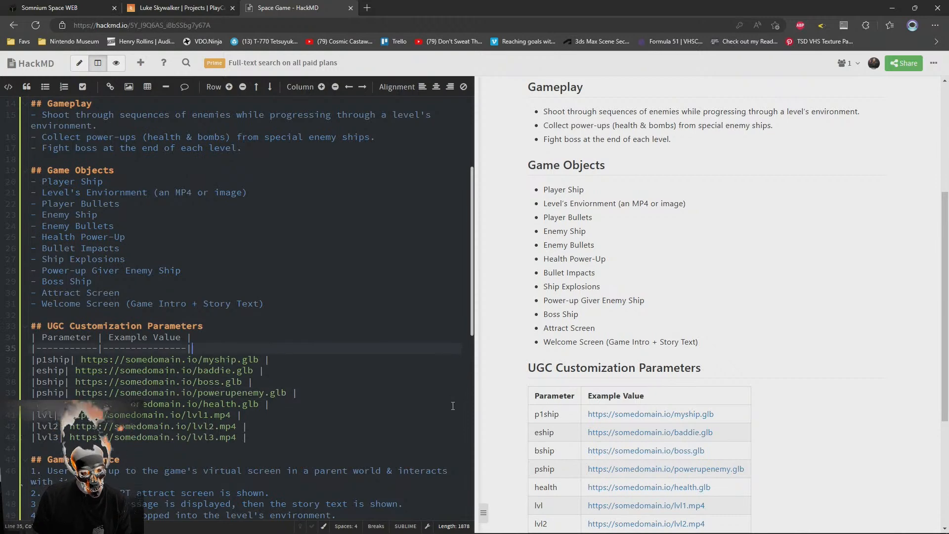
key(Up)
key(Up)
key(Return)
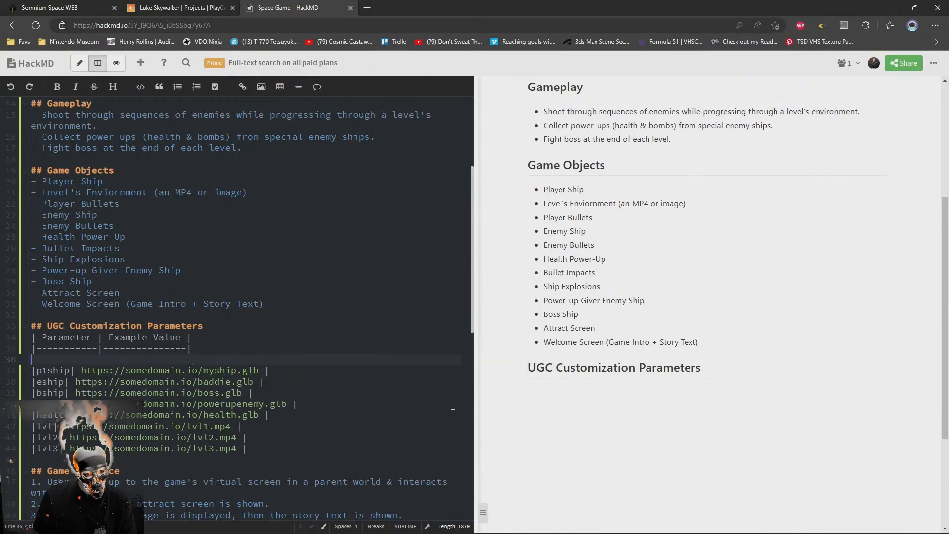
text(|)
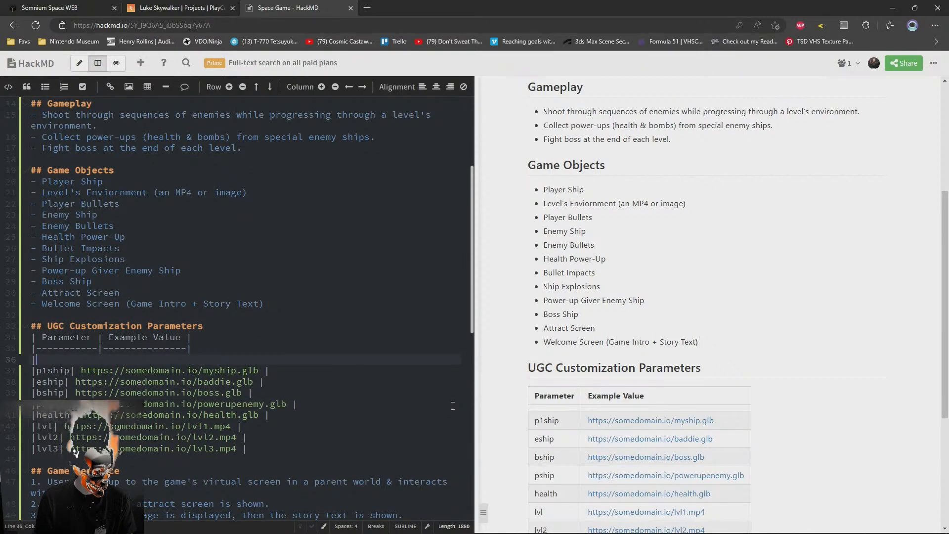
text(stor)
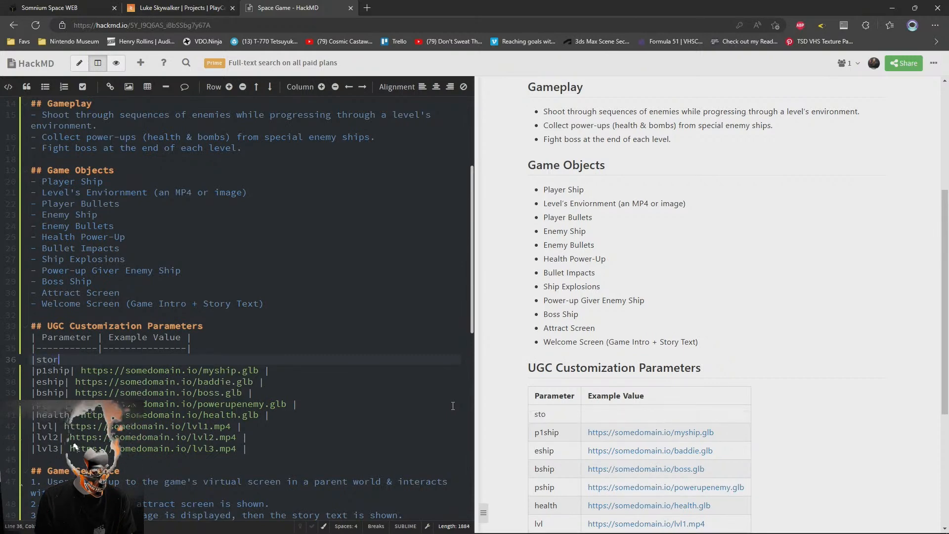
text(y| https:)
key(BackSpace)
key(BackSpace)
key(BackSpace)
key(BackSpace)
key(BackSpace)
key(BackSpace)
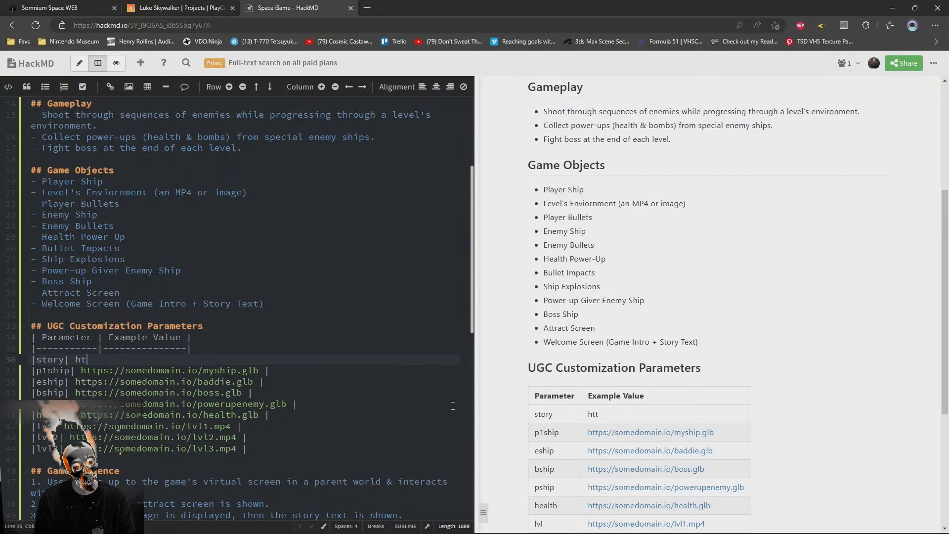
Draft "Save the world by destoryin" as the example value of the story parameter
text(This)
key(BackSpace)
key(BackSpace)
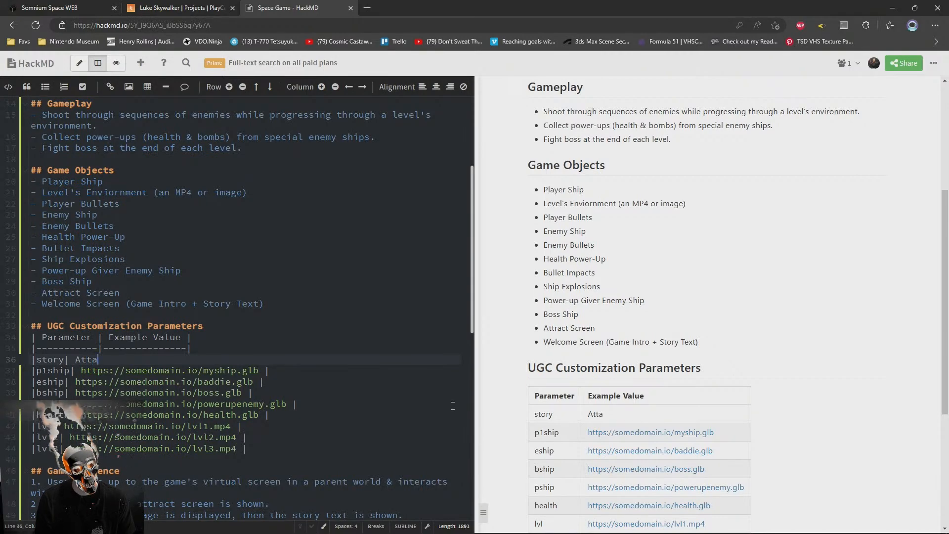
key(BackSpace)
key(BackSpace)
key(BackSpace)
text(Save the world by )
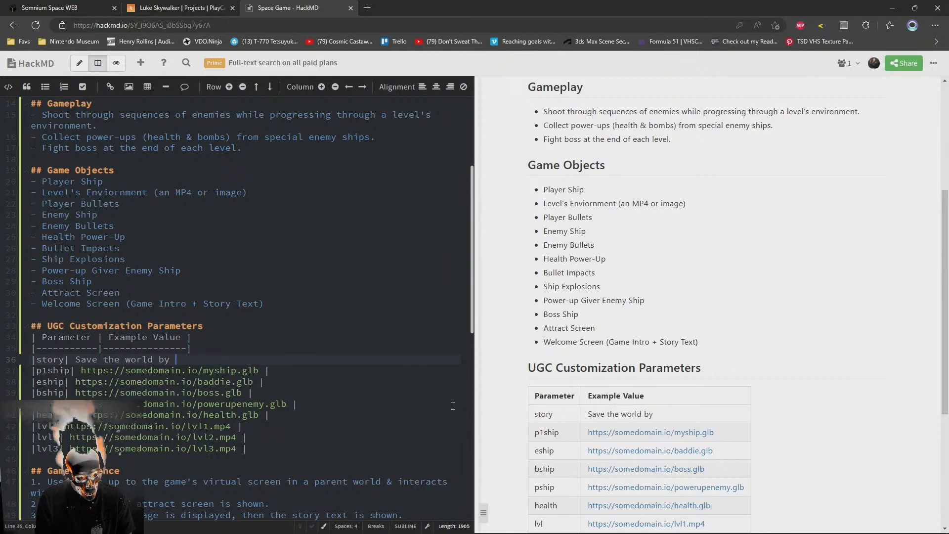
text(destoryin)
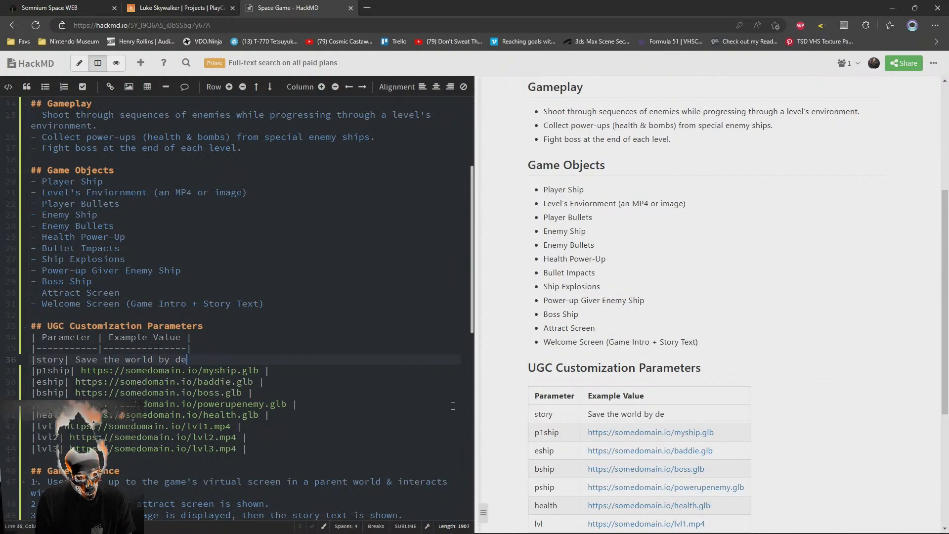
Replace the drafted story value with "The invaders have arrived."
key(shift+Home)
key(shift+Right)
key(shift+Right)
key(shift+Right)
key(shift+Right)
key(shift+Right)
key(shift+Right)
key(shift+Right)
key(shift+Right)
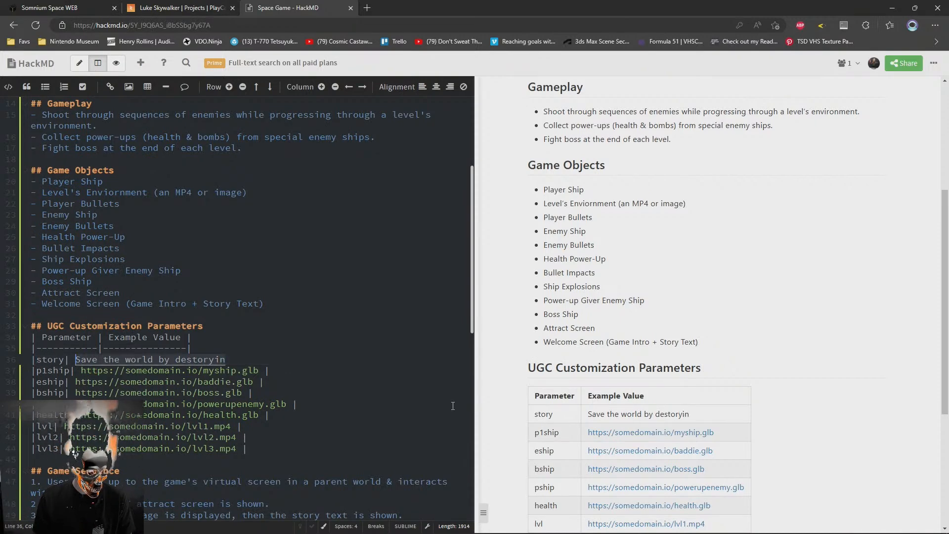
text(E)
text(he evil |)
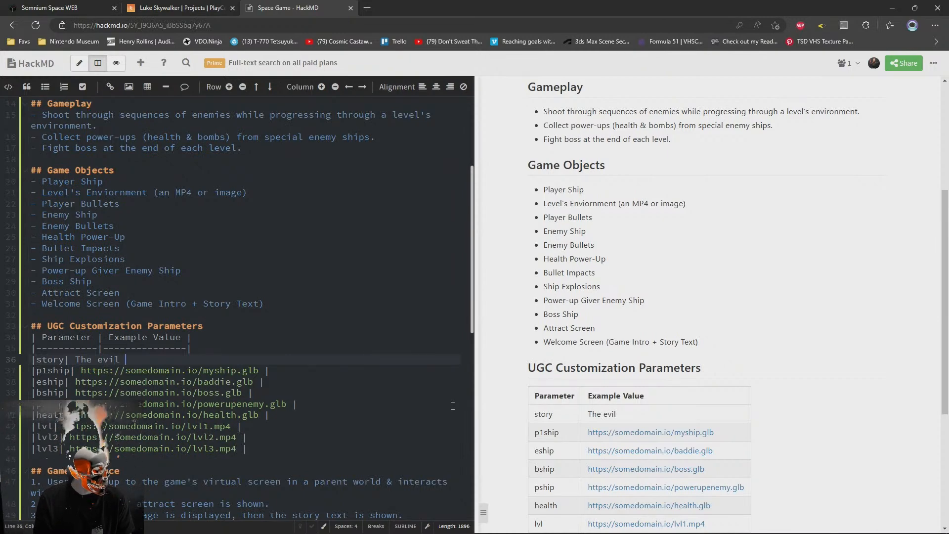
key(BackSpace)
key(BackSpace)
key(BackSpace)
text(invaders have )
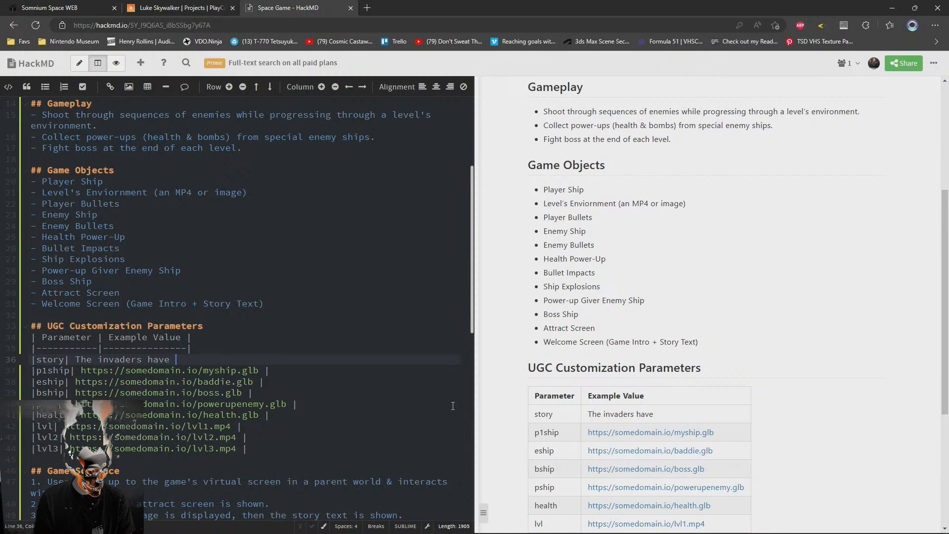
text(arr)
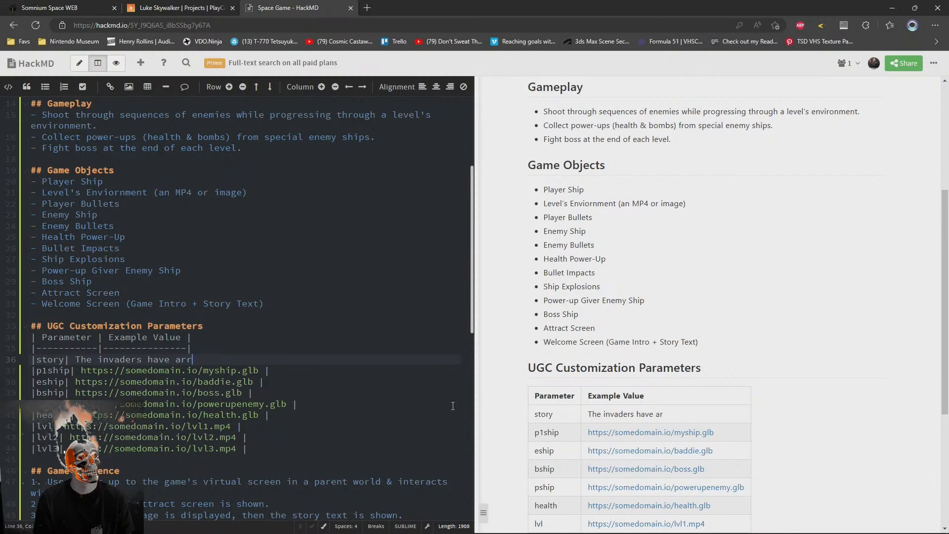
text(ived &)
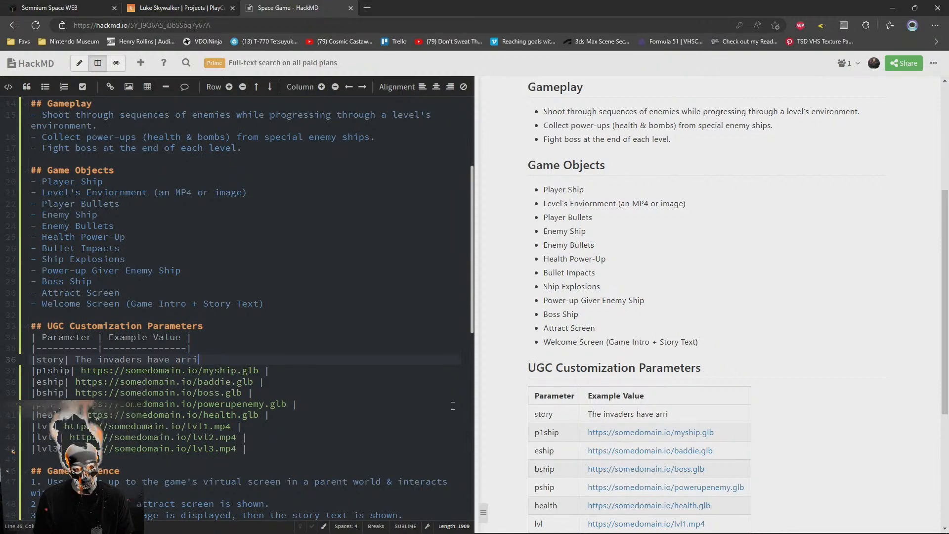
key(BackSpace)
key(BackSpace)
key(BackSpace)
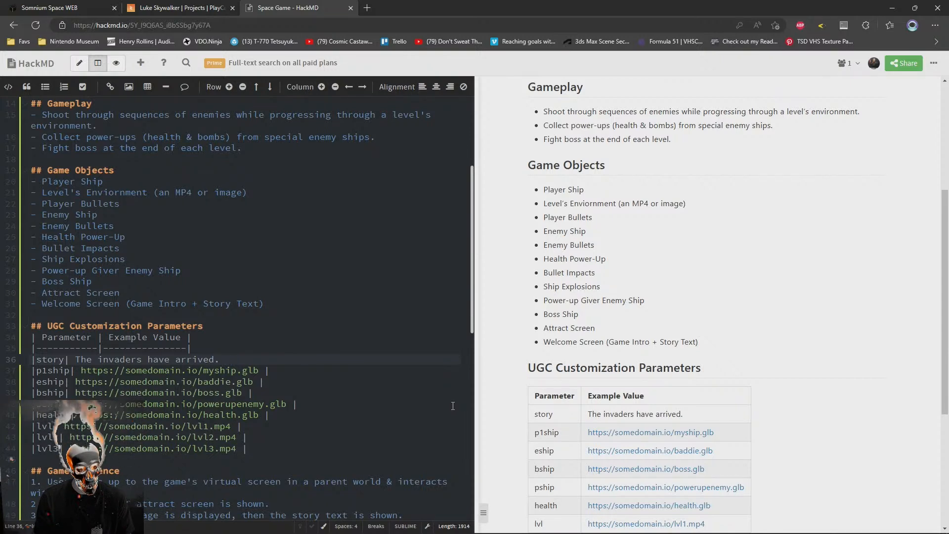
Try "Save the galaxy" as the second sentence of the story value, and remove it
text(. Save the worl)
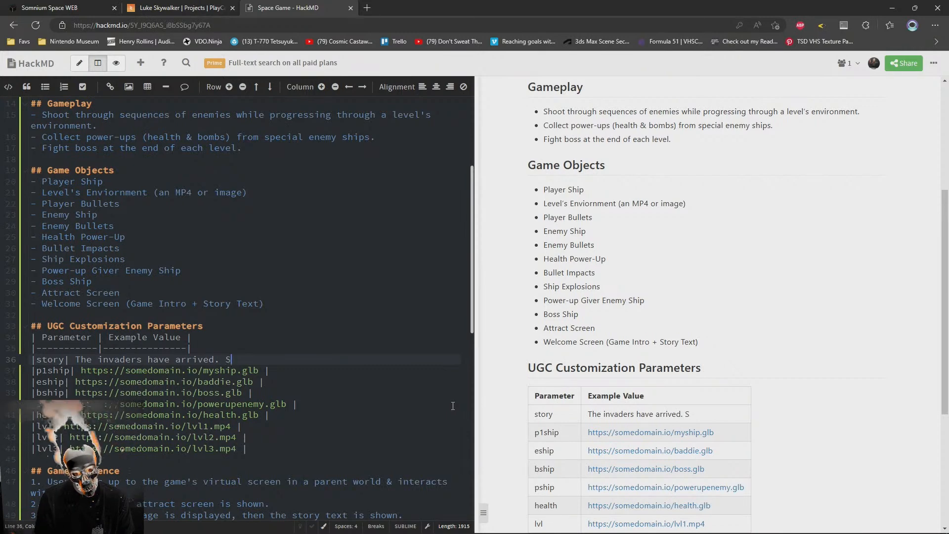
key(BackSpace)
key(BackSpace)
key(BackSpace)
key(BackSpace)
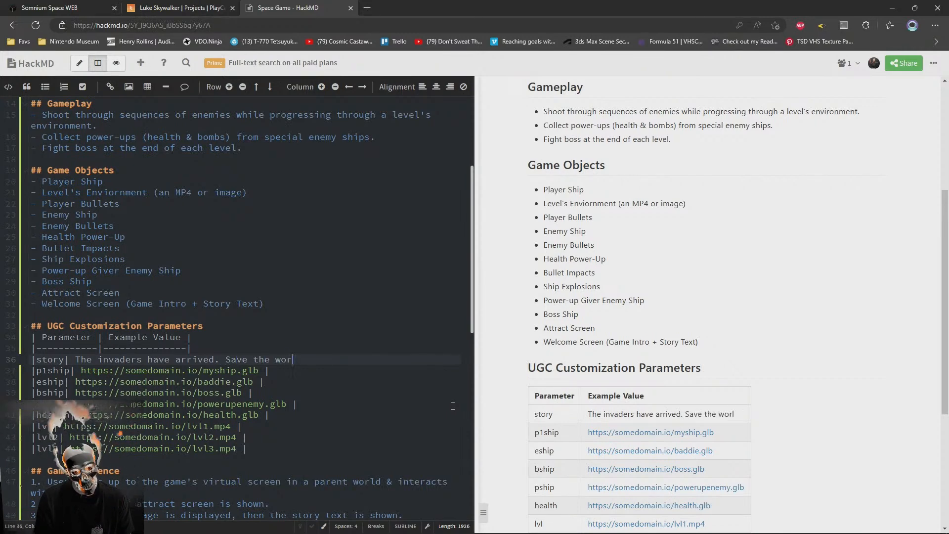
text(galaxy)
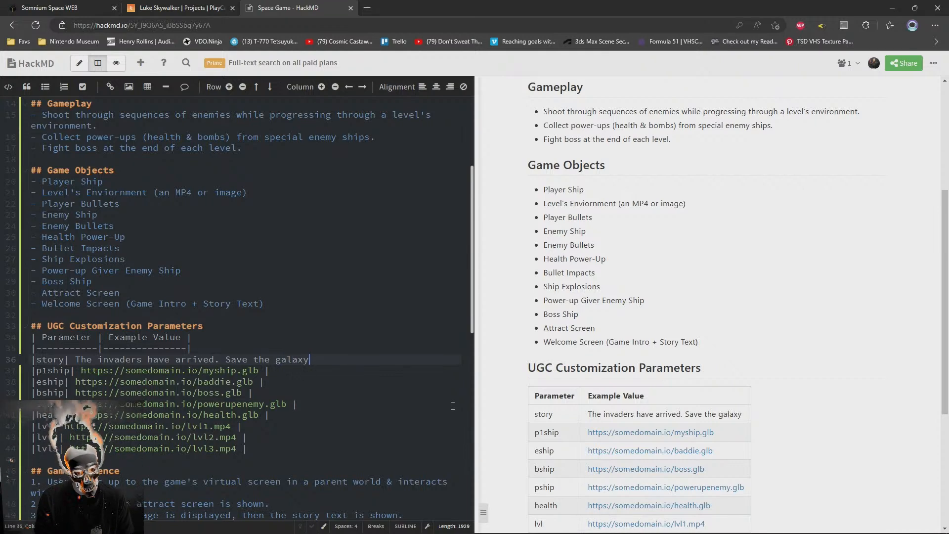
key(BackSpace)
key(BackSpace)
key(BackSpace)
key(BackSpace)
key(BackSpace)
key(BackSpace)
key(BackSpace)
key(BackSpace)
key(BackSpace)
key(BackSpace)
key(BackSpace)
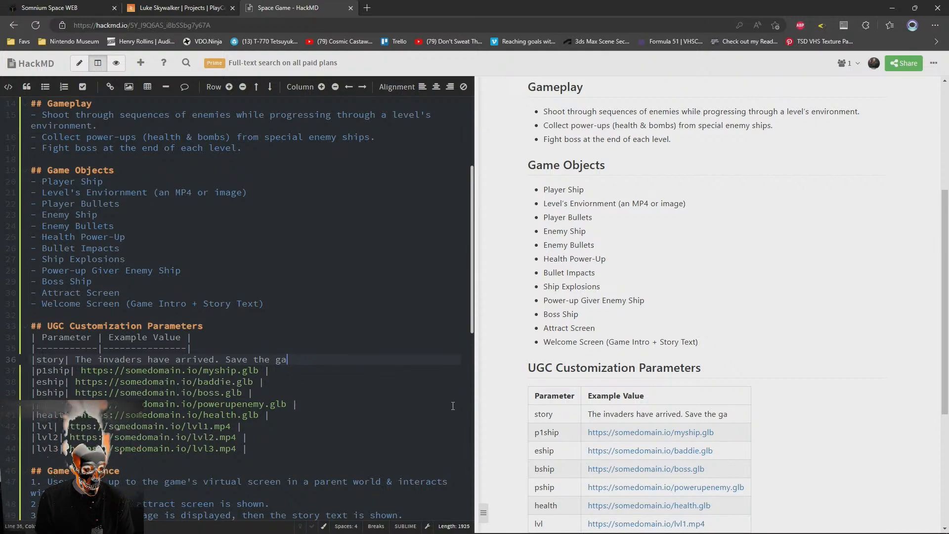
key(BackSpace)
key(BackSpace)
key(BackSpace)
key(BackSpace)
Complete the story value with "Survive their onslaught. Defeat their boss. Save the galaxy." and close the table cell
text(Surv)
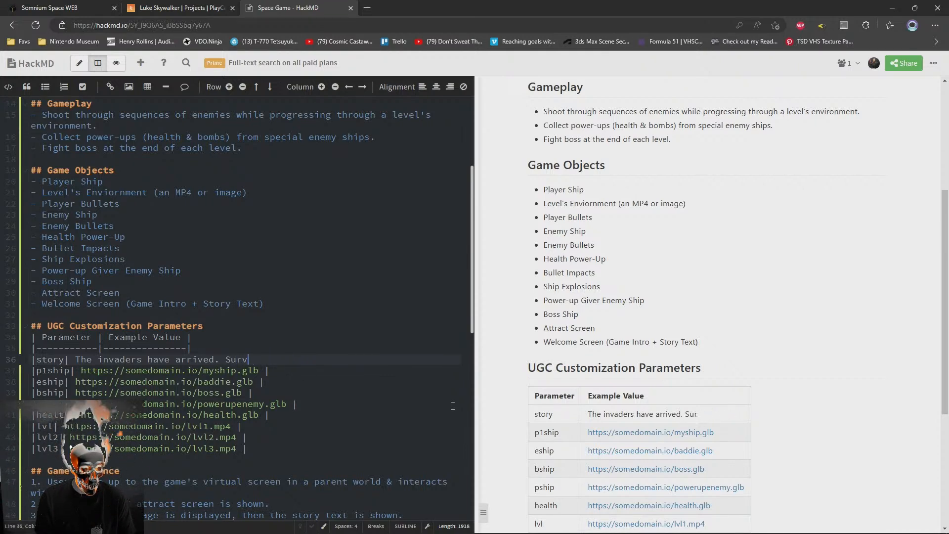
text(ive their onslaught. Defeat their boss. S)
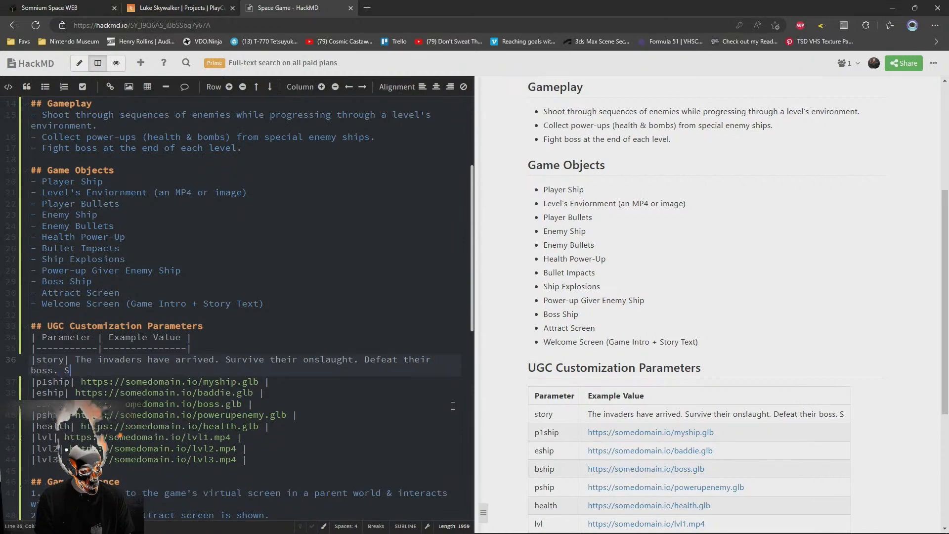
text(ave the gal)
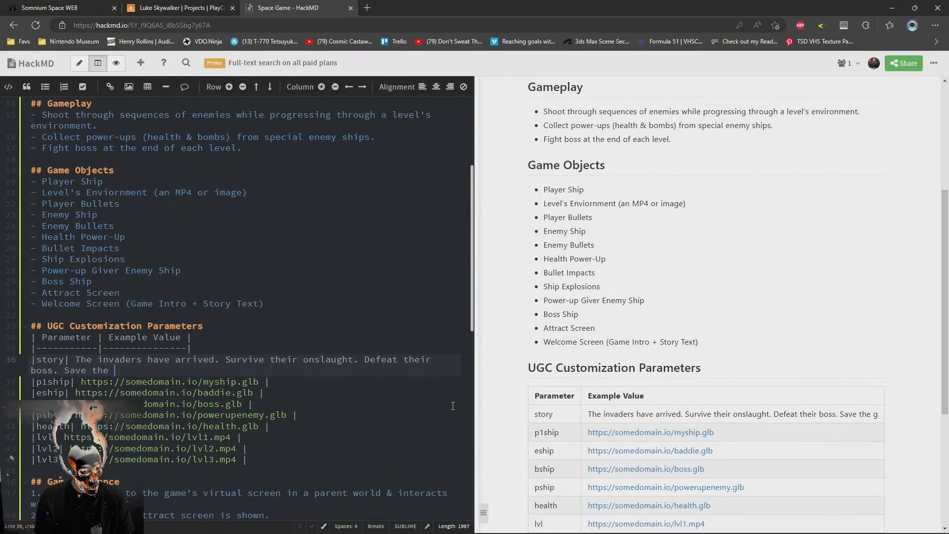
text(axy. |)
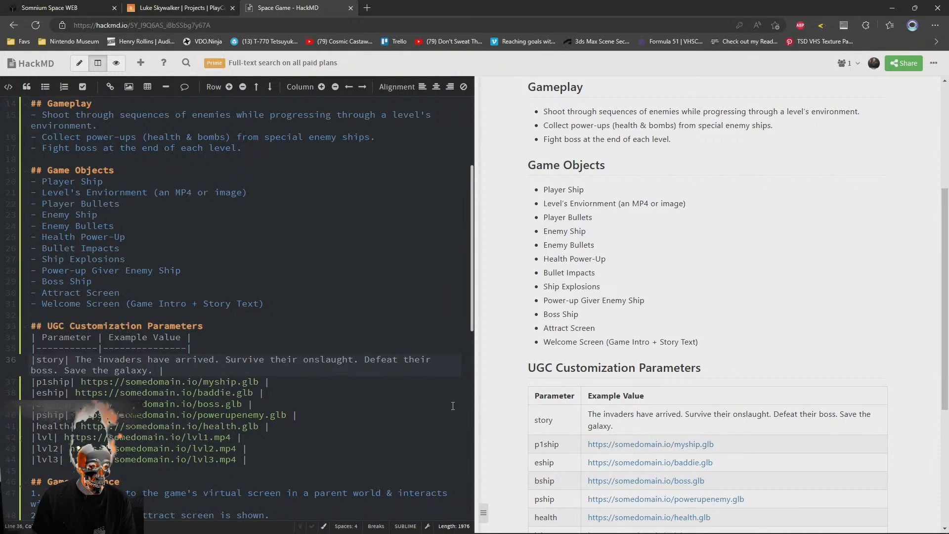
key(shift+Home)
key(Down)
key(Down)
key(Down)
key(Up)
key(Up)
key(Up)
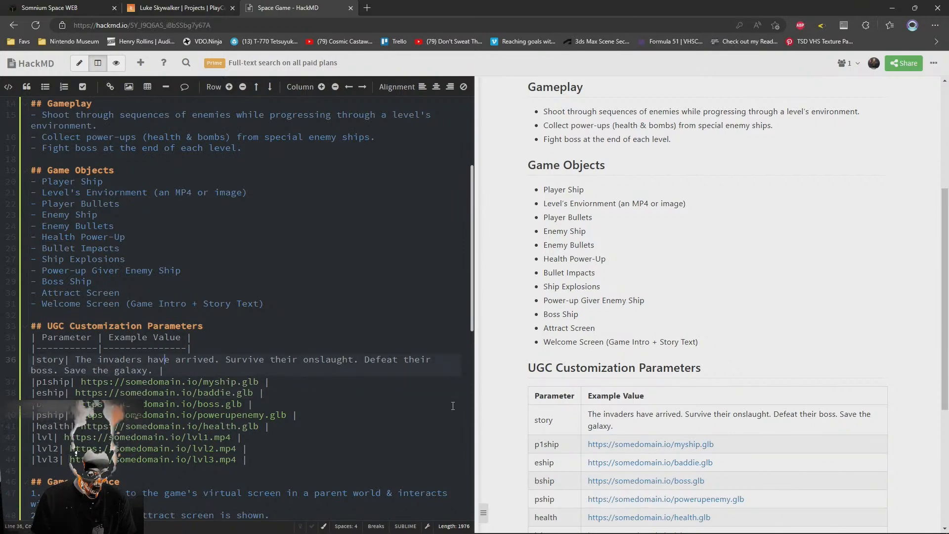
Duplicate the story row in the UGC parameter table and clear the copy's example value
key(ctrl+shift+d)
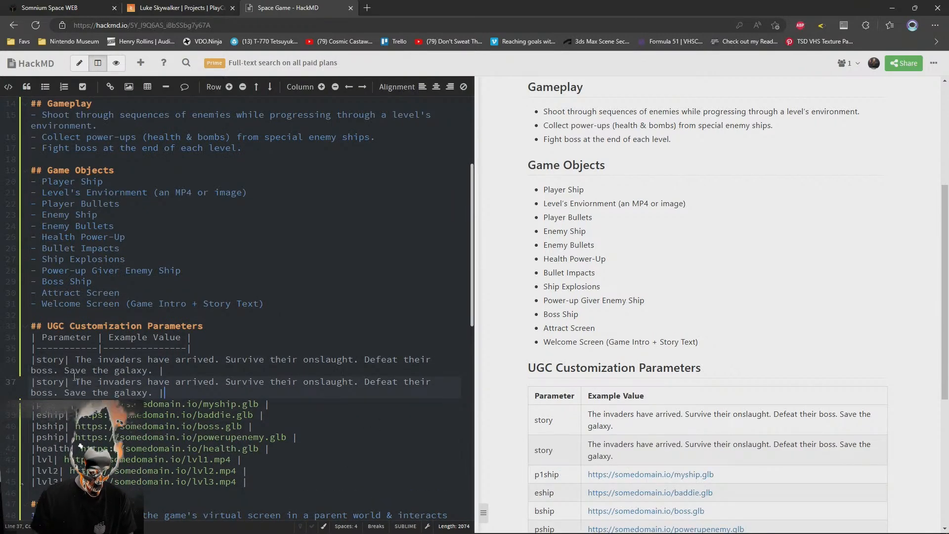
drag(78, 381, 148, 392)
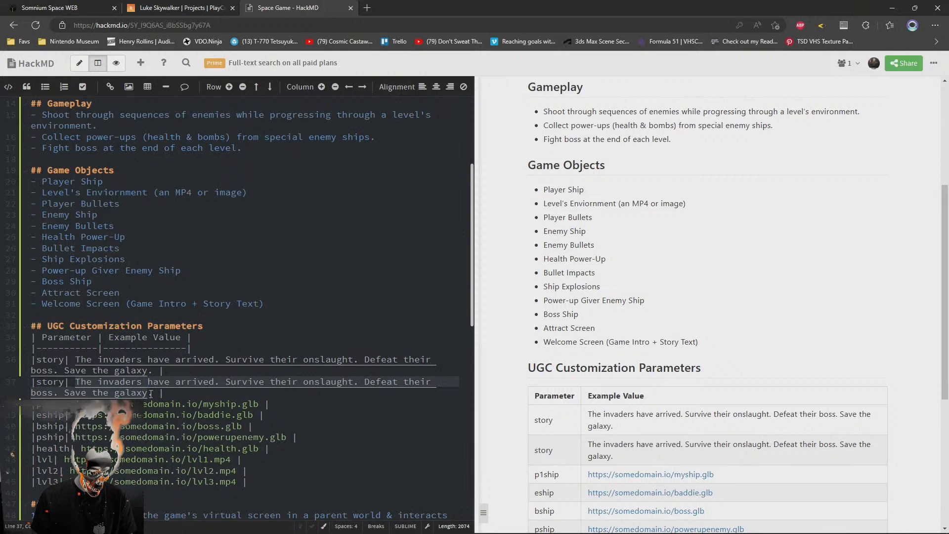
key(BackSpace)
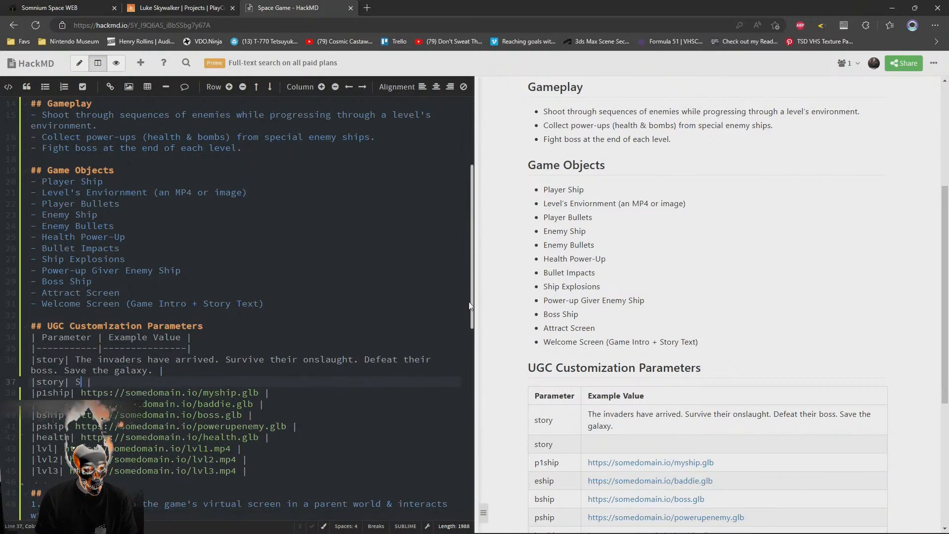
text(A sma)
key(BackSpace)
key(BackSpace)
key(BackSpace)
text(portion)
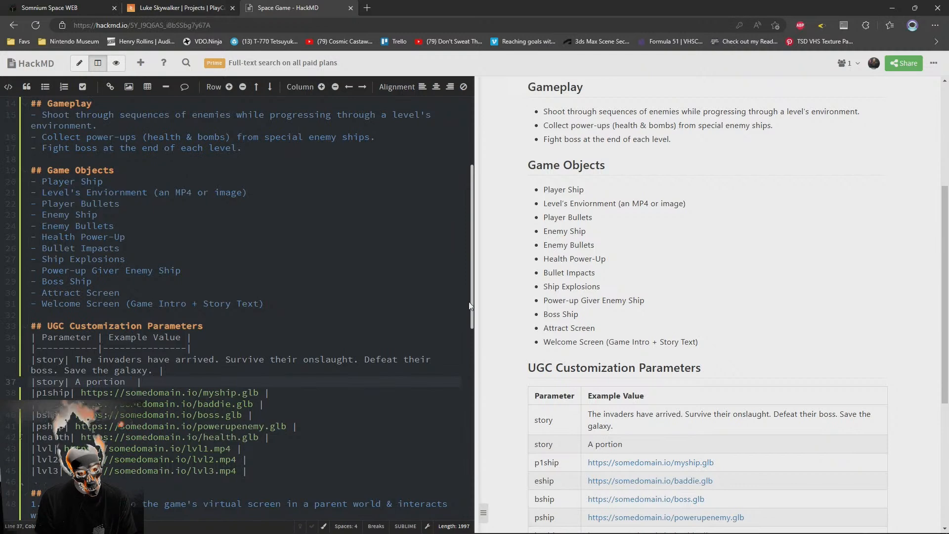
key(ctrl+BackSpace)
Enter "Some of the enemy has broken off and is headed towards earth. Save the world." as the second story row's example value
text(Some of the enemy has b)
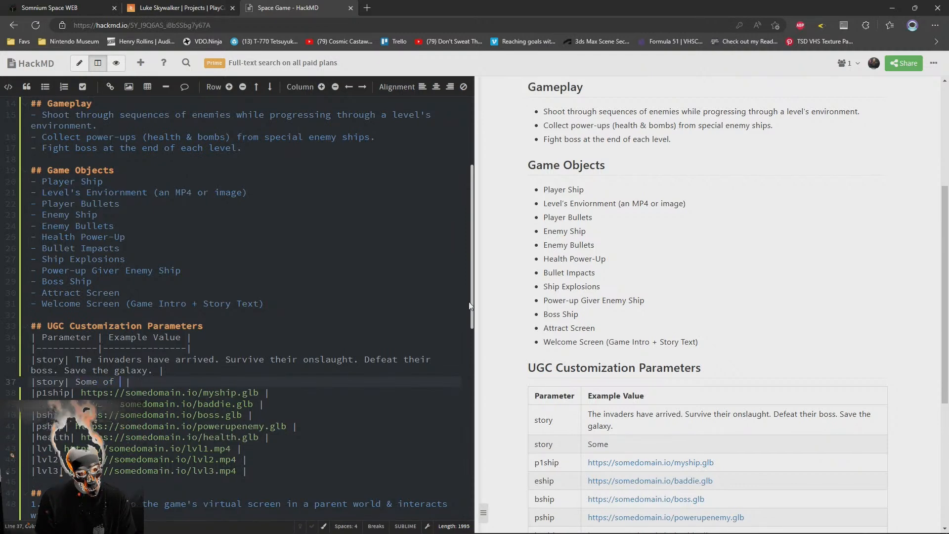
text(roken off an)
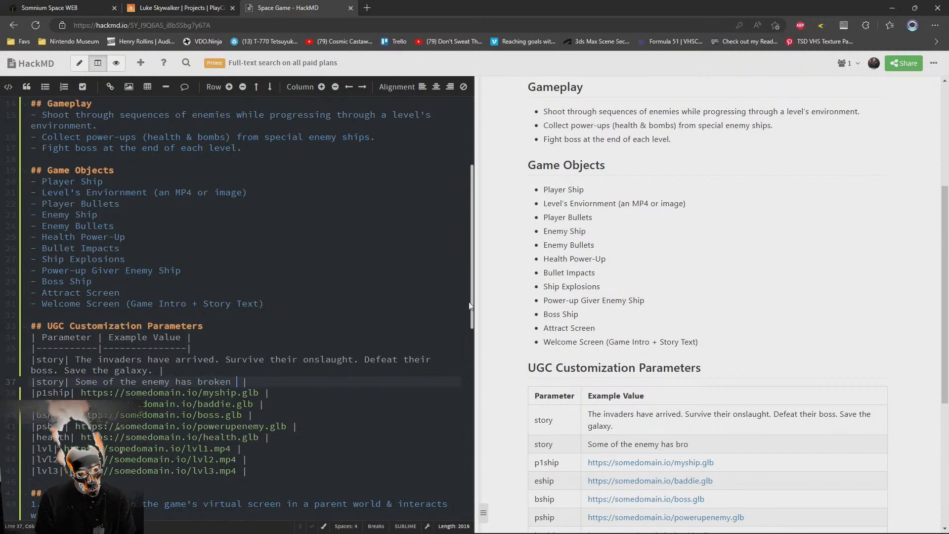
text(d is headed toward)
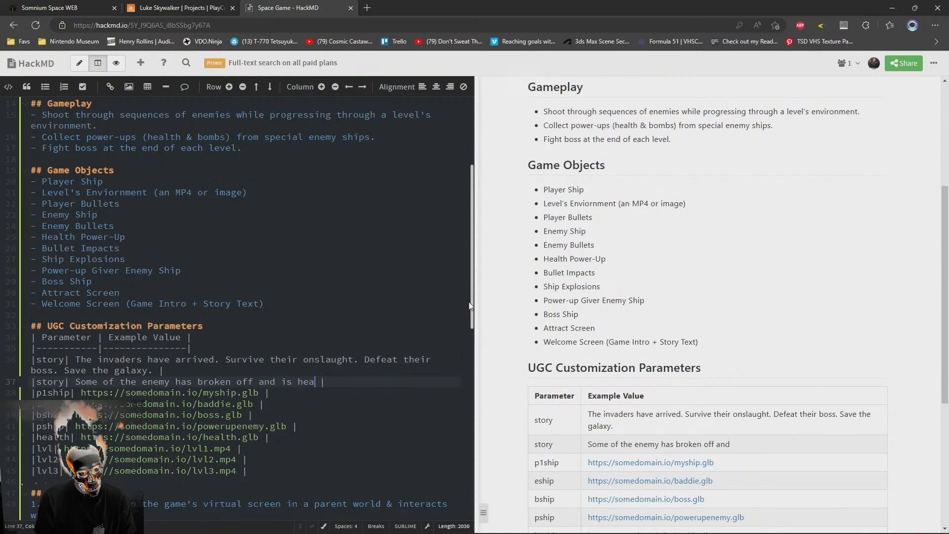
text(s earth. )
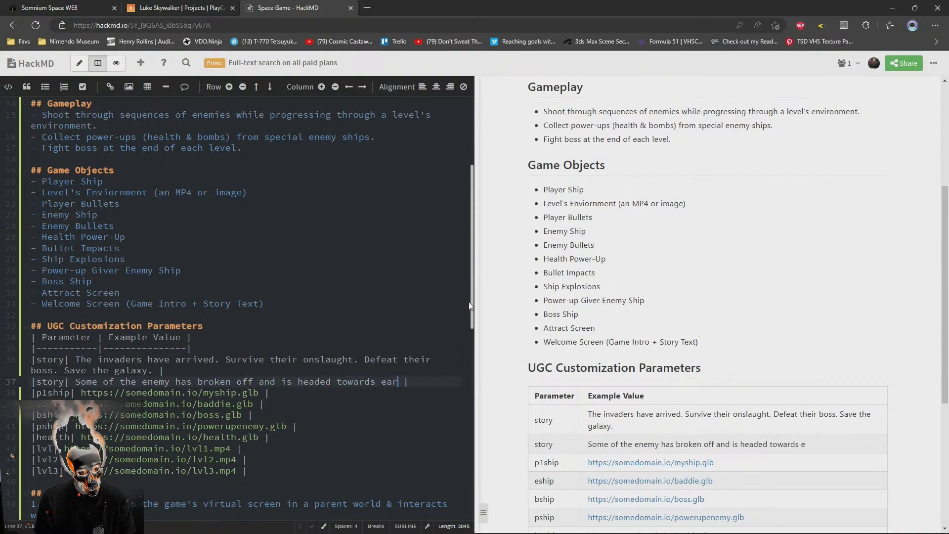
text(Save the world.)
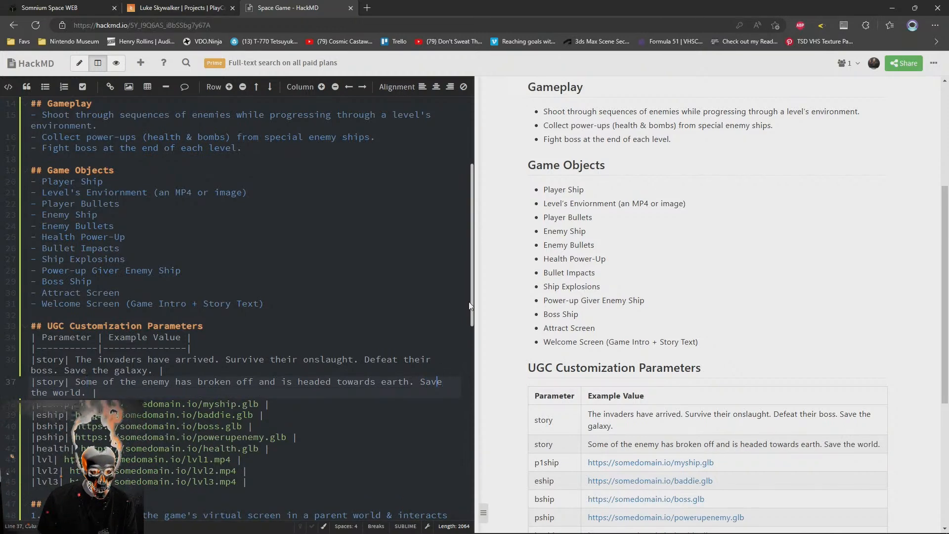
text(Stop them & s)
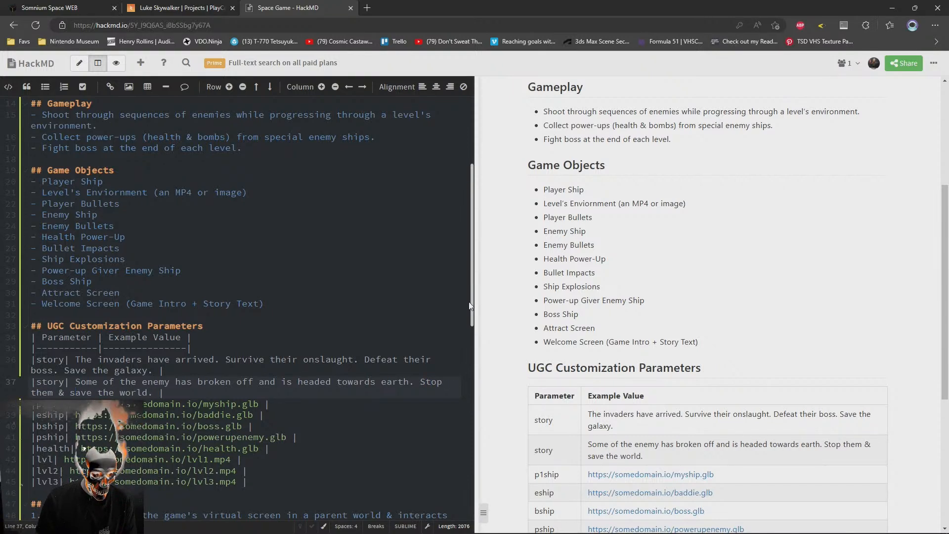
Add the sentence "Intercept them." before "Save the world." in the second story value
key(BackSpace)
key(BackSpace)
key(BackSpace)
key(BackSpace)
key(BackSpace)
key(BackSpace)
key(BackSpace)
key(BackSpace)
key(BackSpace)
key(BackSpace)
key(BackSpace)
key(BackSpace)
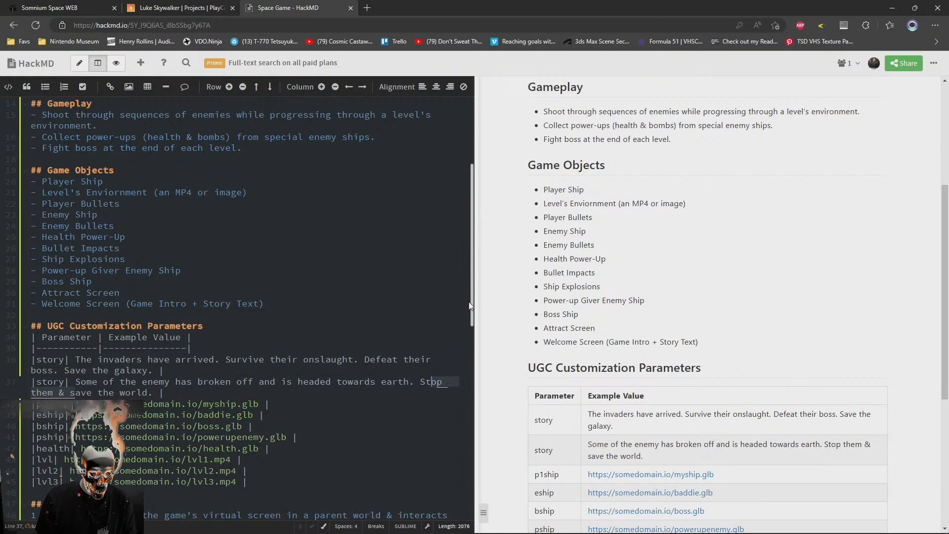
text(Intercept them. )
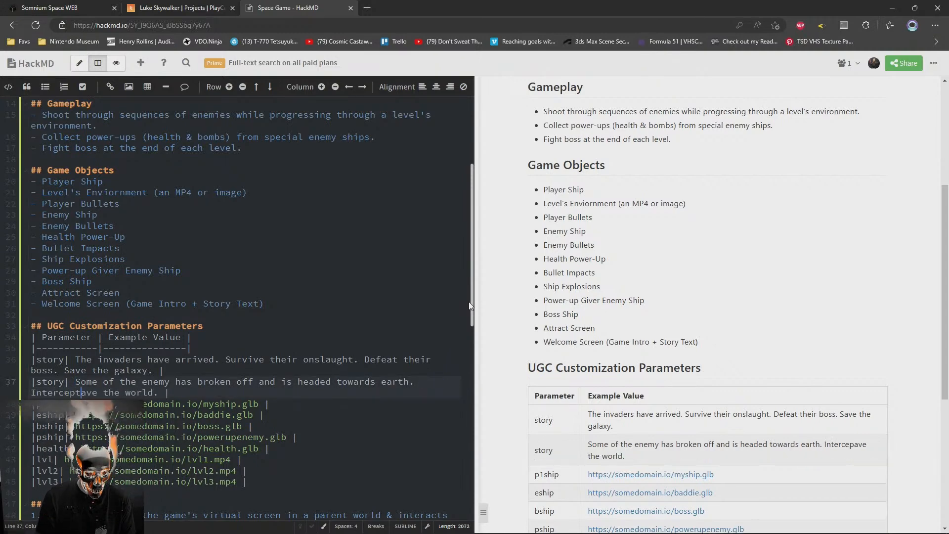
text(S)
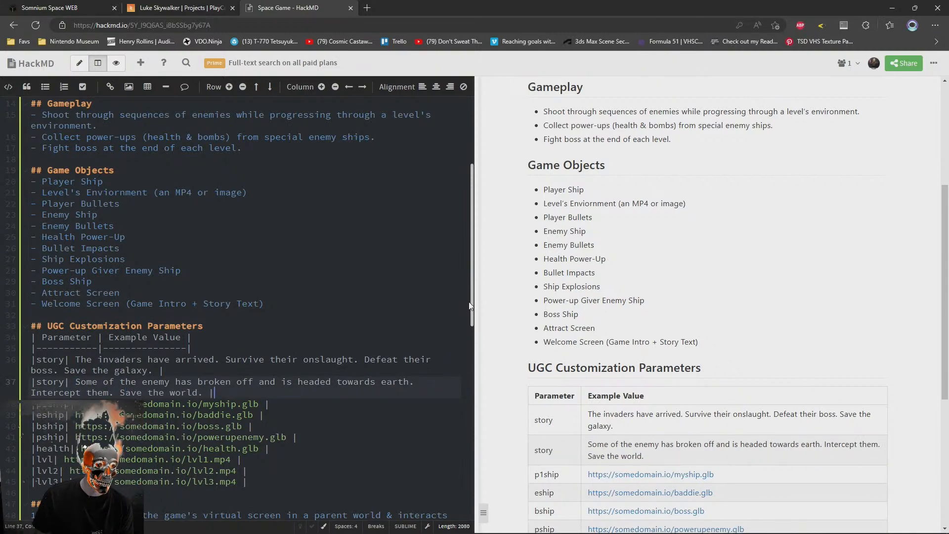
key(Down)
key(Down)
key(Down)
key(Down)
key(Up)
key(Up)
key(Up)
key(Up)
key(Up)
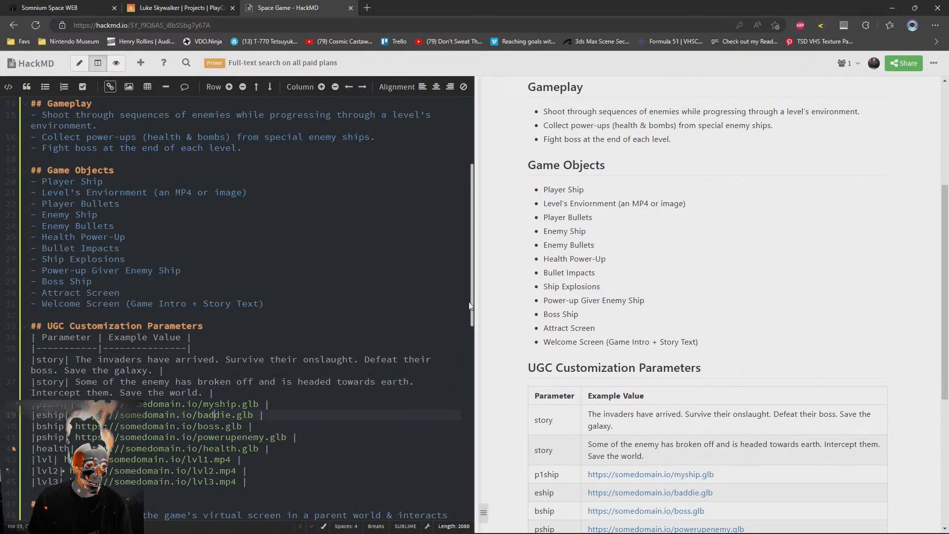
key(Down)
key(Up)
key(Up)
key(Down)
key(Down)
key(Up)
key(Down)
Duplicate the second story row and replace the copy's value with "This is the last stand. We're all counting on you. Don't give up."
key(ctrl+shift+d)
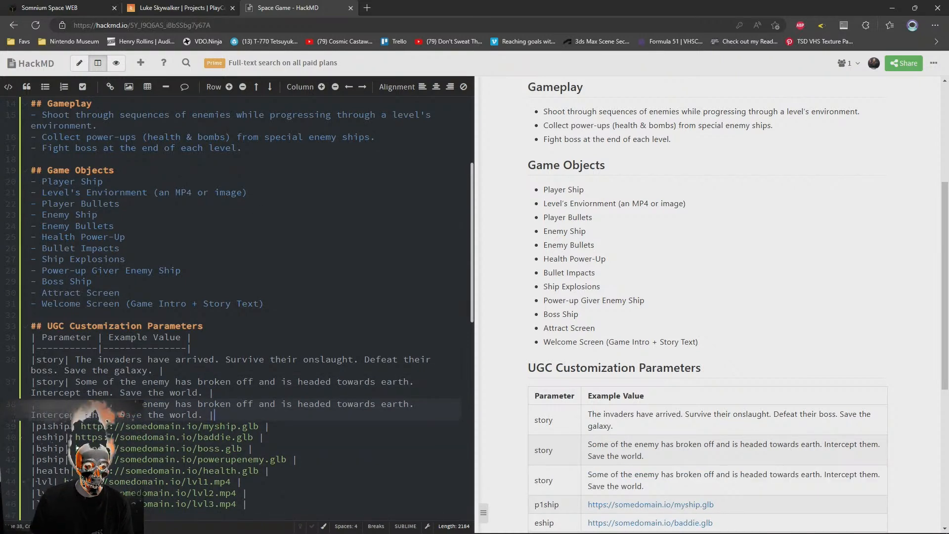
drag(75, 404, 203, 415)
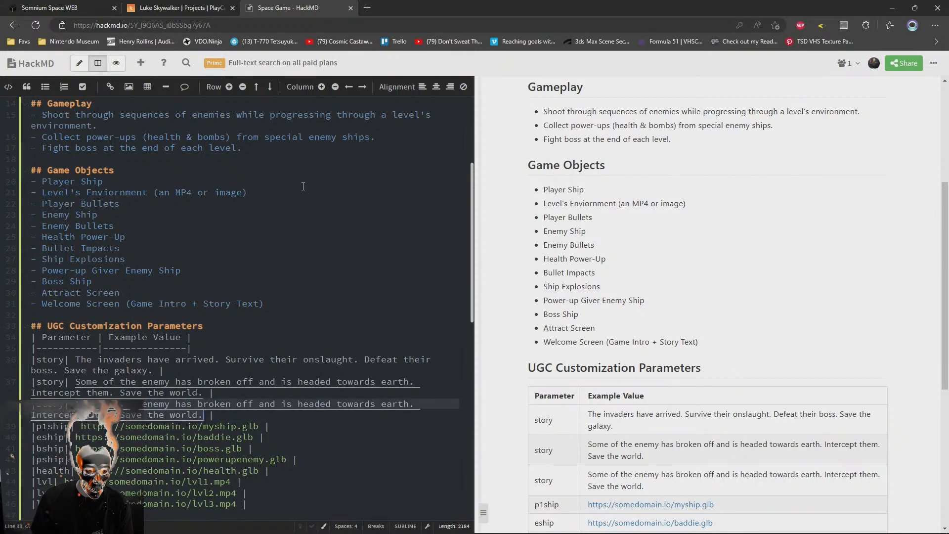
text(This is t)
text(he last stand)
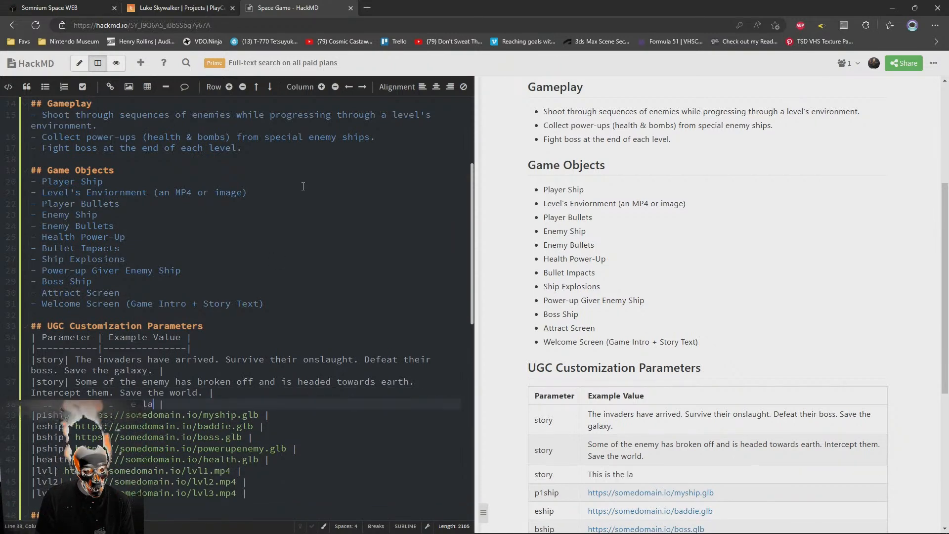
text(. We)
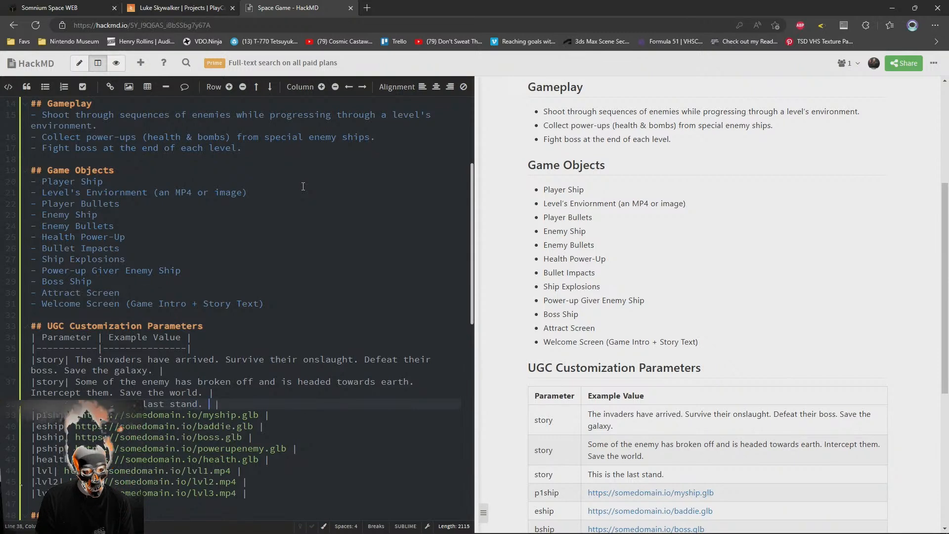
text('re all counting)
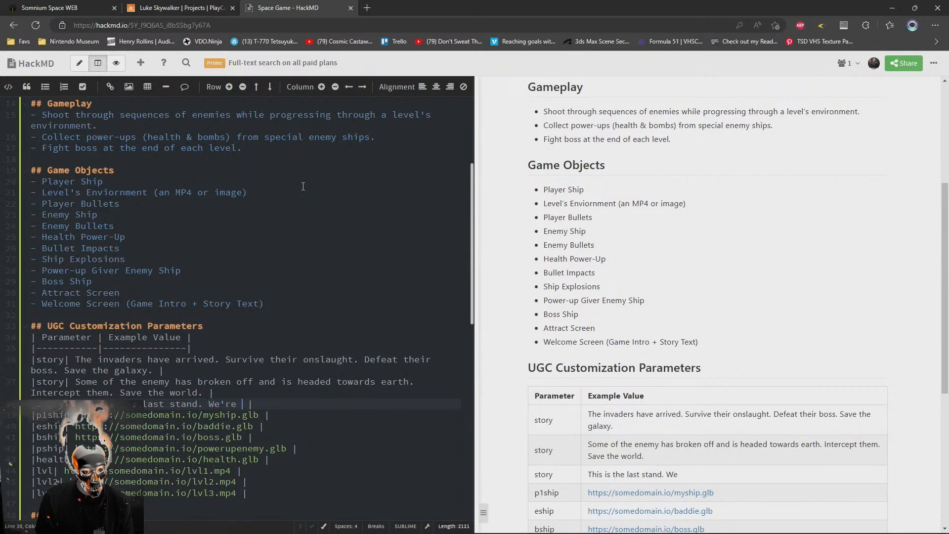
text( on you. Don't gi)
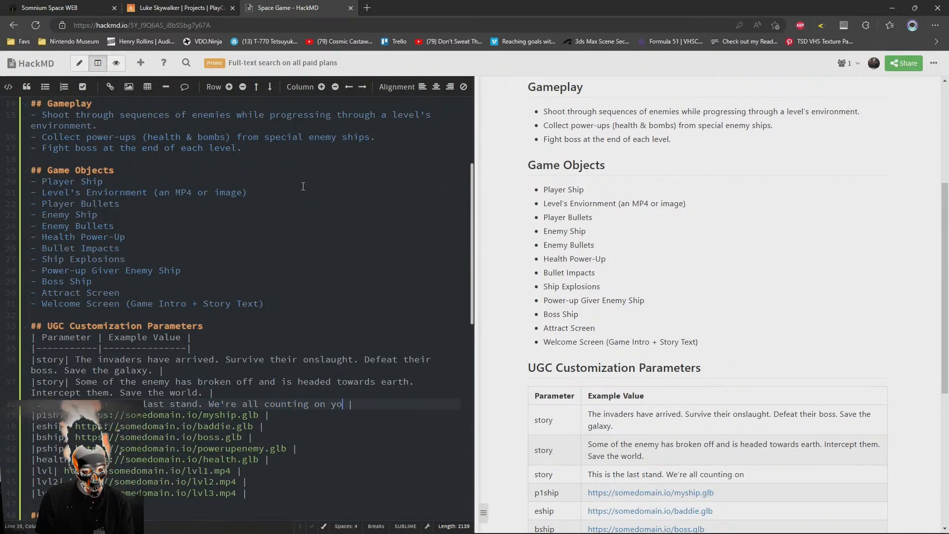
text(ve up.)
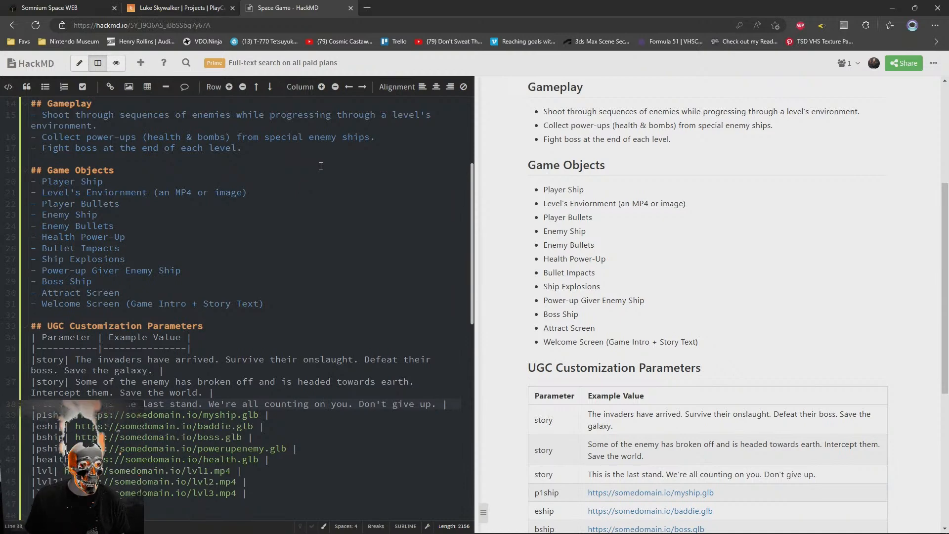
Rename the second and third story parameters to story2 and story3
scroll(301, 348, down, 2)
click(65, 292)
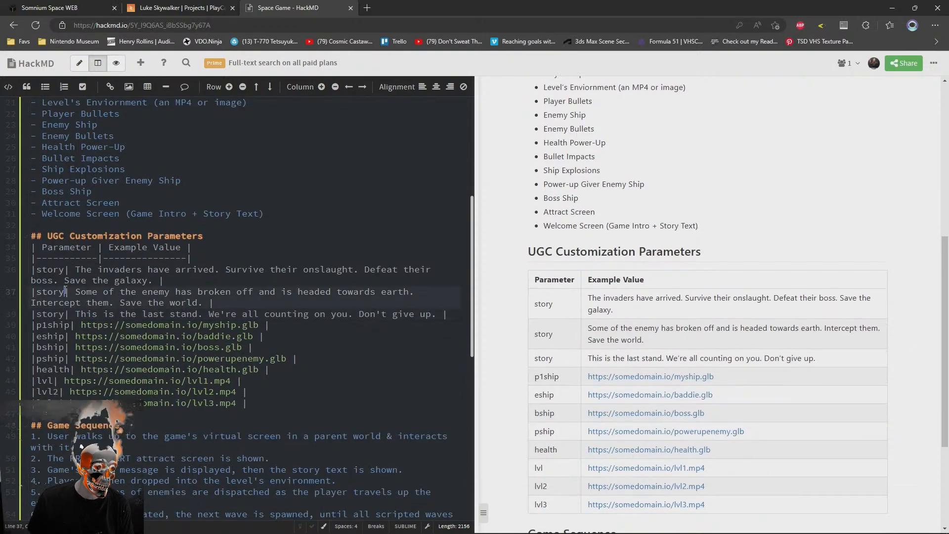
text(2)
click(67, 315)
text(3)
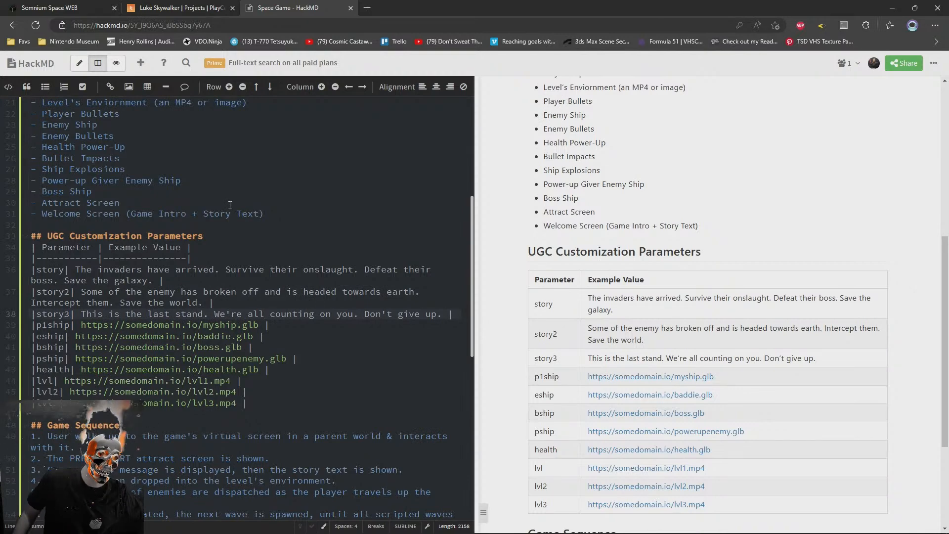
Review the ship, health, level and story parameter rows against the Game Sequence section
drag(271, 369, 3, 328)
click(257, 403)
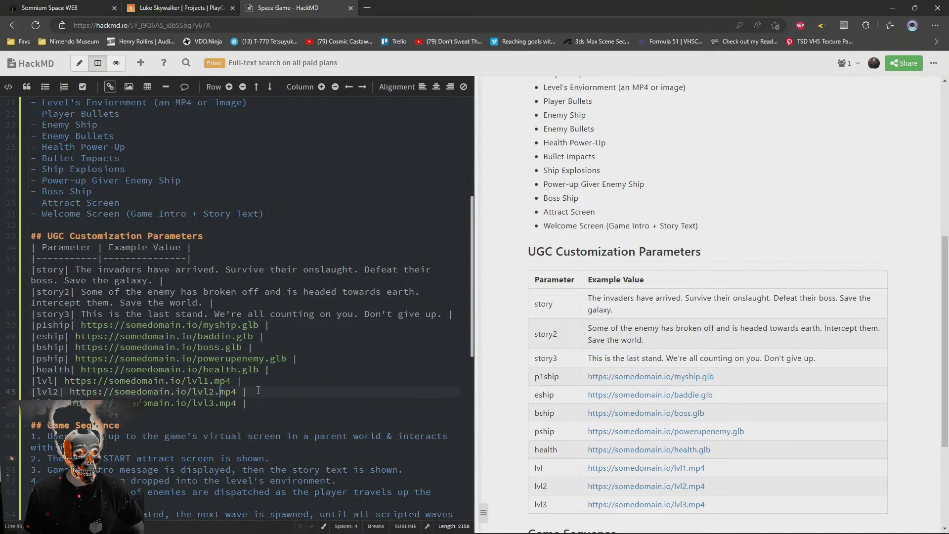
drag(23, 403, 9, 380)
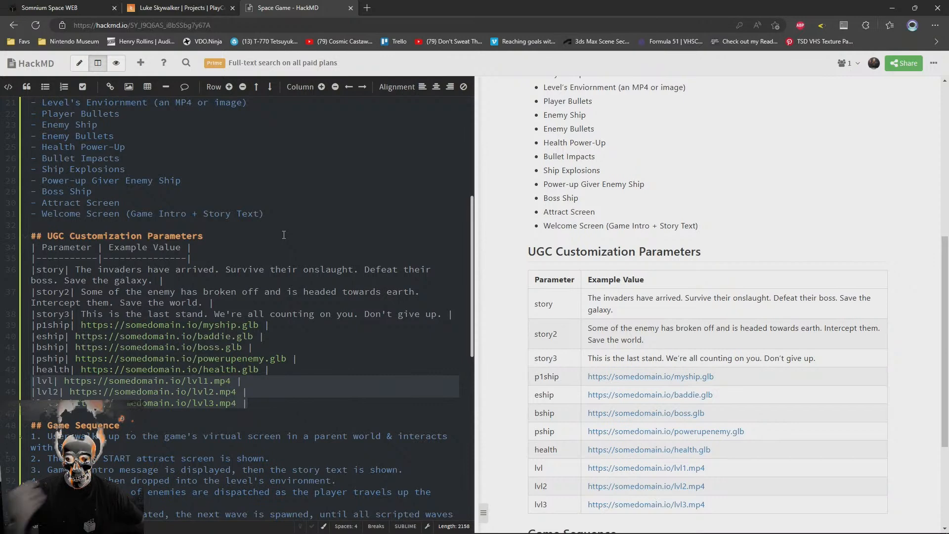
right_click(270, 230)
click(31, 270)
click(143, 248)
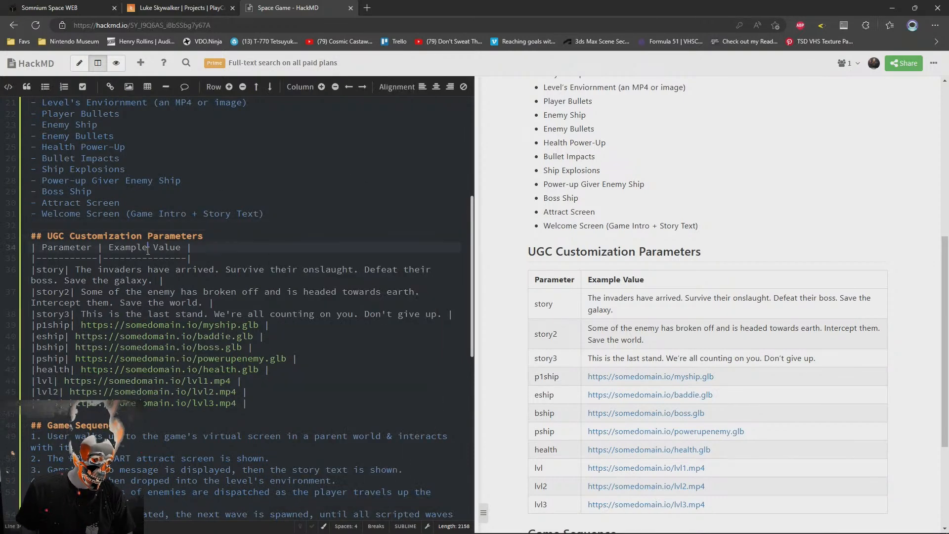
click(60, 315)
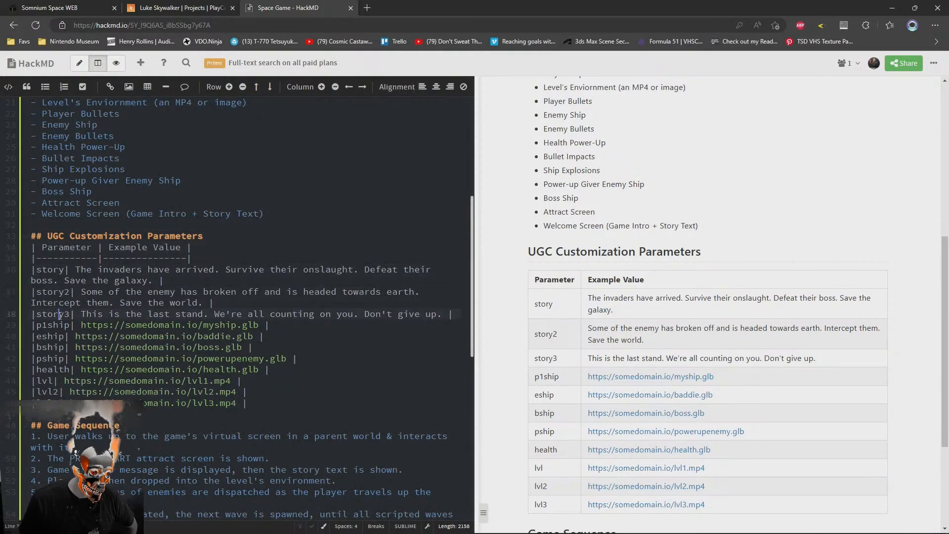
scroll(311, 345, down, 4)
click(329, 428)
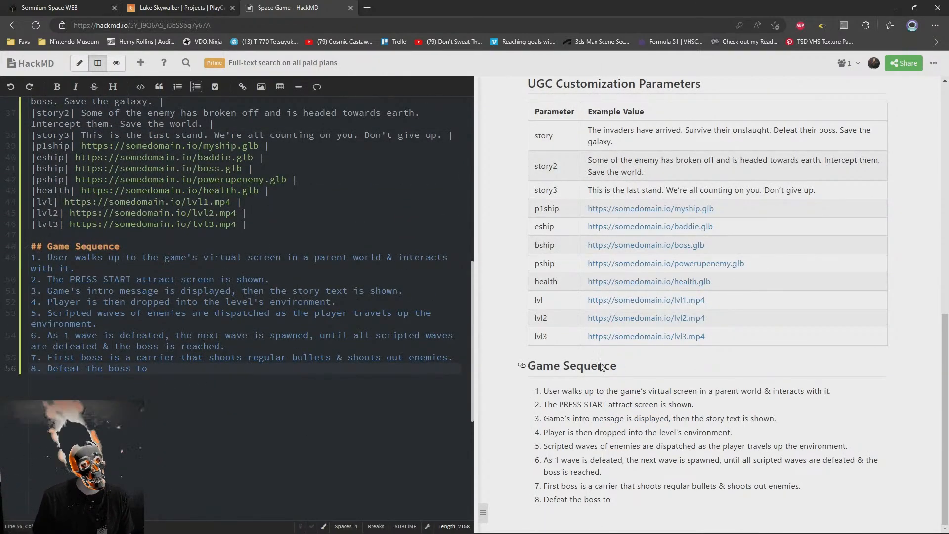
scroll(125, 313, up, 4)
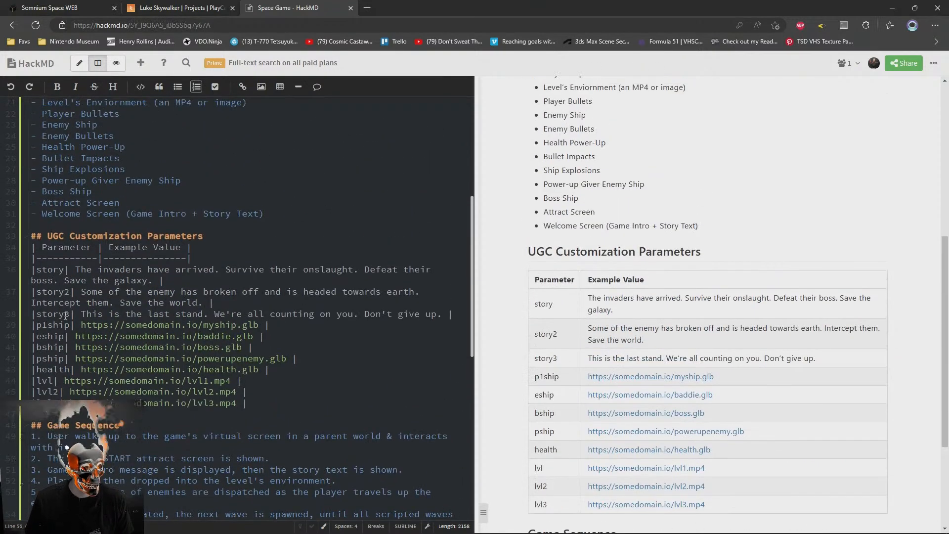
click(65, 315)
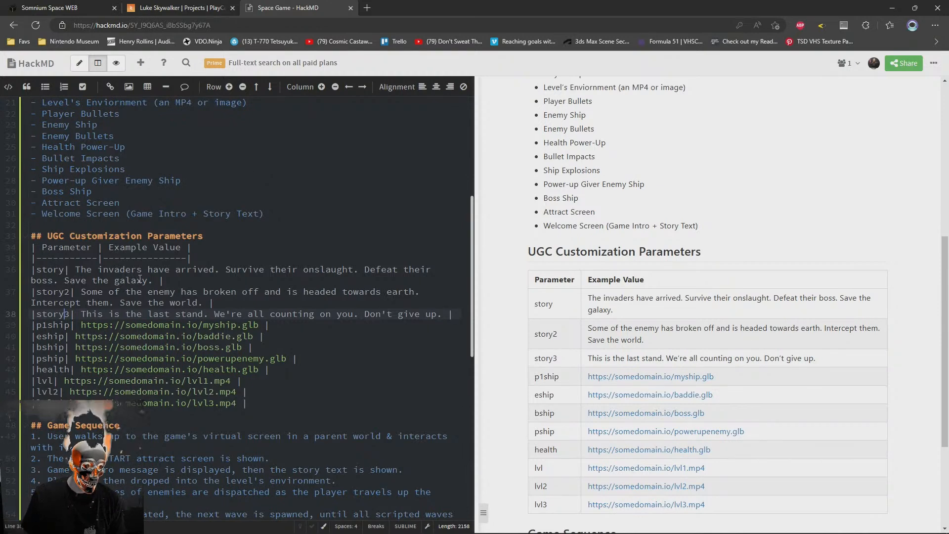
click(253, 403)
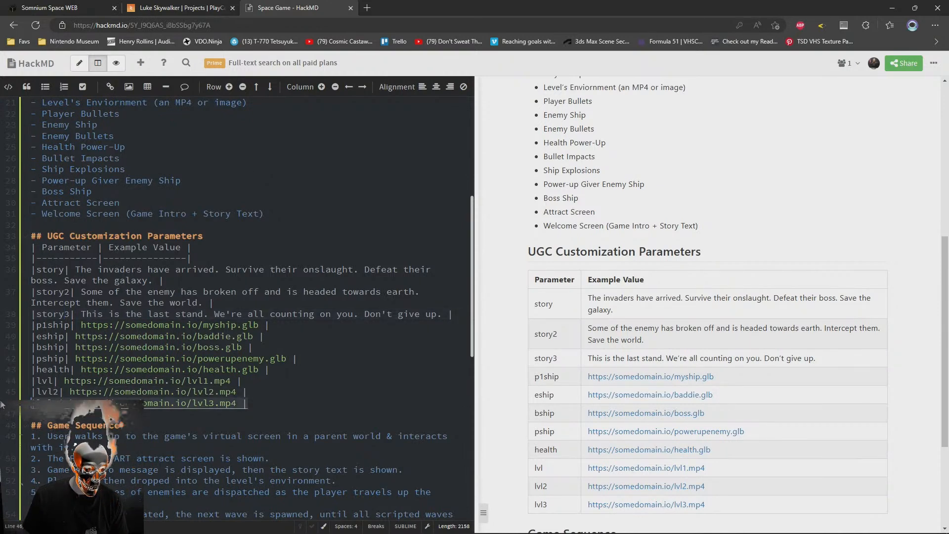
Add a victory parameter row below story3 with the value "Good job. But are you ready for the next level?"
scroll(266, 405, down, 2)
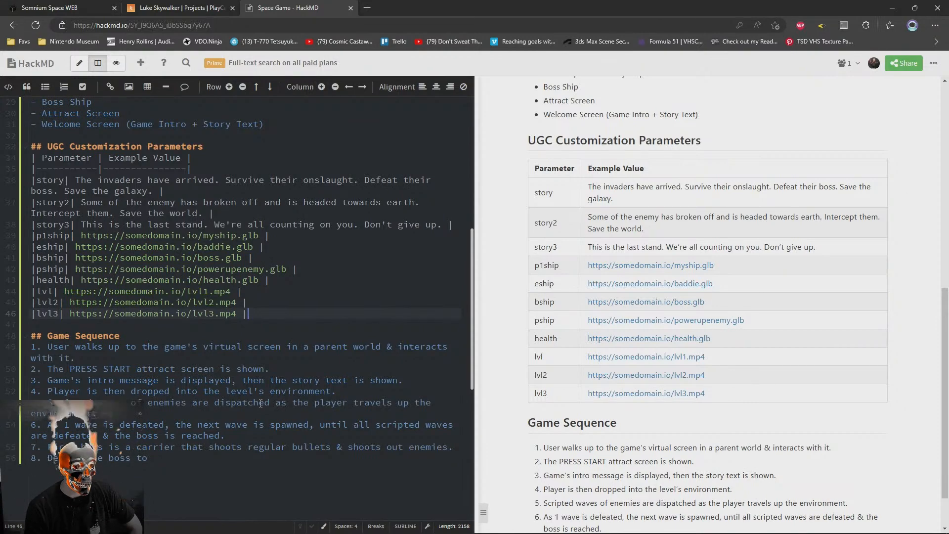
click(456, 209)
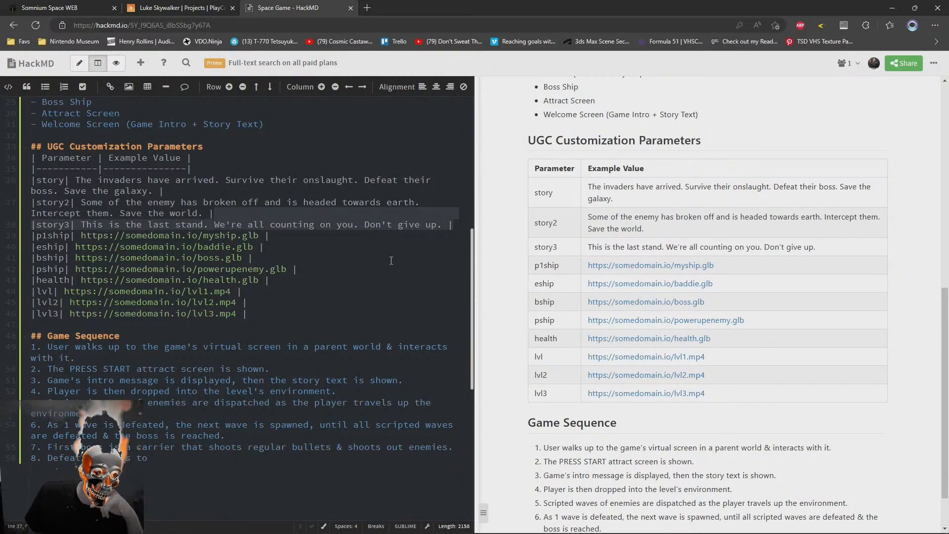
click(270, 225)
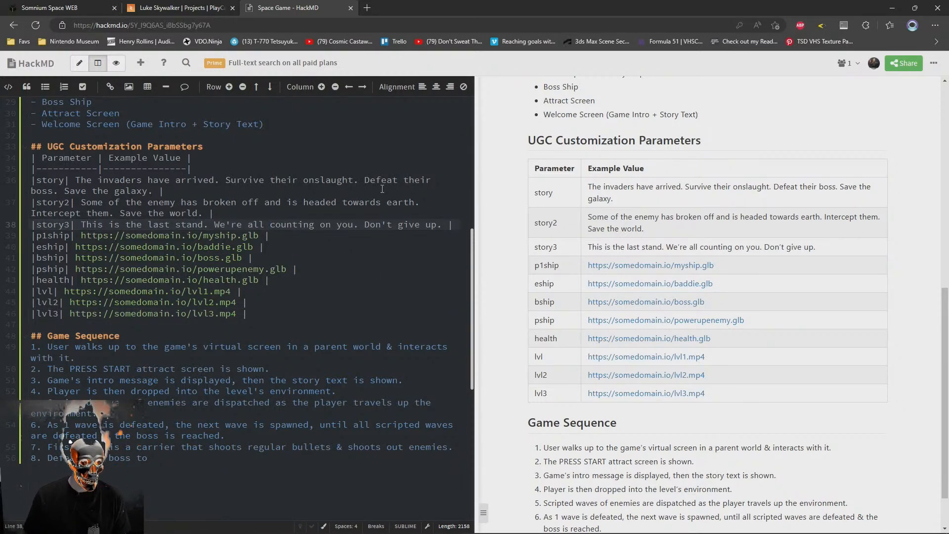
key(End)
key(Return)
text(|victory|)
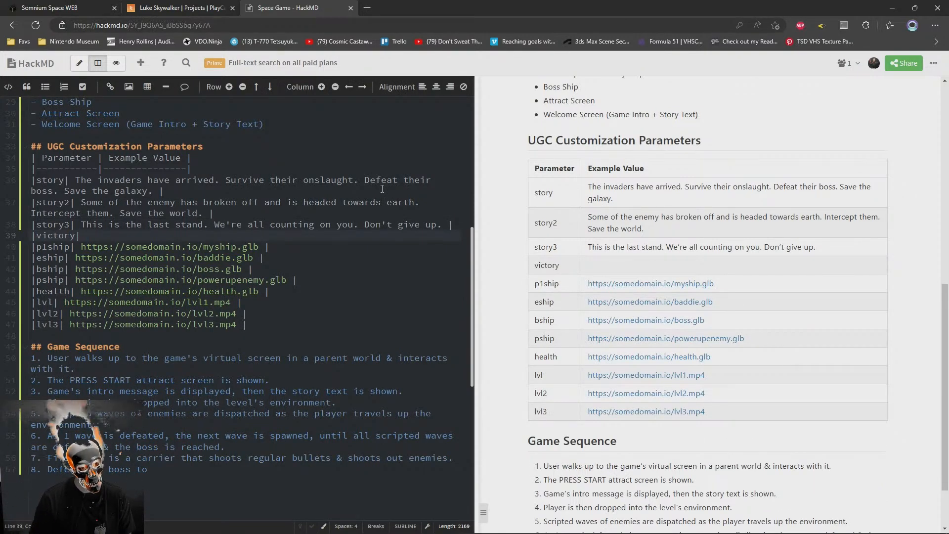
text( Good job.)
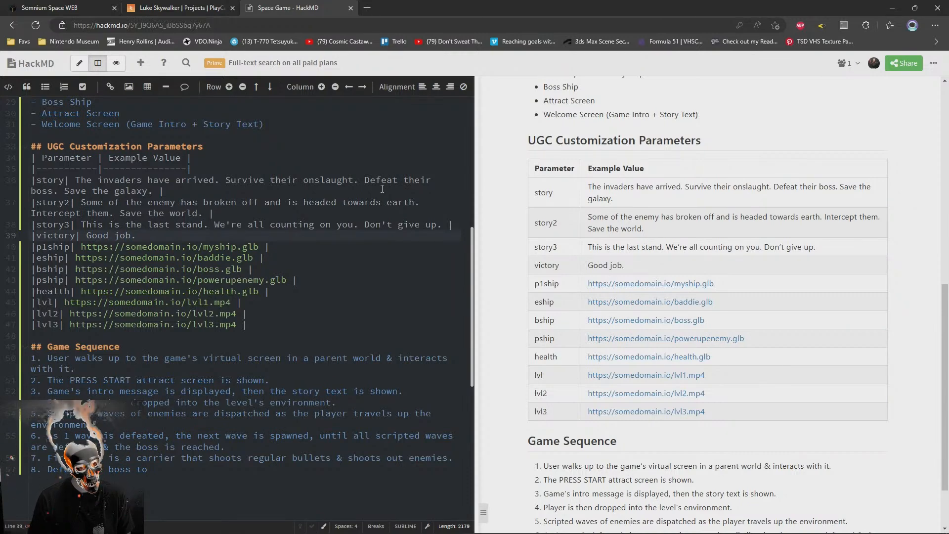
text( But are you ready f)
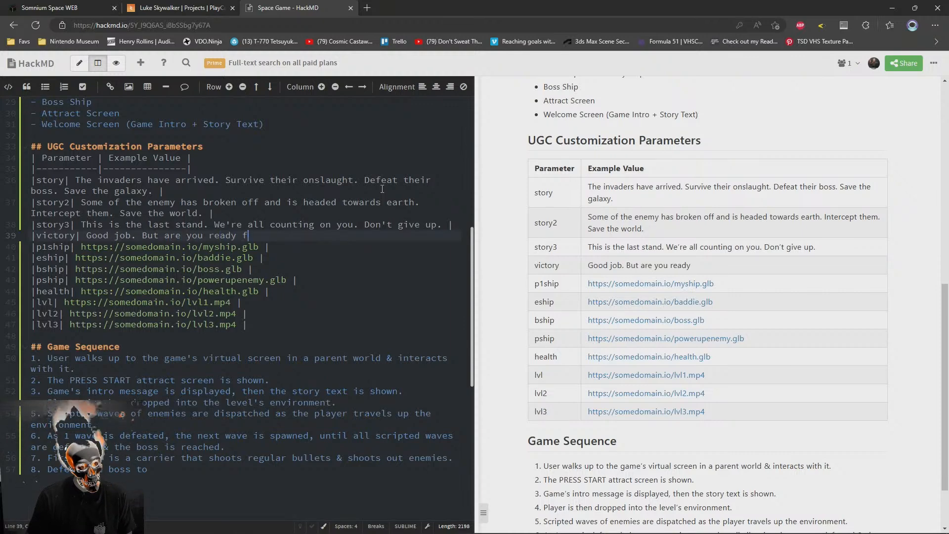
text(or the next level?)
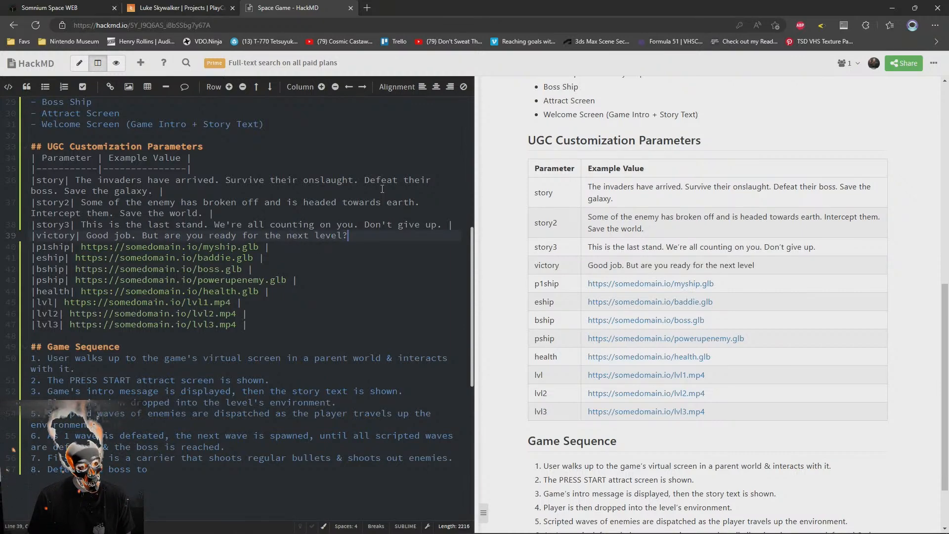
text( |)
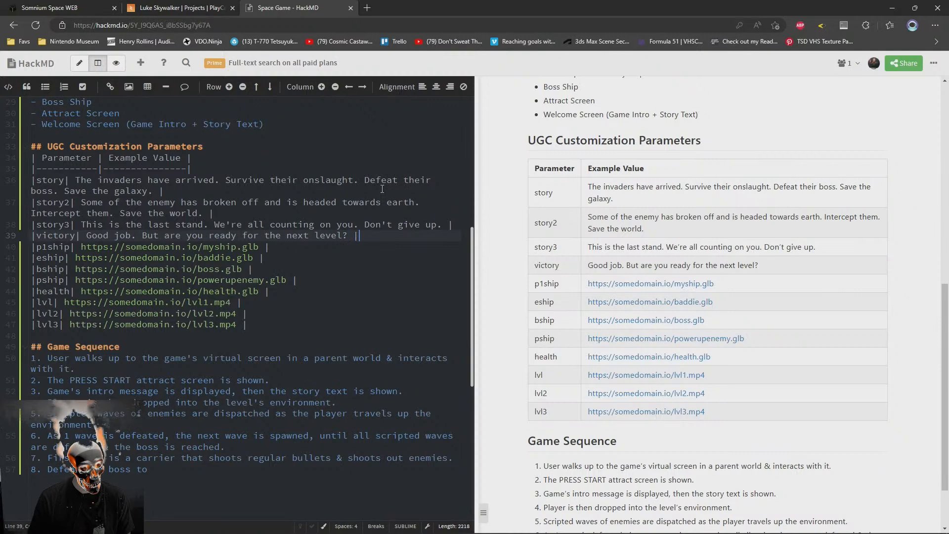
Copy the victory message text and delete the victory row from the parameter table
scroll(364, 246, up, 2)
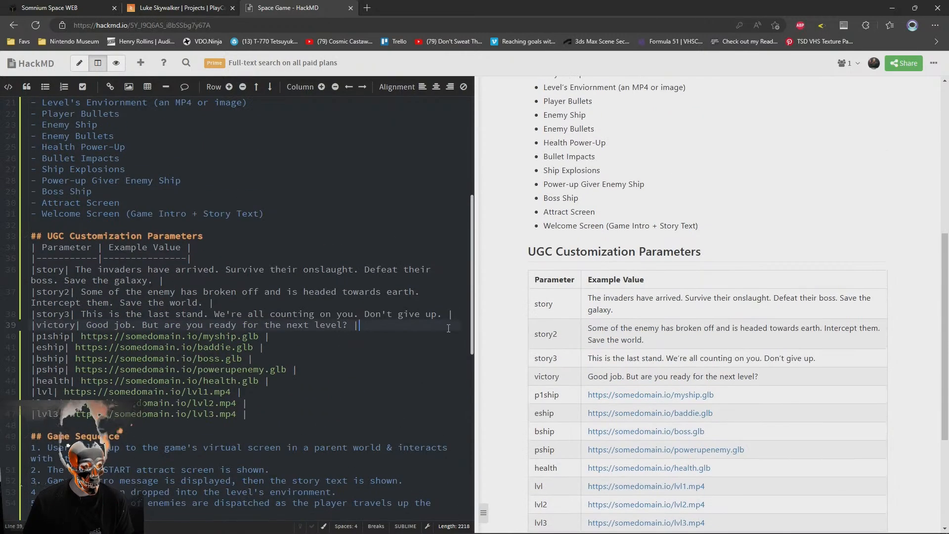
drag(458, 321, 457, 315)
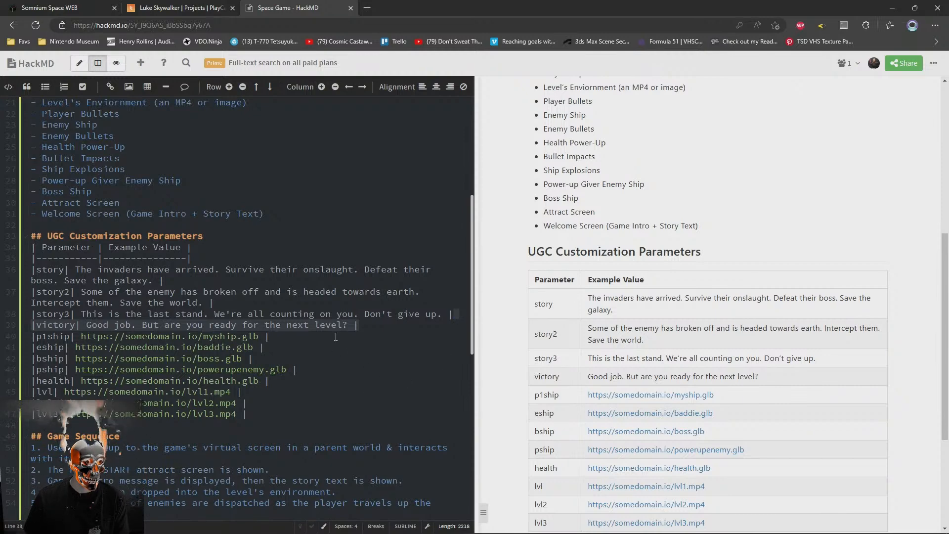
drag(349, 325, 87, 326)
key(ctrl+c)
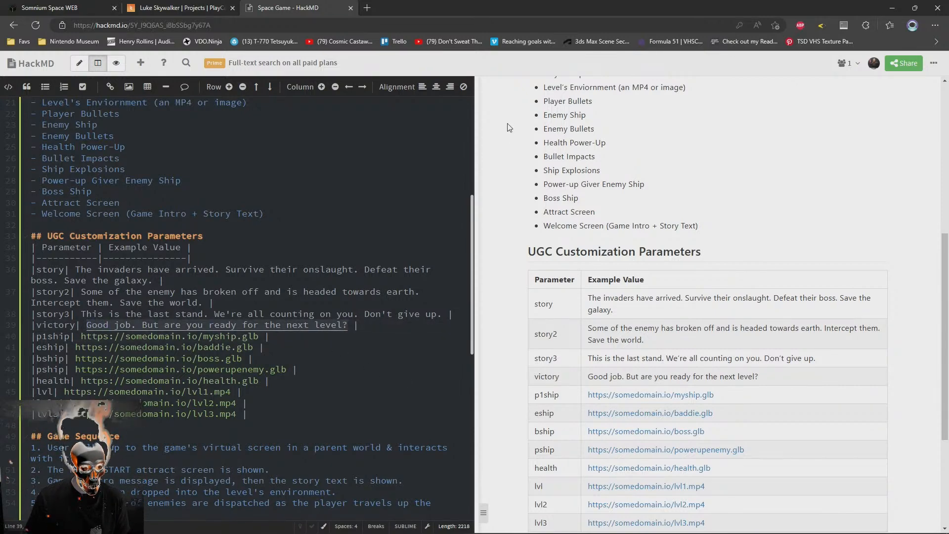
key(ctrl+shift+k)
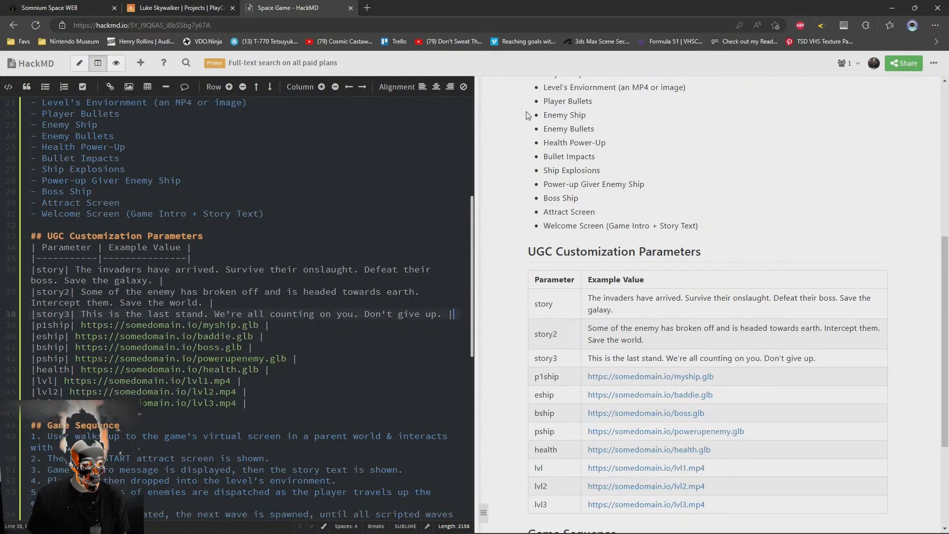
Complete Game Sequence item 8 as: Defeat the boss to see the victory message "Good job. But are you ready for the next level?"
scroll(285, 284, down, 5)
click(284, 284)
text(see the vicoy)
key(BackSpace)
key(BackSpace)
key(BackSpace)
key(BackSpace)
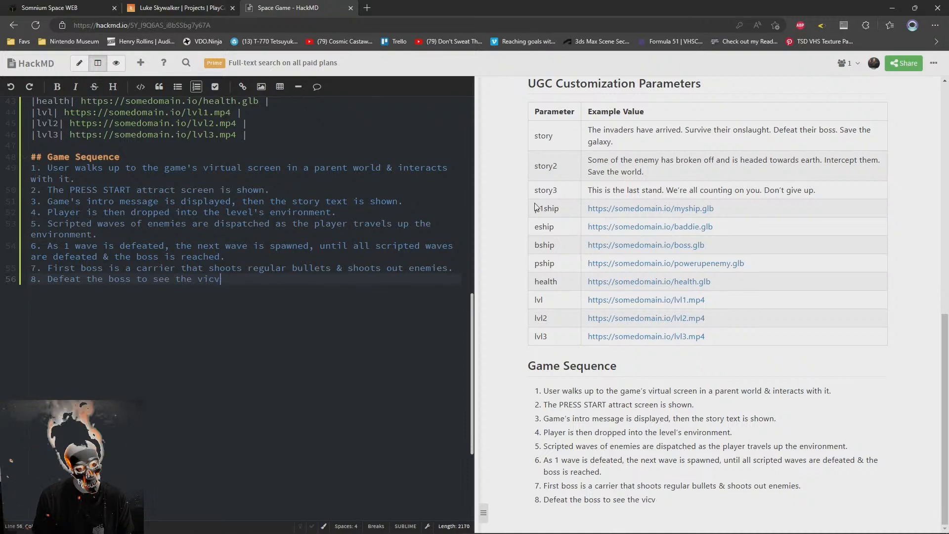
text(ictory messa)
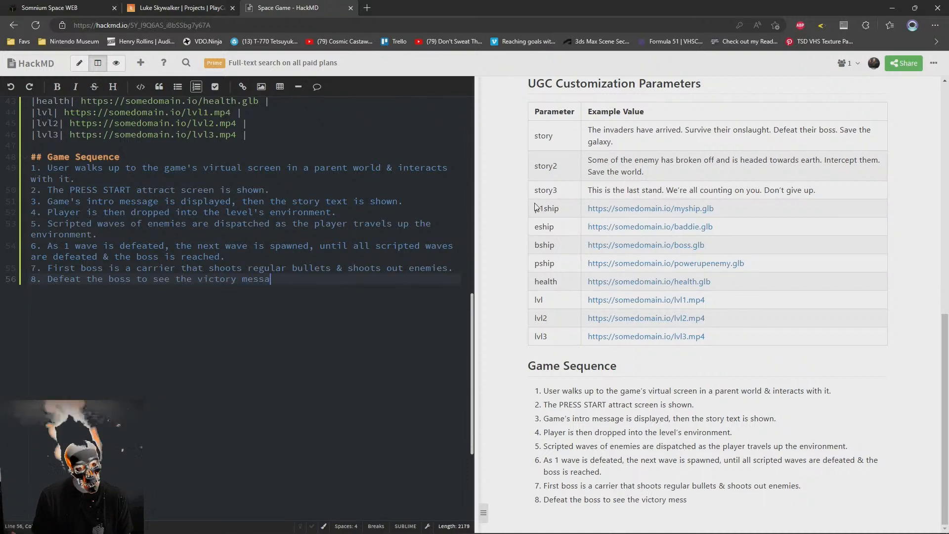
text(ge ")
key(ctrl+v)
key(End)
Add Game Sequence item 9: "Enemies get programmatically more difficult each level."
key(Return)
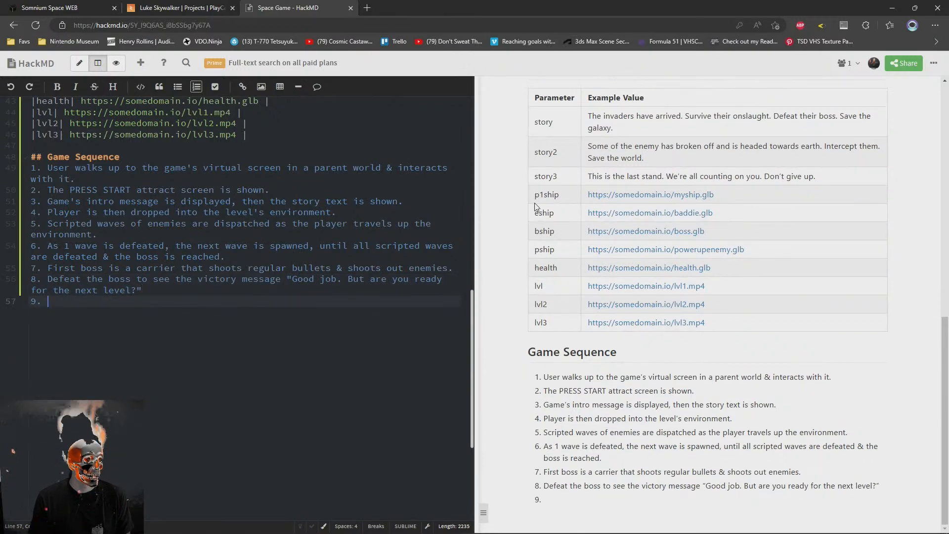
text(Levels )
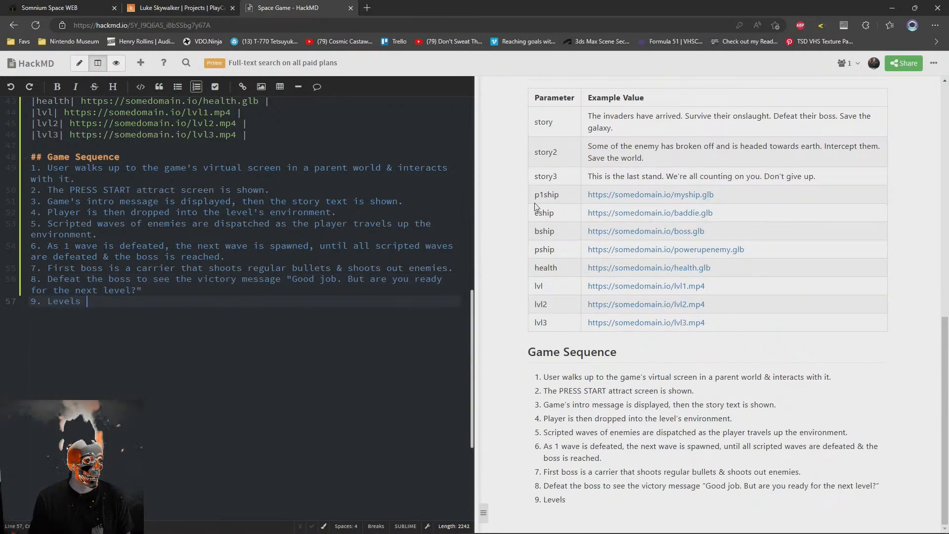
text(l)
key(BackSpace)
key(BackSpace)
key(BackSpace)
key(BackSpace)
key(BackSpace)
key(BackSpace)
key(BackSpace)
key(BackSpace)
text(Enemies get progres)
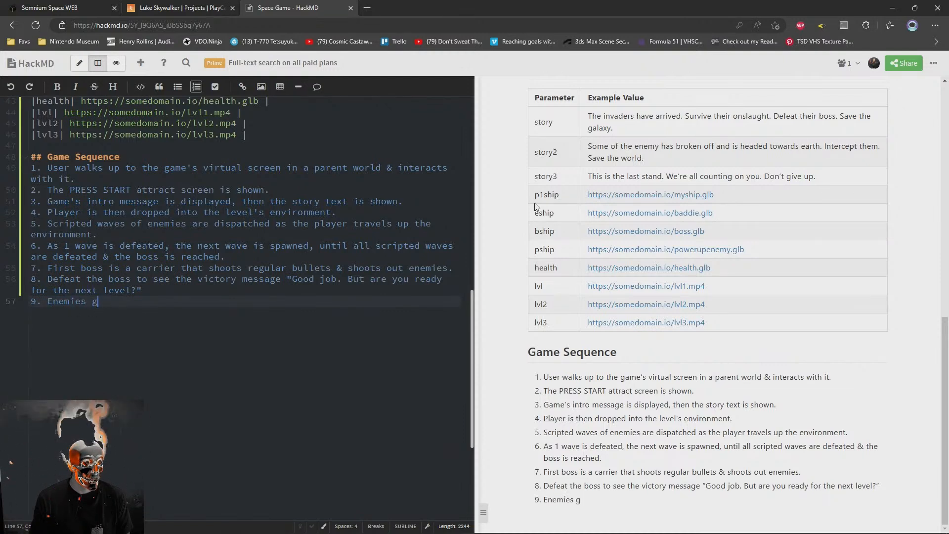
key(BackSpace)
key(BackSpace)
key(BackSpace)
text(rammatically more)
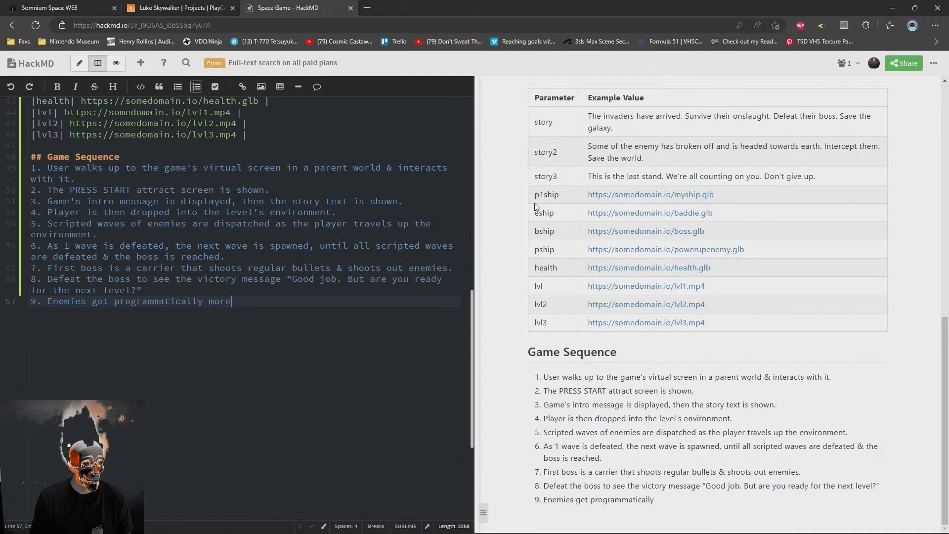
text( difficult each level, b)
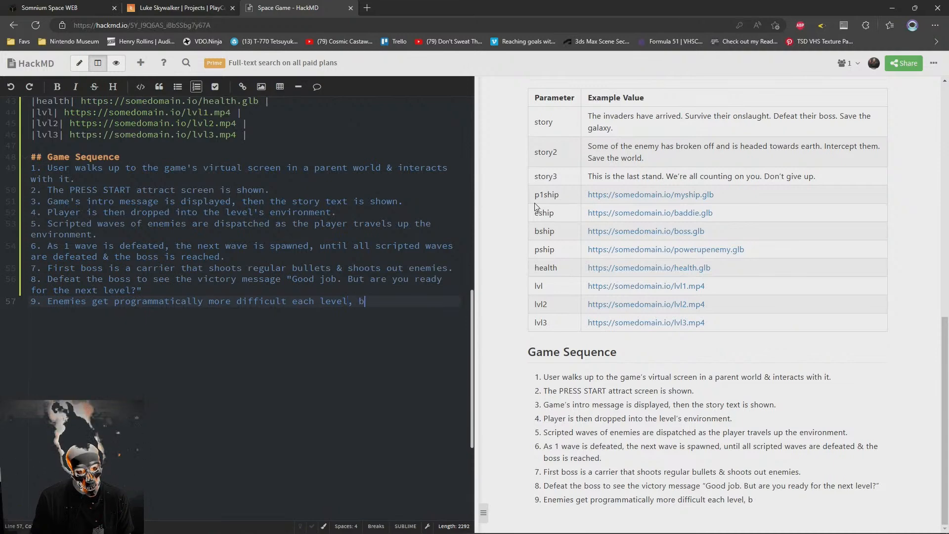
key(BackSpace)
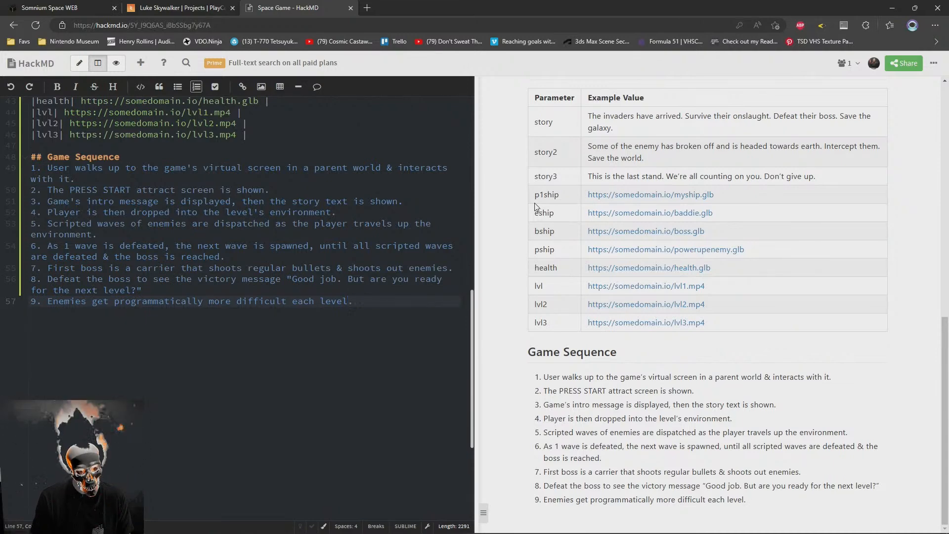
text(=)
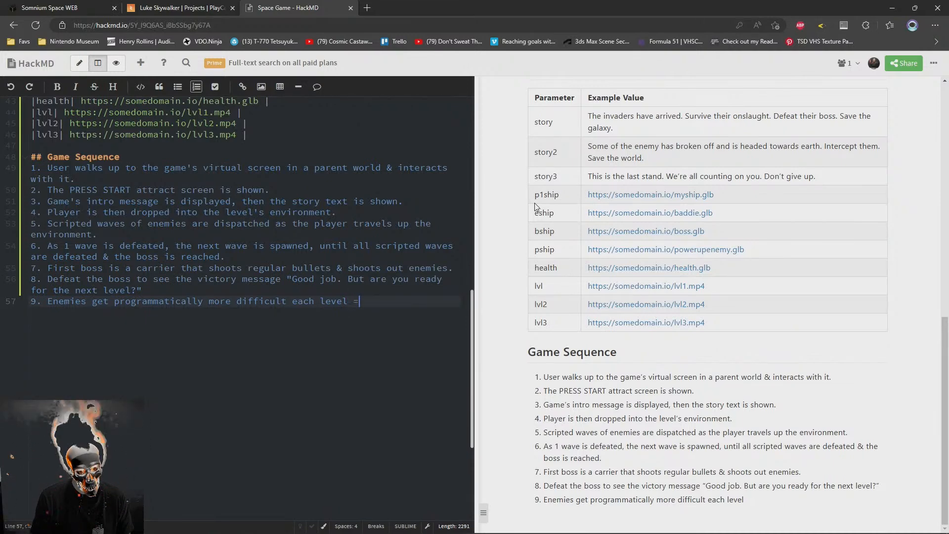
key(BackSpace)
key(BackSpace)
text(-)
key(BackSpace)
key(BackSpace)
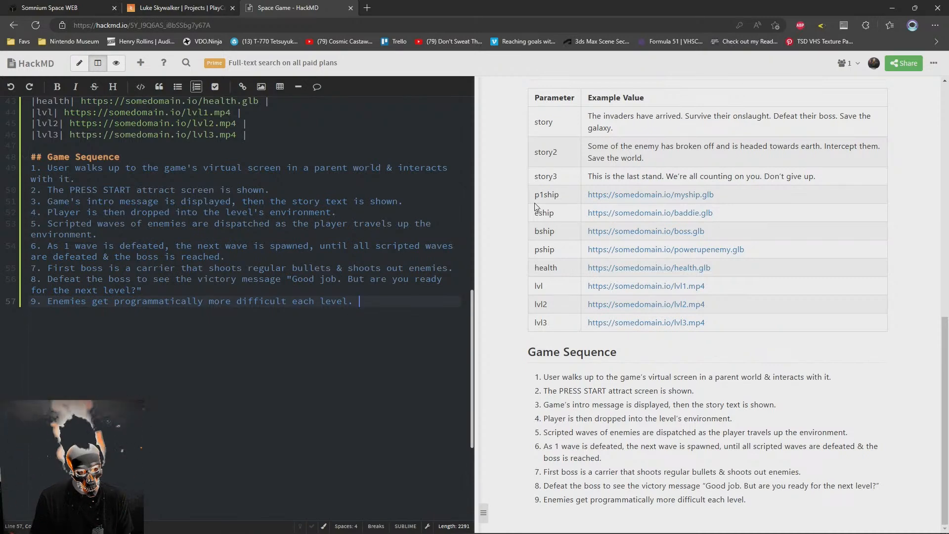
key(Return)
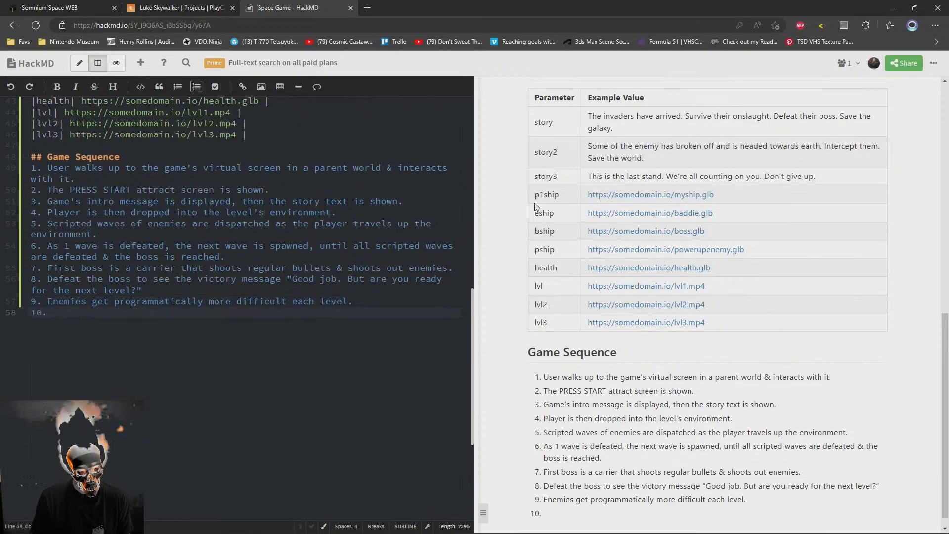
key(Up)
key(End)
key(Down)
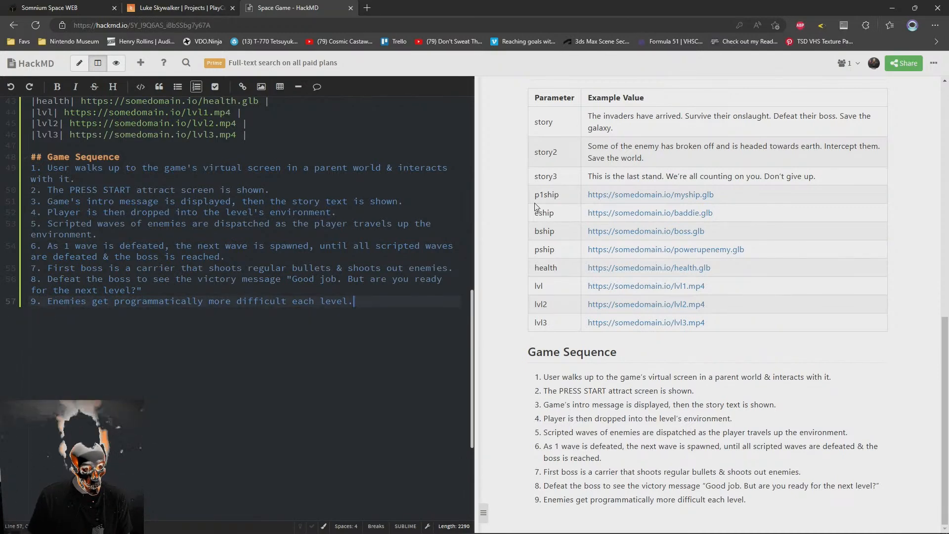
key(BackSpace)
key(BackSpace)
key(BackSpace)
key(BackSpace)
key(BackSpace)
Append the sentence "Levels loop forever." to Game Sequence item 9
text(Levels loop)
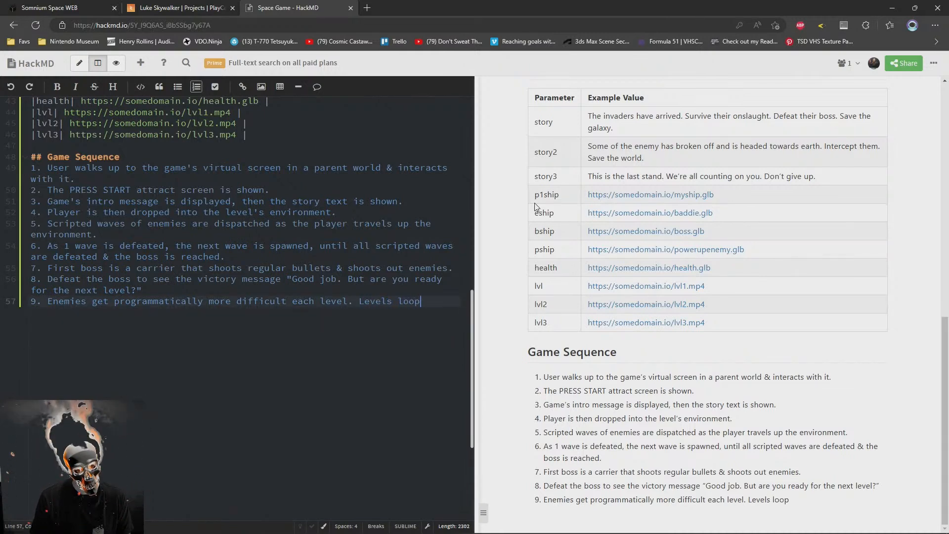
text( forever.)
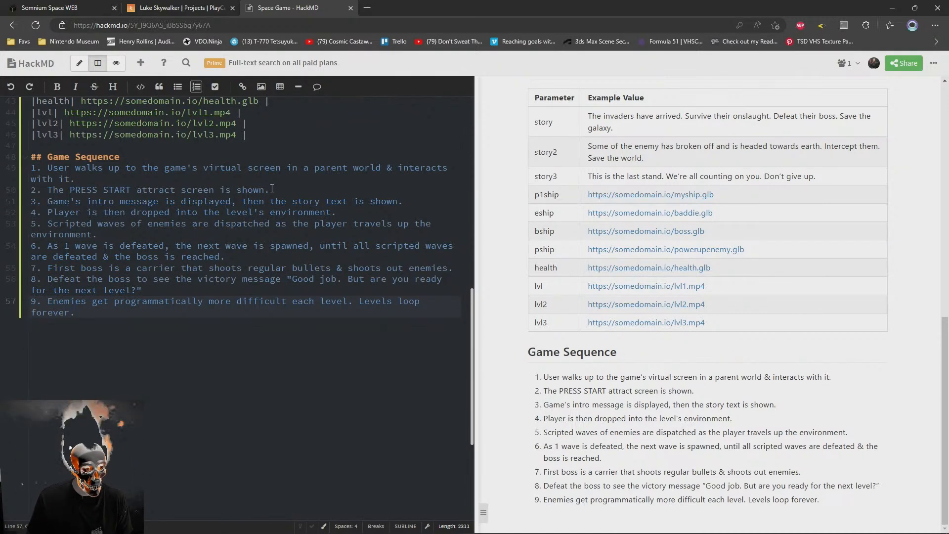
Append "When reaching the last level of a multi-level game, you see the win message." to Game Sequence item 9
scroll(268, 311, up, 4)
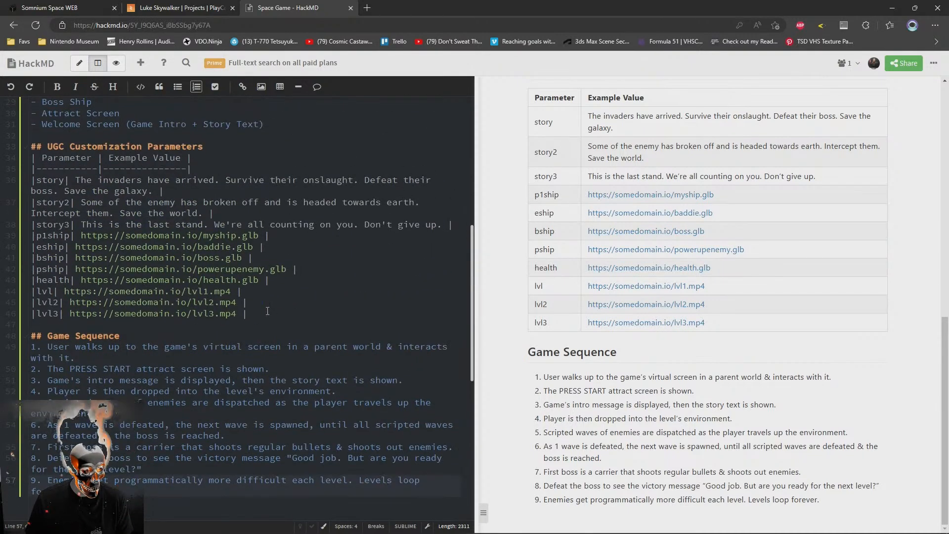
scroll(267, 311, down, 2)
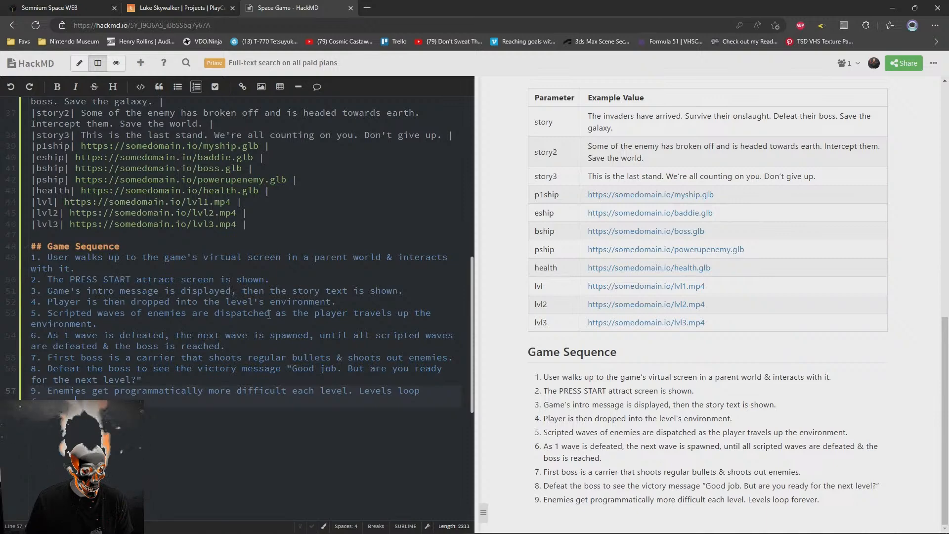
scroll(269, 315, up, 2)
scroll(268, 315, down, 2)
text(When reaching t)
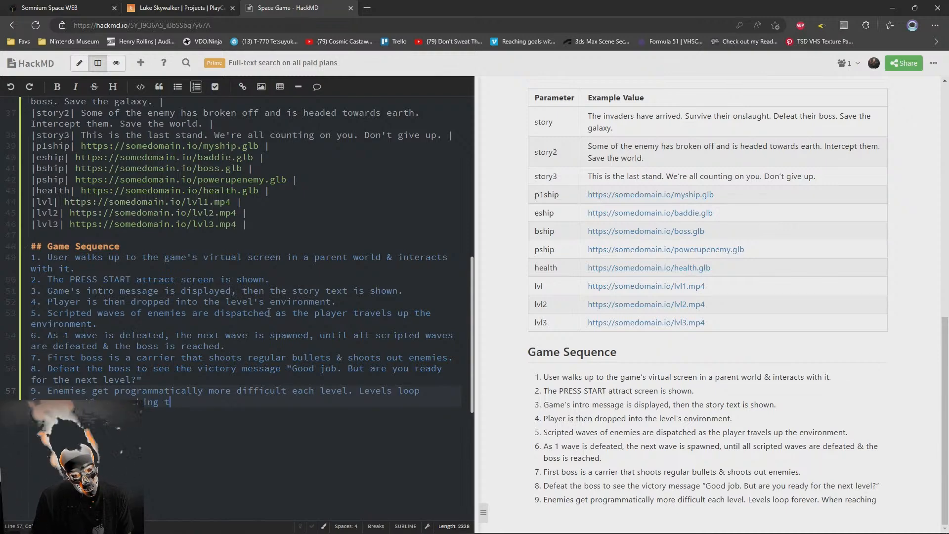
text(he last leve)
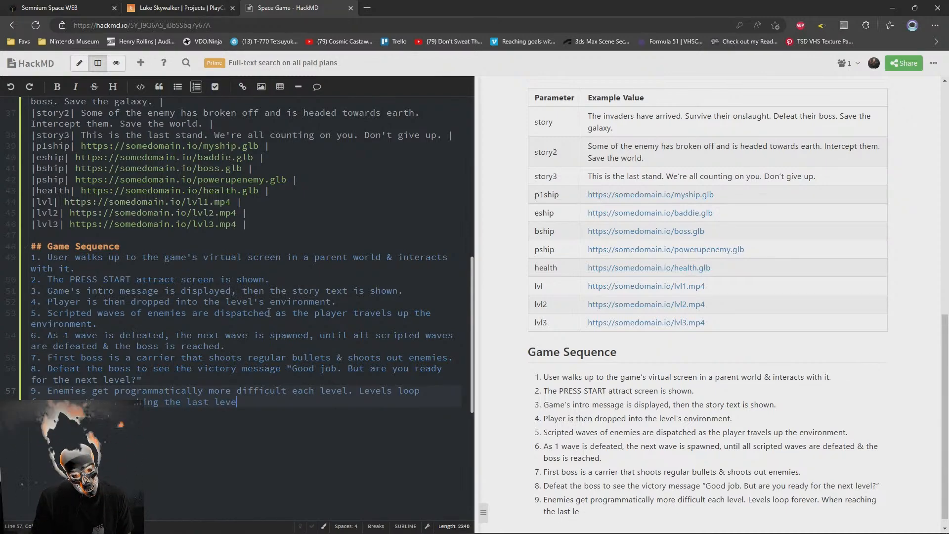
text(l of)
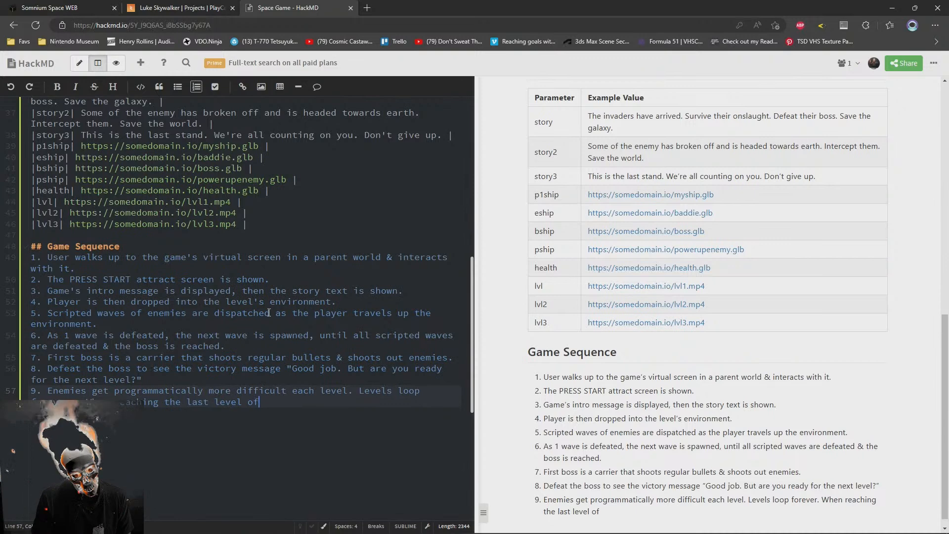
text( a mu)
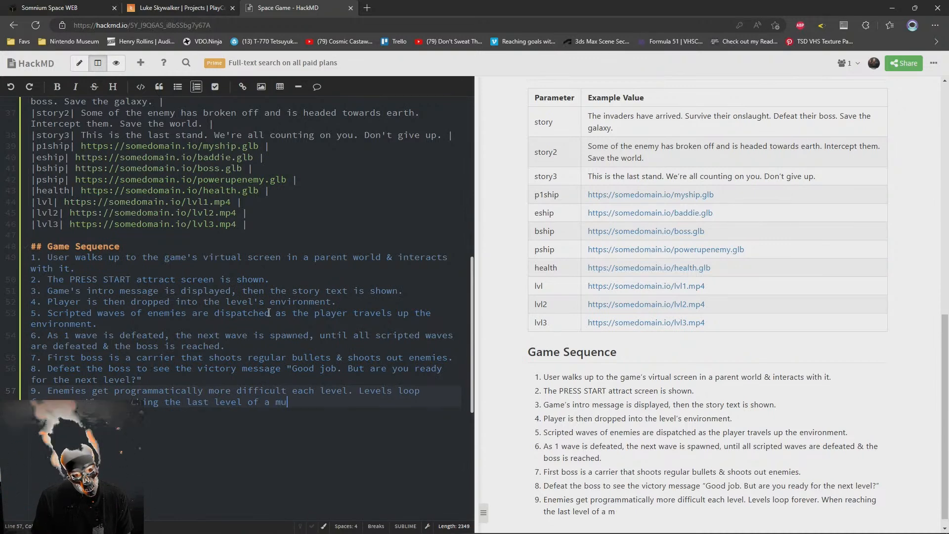
text(lti-level game)
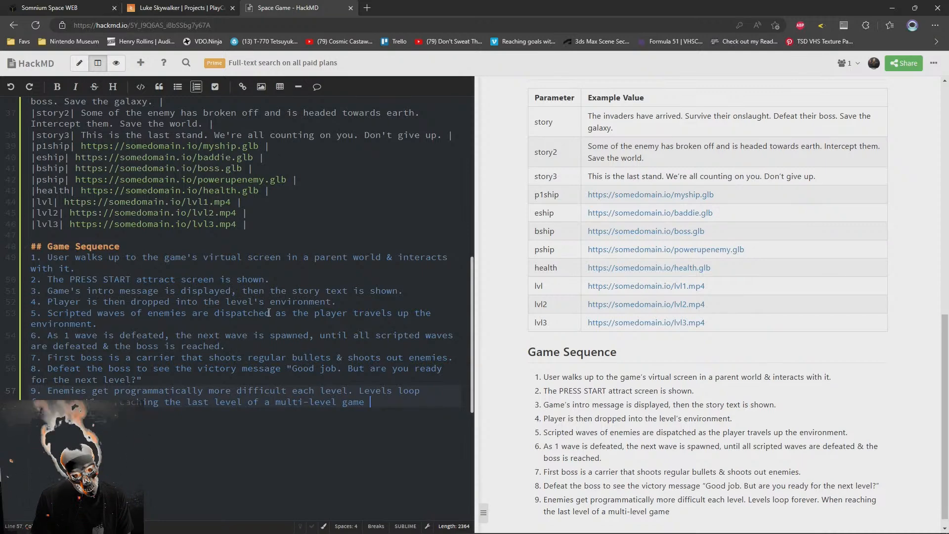
key(BackSpace)
text(, you see the win message.)
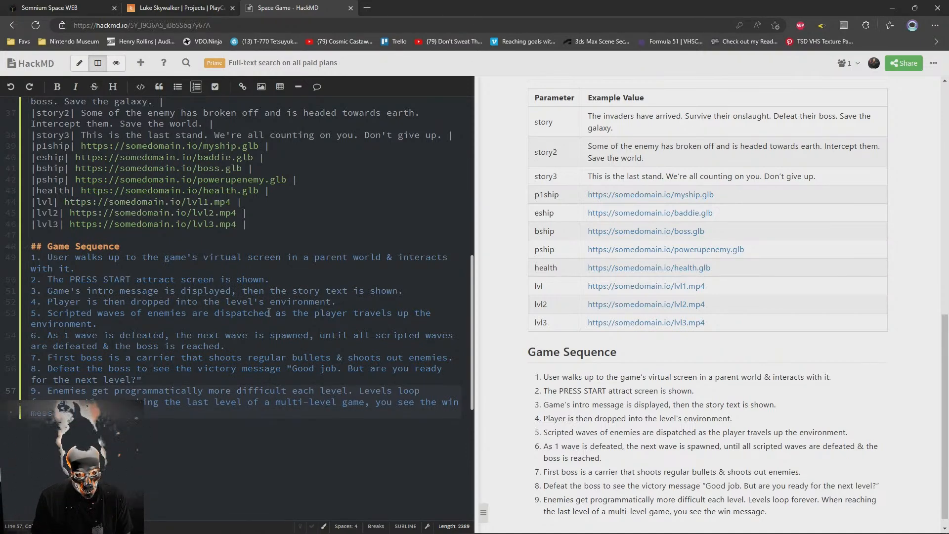
scroll(336, 269, up, 2)
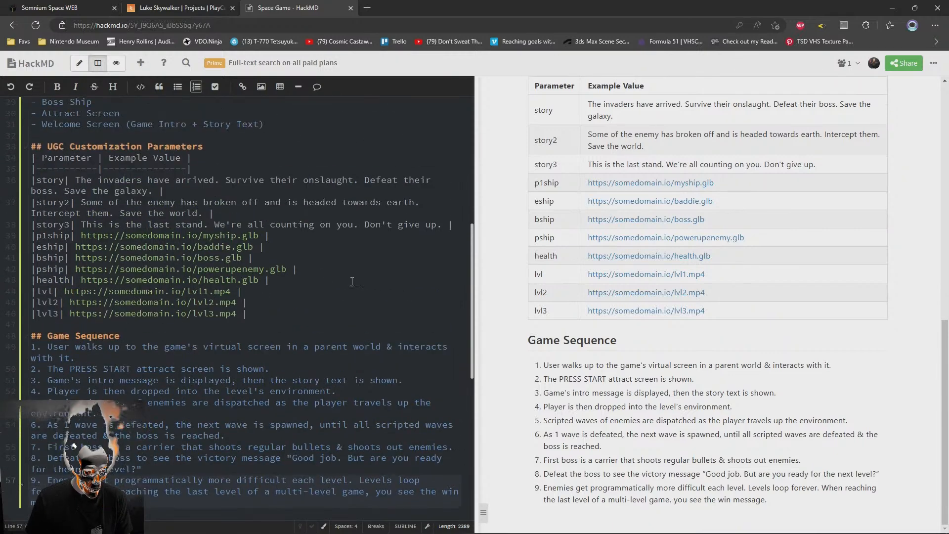
Add a "win" row below story3 in the UGC parameters table with the text "The world & the galaxy are now safe"
click(313, 224)
key(End)
key(Return)
text(|win|)
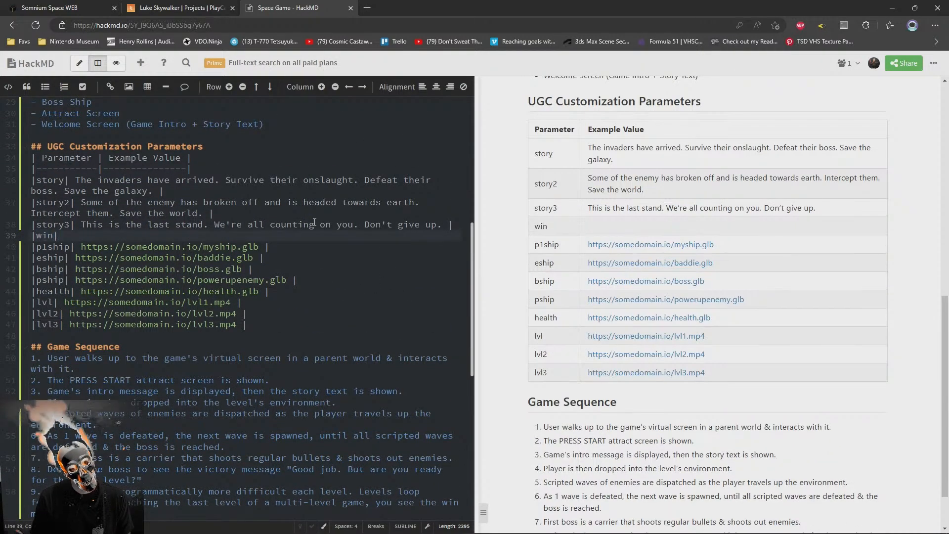
text( The)
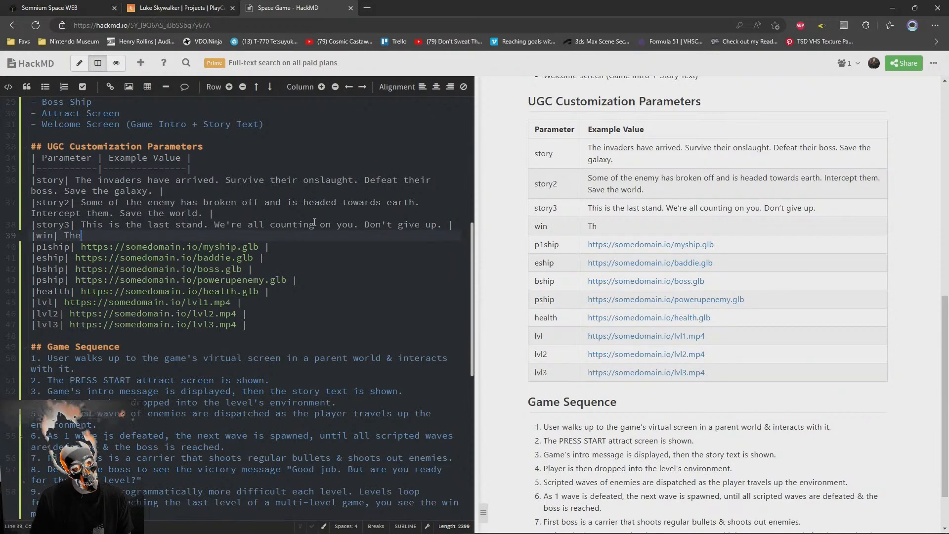
text( world)
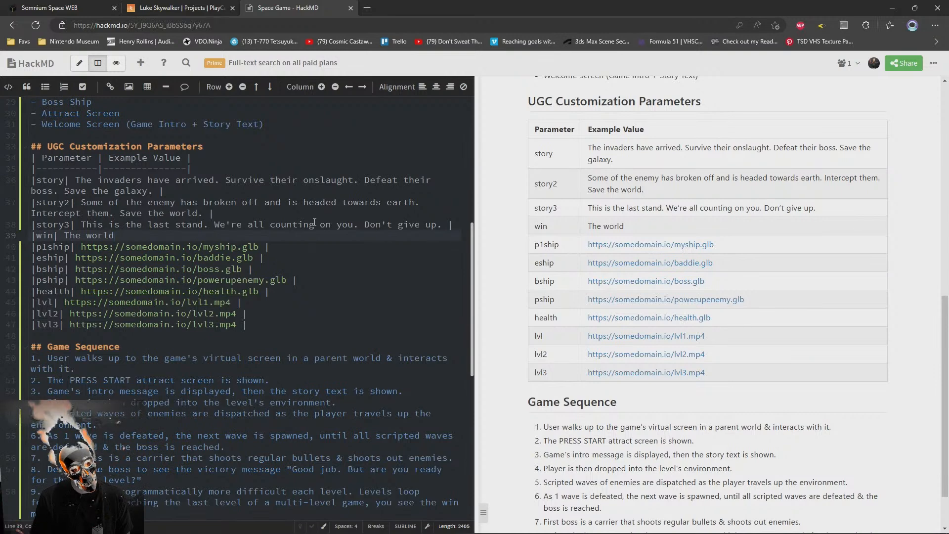
text( - the )
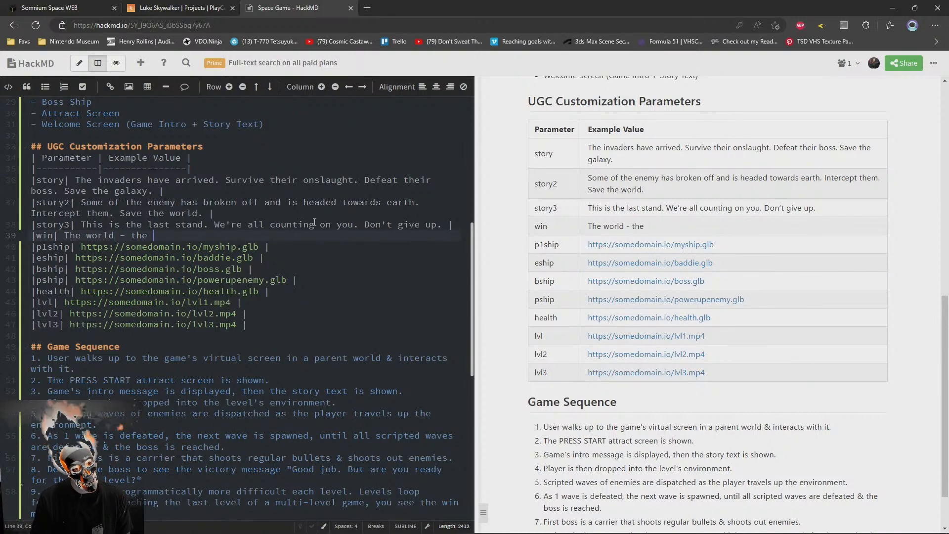
text(g)
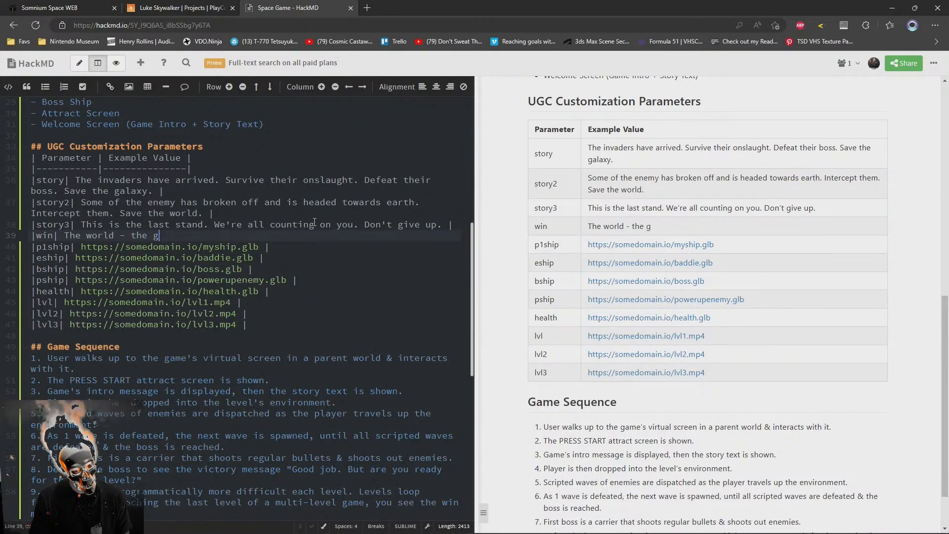
key(BackSpace)
key(BackSpace)
key(BackSpace)
key(BackSpace)
key(BackSpace)
key(BackSpace)
key(BackSpace)
text(& the galaxy are now safe)
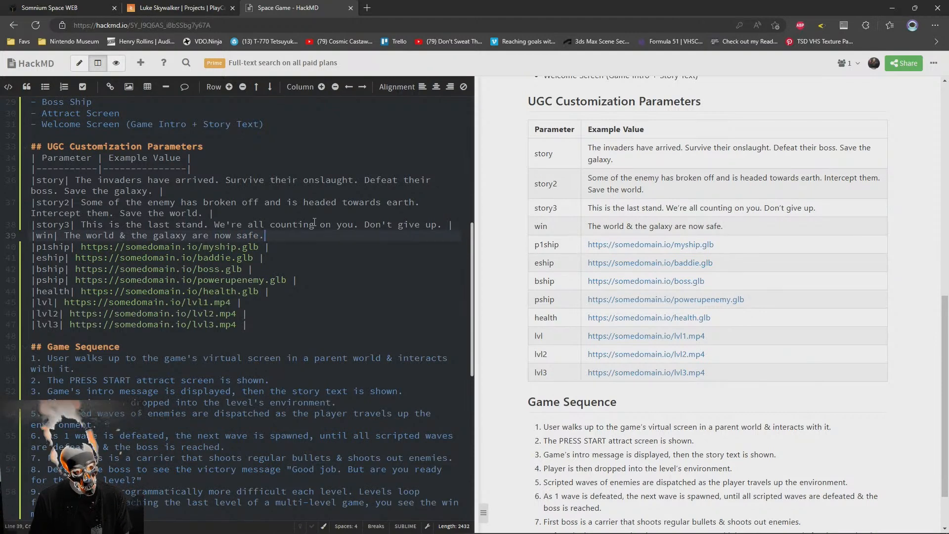
text(. But)
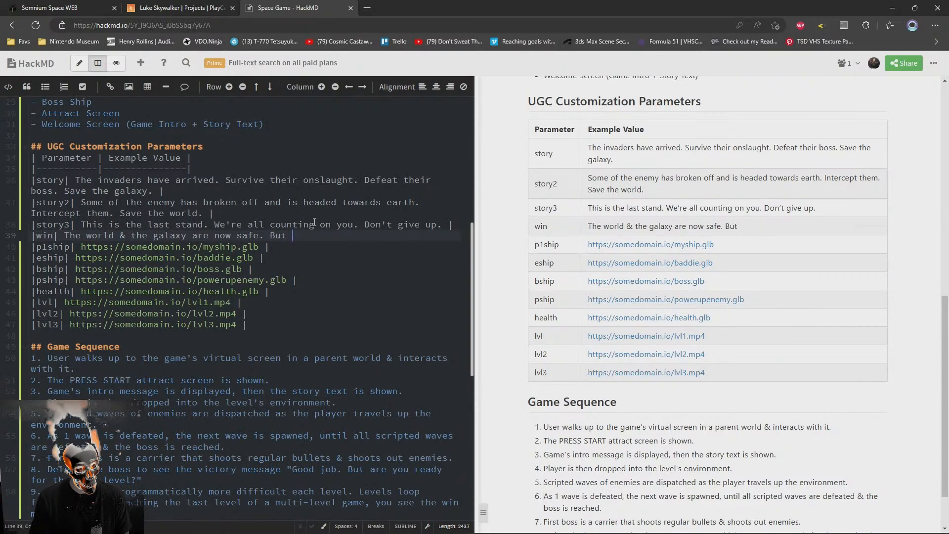
Extend the win row's text with "... but a new threat has emerged." and close the table row
key(BackSpace)
key(BackSpace)
key(BackSpace)
key(BackSpace)
key(BackSpace)
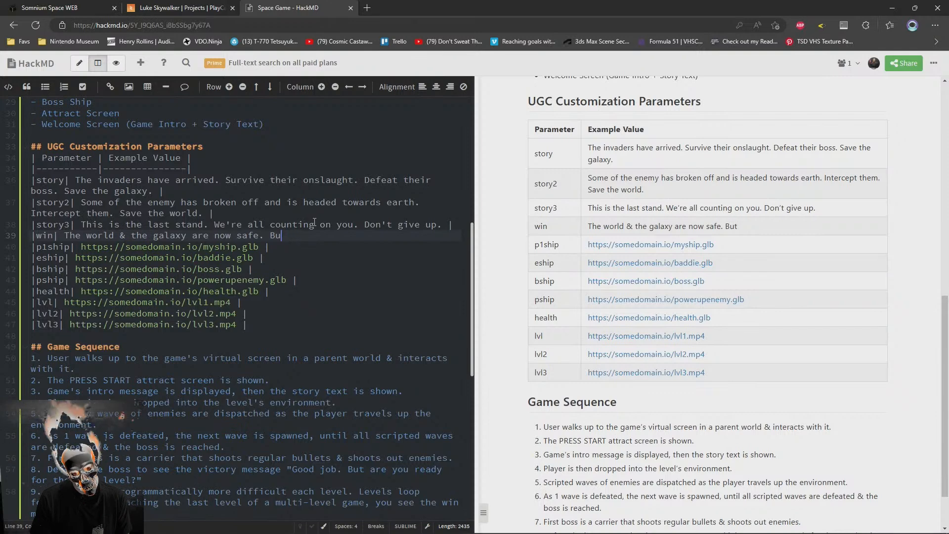
text(.. But)
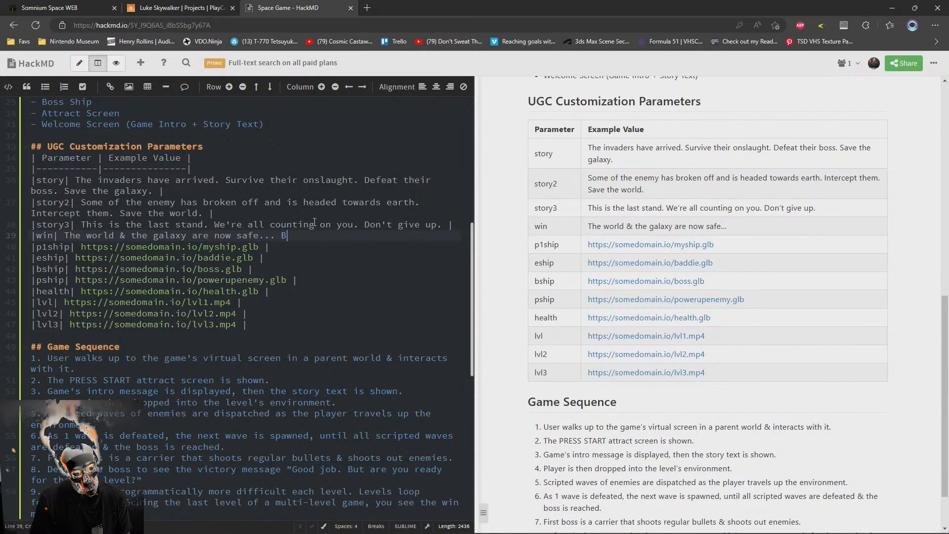
key(BackSpace)
key(BackSpace)
key(BackSpace)
key(BackSpace)
text(but)
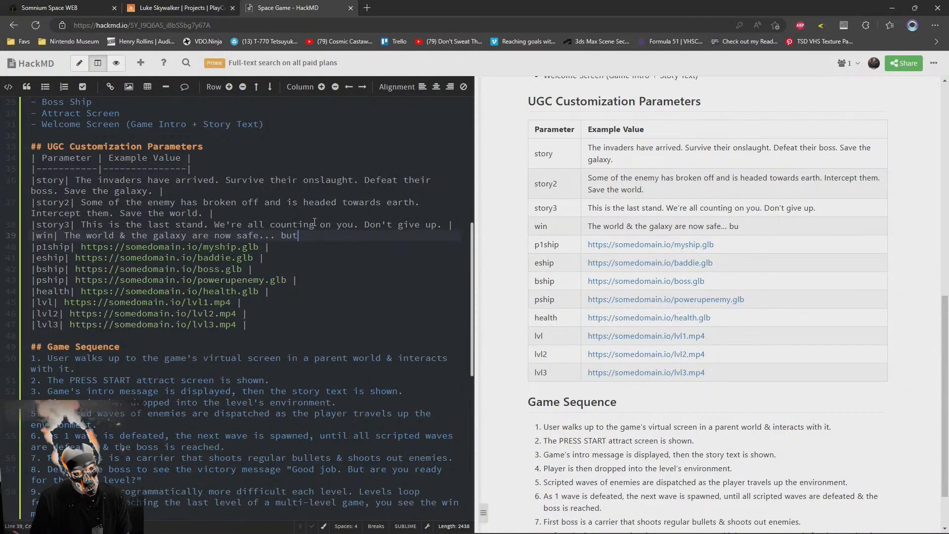
text( |a new t)
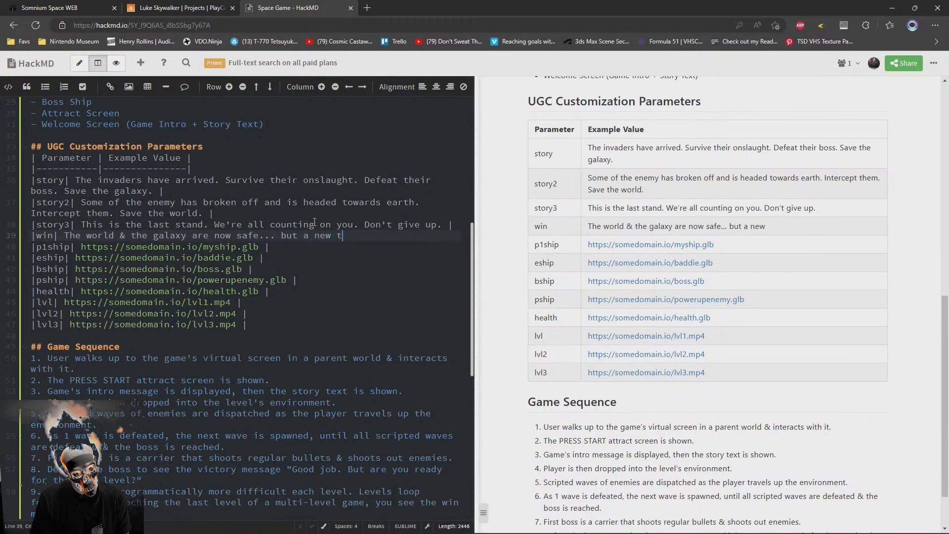
text(hreat has emerged.)
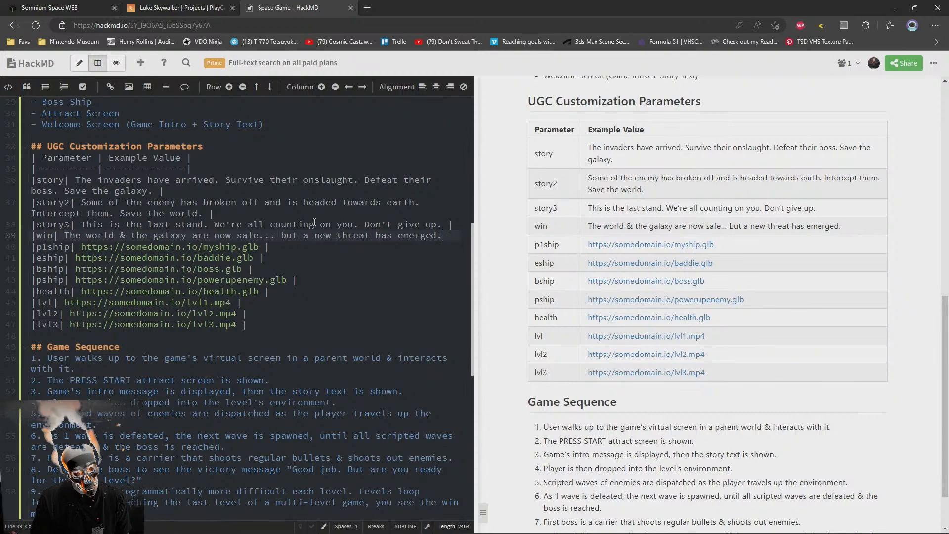
text( |)
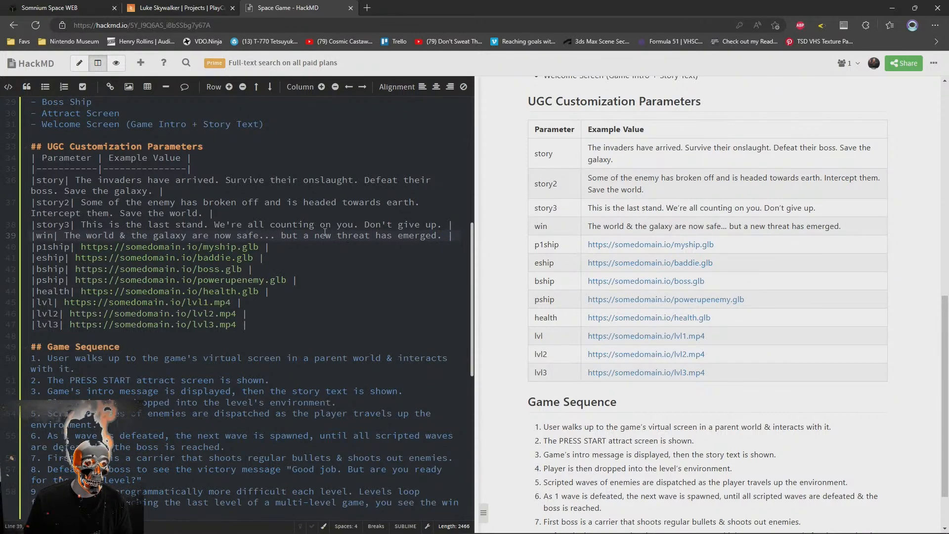
Reword the end of the win message to "but a new challenge has emerged."
key(Delete)
key(Delete)
key(Delete)
key(Delete)
key(Delete)
key(Delete)
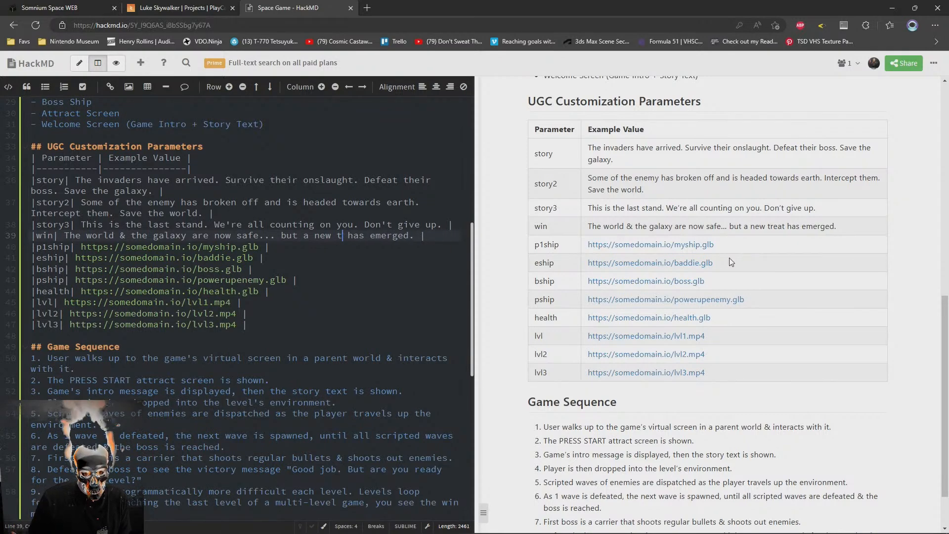
key(BackSpace)
key(BackSpace)
key(Delete)
key(Delete)
key(Delete)
key(Delete)
key(Delete)
key(Delete)
key(Delete)
key(Delete)
key(Delete)
key(Delete)
key(BackSpace)
key(BackSpace)
key(BackSpace)
key(BackSpace)
key(BackSpace)
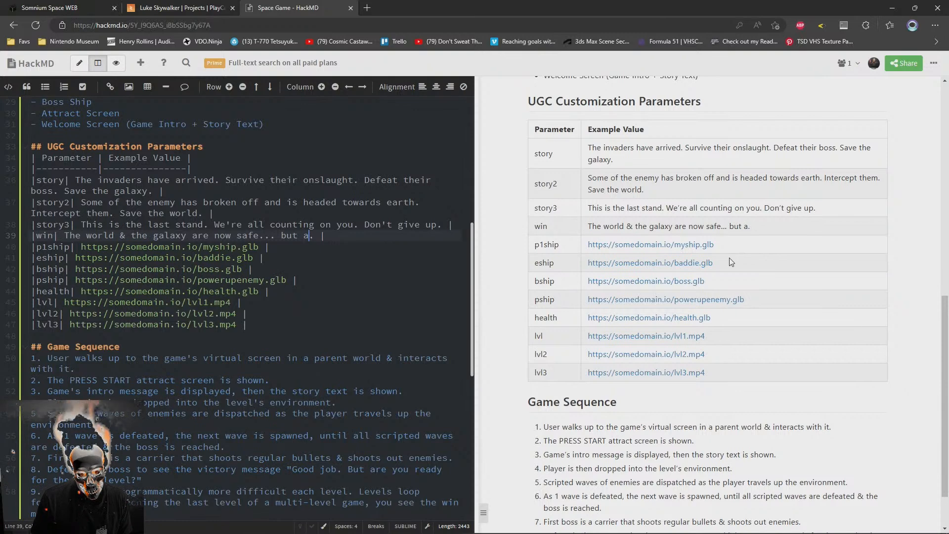
text(new )
text(challenge has emer)
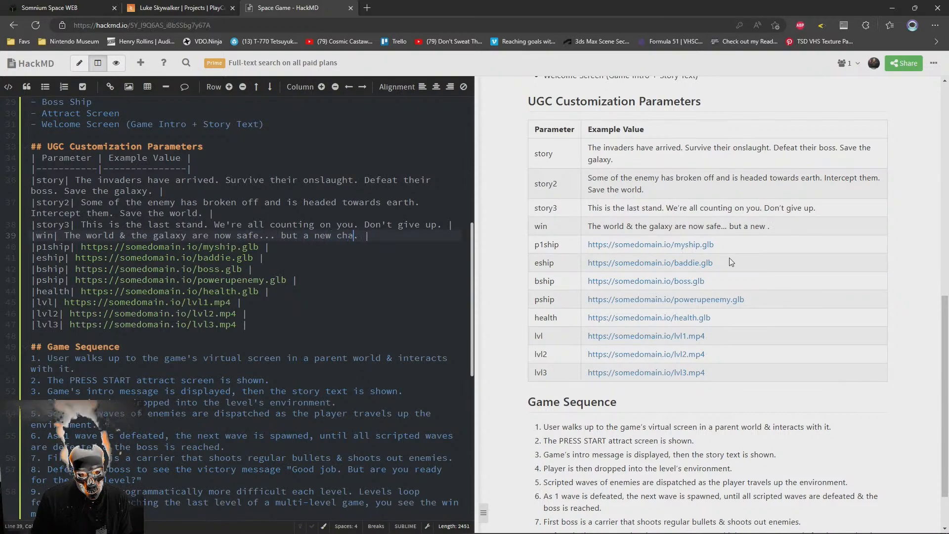
text(ged)
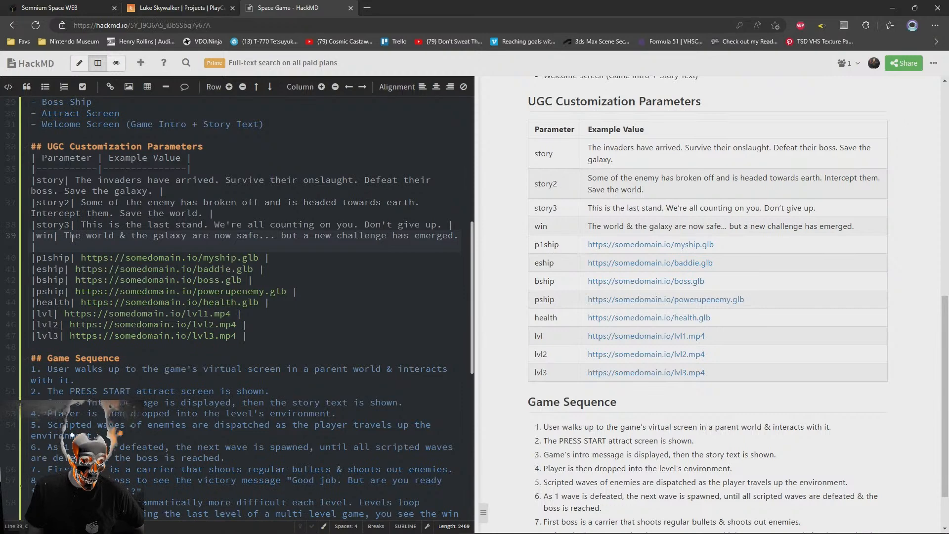
Review the story and win parameter texts against the Game Sequence list, including the quoted victory message in item 8
click(144, 190)
scroll(197, 266, up, 2)
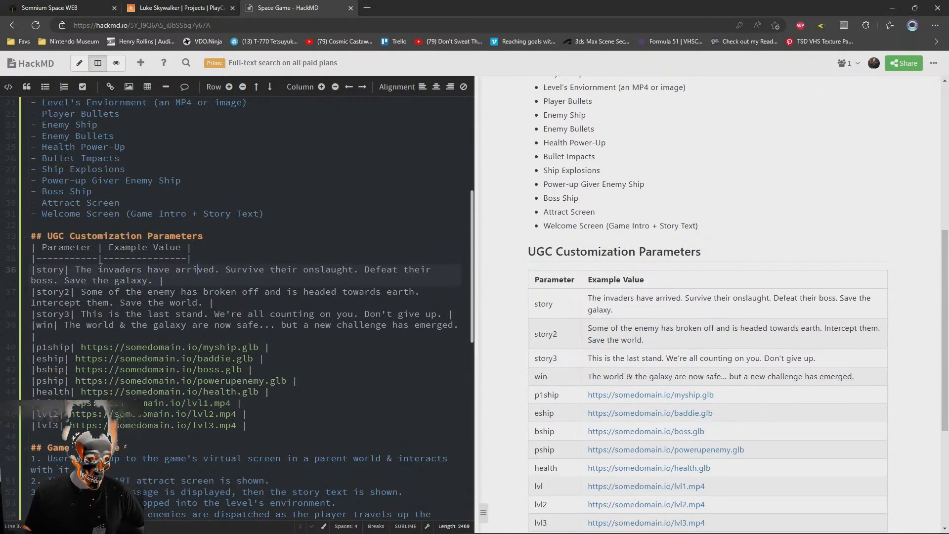
drag(75, 270, 153, 280)
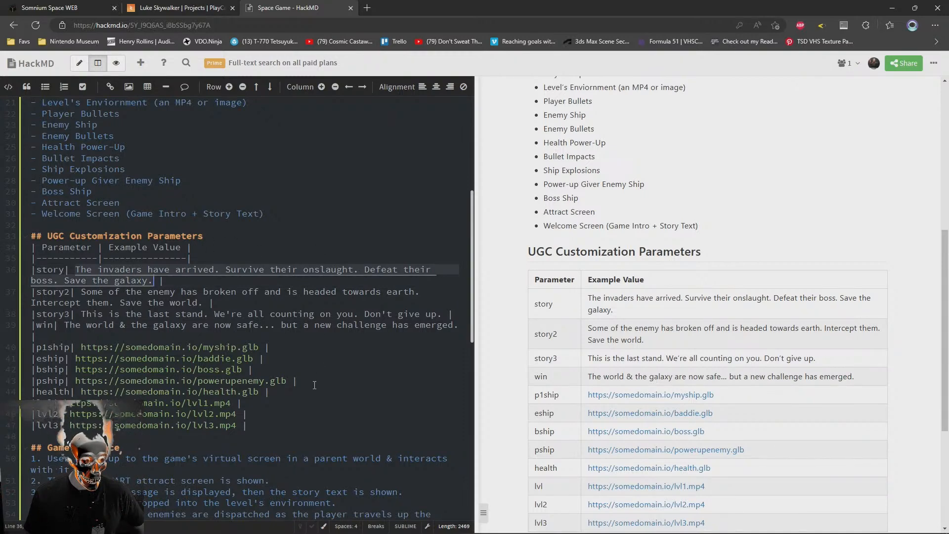
scroll(277, 363, down, 2)
scroll(240, 348, up, 2)
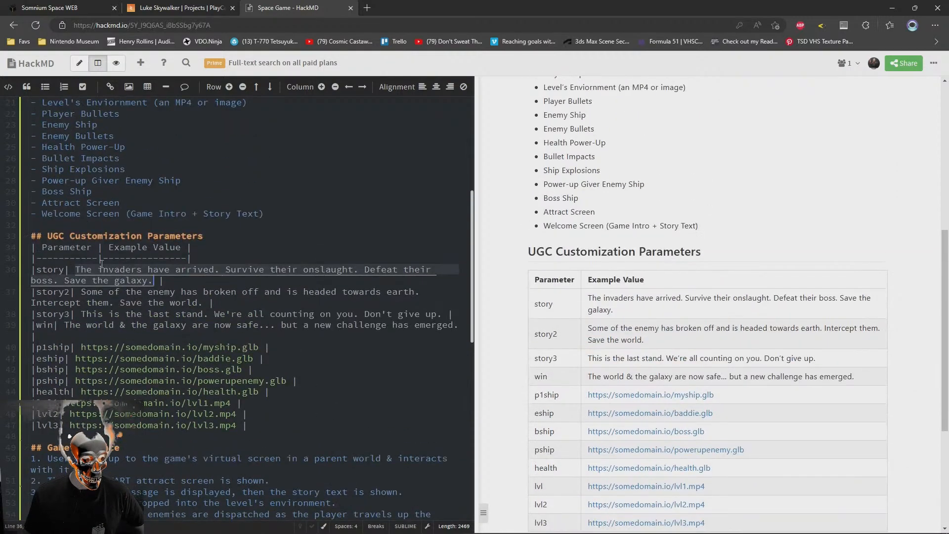
click(151, 235)
click(150, 281)
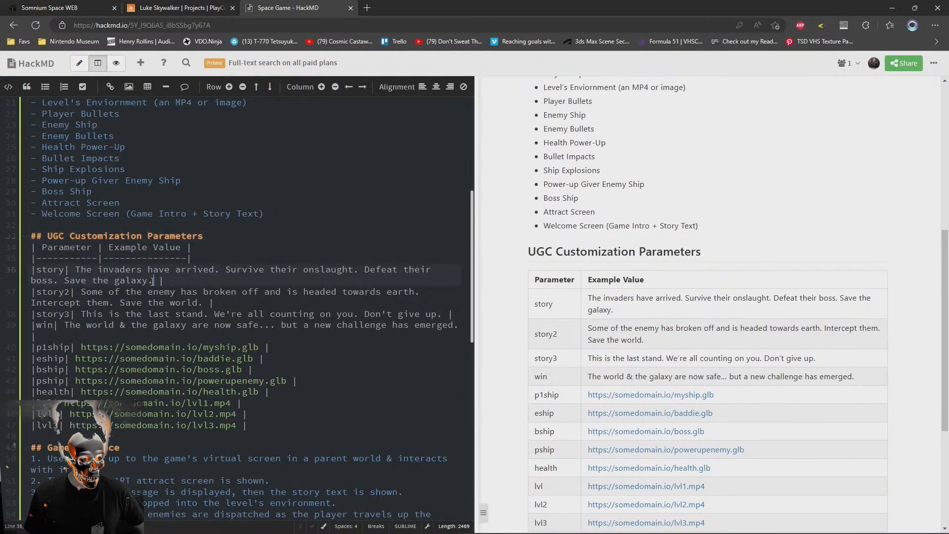
scroll(222, 305, down, 4)
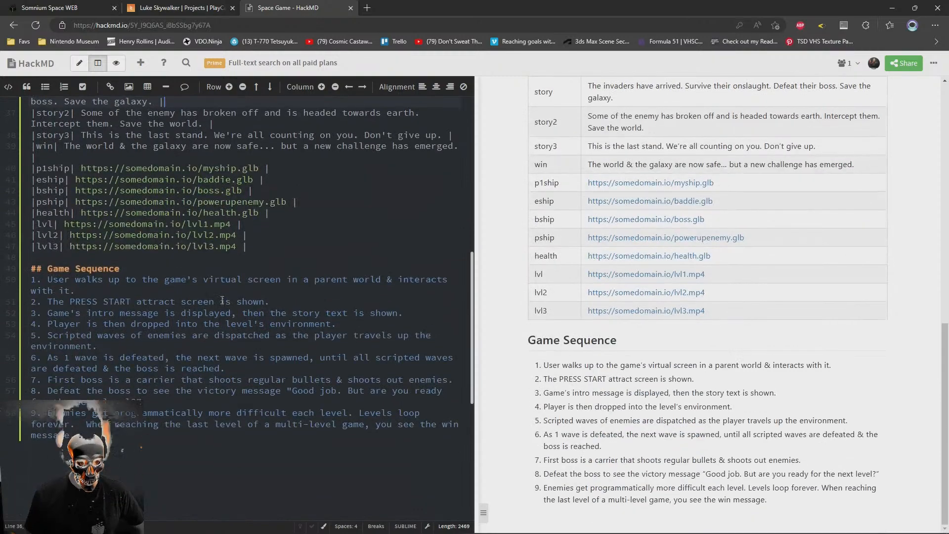
scroll(222, 305, up, 2)
scroll(222, 305, down, 2)
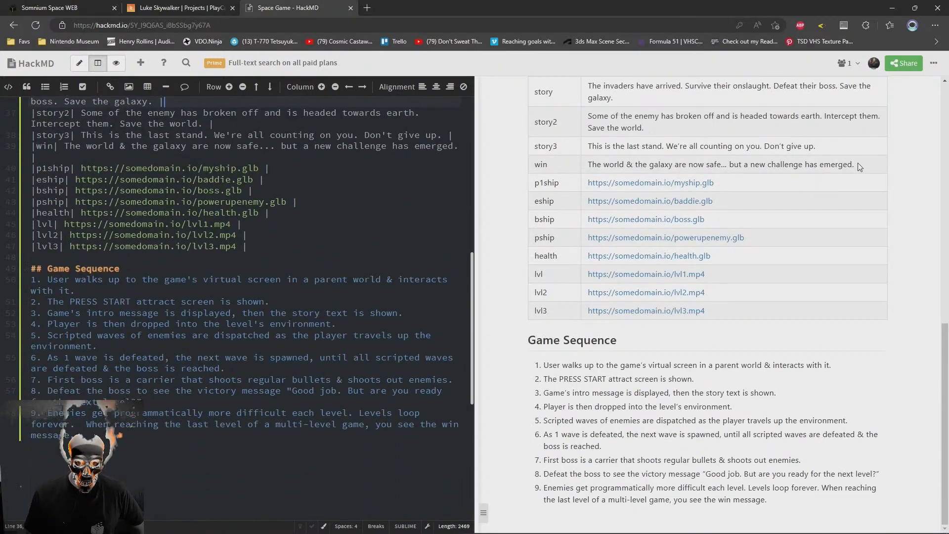
scroll(289, 202, up, 2)
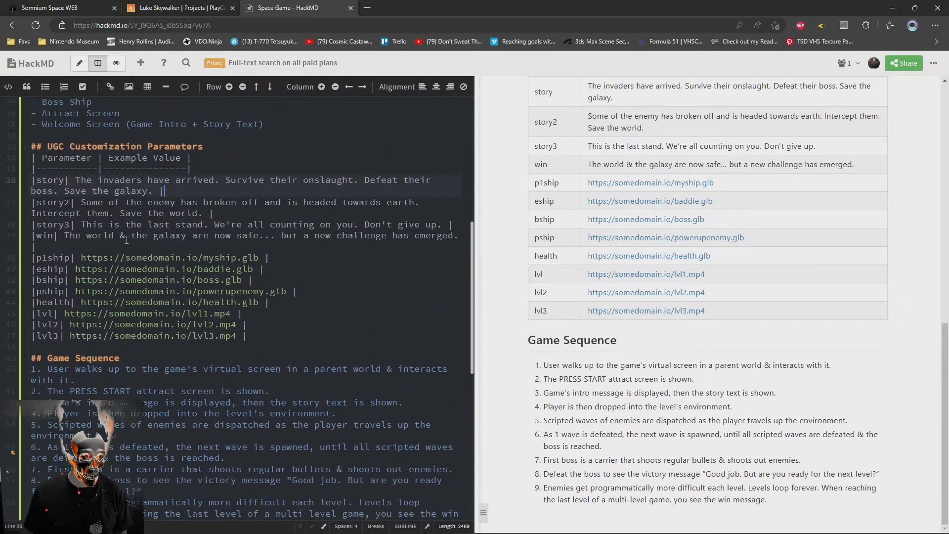
scroll(298, 429, down, 2)
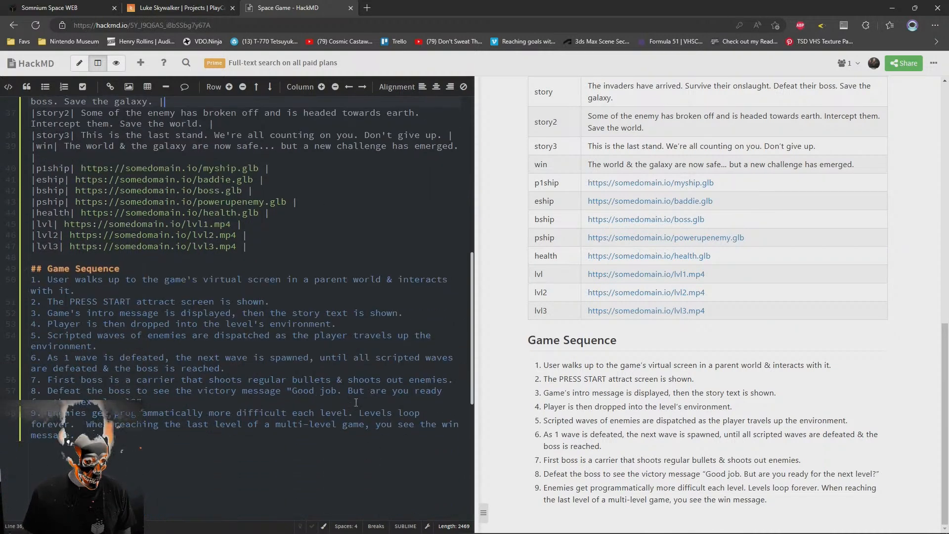
drag(288, 389, 151, 403)
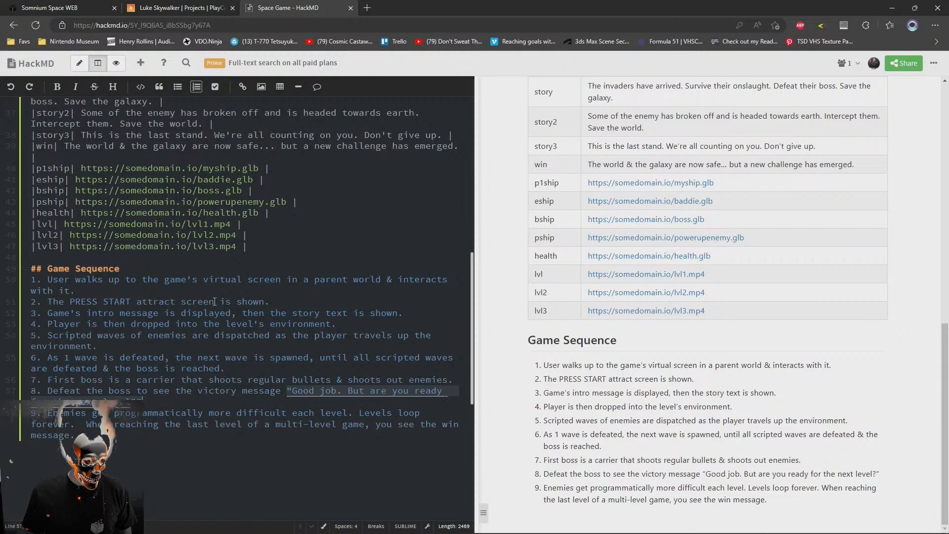
Rename the win parameter in the UGC table to "beat"
scroll(148, 321, up, 4)
click(46, 322)
double_click(46, 321)
text(beat)
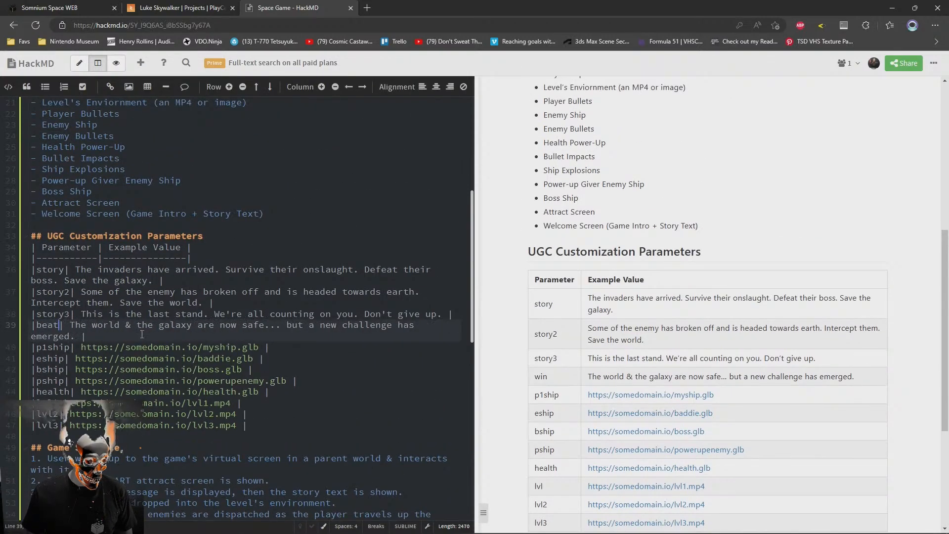
Cut the quoted "Good job" message out of Game Sequence item 8 so the item ends with "victory message."
scroll(268, 285, down, 6)
scroll(343, 301, up, 1)
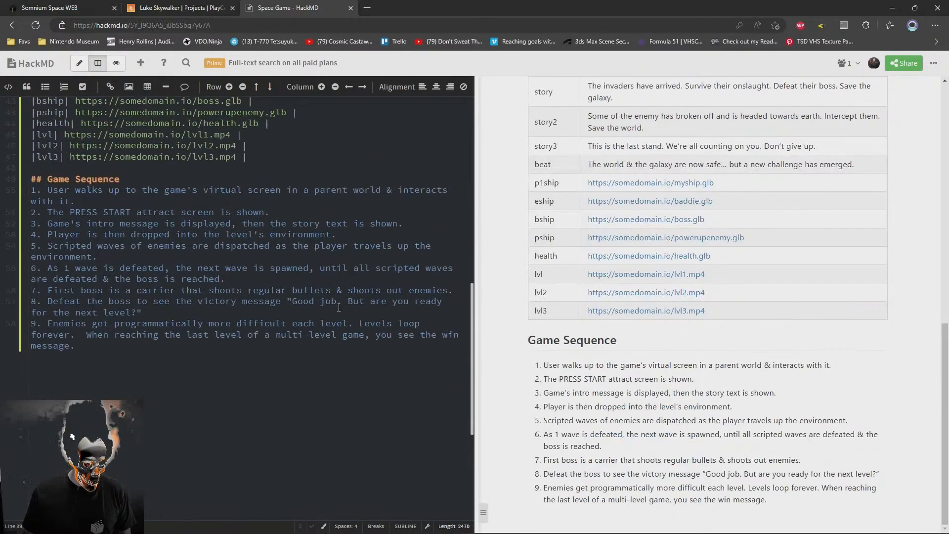
drag(315, 315, 287, 303)
key(ctrl+c)
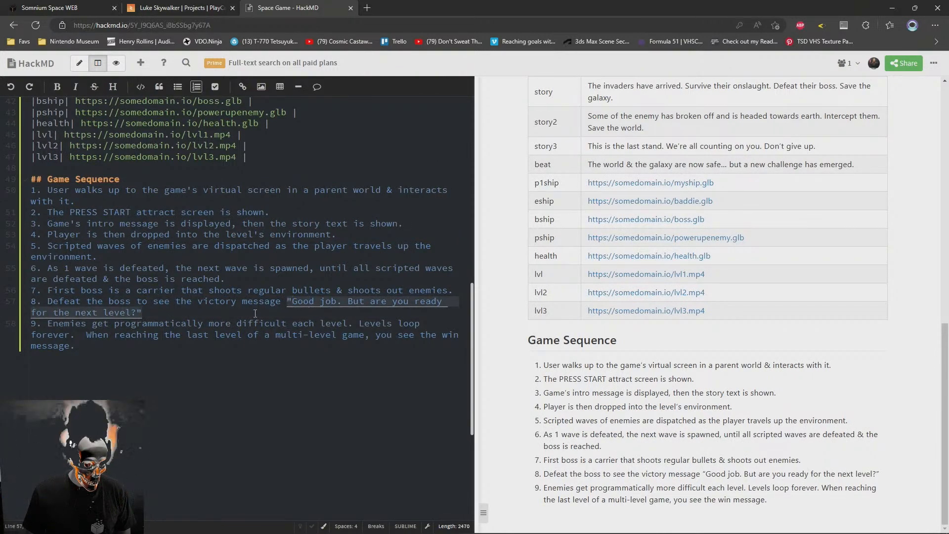
key(BackSpace)
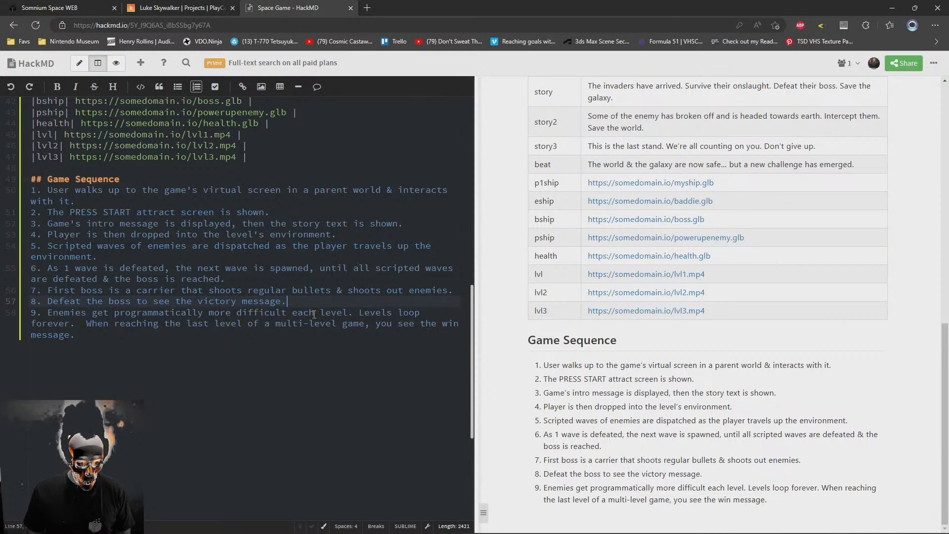
Add a "win" row between story3 and beat with the cut text, unquoted: Good job. But are you ready for the next level?
scroll(315, 314, up, 4)
click(86, 226)
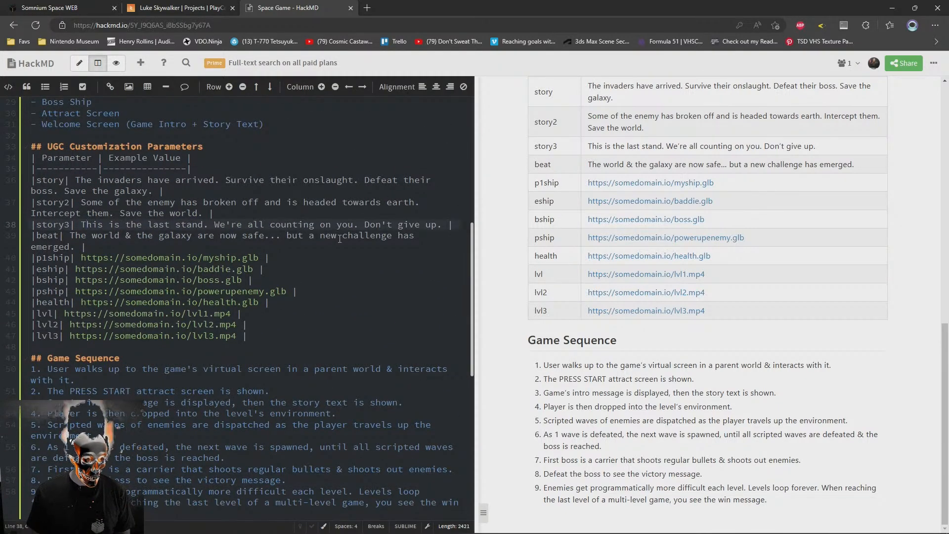
key(Return)
text(|)
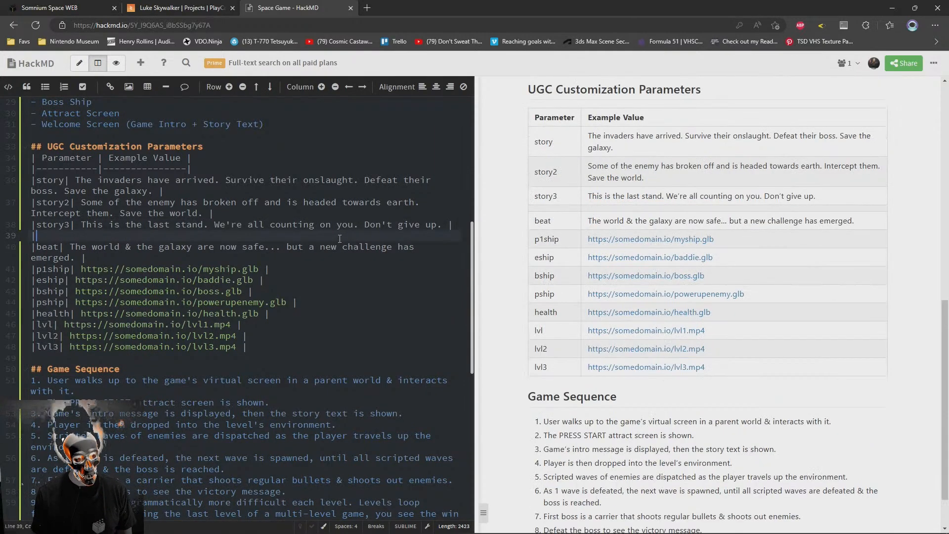
text(win|)
key(ctrl+v)
text(|)
key(Left)
key(Left)
key(BackSpace)
click(70, 235)
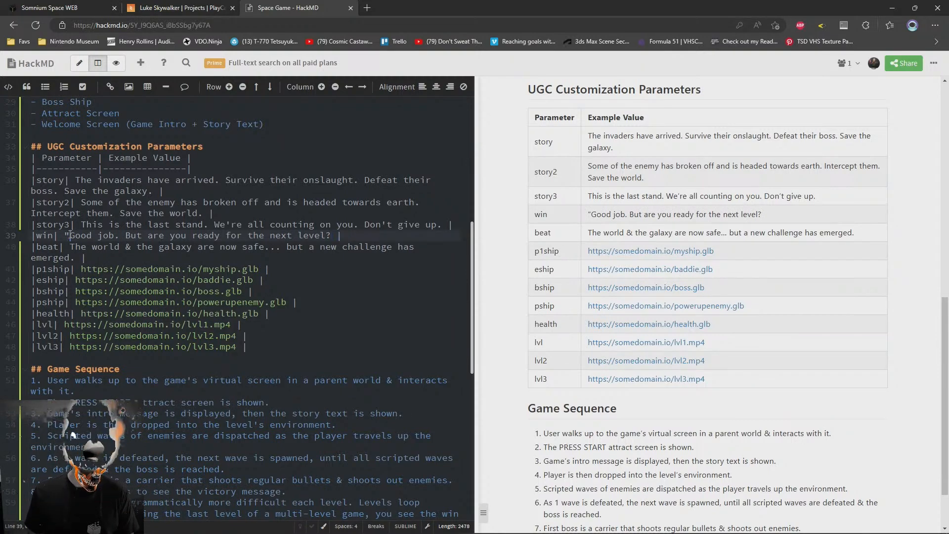
key(BackSpace)
Replace the word "victory" with "win" in Game Sequence item 8
scroll(106, 296, down, 5)
scroll(106, 389, up, 3)
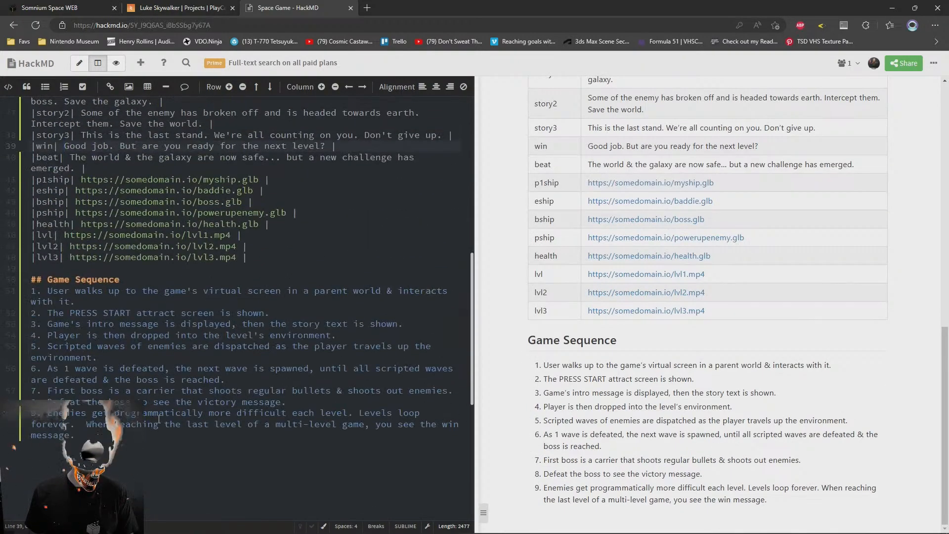
double_click(216, 402)
text(win)
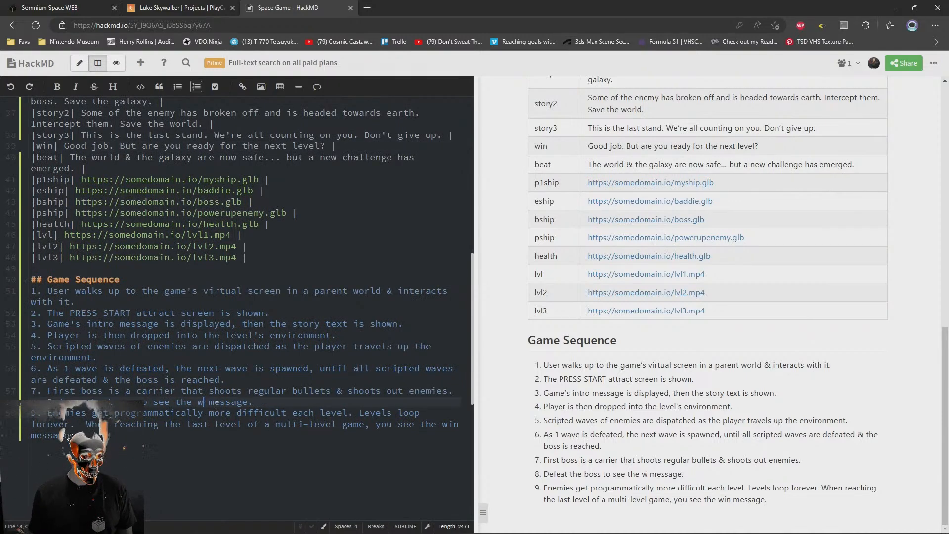
click(298, 498)
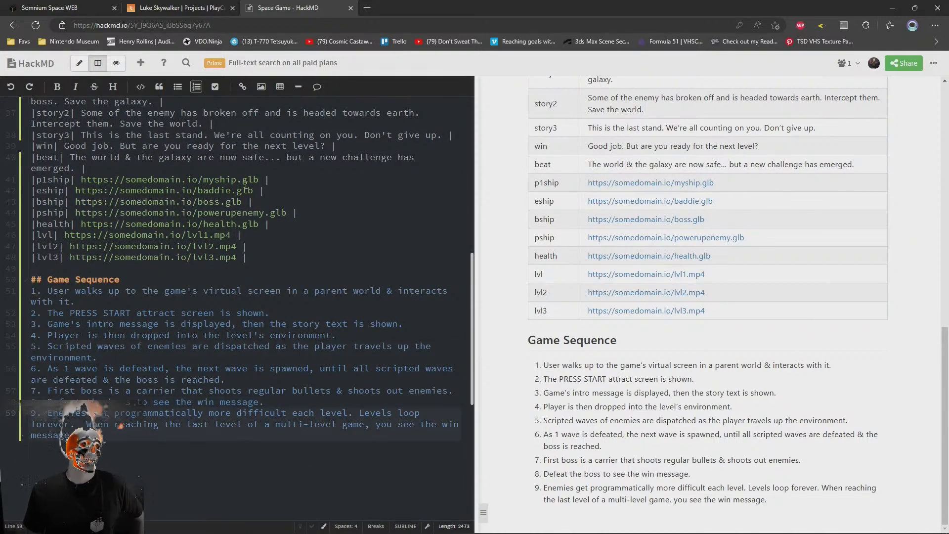
scroll(174, 212, up, 2)
scroll(305, 425, down, 2)
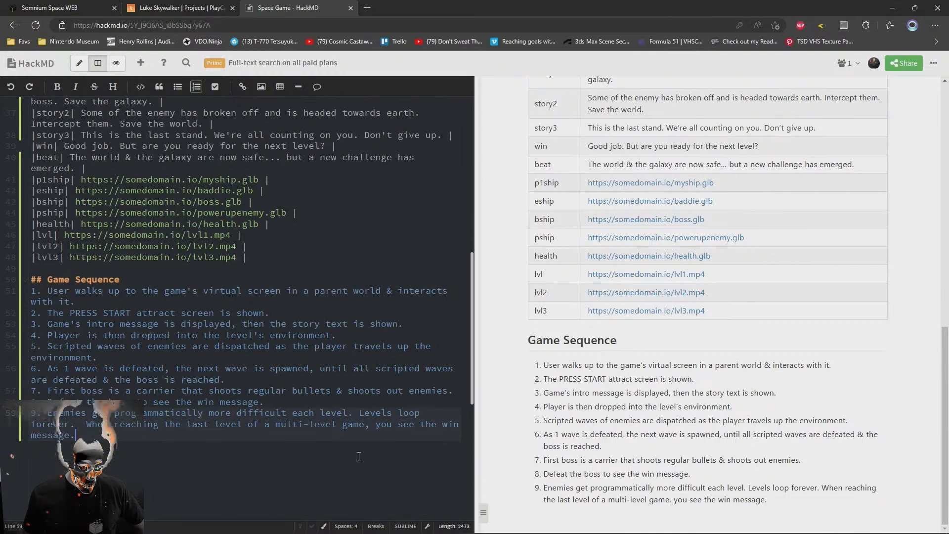
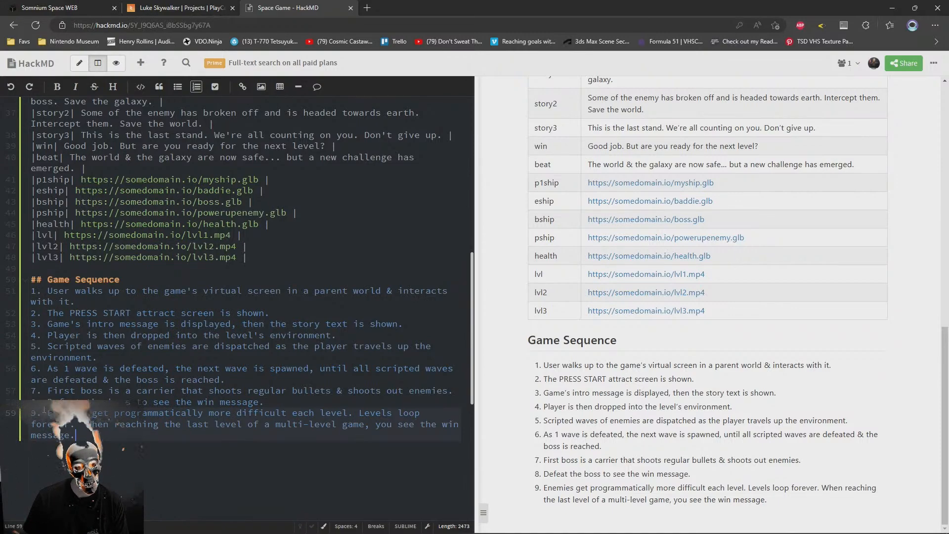
Review the whole Space Game note, from the introduction through the game objects and UGC parameters to the Game Sequence list
scroll(255, 391, up, 10)
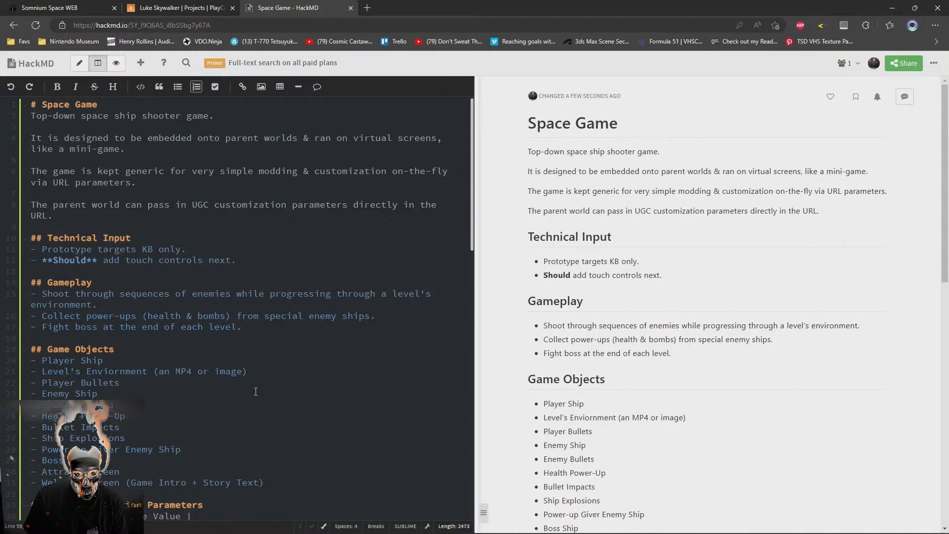
scroll(256, 392, down, 3)
scroll(255, 391, up, 3)
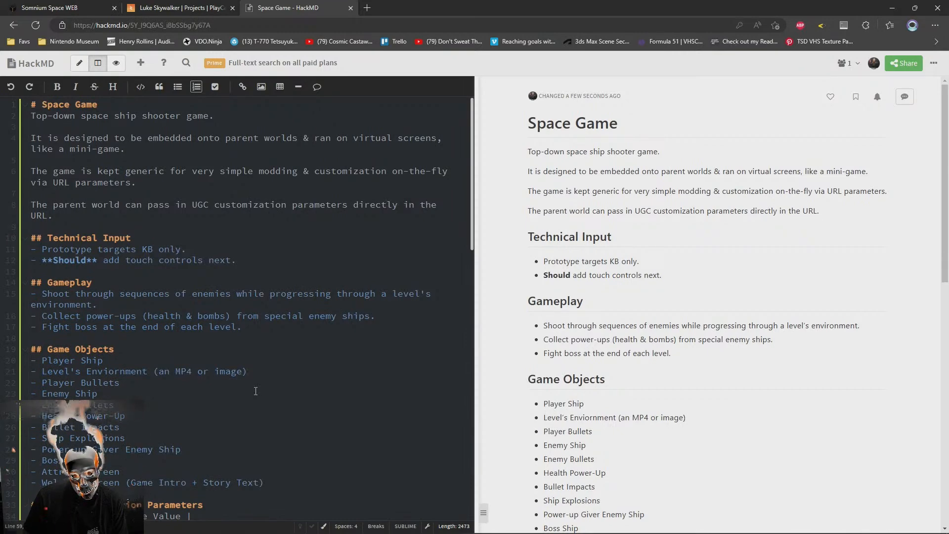
scroll(255, 391, down, 3)
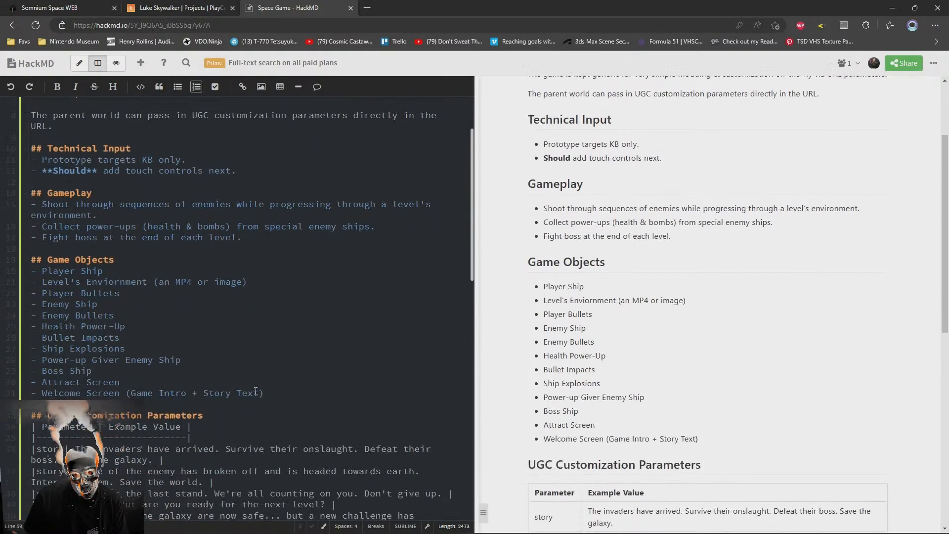
scroll(255, 391, down, 3)
scroll(255, 391, down, 3)
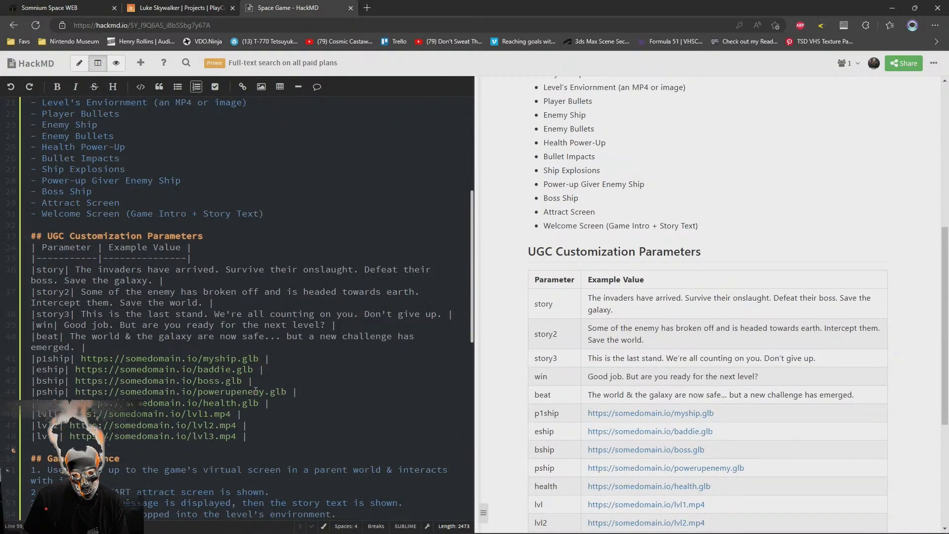
scroll(256, 392, down, 3)
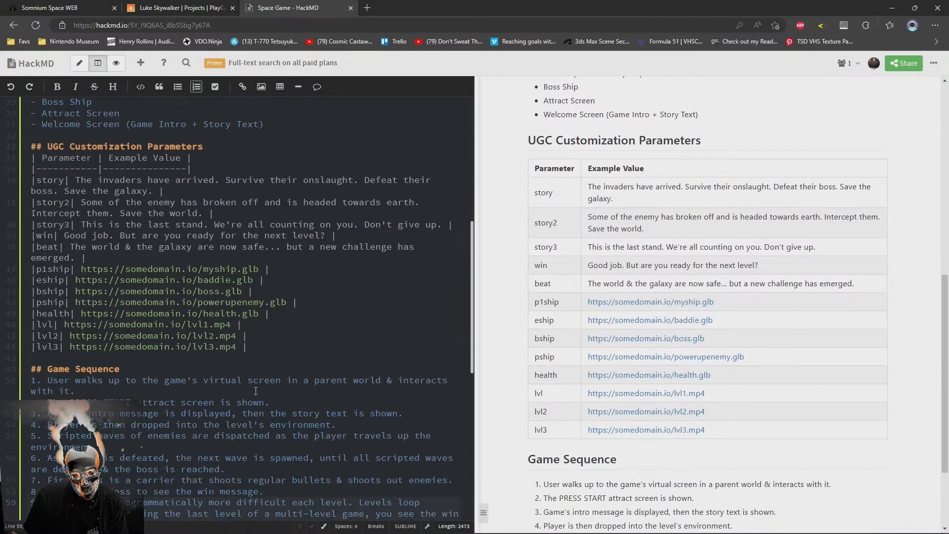
scroll(255, 391, down, 3)
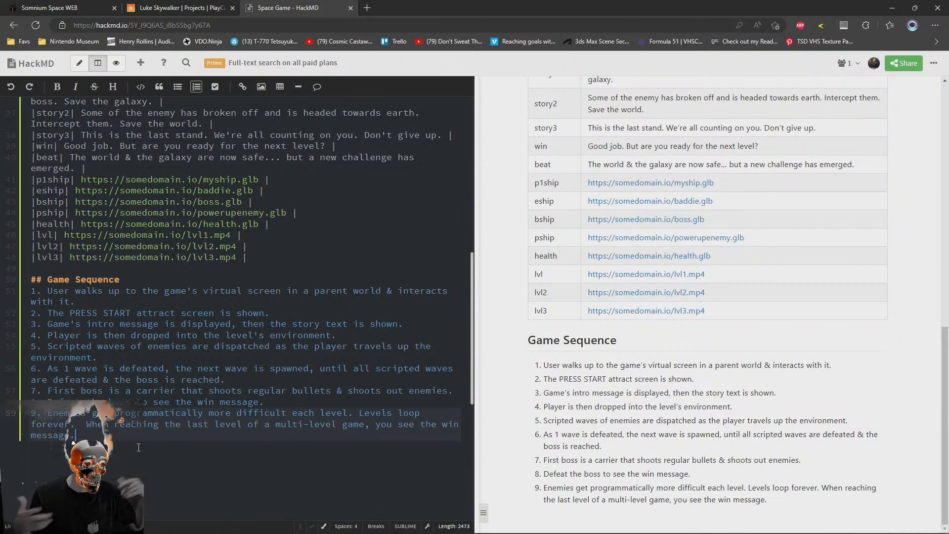
scroll(151, 464, up, 8)
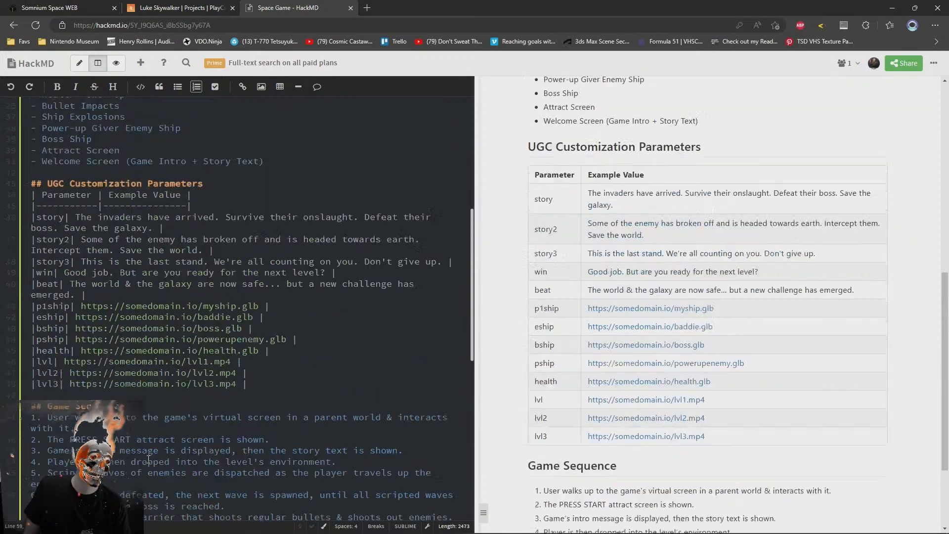
scroll(149, 458, down, 8)
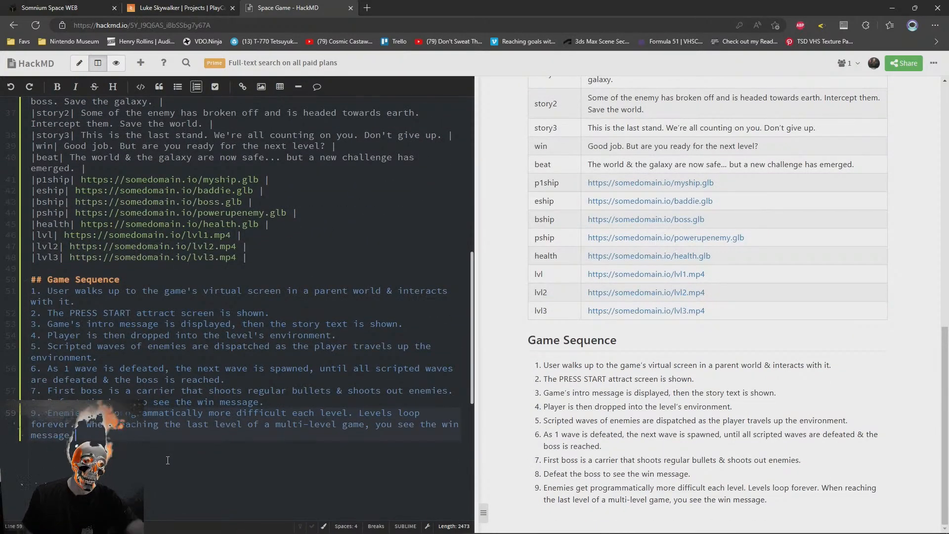
scroll(167, 460, up, 10)
scroll(346, 316, down, 6)
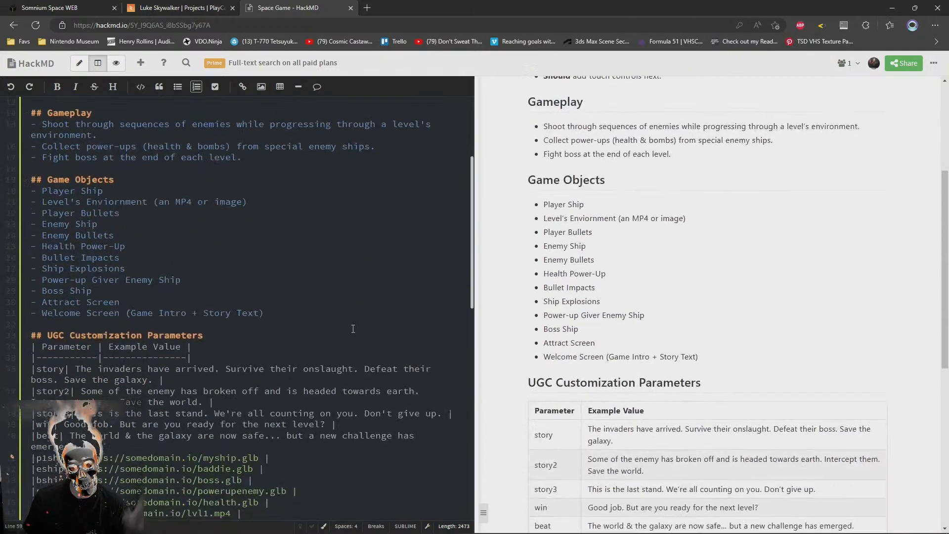
scroll(297, 237, up, 2)
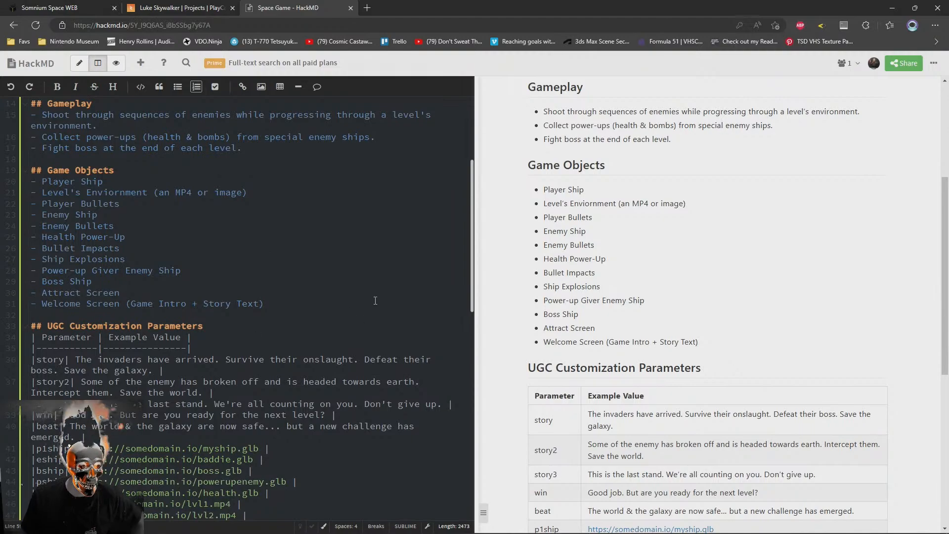
scroll(346, 311, down, 8)
scroll(296, 326, up, 10)
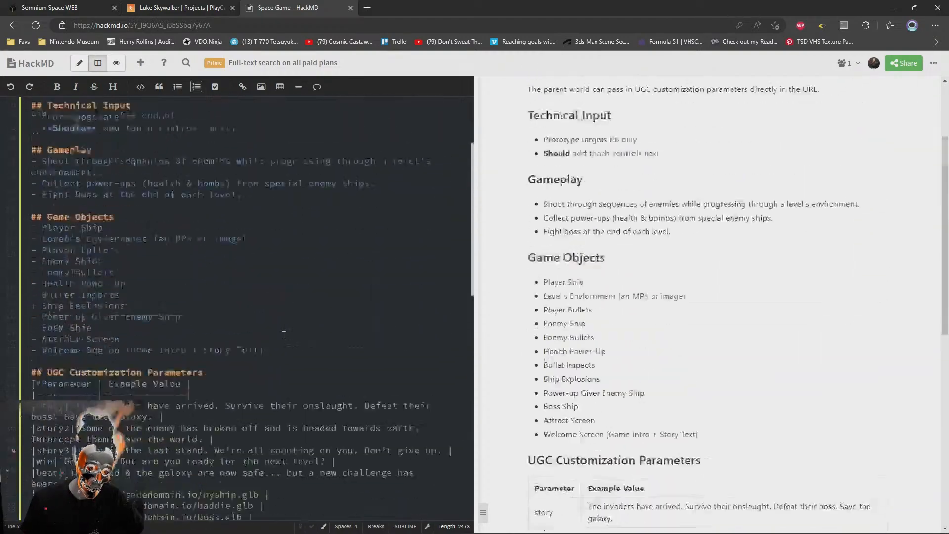
scroll(296, 346, down, 10)
scroll(306, 376, up, 3)
scroll(316, 396, down, 4)
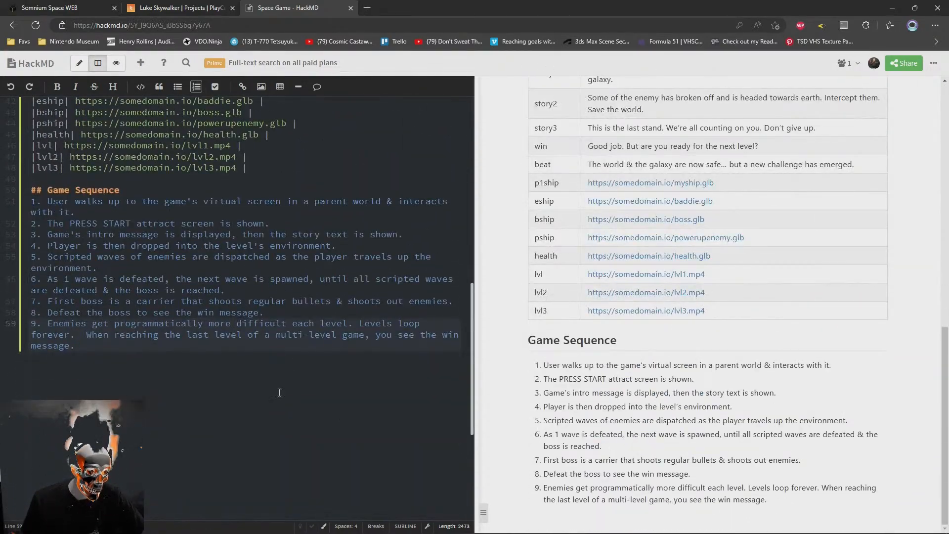
scroll(296, 375, up, 15)
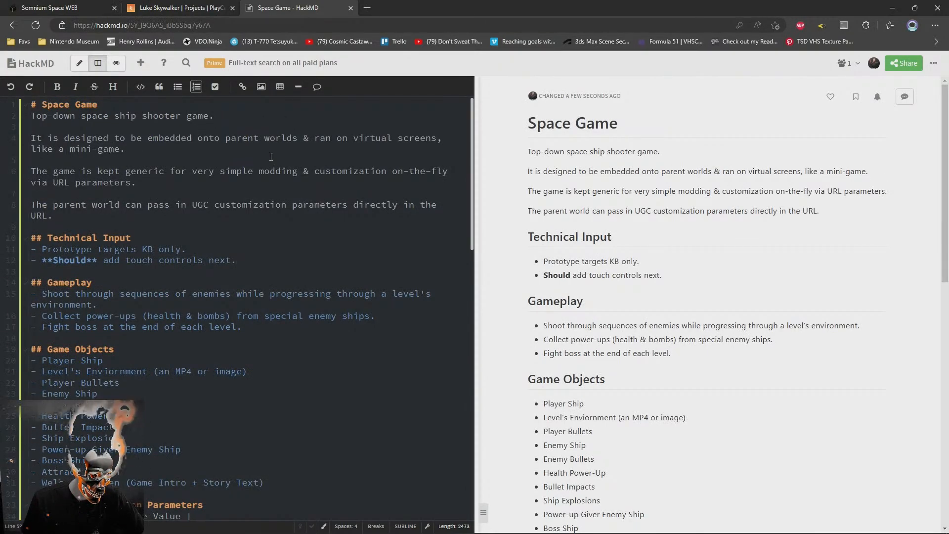
scroll(79, 232, down, 5)
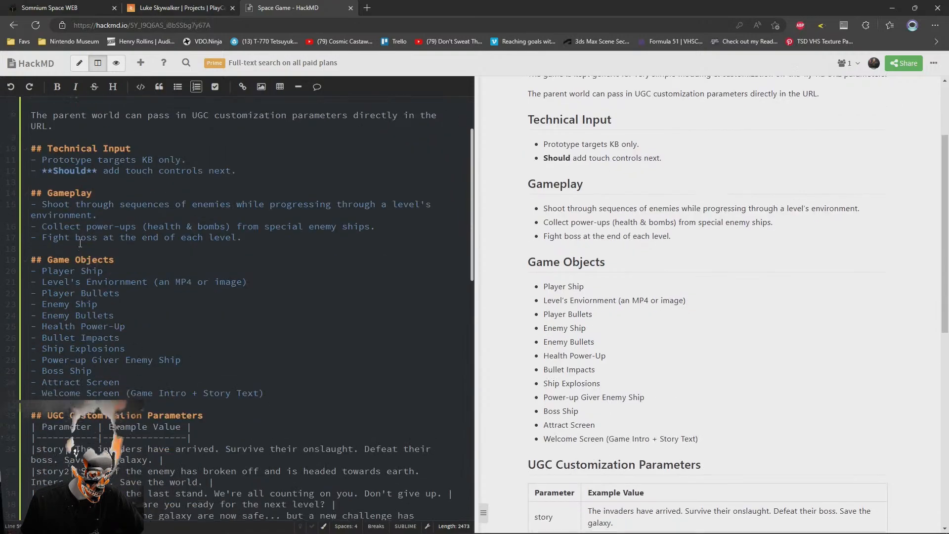
scroll(80, 244, down, 5)
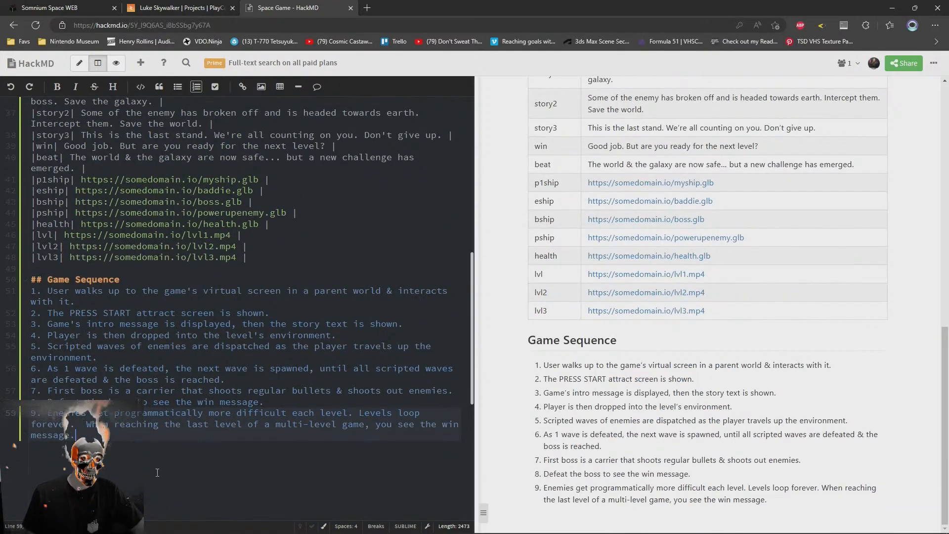
scroll(158, 472, up, 10)
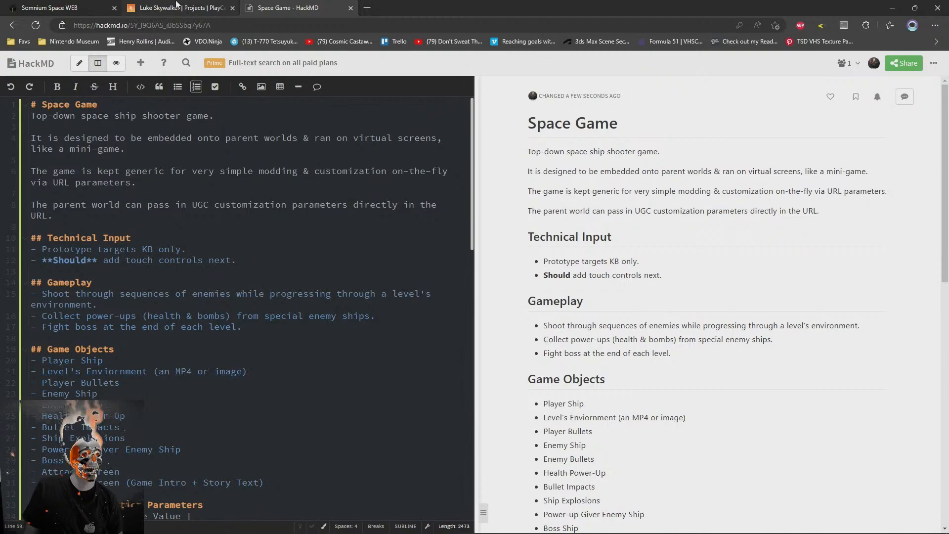
Switch to the Somnium Space world and look around the room at its virtual screens
click(168, 8)
click(49, 8)
mouse_move(645, 378)
mouse_down()
mouse_move(670, 369)
mouse_move(511, 330)
mouse_move(665, 334)
mouse_move(533, 381)
mouse_move(556, 371)
mouse_move(429, 366)
mouse_move(631, 357)
mouse_move(431, 366)
mouse_move(567, 345)
mouse_move(603, 335)
mouse_move(611, 322)
mouse_move(582, 345)
mouse_move(449, 387)
mouse_up()
drag(518, 387, 388, 244)
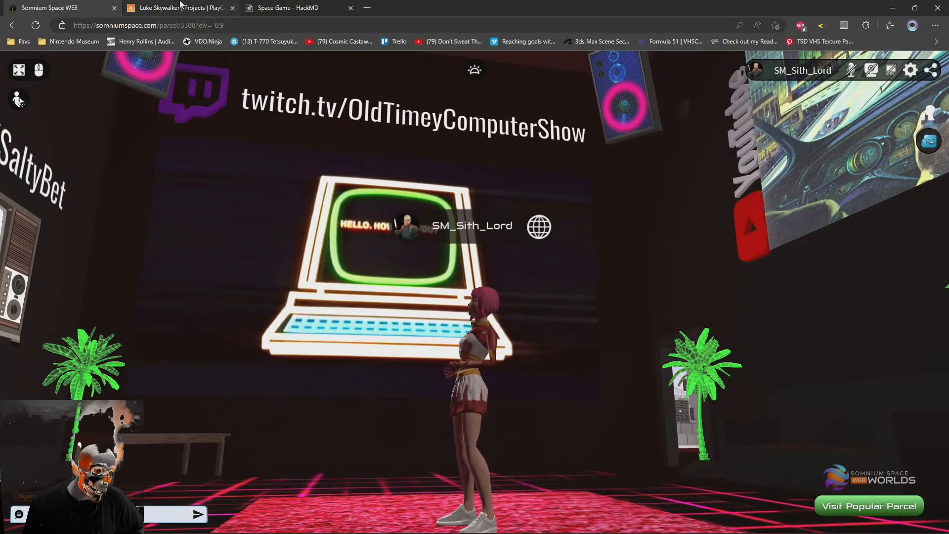
drag(522, 401, 468, 394)
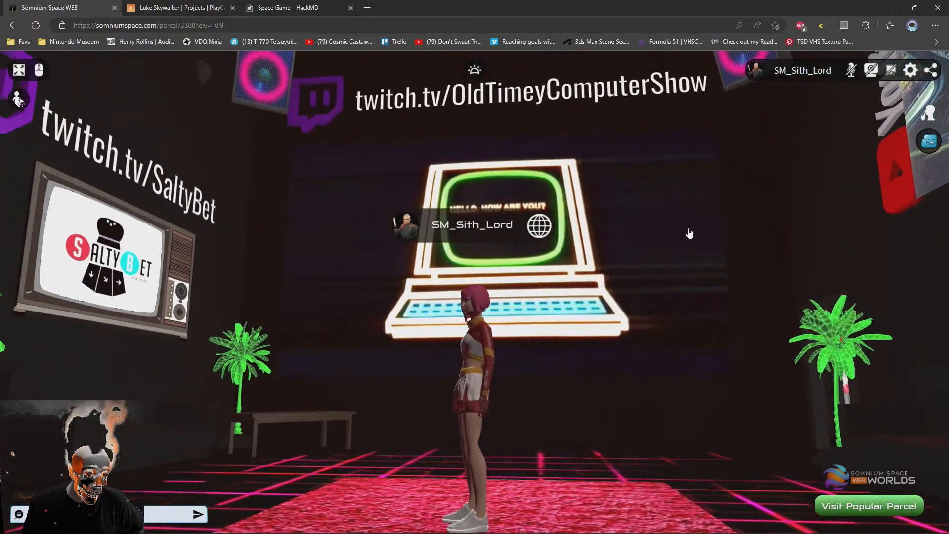
click(124, 6)
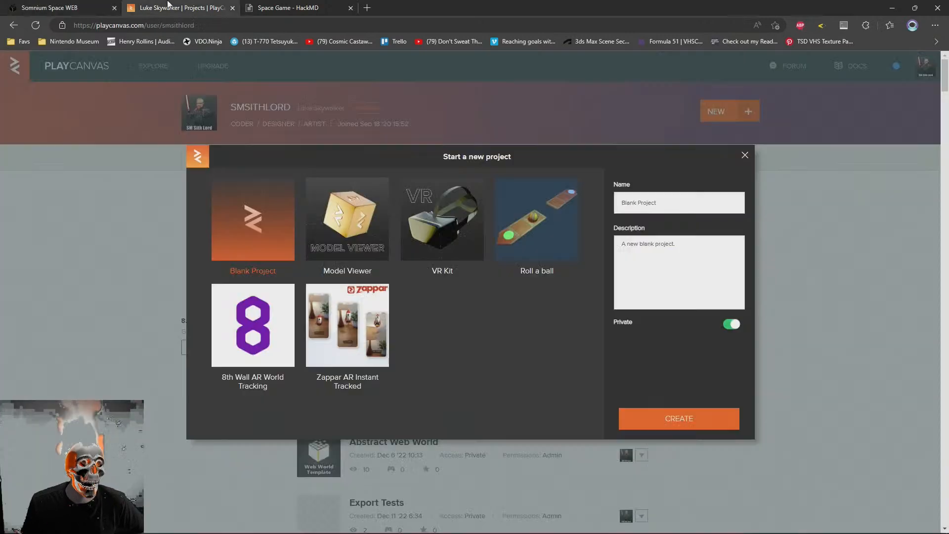
triple_click(657, 202)
key(BackSpace)
Switch to the HackMD note and change its main heading to "Some Space Game"
click(282, 7)
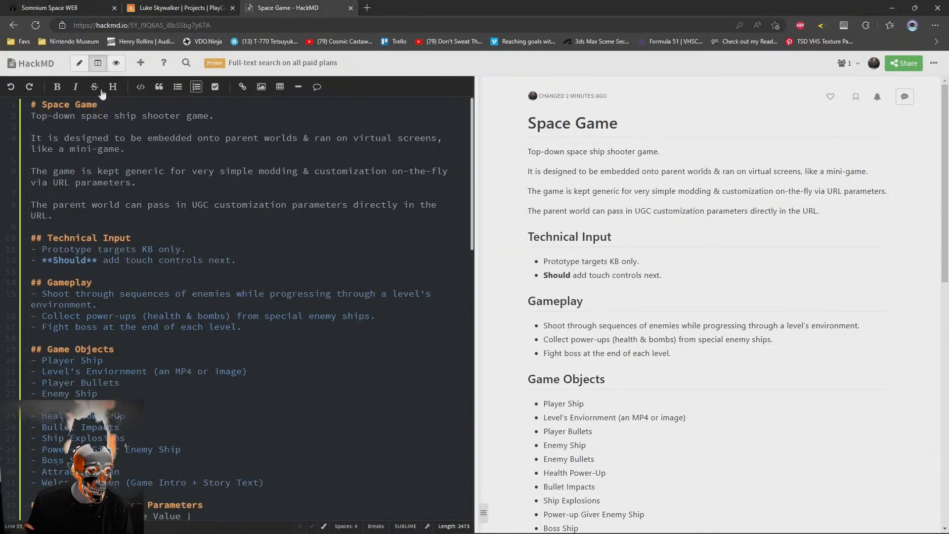
click(43, 106)
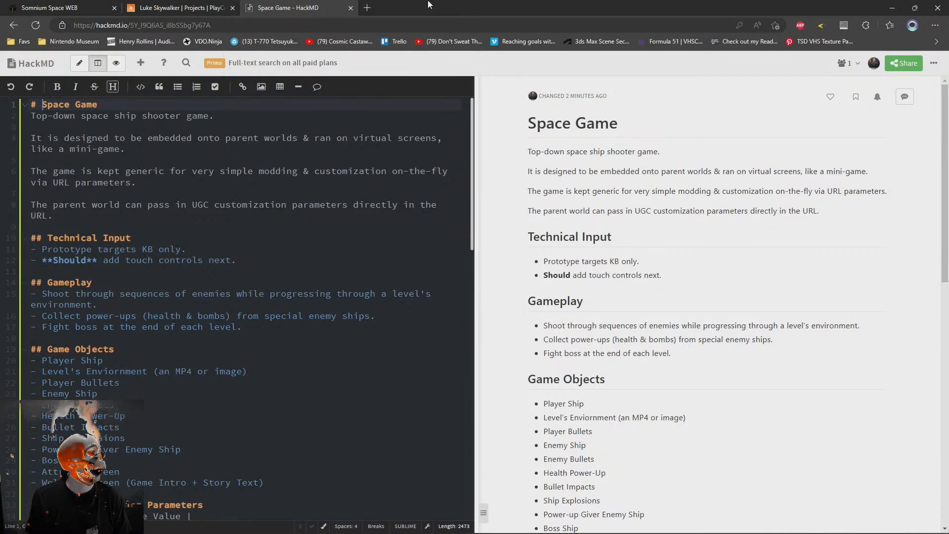
text(Some)
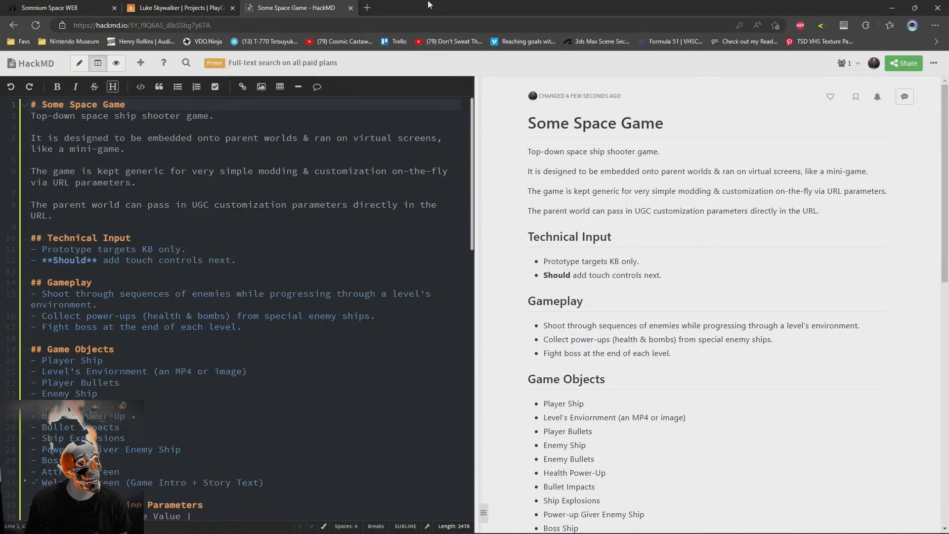
Switch to PlayCanvas and name the new blank project "Some Space Game"
click(178, 7)
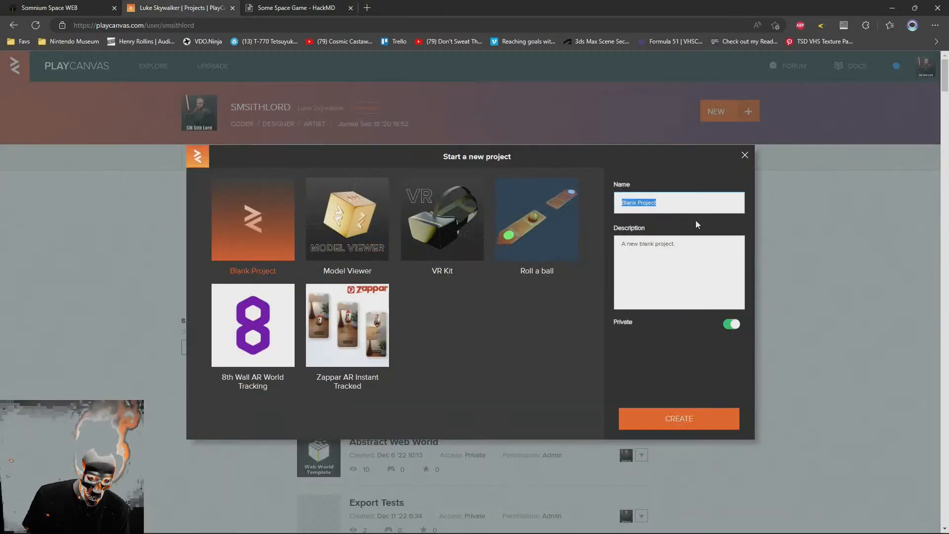
click(698, 198)
key(ctrl+a)
text(Some Space Game)
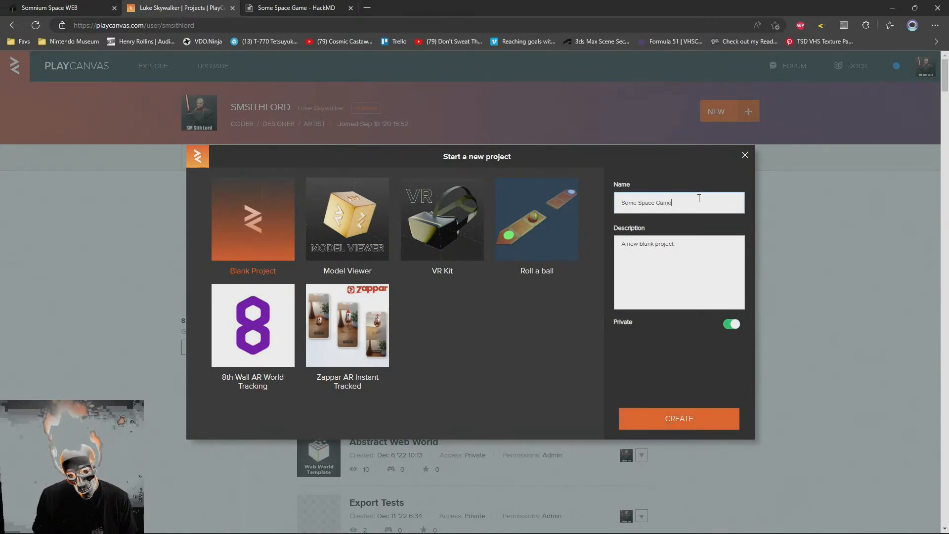
Replace the project description with "A game meant to be embedded into iframes of parent 3D worlds."
key(Tab)
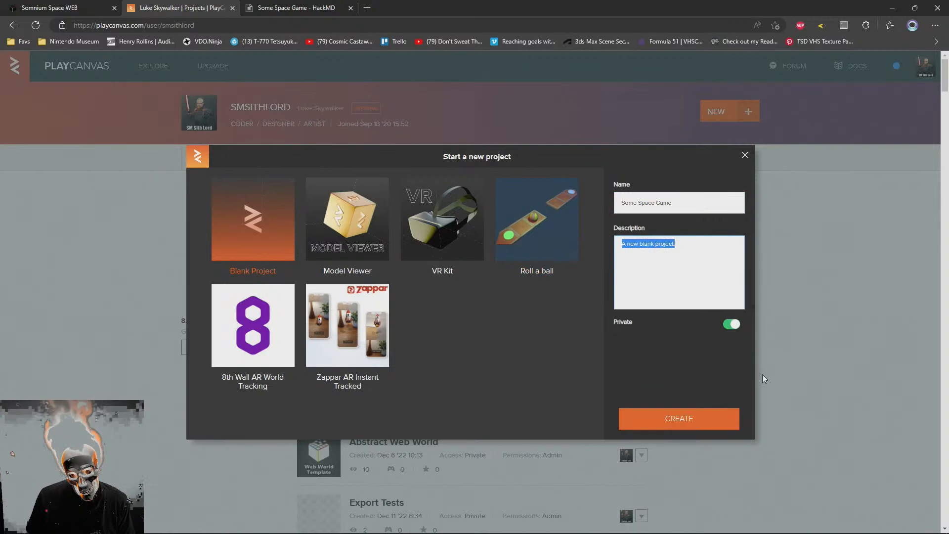
text(A sim)
key(BackSpace)
key(BackSpace)
key(BackSpace)
text(game meant to be played)
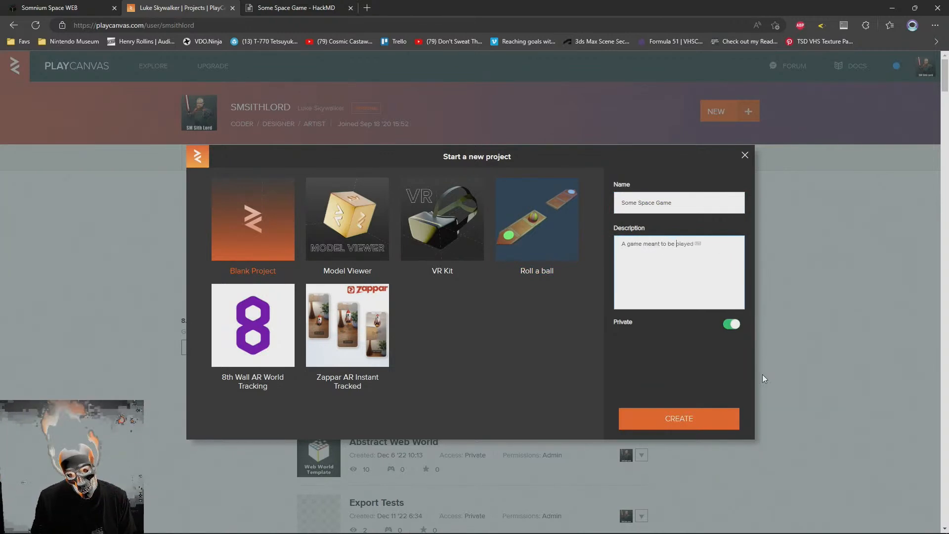
key(ctrl+BackSpace)
text(embedded in)
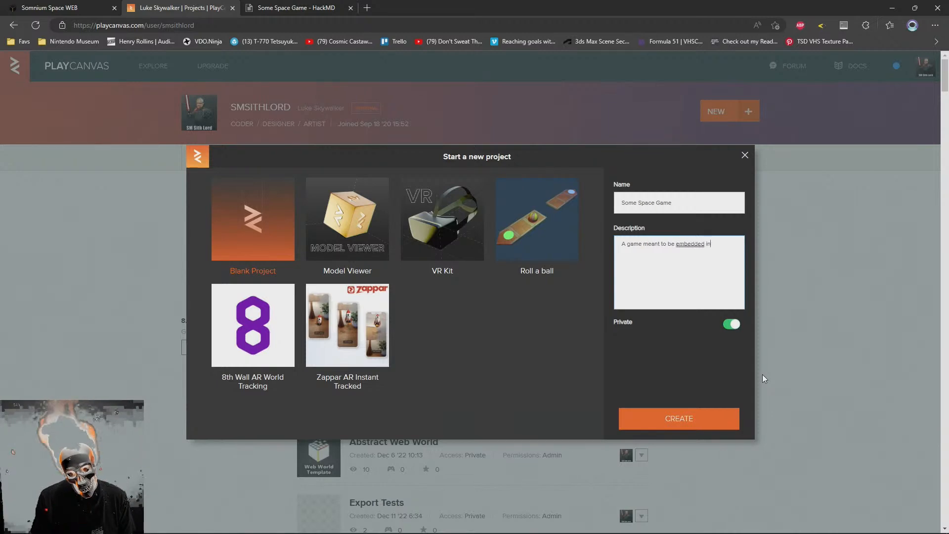
text(to itframes that)
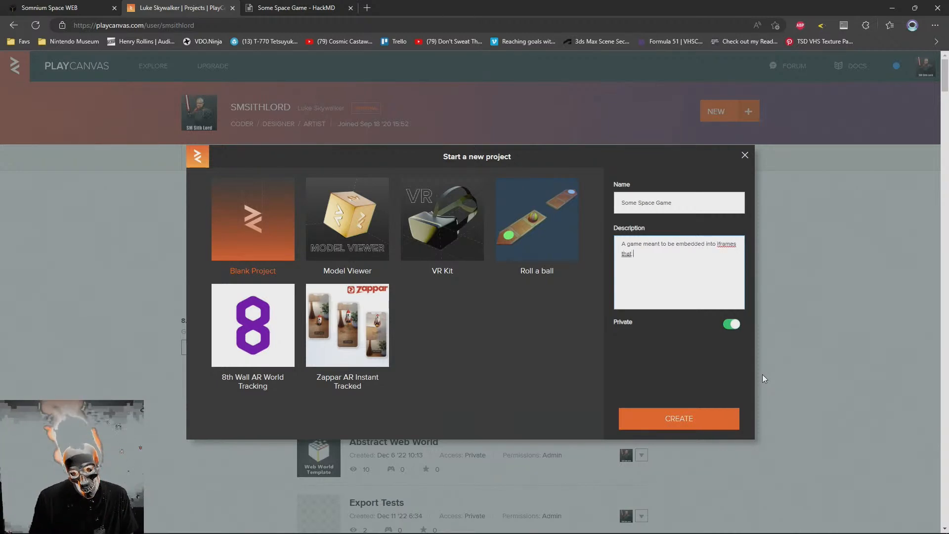
key(ctrl+BackSpace)
text(of )
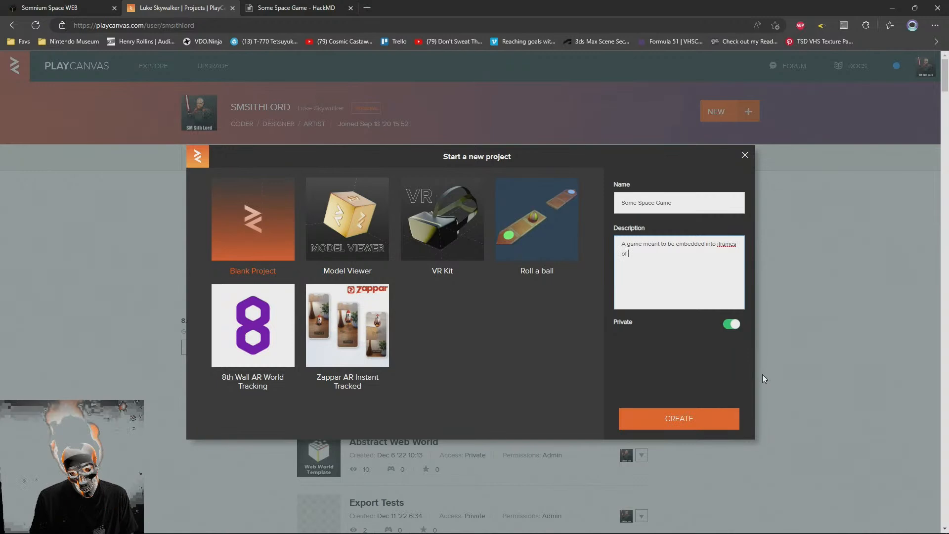
text(parent 3D)
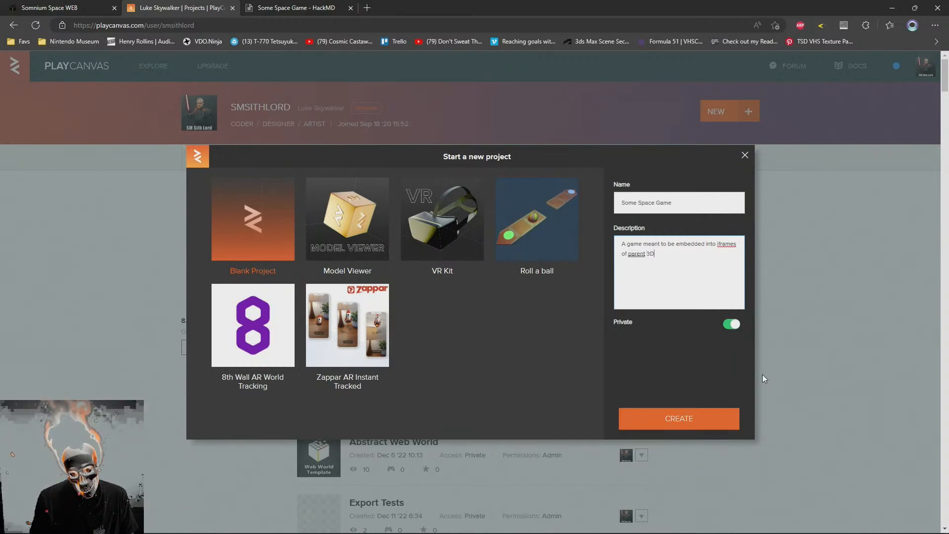
text( worlds.)
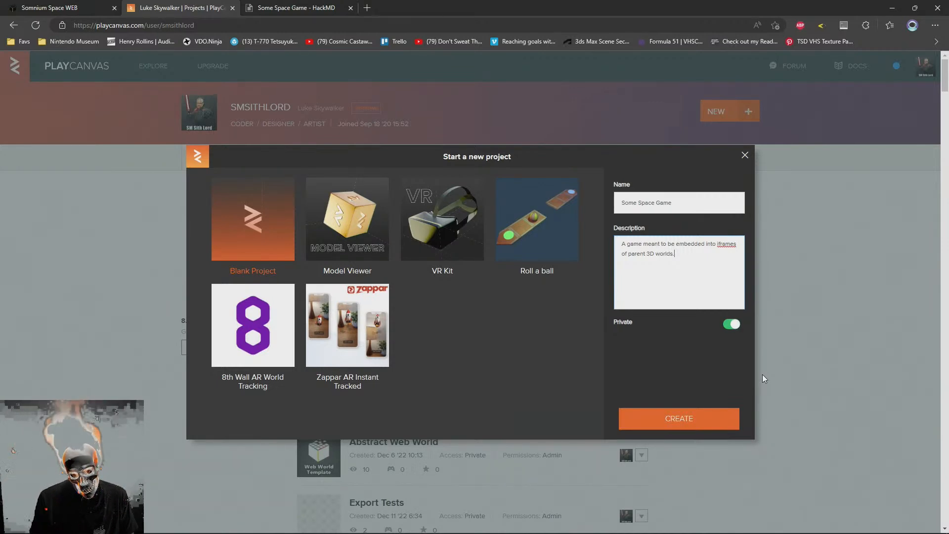
Extend the description's ending after "worlds" with "& customized via URL parameters." and create the private project
key(BackSpace)
text(& custo)
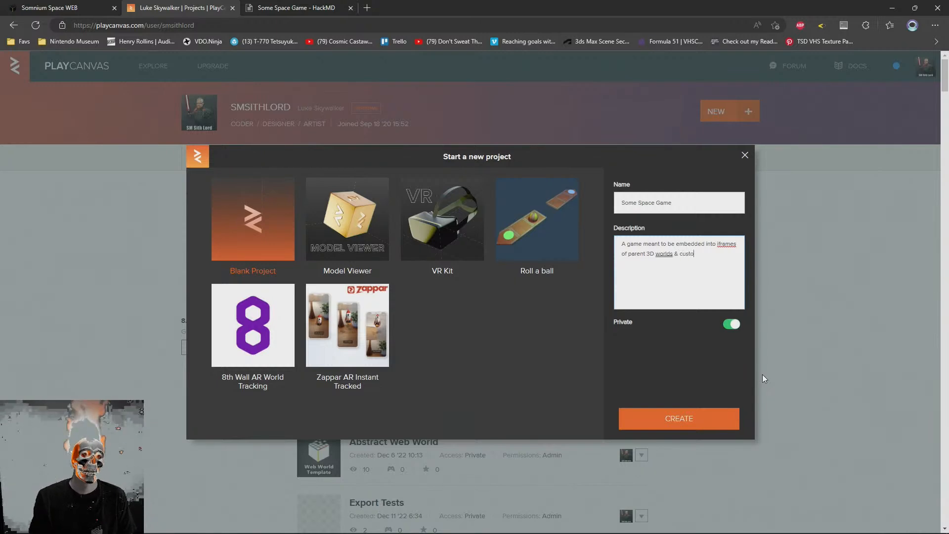
text(mized vi)
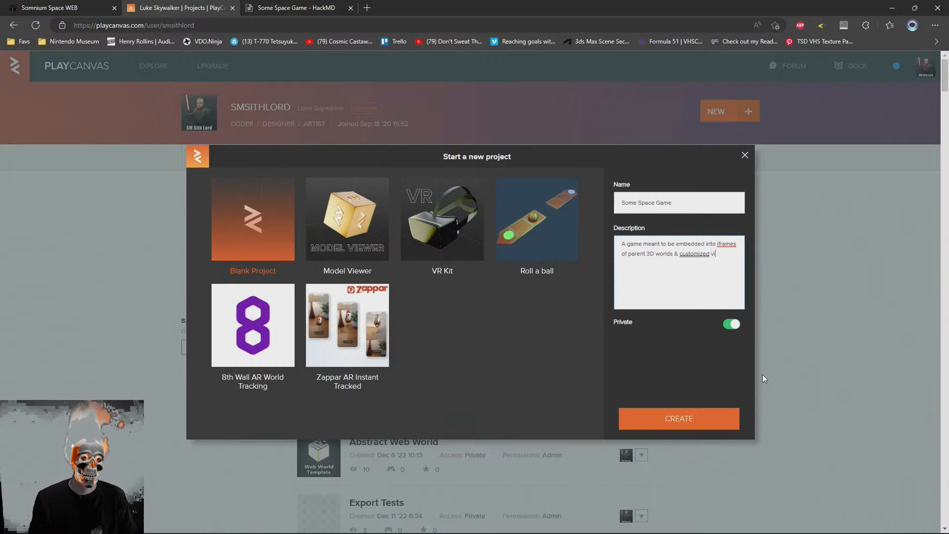
text(a URL parameters.)
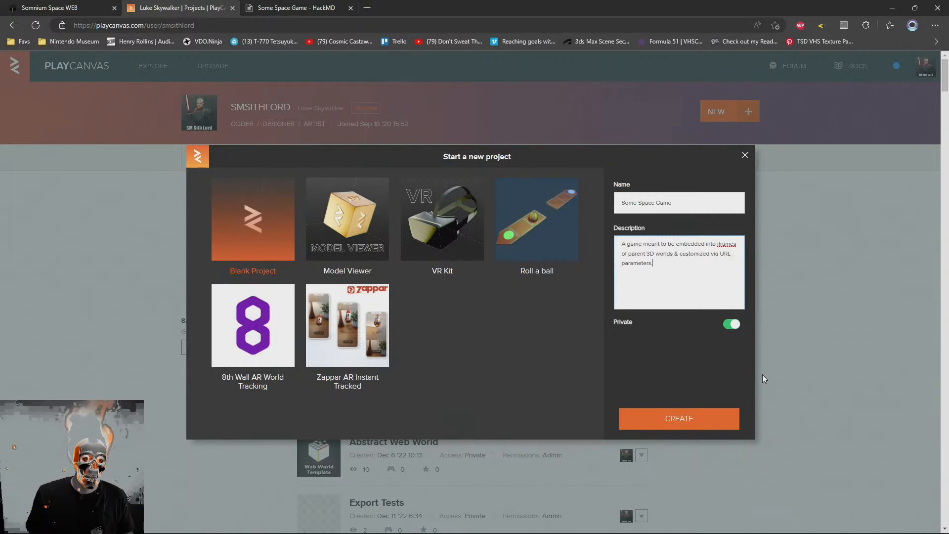
click(680, 418)
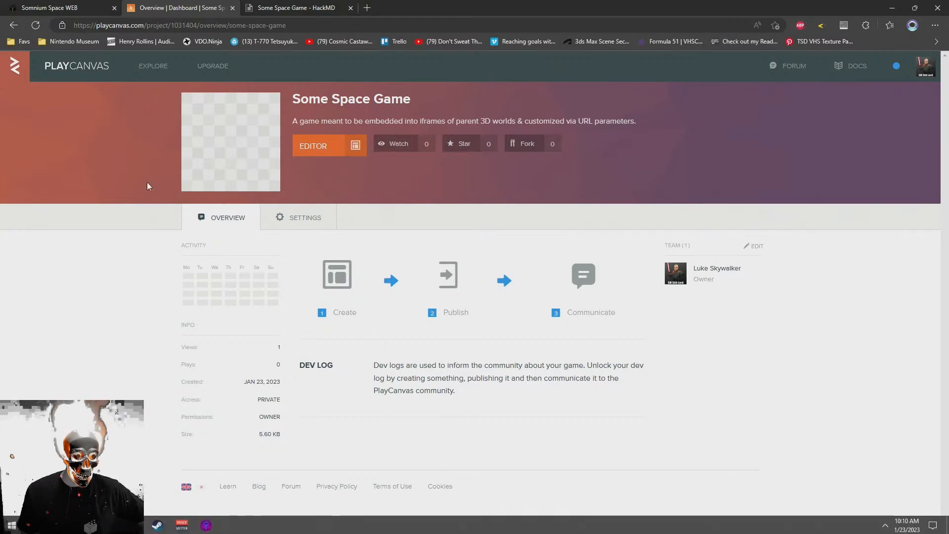
Switch to the HackMD note and add a second-level heading "Interop" between the introduction and the "Technical Input" section
key(ctrl+Tab)
click(170, 227)
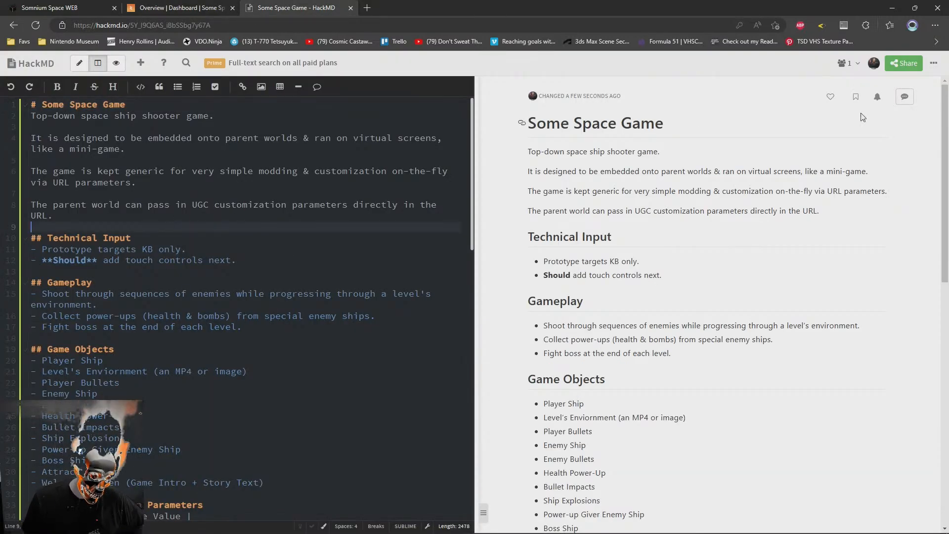
key(Return)
key(Return)
key(Up)
text(## I)
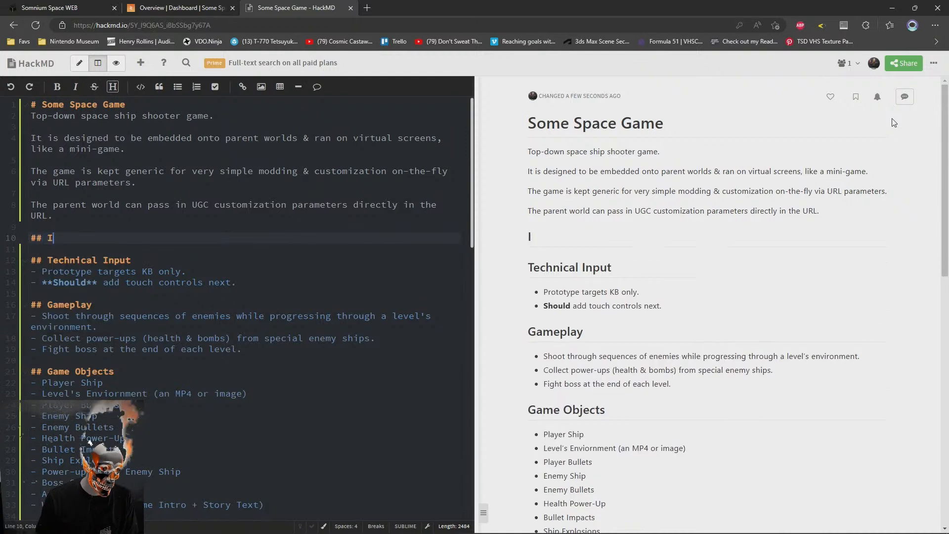
text(nterop)
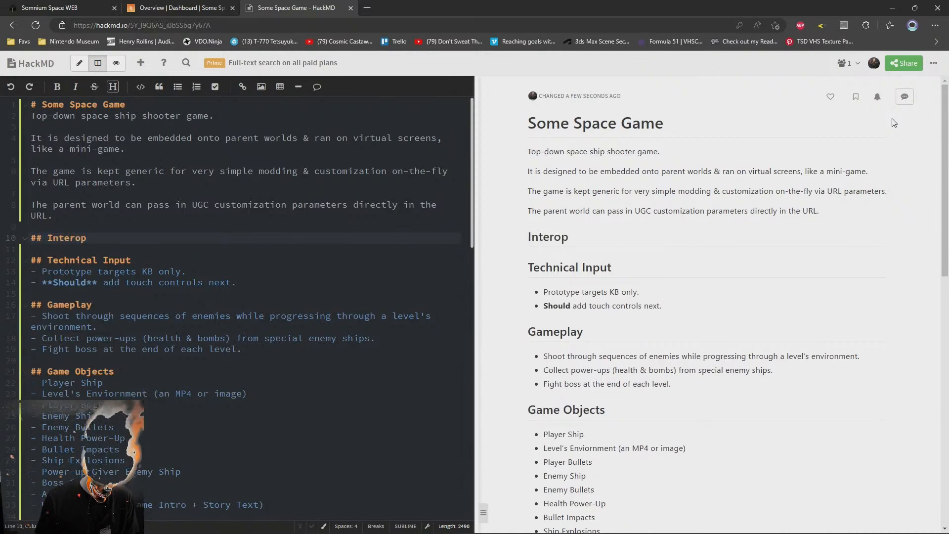
Add a bullet under the Interop heading reading "This minigame should be able to run in any iframe anywhere."
key(Return)
text(- This m)
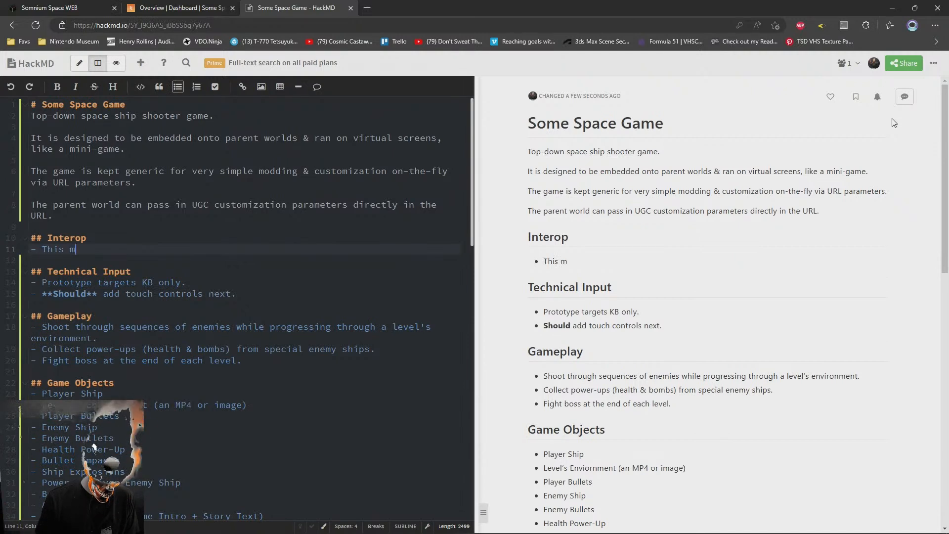
text(inigame )
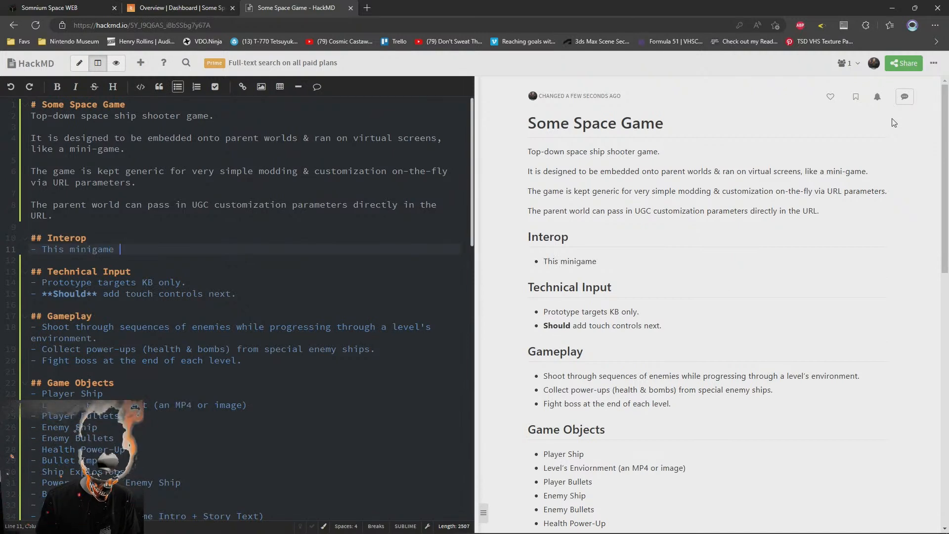
text(should be able)
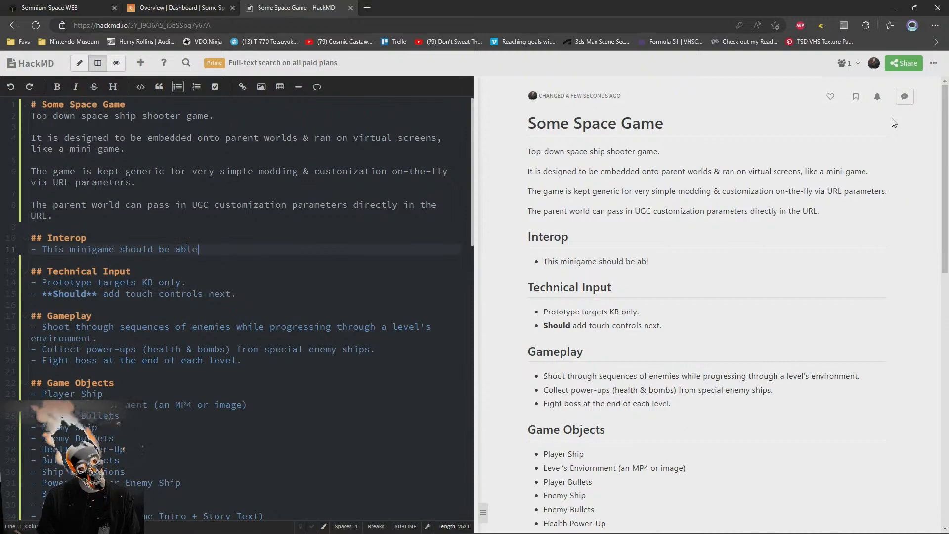
text( to run in any iframe anywhere. )
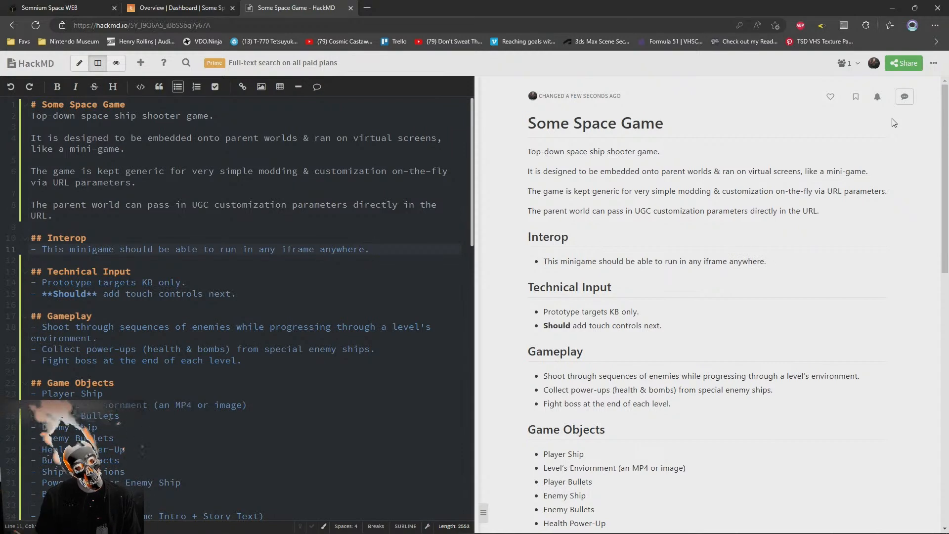
text(T)
Continue the Interop bullet with "Most things in it can be customized through URL parameters - but the"
key(BackSpace)
text(Most things)
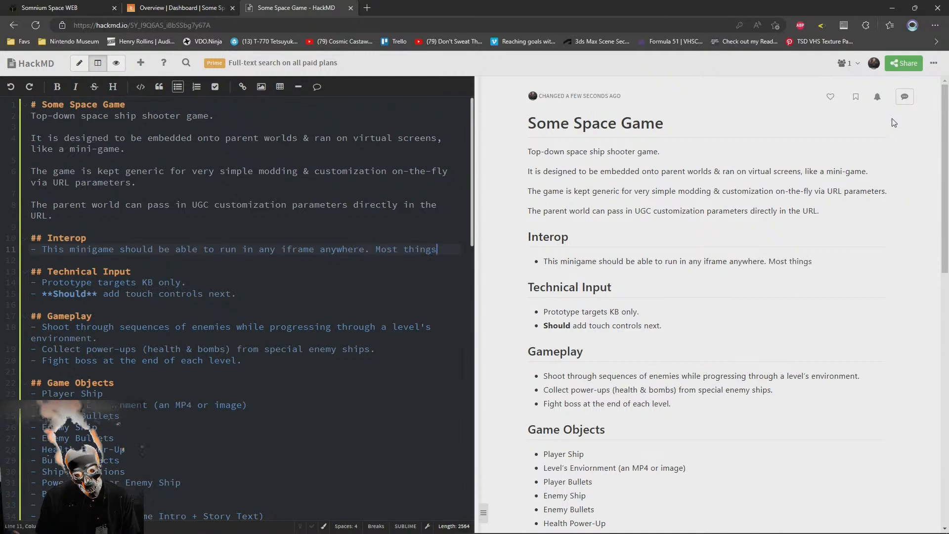
text( in it can be)
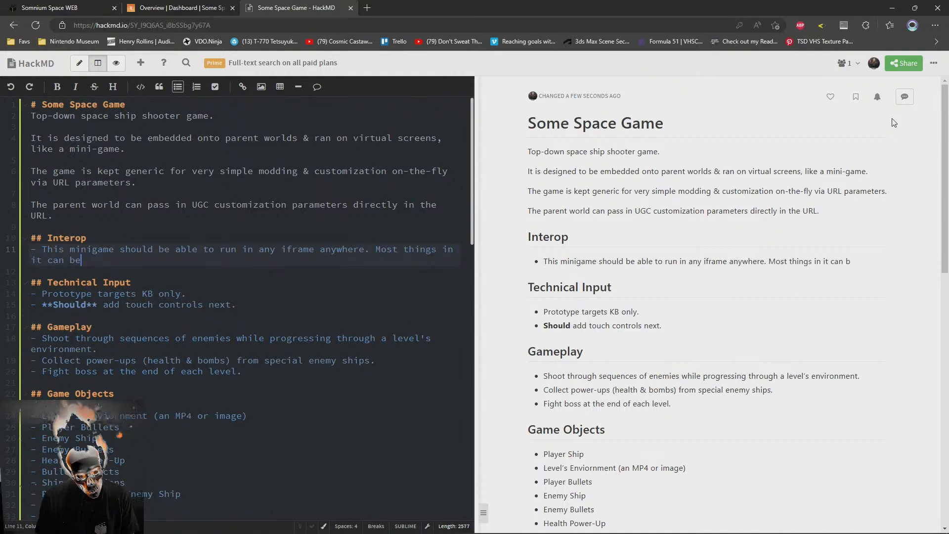
text( customized)
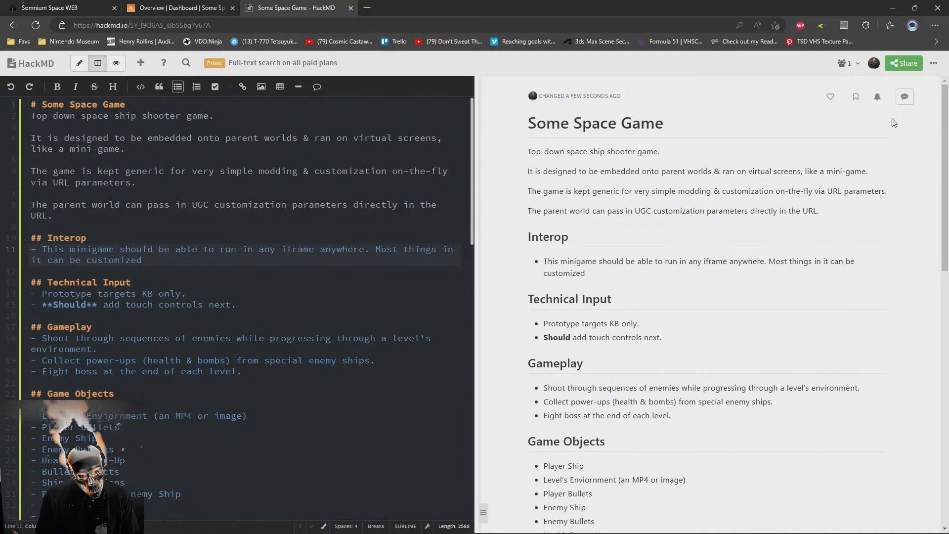
text( through sel)
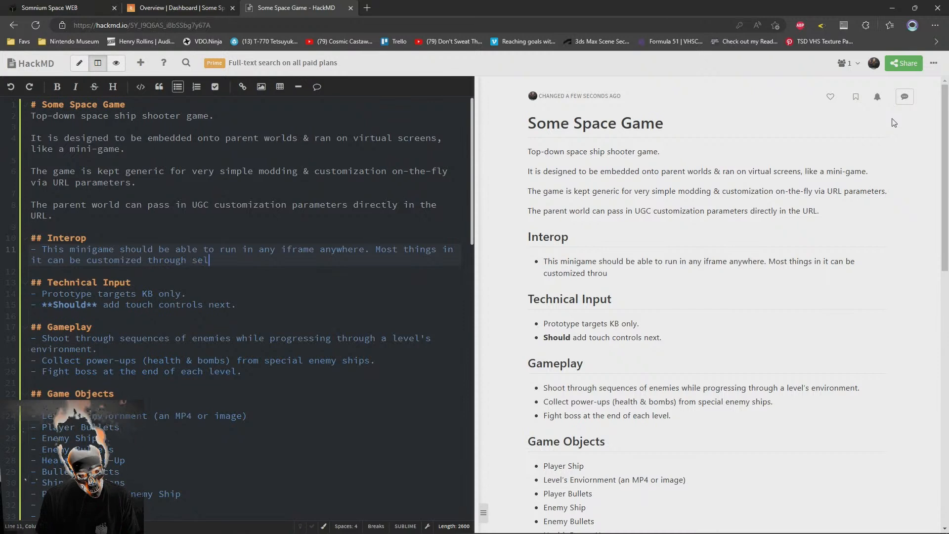
text(f-hosted me)
key(BackSpace)
key(BackSpace)
key(BackSpace)
key(BackSpace)
key(BackSpace)
key(BackSpace)
key(BackSpace)
key(BackSpace)
key(BackSpace)
key(BackSpace)
key(BackSpace)
key(BackSpace)
key(BackSpace)
key(BackSpace)
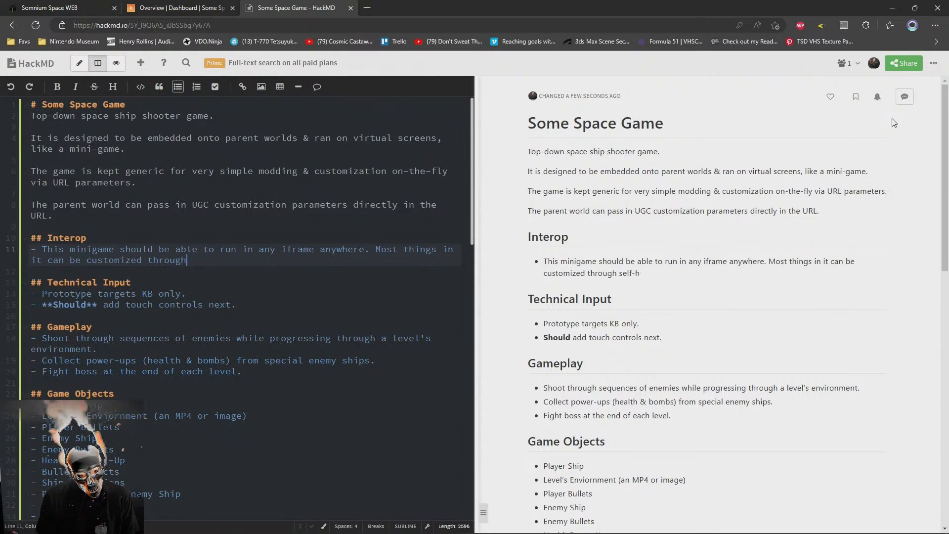
text(URL parameters - but the)
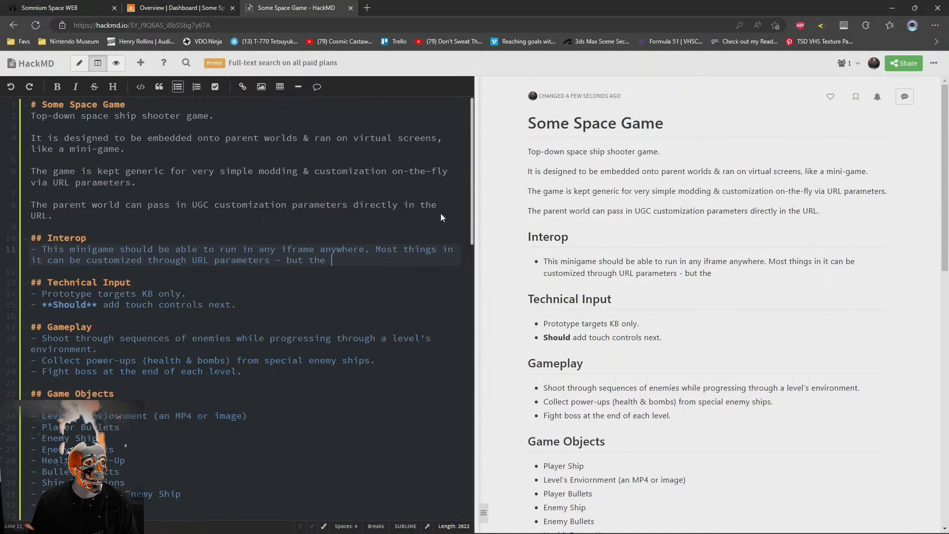
Split the Interop bullet after "anywhere." so the text starting with "Most things" forms its own second bullet
click(372, 251)
key(Delete)
key(Delete)
key(Return)
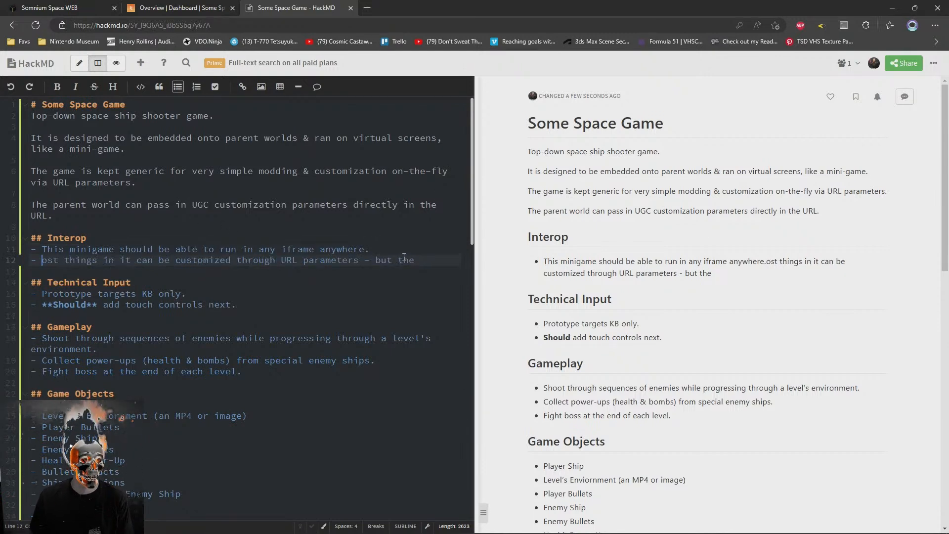
text(-)
key(BackSpace)
text(M)
Extend the first Interop bullet after "anywhere" with "that supports them. It should not rely on pointer lock"
key(Up)
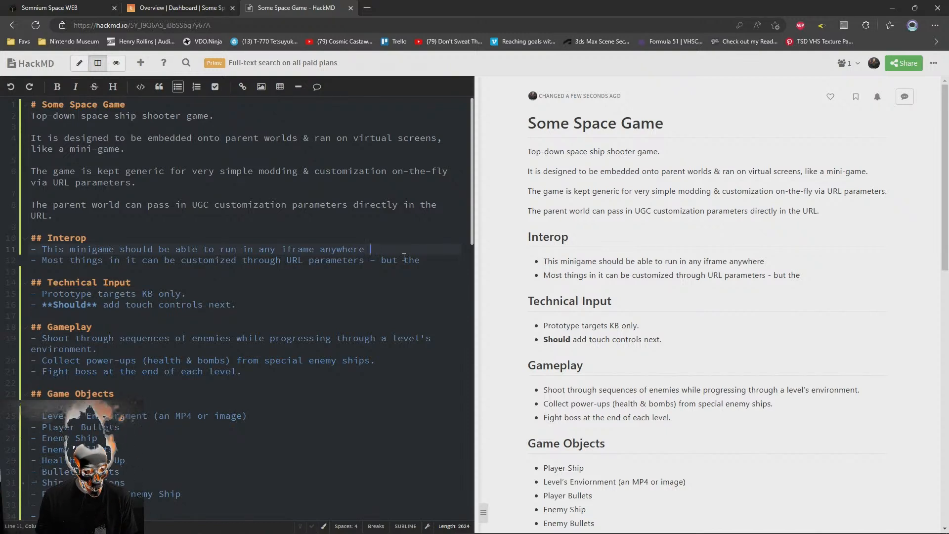
text(hat supports them.)
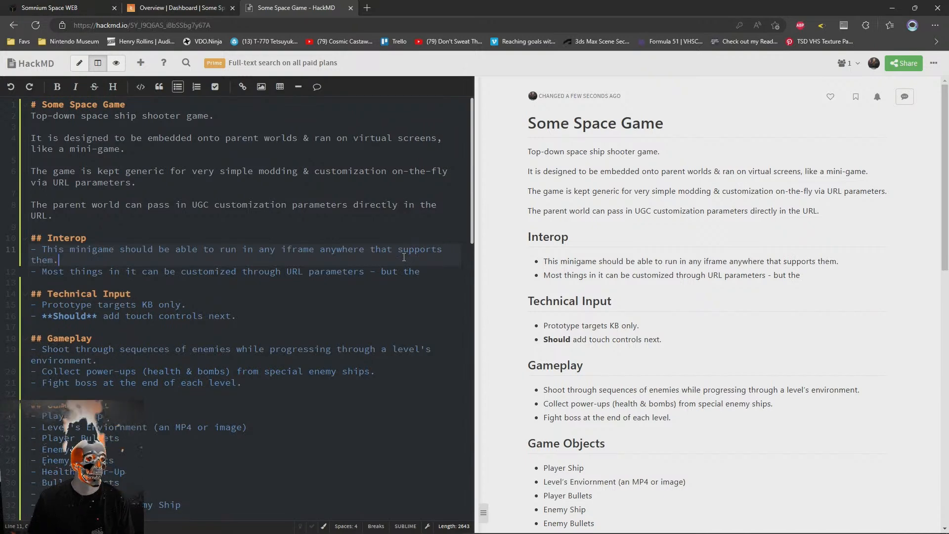
text( It sho)
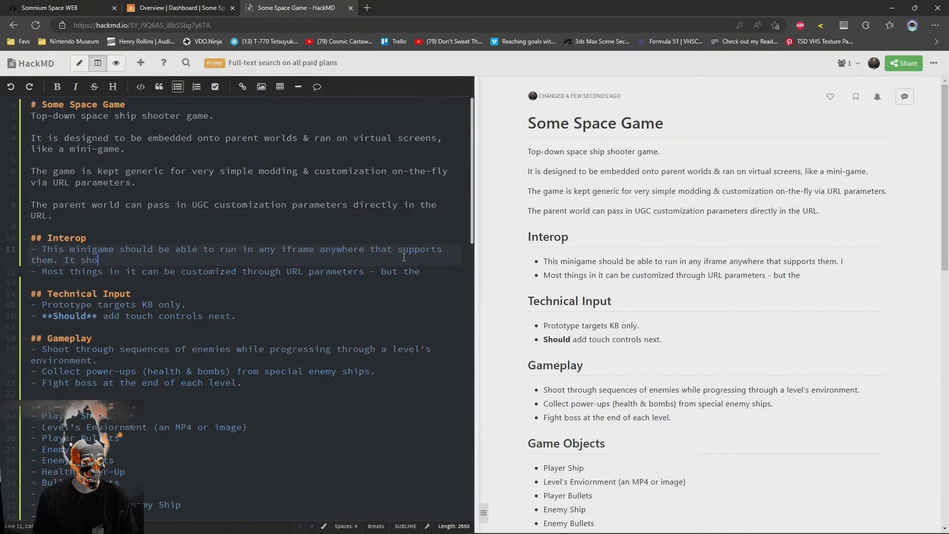
text(uld not rely on pointer lock or)
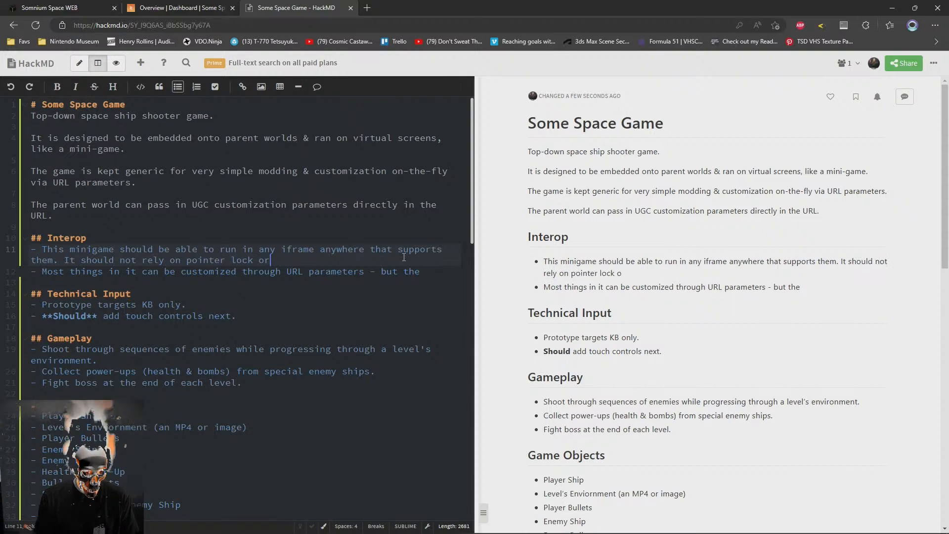
text( any )
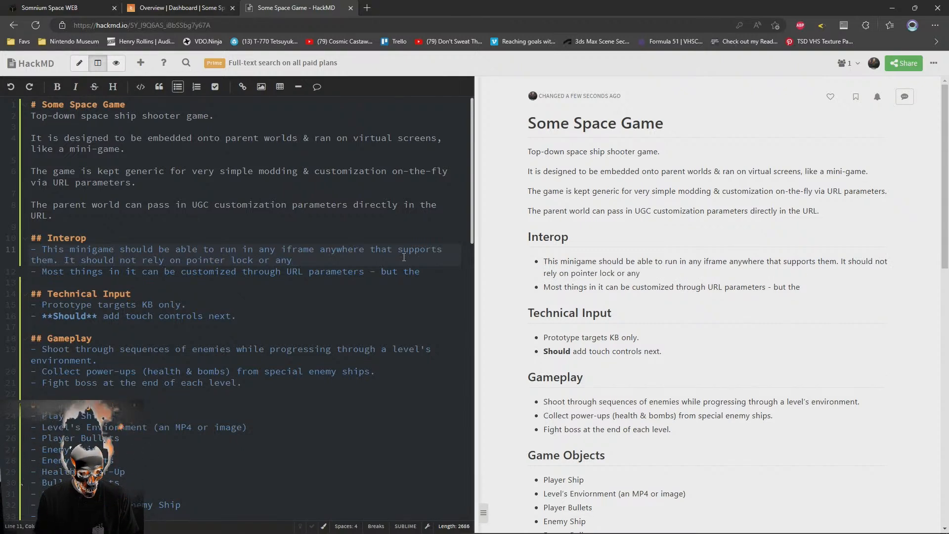
text(special)
Complete the first Interop bullet after "pointer lock" with "& have good easy controls."
key(BackSpace)
key(BackSpace)
key(BackSpace)
key(BackSpace)
key(BackSpace)
key(BackSpace)
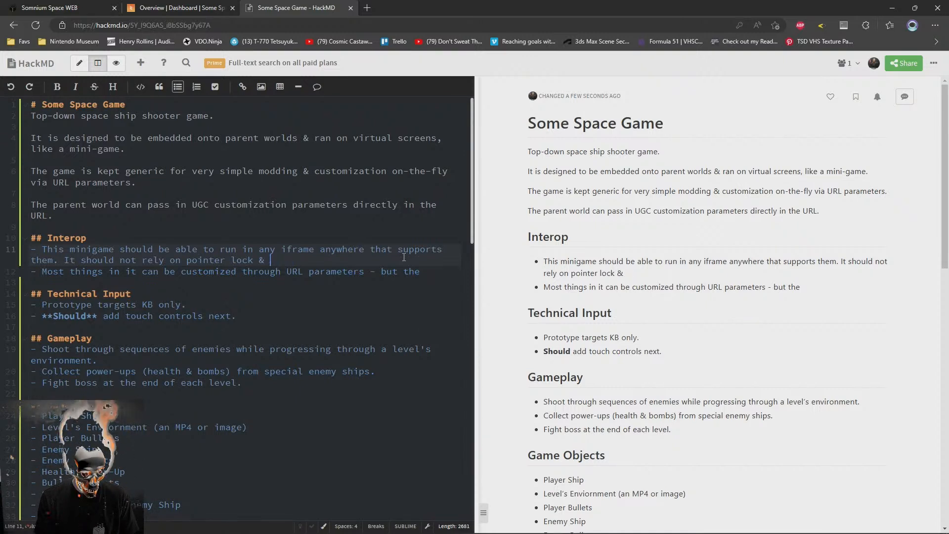
text(e good universal)
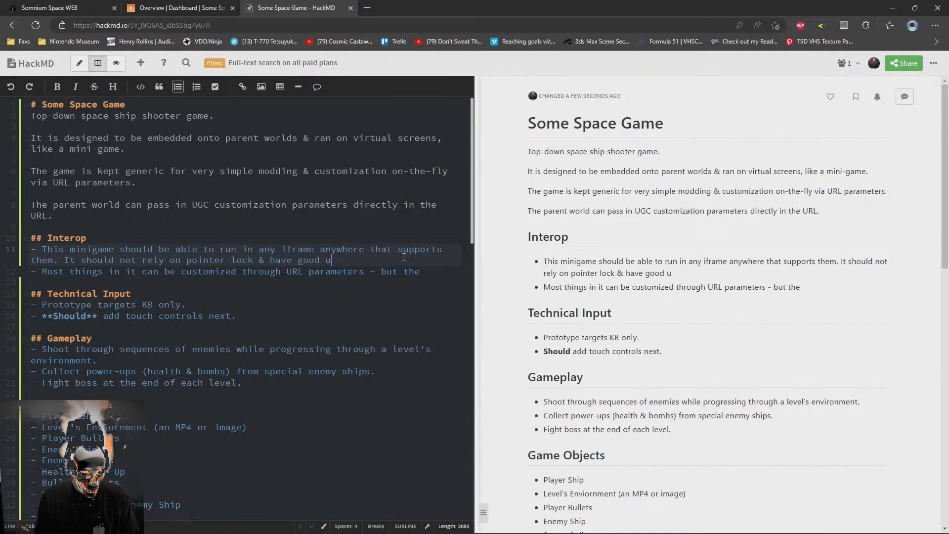
key(BackSpace)
key(BackSpace)
key(BackSpace)
key(BackSpace)
key(BackSpace)
key(BackSpace)
key(BackSpace)
key(BackSpace)
key(BackSpace)
key(BackSpace)
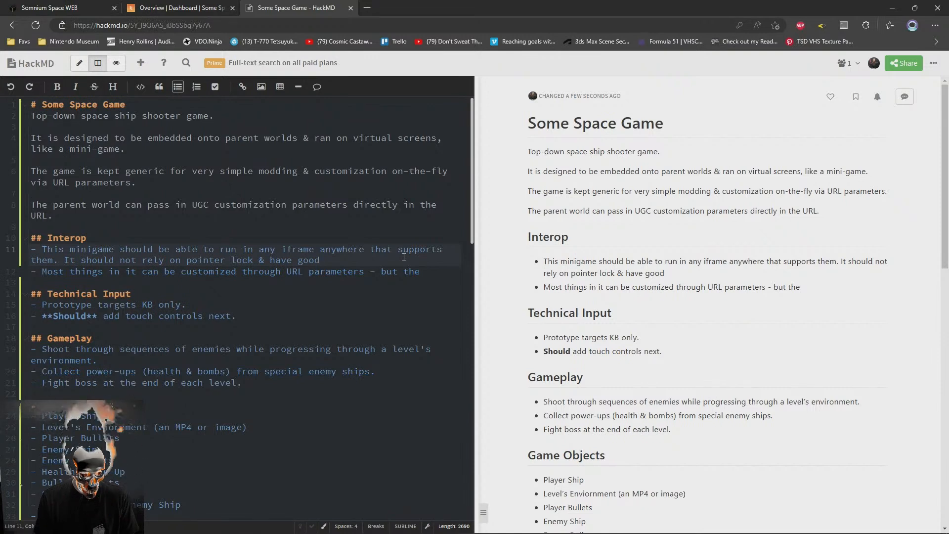
text(easy controls.)
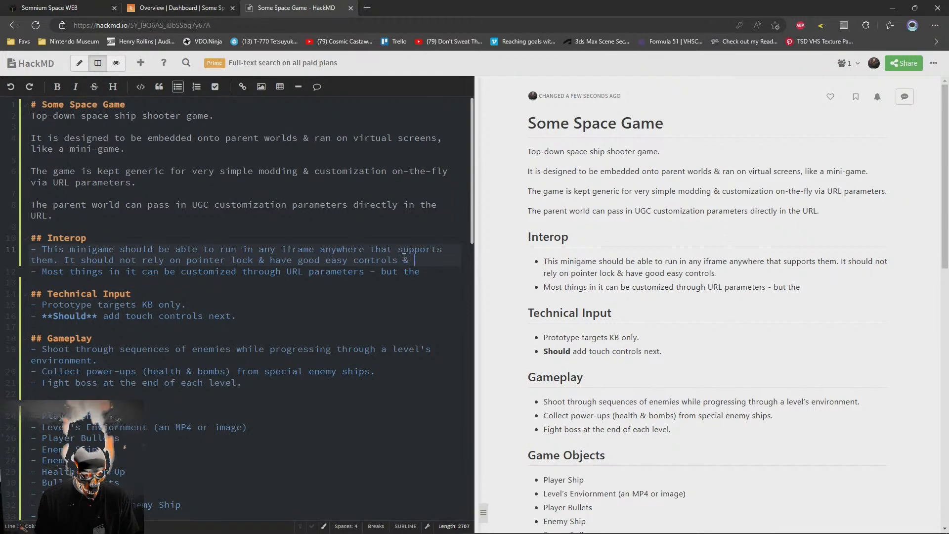
key(Down)
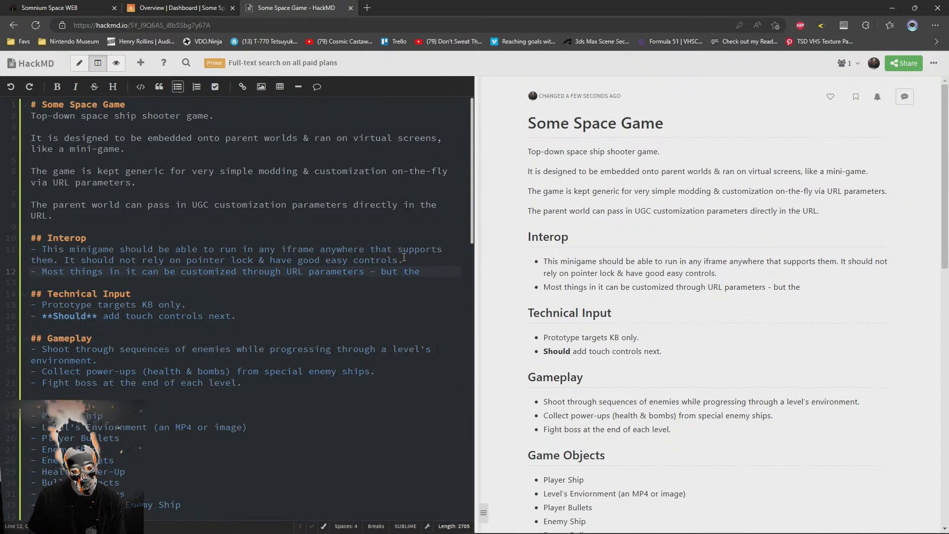
Make the word "rely" bold in the first Interop bullet using Markdown asterisks
click(143, 260)
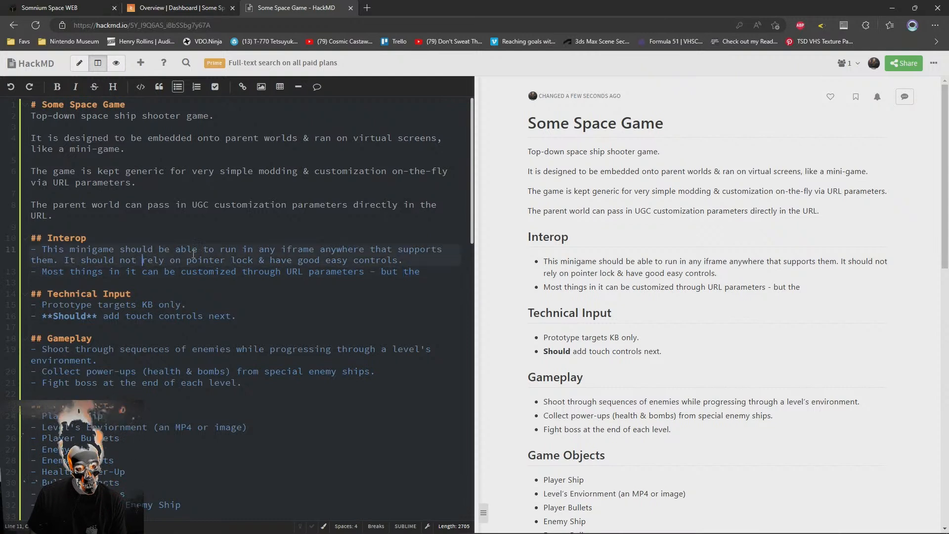
text(**)
key(ctrl+Right)
text(**)
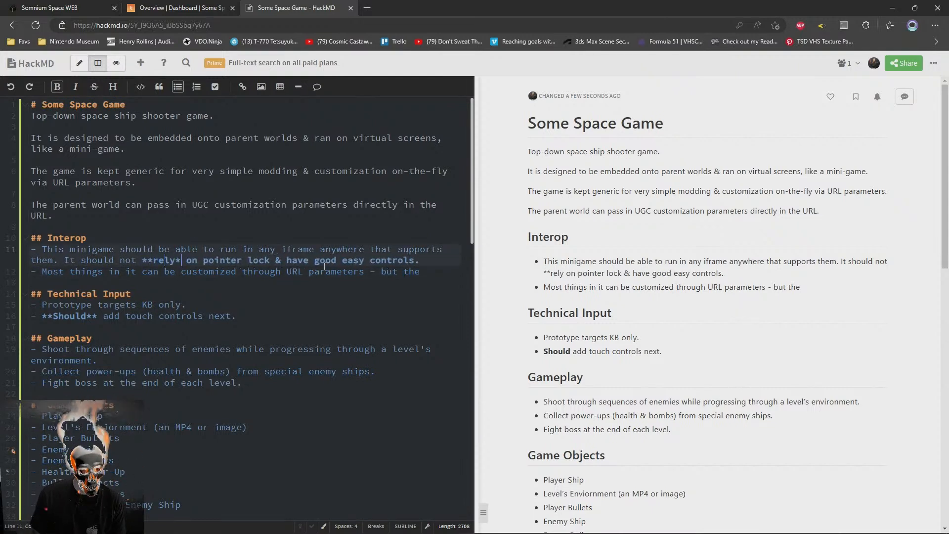
Continue the second Interop bullet after "but the" with "game's Welcome Screen acts as the game's credits &"
key(Down)
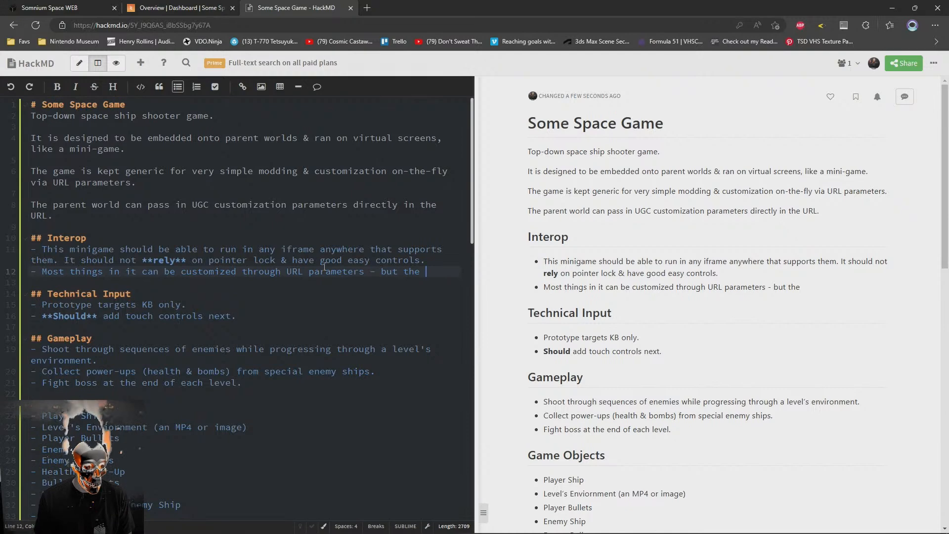
scroll(321, 282, down, 2)
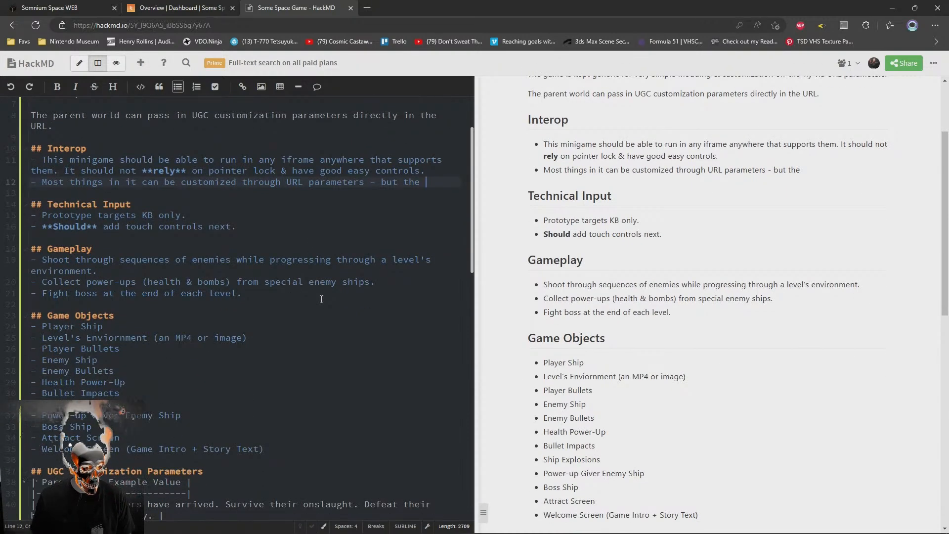
text(ame's )
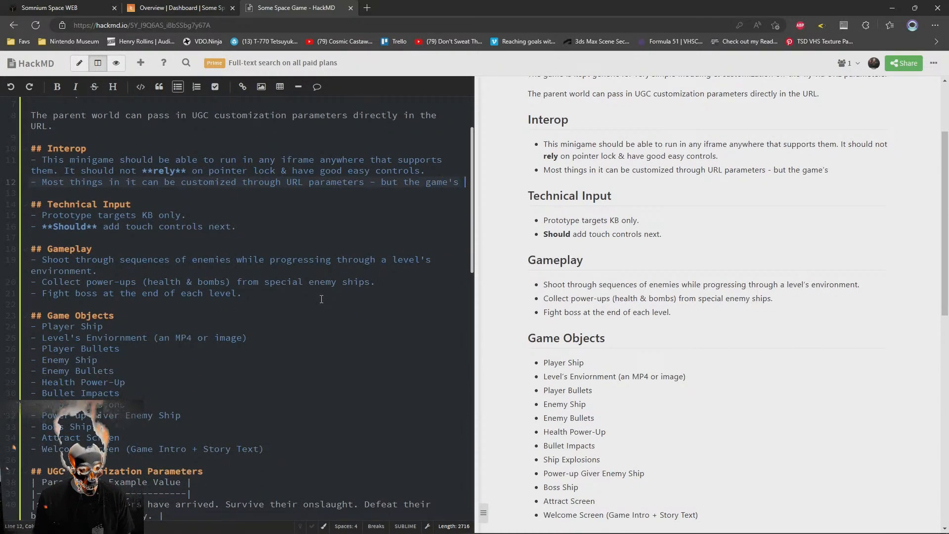
text(W)
key(BackSpace)
text("We)
key(BackSpace)
key(BackSpace)
key(BackSpace)
text(Welcome Screen )
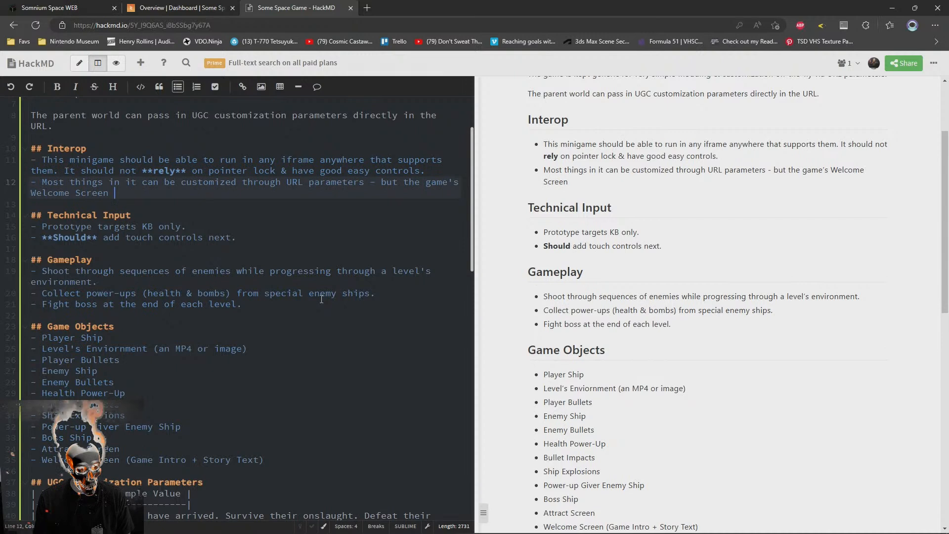
text(m)
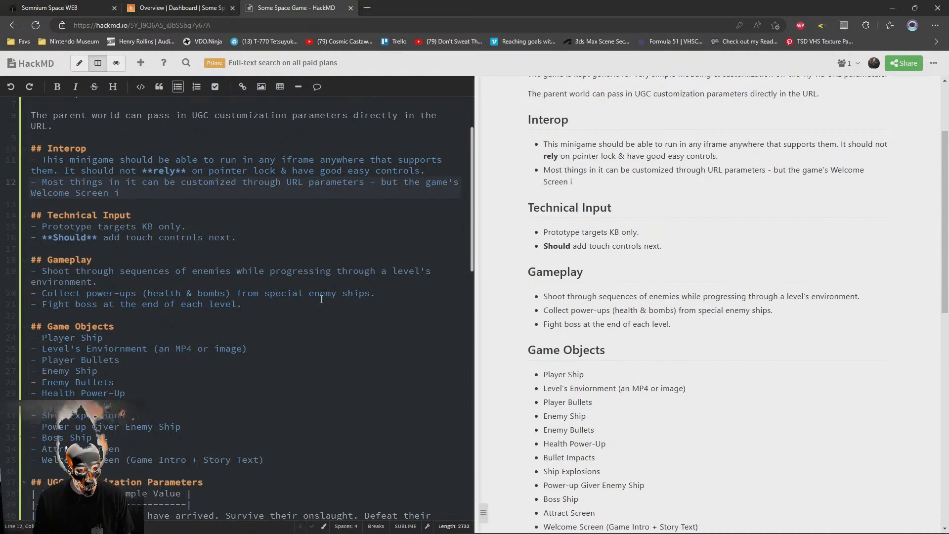
key(BackSpace)
text(acts at)
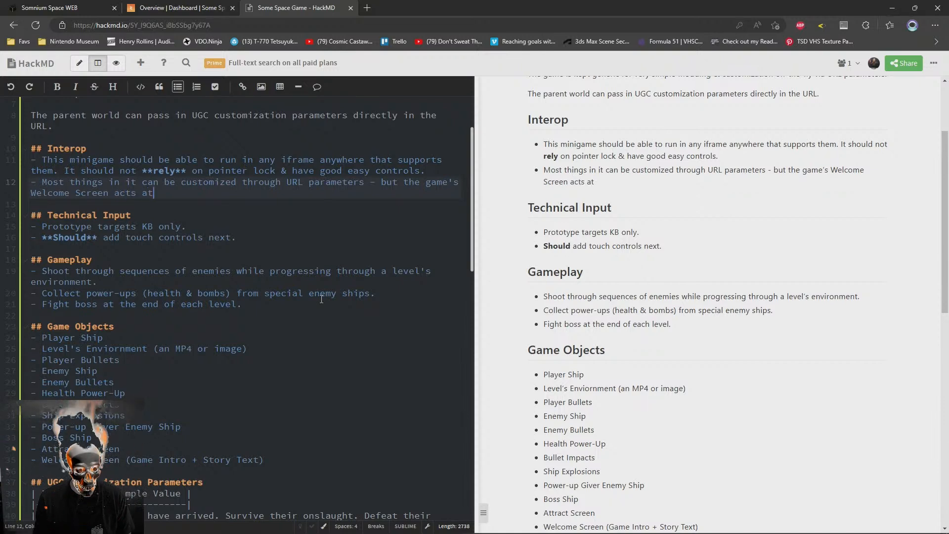
key(BackSpace)
text(s the game's credits)
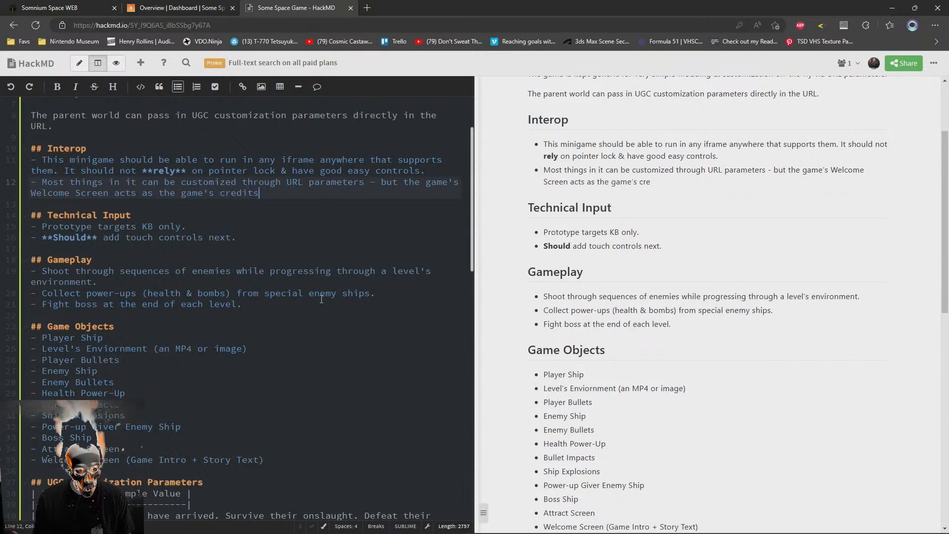
text( & cannot be customized)
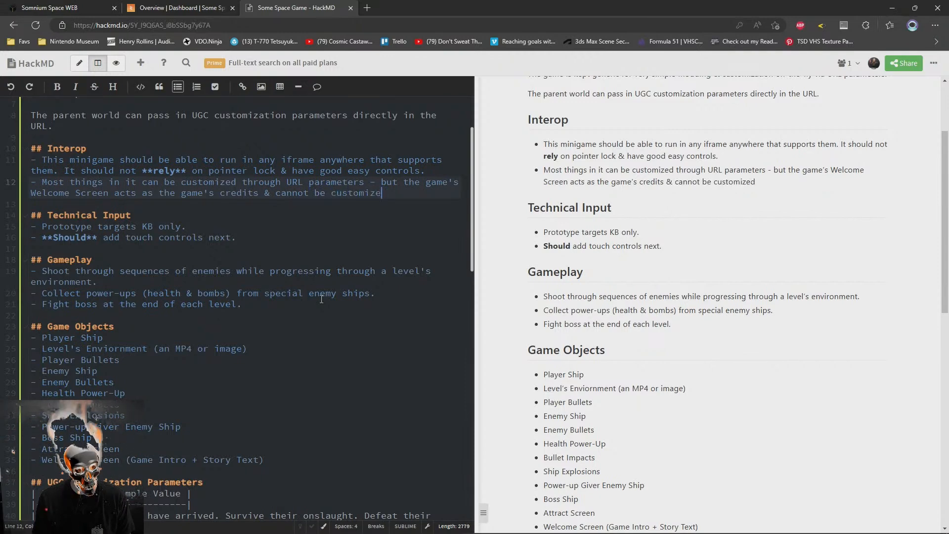
Finish the second Interop bullet after "credits &" with "should not be customized."
key(BackSpace)
key(BackSpace)
key(BackSpace)
key(BackSpace)
key(BackSpace)
key(BackSpace)
key(BackSpace)
key(BackSpace)
key(BackSpace)
key(BackSpace)
key(BackSpace)
key(BackSpace)
key(BackSpace)
key(BackSpace)
key(BackSpace)
key(BackSpace)
key(BackSpace)
text(sho)
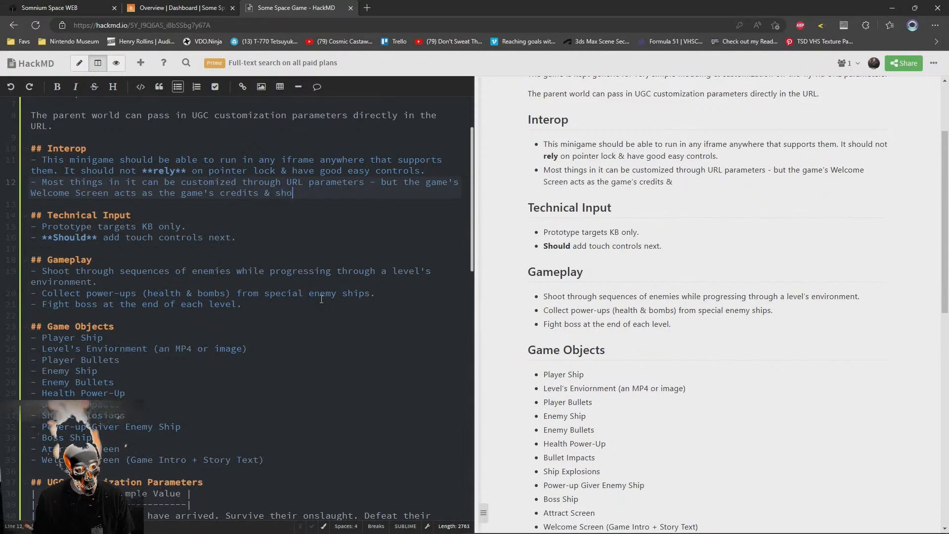
text(uld not be changed)
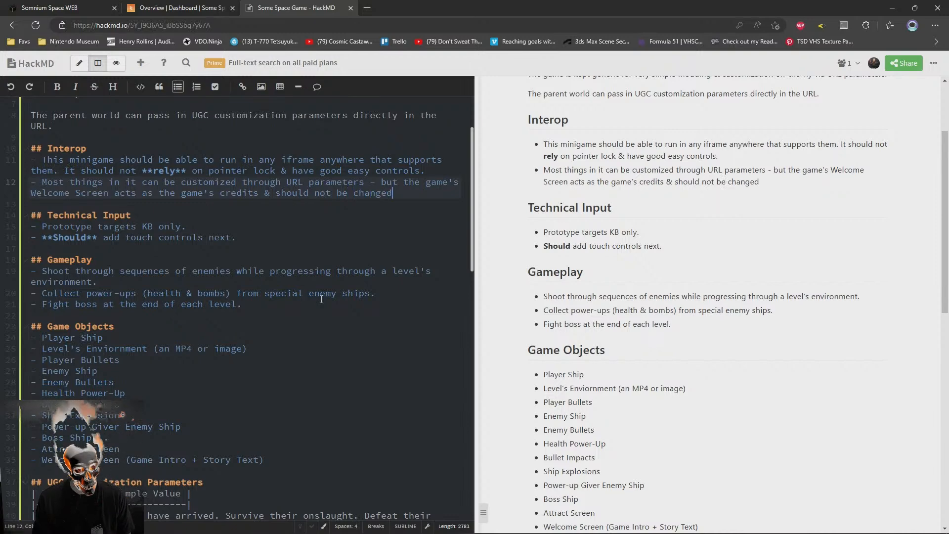
key(BackSpace)
key(BackSpace)
key(BackSpace)
key(BackSpace)
key(BackSpace)
key(BackSpace)
text(ustomized.)
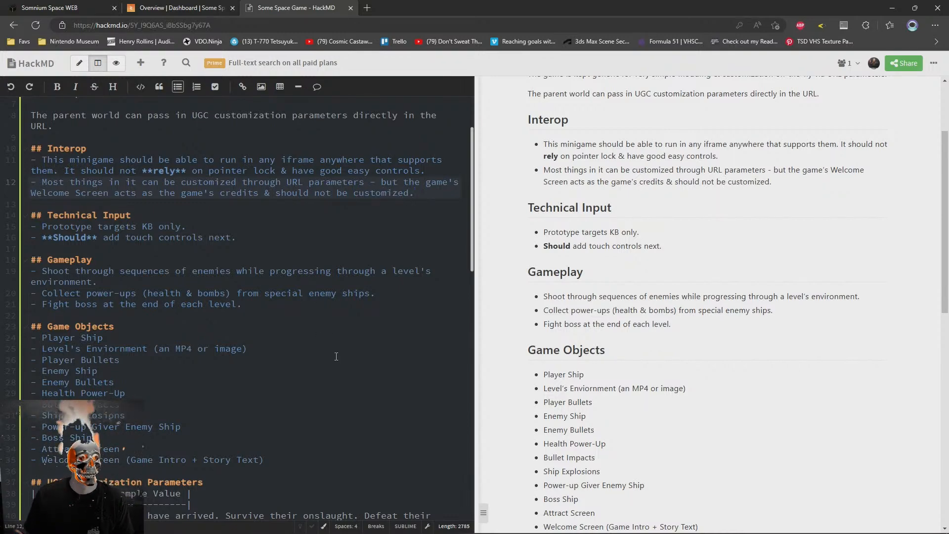
Highlight both Interop bullets in the note to review their full text
scroll(336, 356, up, 2)
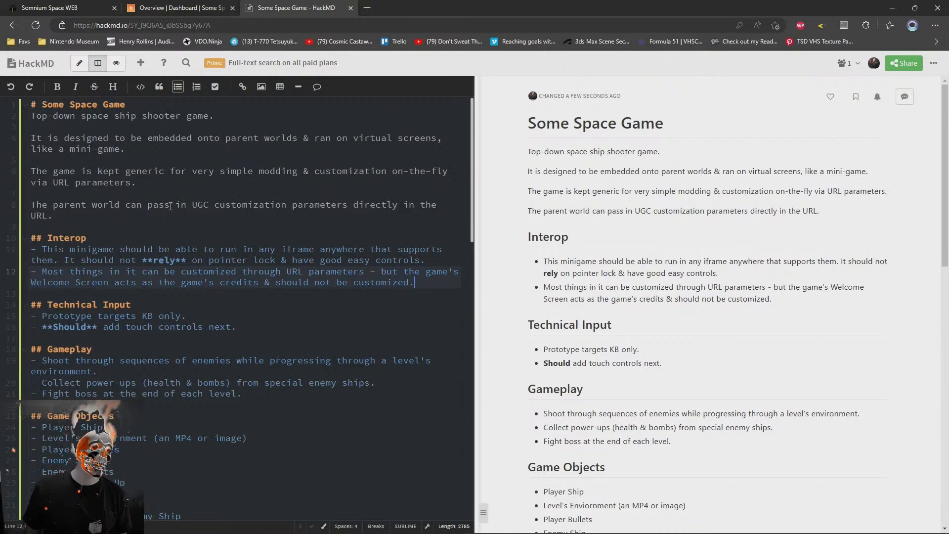
click(85, 296)
drag(416, 284, 3, 251)
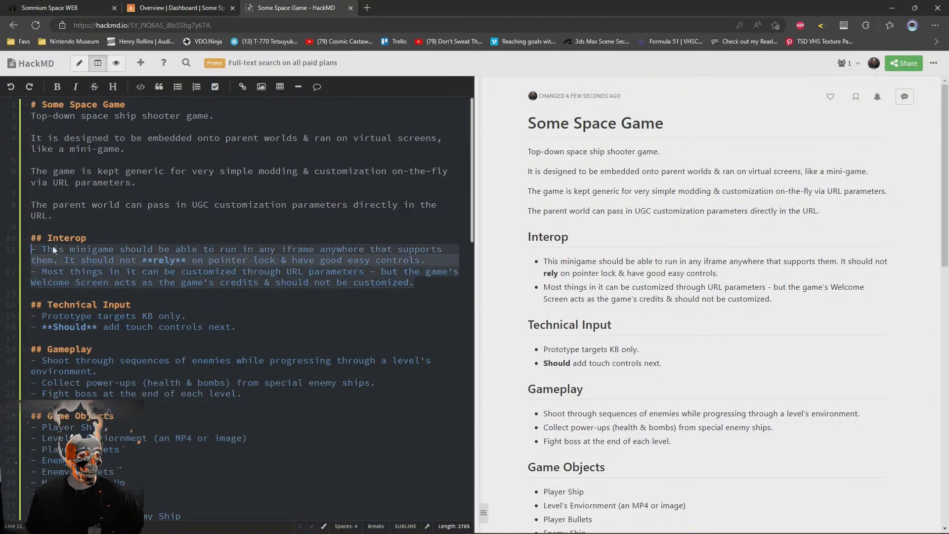
Switch to the Somnium Space parcel and look over its SaltyBet TV, MetaRover display and large computer screen
click(131, 5)
click(50, 8)
mouse_move(784, 369)
mouse_down()
mouse_move(566, 398)
mouse_move(611, 373)
mouse_move(412, 363)
mouse_move(503, 361)
mouse_move(603, 342)
mouse_move(589, 377)
mouse_move(550, 362)
mouse_move(506, 377)
mouse_move(372, 373)
mouse_move(549, 374)
mouse_move(297, 370)
mouse_move(524, 376)
mouse_move(351, 360)
mouse_move(685, 408)
mouse_move(641, 394)
mouse_move(512, 390)
mouse_move(648, 394)
mouse_move(571, 375)
mouse_move(553, 390)
mouse_up()
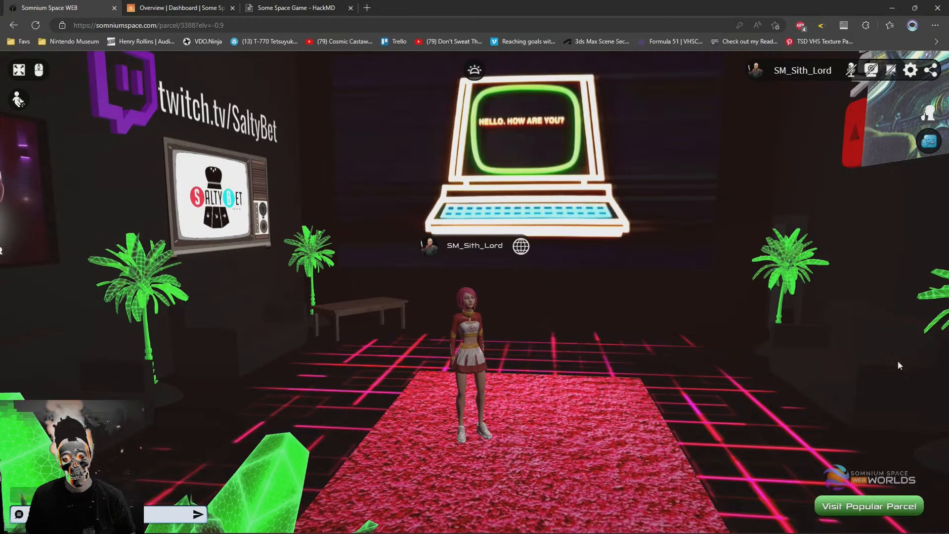
mouse_move(627, 263)
mouse_down()
mouse_move(581, 361)
mouse_move(452, 361)
mouse_move(465, 361)
mouse_up()
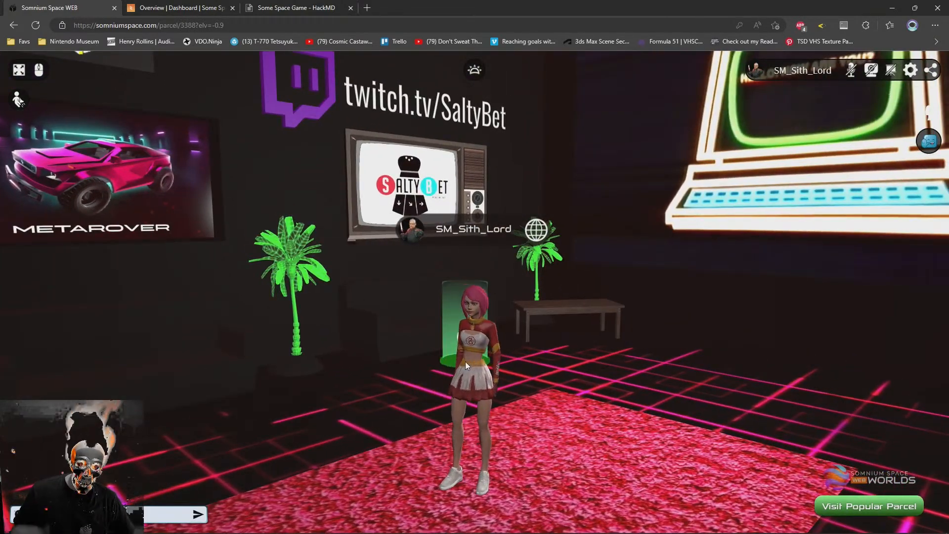
mouse_move(449, 369)
mouse_down()
mouse_move(577, 372)
mouse_move(606, 383)
mouse_move(526, 355)
mouse_move(498, 319)
mouse_up()
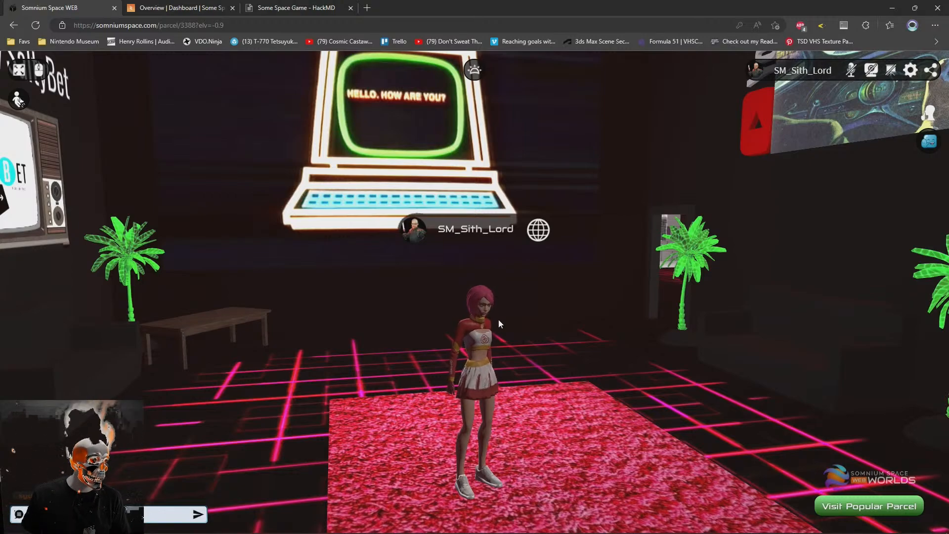
mouse_move(595, 289)
mouse_down()
mouse_move(528, 313)
mouse_move(457, 271)
mouse_up()
mouse_move(543, 364)
mouse_down()
mouse_move(450, 371)
mouse_move(464, 370)
mouse_up()
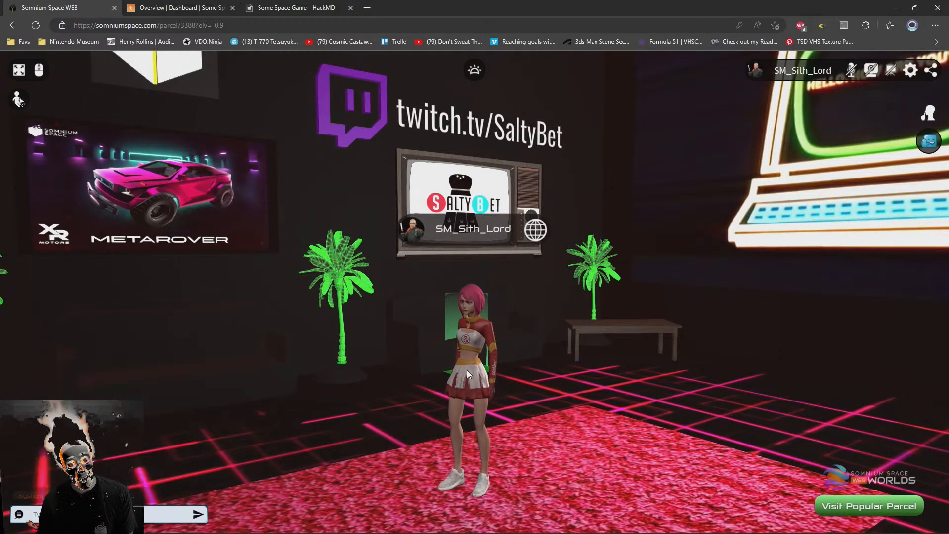
mouse_move(464, 384)
mouse_down()
mouse_move(559, 379)
mouse_move(615, 402)
mouse_move(601, 399)
mouse_move(601, 384)
mouse_move(601, 404)
mouse_move(590, 396)
mouse_up()
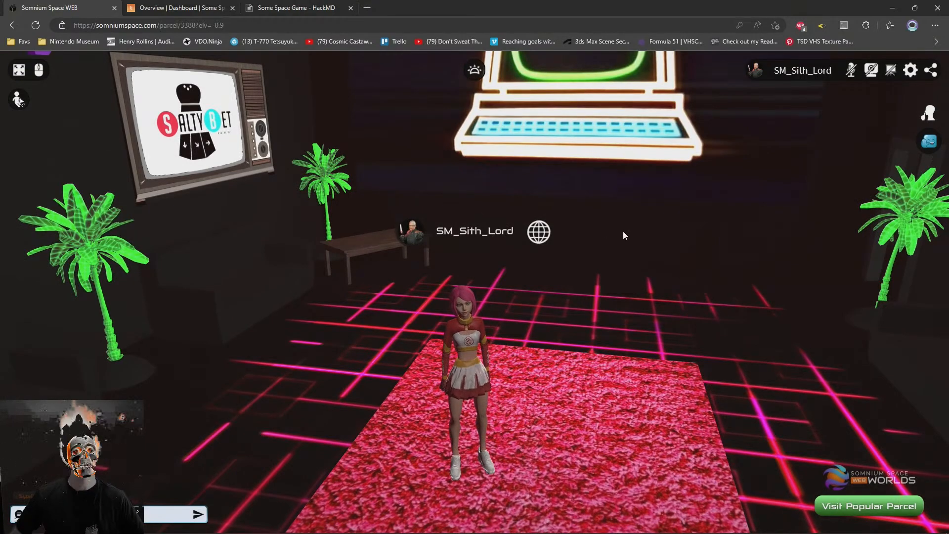
drag(618, 266, 553, 418)
click(548, 412)
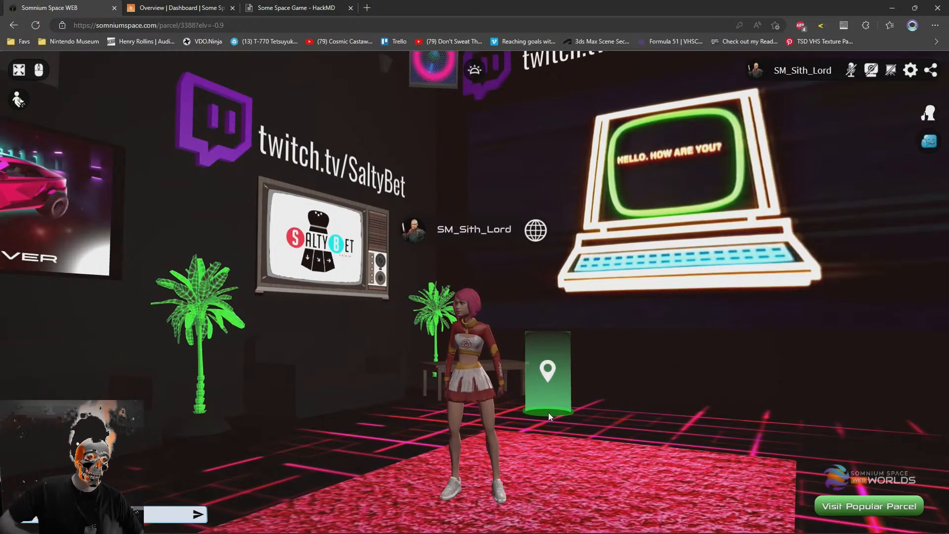
mouse_move(600, 442)
mouse_down()
mouse_move(383, 453)
mouse_move(591, 449)
mouse_move(563, 455)
mouse_move(680, 438)
mouse_move(618, 442)
mouse_up()
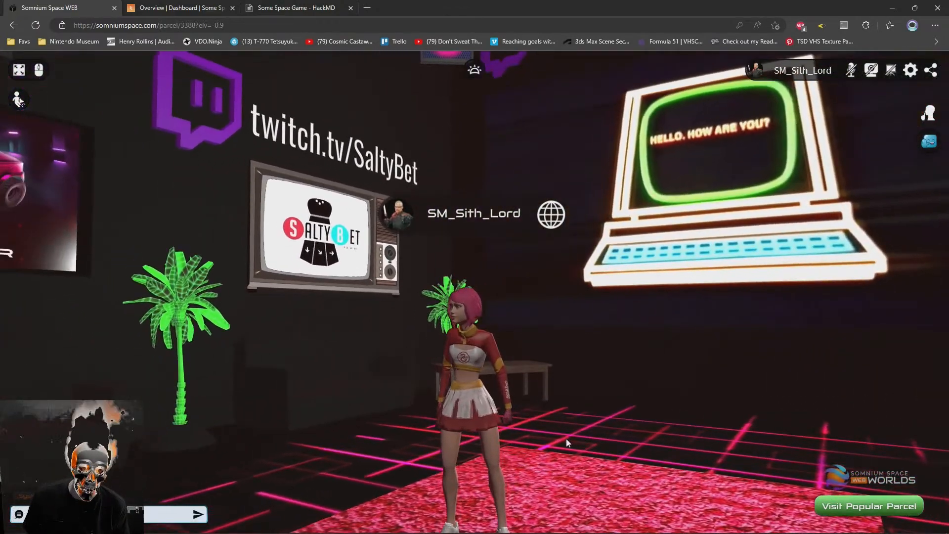
click(571, 431)
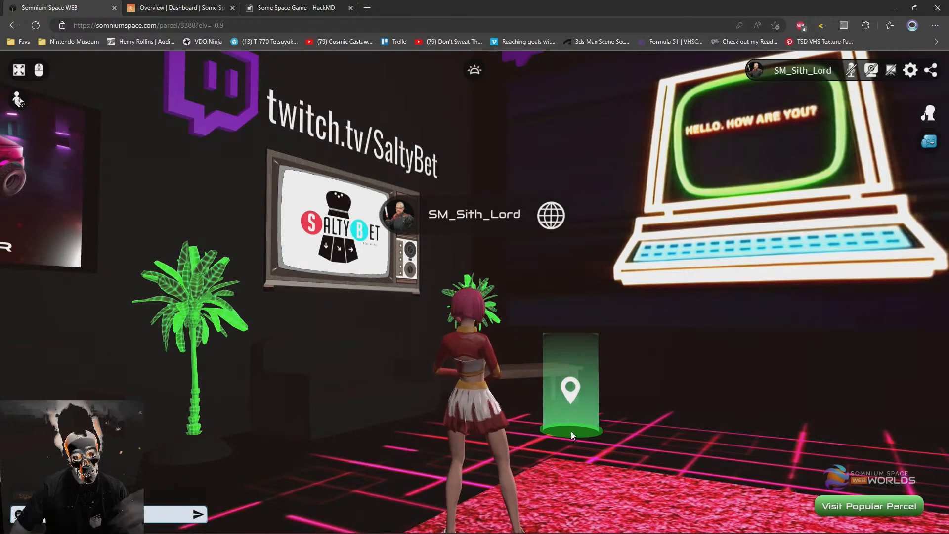
Examine the parcel's large computer screen and the neighbouring wall displays from different angles around the avatar
mouse_move(615, 440)
mouse_down()
mouse_move(427, 454)
mouse_move(673, 438)
mouse_move(597, 429)
mouse_move(652, 419)
mouse_move(741, 427)
mouse_move(692, 474)
mouse_up()
mouse_move(686, 411)
mouse_down()
mouse_move(690, 426)
mouse_move(657, 431)
mouse_move(533, 432)
mouse_move(355, 410)
mouse_move(834, 402)
mouse_move(799, 354)
mouse_move(774, 377)
mouse_move(855, 378)
mouse_up()
mouse_move(602, 372)
mouse_down()
mouse_move(714, 376)
mouse_move(554, 403)
mouse_up()
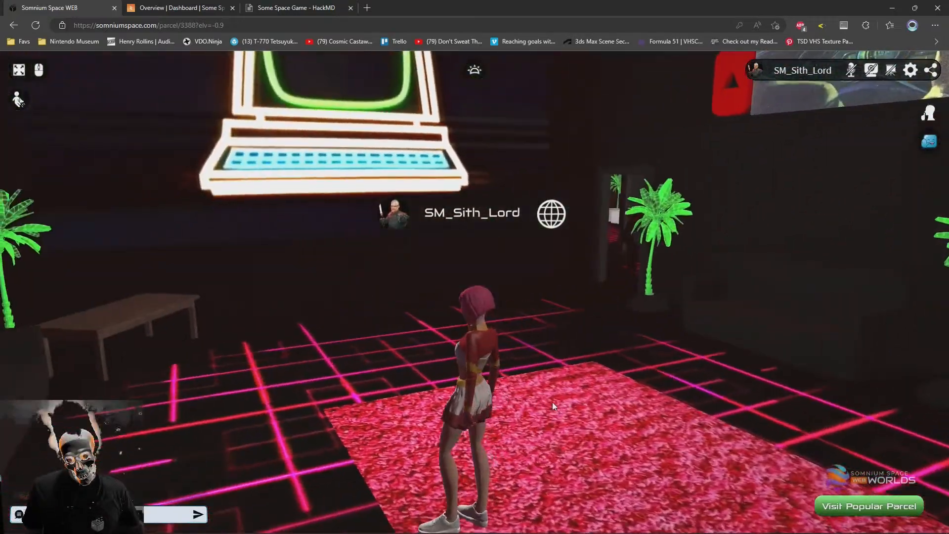
click(585, 379)
mouse_move(404, 364)
mouse_down()
mouse_move(704, 366)
mouse_move(390, 318)
mouse_up()
key(s)
mouse_move(459, 365)
mouse_down()
mouse_move(517, 357)
mouse_move(475, 366)
mouse_move(445, 352)
mouse_move(490, 358)
mouse_move(539, 401)
mouse_up()
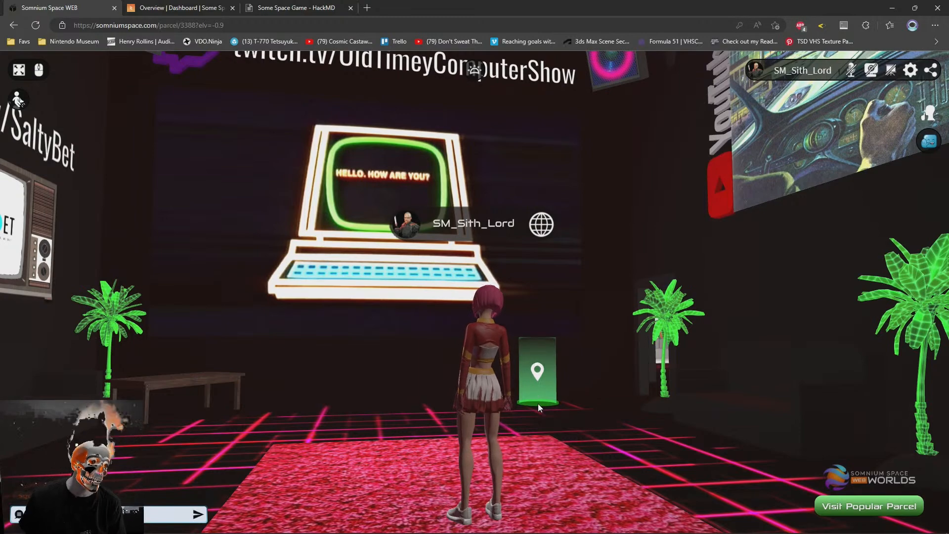
click(565, 405)
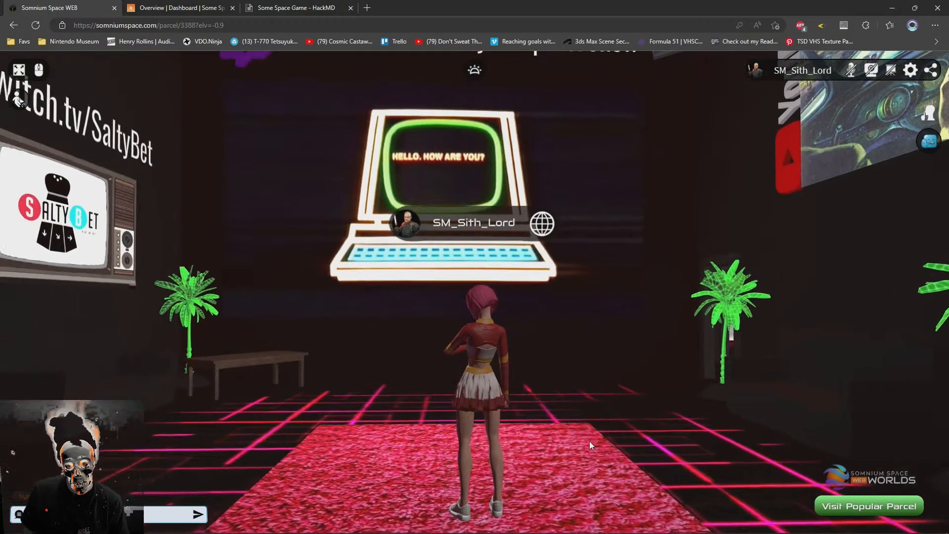
drag(569, 445, 652, 449)
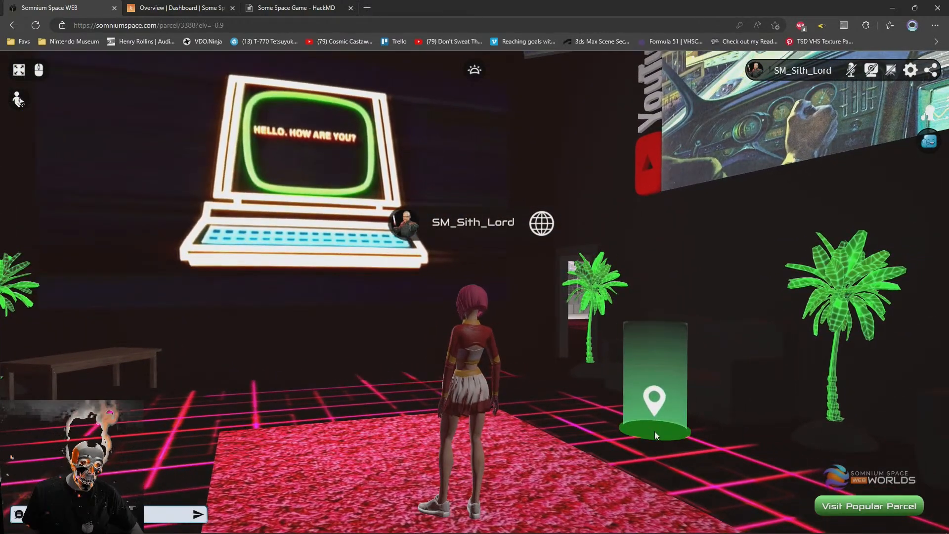
mouse_move(655, 431)
mouse_down()
mouse_move(565, 397)
mouse_move(544, 405)
mouse_move(609, 386)
mouse_move(607, 376)
mouse_move(567, 394)
mouse_move(600, 385)
mouse_move(588, 391)
mouse_move(552, 393)
mouse_move(631, 404)
mouse_move(589, 407)
mouse_move(542, 395)
mouse_move(563, 387)
mouse_move(550, 396)
mouse_up()
click(546, 392)
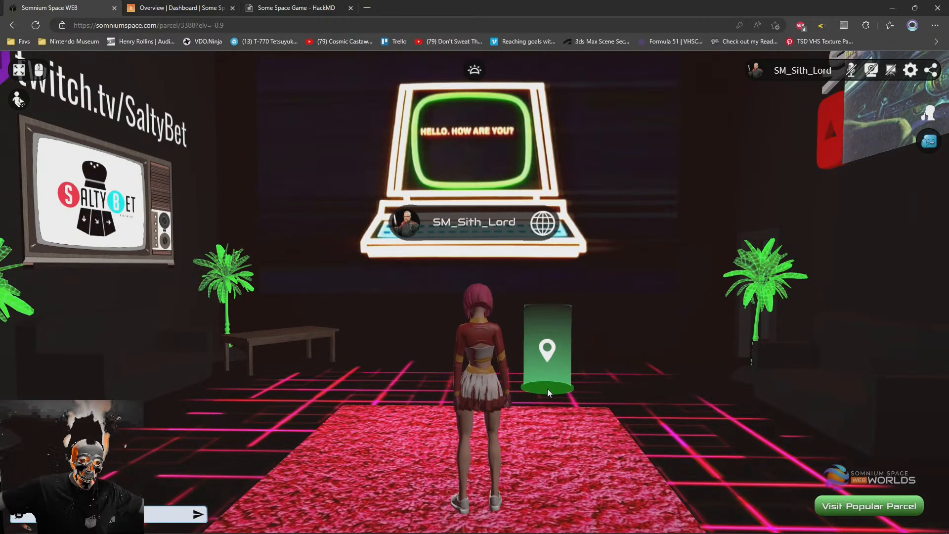
mouse_move(452, 317)
mouse_down()
mouse_move(539, 304)
mouse_move(275, 339)
mouse_move(497, 327)
mouse_move(446, 316)
mouse_move(540, 316)
mouse_move(459, 312)
mouse_move(461, 320)
mouse_move(467, 307)
mouse_move(457, 321)
mouse_move(463, 314)
mouse_up()
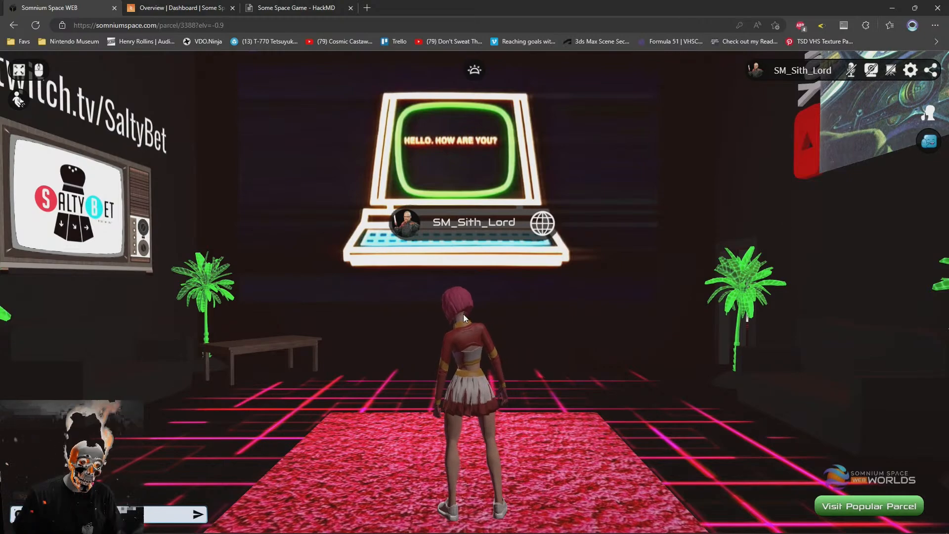
click(555, 459)
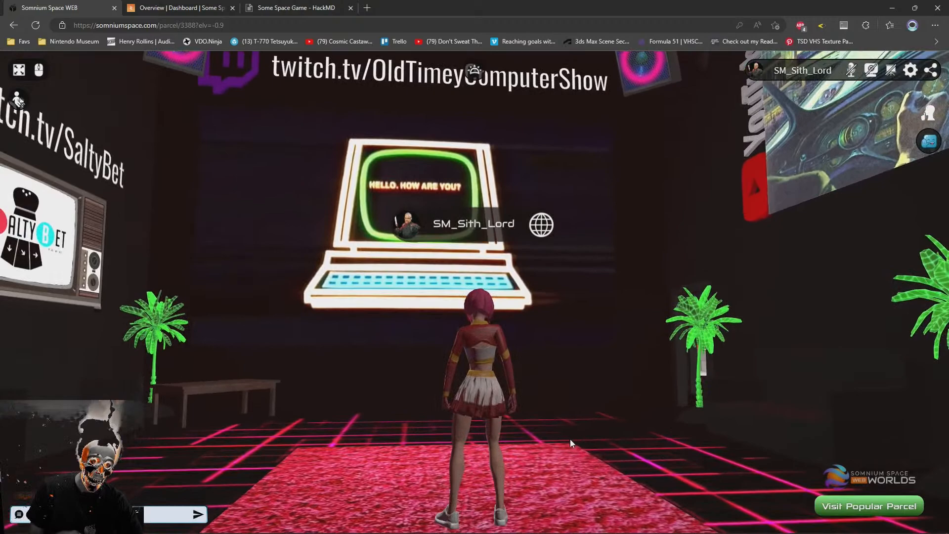
mouse_move(570, 440)
mouse_down()
mouse_move(500, 467)
mouse_move(534, 460)
mouse_move(545, 470)
mouse_move(562, 436)
mouse_move(560, 464)
mouse_move(562, 452)
mouse_up()
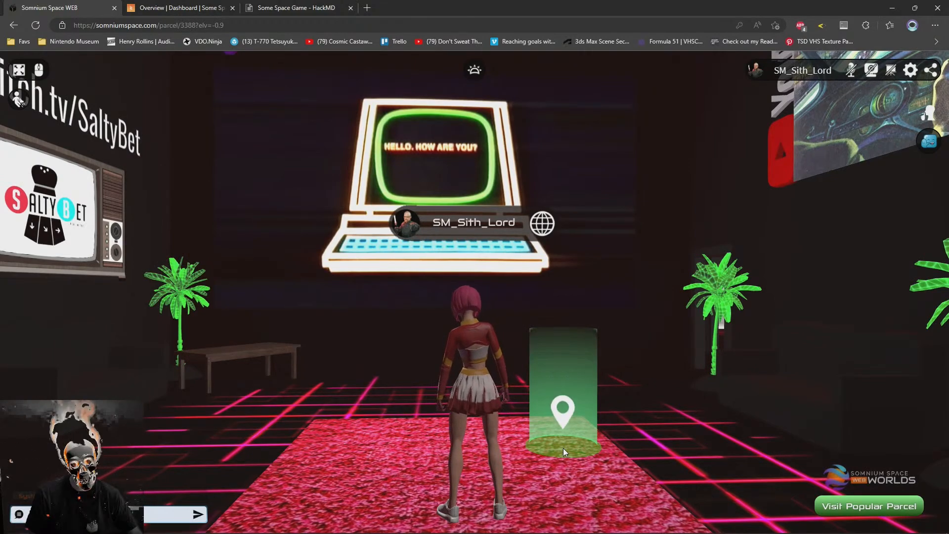
drag(472, 406, 456, 377)
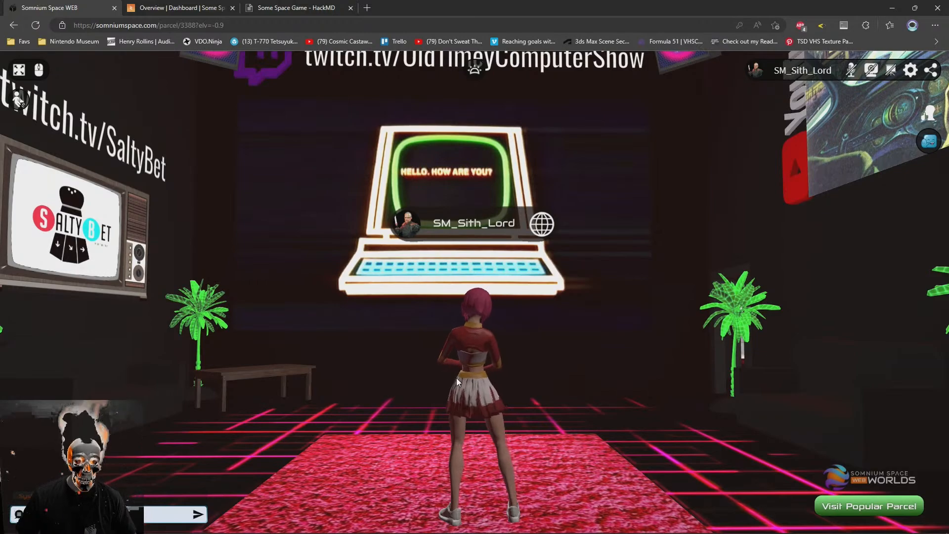
mouse_move(453, 393)
mouse_down()
mouse_move(620, 412)
mouse_move(334, 384)
mouse_move(628, 381)
mouse_move(549, 369)
mouse_move(503, 381)
mouse_move(388, 351)
mouse_move(377, 363)
mouse_move(431, 366)
mouse_move(383, 354)
mouse_move(367, 361)
mouse_move(572, 382)
mouse_move(554, 398)
mouse_move(574, 390)
mouse_up()
scroll(528, 391, up, 3)
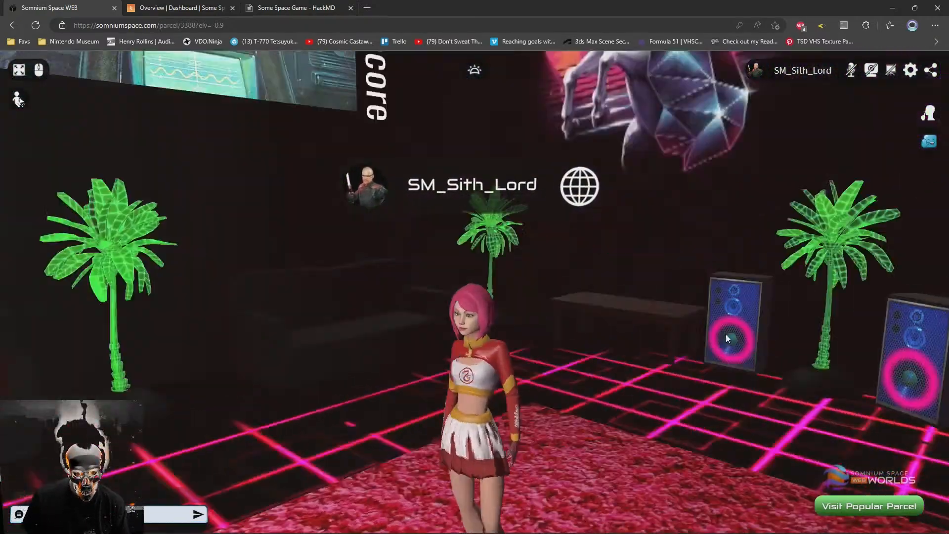
drag(857, 345, 416, 380)
scroll(522, 358, up, 5)
scroll(402, 378, down, 5)
scroll(416, 381, down, 3)
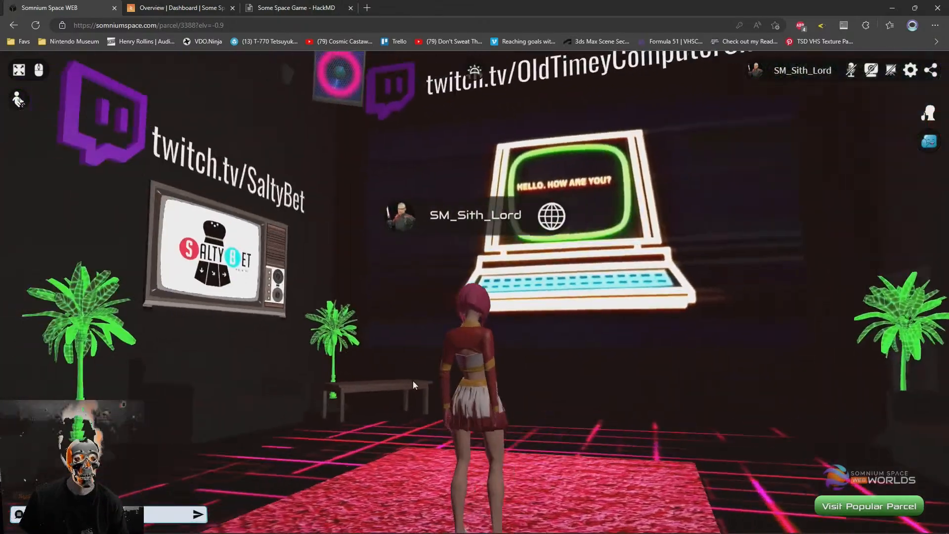
Return to the HackMD note and reread the two bullets under the Interop heading
click(277, 8)
click(91, 240)
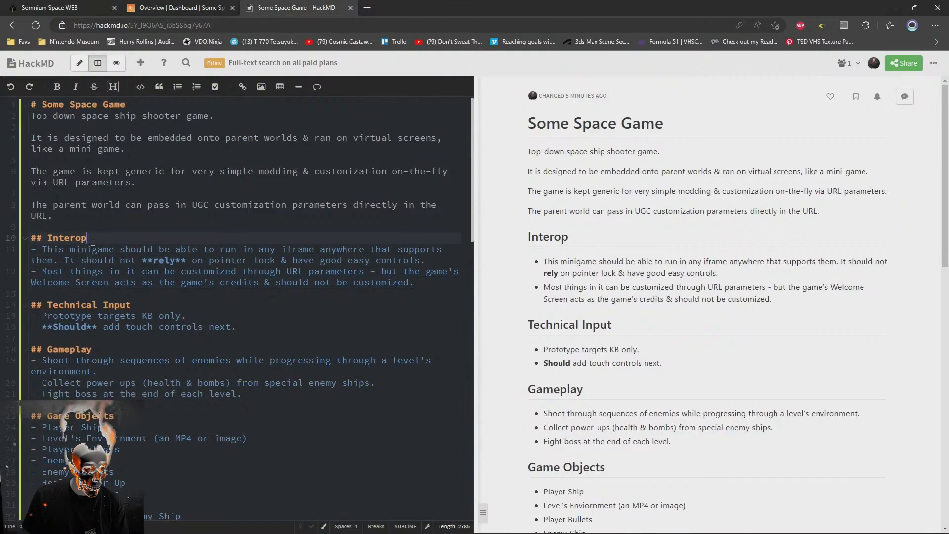
click(53, 251)
drag(390, 250, 30, 273)
click(350, 302)
click(425, 279)
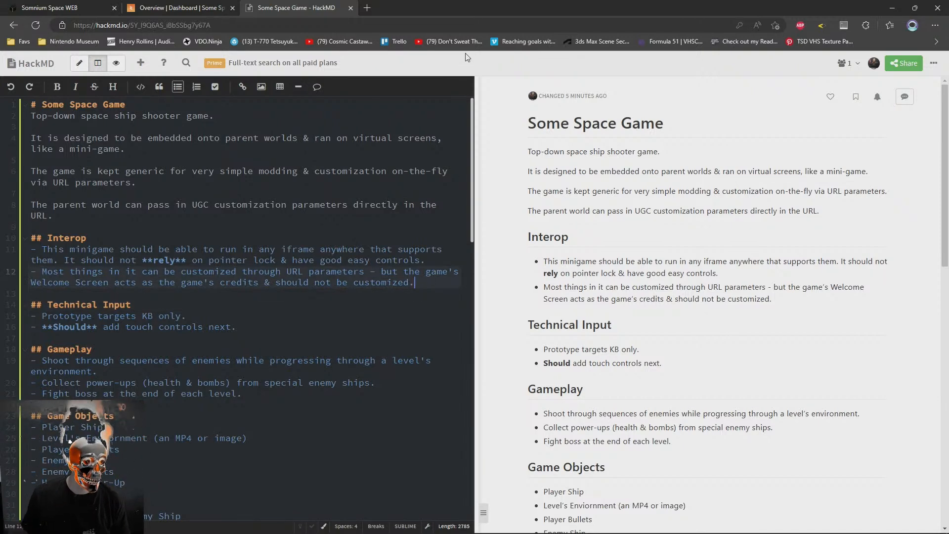
Go back to the Somnium Space parcel and inspect the virtual screens on its walls as places for embedded content
click(182, 7)
click(249, 7)
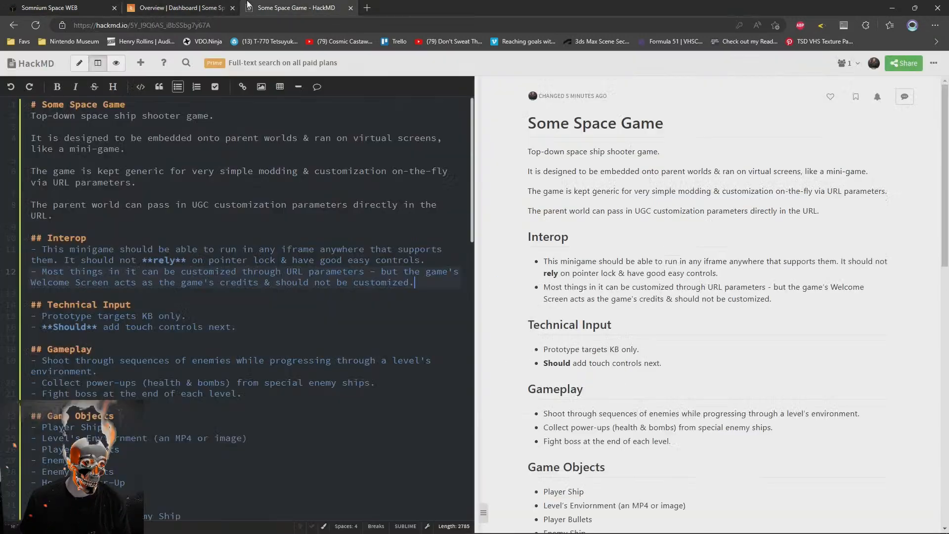
click(85, 7)
drag(493, 394, 686, 390)
drag(345, 366, 408, 373)
scroll(528, 398, down, 3)
scroll(537, 415, up, 5)
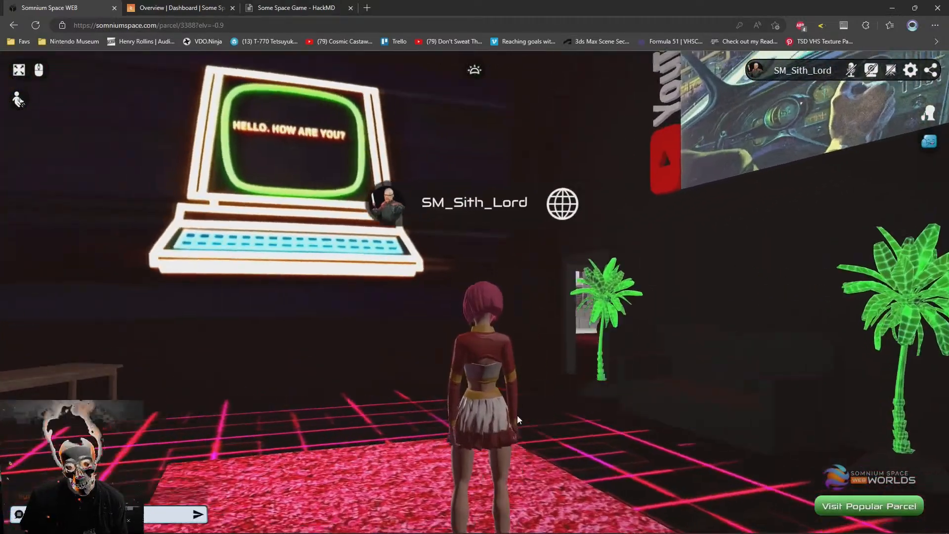
mouse_move(517, 419)
mouse_down()
mouse_move(450, 399)
mouse_move(428, 381)
mouse_move(526, 427)
mouse_move(622, 412)
mouse_up()
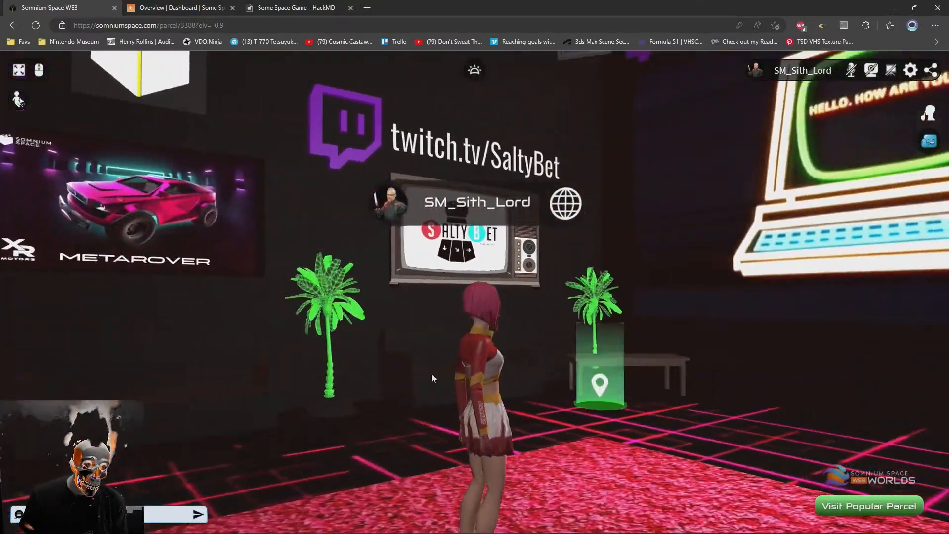
drag(513, 389, 538, 364)
scroll(495, 379, down, 4)
scroll(491, 385, up, 1)
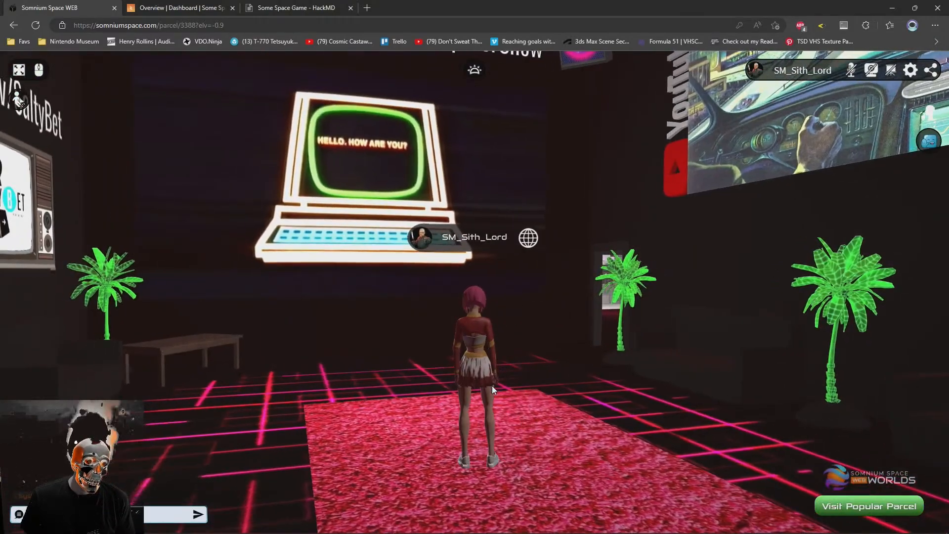
mouse_move(492, 387)
mouse_down()
mouse_move(495, 358)
mouse_move(525, 330)
mouse_move(575, 366)
mouse_move(344, 378)
mouse_move(617, 372)
mouse_move(600, 393)
mouse_move(497, 379)
mouse_move(531, 376)
mouse_up()
click(532, 376)
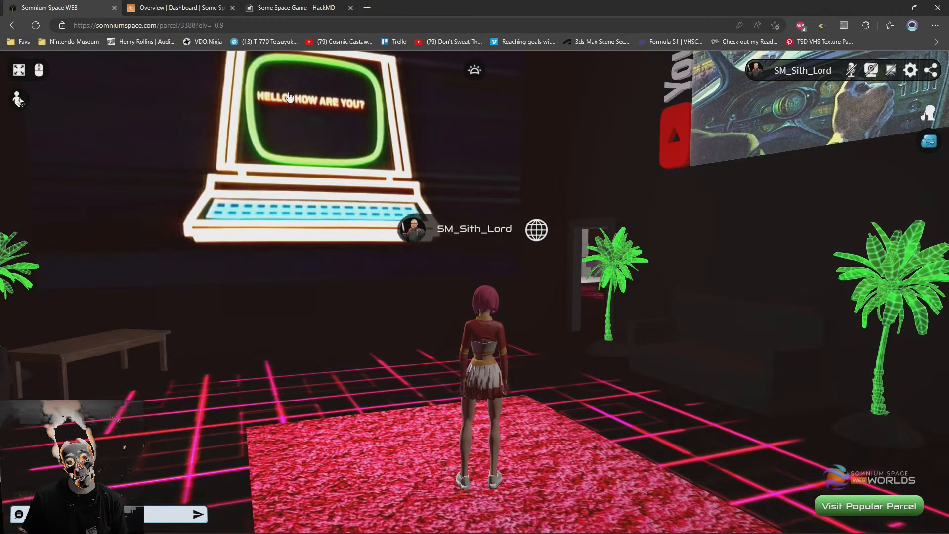
Return to the HackMD note and review the UGC Customization Parameters and Game Sequence sections
click(298, 7)
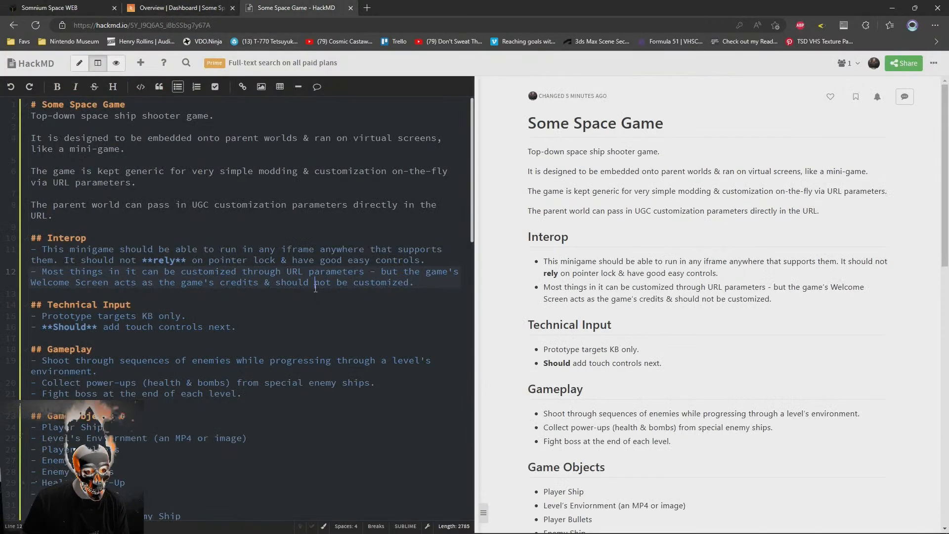
scroll(431, 282, down, 15)
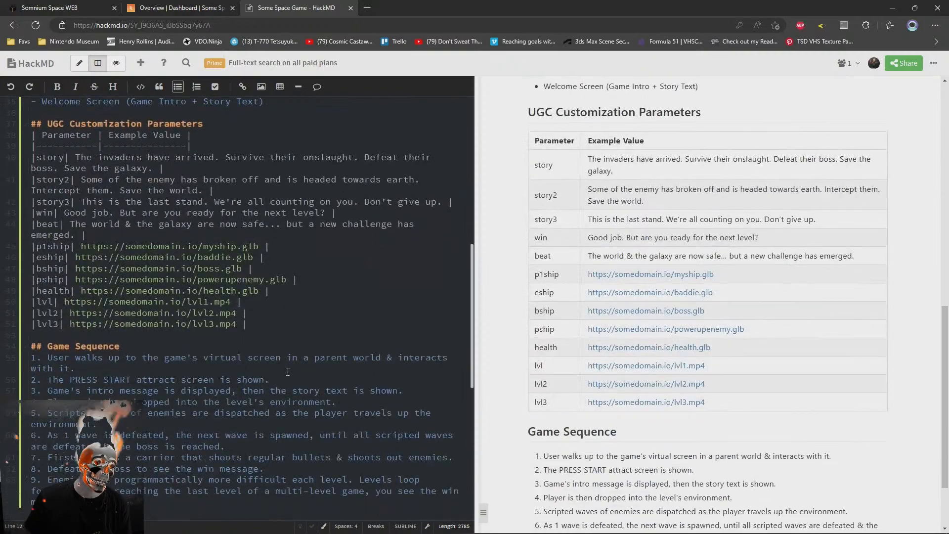
click(280, 399)
scroll(281, 398, up, 5)
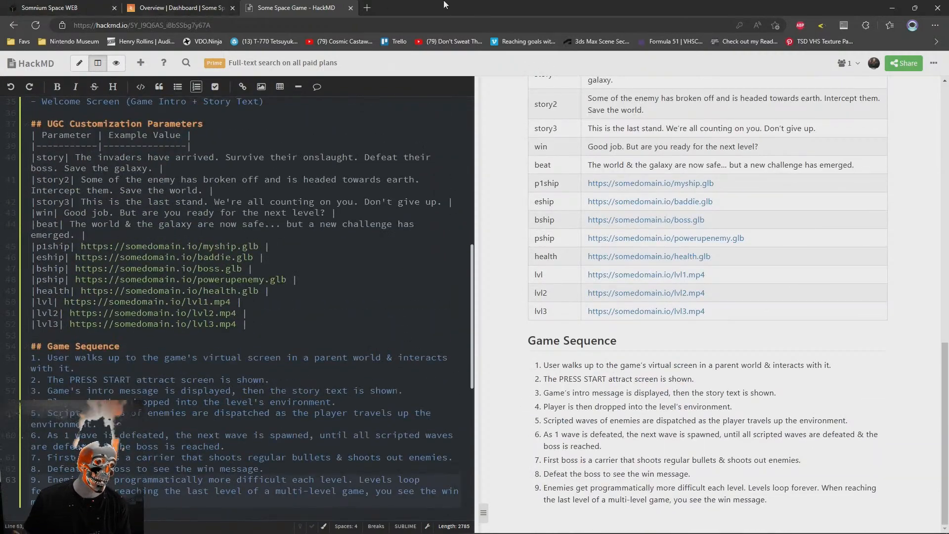
Open playcanvas.com in a new browser tab and switch back to the Somnium Space parcel
key(ctrl+t)
text(playcanvas.com)
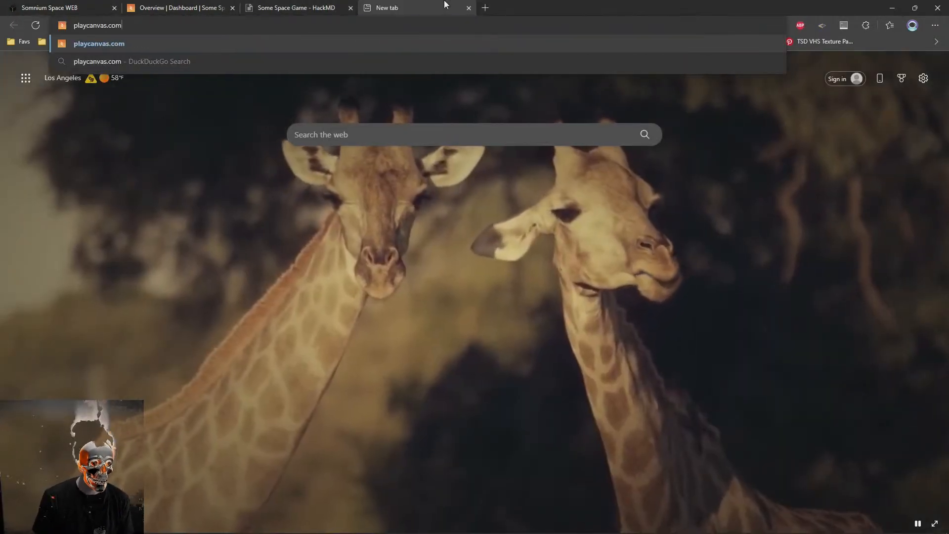
key(Return)
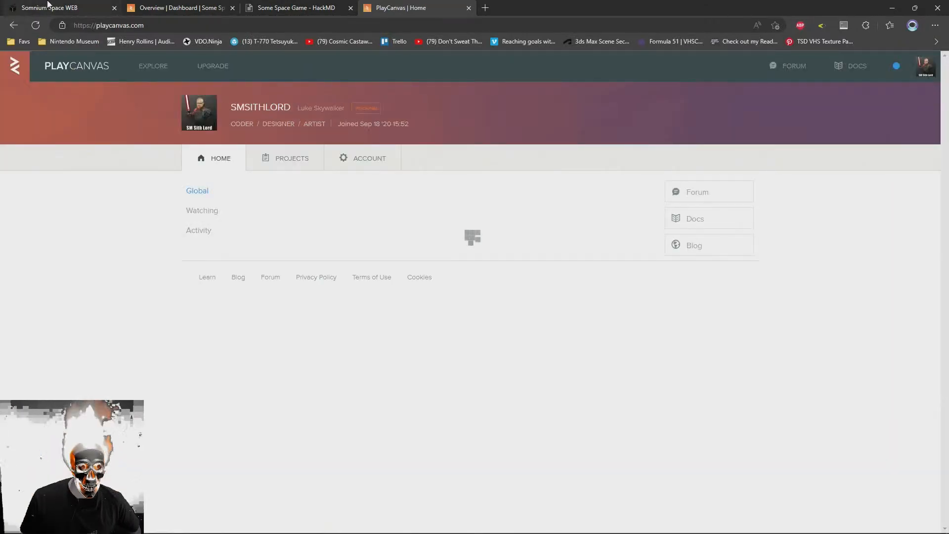
click(48, 4)
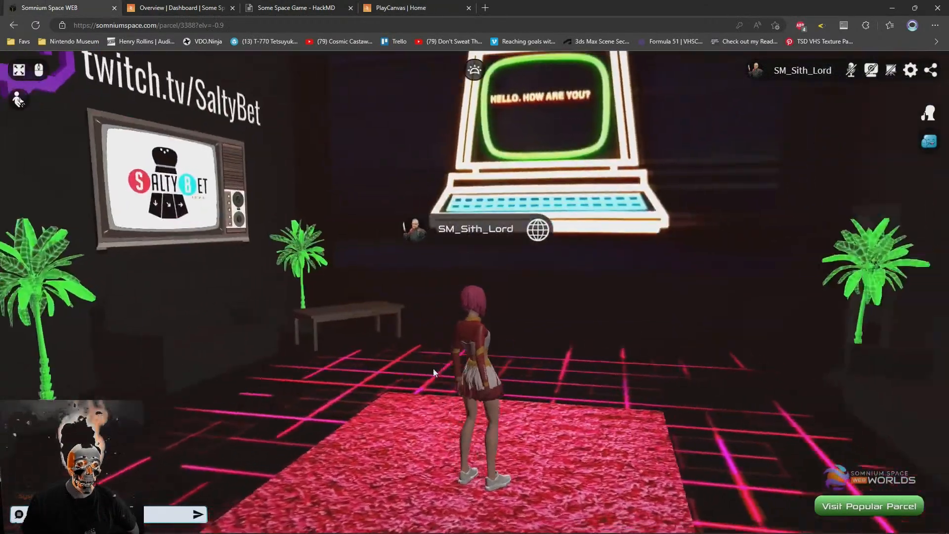
Switch to the PlayCanvas site, open the Tutorials section of its developer docs and close the PlayCanvas home tab
drag(433, 369, 316, 296)
click(296, 8)
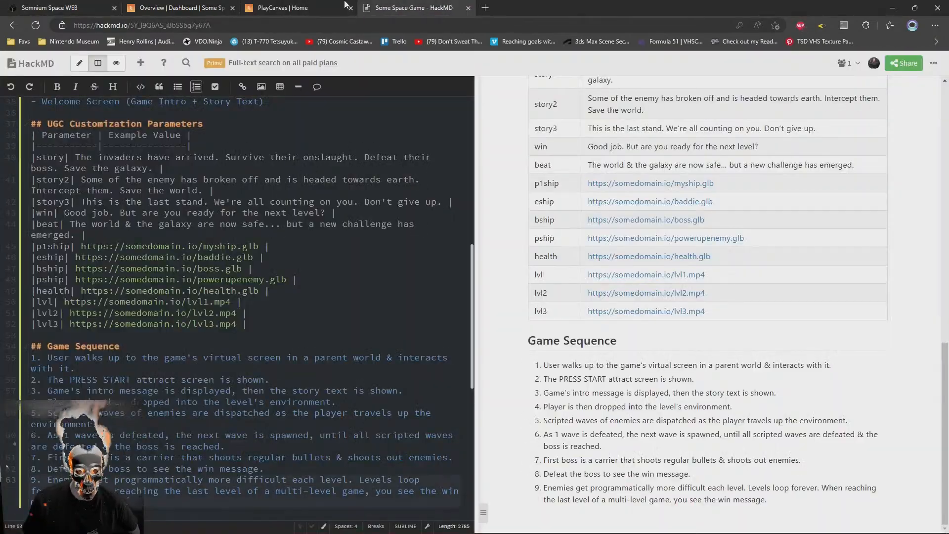
click(403, 6)
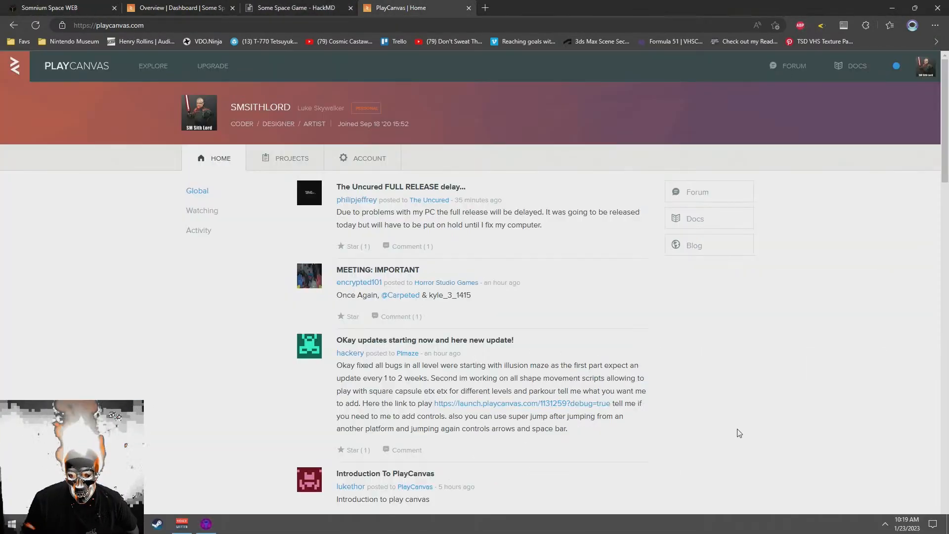
click(851, 68)
click(396, 3)
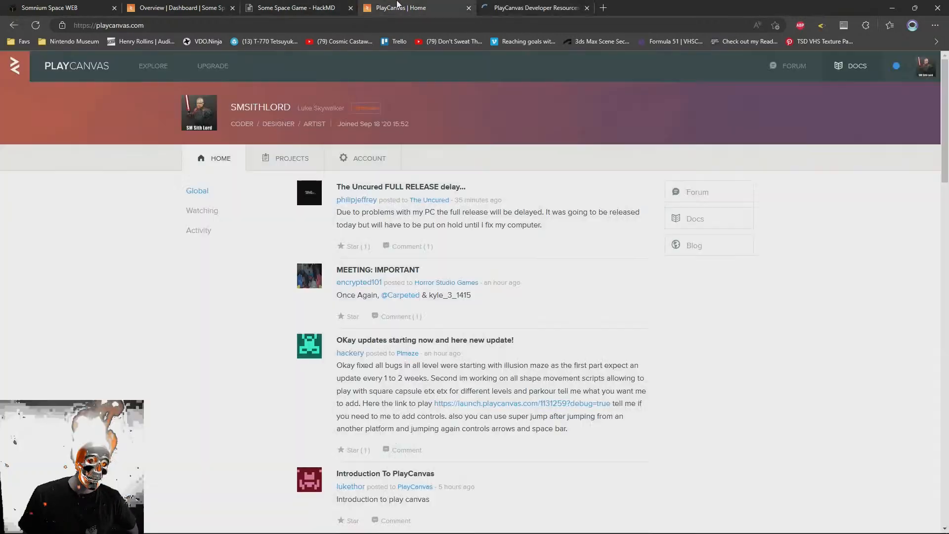
middle_click(401, 3)
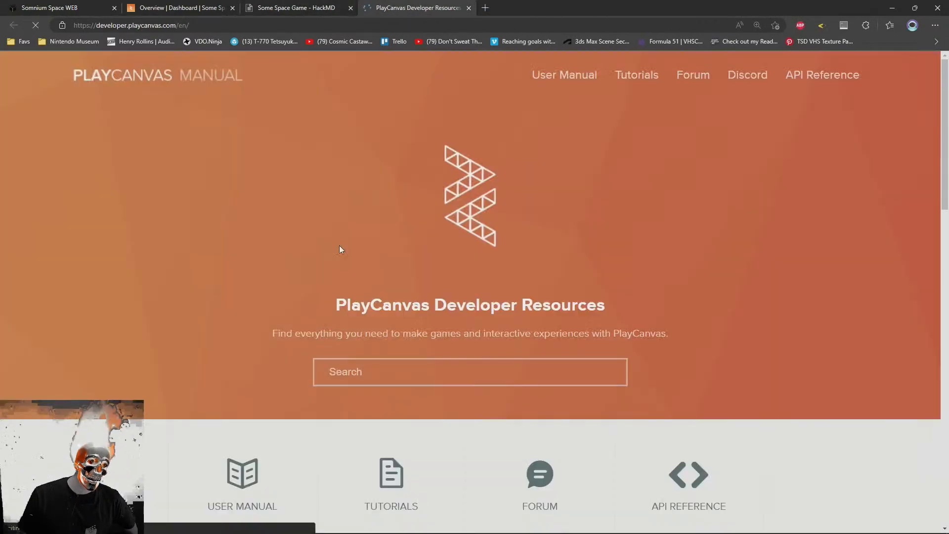
click(393, 477)
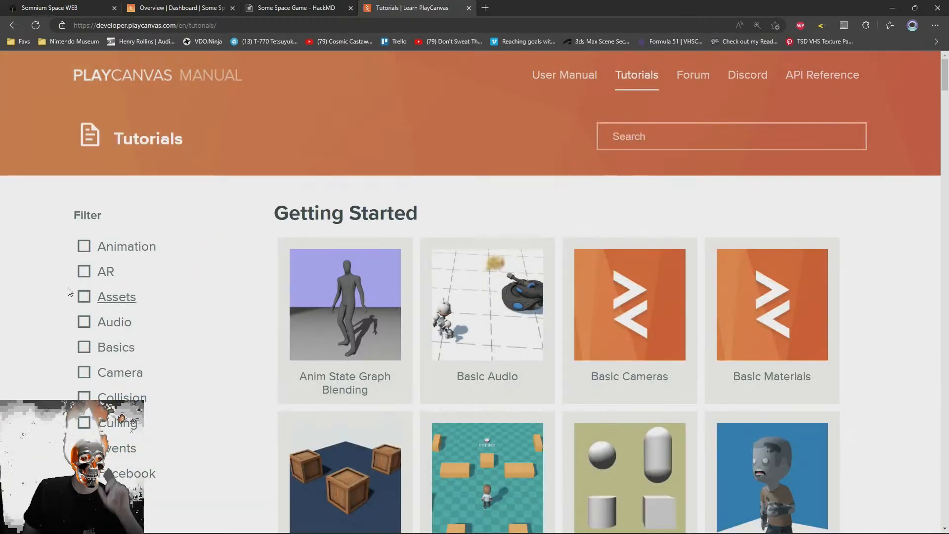
Browse the PlayCanvas tutorials list, opening the Crash Course - Make a Game tutorial in its own tab and closing it again
scroll(69, 292, down, 4)
scroll(264, 346, up, 4)
scroll(265, 346, down, 6)
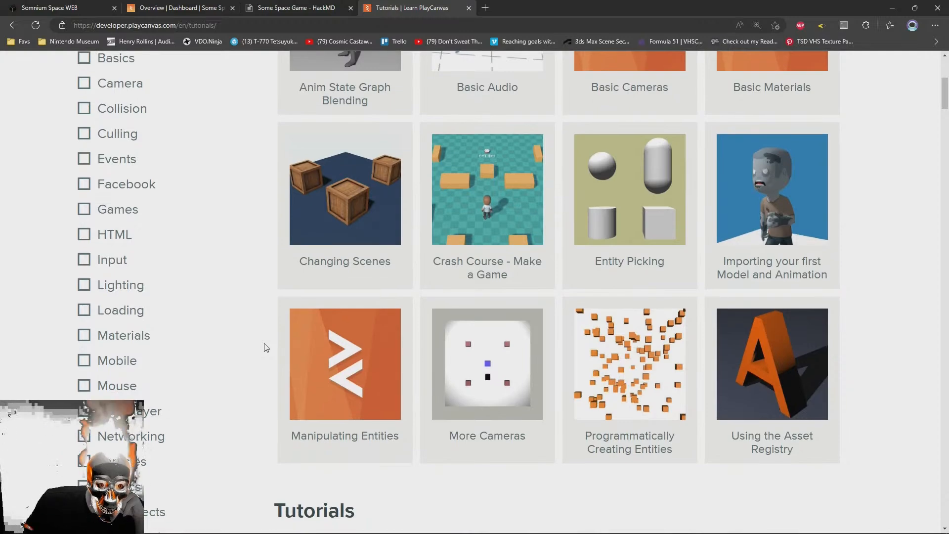
middle_click(490, 178)
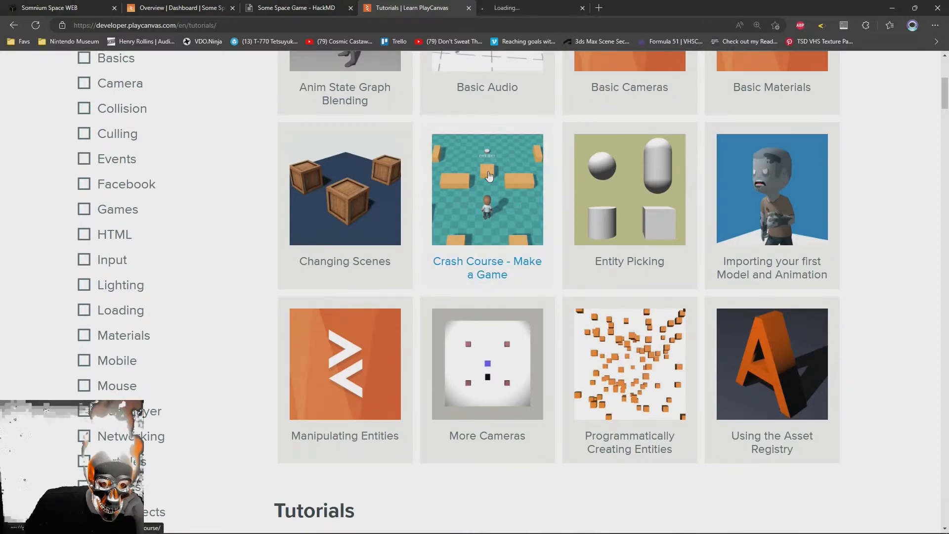
scroll(254, 339, down, 4)
scroll(252, 339, down, 16)
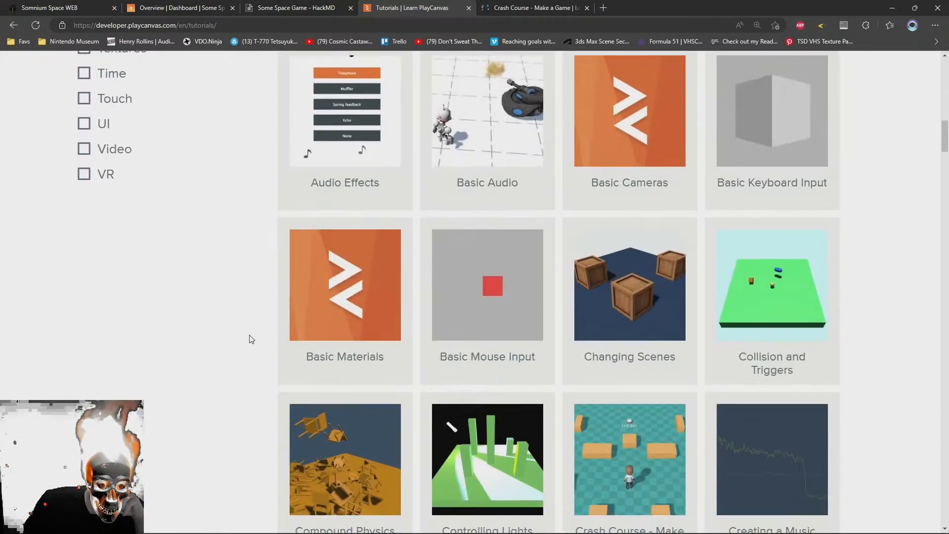
scroll(251, 339, down, 20)
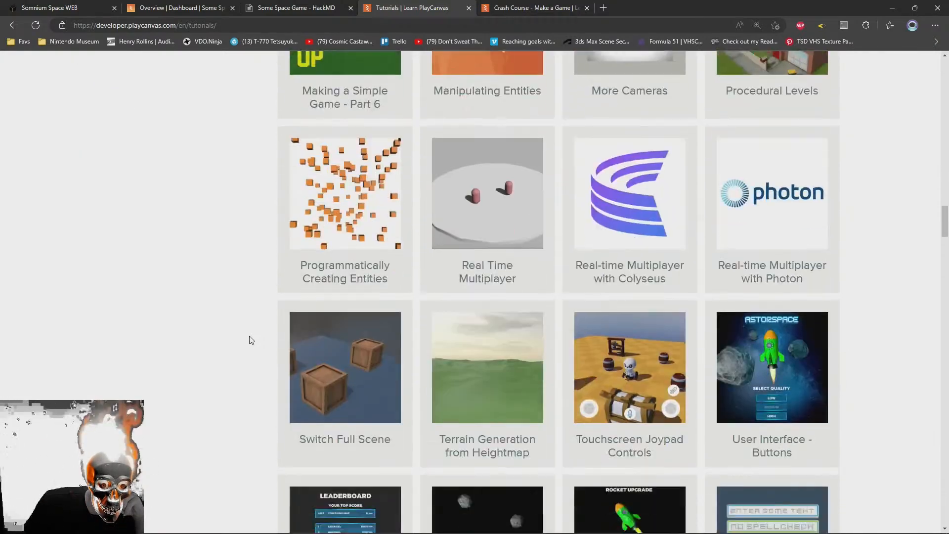
scroll(249, 336, up, 16)
right_click(249, 336)
click(198, 365)
scroll(110, 383, up, 18)
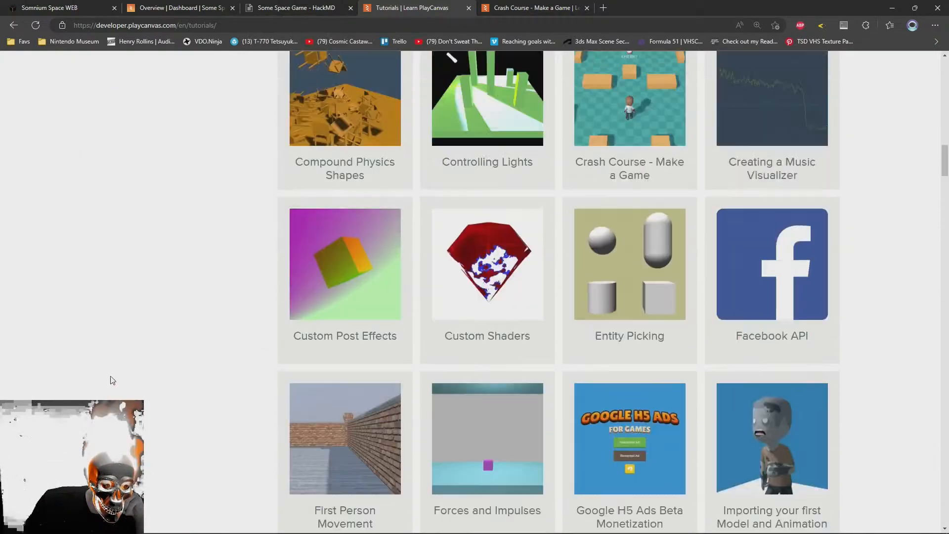
scroll(43, 380, up, 6)
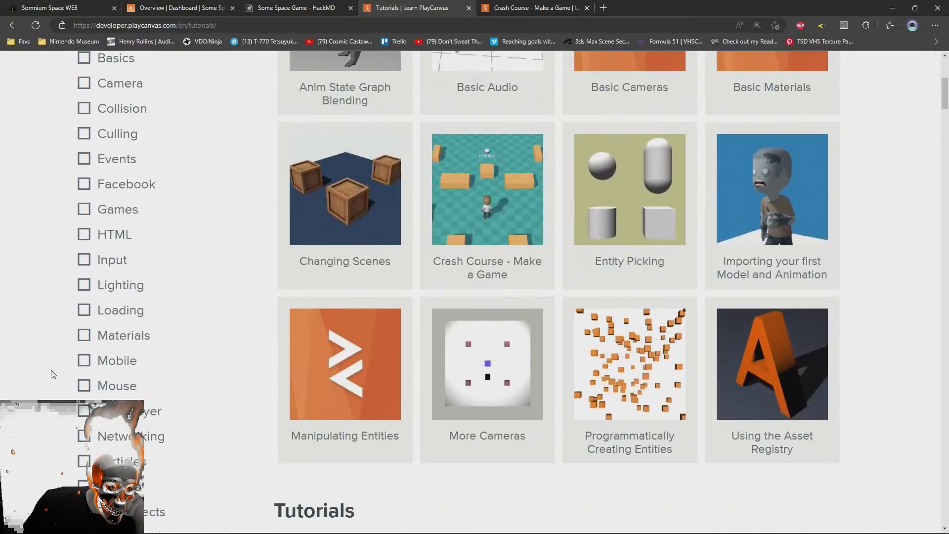
click(536, 6)
middle_click(536, 5)
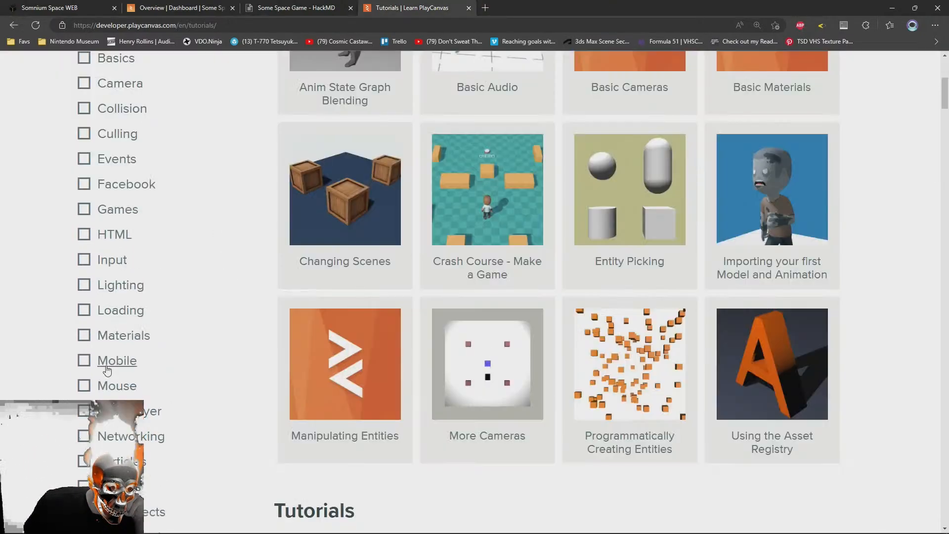
Filter the tutorials list by the Input tag only
scroll(108, 357, up, 2)
click(108, 378)
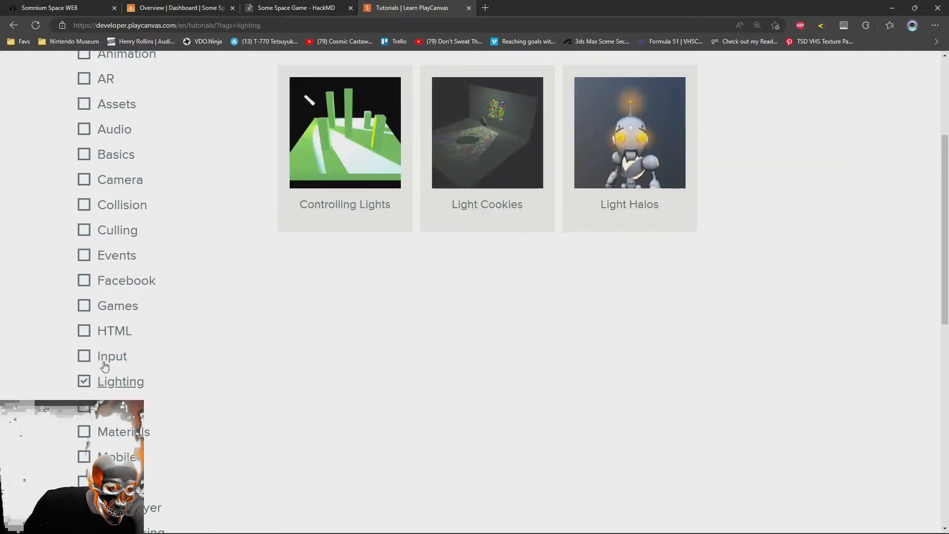
click(99, 373)
click(98, 357)
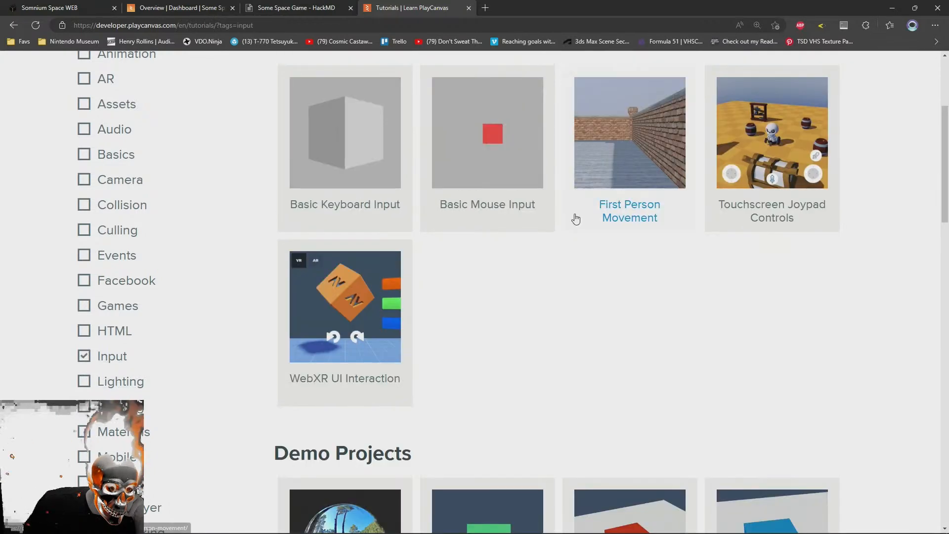
Open the Basic Keyboard Input tutorial in a new tab and switch to it
scroll(593, 247, up, 4)
scroll(793, 343, down, 2)
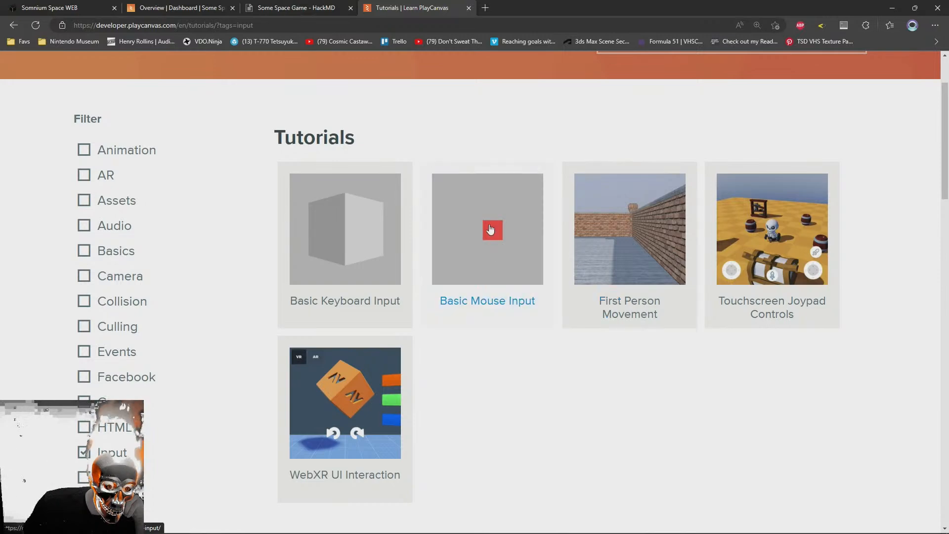
middle_click(344, 233)
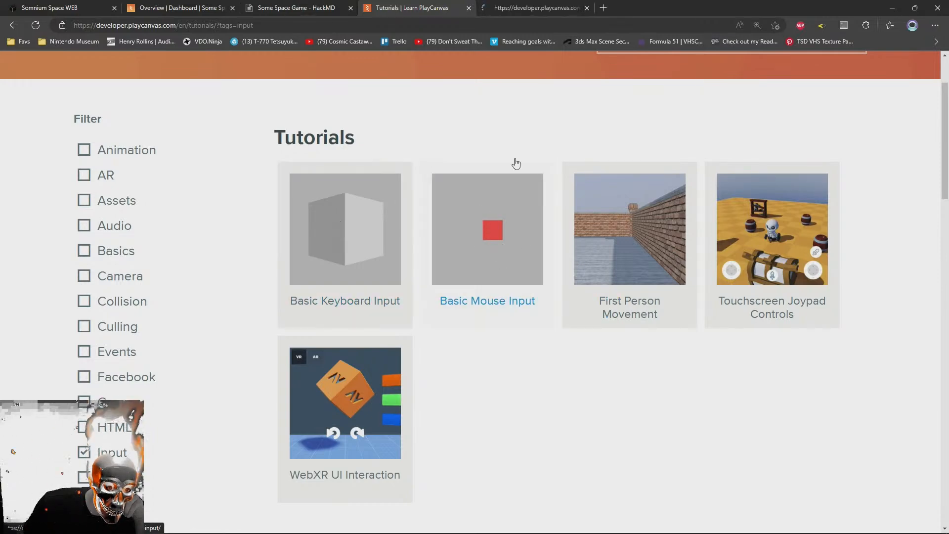
click(533, 6)
Examine the KeyboardHandler script in the tutorial and its explanation of detecting keyboard input
scroll(354, 354, down, 10)
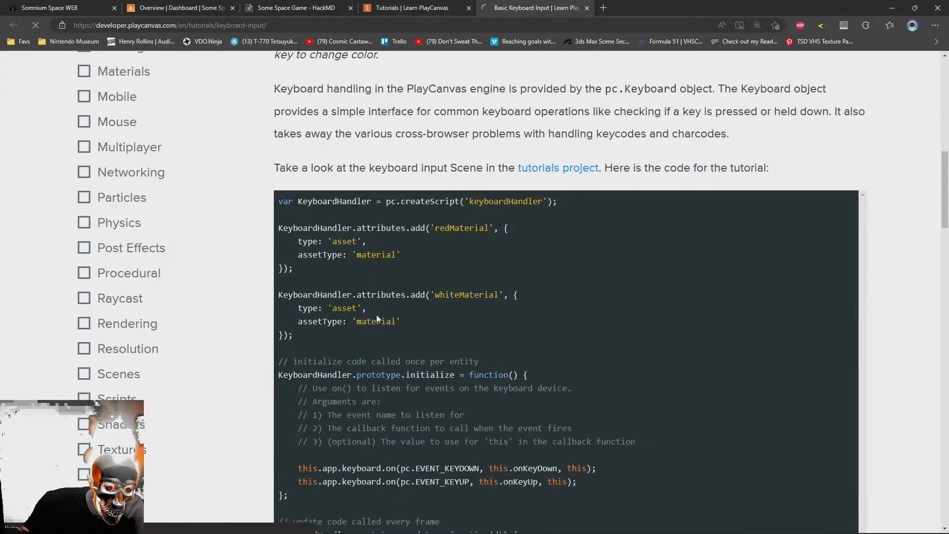
scroll(353, 354, down, 4)
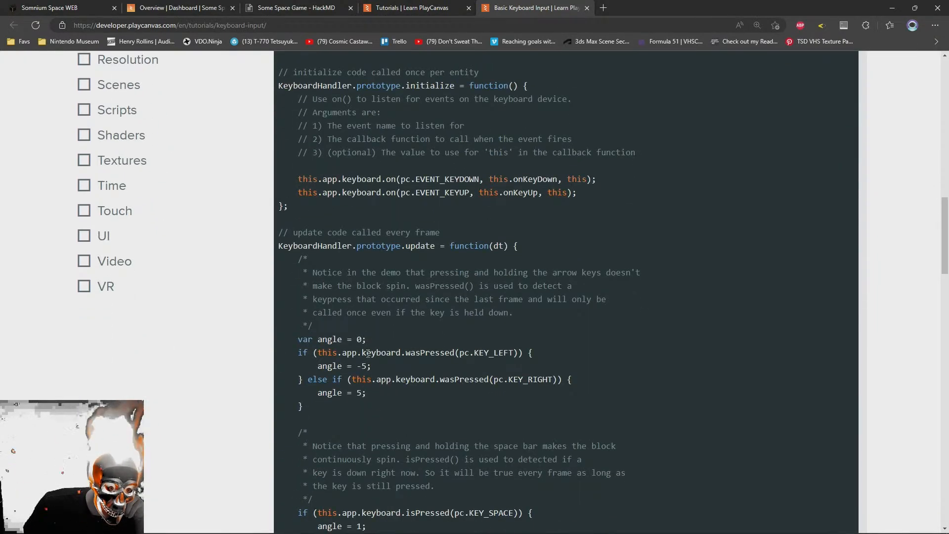
scroll(368, 353, down, 15)
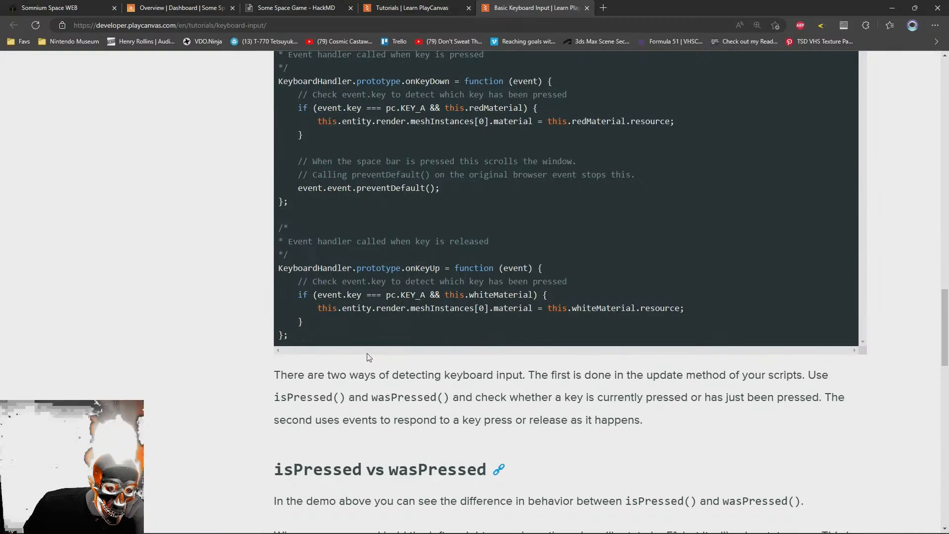
scroll(367, 356, down, 5)
scroll(368, 356, up, 11)
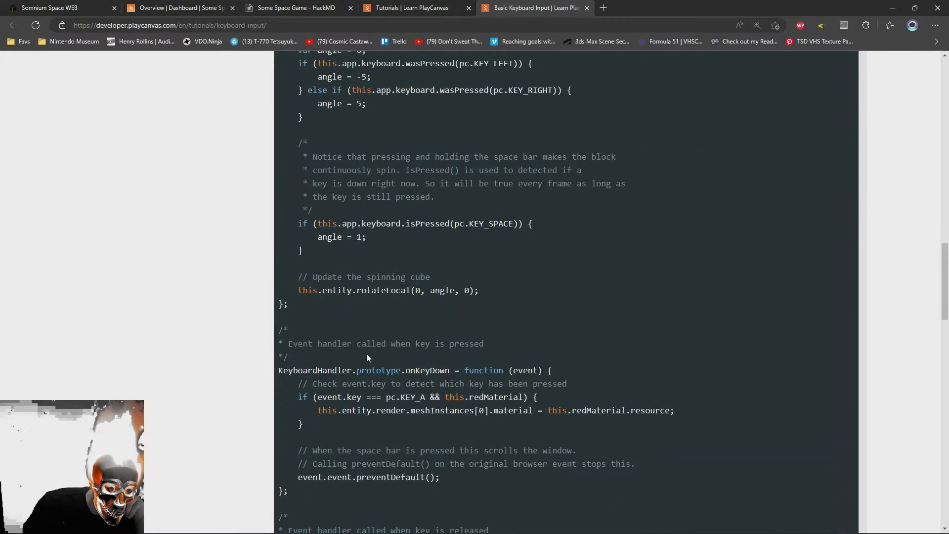
scroll(366, 353, up, 10)
scroll(366, 354, down, 3)
scroll(368, 354, up, 6)
scroll(372, 354, down, 1)
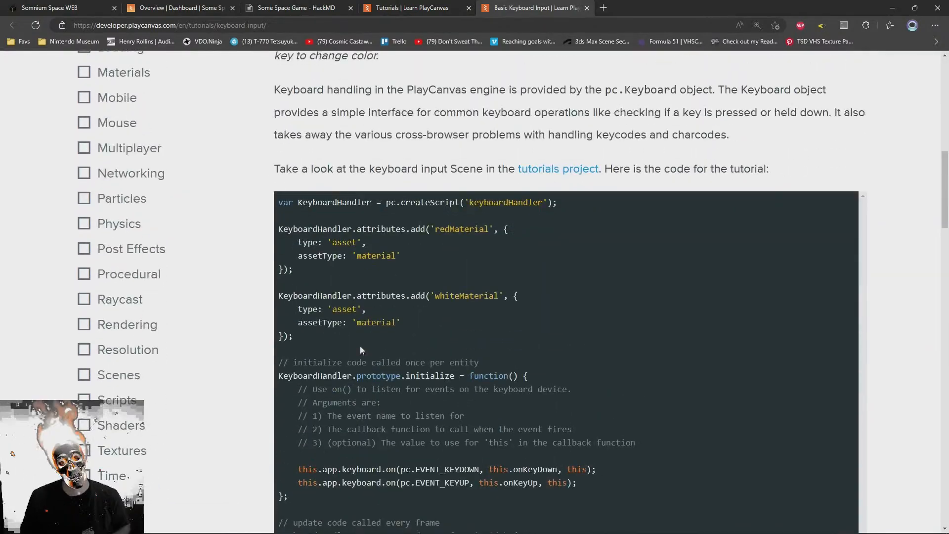
Return to the Some Space Game project overview, launch its editor and open the Untitled scene
click(420, 7)
click(265, 5)
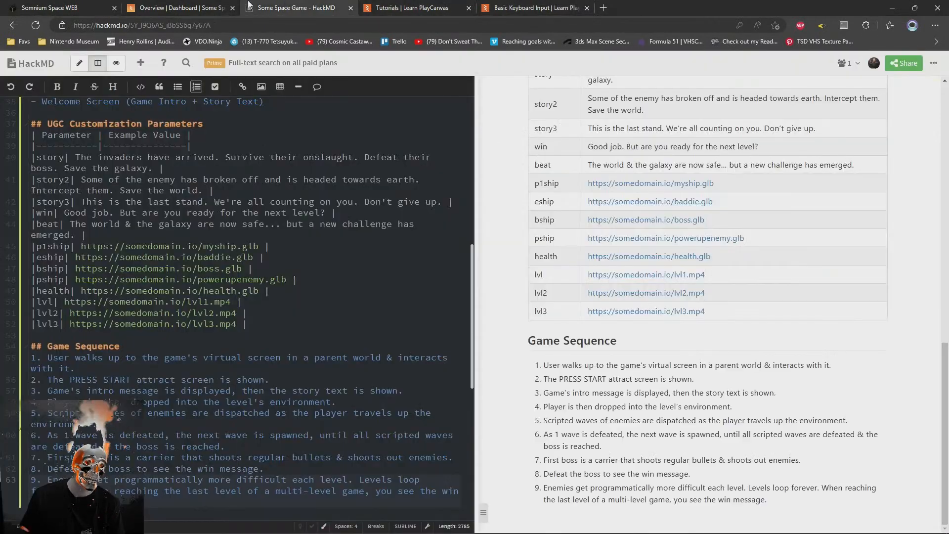
click(218, 8)
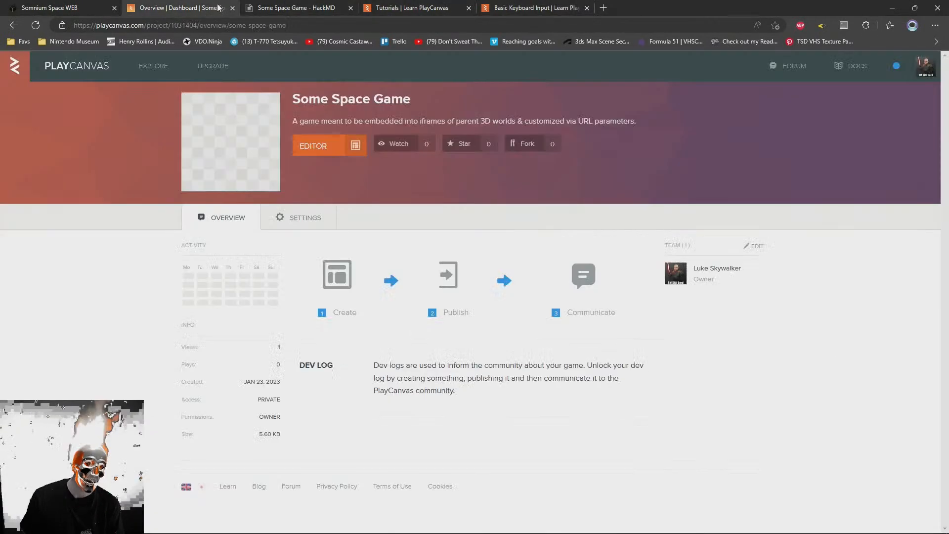
click(316, 145)
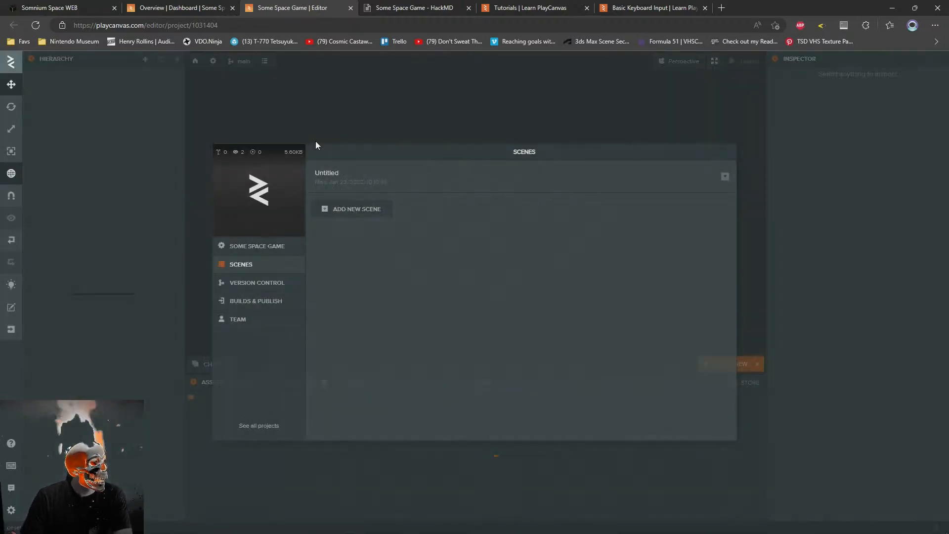
click(337, 184)
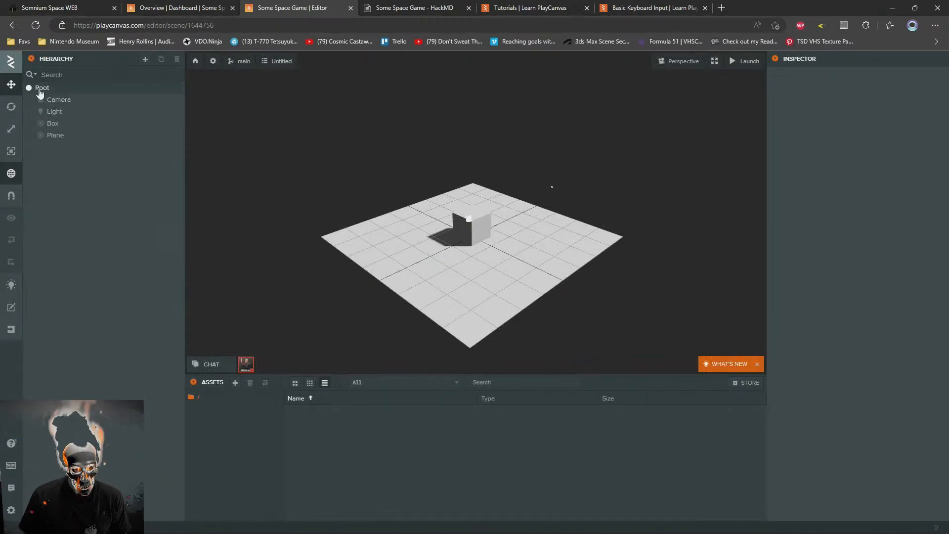
Add a new empty entity under Root and name it "player"
scroll(452, 228, up, 6)
drag(445, 231, 589, 246)
key(s)
key(a)
key(d)
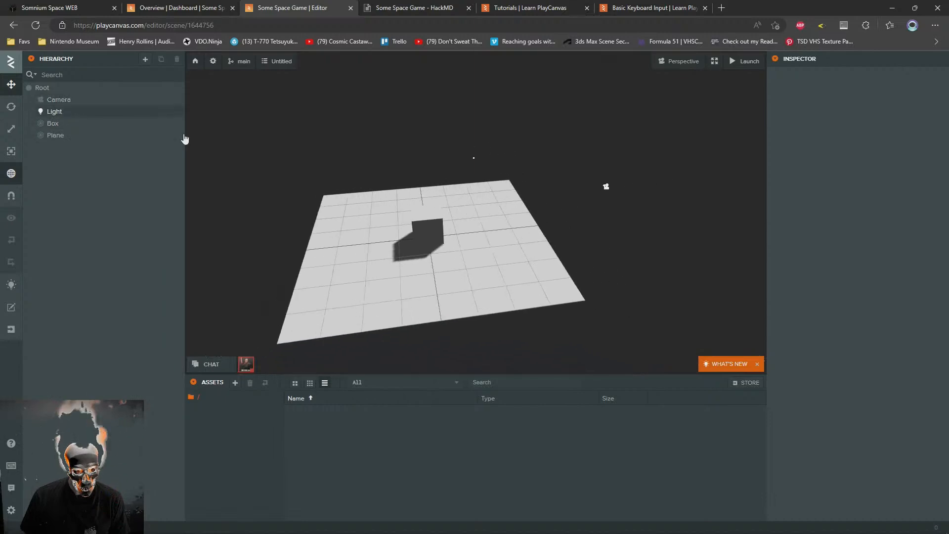
key(a)
drag(487, 273, 531, 269)
key(w)
right_click(39, 86)
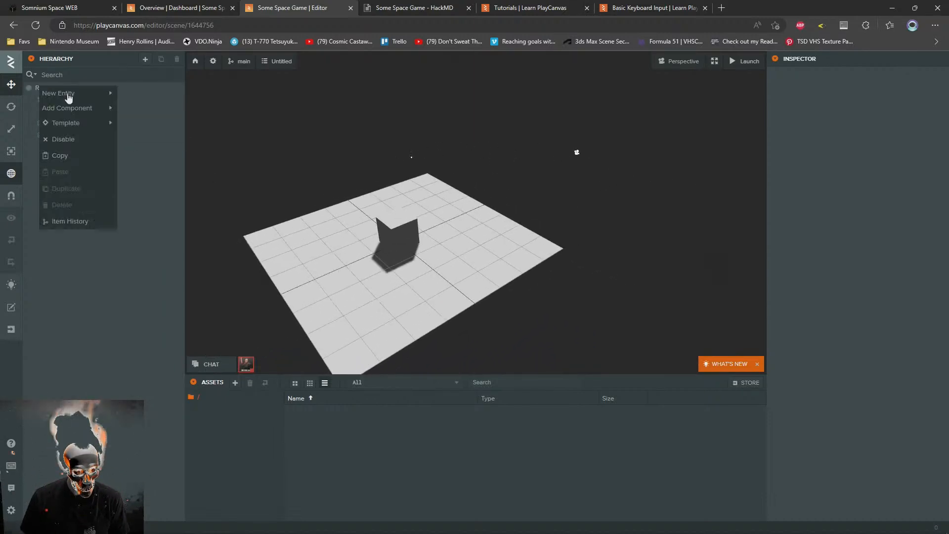
mouse_move(69, 93)
click(149, 98)
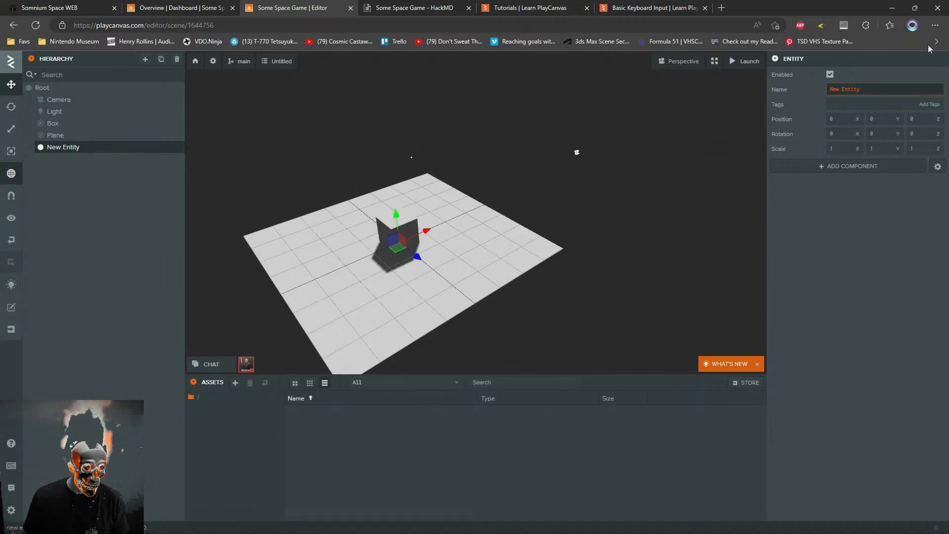
drag(892, 87, 809, 88)
text(player)
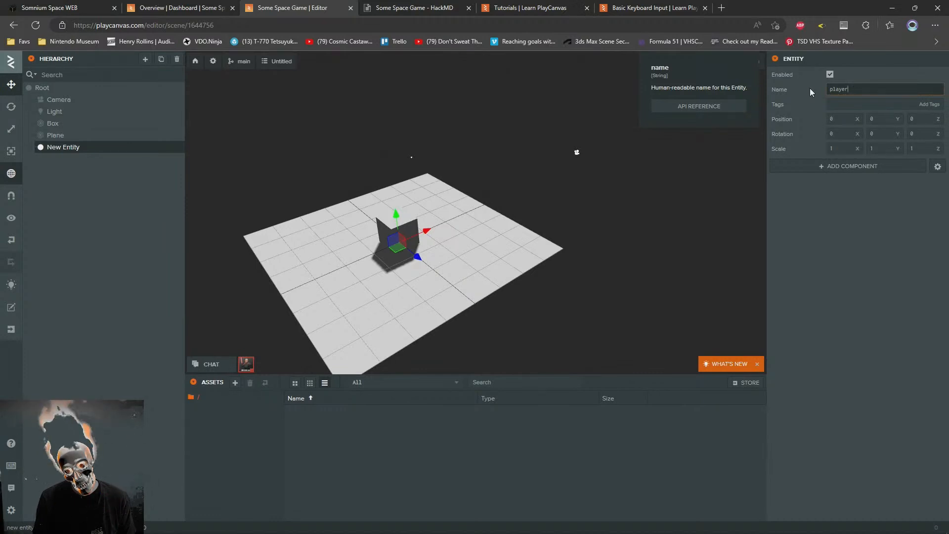
key(Return)
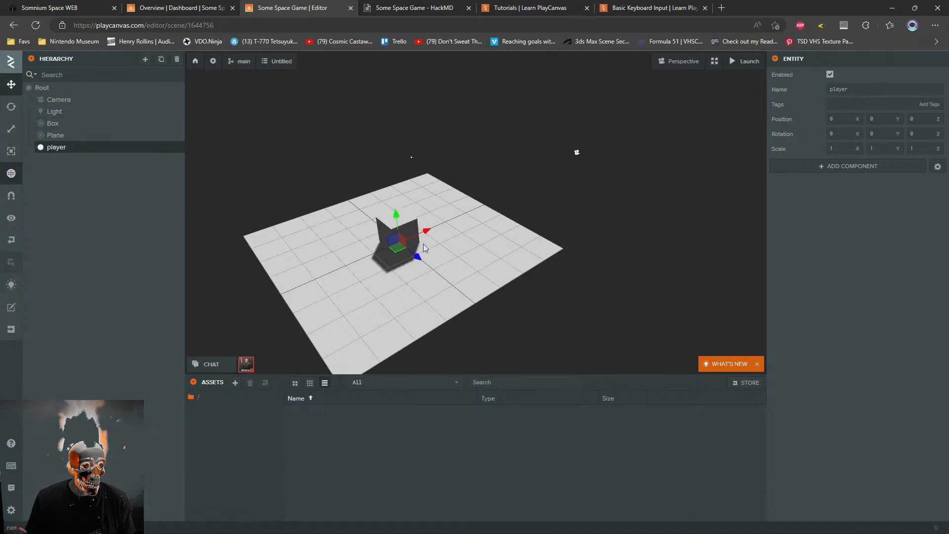
Delete the default Box and Plane from the scene
click(376, 222)
click(384, 227)
scroll(438, 232, up, 3)
key(Delete)
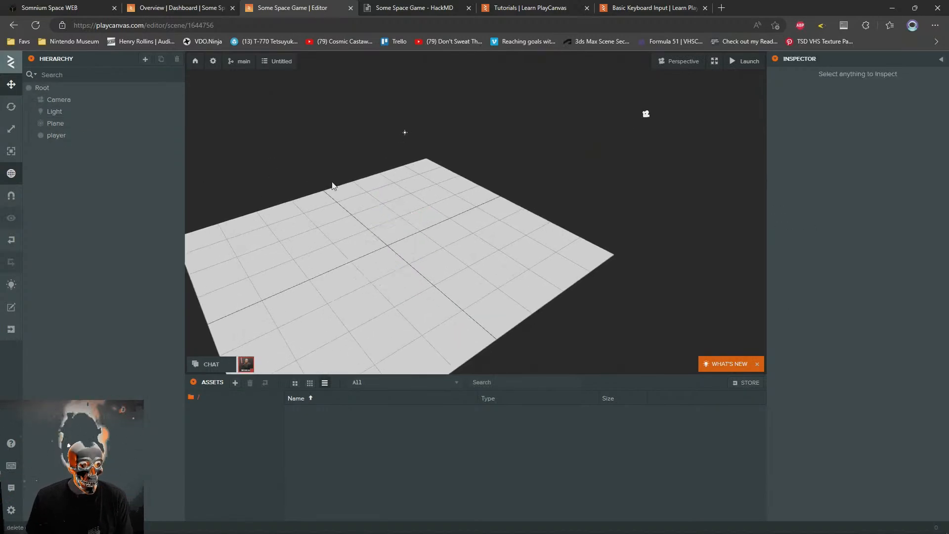
click(552, 254)
key(Delete)
Add a new empty child entity to the player entity and name it "Ship"
drag(548, 236, 504, 200)
click(61, 126)
right_click(61, 127)
mouse_move(97, 132)
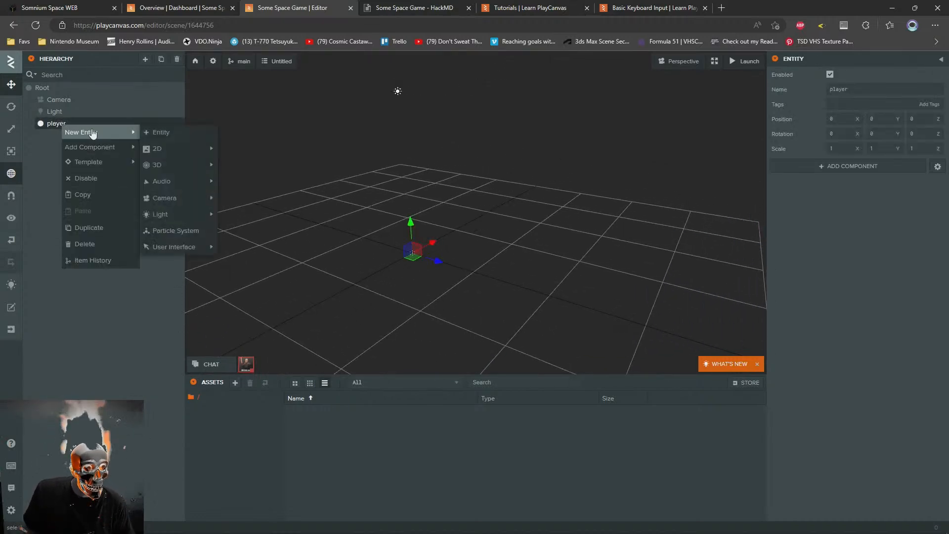
click(161, 133)
drag(880, 93, 762, 72)
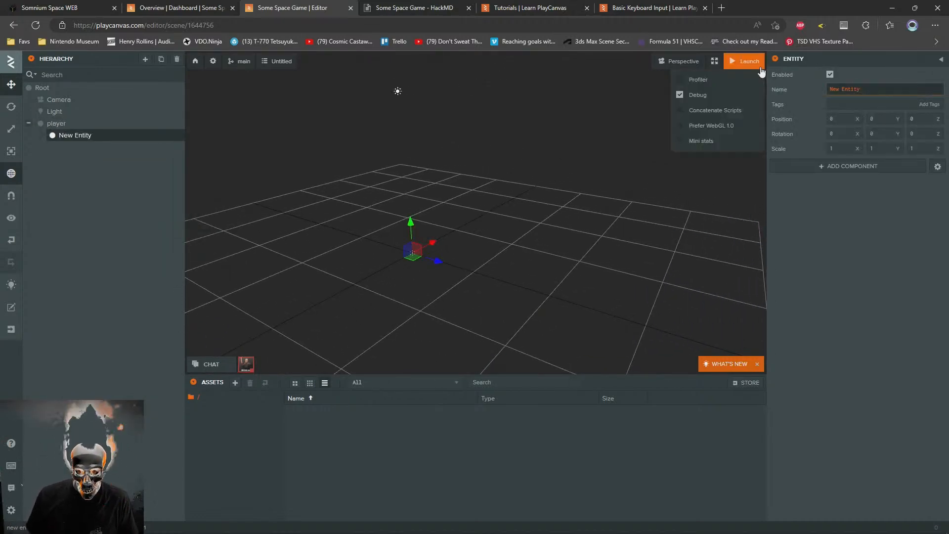
text(Ship)
key(Return)
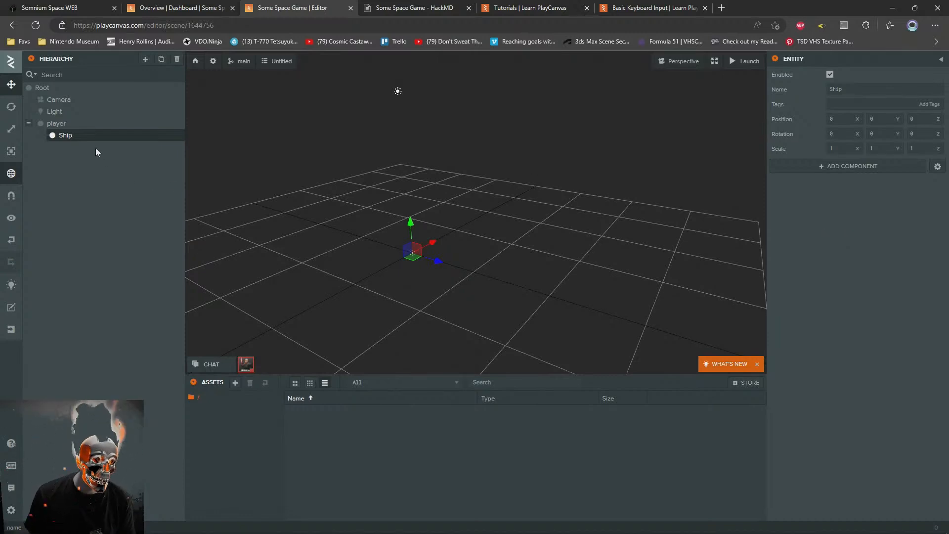
Rename the Ship entity in lowercase as "ship"
double_click(854, 89)
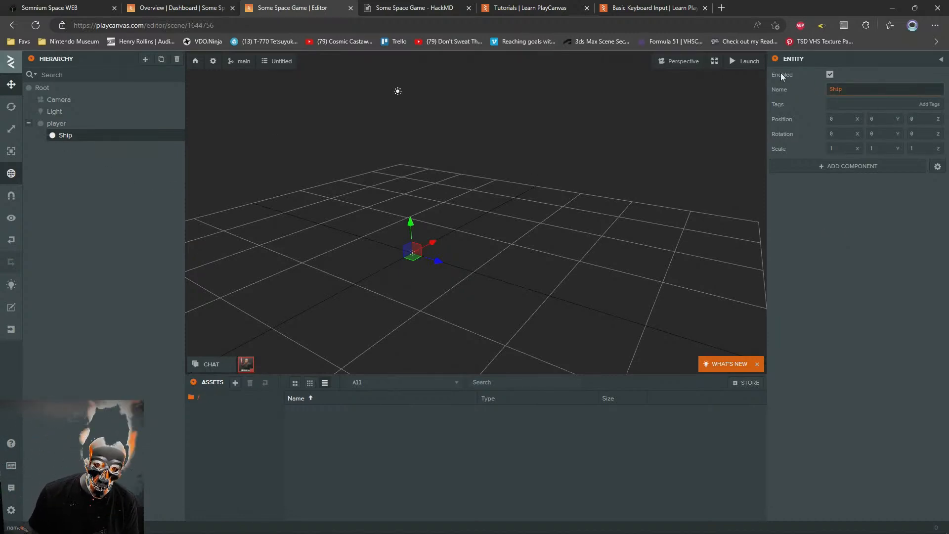
text(s)
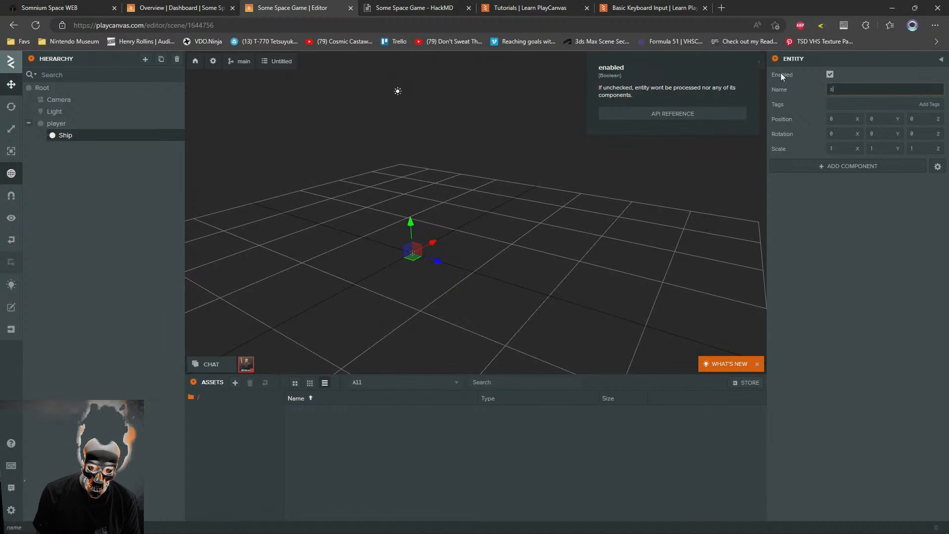
text(hip)
key(Return)
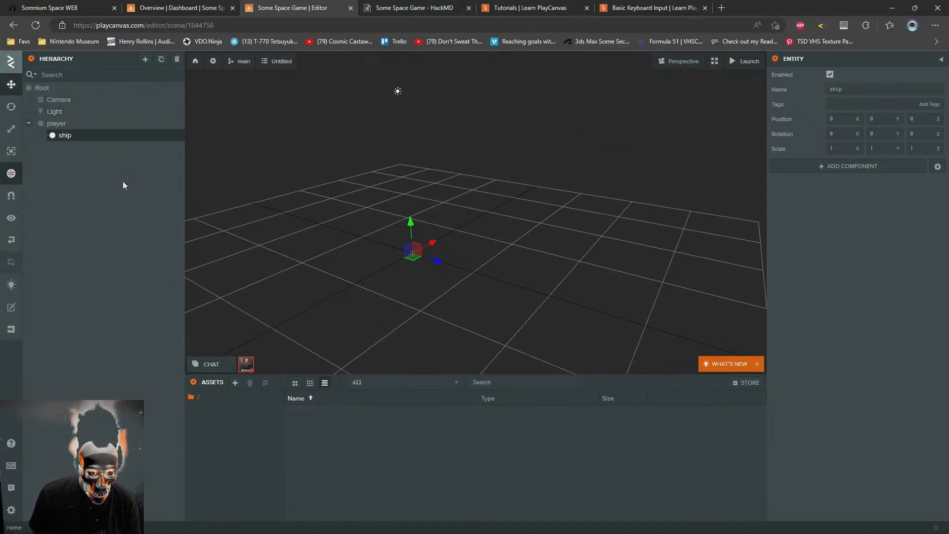
Add a new empty child entity to the ship entity and name it "model"
right_click(64, 139)
mouse_move(85, 144)
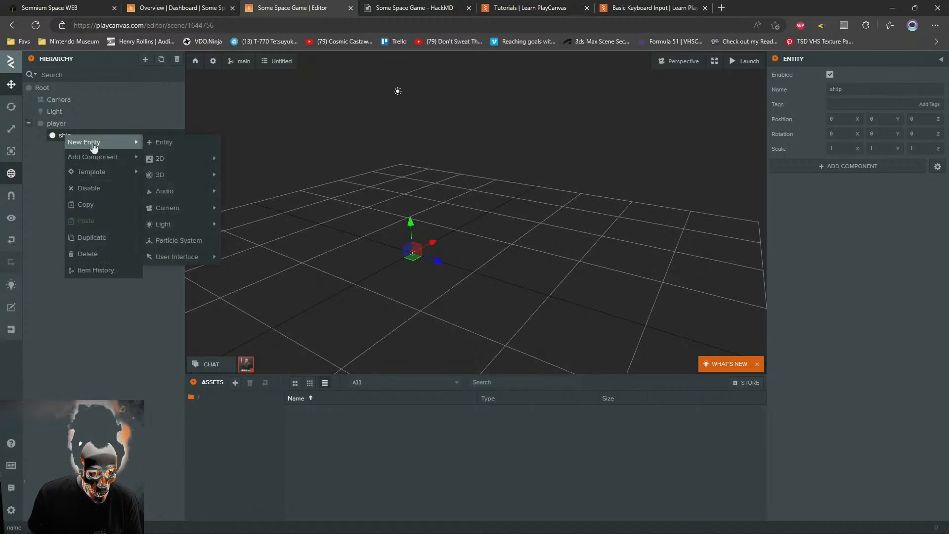
click(173, 144)
click(865, 90)
text(model)
key(Return)
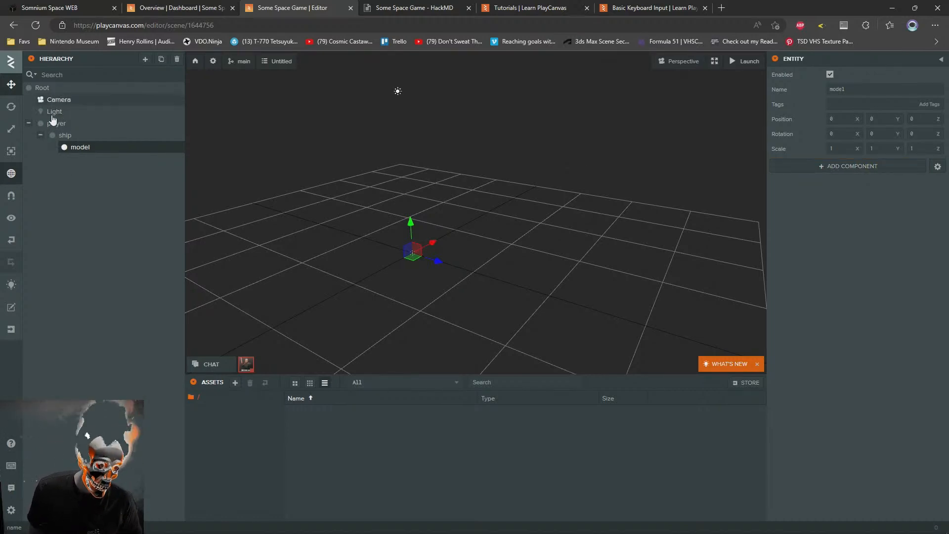
Try a Render component of type Cone on the model entity, and delete that component
click(837, 167)
mouse_move(867, 197)
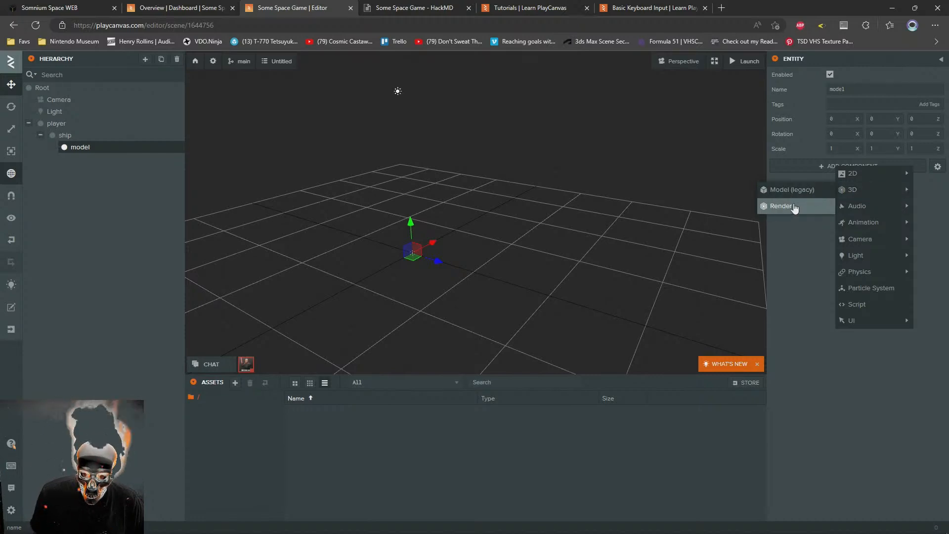
click(791, 205)
click(844, 203)
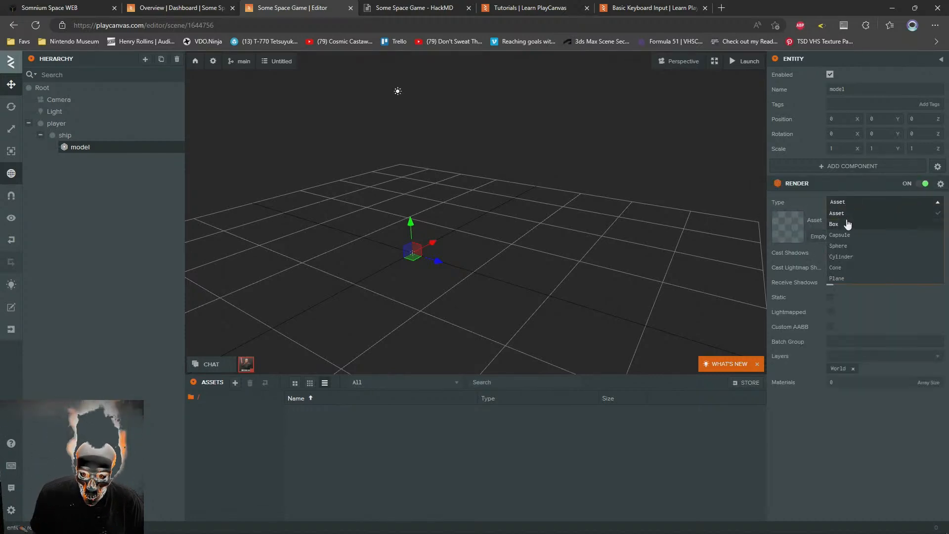
click(849, 270)
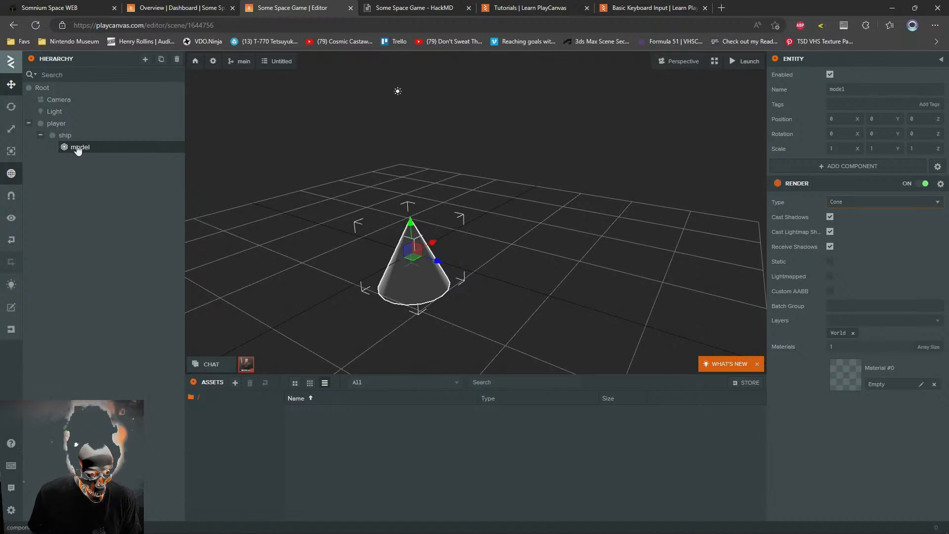
click(941, 184)
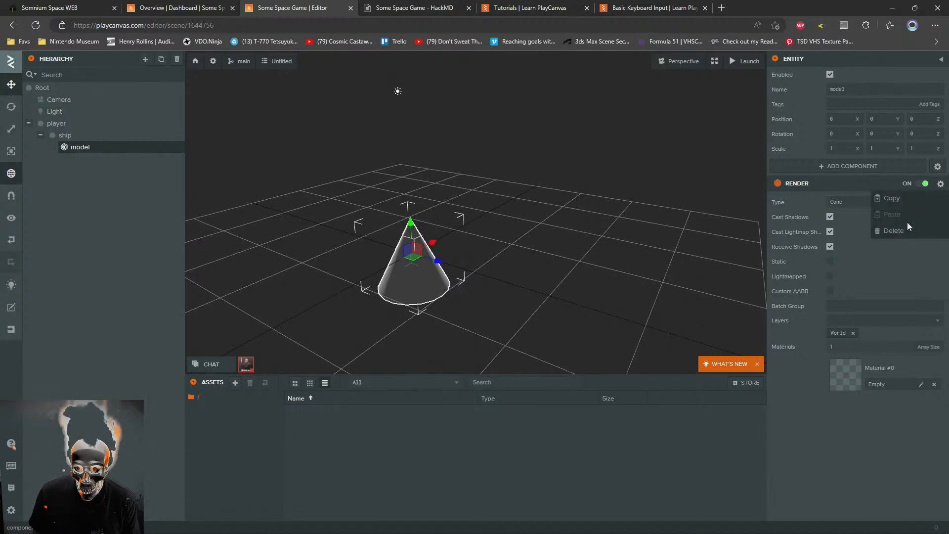
click(908, 230)
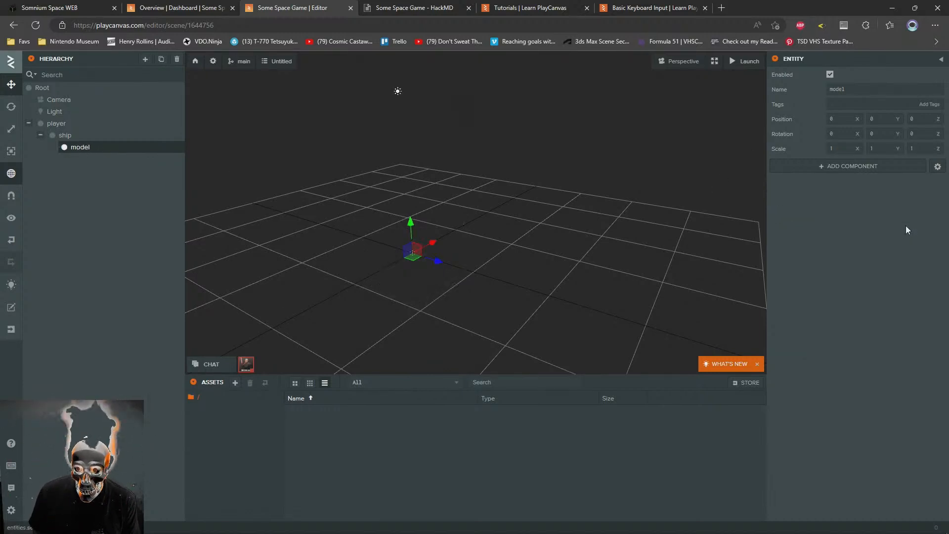
Add a new empty child entity to the model entity and name it "_devHelper"
right_click(77, 153)
mouse_move(96, 154)
click(180, 156)
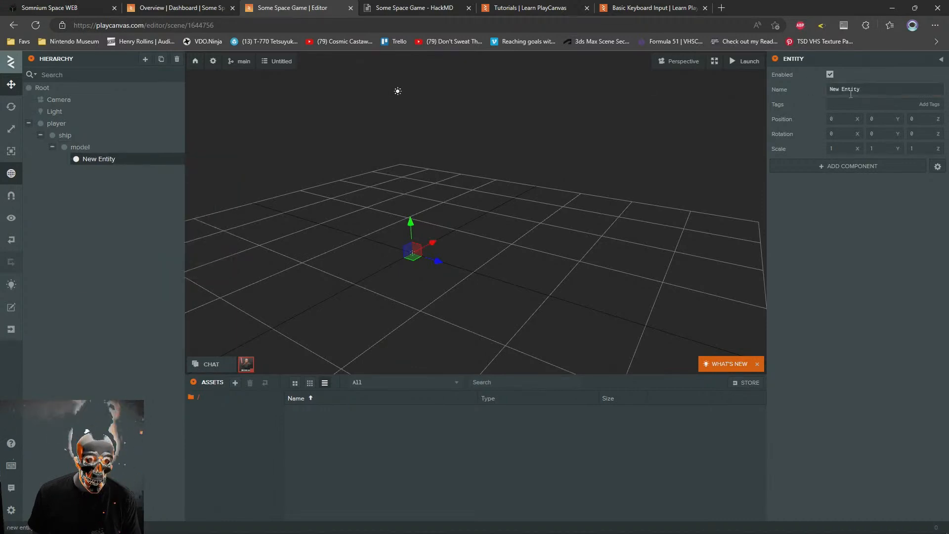
click(687, 68)
key(BackSpace)
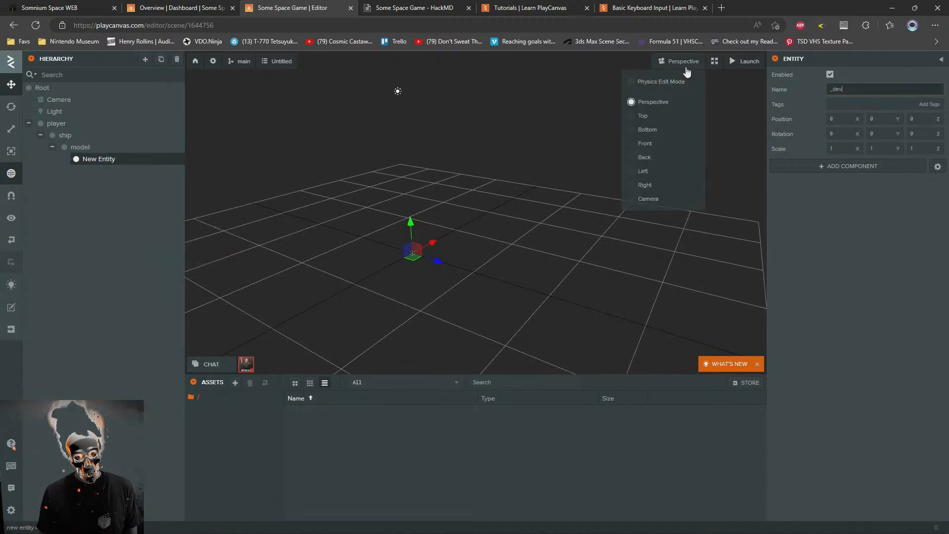
text(_devHelper)
key(Return)
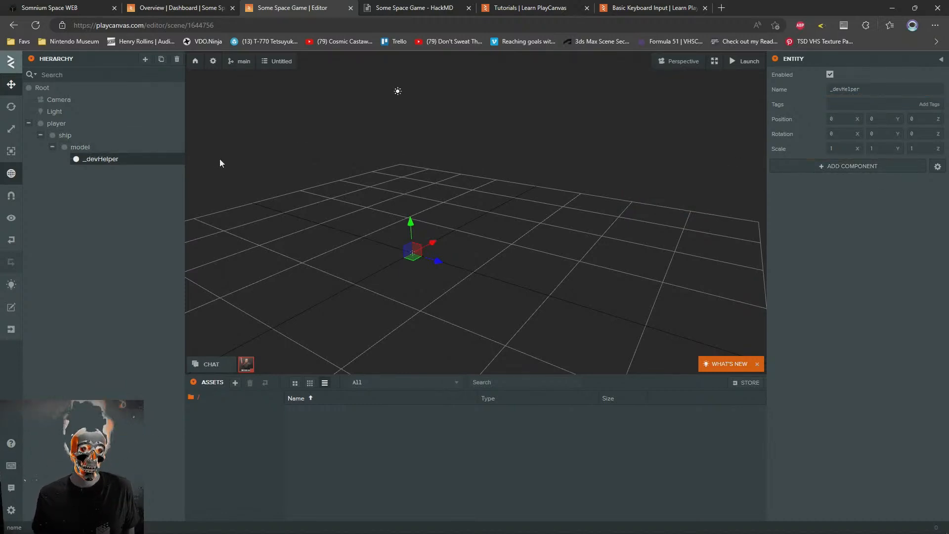
Add a Render component to the _devHelper entity and set its type to Capsule
click(868, 168)
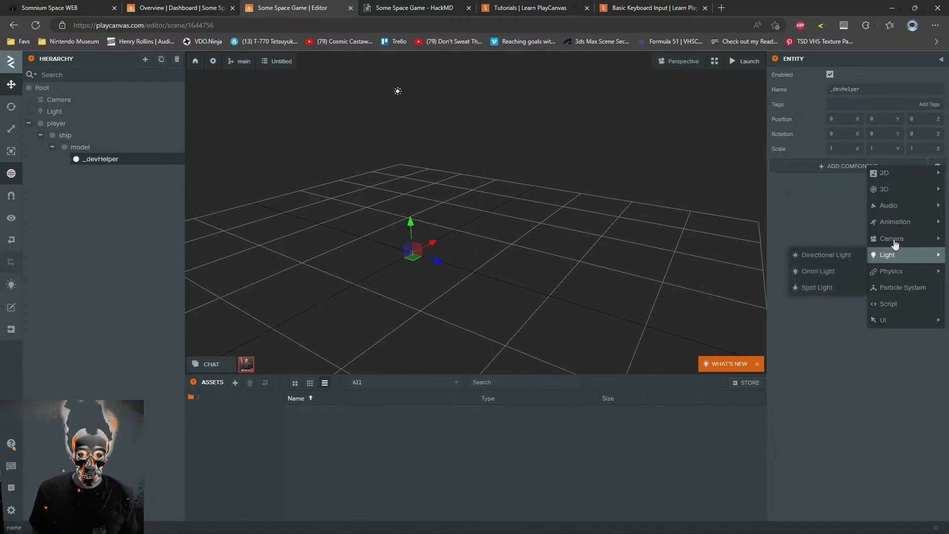
mouse_move(893, 194)
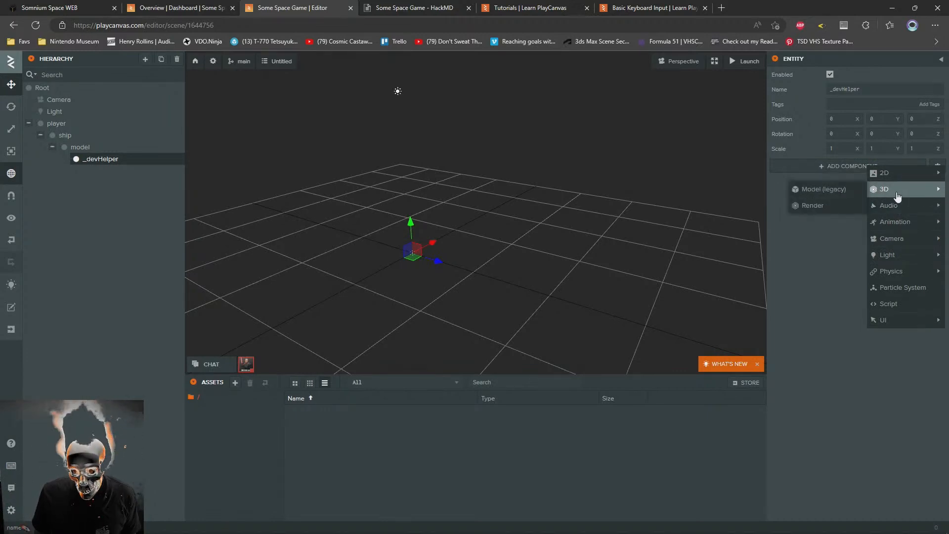
click(861, 206)
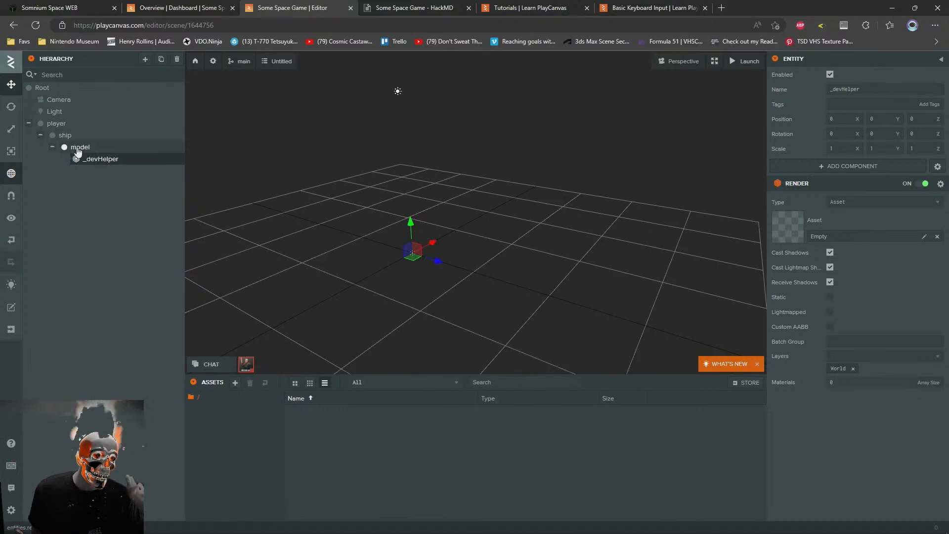
click(905, 203)
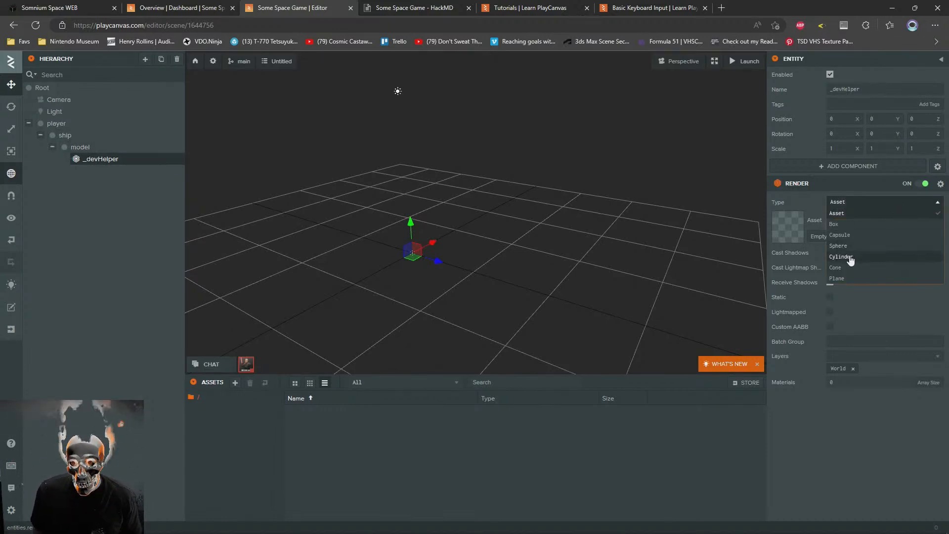
click(840, 235)
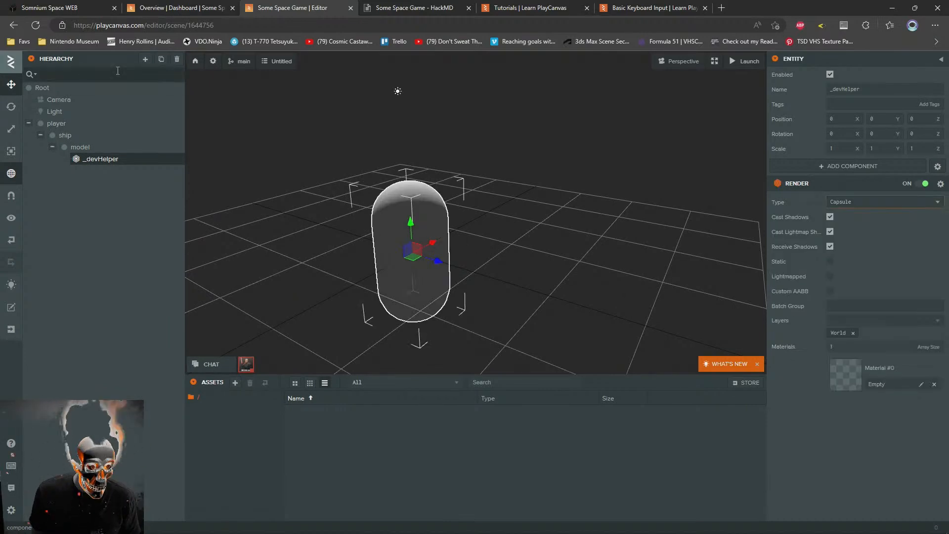
Reload the editor page, reselect the capsule in the scene and activate the Rotate tool
click(35, 24)
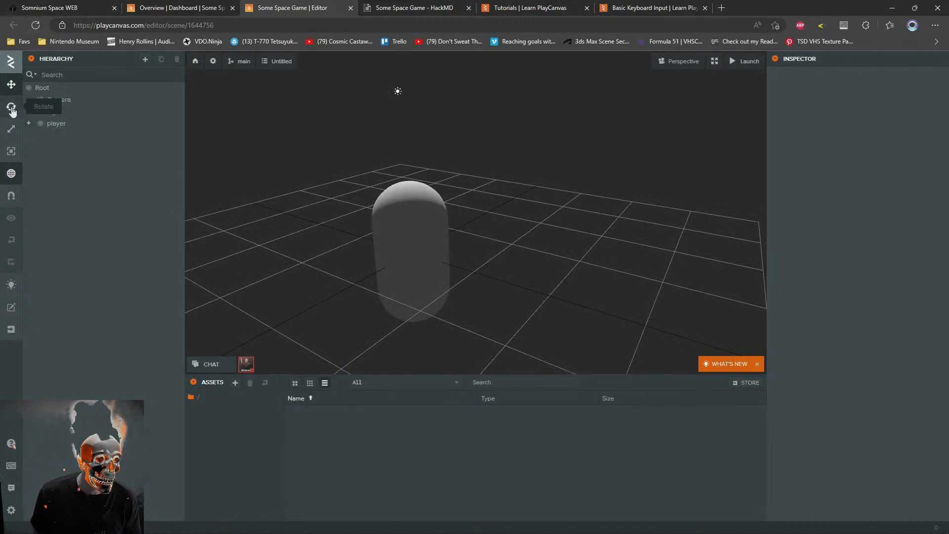
click(371, 220)
click(11, 106)
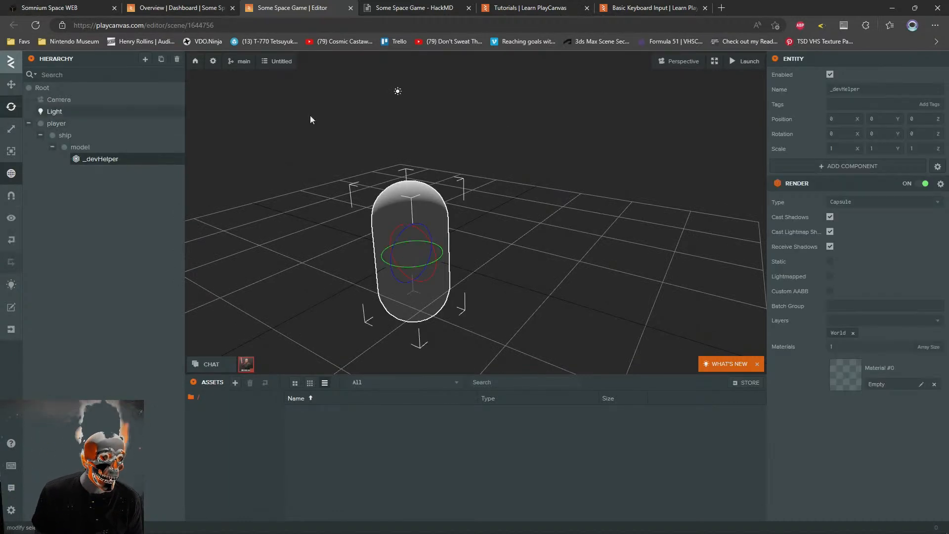
Try rotating the _devHelper capsule freehand about its X axis, and undo each attempt
scroll(543, 177, up, 3)
right_drag(544, 177, 592, 189)
key(a)
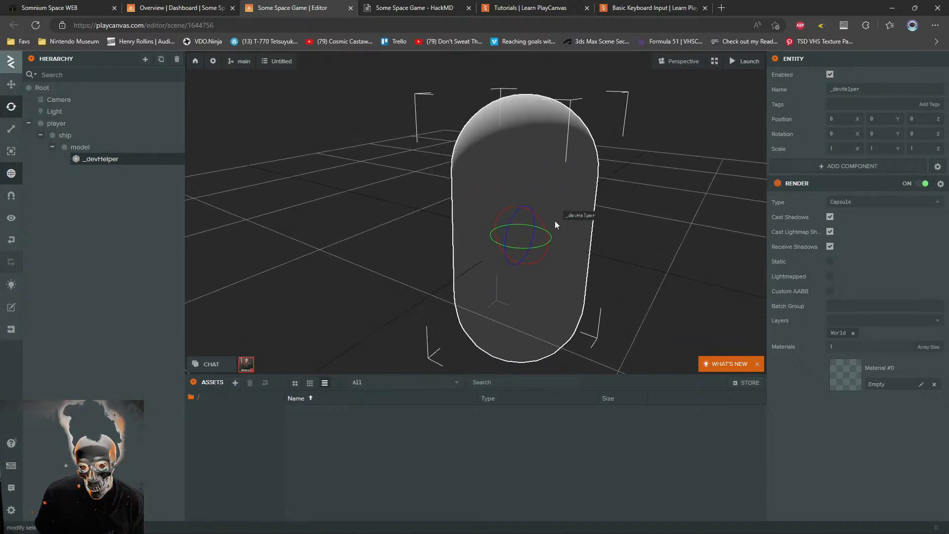
drag(540, 220, 516, 200)
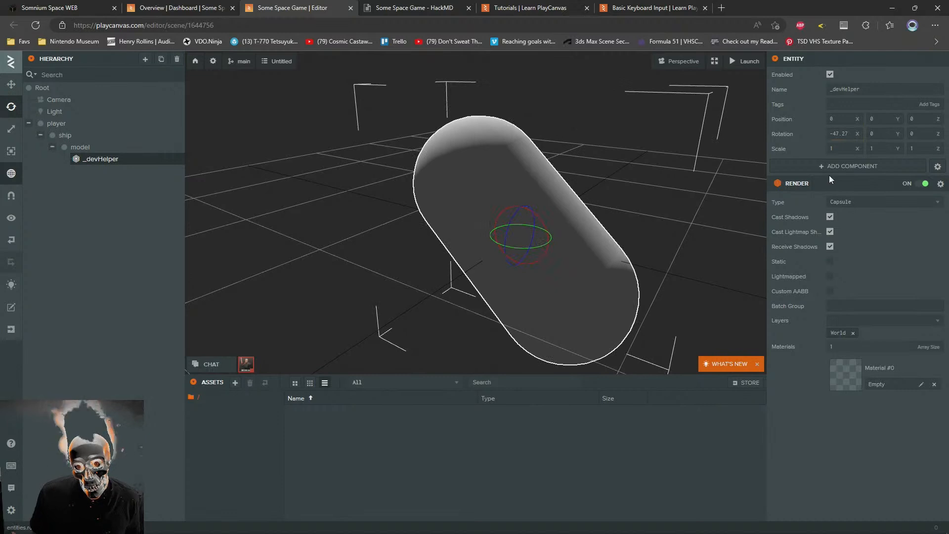
key(ctrl+z)
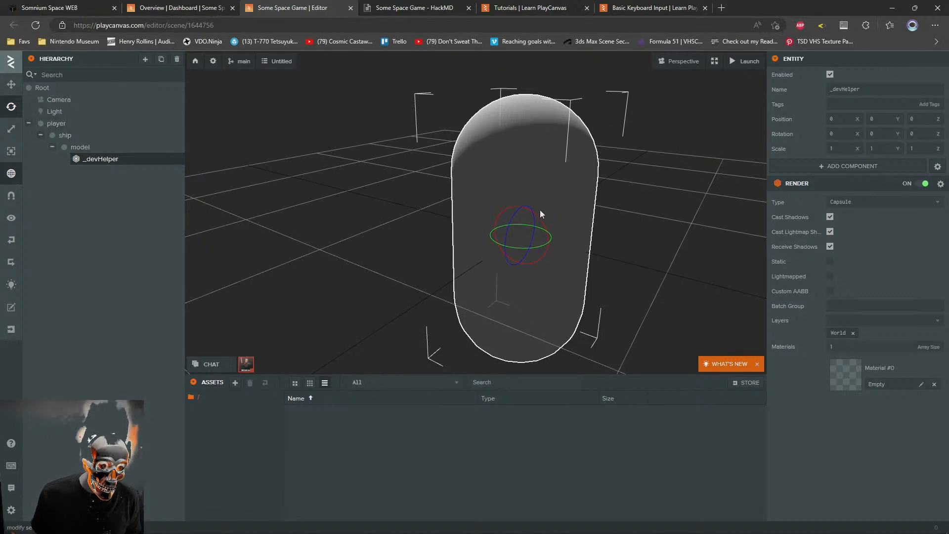
drag(540, 218, 503, 208)
key(ctrl+z)
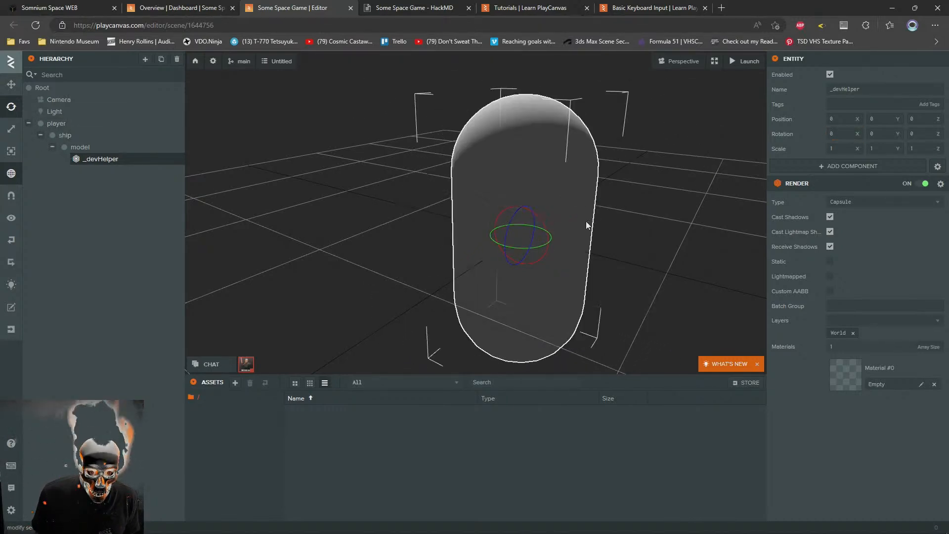
Rotate the _devHelper capsule to -90 degrees about X so it lies flat, and frame it in the view
drag(541, 221, 498, 212)
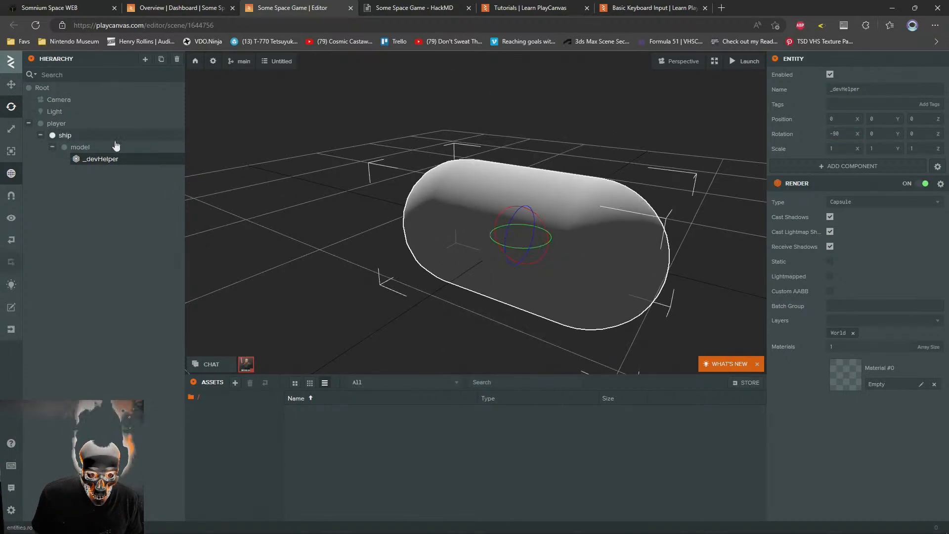
key(w)
key(q)
scroll(571, 209, down, 5)
drag(571, 208, 532, 140)
scroll(579, 245, up, 4)
click(438, 238)
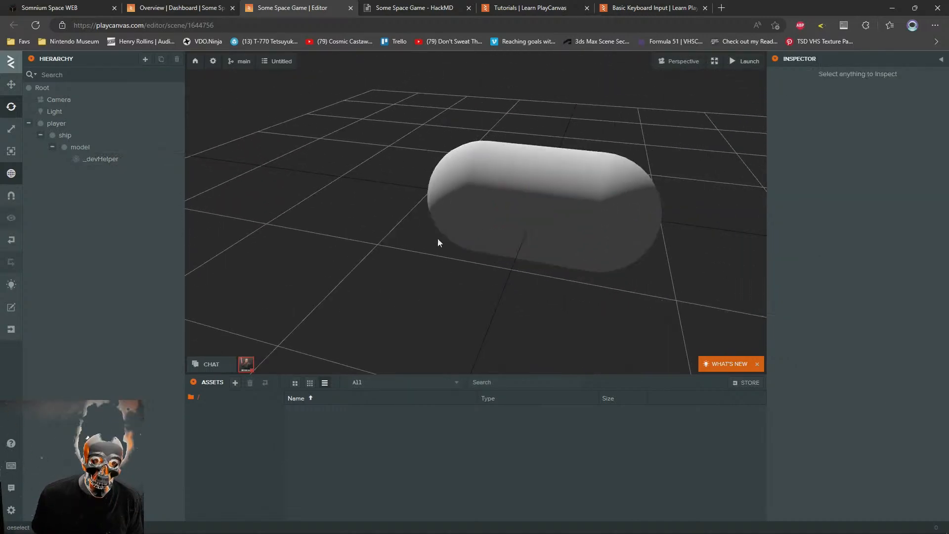
click(566, 163)
key(f)
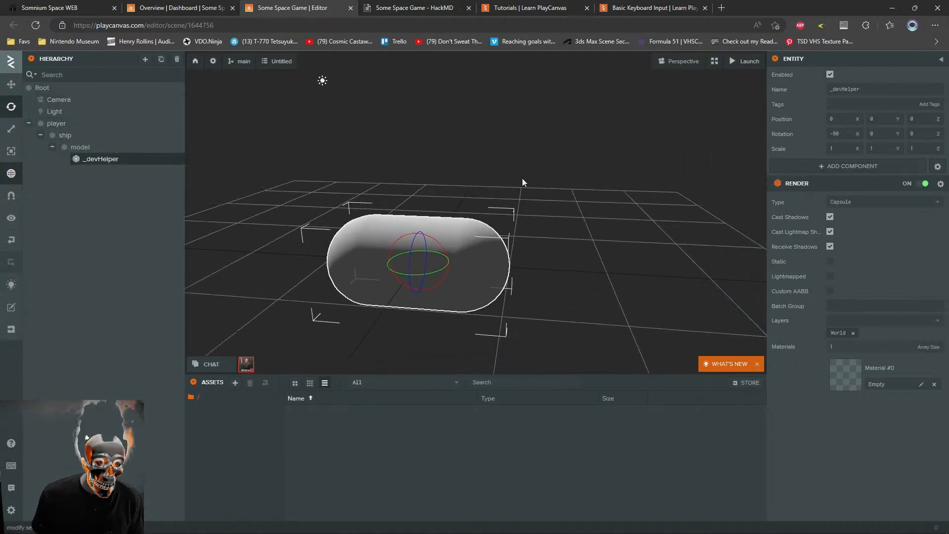
click(157, 150)
right_drag(529, 194, 520, 193)
right_drag(339, 161, 338, 153)
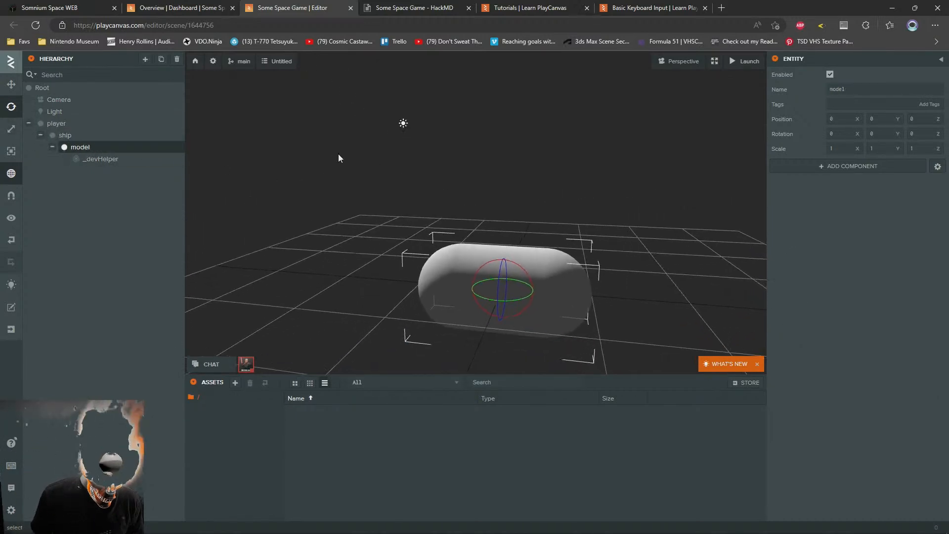
click(84, 158)
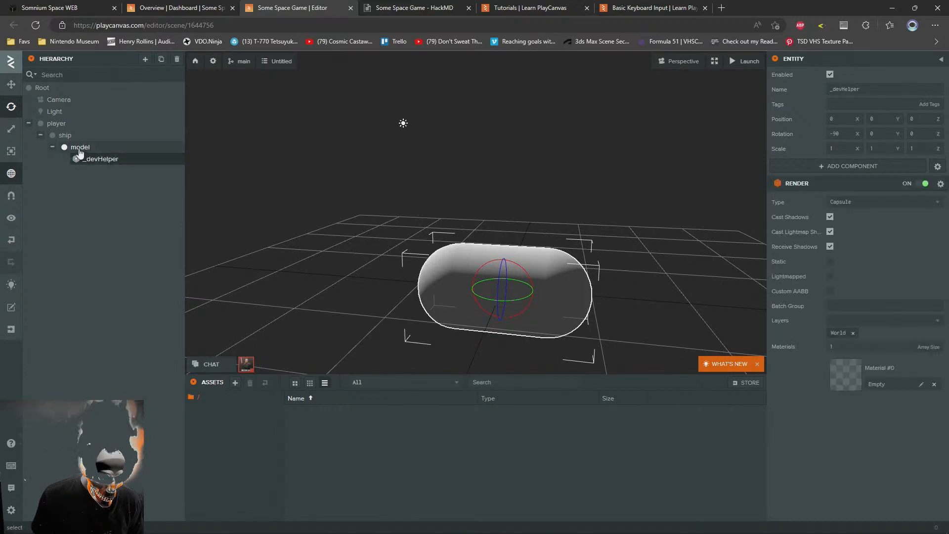
click(80, 151)
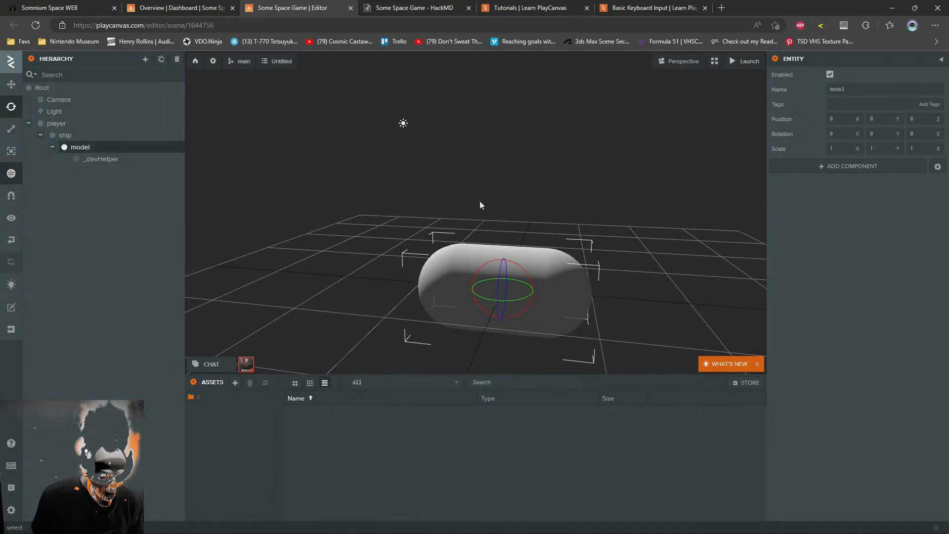
click(872, 167)
mouse_move(892, 208)
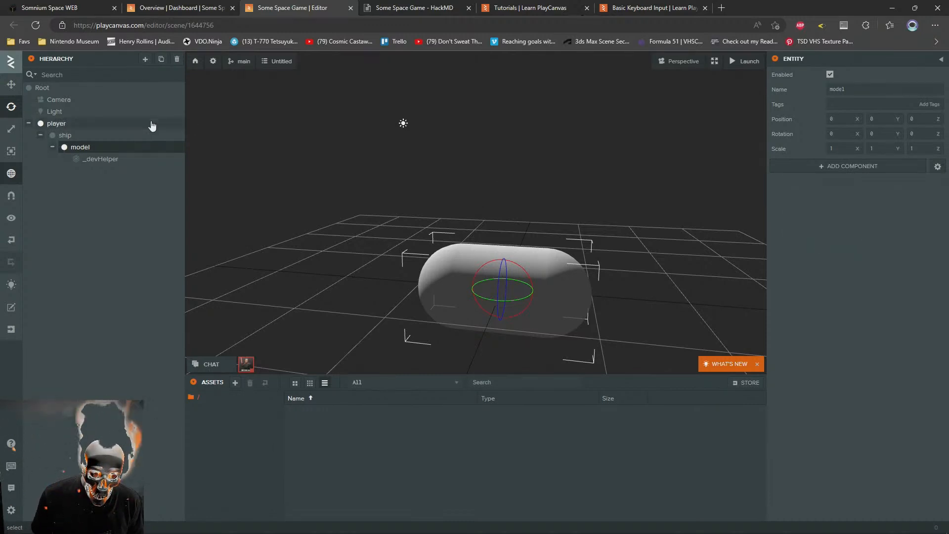
Add a second empty child entity to the model entity and name it "ugc"
right_click(80, 150)
mouse_move(91, 153)
click(166, 153)
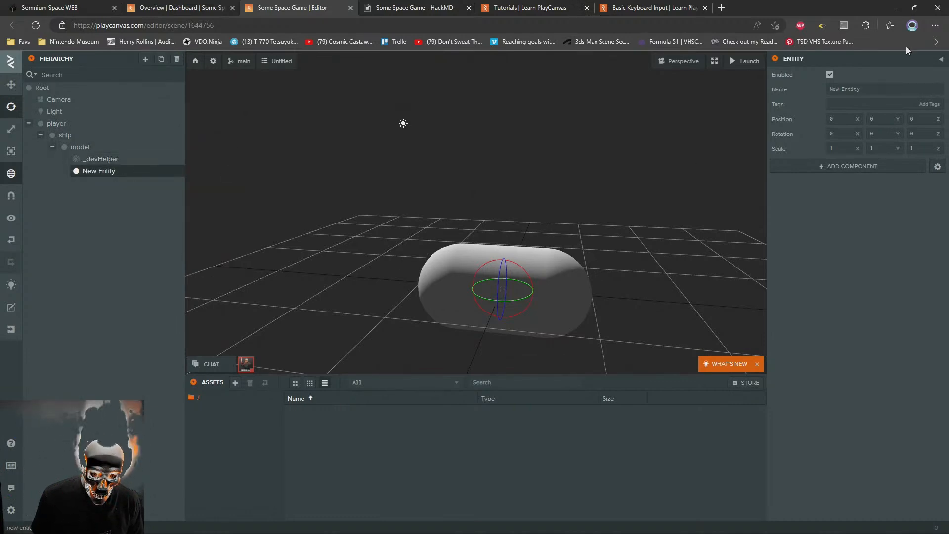
click(881, 85)
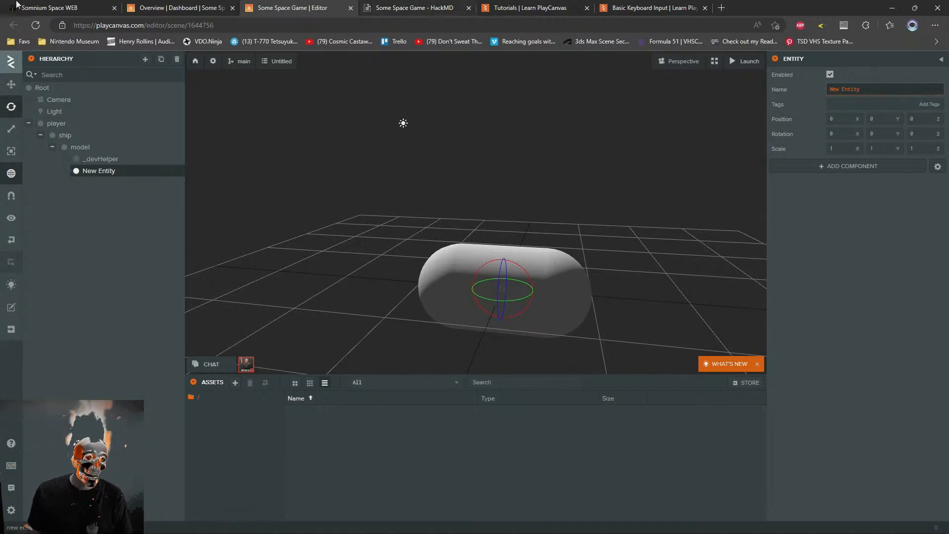
mouse_move(370, 4)
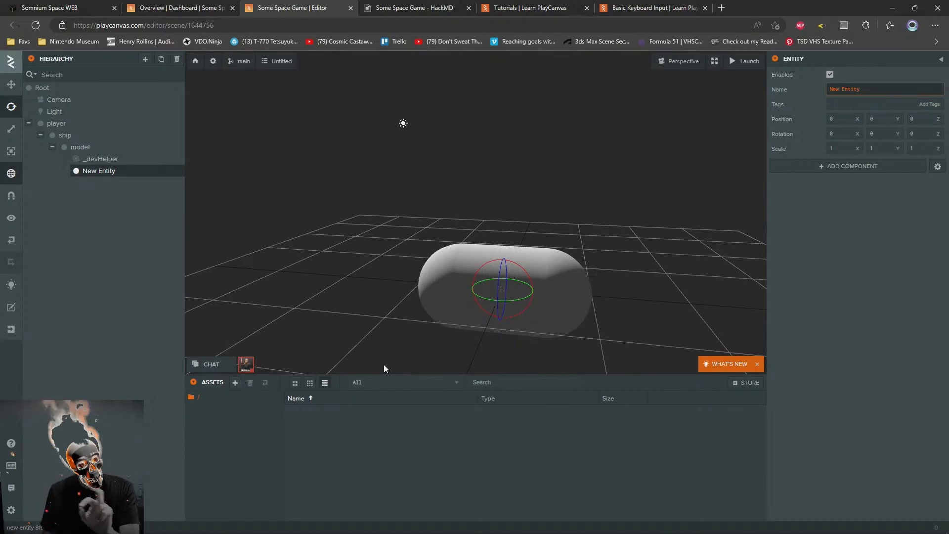
drag(877, 89, 779, 88)
text(ugc)
key(Return)
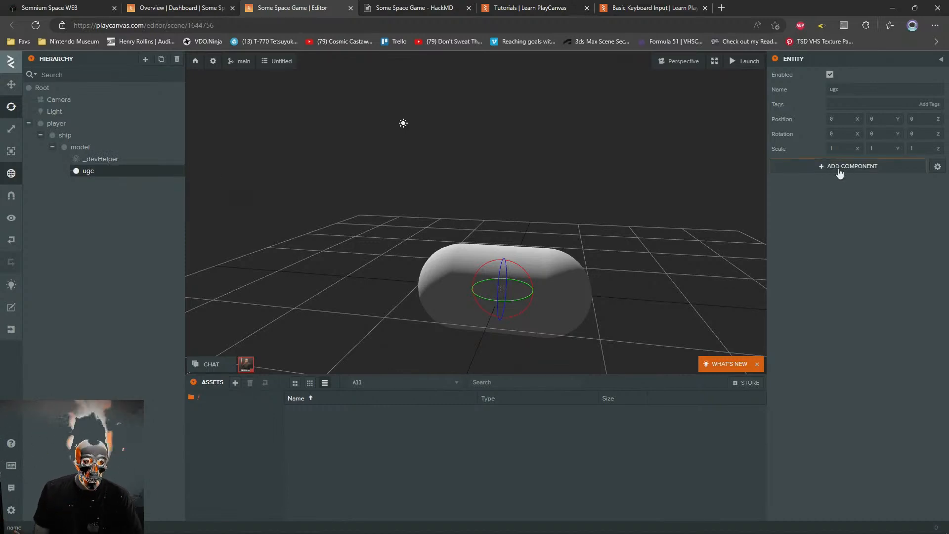
Delete the _devHelper capsule from the model entity, and undo the deletion
click(94, 159)
key(Delete)
click(89, 160)
key(ctrl+z)
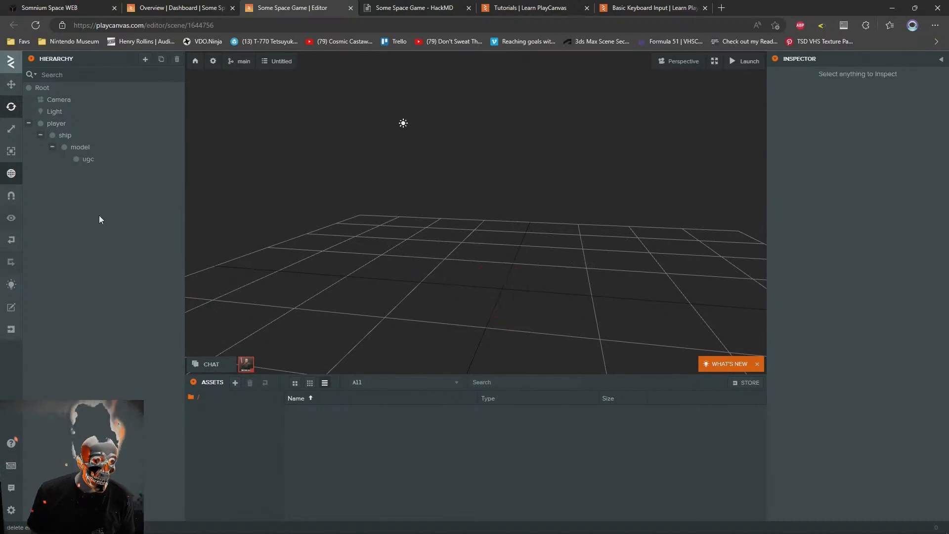
key(ctrl+z)
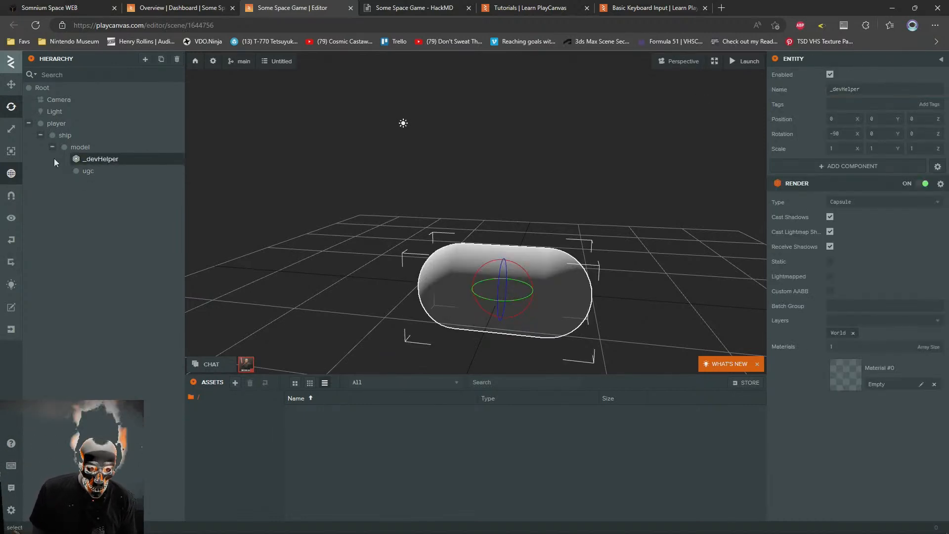
Nest the _devHelper capsule under the ugc entity, and move it back directly under model
drag(99, 163, 89, 171)
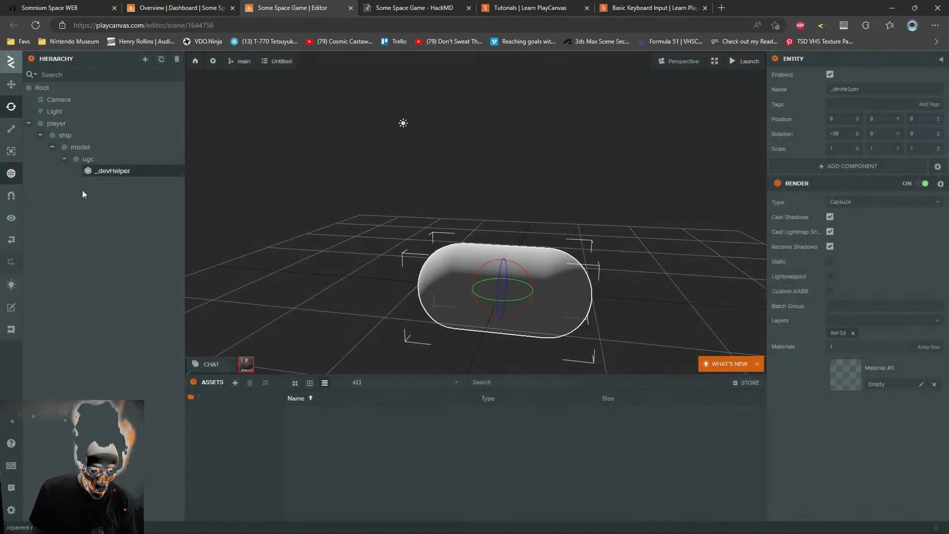
click(84, 159)
click(64, 158)
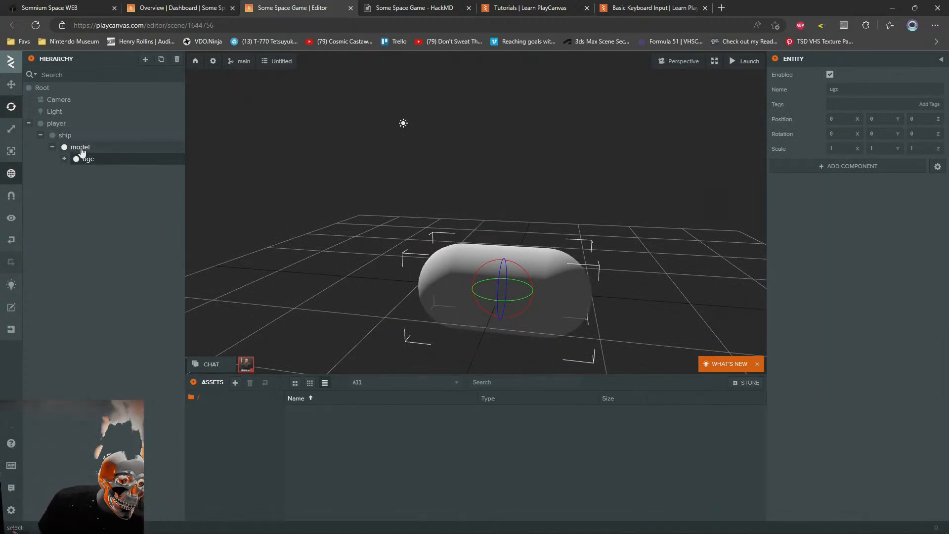
click(64, 160)
click(64, 159)
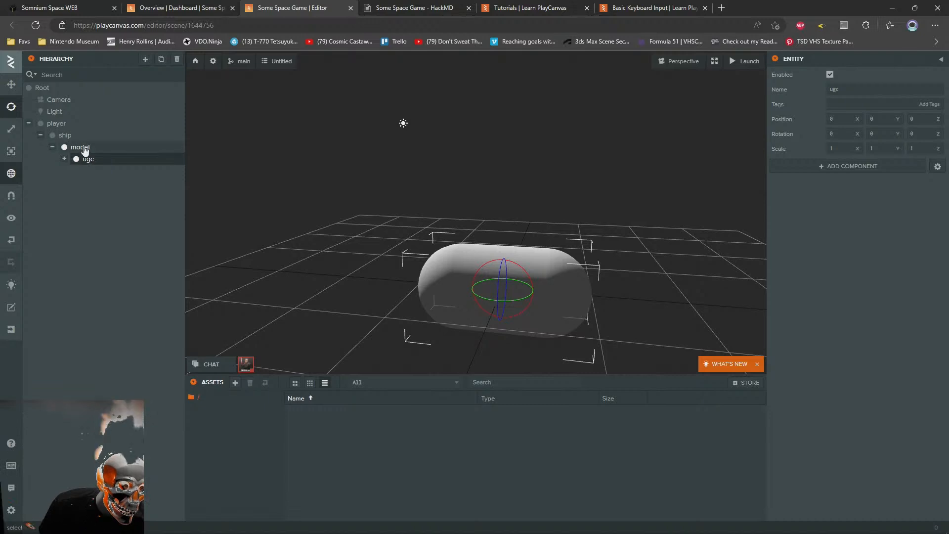
click(84, 148)
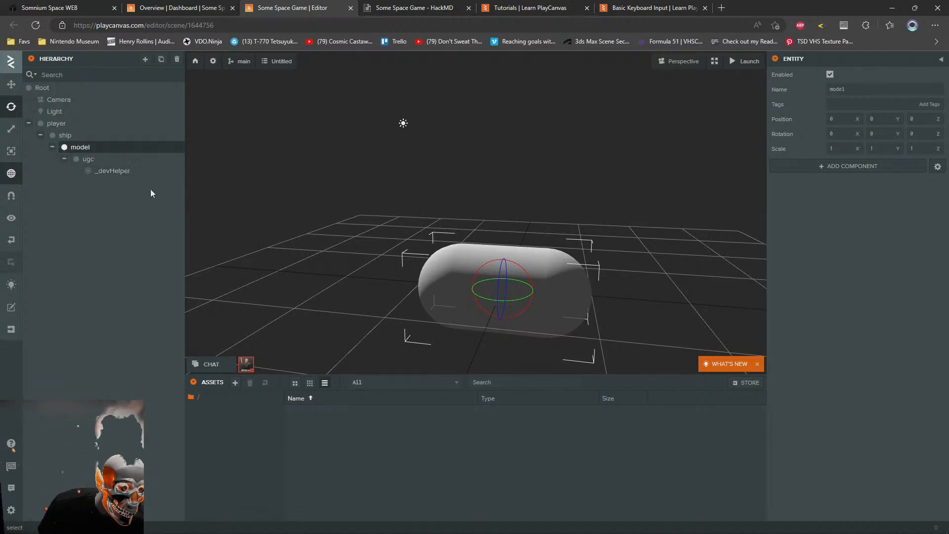
drag(95, 168, 81, 148)
click(88, 159)
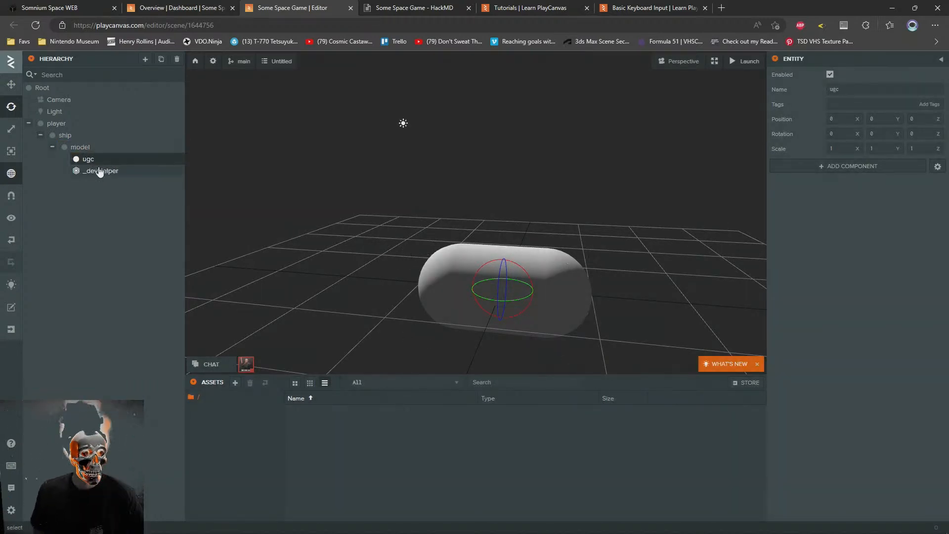
Remove the ugc and _devHelper entities from model and bring back only the _devHelper capsule as its child
ctrl+click(91, 171)
key(Delete)
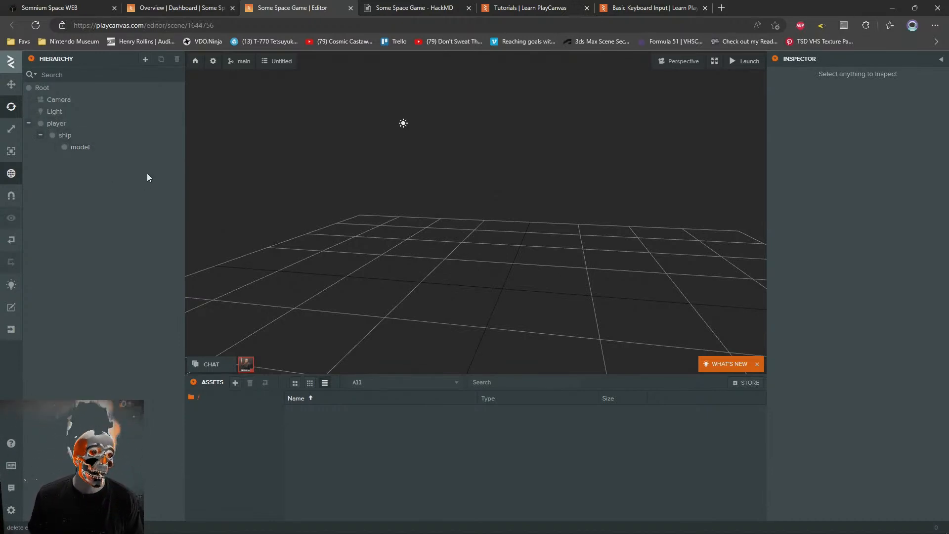
click(84, 149)
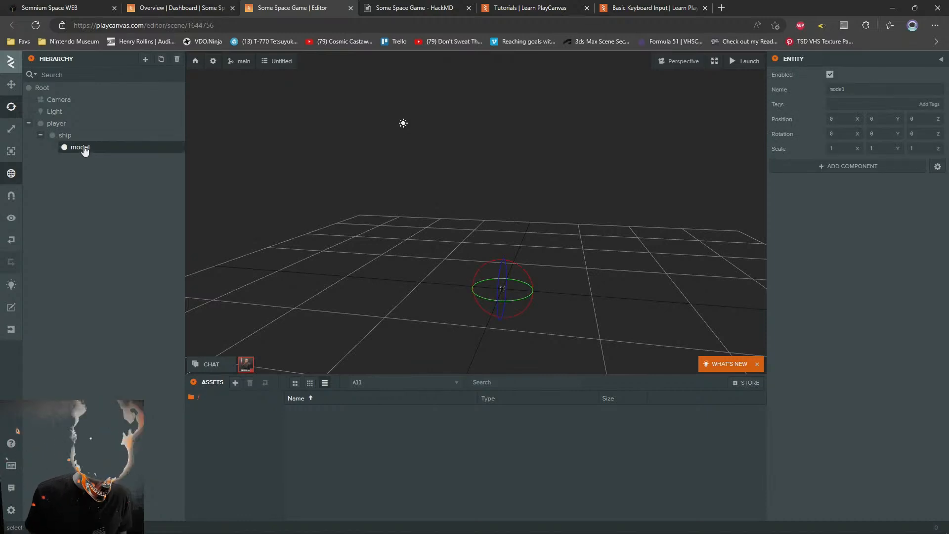
key(ctrl+v)
drag(89, 161, 82, 147)
key(ctrl+z)
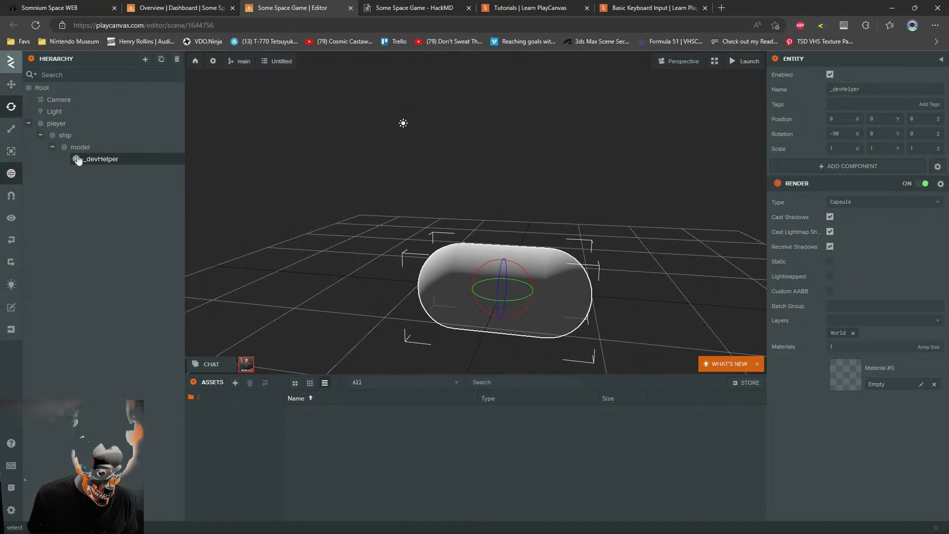
Collapse the model entity in the hierarchy, and undo a slight rotation of the _devHelper capsule
click(78, 148)
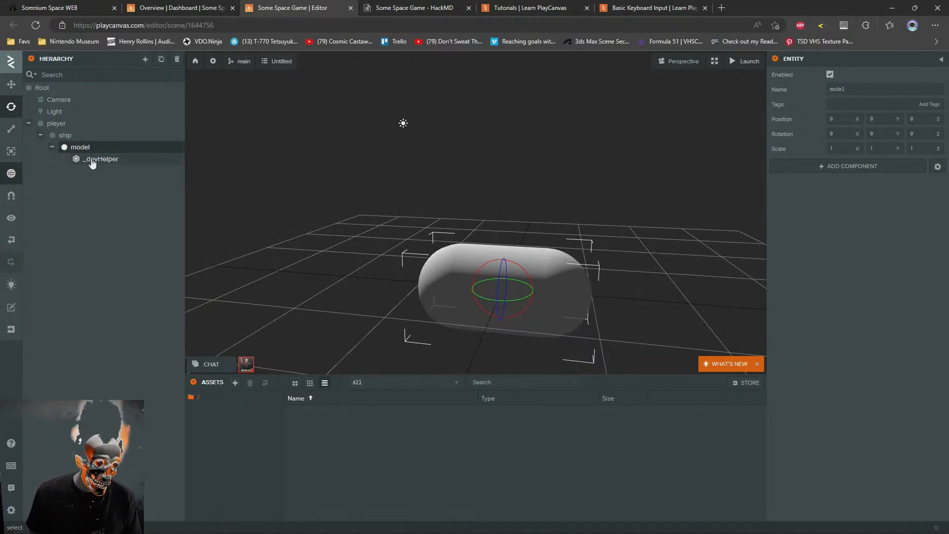
click(92, 160)
click(52, 146)
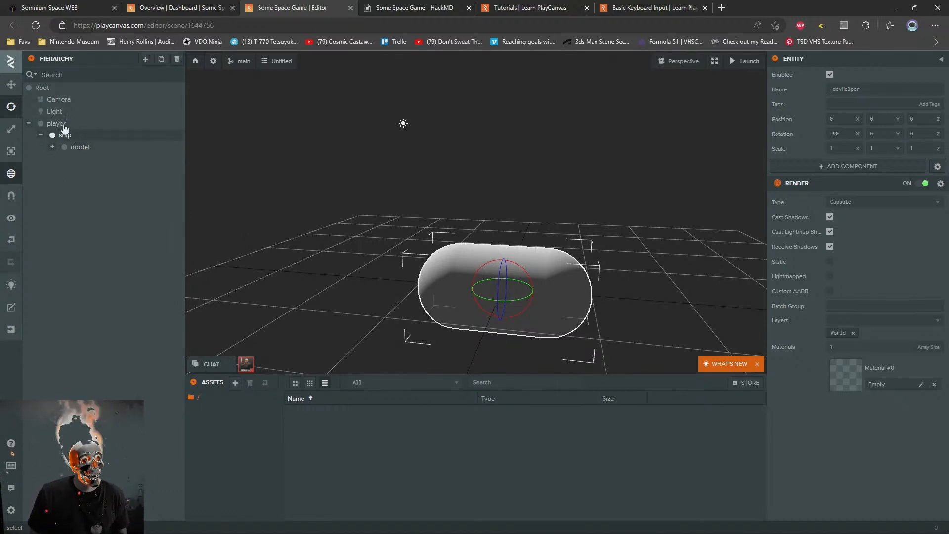
drag(495, 261, 494, 261)
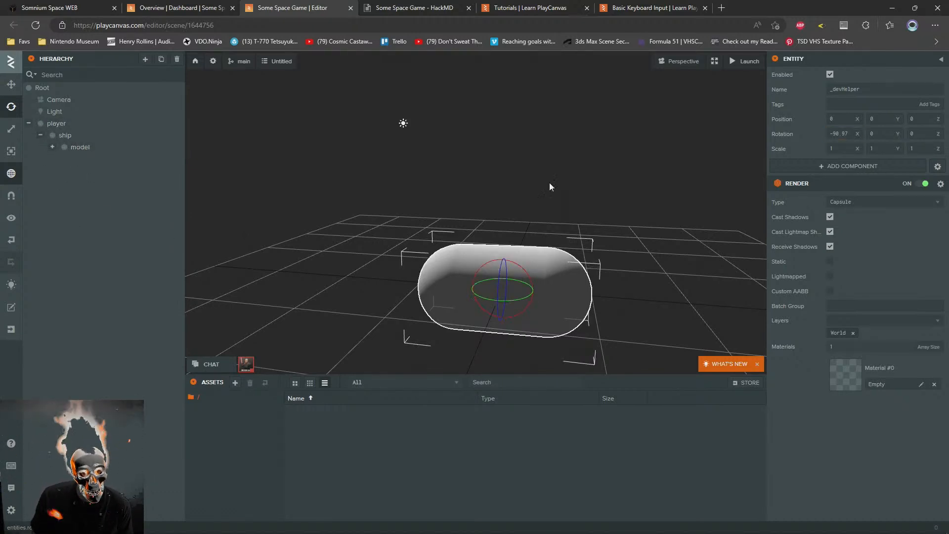
key(ctrl+z)
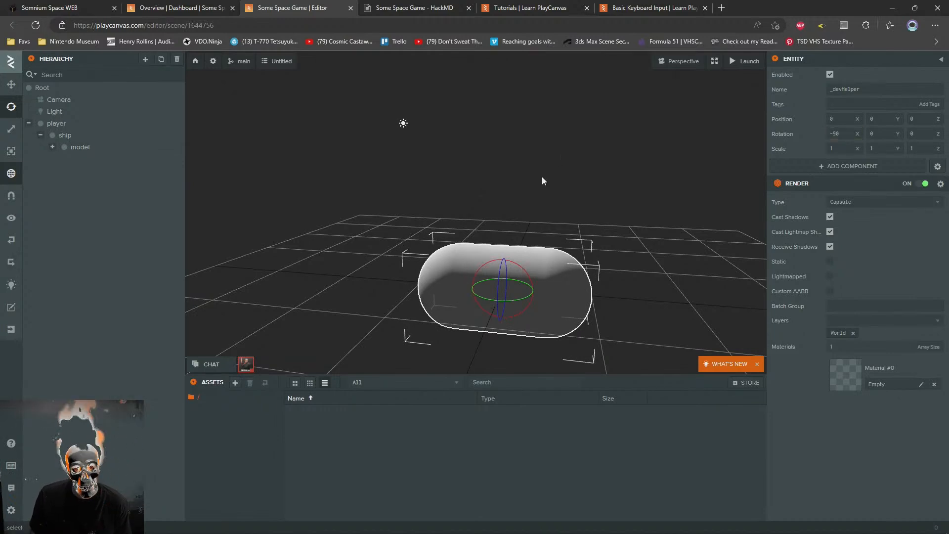
Launch the scene to check how the camera frames the capsule, and return to the editor
drag(466, 181, 396, 173)
scroll(477, 223, down, 5)
click(741, 61)
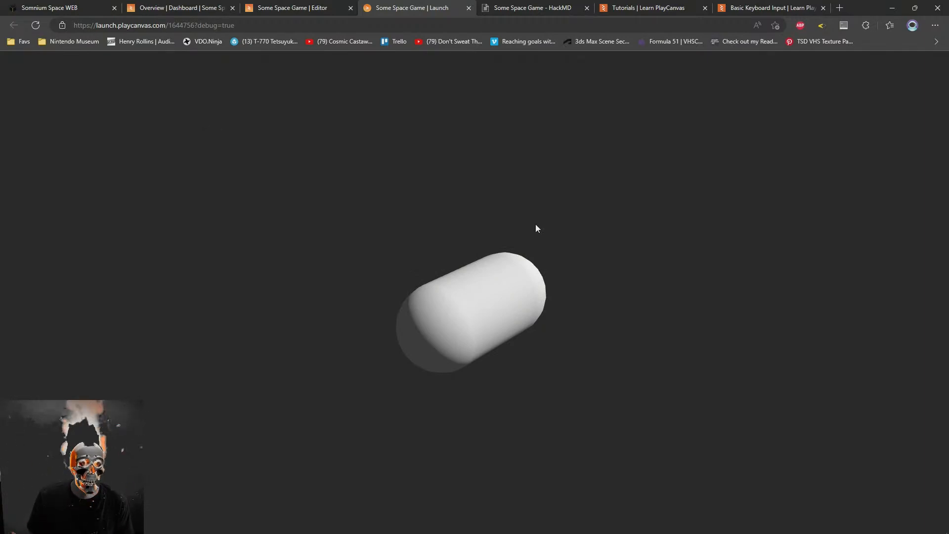
click(292, 8)
Try moving the player entity with the Translate tool, and undo the move
drag(427, 226, 203, 136)
click(56, 123)
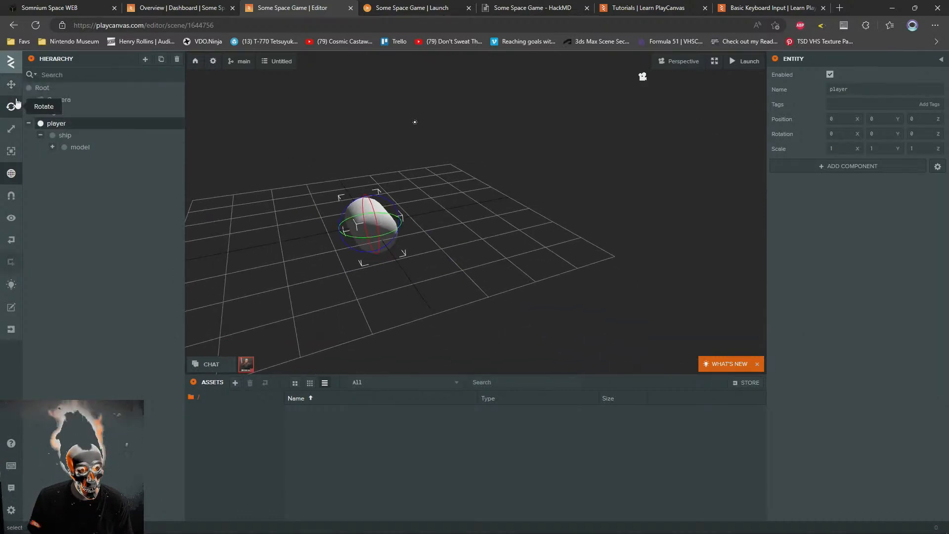
click(11, 84)
drag(466, 217, 588, 235)
drag(355, 283, 237, 297)
key(ctrl+z)
drag(493, 264, 440, 225)
Set the Camera's rotation to 0 on all axes and its X and Z position to 0
click(58, 100)
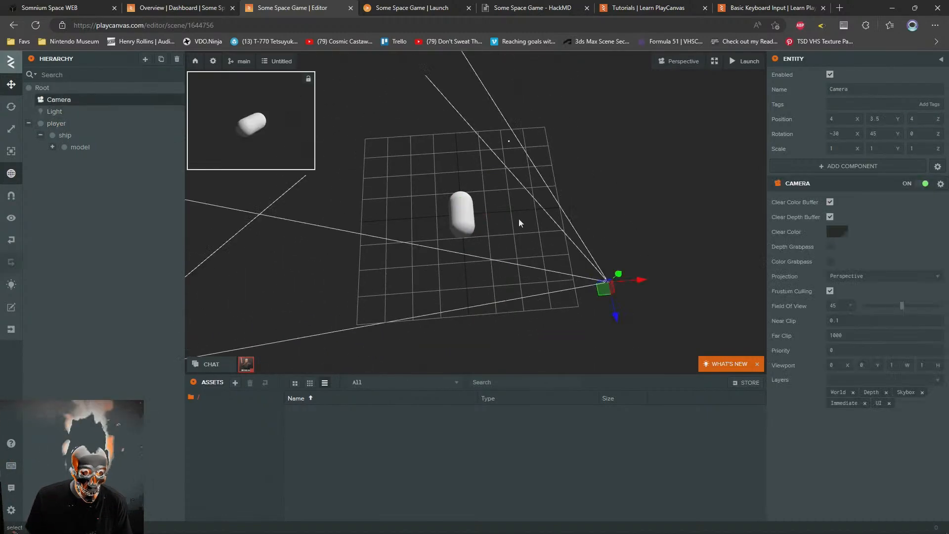
click(835, 133)
text(0)
click(891, 133)
text(0)
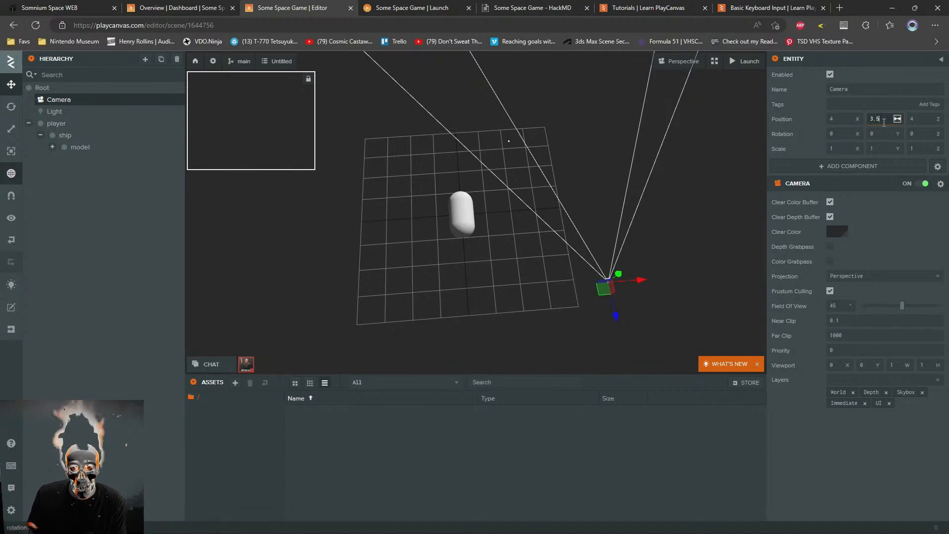
double_click(840, 118)
text(0)
double_click(919, 119)
text(0)
key(Return)
Move the Camera to about 6.5 in Y and 3.6 in Z, and rotate it to -90 degrees about X
right_drag(347, 238, 432, 214)
drag(421, 215, 521, 35)
right_drag(531, 277, 734, 202)
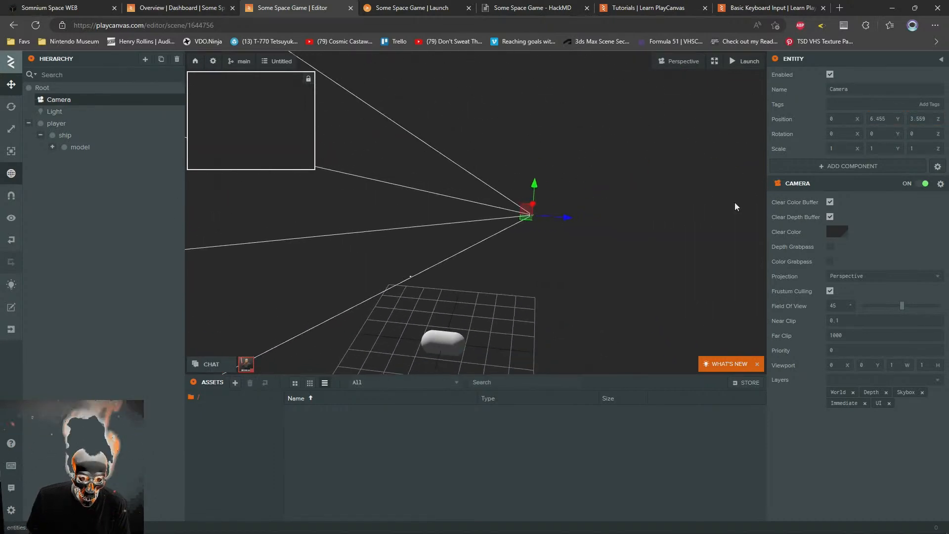
click(11, 107)
drag(552, 192, 503, 195)
Activate the Translate tool and set the Camera's Y and Z position to 0
click(11, 85)
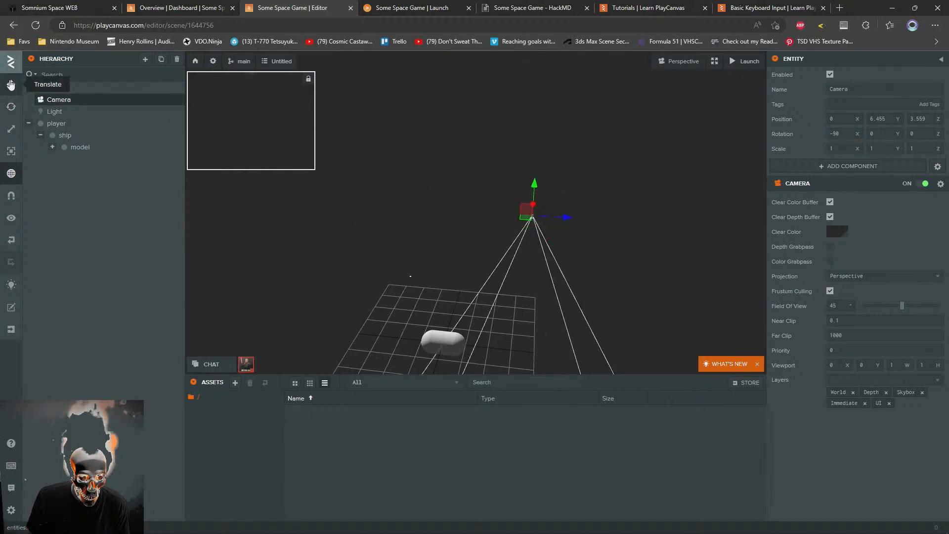
double_click(881, 119)
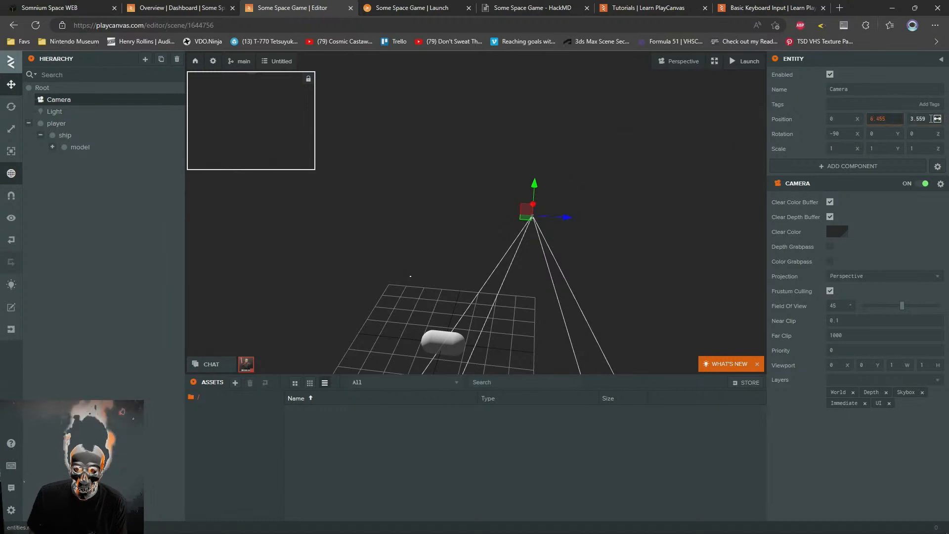
text(0)
key(Return)
double_click(922, 119)
text(0)
key(Return)
Raise the Camera to about 10.8 in Y and shift it to about -2.2 in Z above the capsule
right_drag(494, 298, 474, 317)
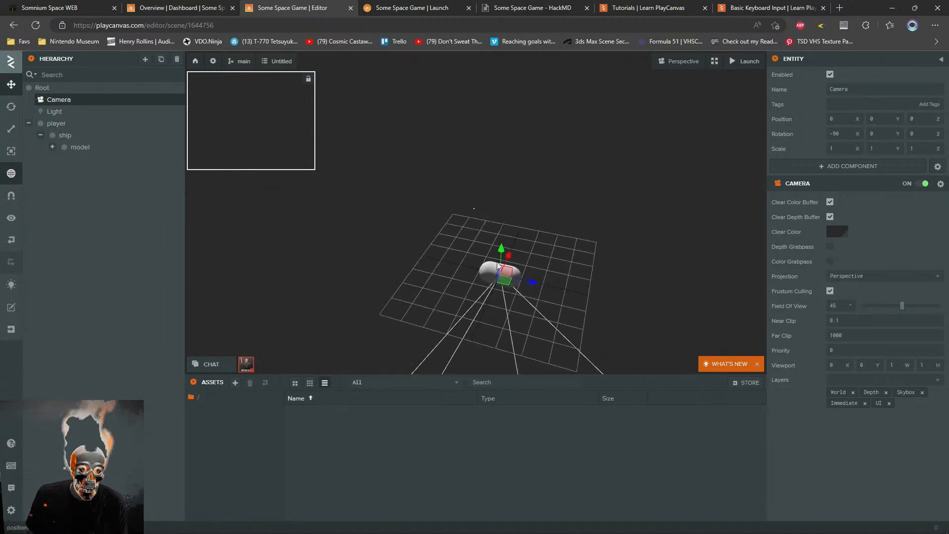
drag(500, 251, 533, 49)
scroll(550, 232, down, 3)
right_drag(549, 232, 538, 203)
drag(538, 188, 508, 181)
click(491, 158)
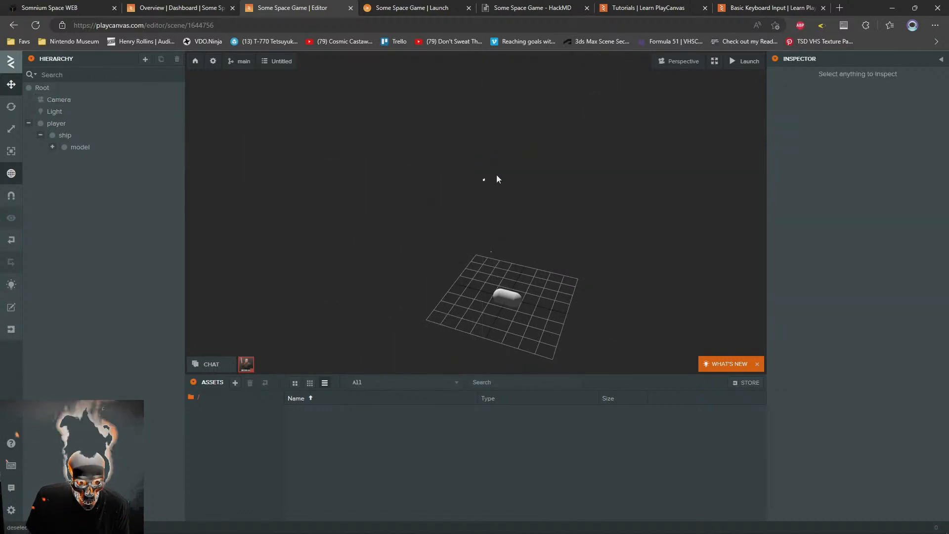
click(483, 179)
drag(484, 151, 486, 131)
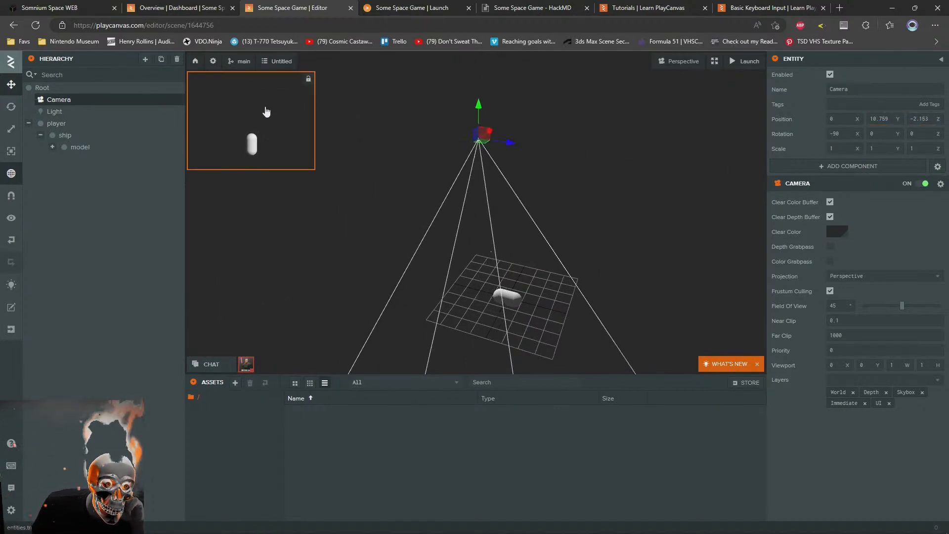
Switch to the launched game and examine the capsule's framing in full screen before leaving full screen
click(751, 8)
click(680, 6)
click(532, 7)
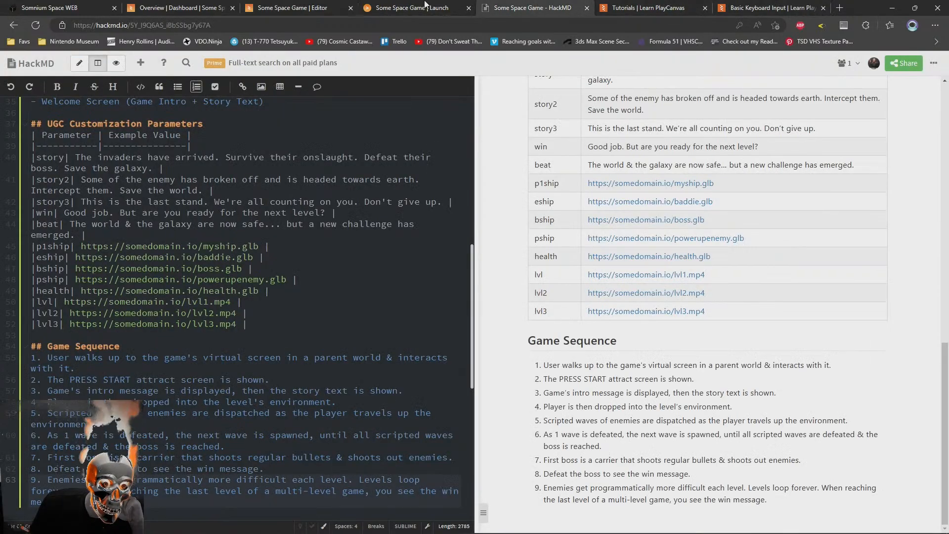
click(410, 8)
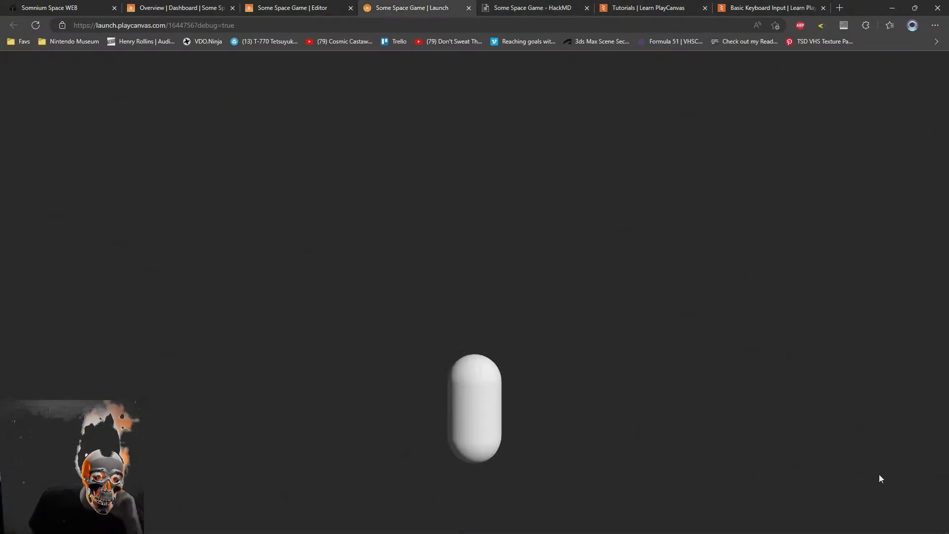
key(F11)
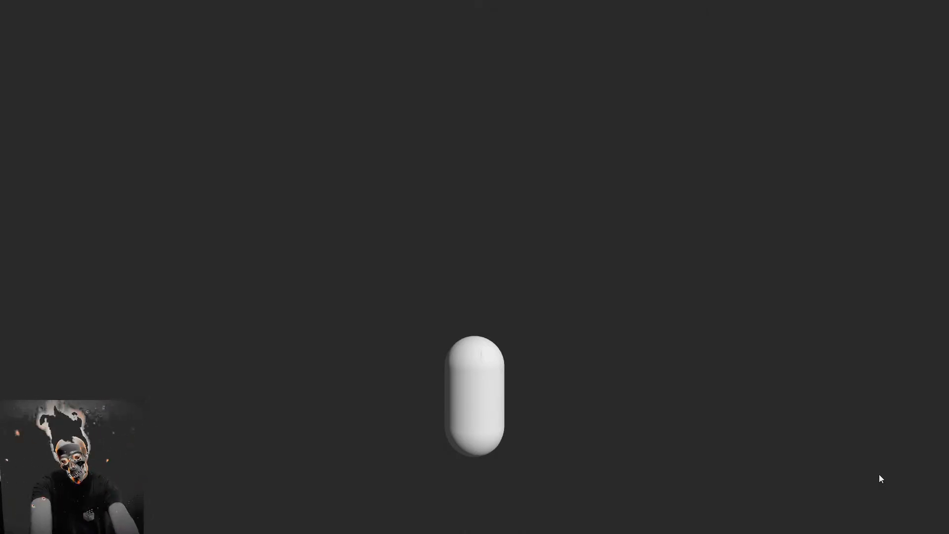
key(F11)
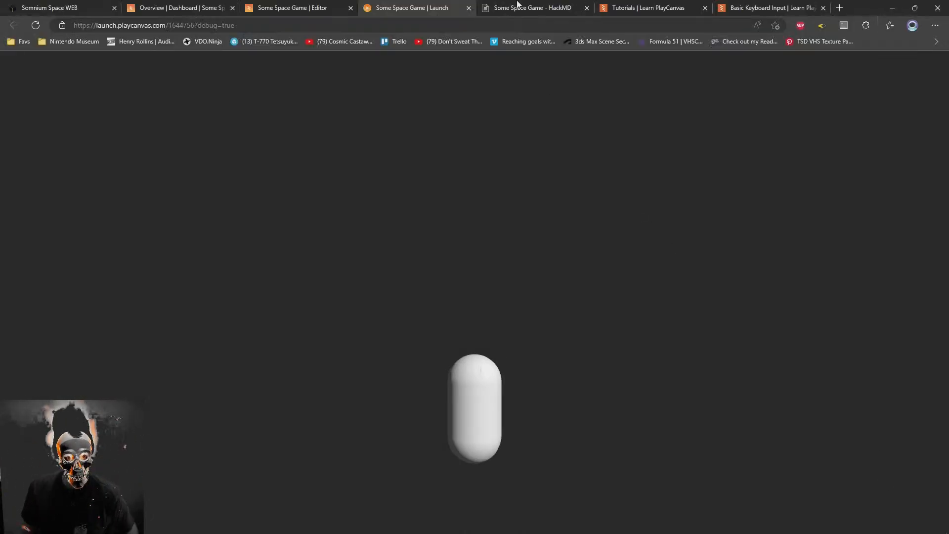
Raise the Camera to about 20.2 in Y and -5 in Z, checking the framing in the launched game
click(299, 7)
drag(476, 97, 481, 50)
right_drag(483, 215, 481, 142)
drag(474, 170, 438, 67)
click(410, 7)
click(284, 6)
click(400, 8)
click(288, 6)
Shift the Camera to about 20.9 in Y and -6.5 in Z, and check the launched game's framing
scroll(440, 99, down, 4)
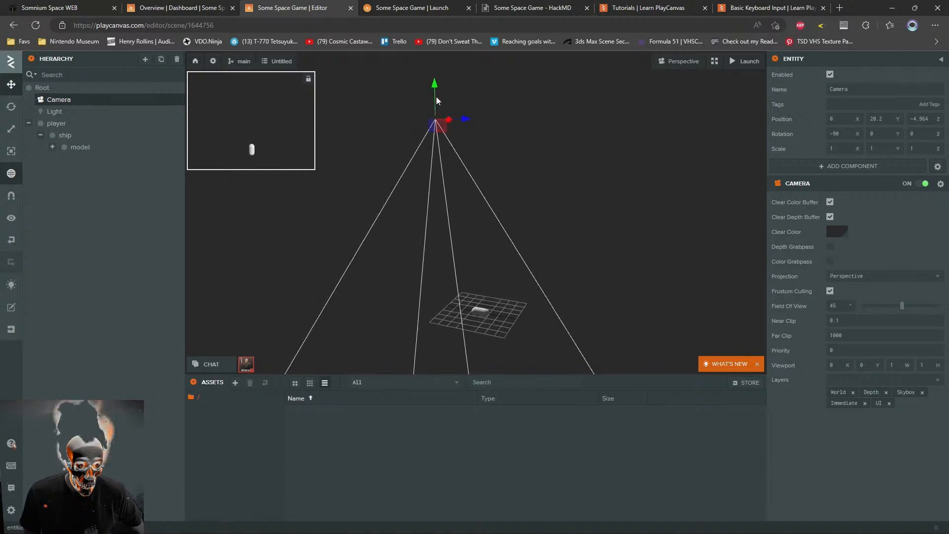
drag(450, 131, 432, 122)
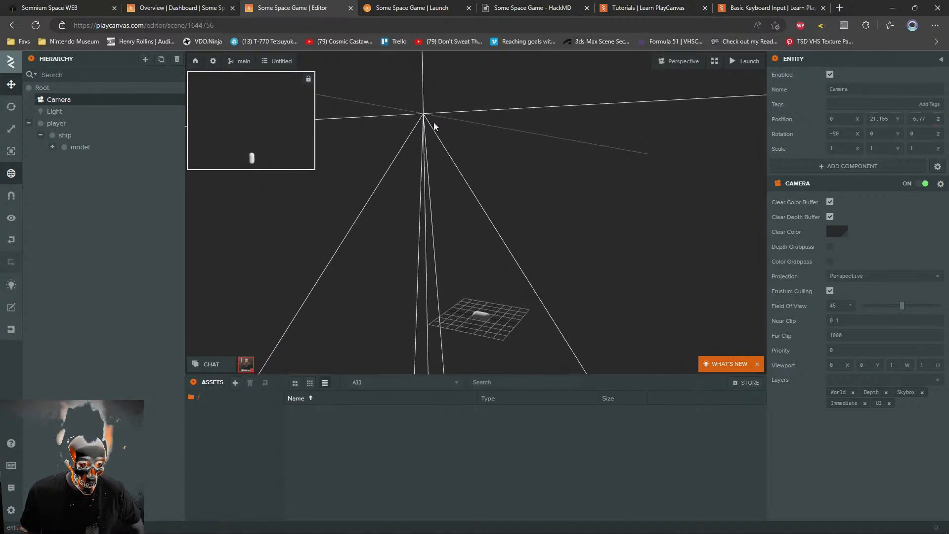
click(387, 9)
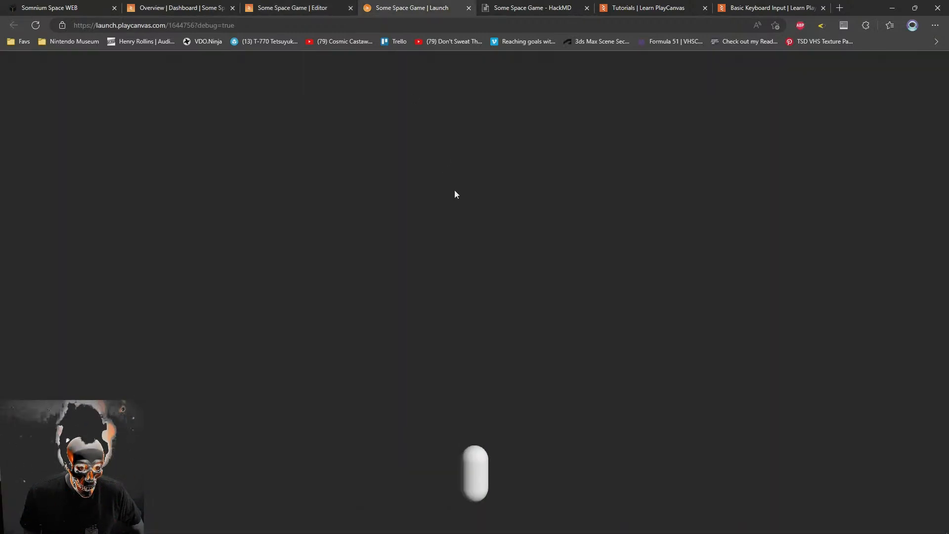
click(321, 6)
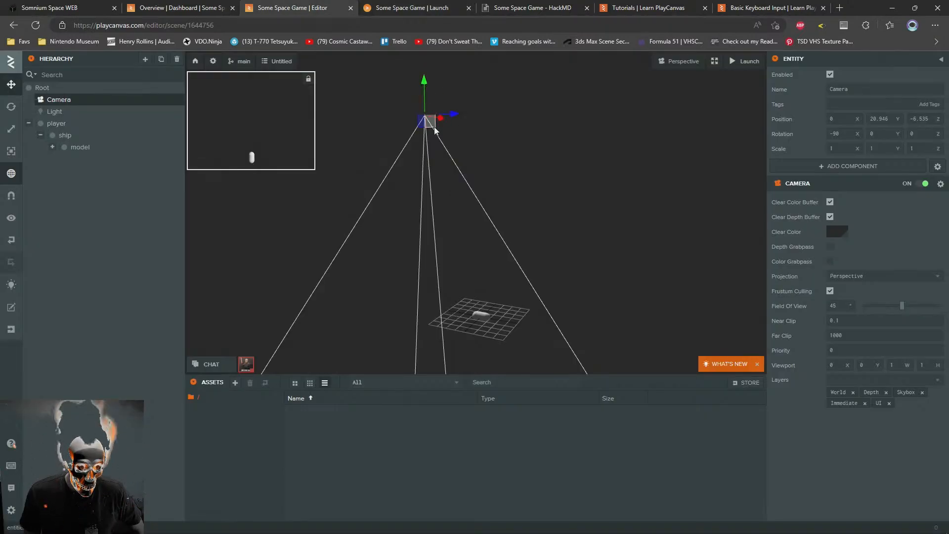
Lower the Camera to about 17.6 in Y and -5.4 in Z, and check the capsule in the launched game
drag(432, 125, 442, 158)
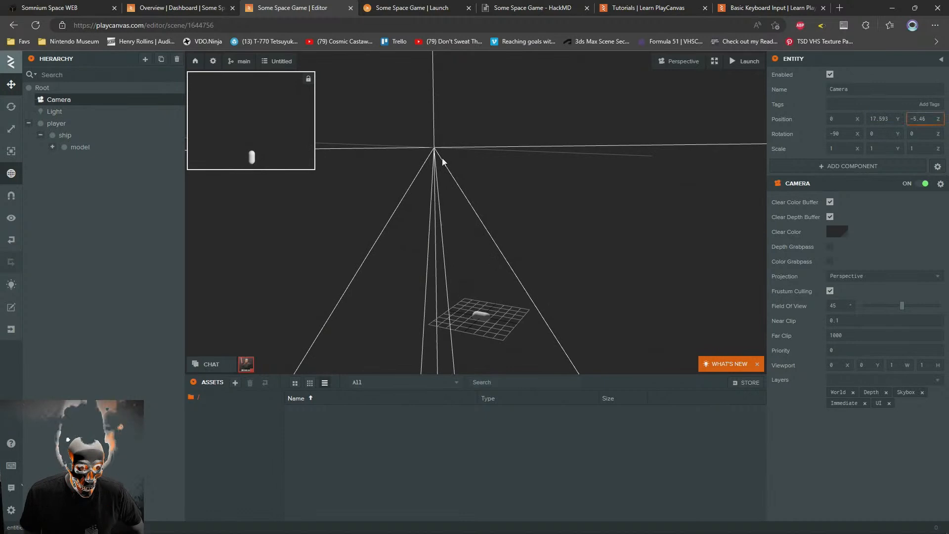
click(447, 5)
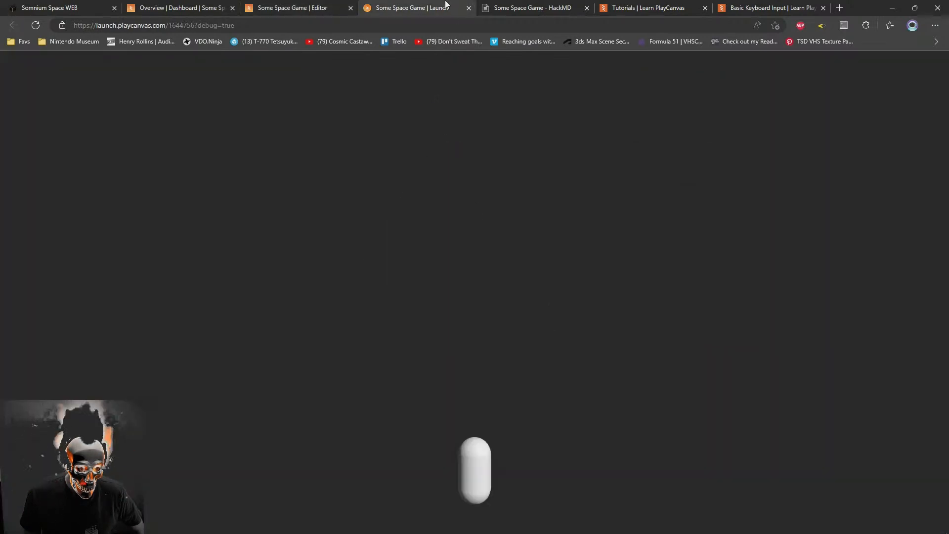
click(317, 6)
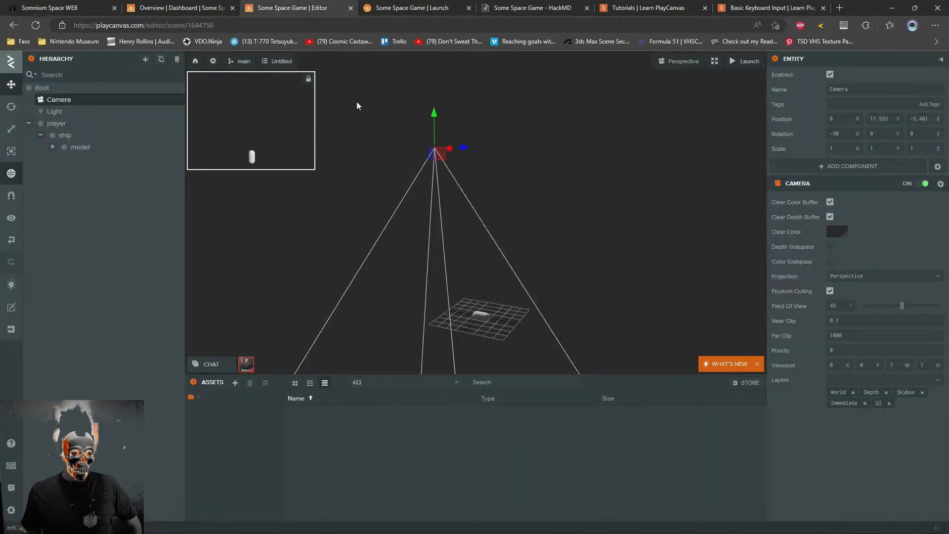
Check the capsule's framing in the launched game in full screen, and compare it with the editor's camera preview
click(415, 7)
key(F11)
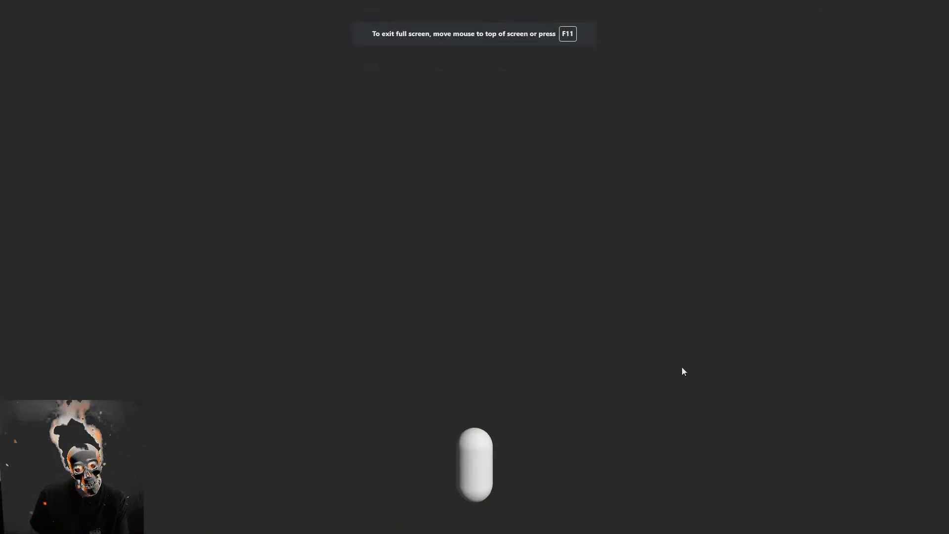
key(F11)
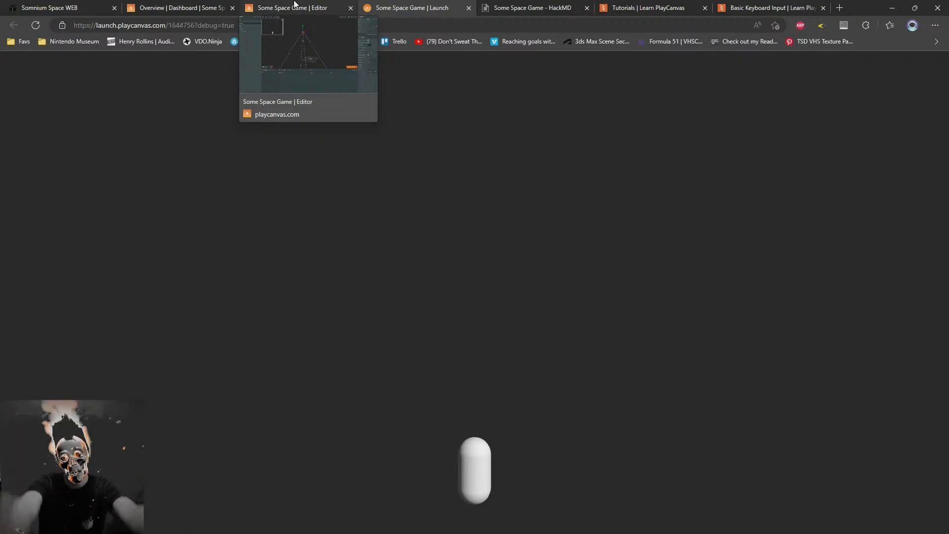
click(211, 6)
click(274, 5)
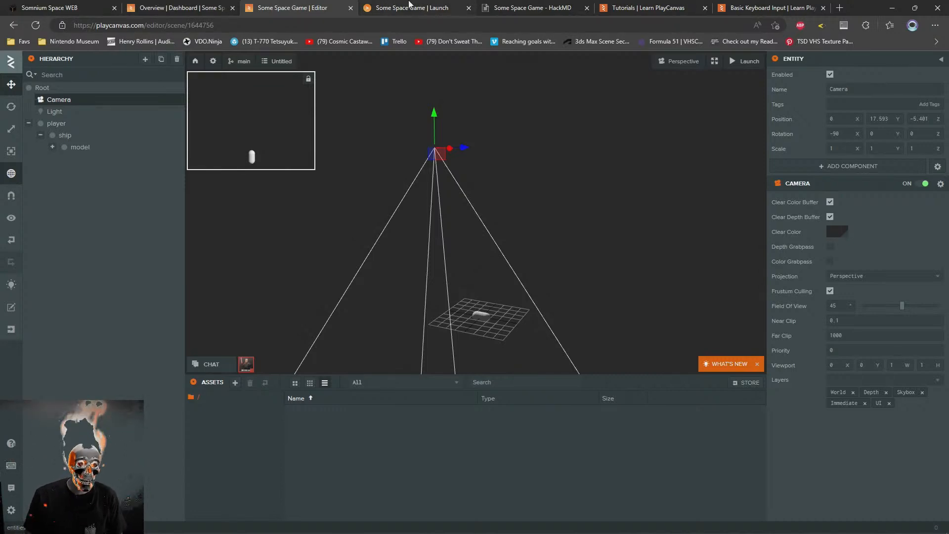
click(395, 6)
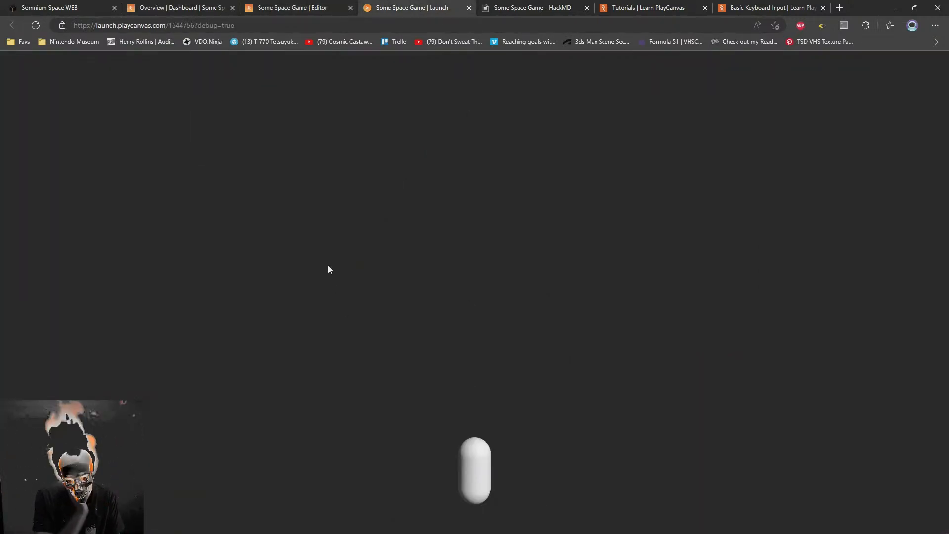
Open giphy.com in a new browser tab and search it for "space"
key(ctrl+t)
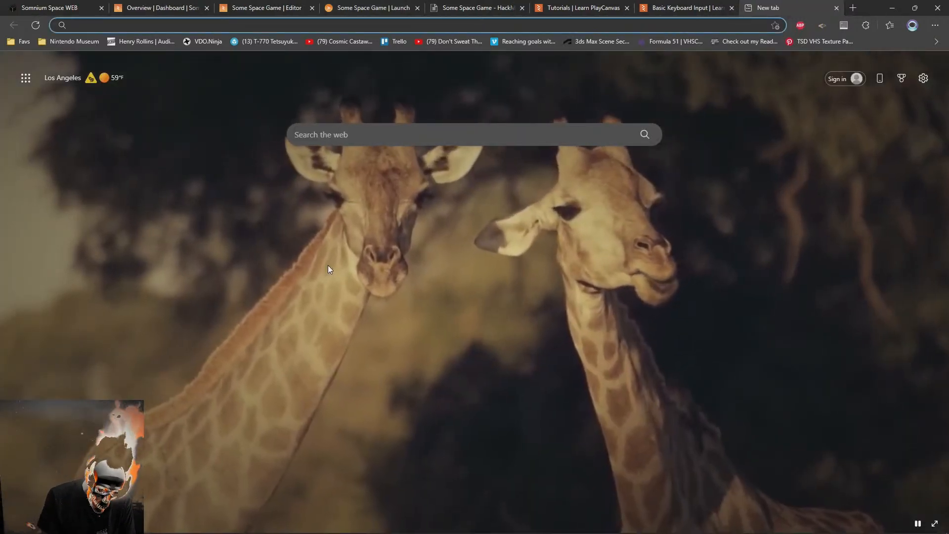
text(giphy.com)
key(Return)
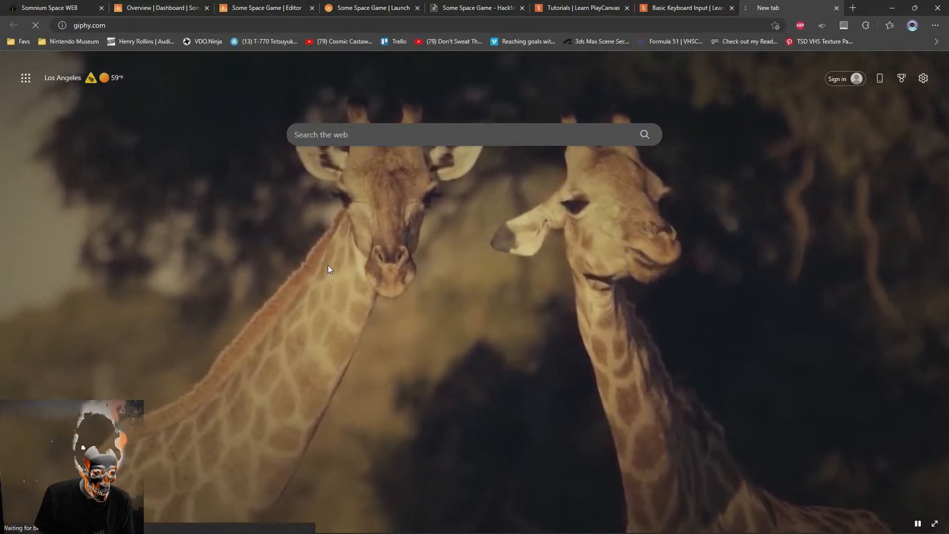
text(space)
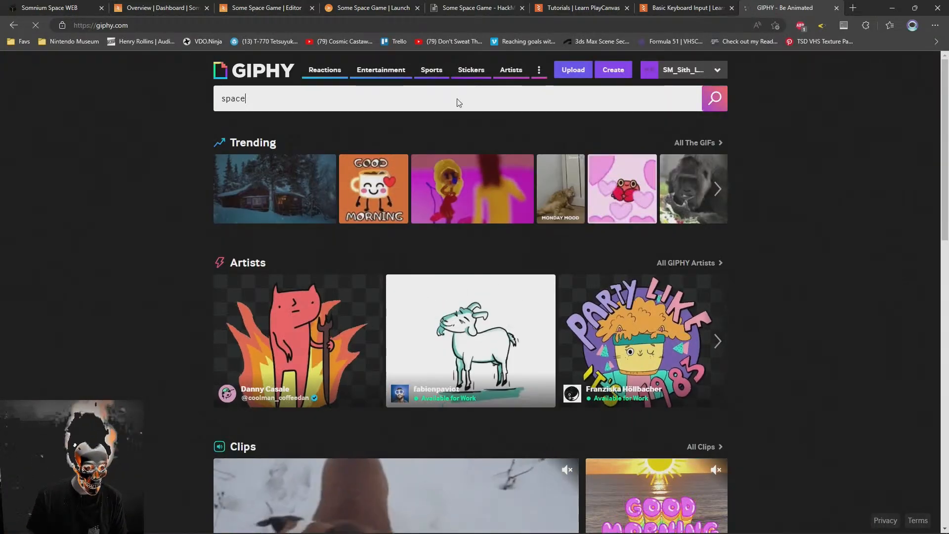
key(Return)
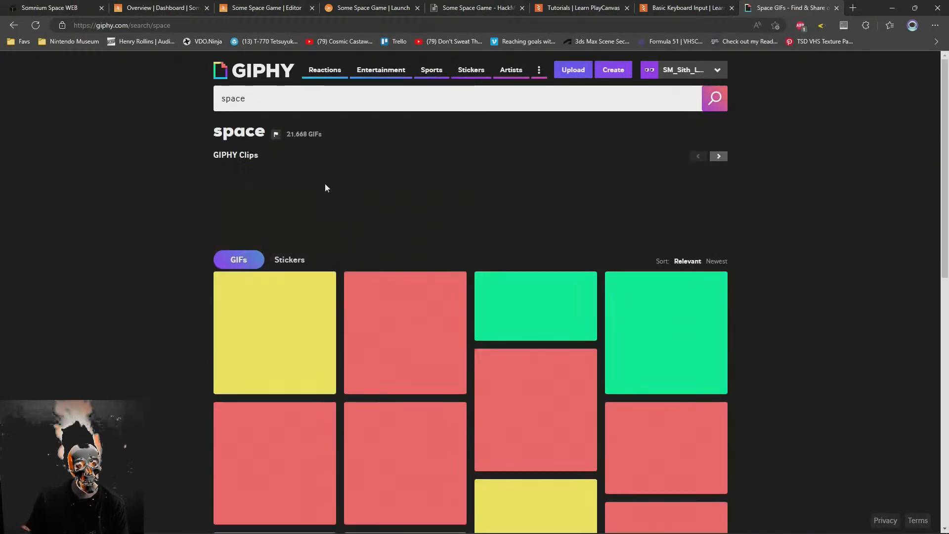
Browse the space GIFs and open the pink and purple nebula cloud GIF on its own page
scroll(127, 339, down, 4)
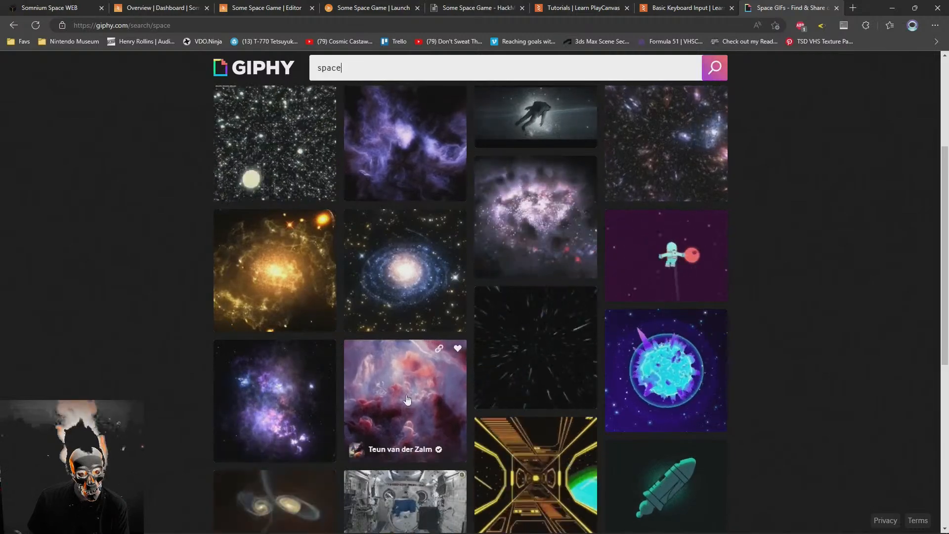
middle_click(405, 397)
scroll(211, 345, down, 7)
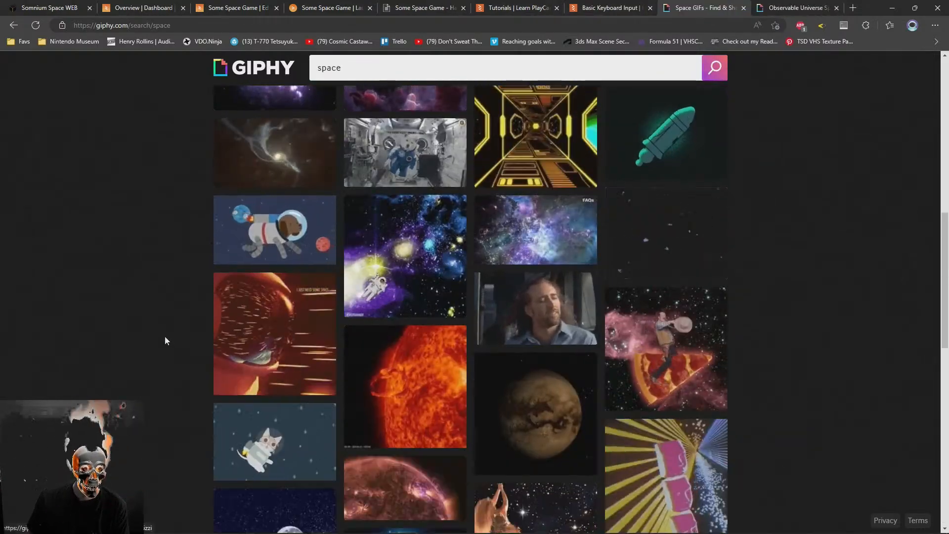
scroll(165, 338, down, 12)
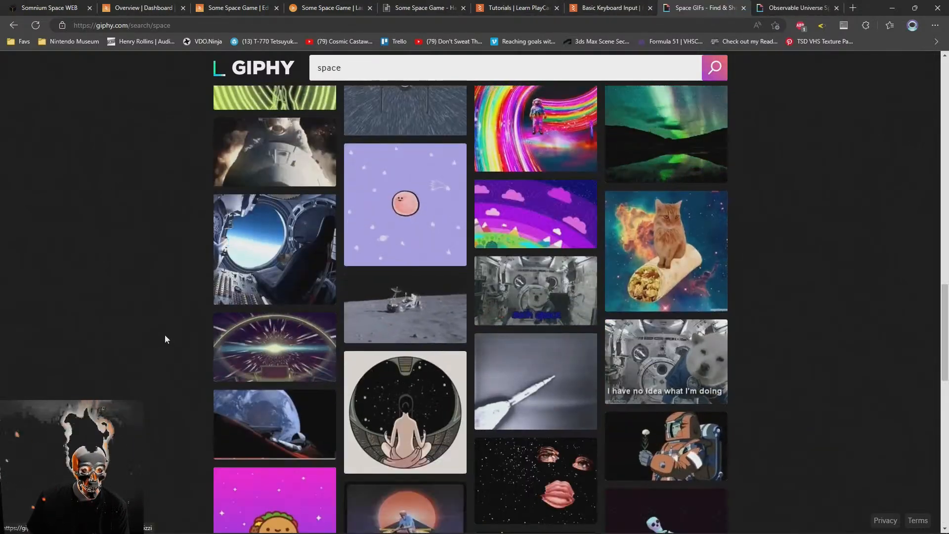
scroll(165, 338, down, 12)
click(790, 8)
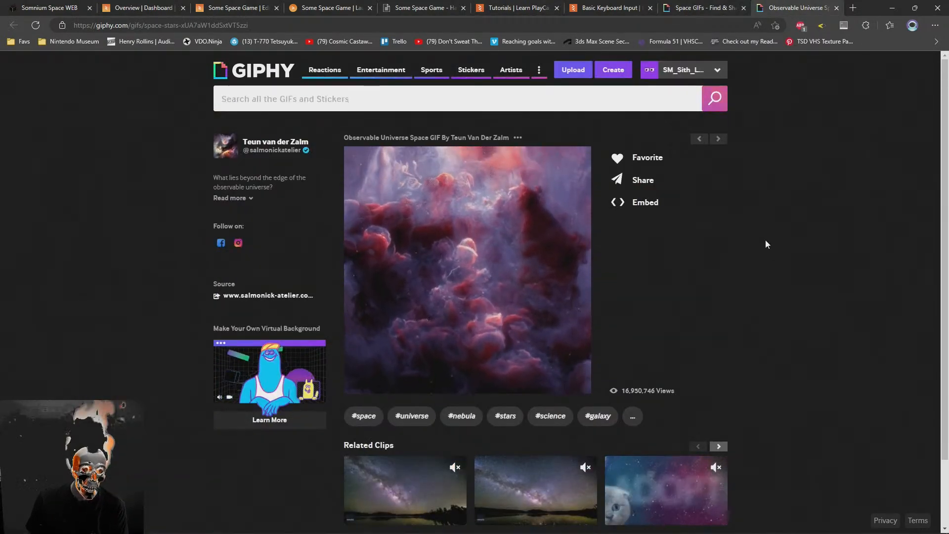
Copy the share link of the nebula GIF in MP4 format
click(634, 187)
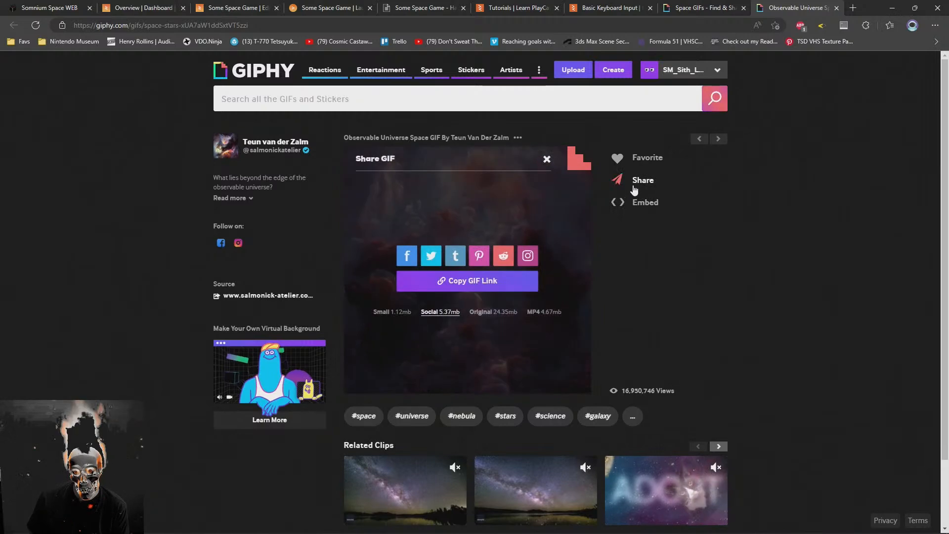
click(544, 312)
click(490, 282)
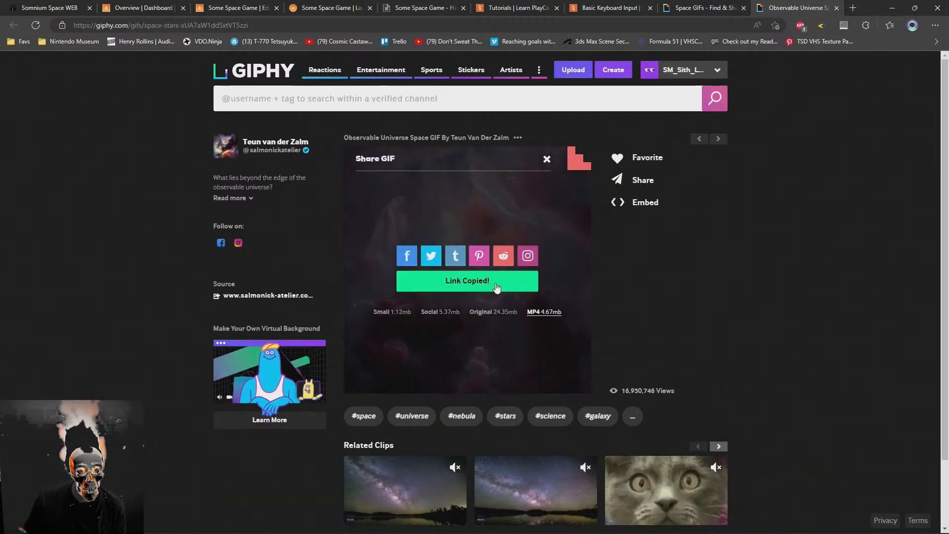
key(alt+Tab)
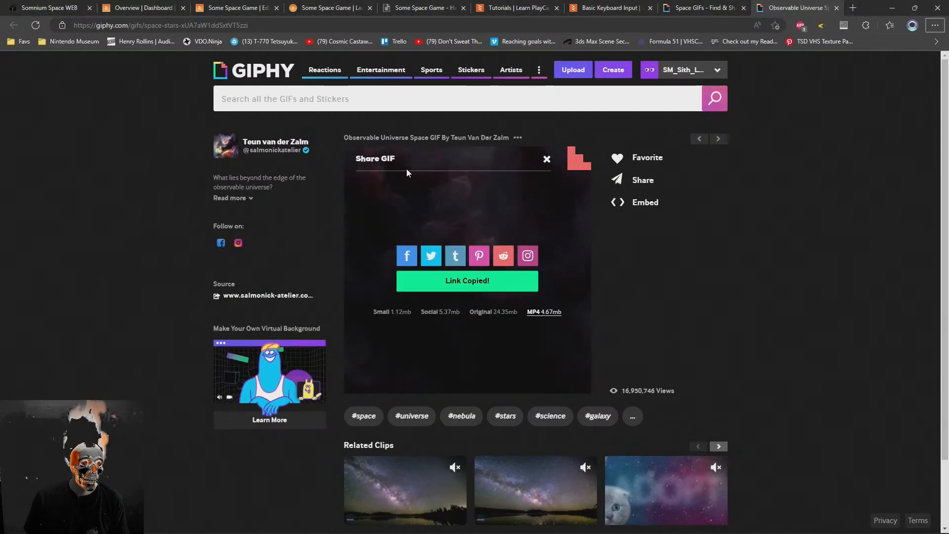
Search the web for "html mp4 video background" and read the W3Schools fullscreen video HTML example
key(ctrl+t)
text(html )
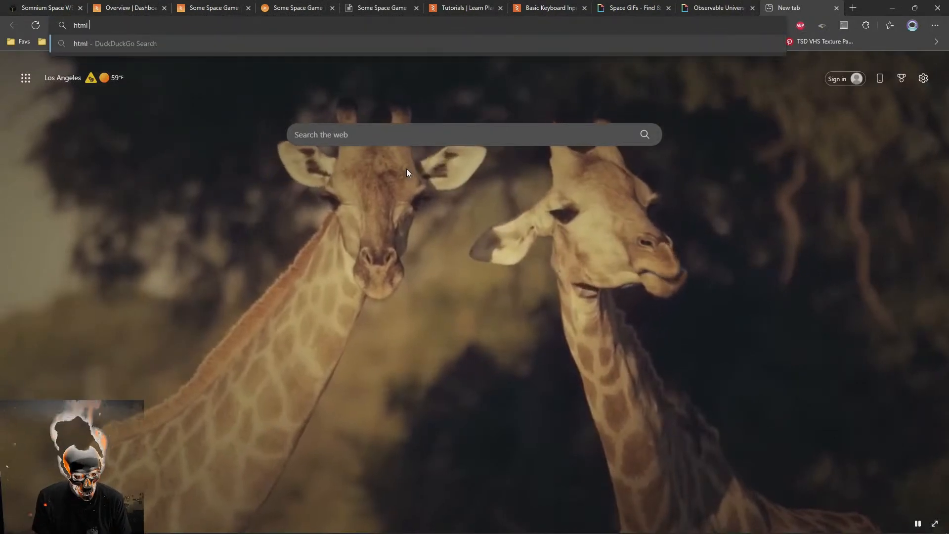
text(mp4 video background)
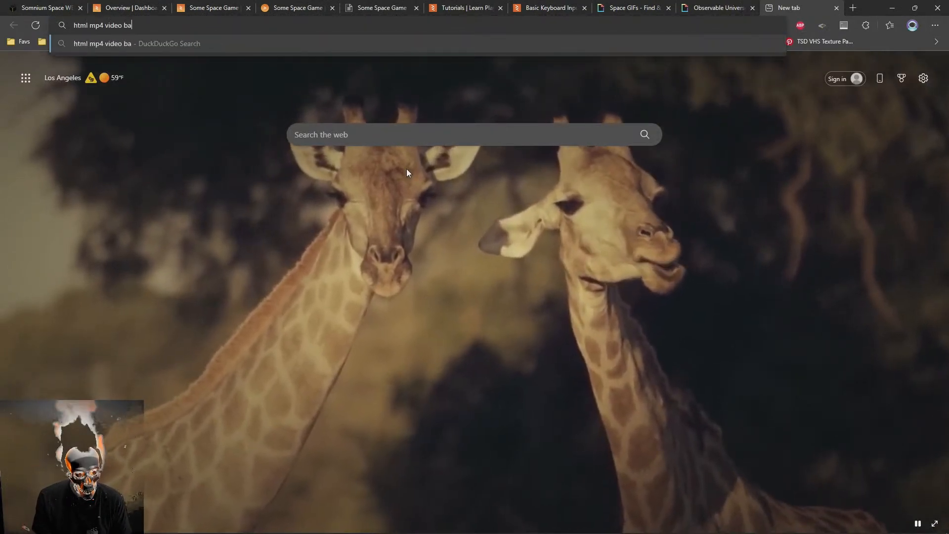
key(Return)
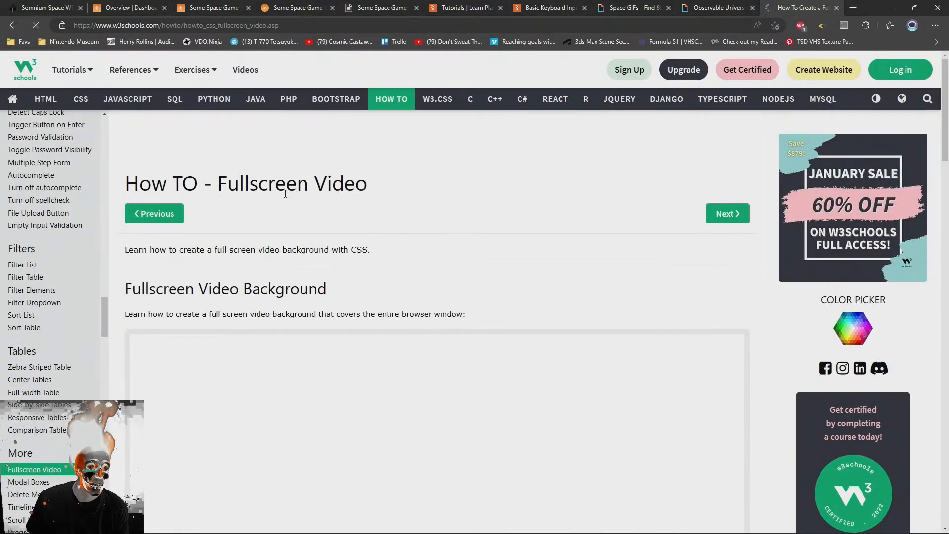
scroll(193, 266, down, 4)
scroll(330, 407, down, 7)
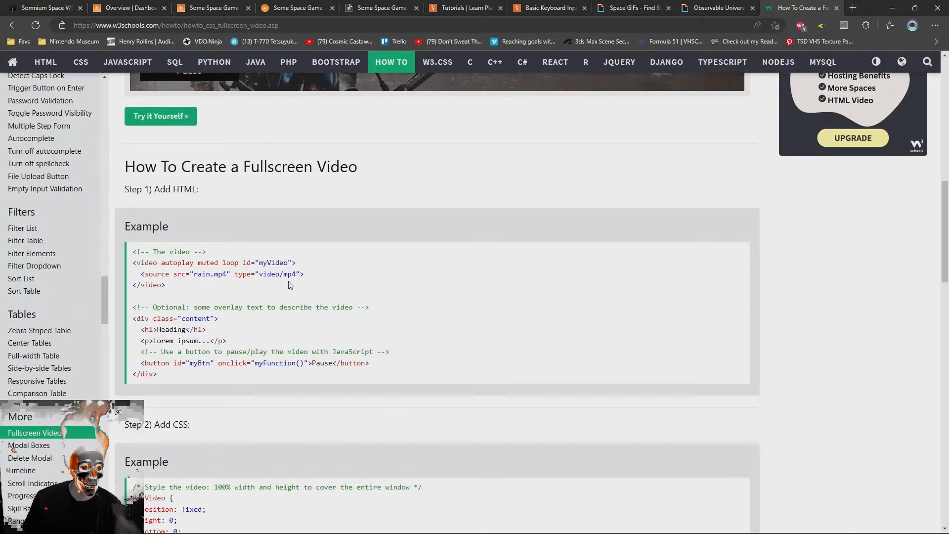
Switch back to the Some Space Game editor and inspect the Root entity and the scene settings
click(300, 6)
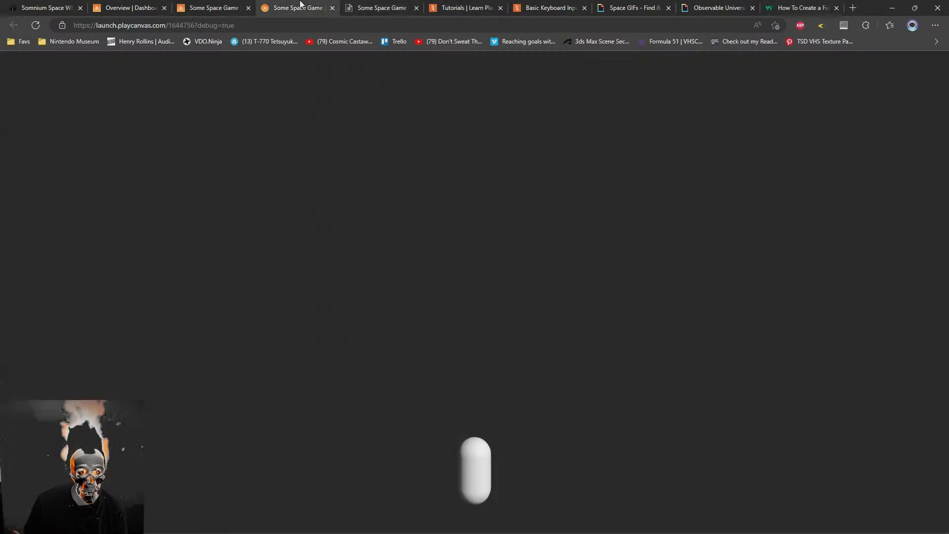
click(230, 7)
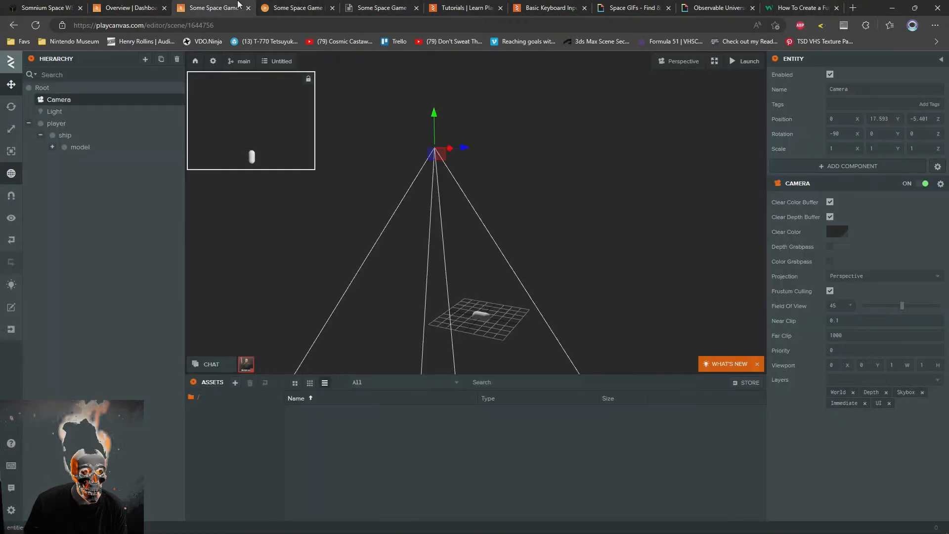
click(327, 250)
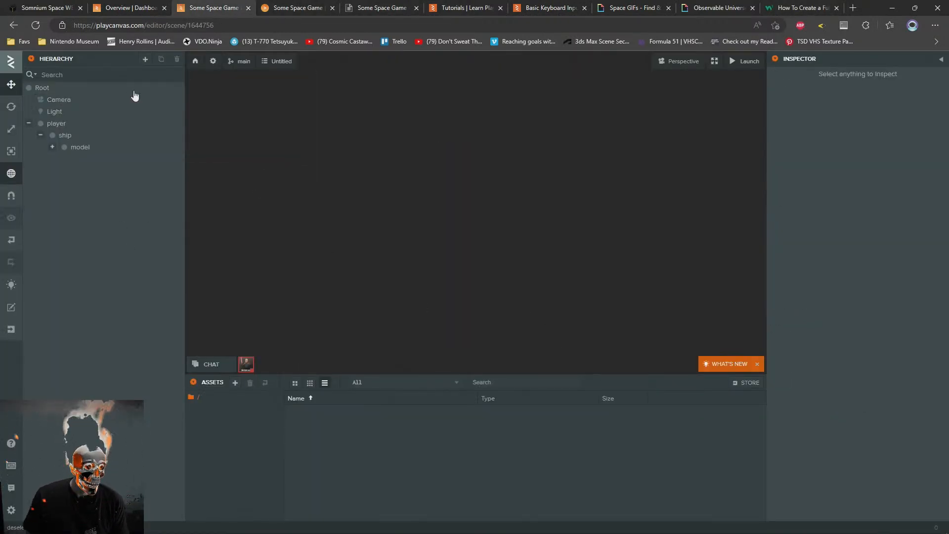
click(43, 88)
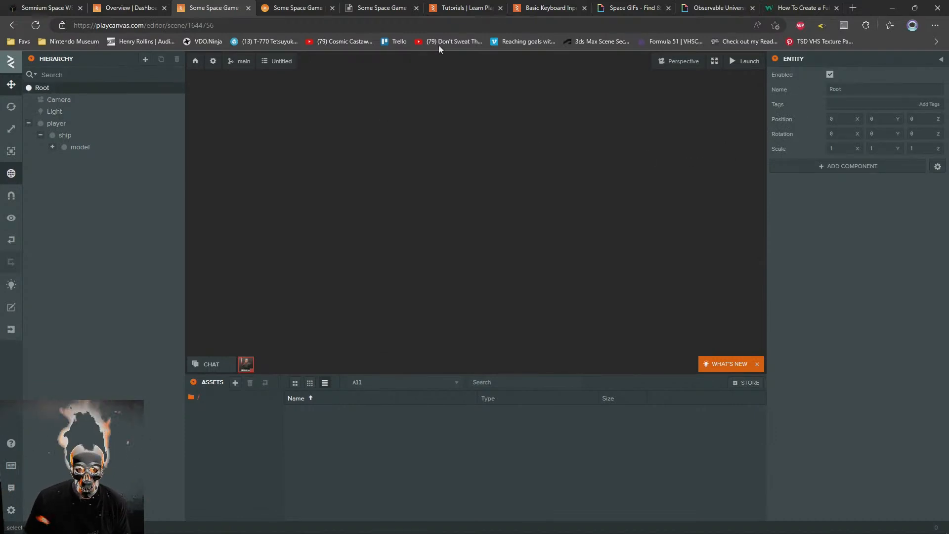
click(213, 62)
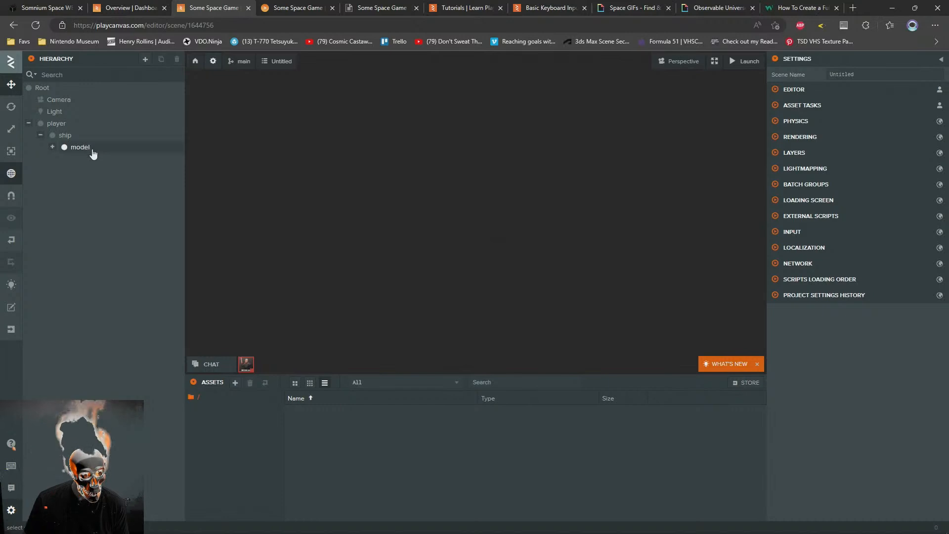
click(473, 220)
click(43, 88)
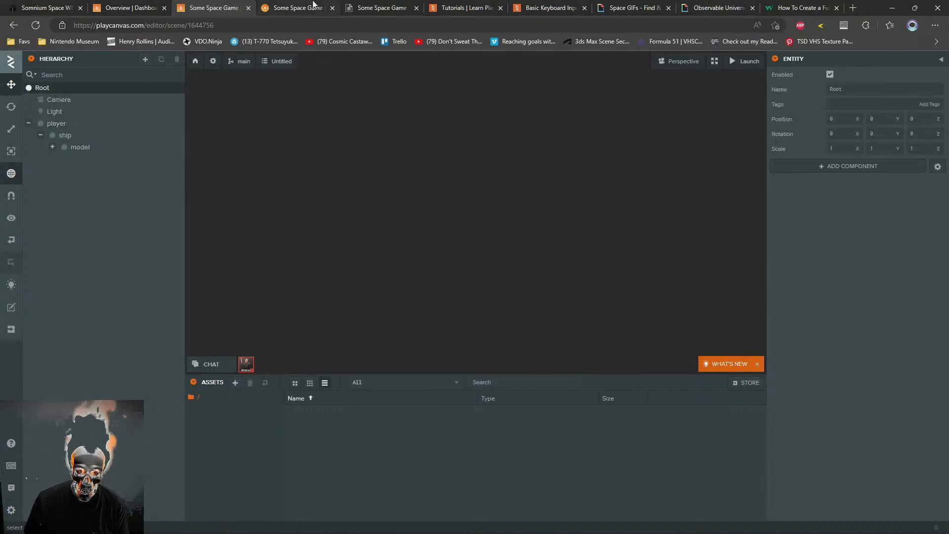
Switch to the PlayCanvas tutorials page and filter it by the HTML tag instead of Input
click(318, 5)
click(177, 6)
click(140, 6)
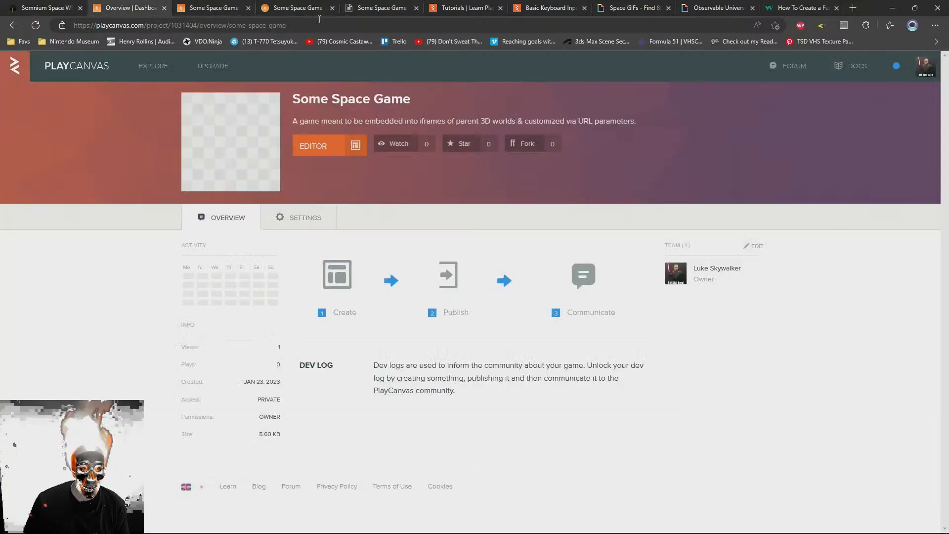
click(483, 6)
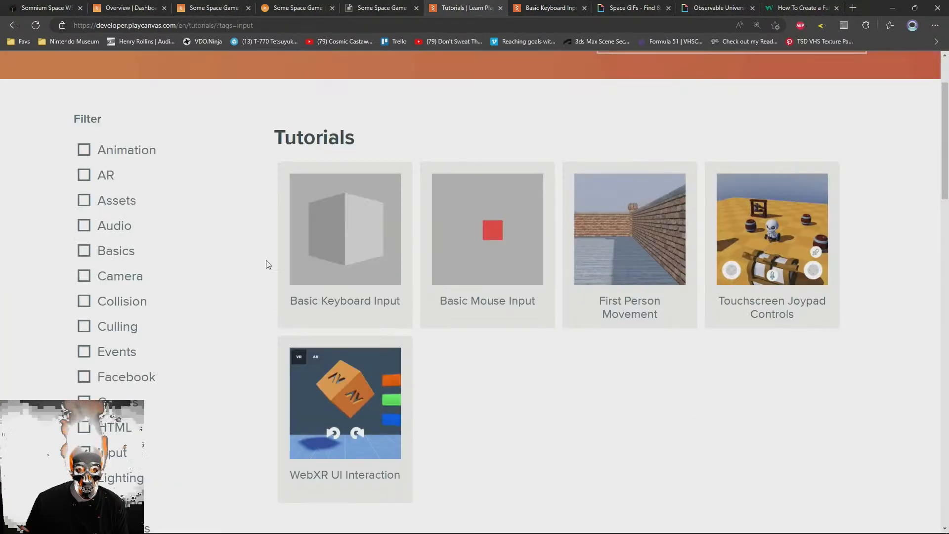
scroll(127, 378, down, 4)
scroll(129, 383, up, 2)
click(85, 357)
click(103, 341)
click(103, 341)
click(106, 331)
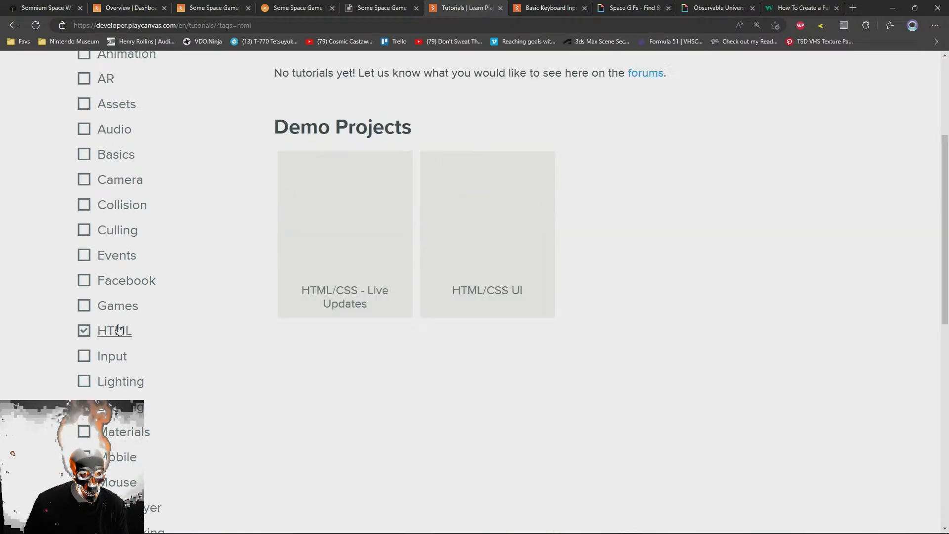
Open the HTML/CSS UI demo page and open its project in the PlayCanvas editor
click(528, 210)
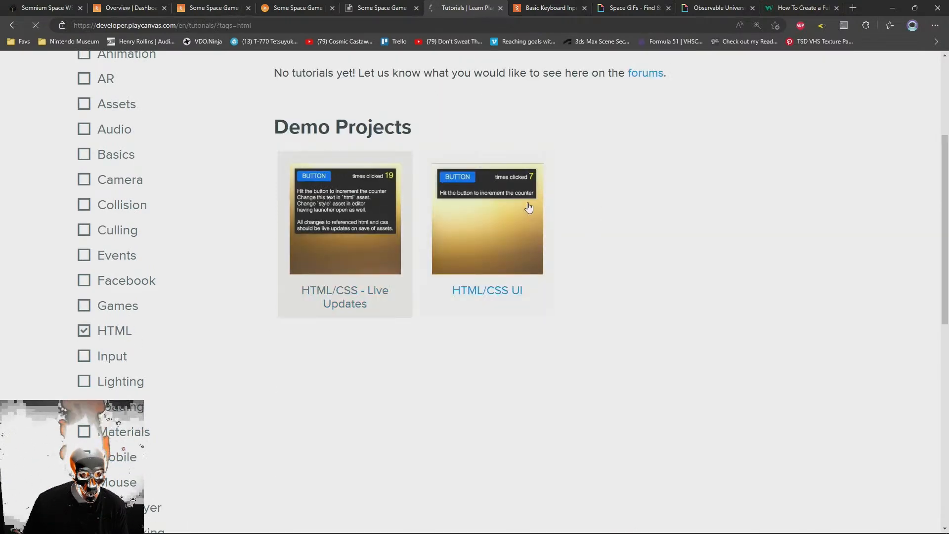
scroll(529, 209, down, 9)
scroll(529, 233, up, 3)
scroll(528, 261, down, 4)
scroll(494, 282, up, 4)
click(340, 256)
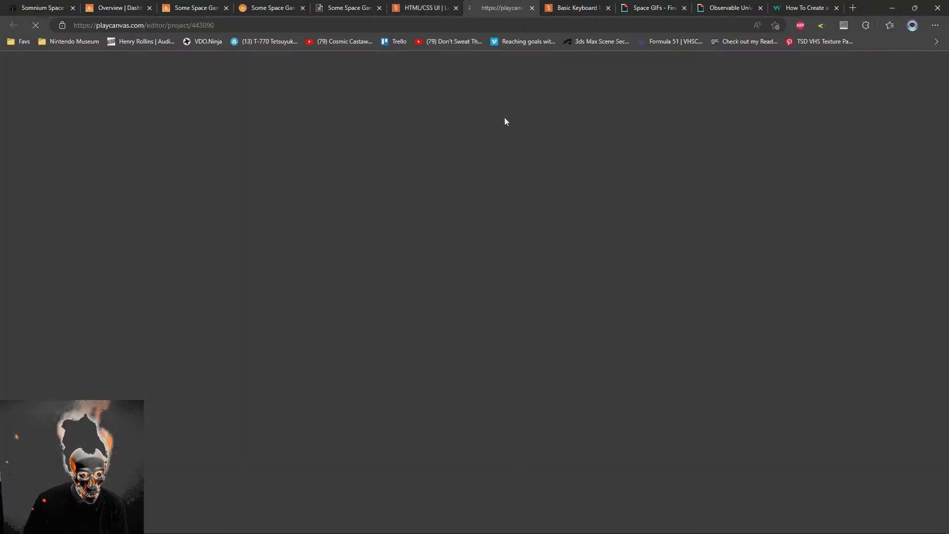
Look over the HTML/CSS UI tutorial page again and close it, leaving its project open in the editor
click(409, 4)
scroll(479, 438, up, 8)
right_click(768, 354)
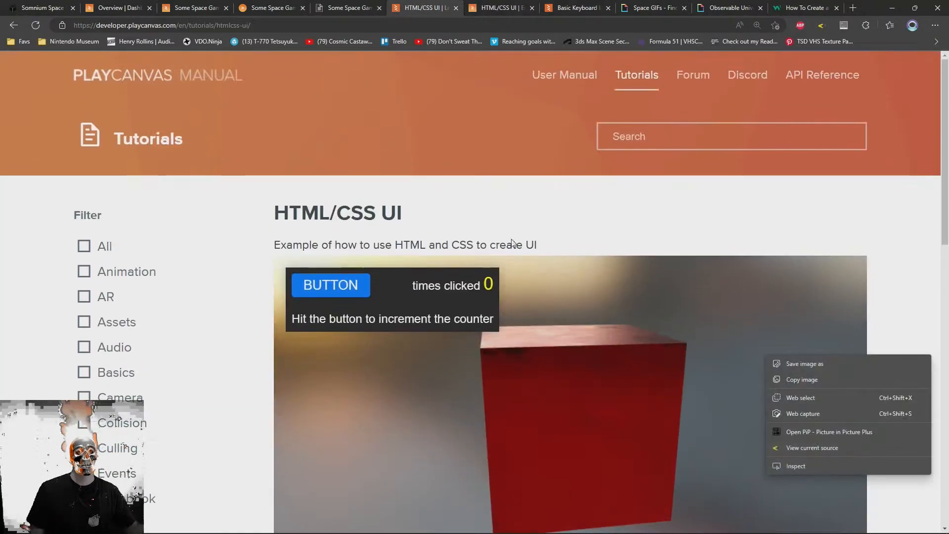
click(588, 237)
scroll(588, 236, down, 3)
key(ctrl+w)
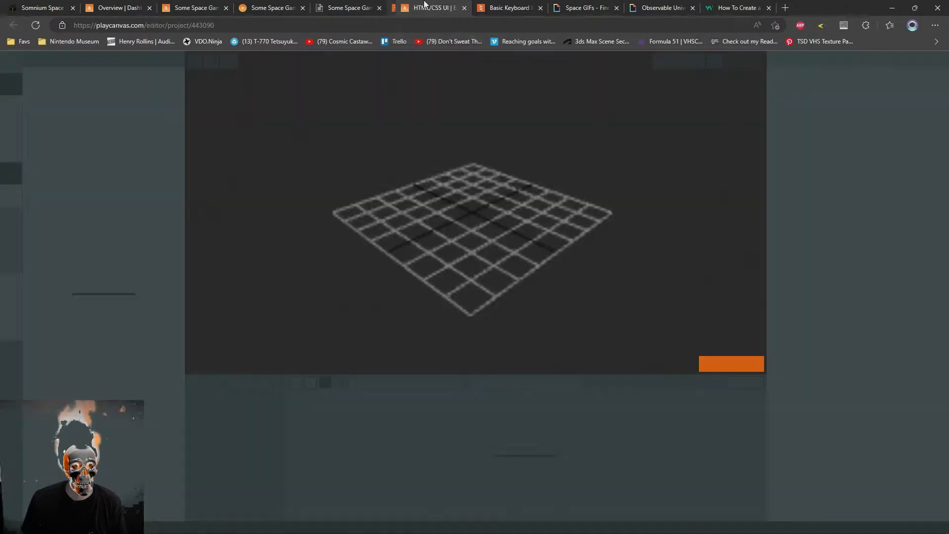
Open the HTML/CSS UI project's scene and inspect the html+css entity's ui script with its CSS and HTML assets
click(394, 177)
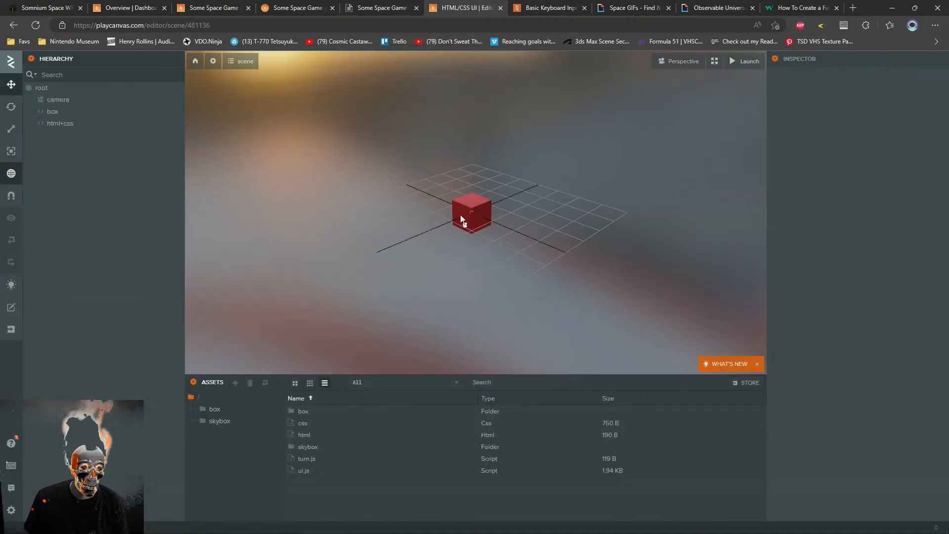
click(54, 124)
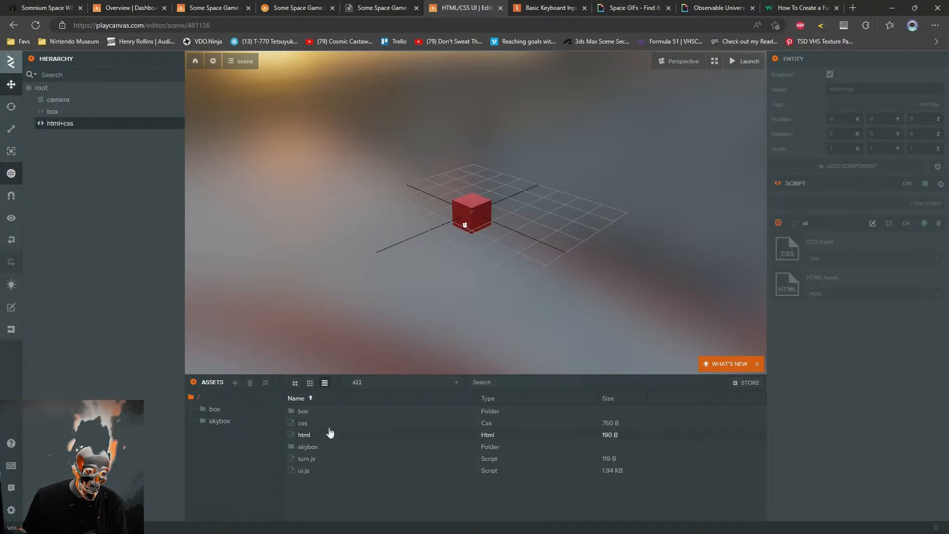
click(303, 436)
ctrl+click(303, 424)
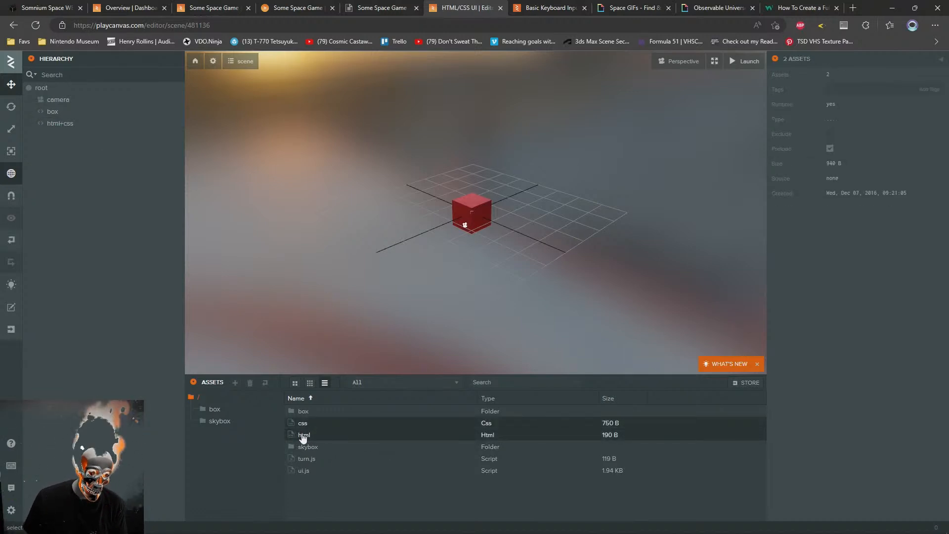
click(42, 88)
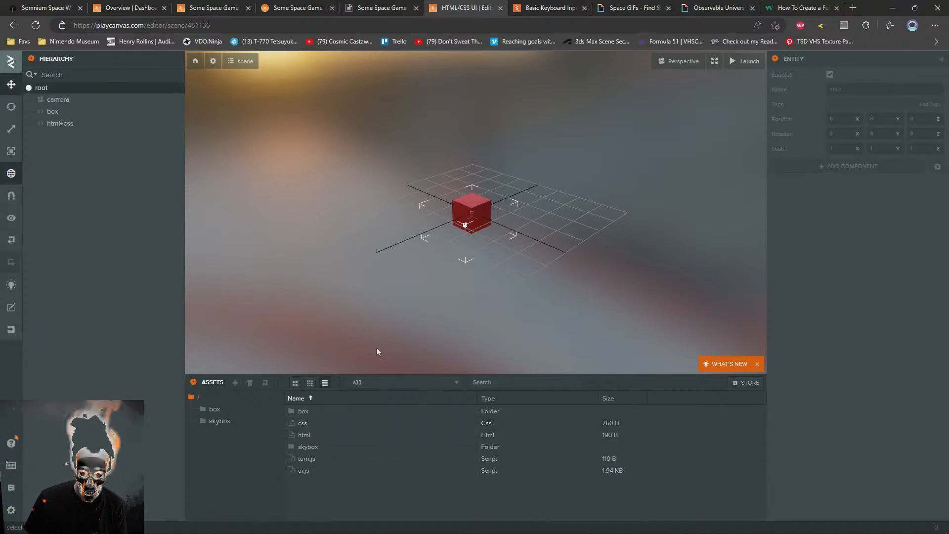
click(52, 123)
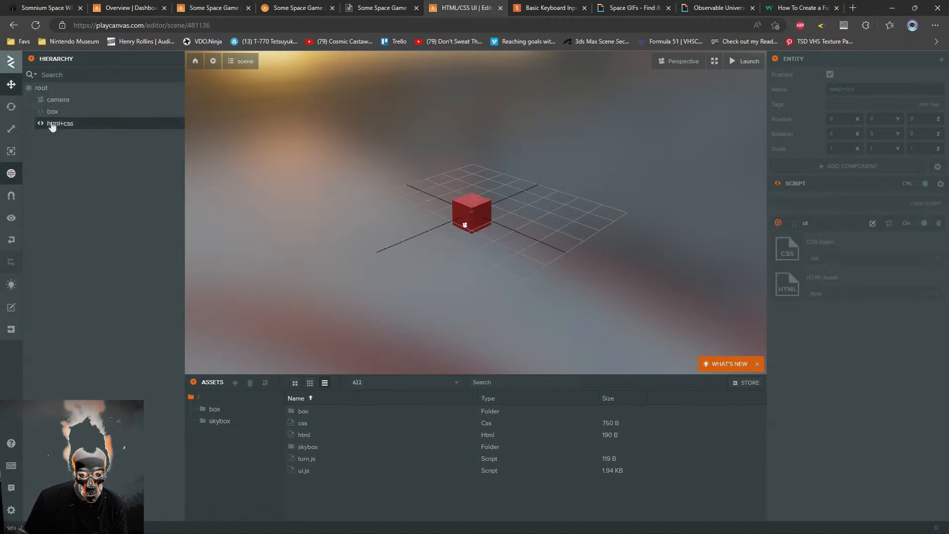
click(51, 112)
click(54, 124)
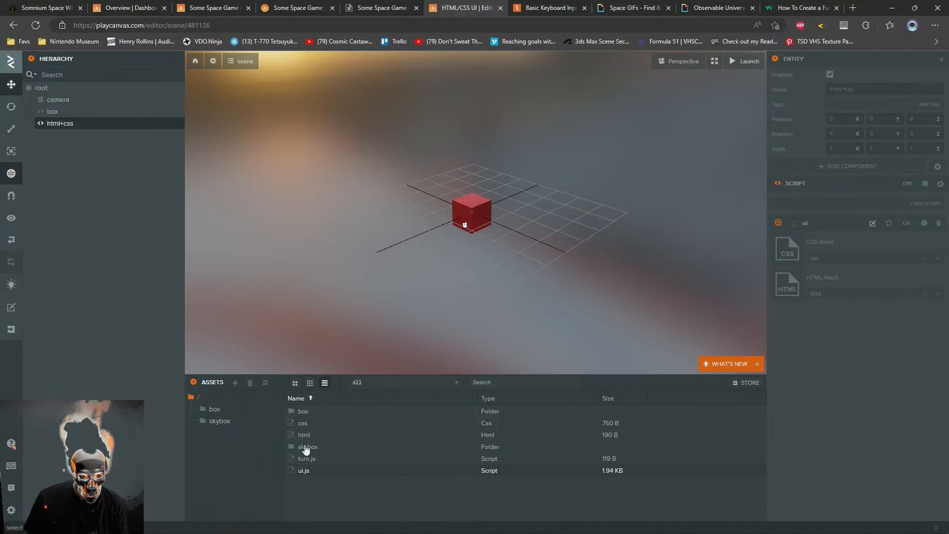
Copy the css, html and ui.js assets of the HTML/CSS UI project, and switch to the Some Space Game editor
ctrl+click(302, 435)
ctrl+click(302, 423)
right_click(300, 425)
click(319, 448)
click(395, 4)
click(245, 4)
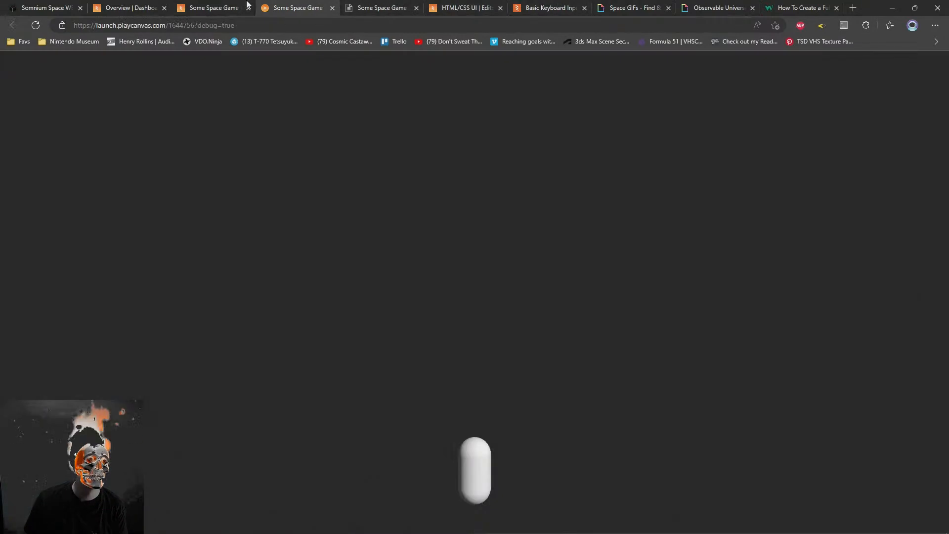
Create a new asset folder in Some Space Game and name it scripts
right_click(220, 425)
mouse_move(252, 437)
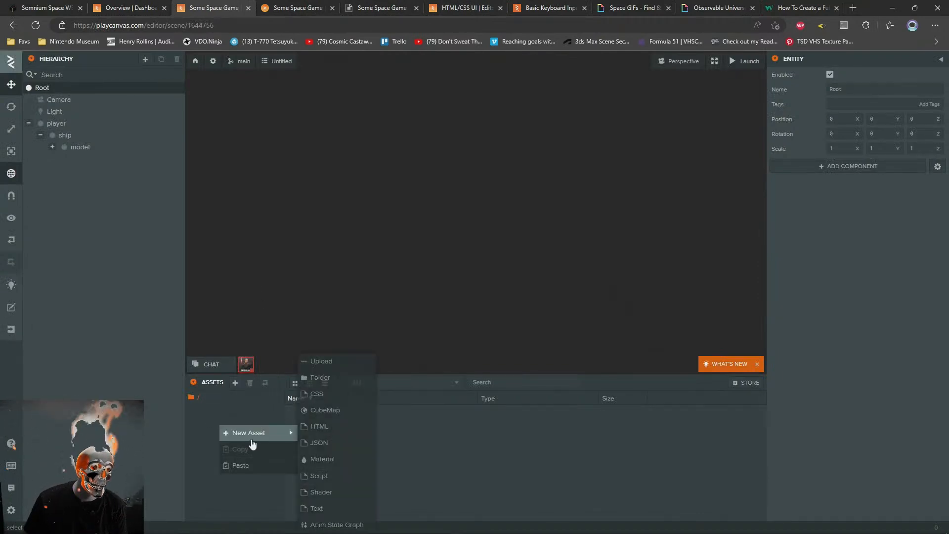
click(323, 374)
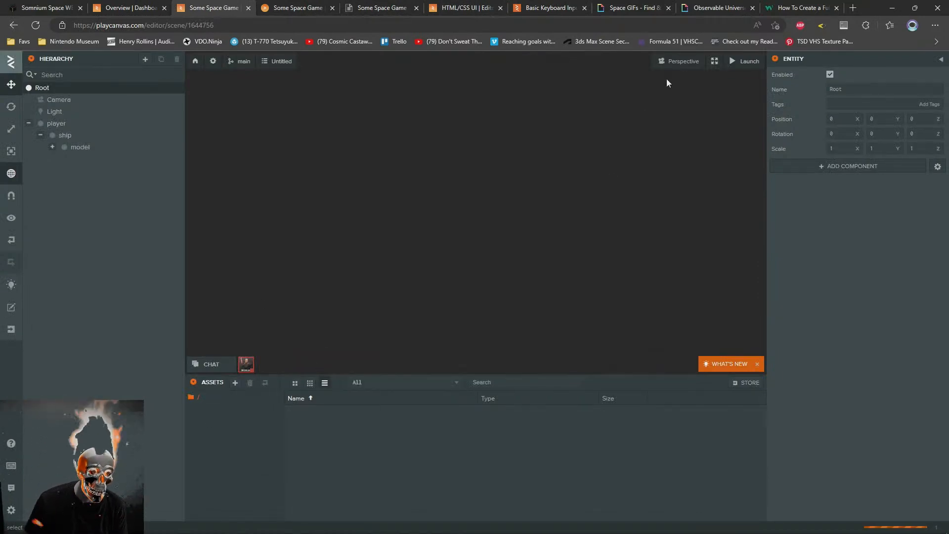
triple_click(880, 89)
text(Scripts)
key(Return)
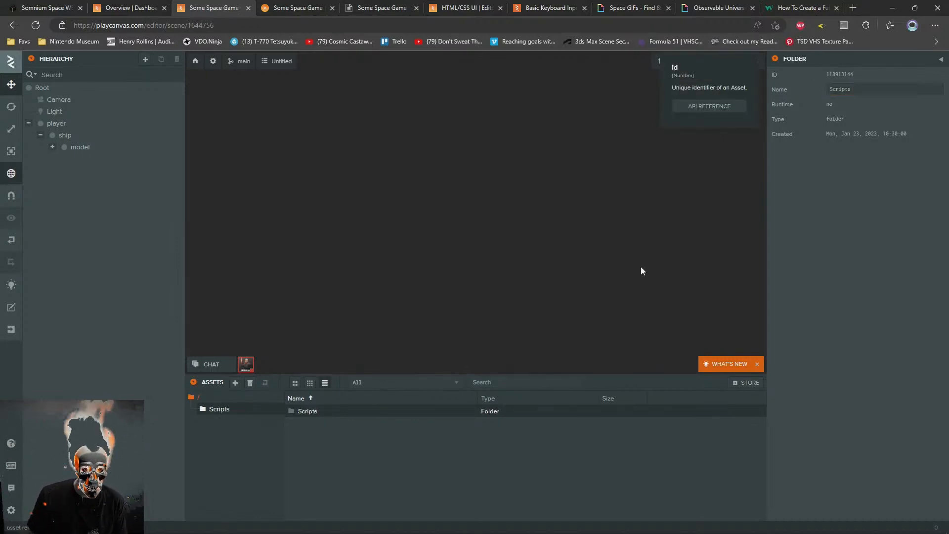
drag(829, 90, 816, 90)
text(s)
key(Return)
Paste the copied css, html and ui.js assets into the scripts folder
click(218, 412)
click(219, 412)
right_click(331, 425)
click(352, 467)
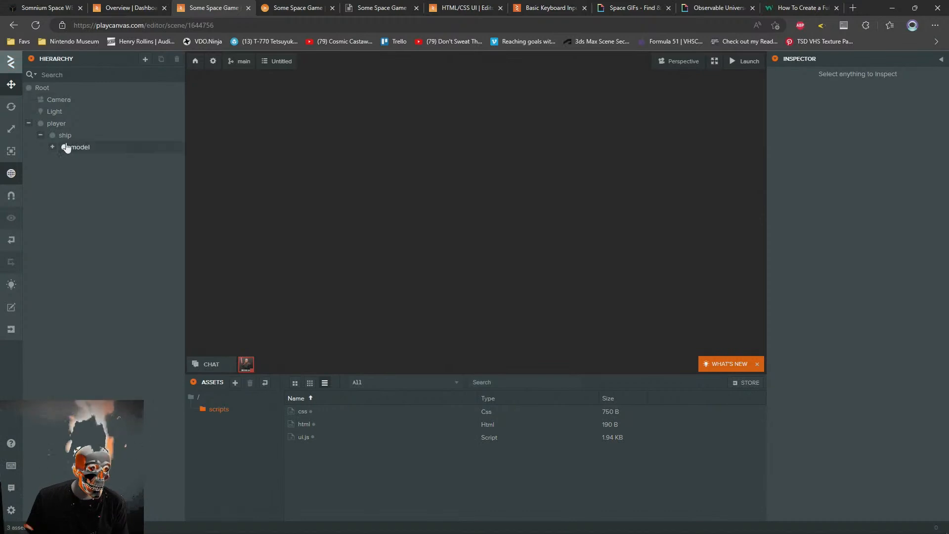
Add a Script component to the Root entity and attach the ui script to it
click(42, 87)
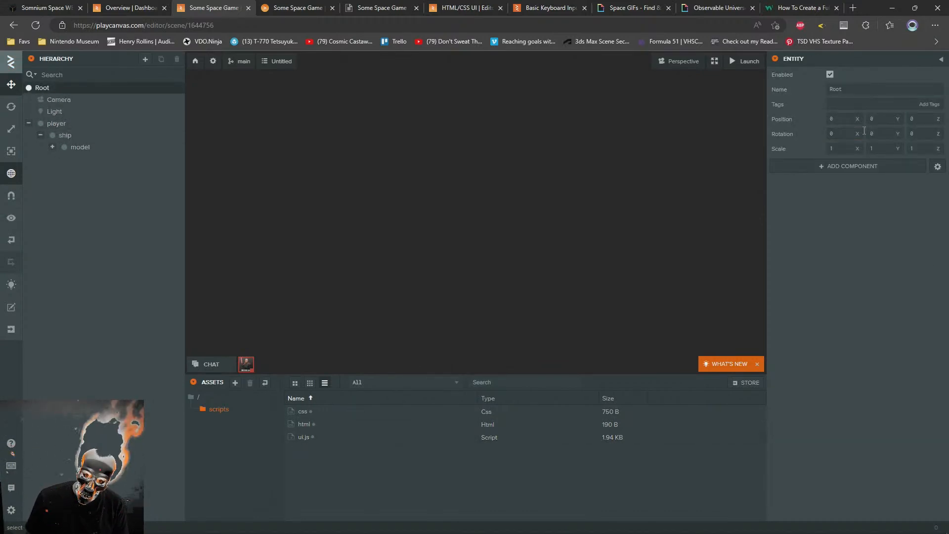
click(823, 172)
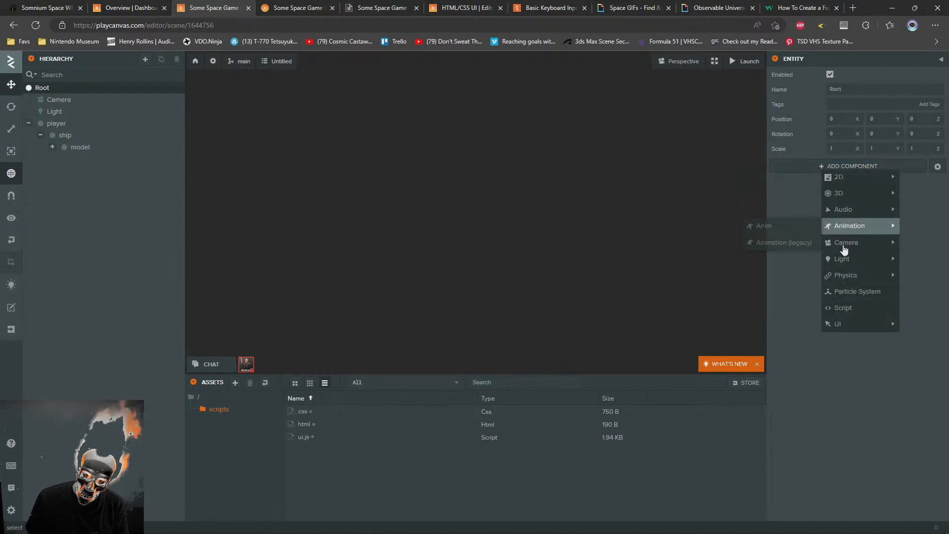
click(843, 308)
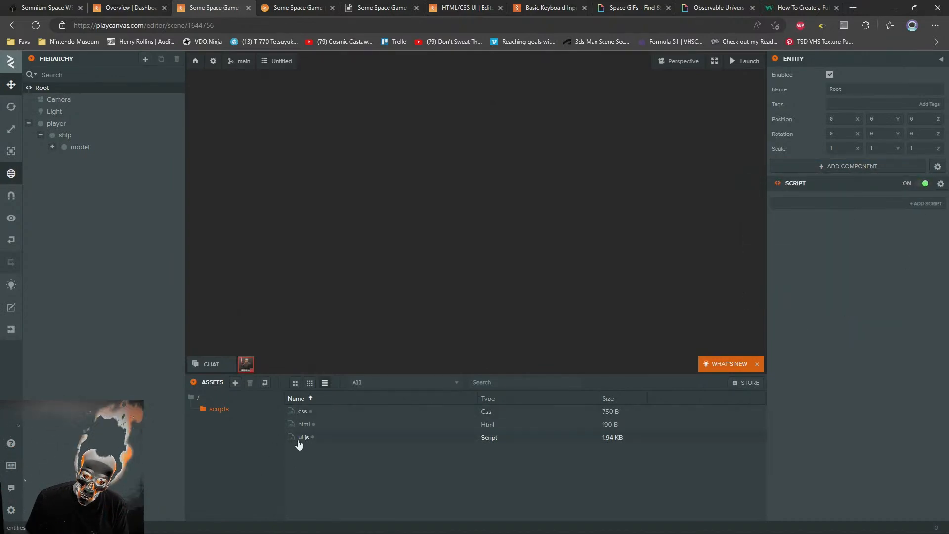
click(833, 204)
click(792, 223)
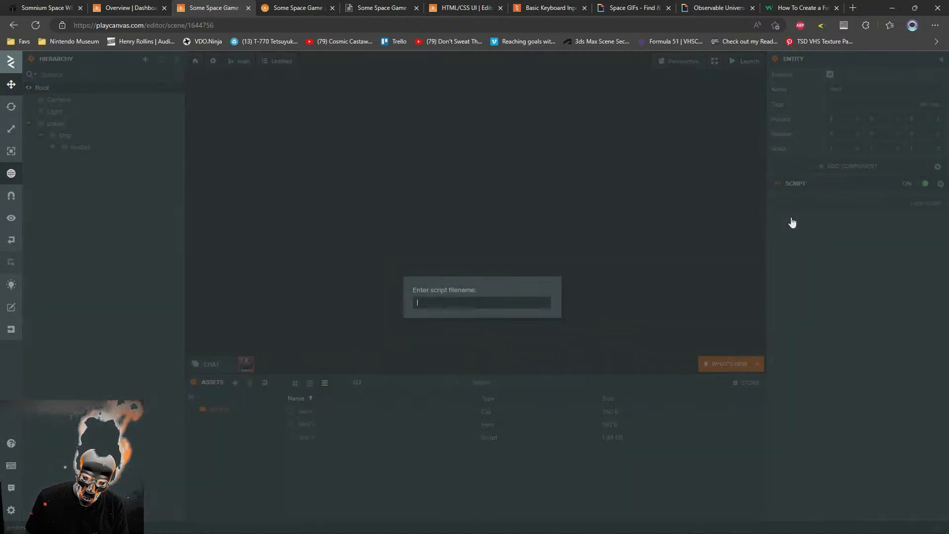
click(820, 338)
click(828, 205)
click(790, 216)
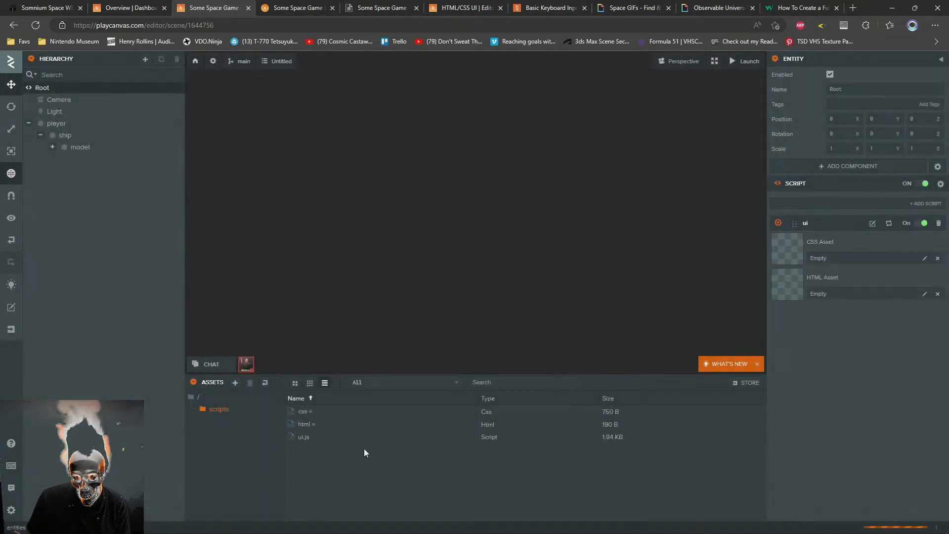
Assign the html and css assets to the ui script's HTML Asset and CSS Asset, and launch the game
drag(295, 426, 811, 284)
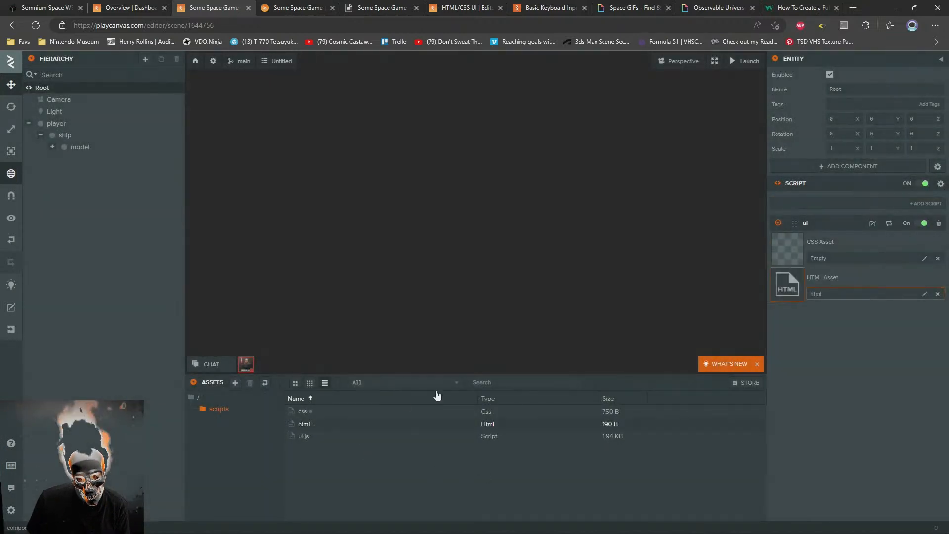
drag(371, 409, 808, 246)
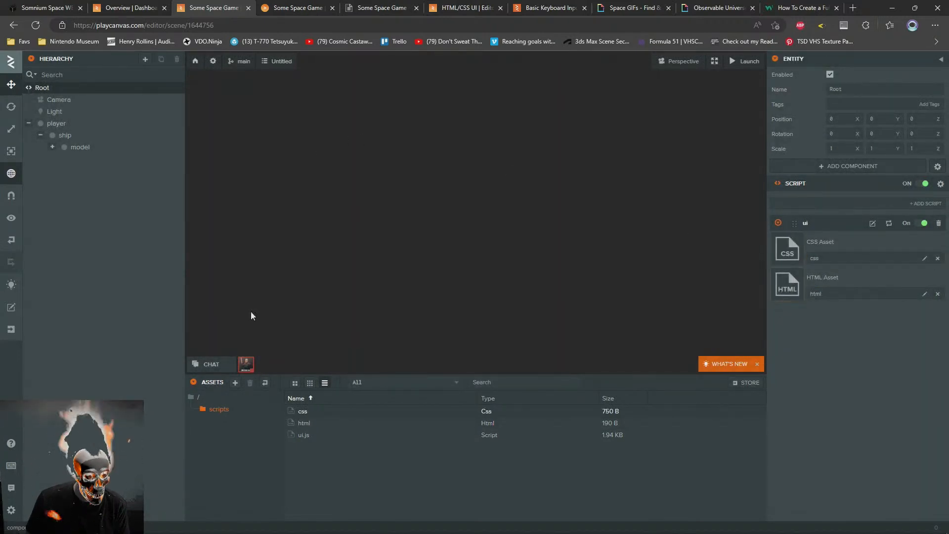
click(730, 62)
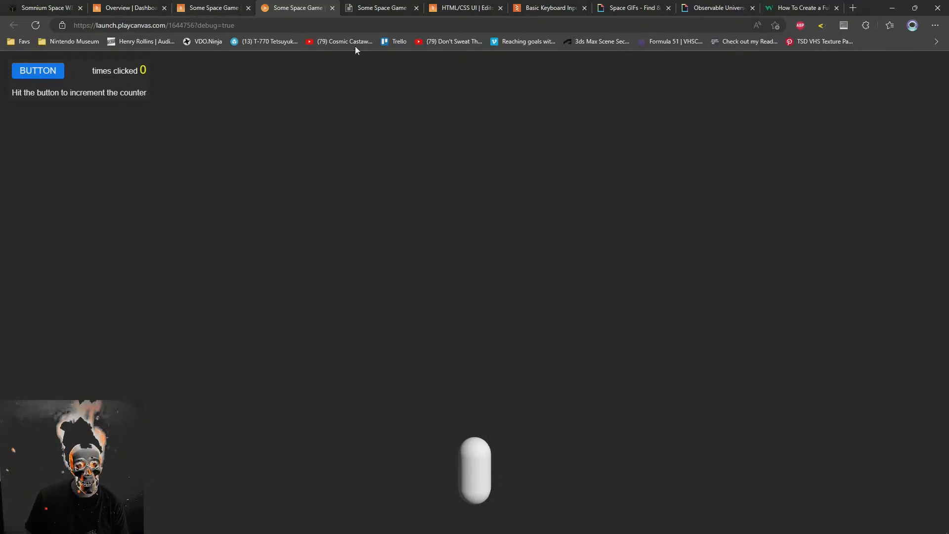
Return to the Some Space Game editor and open the ui script's html asset in the code editor
click(213, 5)
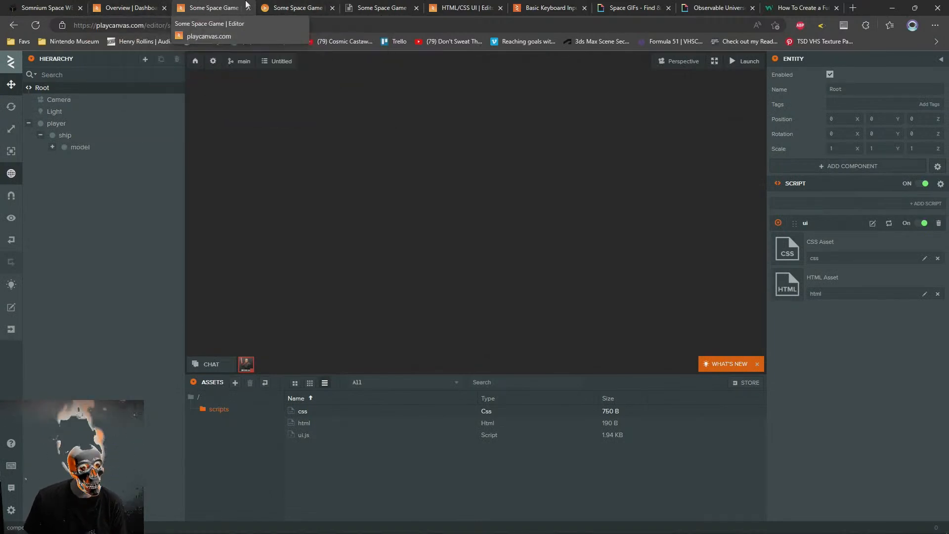
click(131, 6)
click(299, 7)
click(365, 6)
click(295, 6)
click(217, 6)
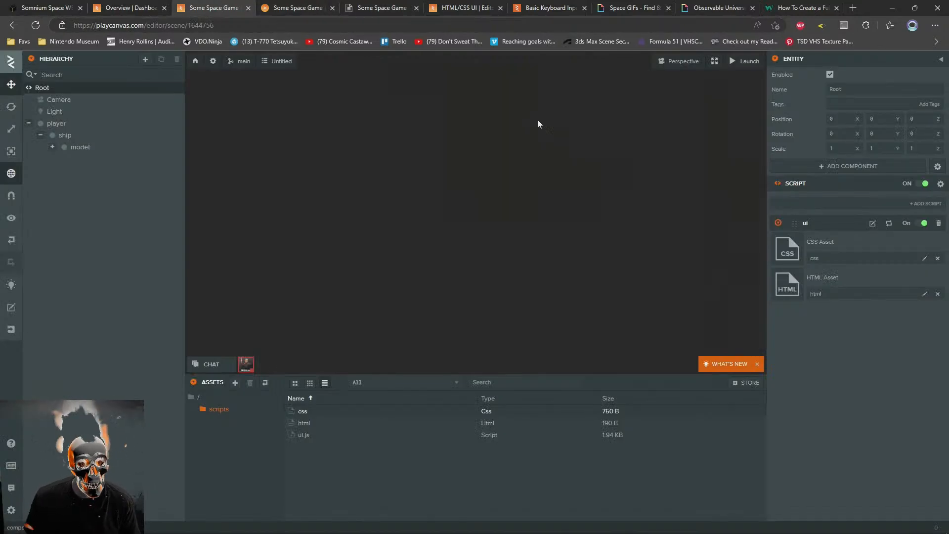
click(790, 288)
click(902, 231)
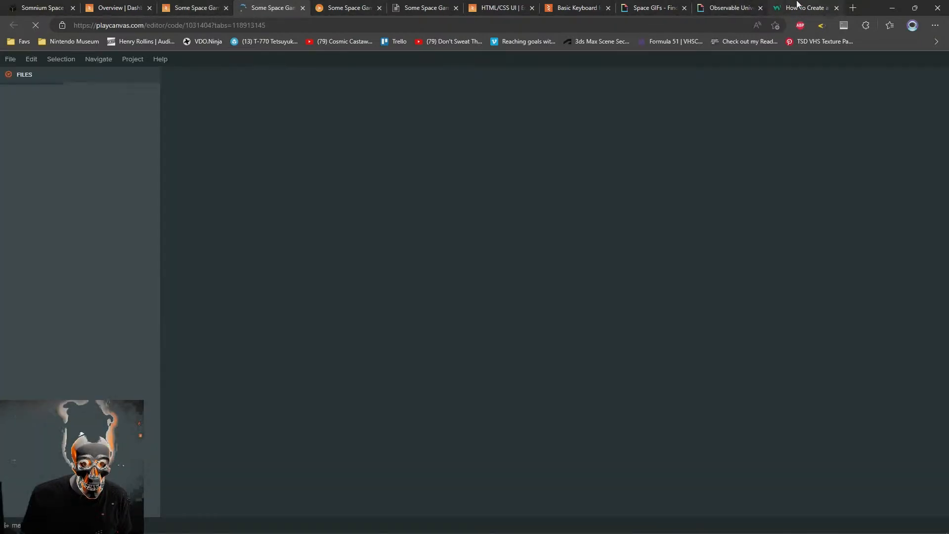
Look over the w3schools fullscreen video example and the Giphy space pages
click(797, 6)
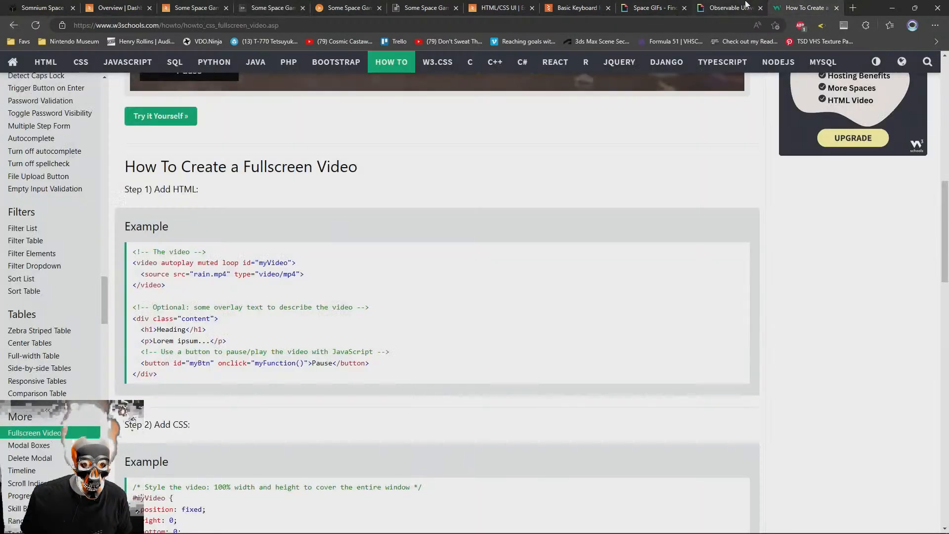
click(729, 8)
click(683, 4)
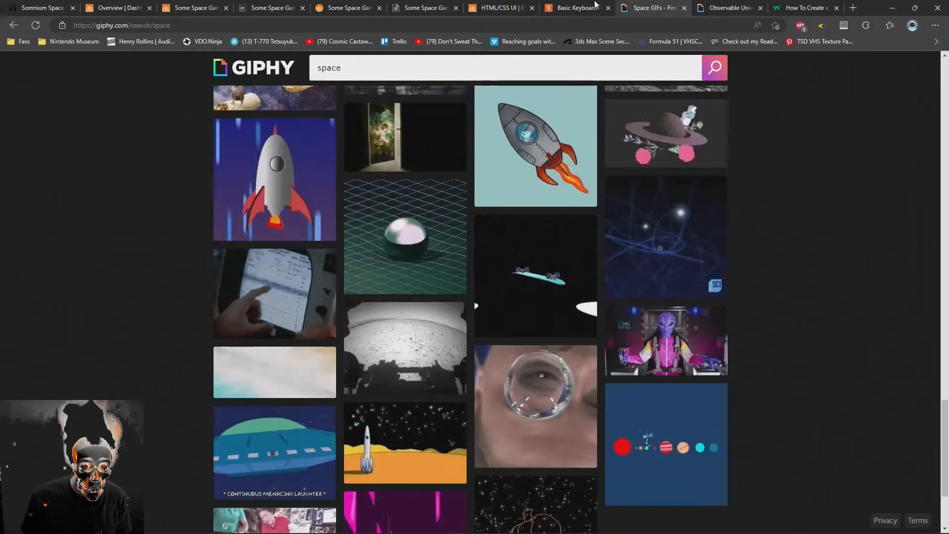
key(ctrl+3)
click(812, 5)
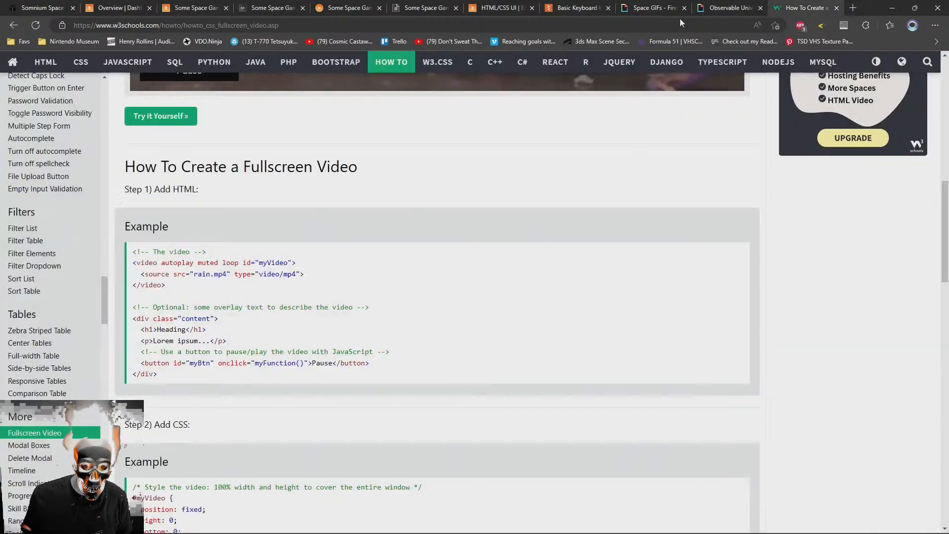
click(652, 7)
click(729, 8)
click(269, 7)
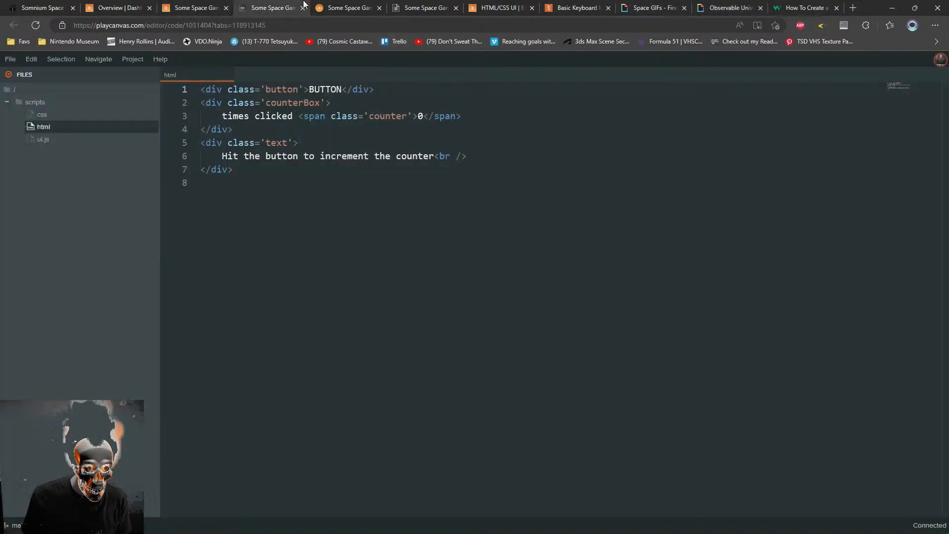
key(ctrl+a)
key(Delete)
text(https://media.giphy.com/media/xUA7aW1ddSxtVT5zzi/giphy.mp4)
key(Return)
key(Return)
Copy the myVideo video element from the w3schools fullscreen video example and paste it above the Giphy link in the html file
click(630, 6)
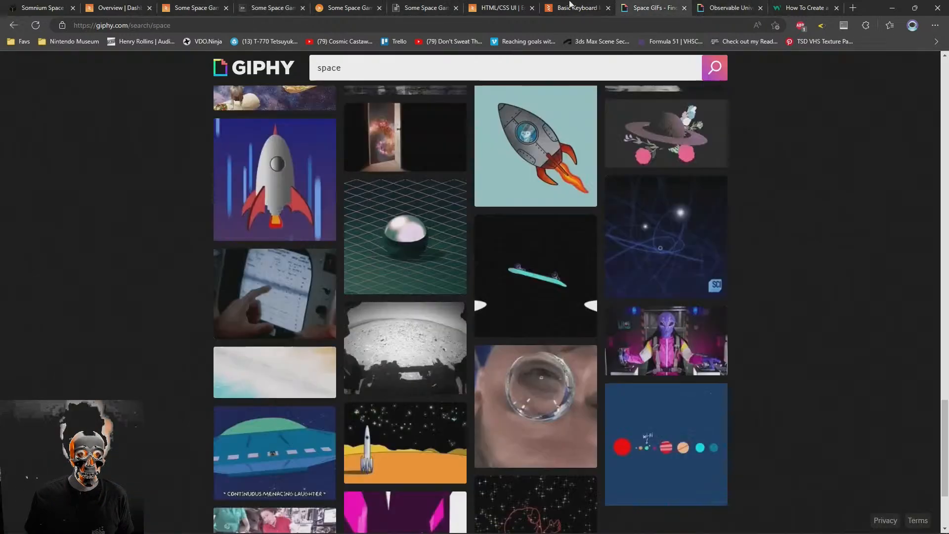
click(568, 4)
click(425, 4)
click(359, 3)
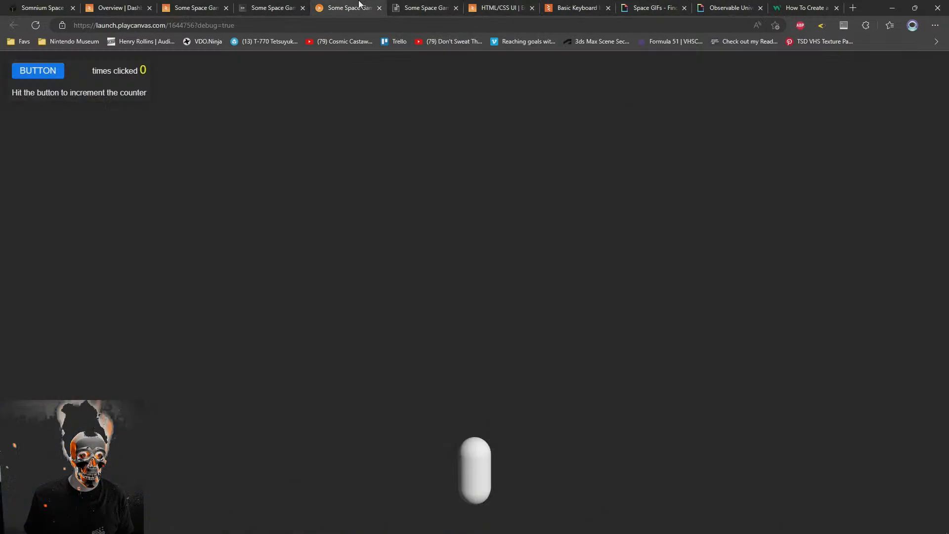
click(725, 6)
click(805, 7)
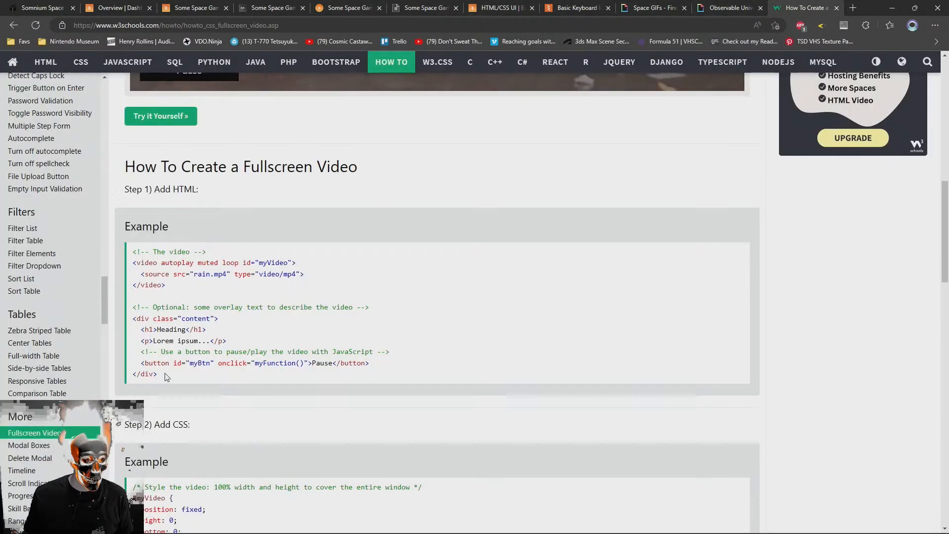
mouse_move(157, 374)
mouse_down()
mouse_move(142, 363)
mouse_move(154, 374)
mouse_up()
click(318, 362)
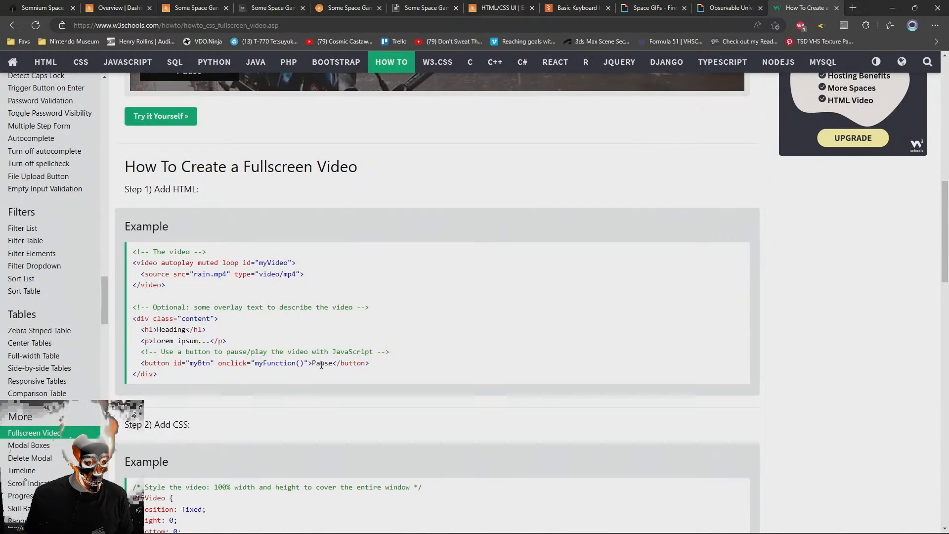
drag(165, 285, 116, 263)
key(ctrl+c)
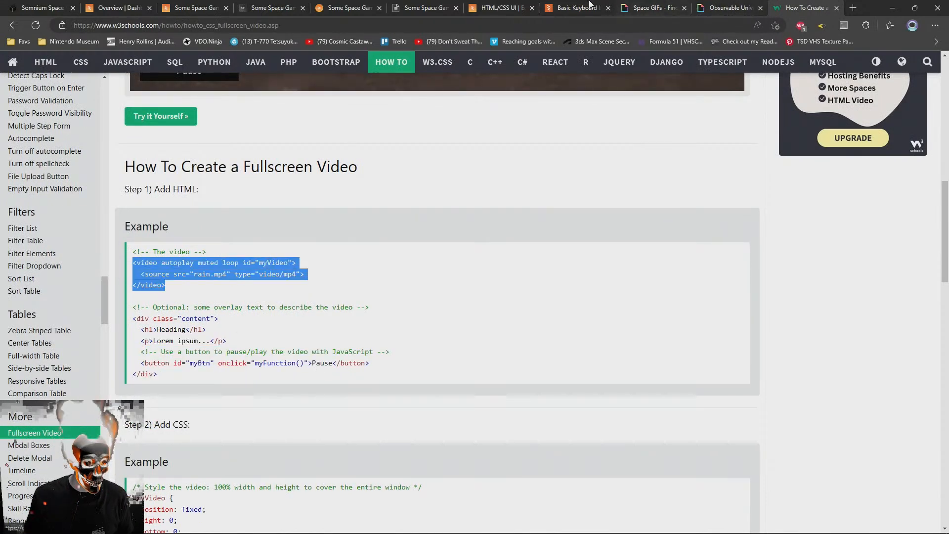
click(428, 6)
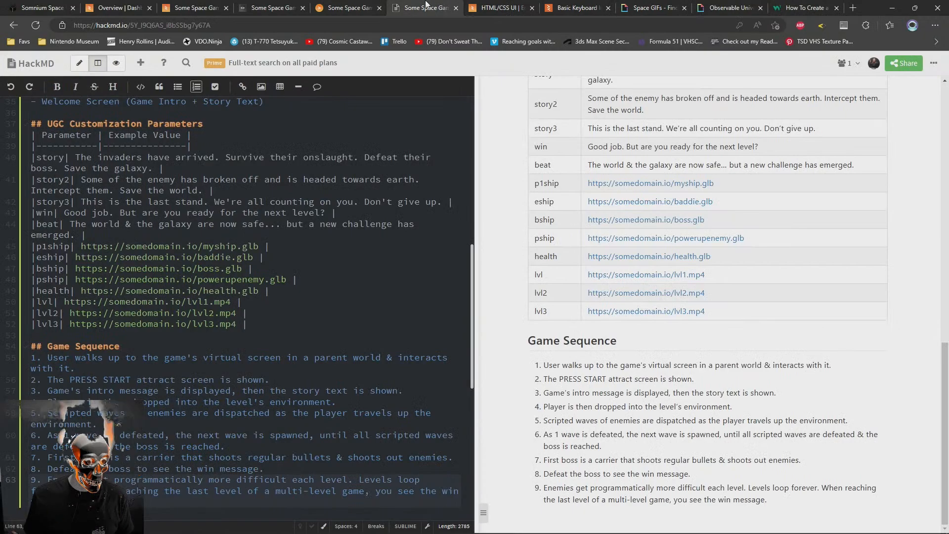
click(255, 5)
key(ctrl+v)
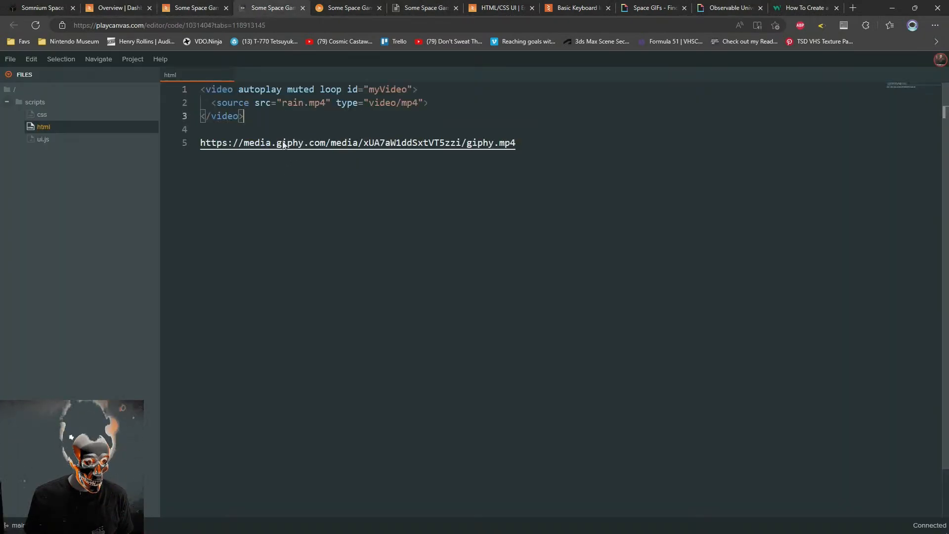
Remove the Giphy link and the blank lines below the video element
triple_click(537, 142)
key(ctrl+c)
key(BackSpace)
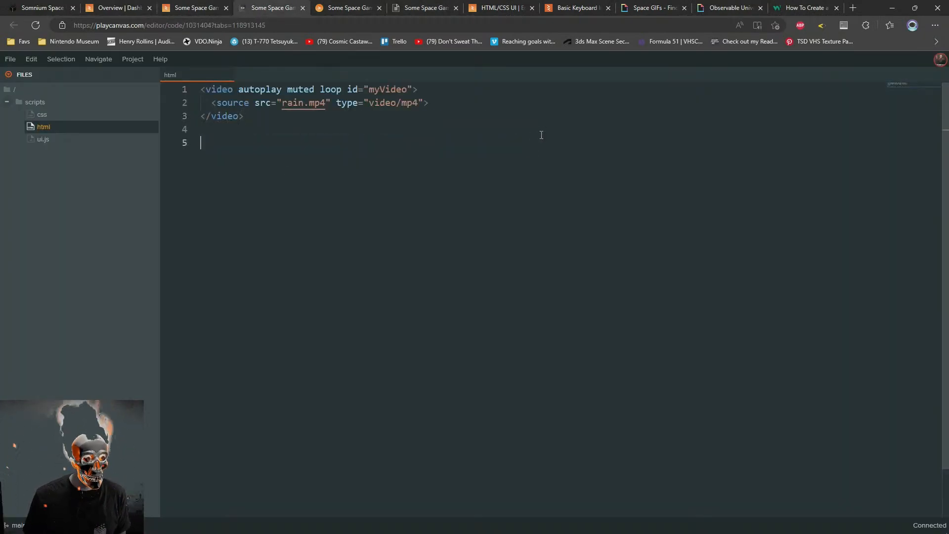
key(BackSpace)
key(BackSpace)
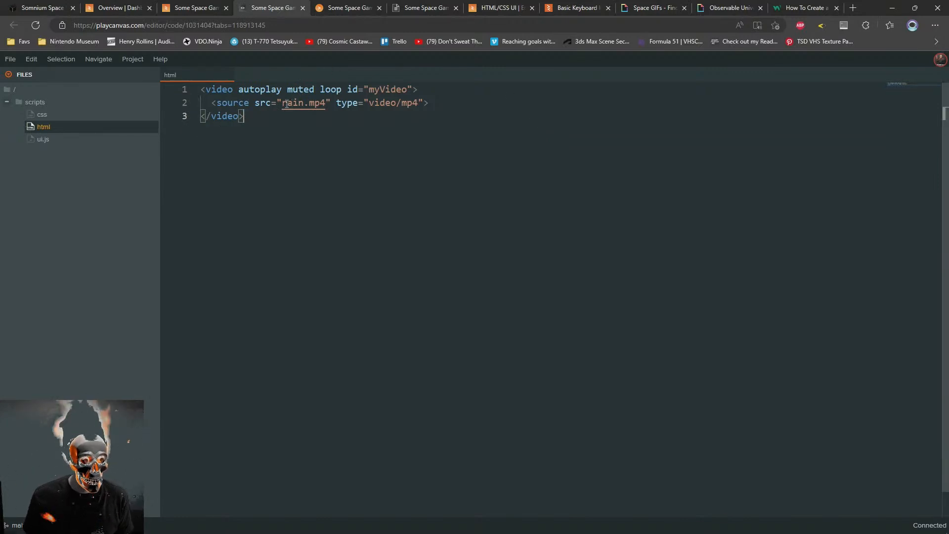
drag(282, 102, 327, 102)
key(ctrl+v)
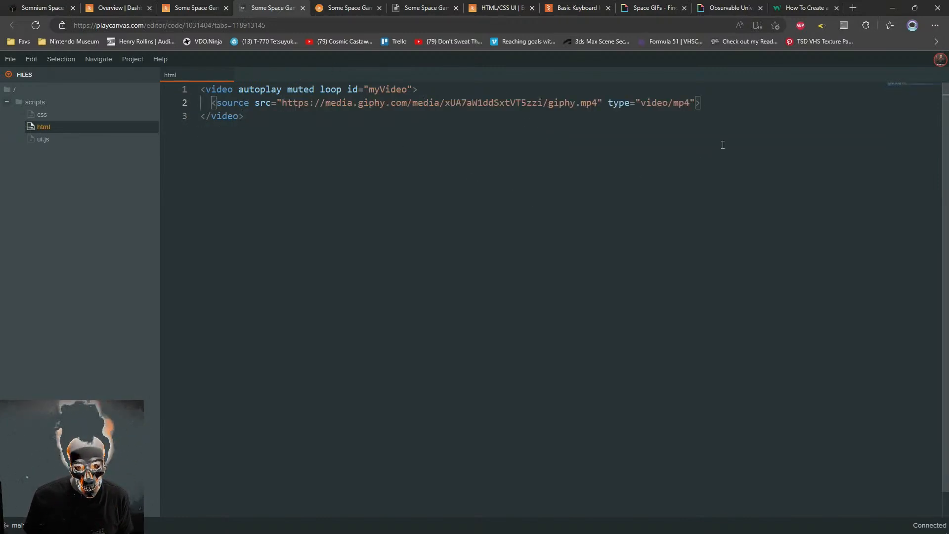
key(Left)
key(Left)
key(Left)
key(Left)
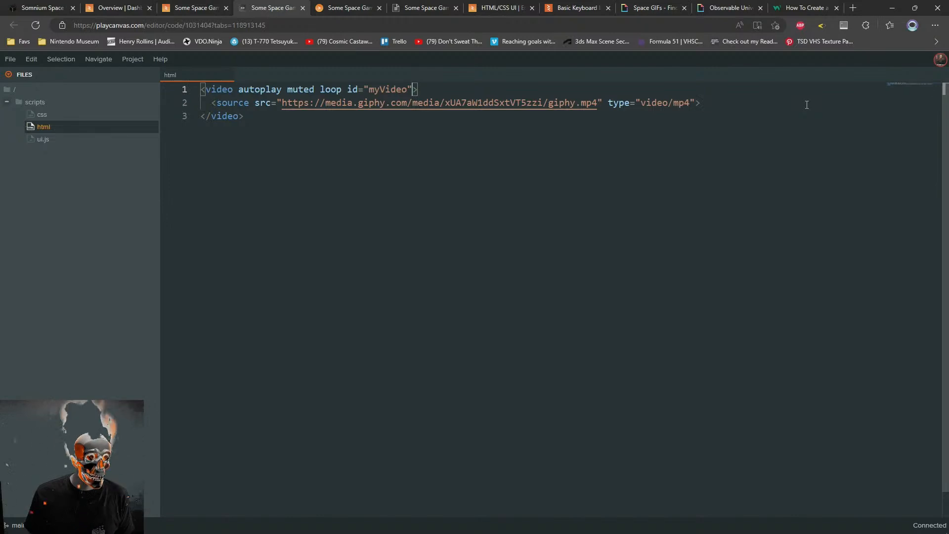
key(ctrl+d)
text(b)
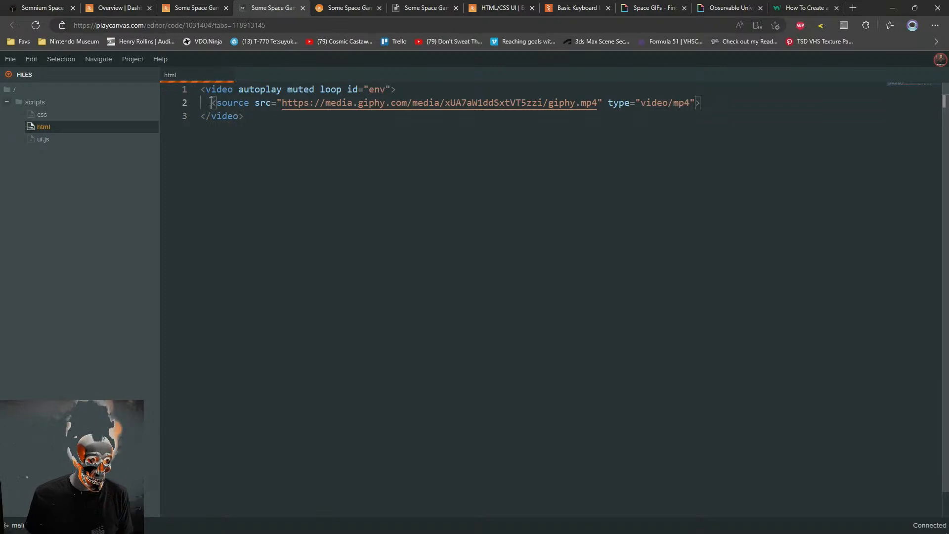
Reformat the html file so the source line is indented four spaces inside the video element
key(ctrl+a)
click(516, 295)
double_click(312, 89)
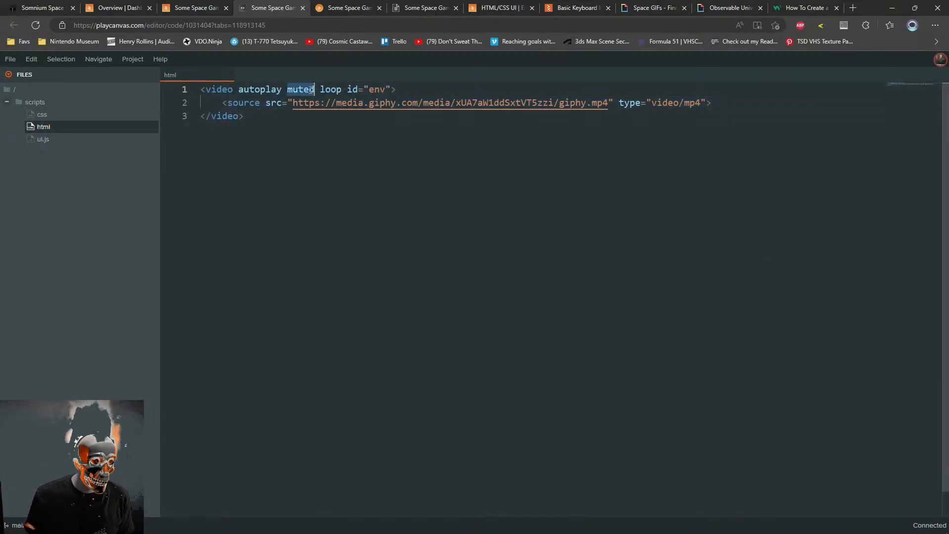
click(364, 239)
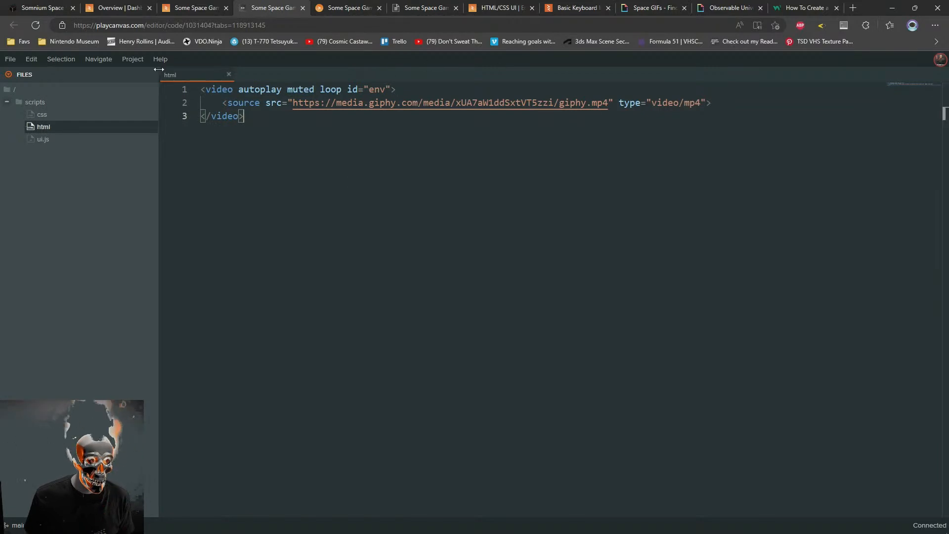
Open the css file and rename the first rule's selector to .env
click(56, 140)
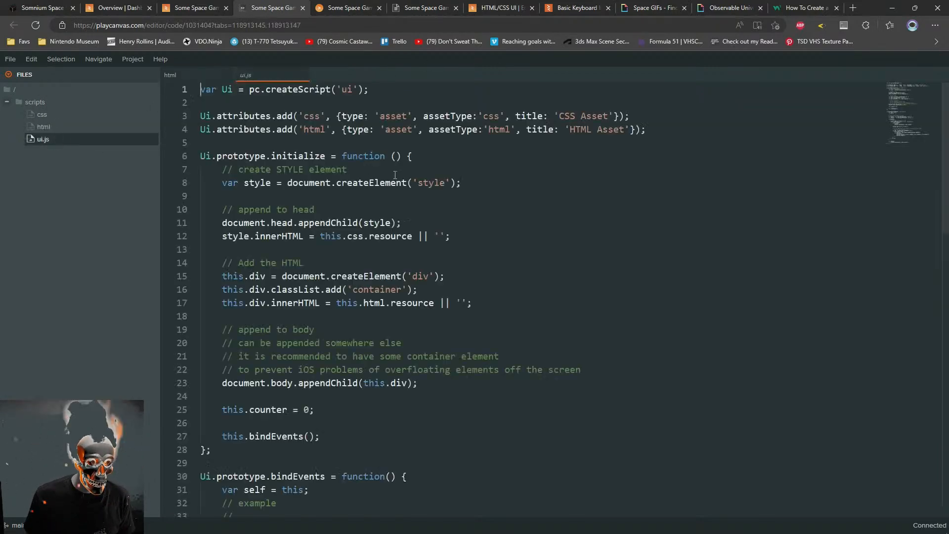
click(35, 115)
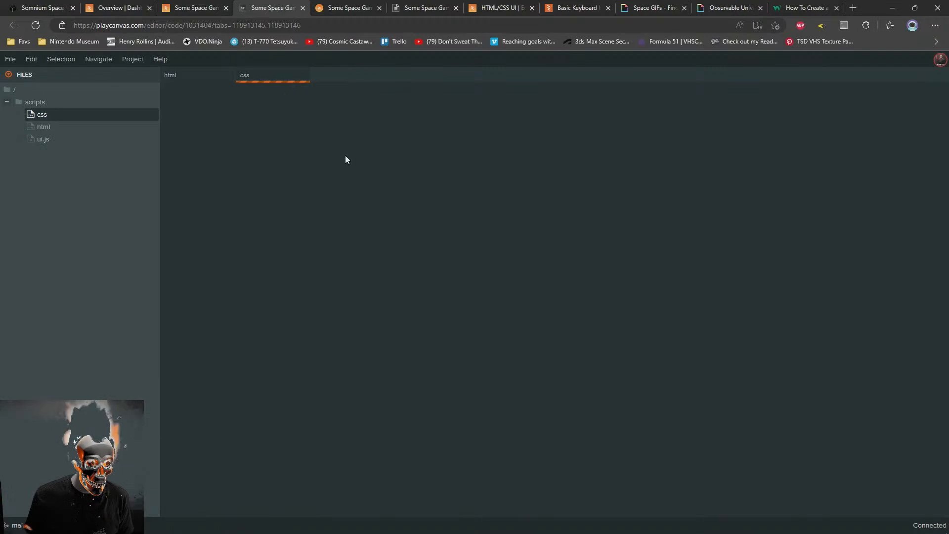
click(347, 156)
double_click(216, 91)
text(env)
key(Down)
key(Down)
key(Down)
key(Down)
key(Down)
key(Down)
key(Down)
key(Down)
key(Down)
key(Down)
key(Down)
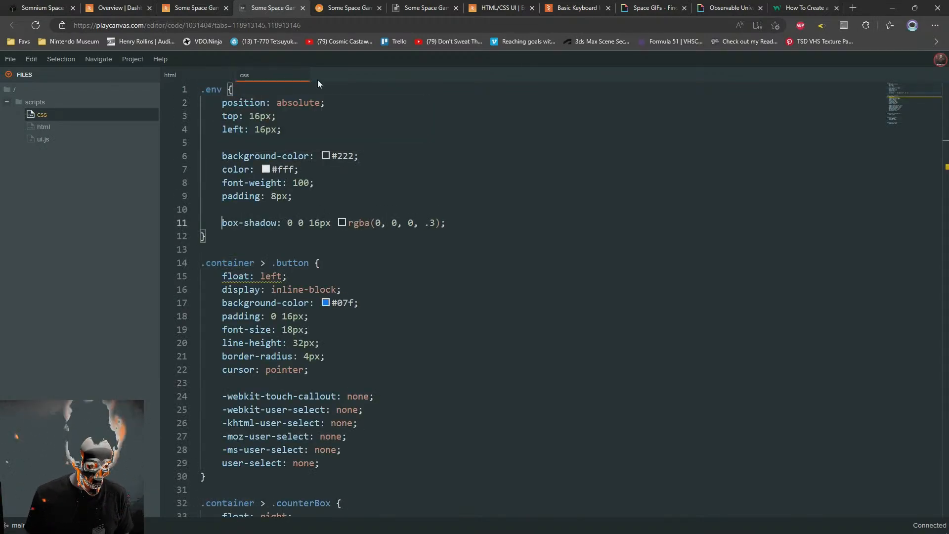
Delete all the rules below the .env rule in the css file
key(ctrl+shift+End)
key(Delete)
scroll(317, 149, up, 5)
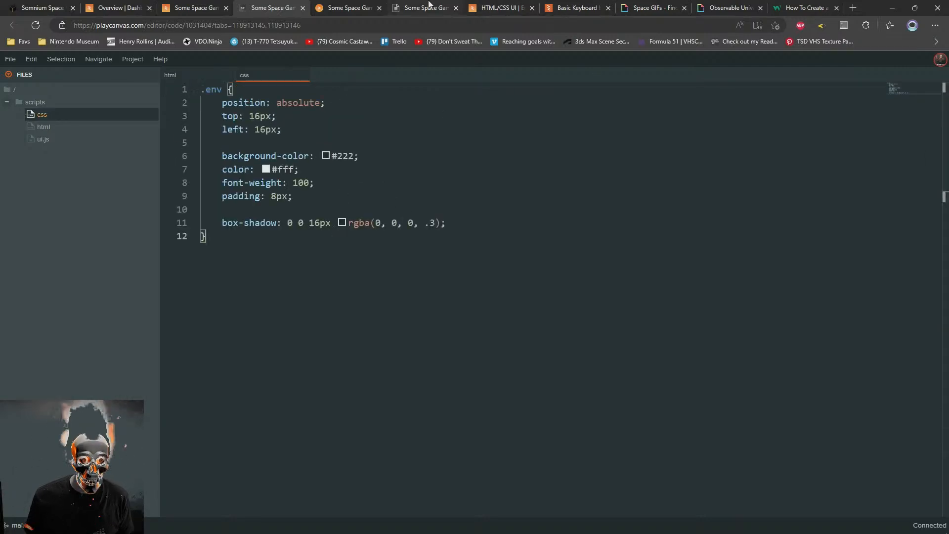
Return to the w3schools fullscreen video example and find the CSS that styles the #myVideo element
click(806, 8)
scroll(237, 346, down, 4)
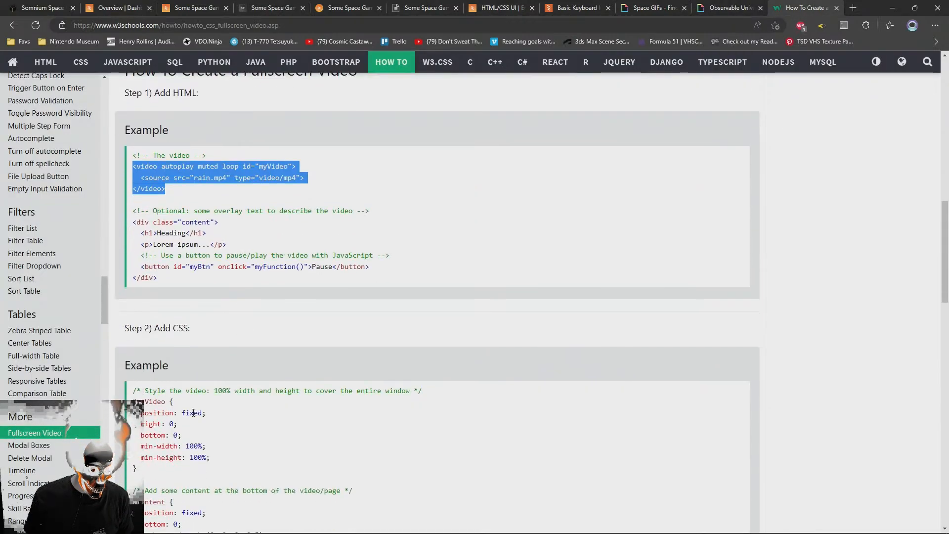
scroll(201, 413, up, 6)
scroll(201, 413, down, 8)
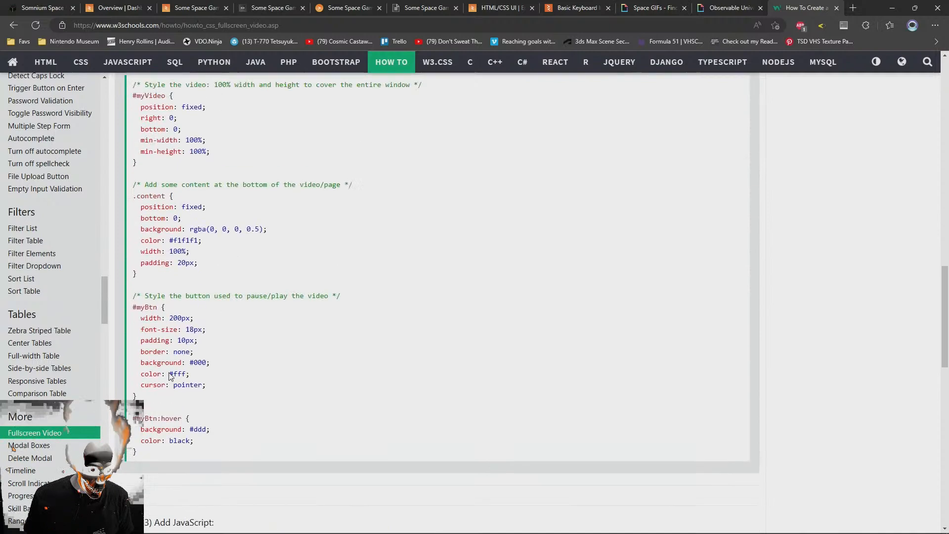
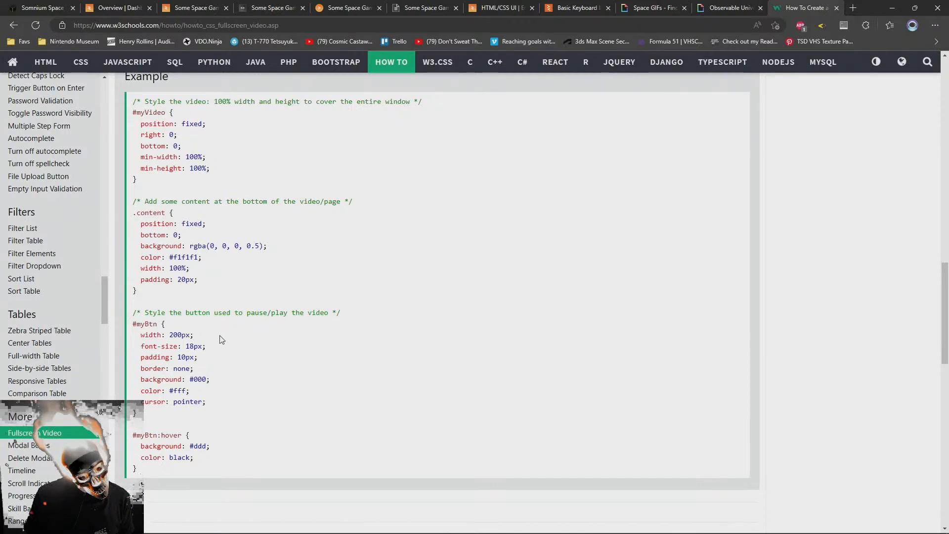
Copy the #myVideo declarations, from position to min-height, from the CSS example on the W3Schools fullscreen video page
scroll(207, 316, up, 14)
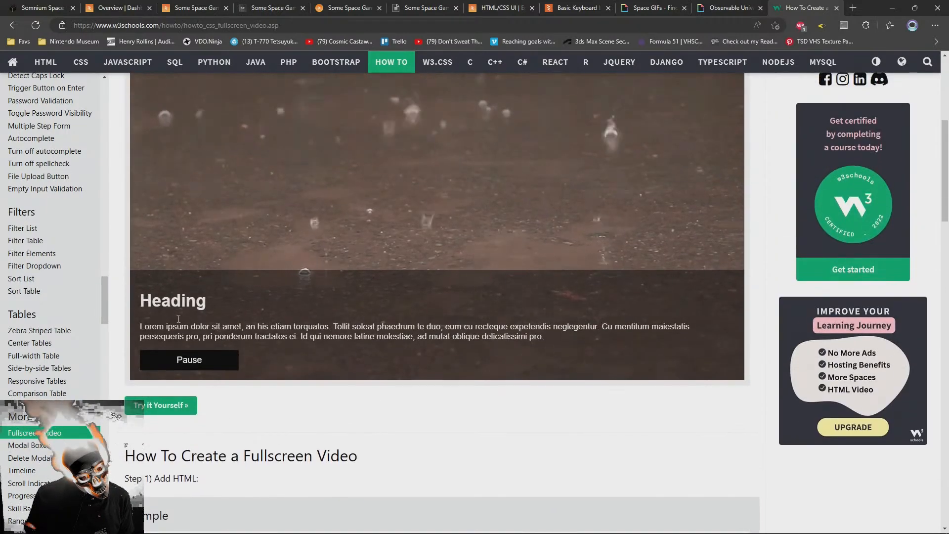
scroll(228, 316, down, 10)
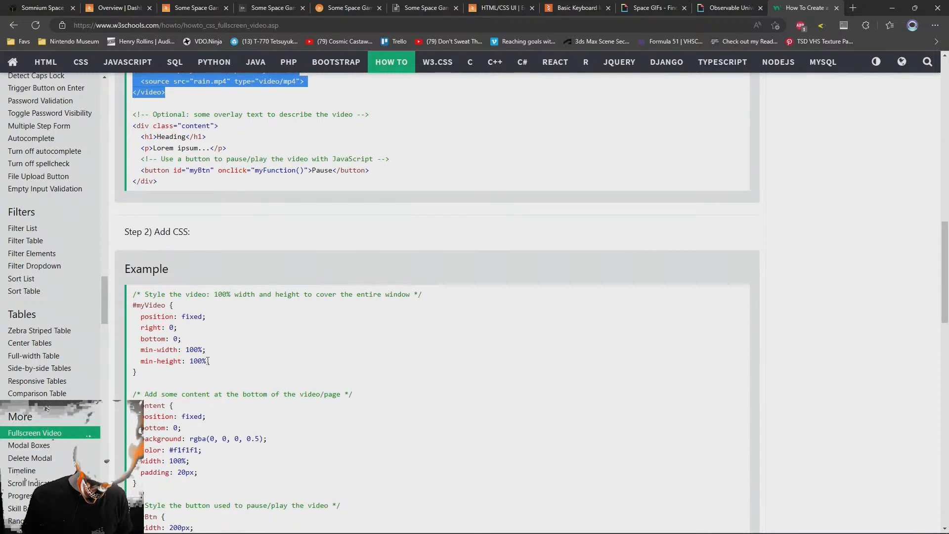
drag(221, 364, 227, 304)
key(ctrl+c)
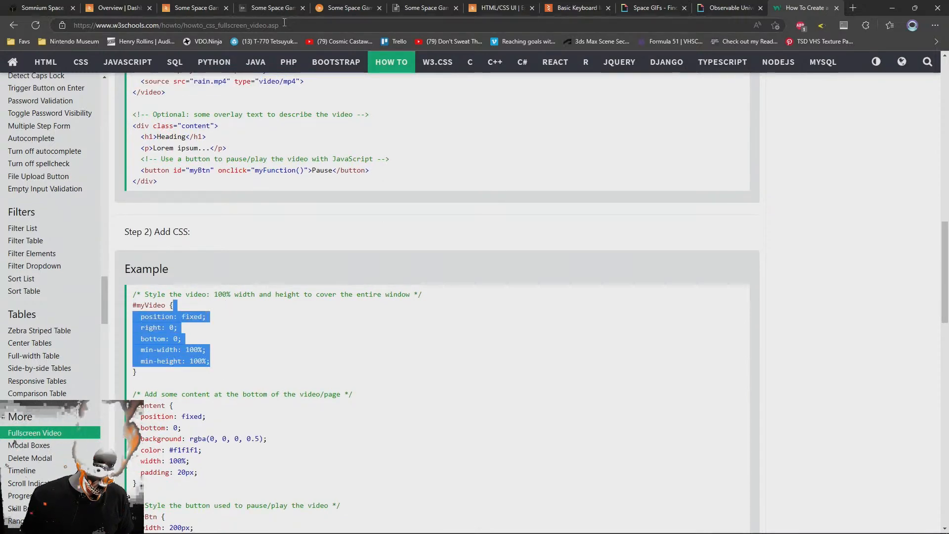
Replace the .env rule's declarations in the PlayCanvas css file with the copied #myVideo properties and indent them one level
click(333, 3)
click(292, 2)
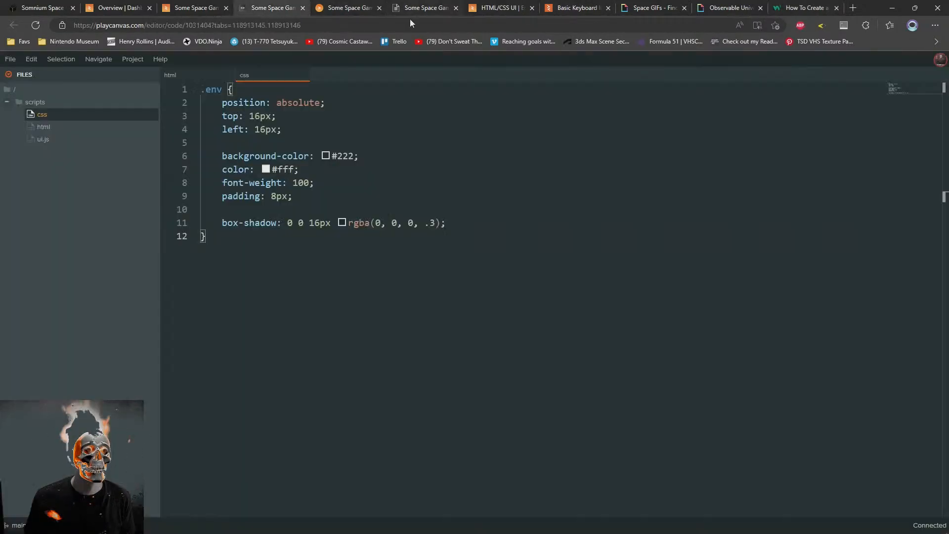
drag(447, 223, 424, 88)
key(ctrl+v)
drag(314, 151, 211, 103)
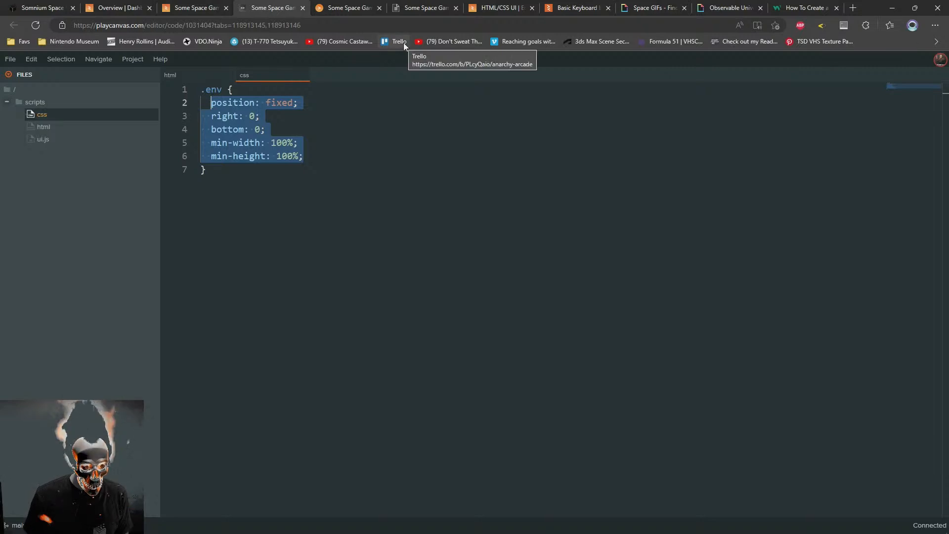
key(Tab)
click(333, 266)
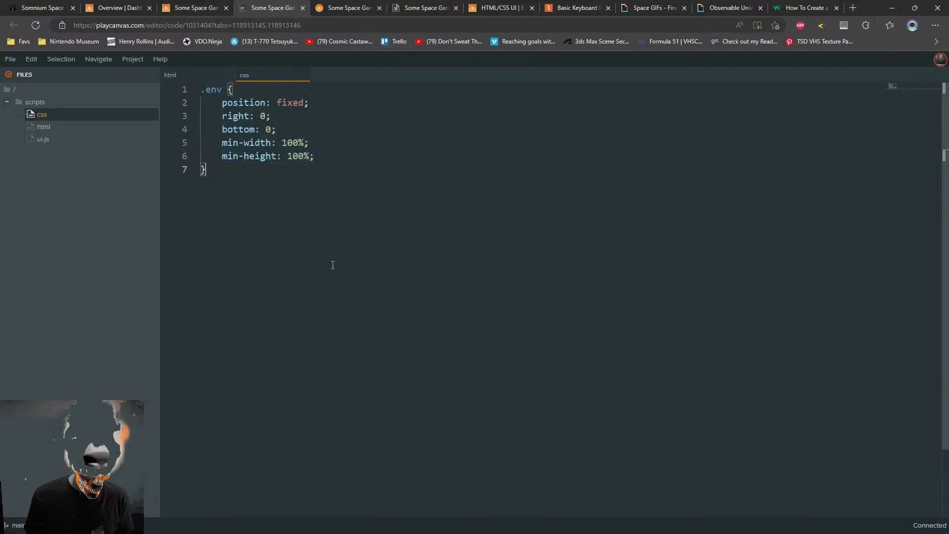
Set the position property of the .env rule to absolute
double_click(302, 103)
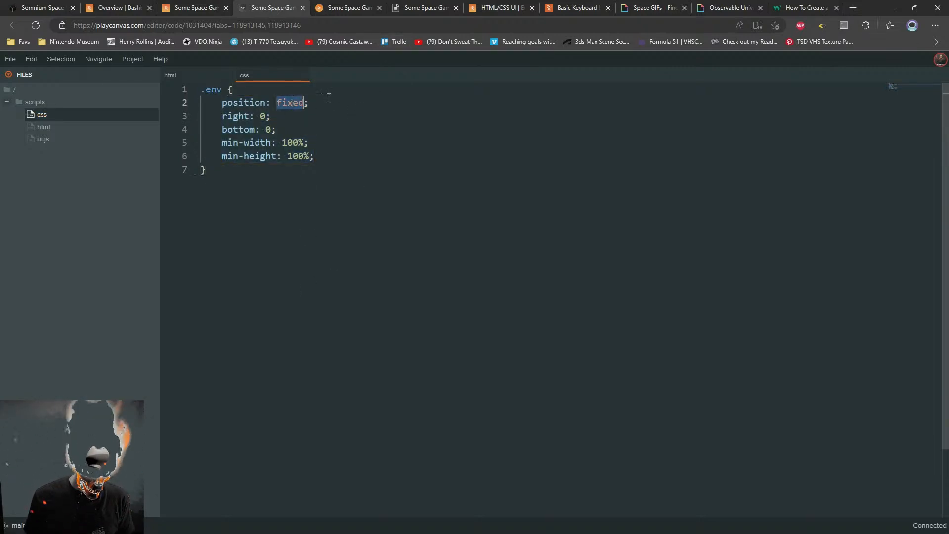
text(a)
key(BackSpace)
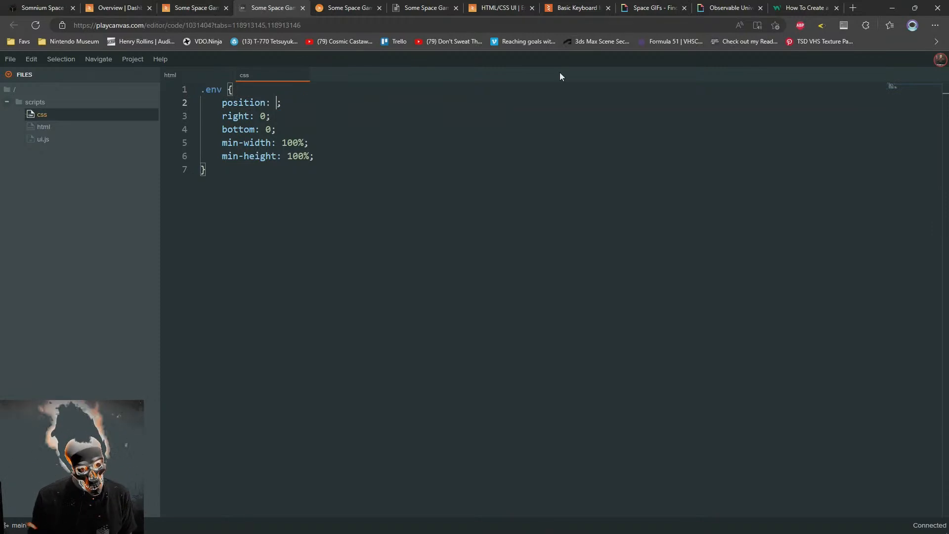
text(f)
key(BackSpace)
text(abso)
key(Return)
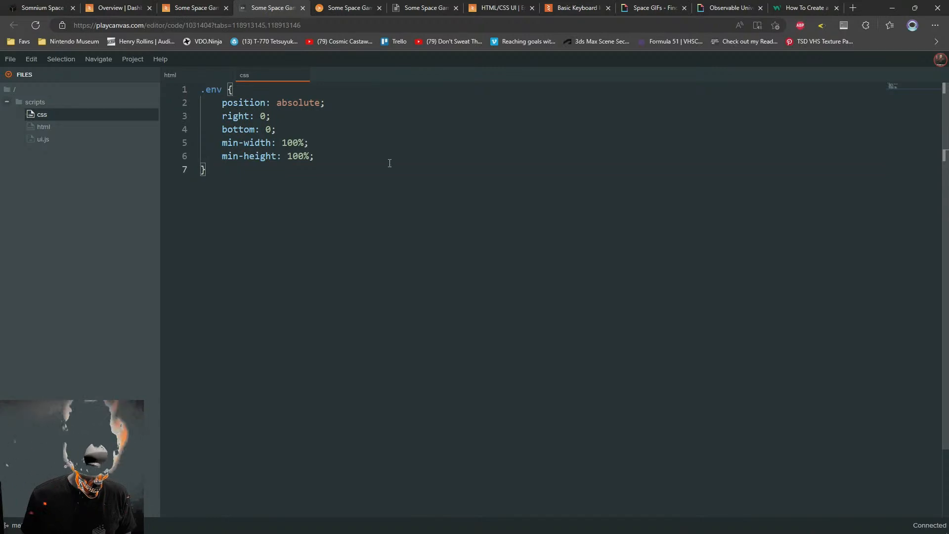
click(197, 6)
click(271, 6)
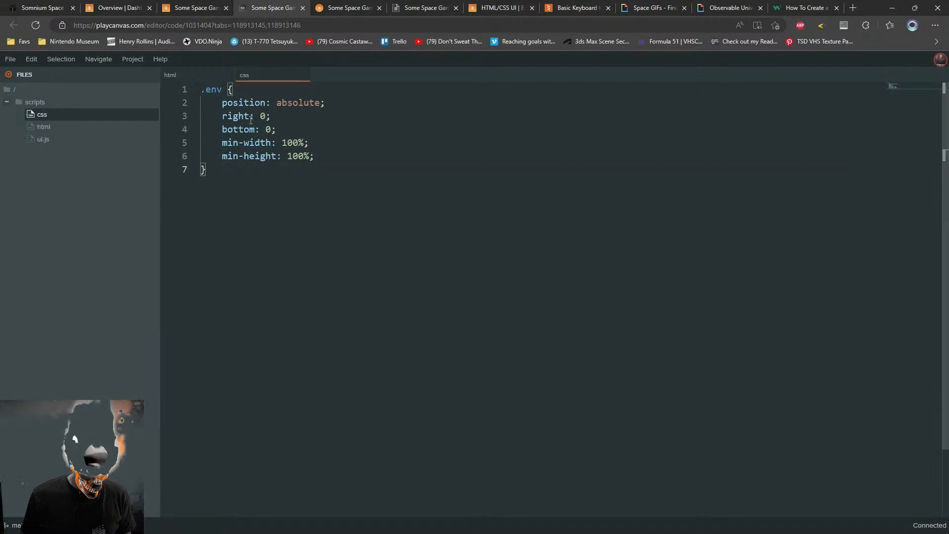
drag(288, 131, 171, 115)
drag(316, 156, 153, 104)
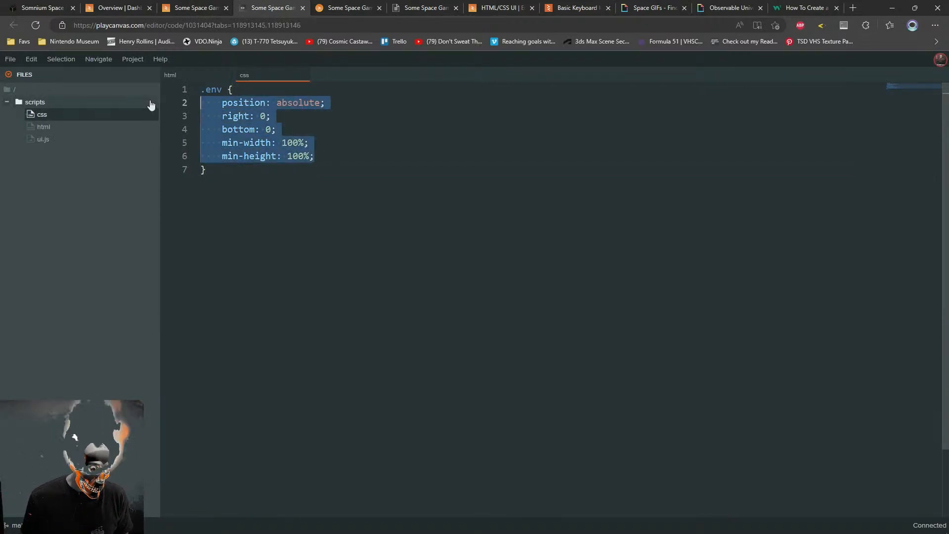
click(324, 215)
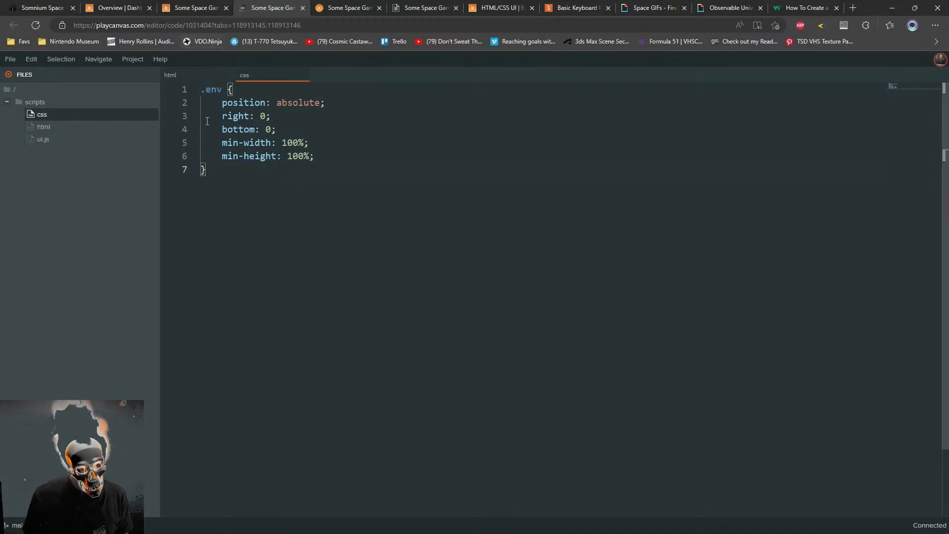
Check the html file's video markup, open ui.js and read through its initialize and bindEvents functions
click(40, 127)
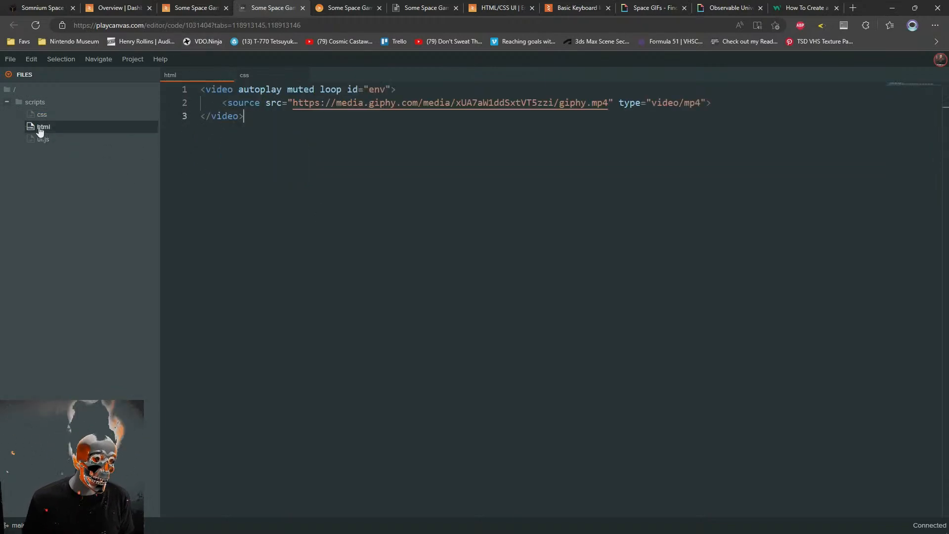
click(44, 140)
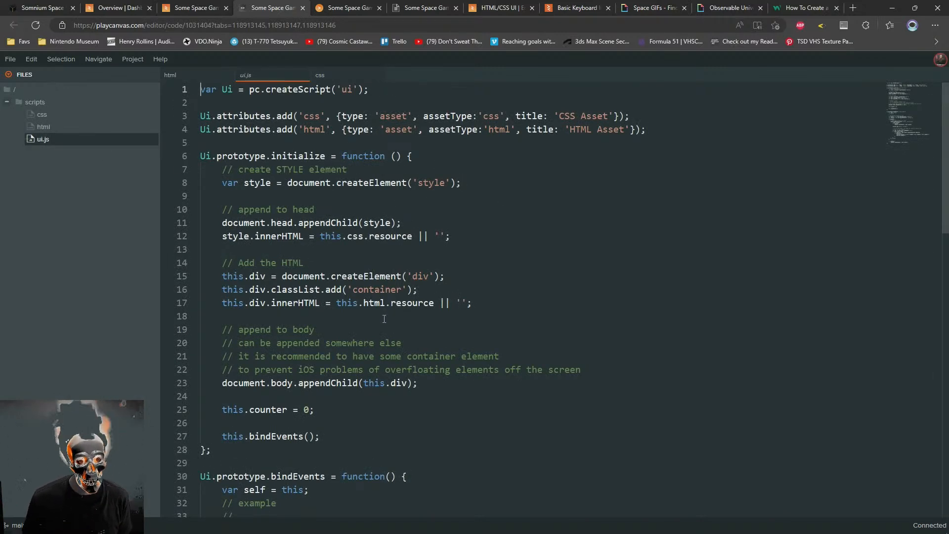
scroll(385, 312, down, 12)
scroll(420, 385, up, 4)
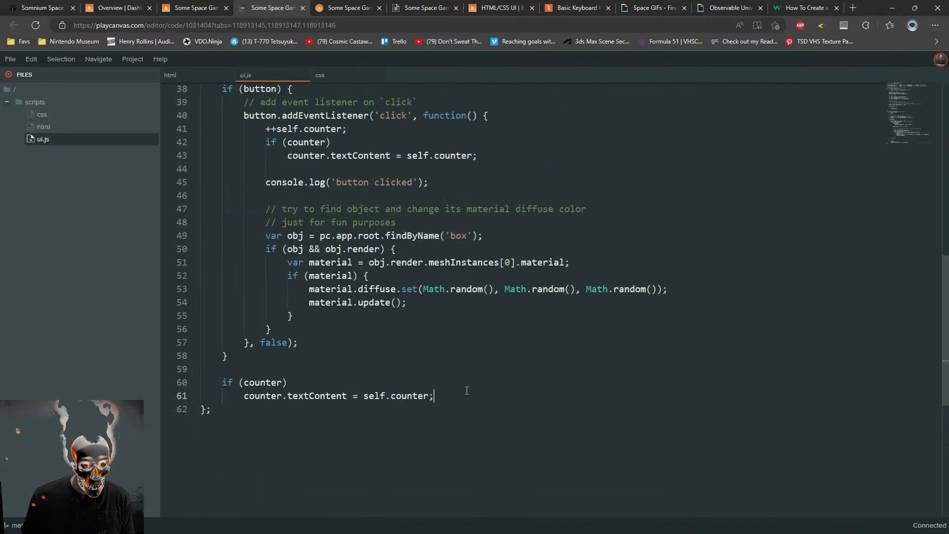
scroll(466, 390, up, 6)
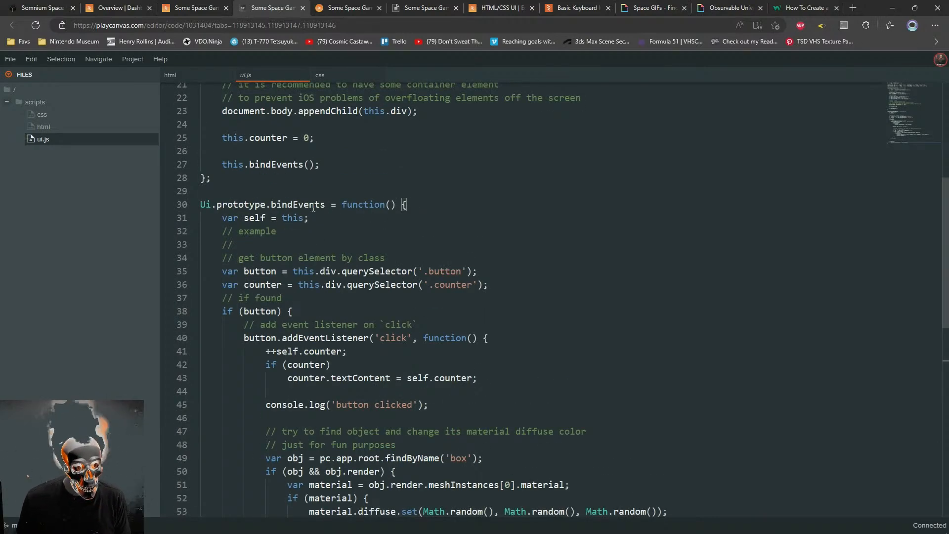
click(221, 218)
text(/*)
scroll(361, 392, down, 4)
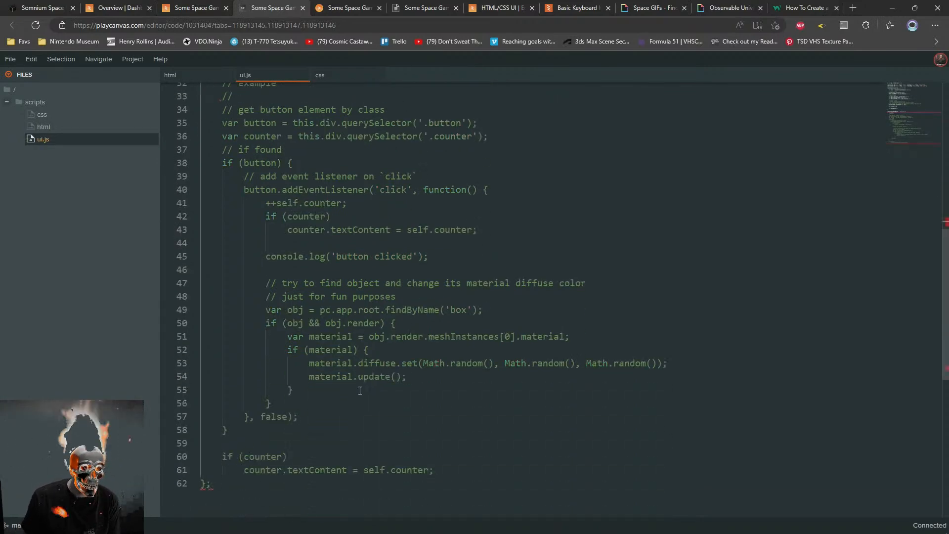
click(466, 470)
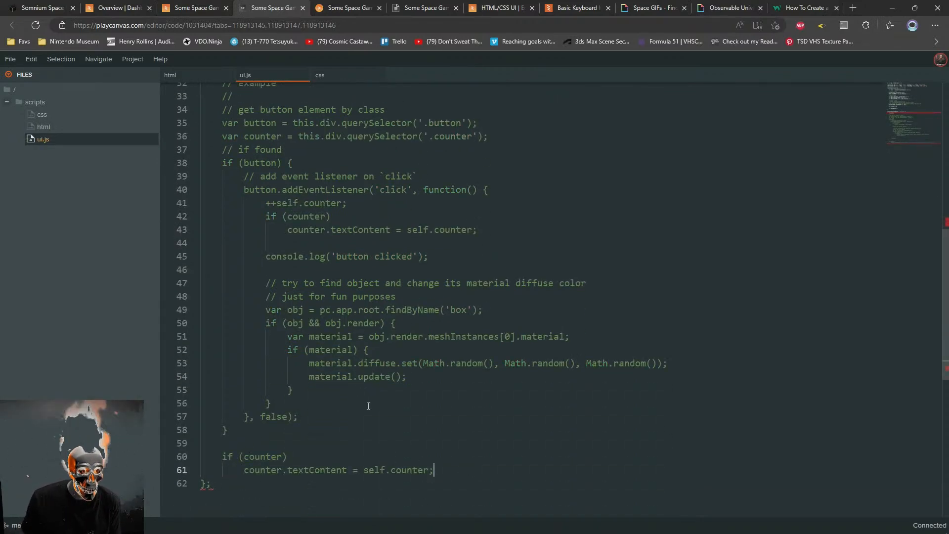
key(ctrl+z)
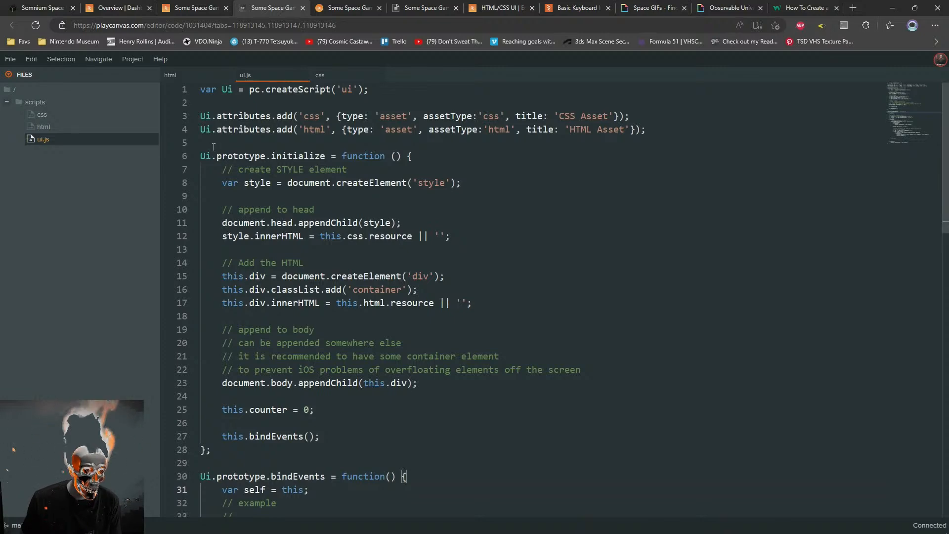
Comment out the whole body of the initialize function in ui.js with a /* */ block comment
click(439, 158)
key(Return)
text(/*)
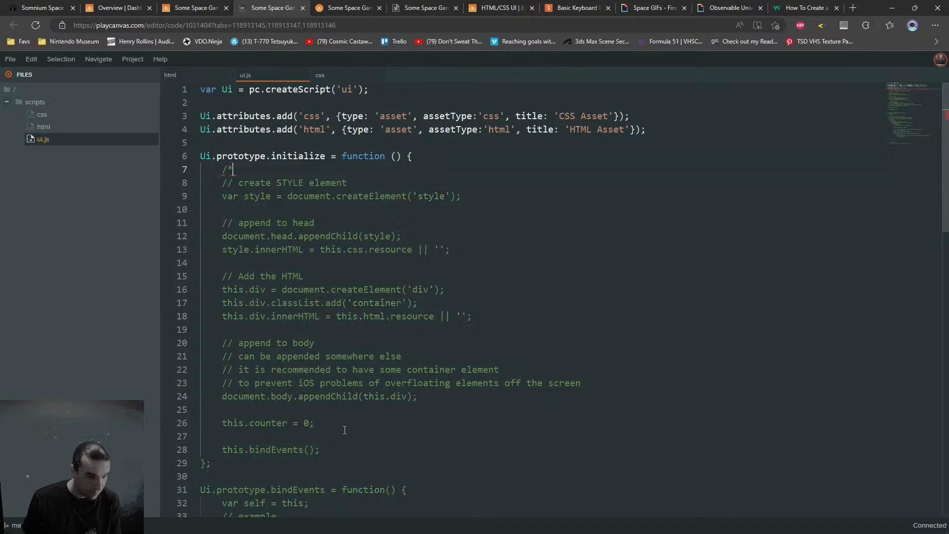
click(329, 447)
text(*/)
key(Return)
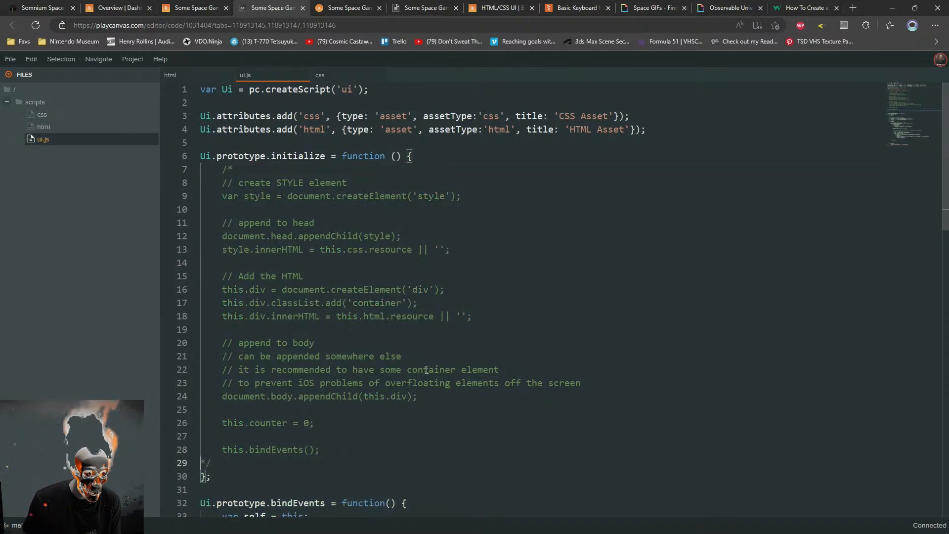
Comment out the entire bindEvents function in ui.js with a /* */ block comment
scroll(426, 370, down, 2)
click(280, 393)
key(Return)
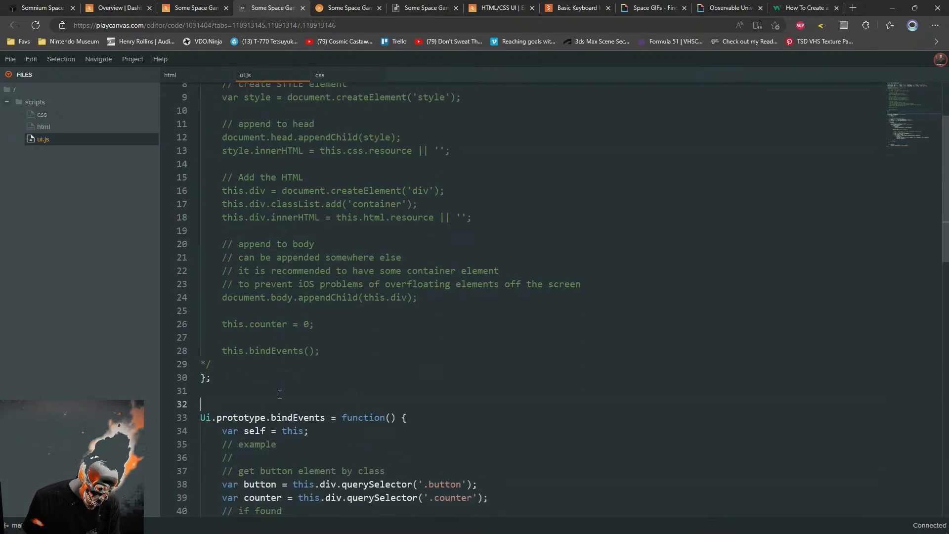
text(/*)
scroll(346, 396, down, 10)
click(372, 346)
text(*/)
scroll(365, 185, up, 7)
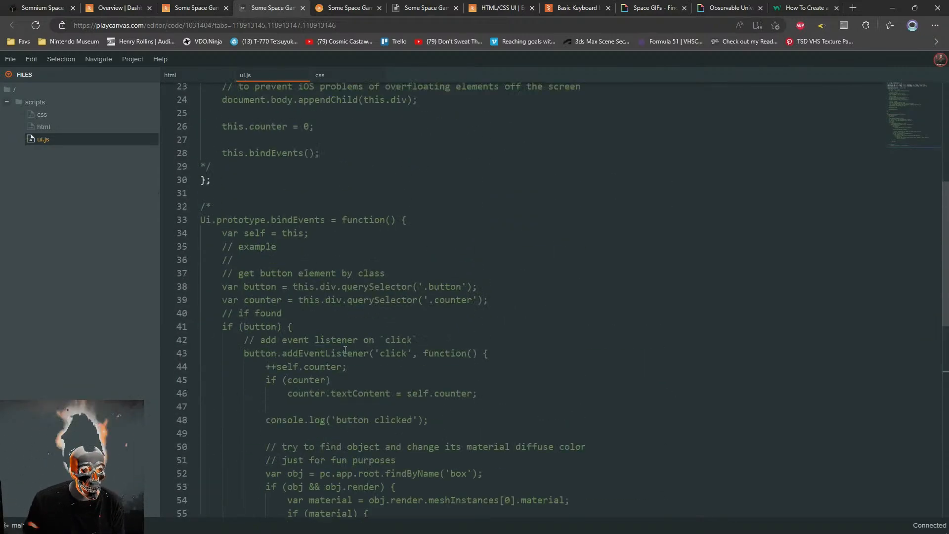
scroll(365, 185, down, 4)
scroll(297, 228, up, 6)
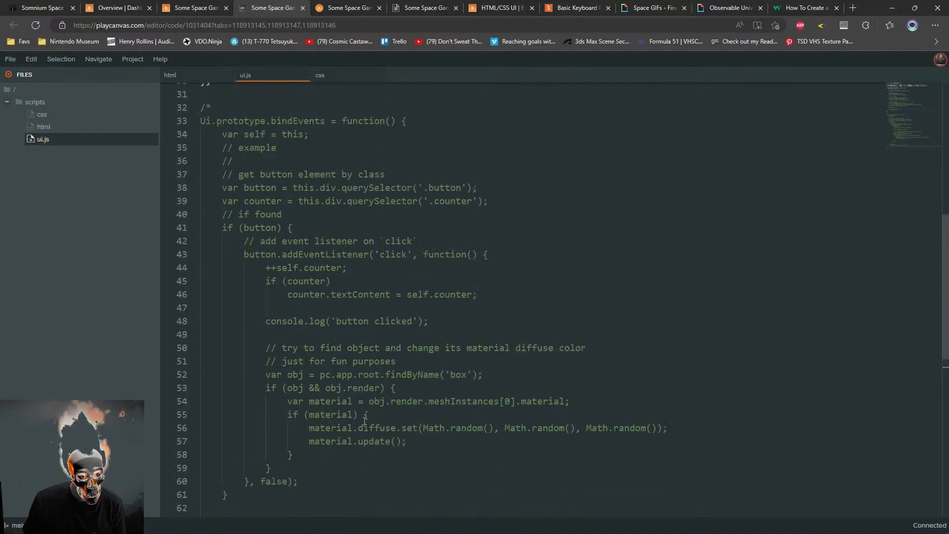
Check the block comments in ui.js and reload the launched game to test the script without its UI code
click(226, 272)
scroll(228, 273, up, 5)
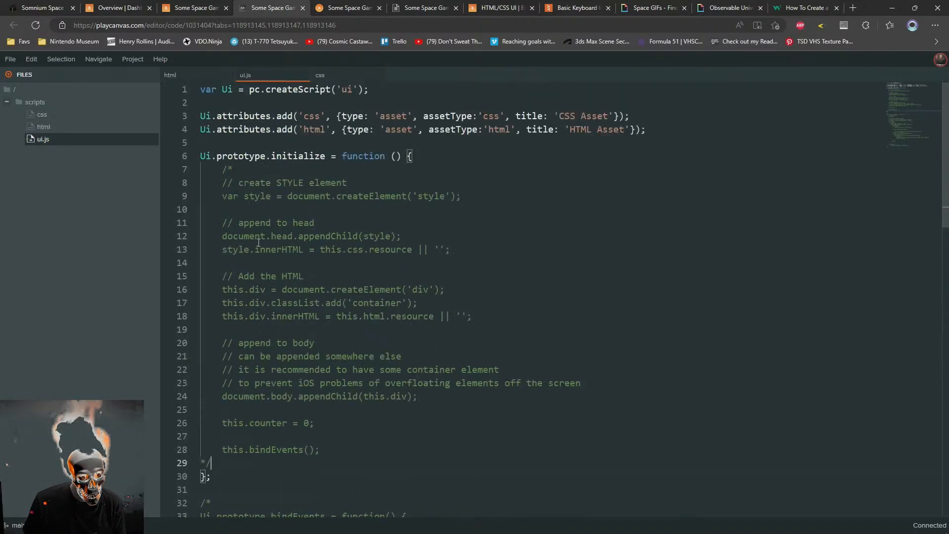
scroll(258, 242, down, 12)
scroll(307, 333, up, 11)
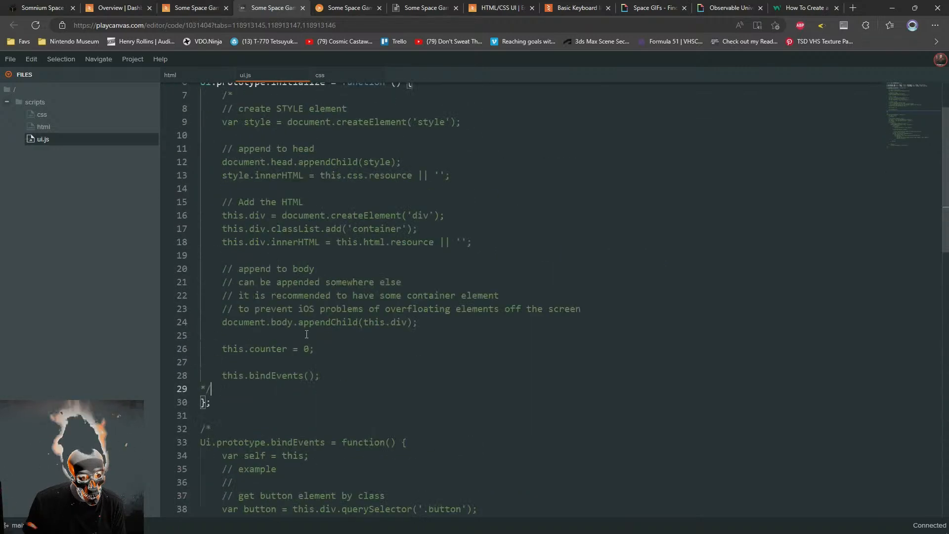
scroll(306, 333, up, 2)
key(ctrl+Tab)
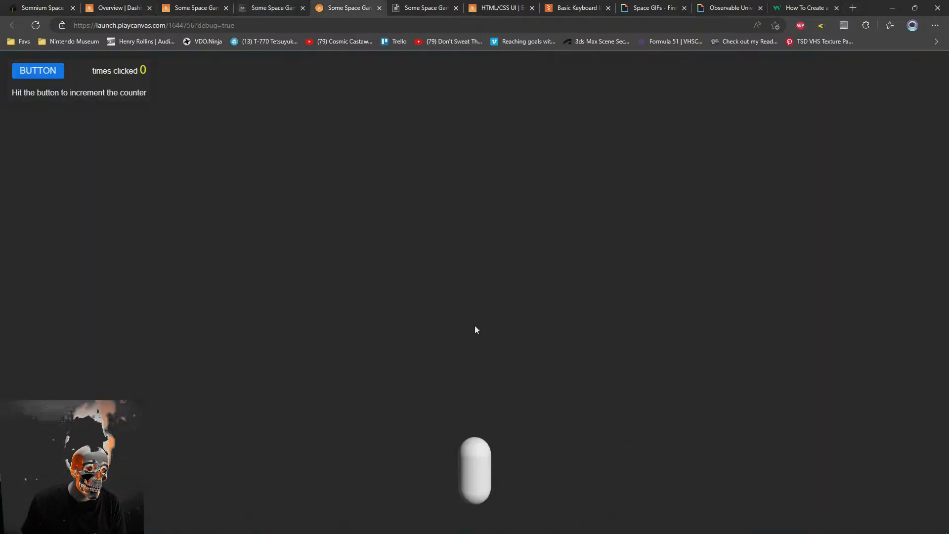
key(F5)
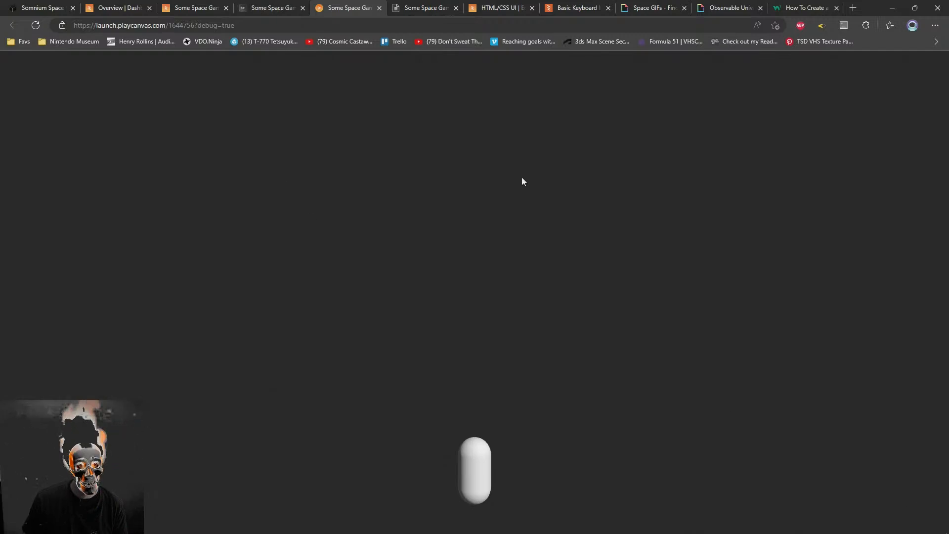
Examine the commented-out functions in ui.js alongside the scene editor and the launched game
click(273, 8)
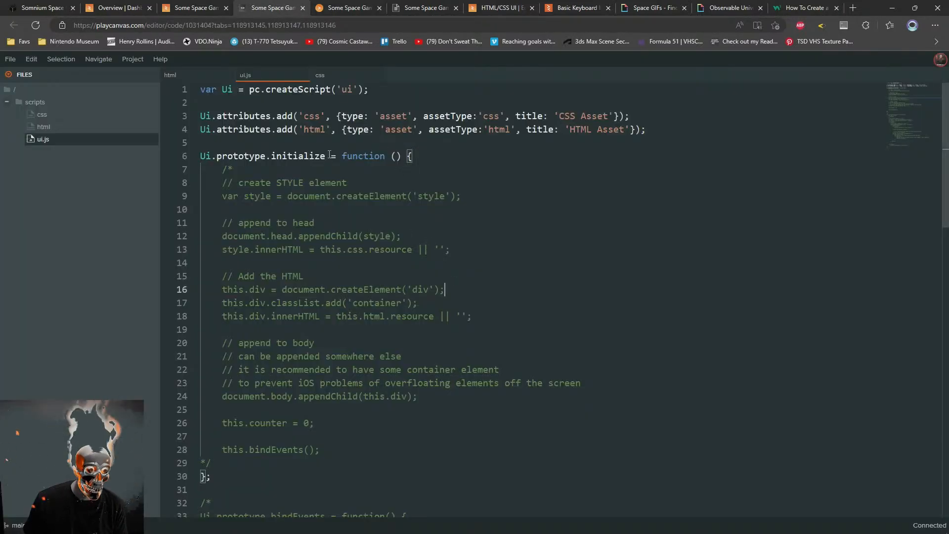
scroll(327, 155, down, 3)
click(241, 349)
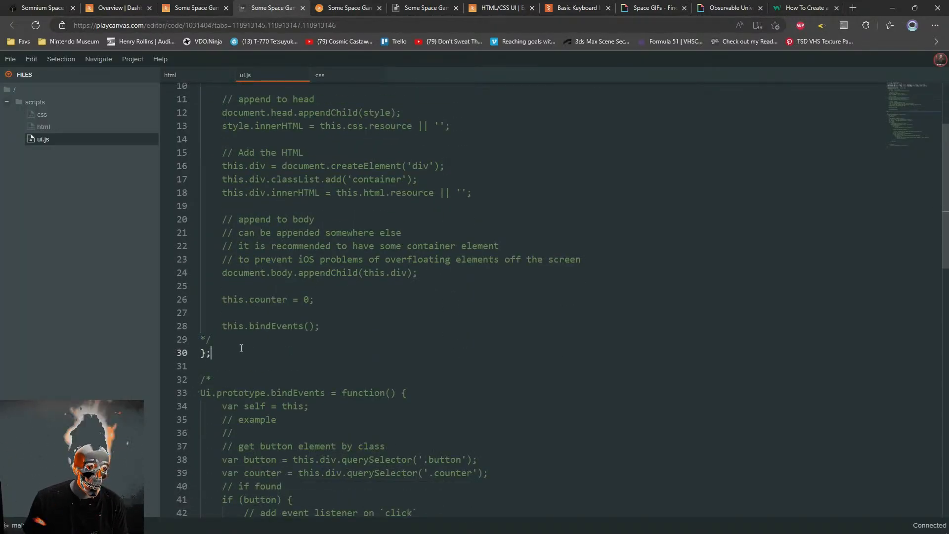
scroll(451, 390, down, 12)
scroll(453, 391, up, 10)
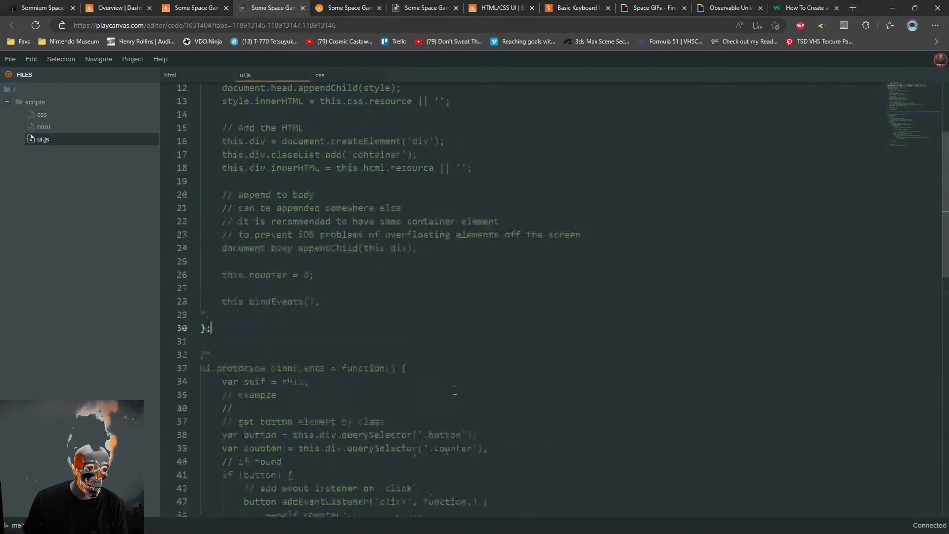
scroll(455, 391, up, 5)
click(188, 8)
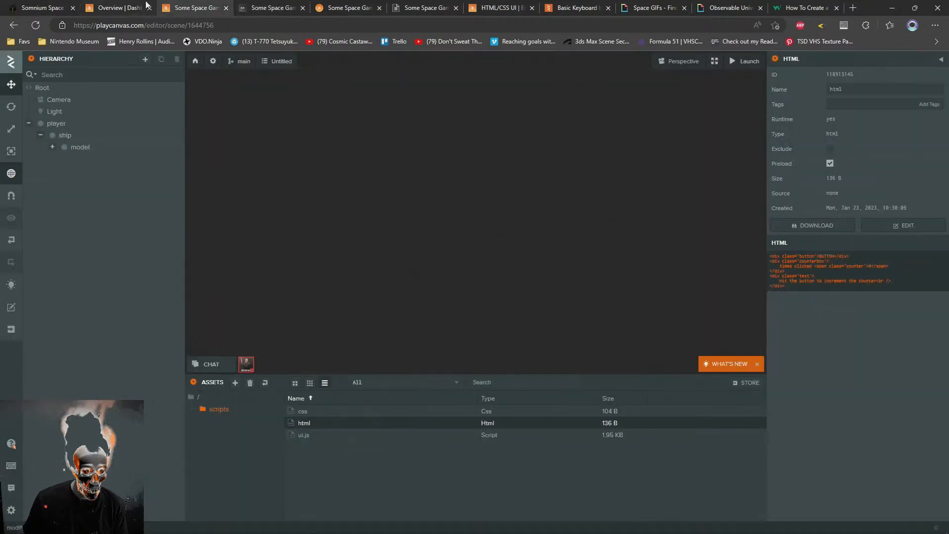
click(285, 9)
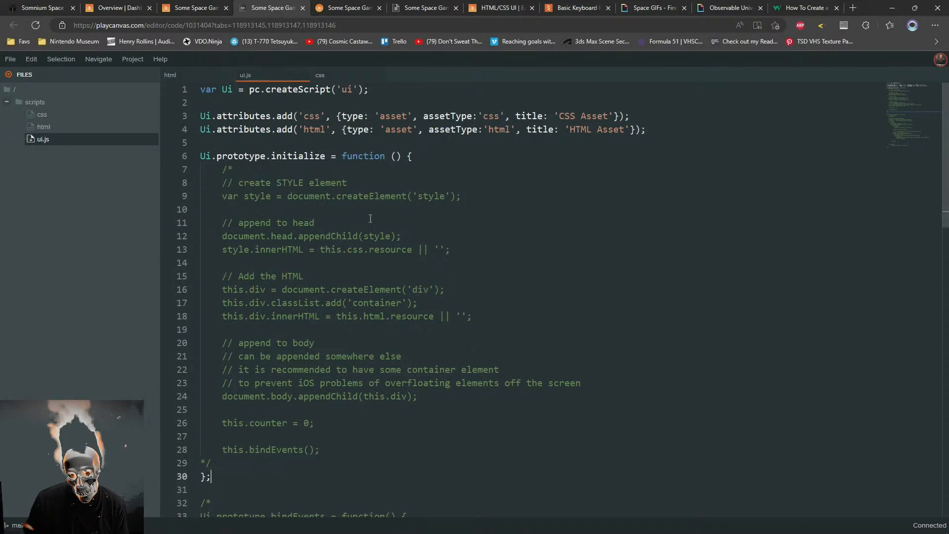
click(339, 4)
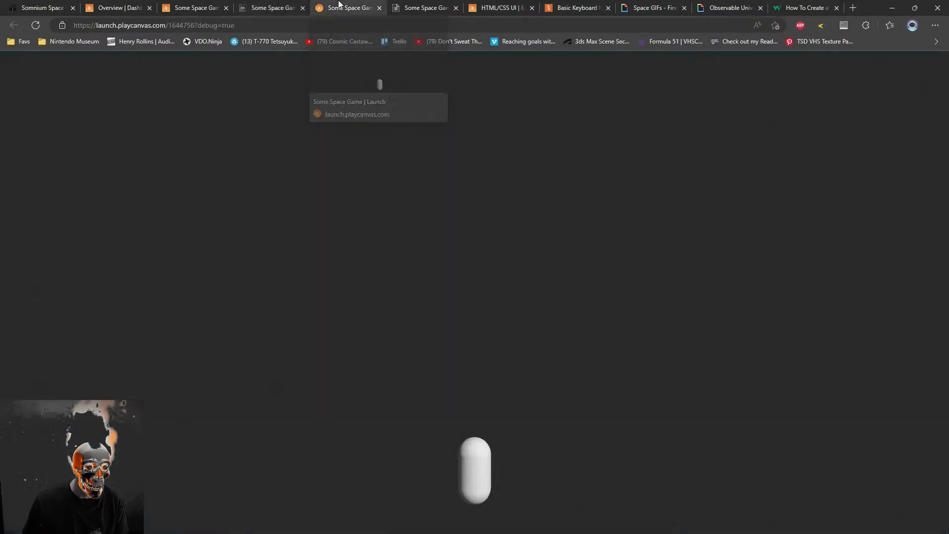
click(263, 6)
scroll(330, 309, down, 4)
scroll(331, 309, up, 4)
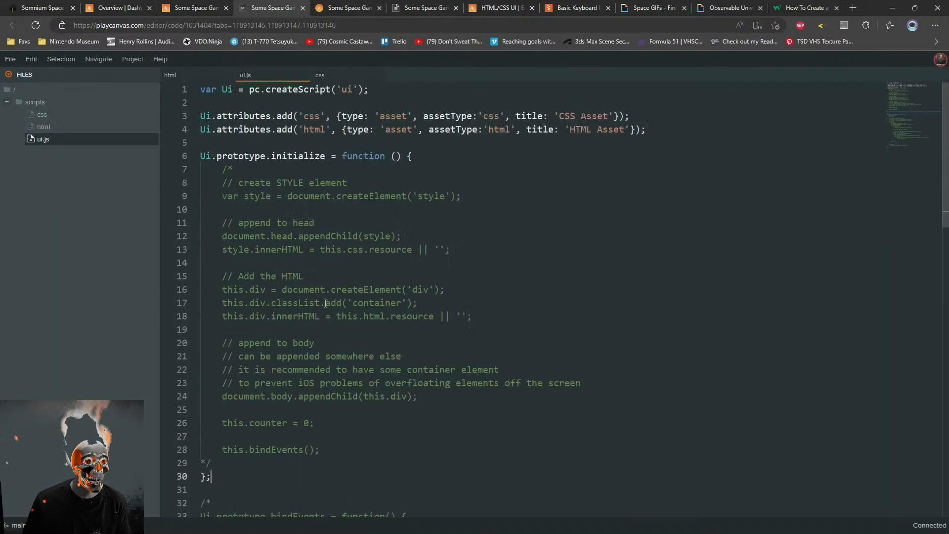
Change the .env class selector in the css file to the ID selector #env and reload the launched game
click(34, 127)
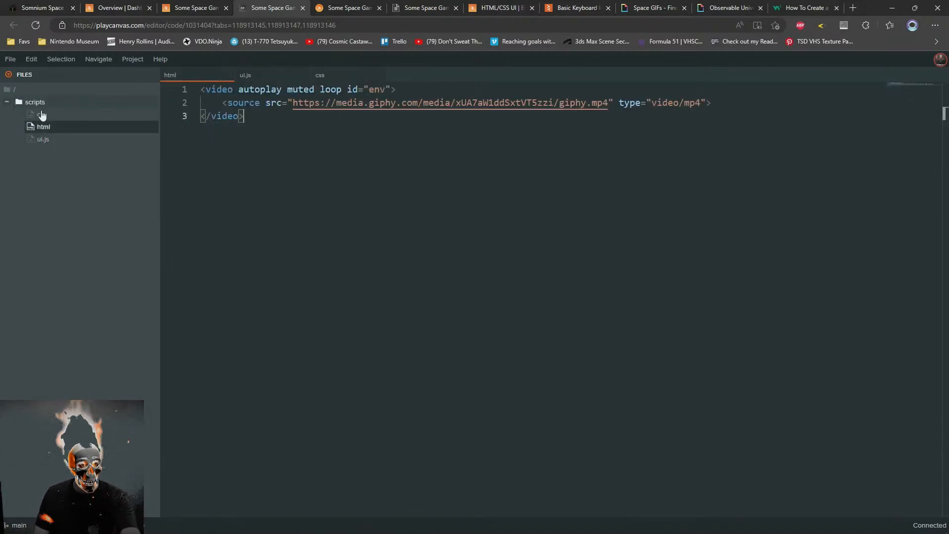
click(52, 115)
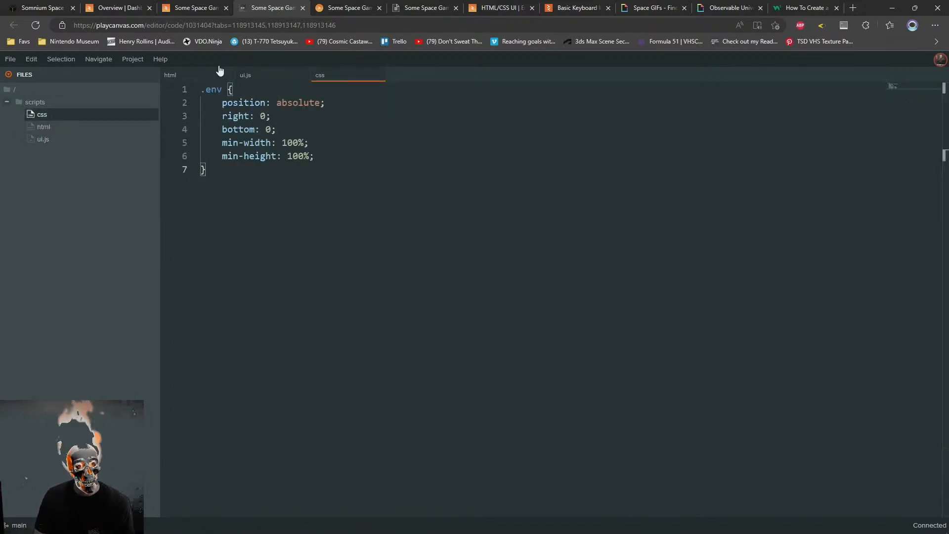
click(211, 94)
key(BackSpace)
text(#)
click(352, 6)
key(F5)
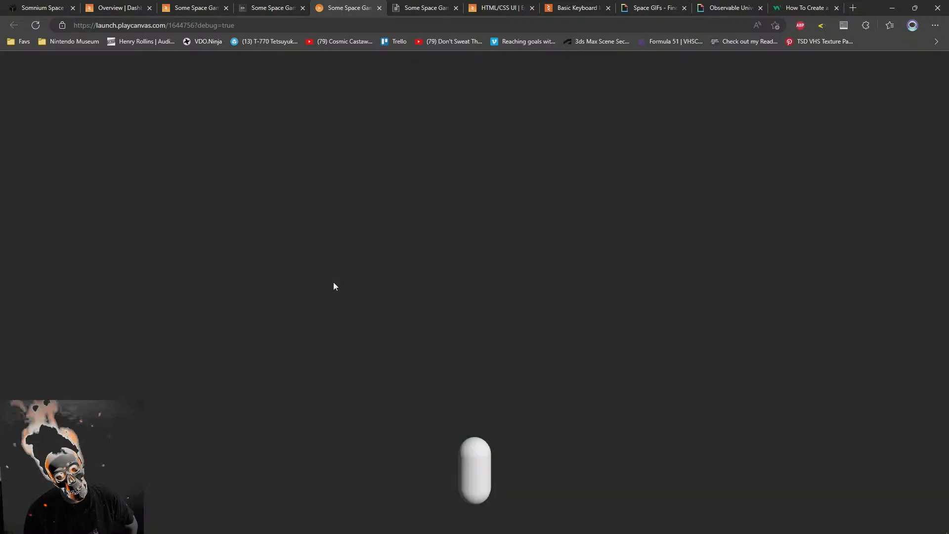
Try replacing the #env declarations with position: abslute, top: 0, left: 0 and z-index: 9999
click(277, 7)
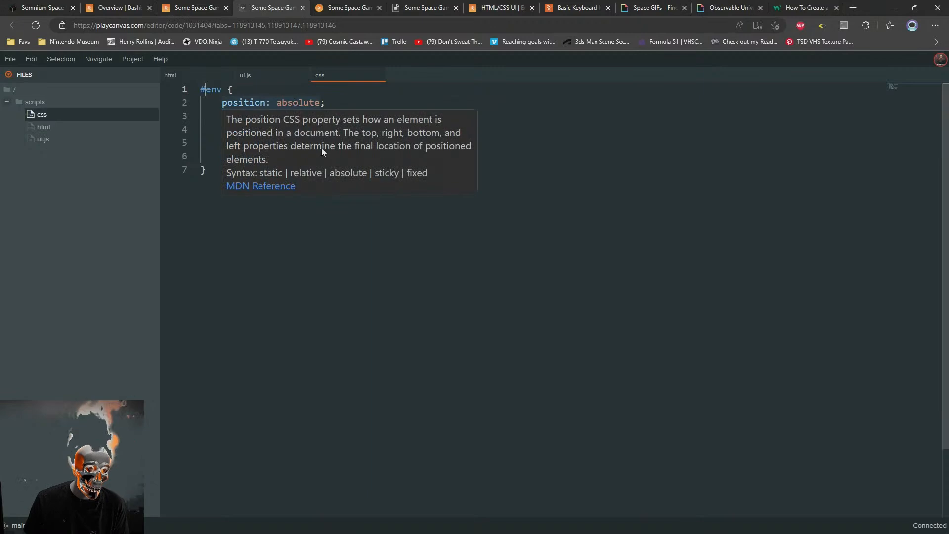
click(258, 156)
drag(342, 165, 222, 102)
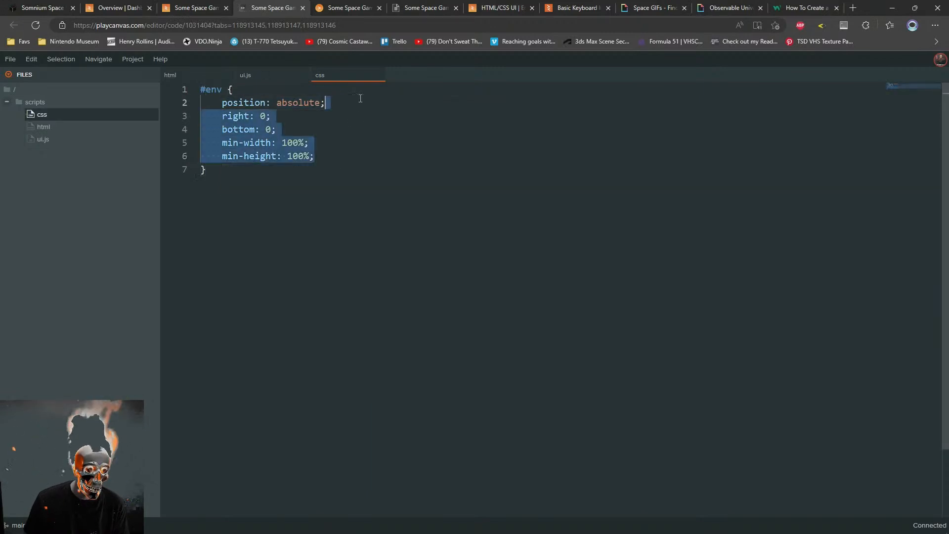
key(BackSpace)
text(position: abslute;)
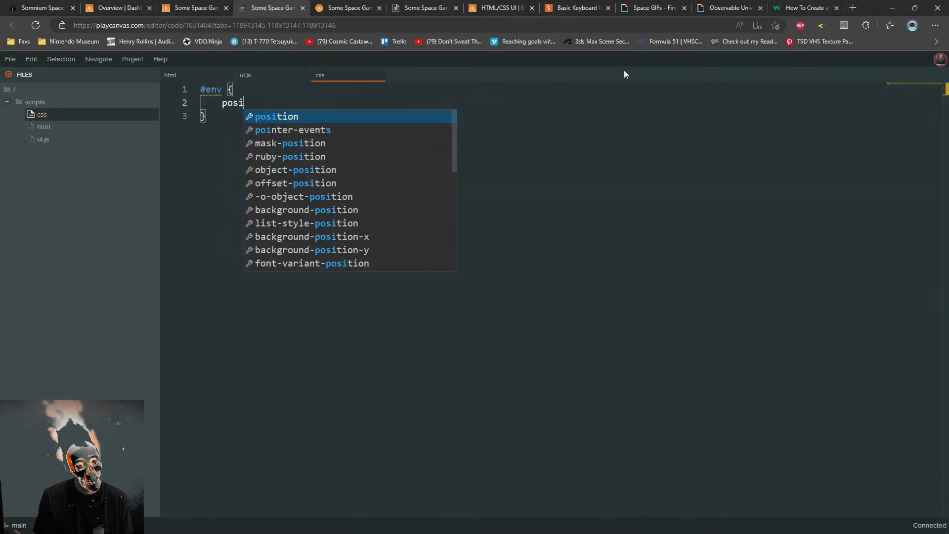
key(Return)
text(top: 0;)
key(Return)
text(left: 0;)
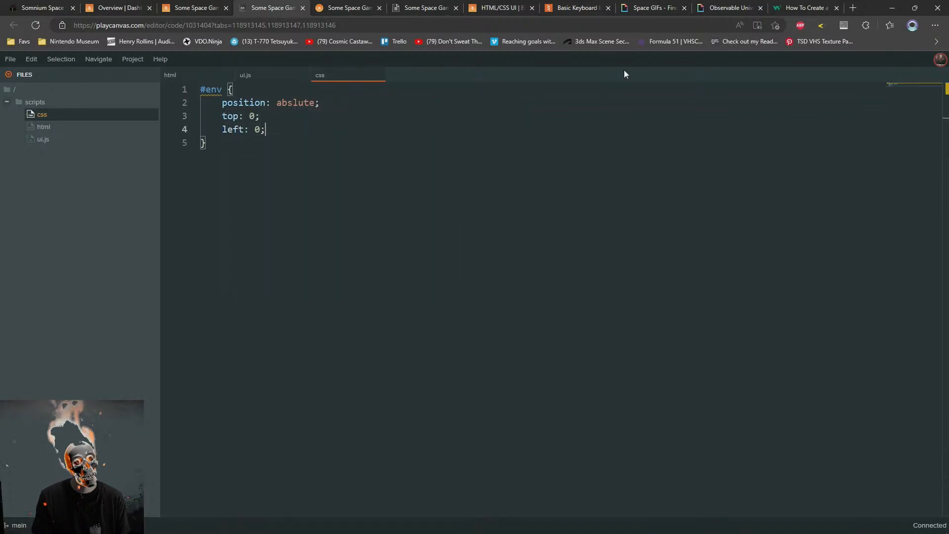
key(Return)
text(z-index: 9999;)
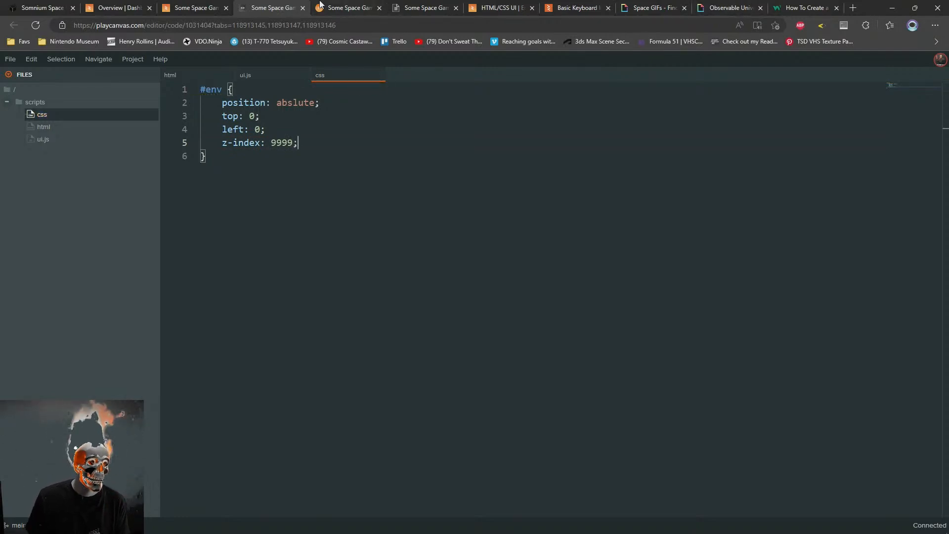
Re-parse the ui script on the Root entity in the scene editor and check the launched game
click(346, 8)
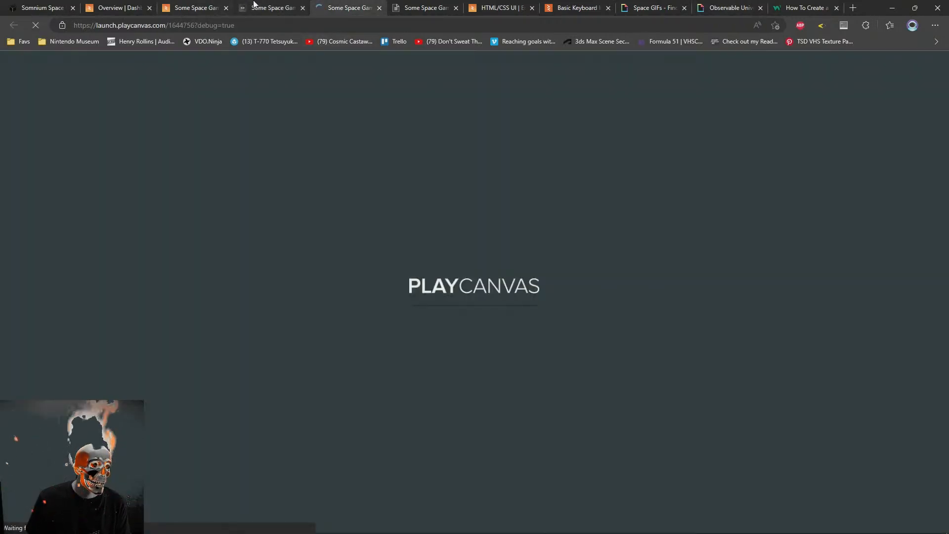
click(273, 7)
click(163, 6)
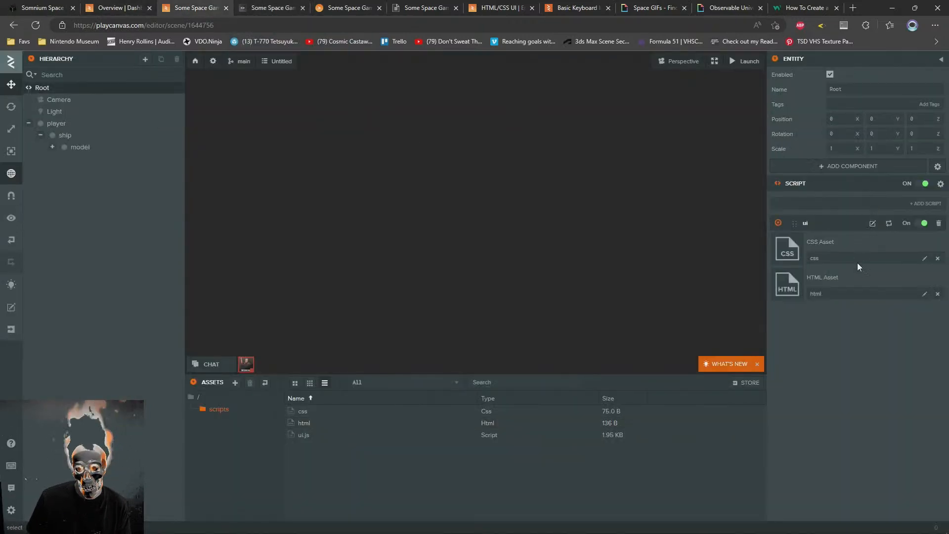
click(889, 223)
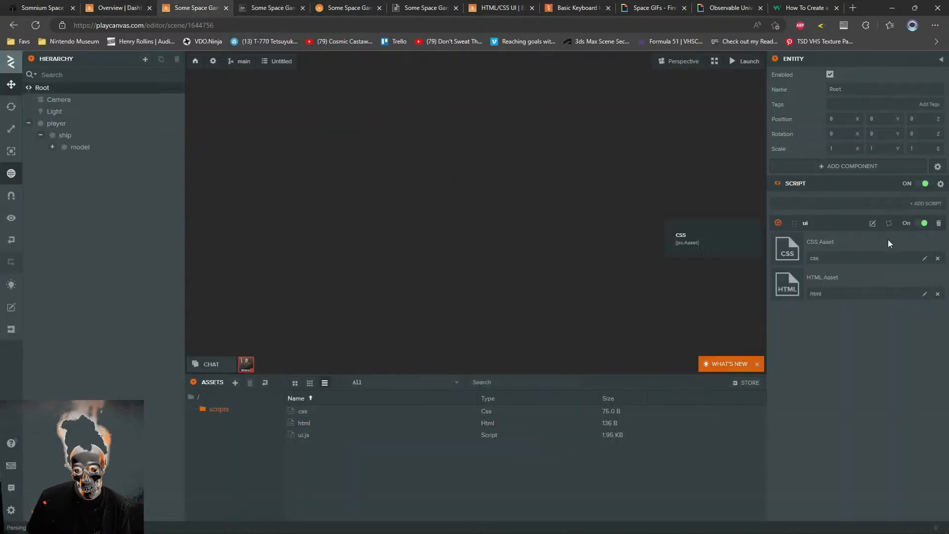
click(294, 4)
click(344, 4)
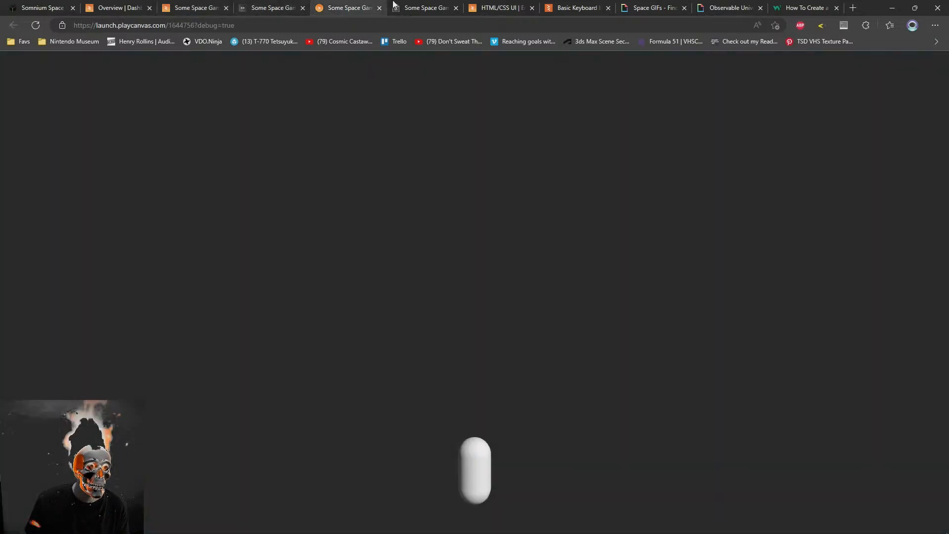
click(396, 4)
Undo the replacement of the #env declarations in the css file
click(258, 4)
click(212, 5)
click(289, 5)
key(ctrl+z)
key(ctrl+z)
key(ctrl+z)
key(ctrl+z)
key(ctrl+z)
key(ctrl+z)
key(ctrl+z)
key(ctrl+z)
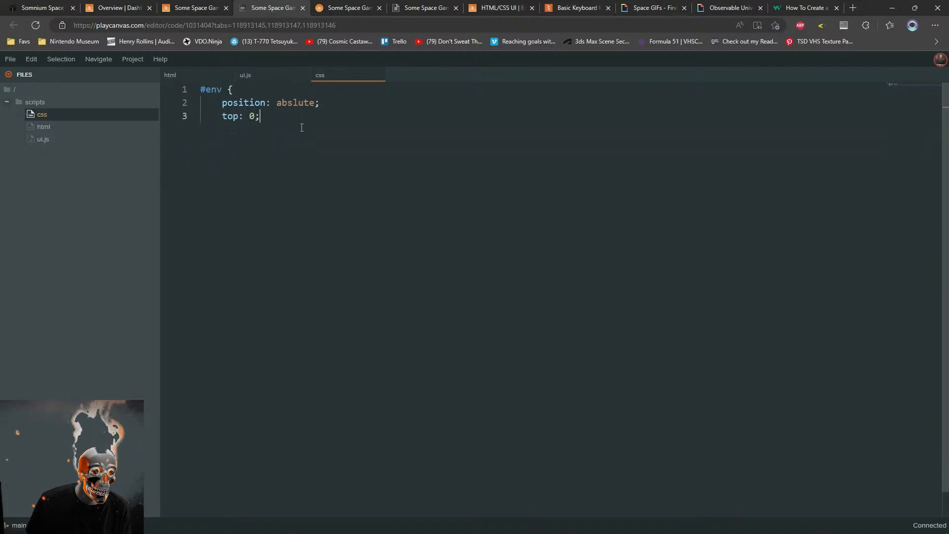
key(ctrl+y)
key(ctrl+y)
key(ctrl+y)
key(ctrl+y)
key(ctrl+z)
key(ctrl+z)
key(ctrl+z)
key(ctrl+z)
key(ctrl+y)
key(ctrl+y)
key(ctrl+y)
key(ctrl+y)
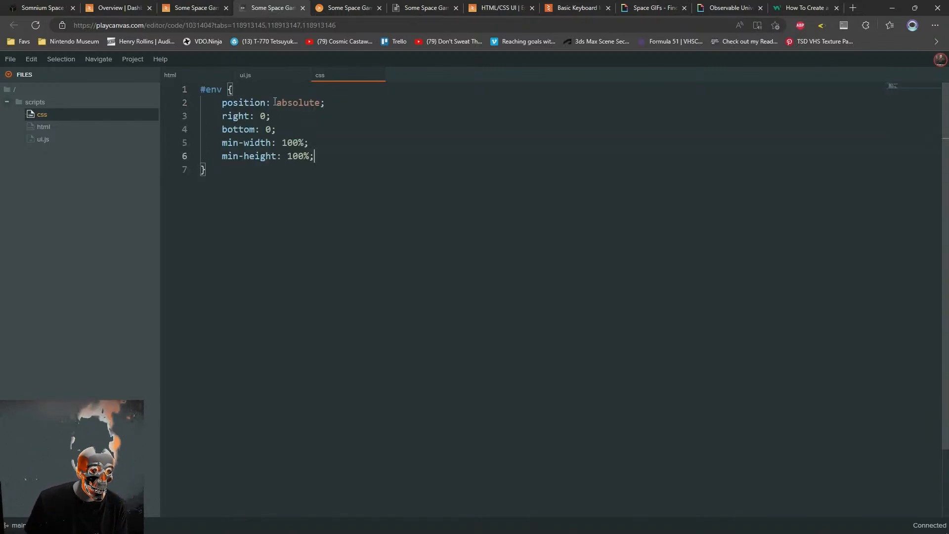
Remove the opening /* marker from the initialize function in ui.js to reactivate its code
click(260, 76)
drag(410, 173, 438, 157)
key(BackSpace)
scroll(405, 178, down, 2)
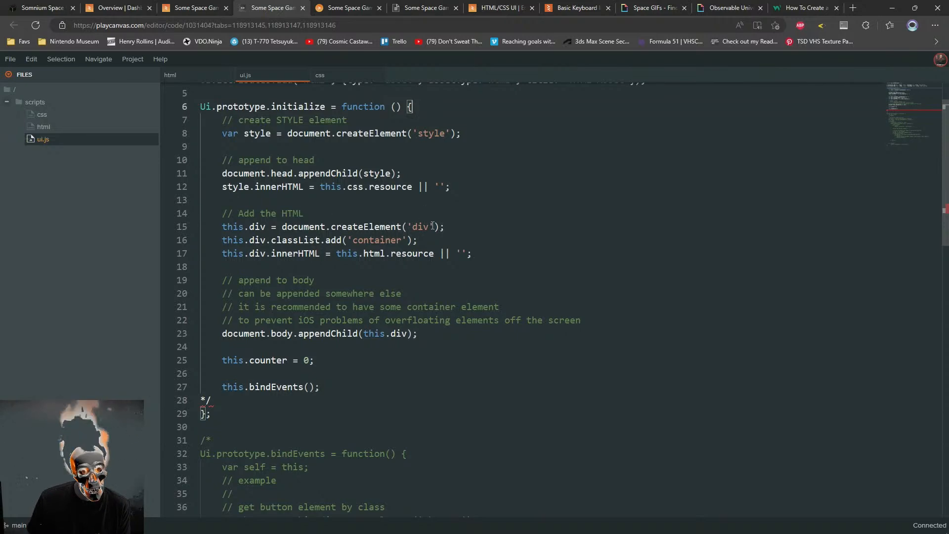
scroll(369, 230, up, 1)
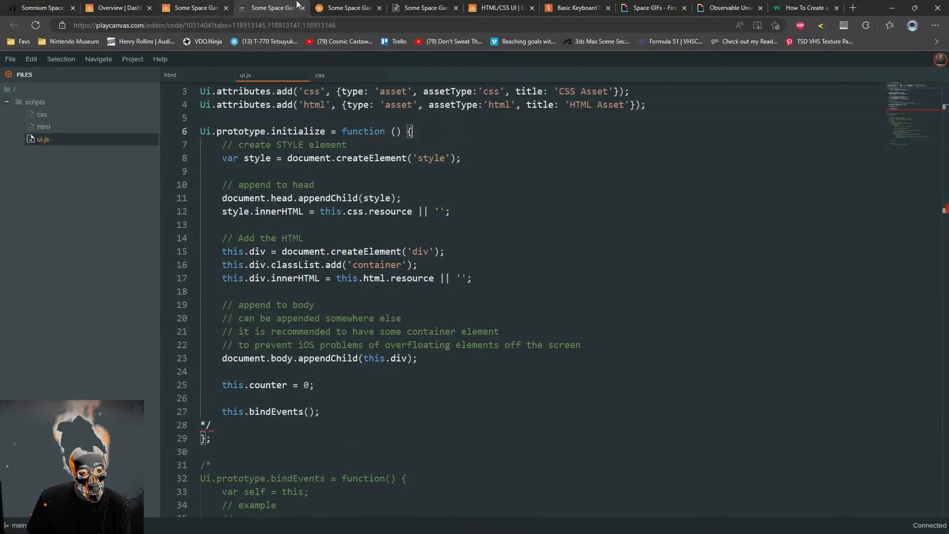
Review the html and css assets of the HTML/CSS UI example project, close its tabs and return to ui.js
click(496, 7)
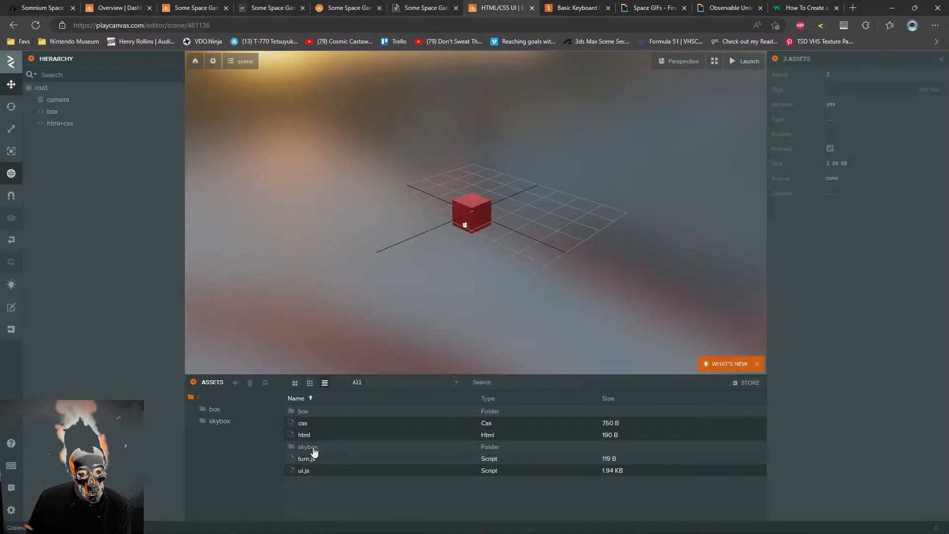
click(303, 436)
click(897, 226)
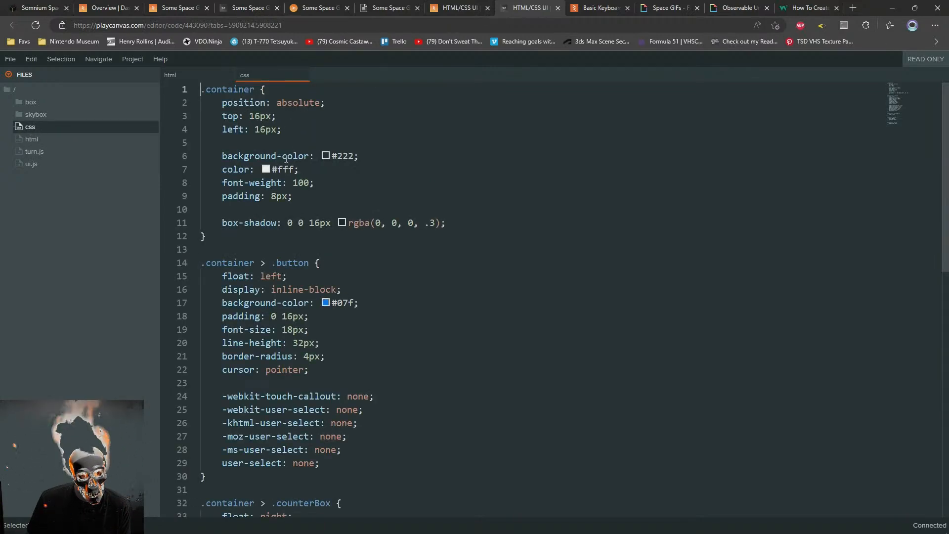
middle_click(530, 7)
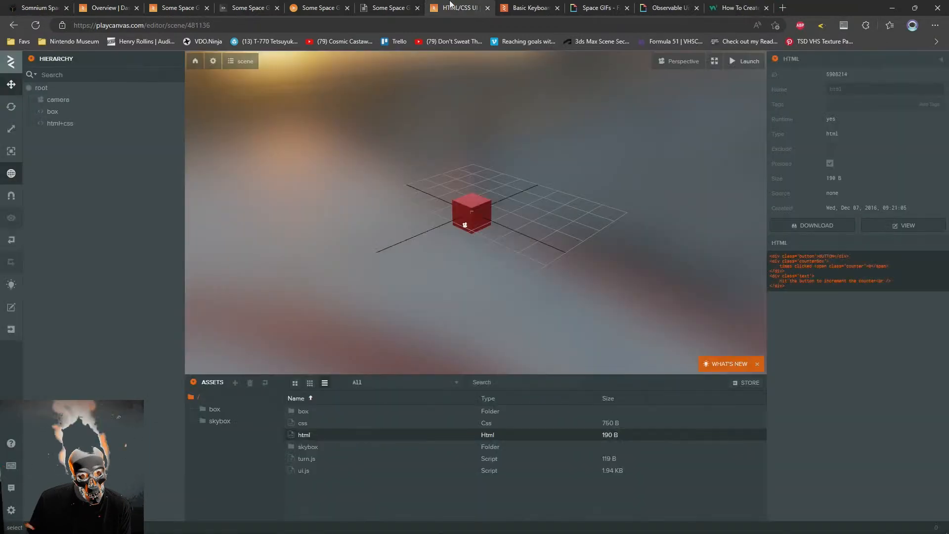
middle_click(452, 5)
click(247, 8)
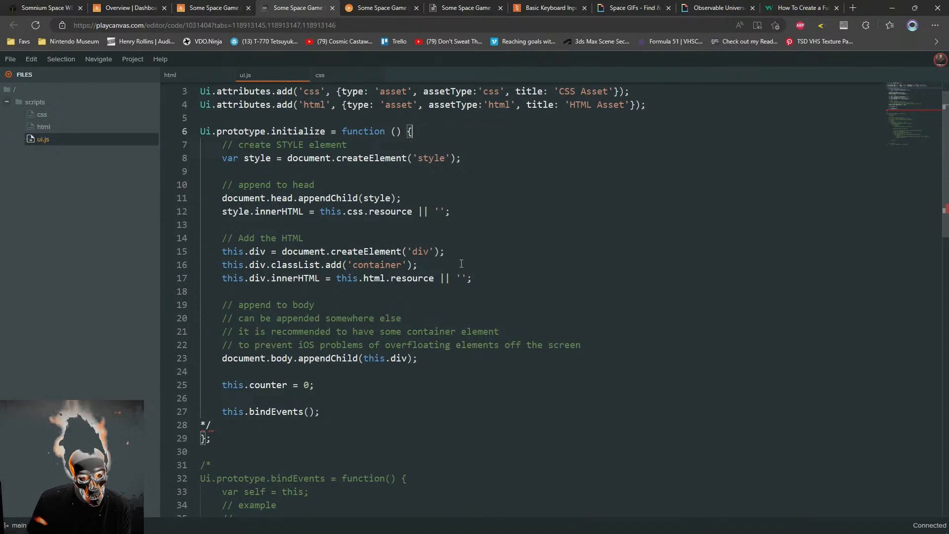
Comment out the this.div.classList.add('container') line in the initialize function with //
click(492, 252)
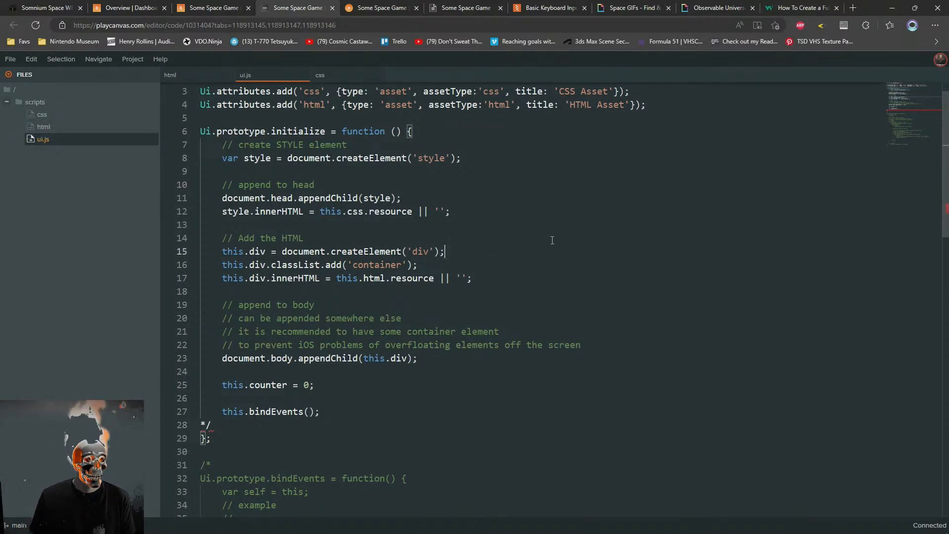
key(Down)
key(Home)
text(//)
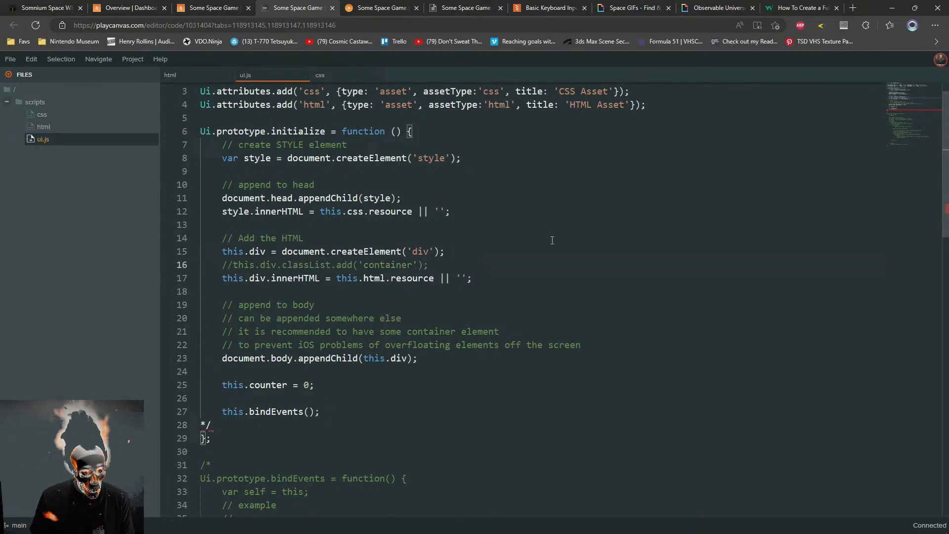
key(Down)
key(Down)
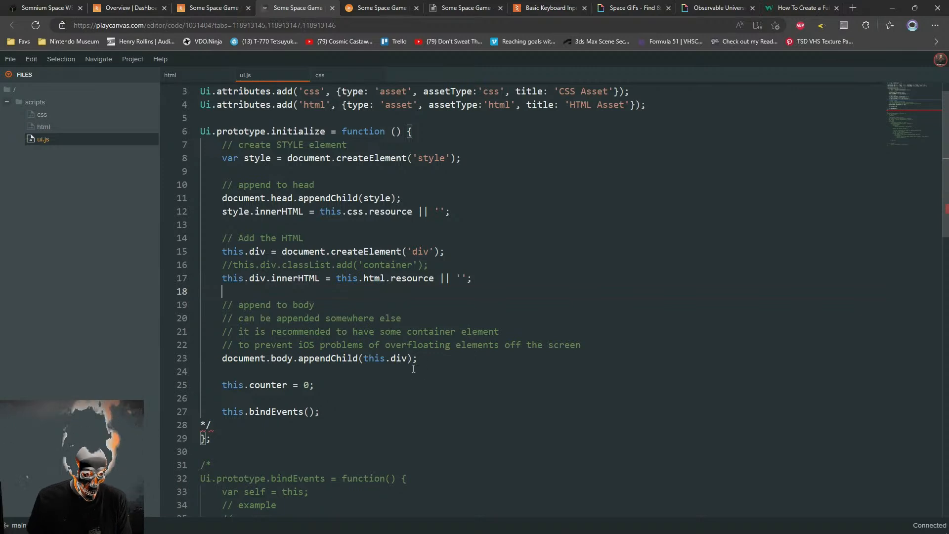
Delete the this.counter = 0 line from initialize and comment out the this.bindEvents() call with //
scroll(412, 358, down, 1)
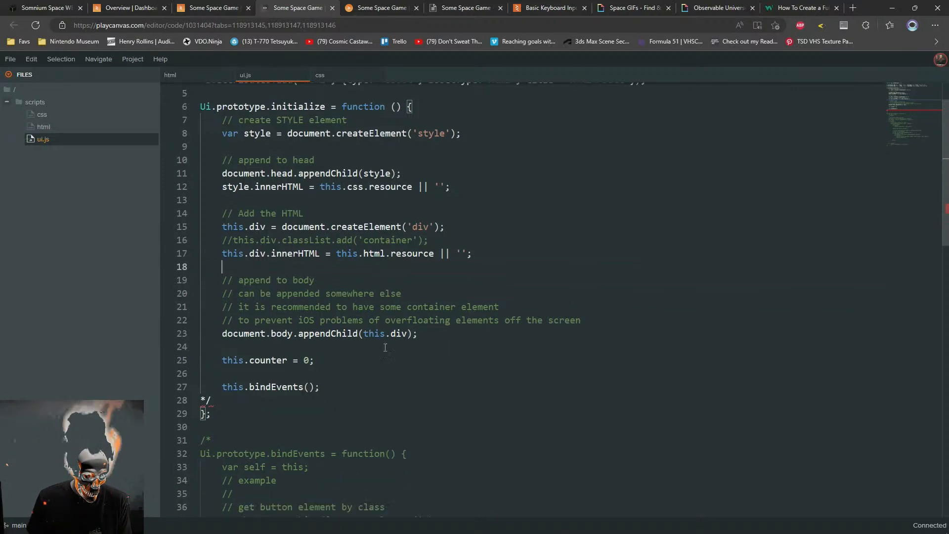
drag(415, 335, 228, 374)
key(BackSpace)
text(;)
click(224, 346)
text(//)
Delete the leftover */ marker at the end of the initialize function and save ui.js
drag(344, 359, 362, 347)
key(BackSpace)
click(462, 362)
key(ctrl+s)
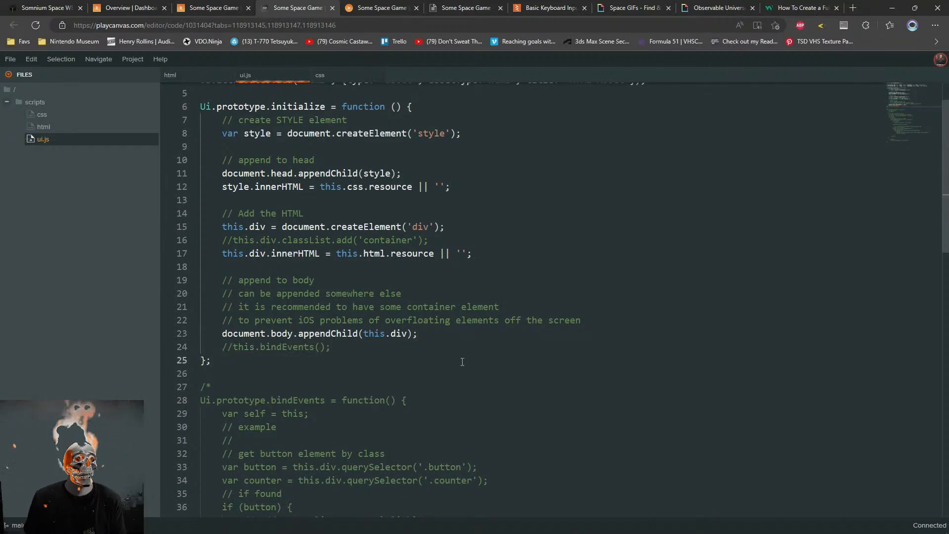
Reload the launched game to check the video background, and review the edited initialize function in ui.js
click(378, 8)
key(F5)
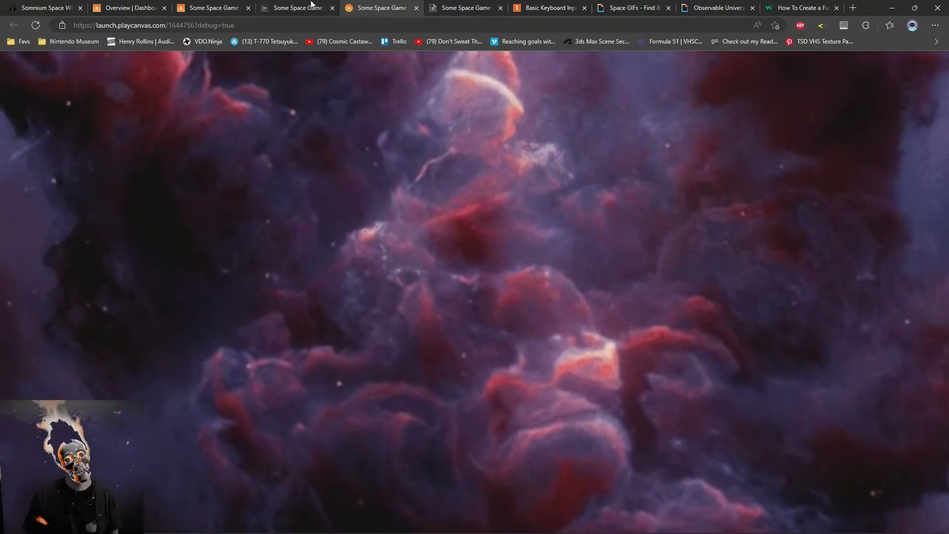
click(309, 9)
click(417, 338)
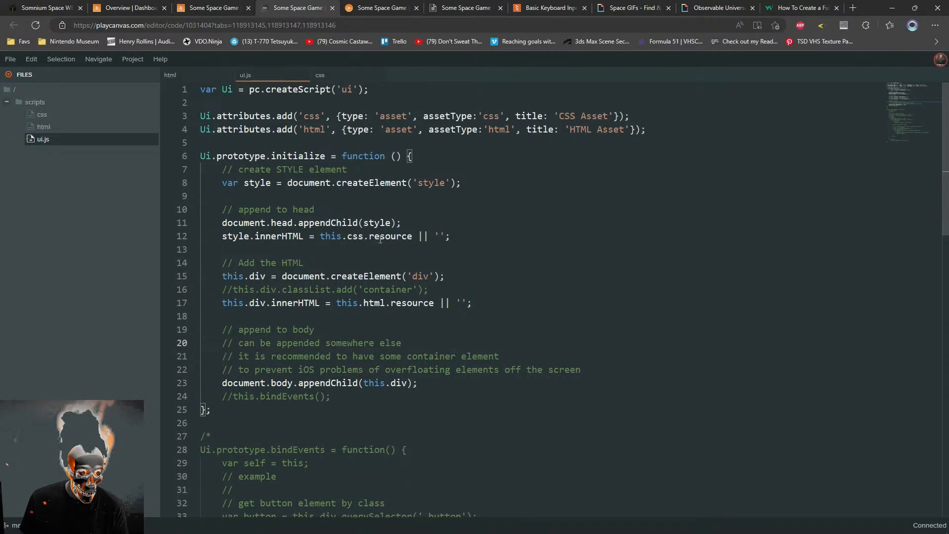
scroll(412, 389, down, 3)
scroll(435, 405, up, 3)
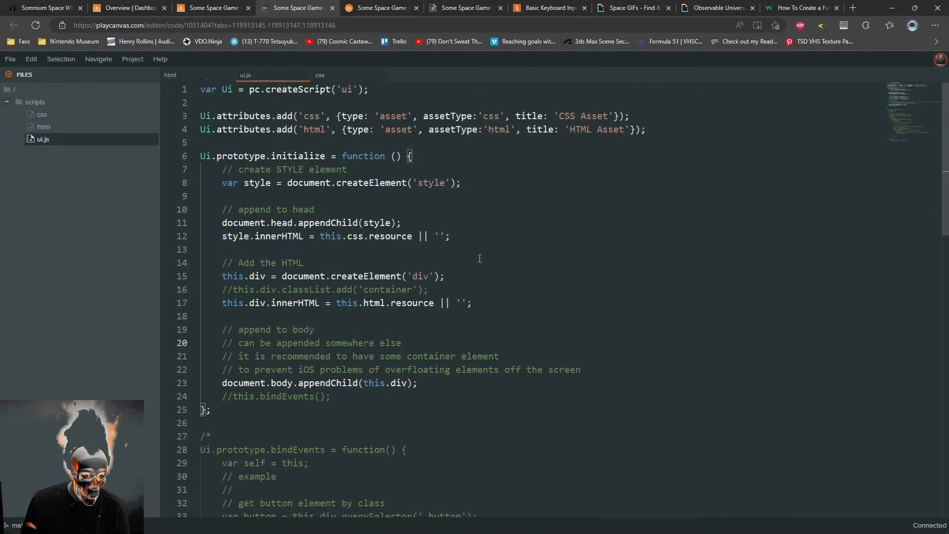
scroll(480, 258, down, 8)
scroll(481, 293, up, 7)
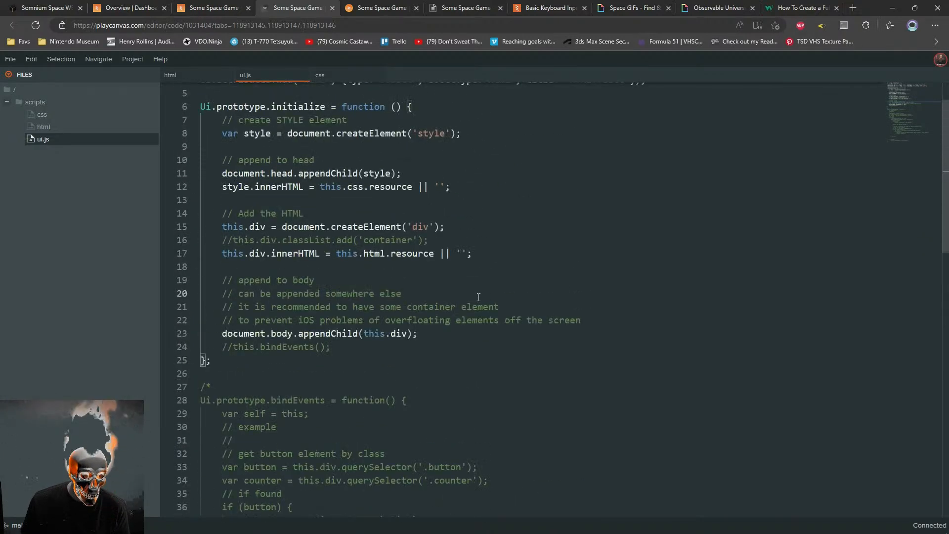
scroll(478, 297, up, 1)
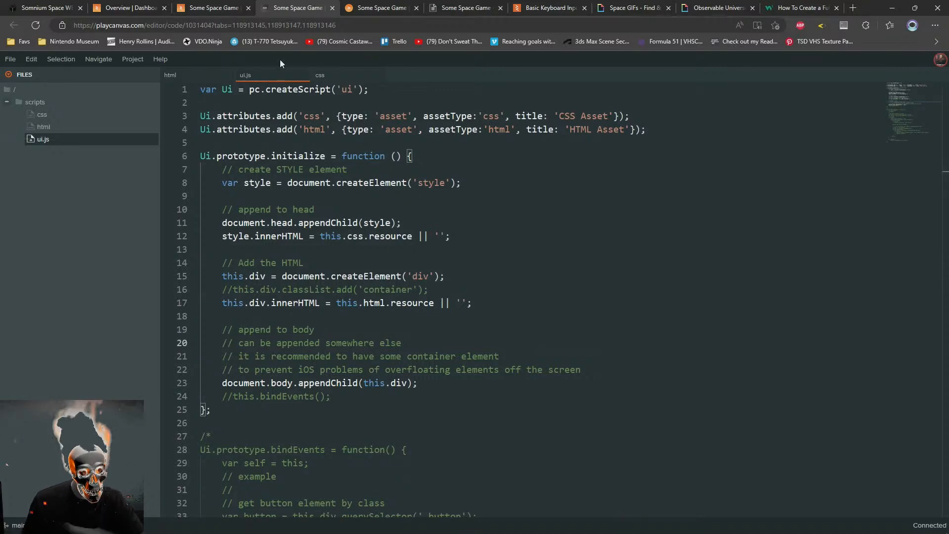
click(246, 4)
click(277, 6)
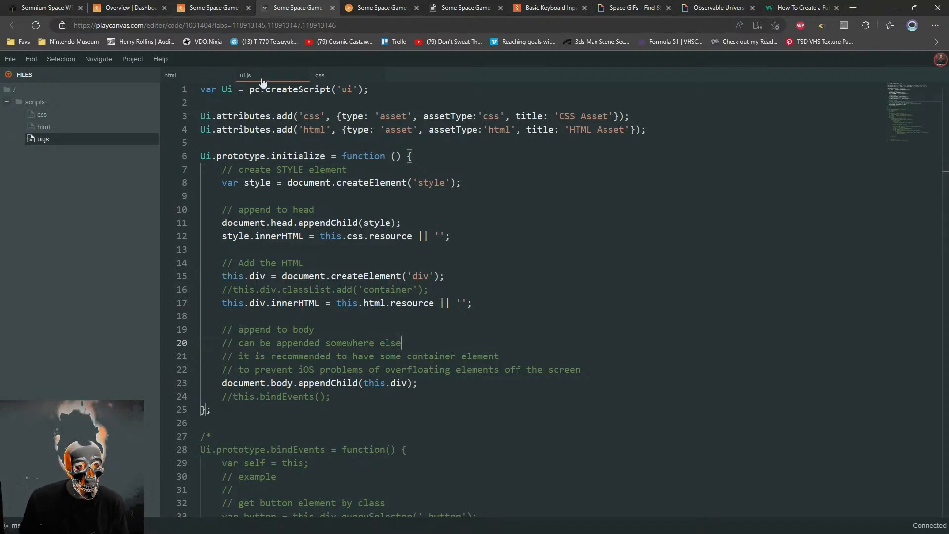
Add z-index: 1; to the #env rule in the css file, below min-height, and save it
click(192, 78)
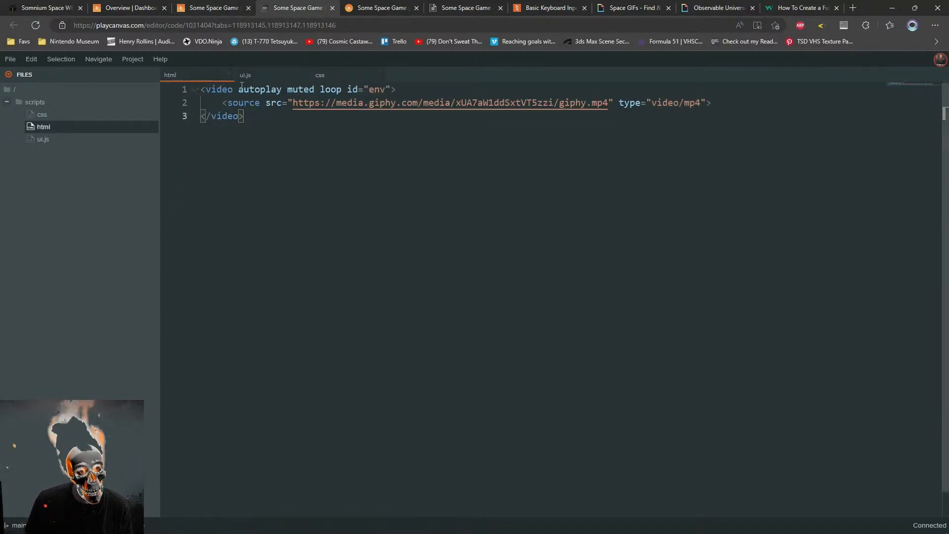
click(333, 76)
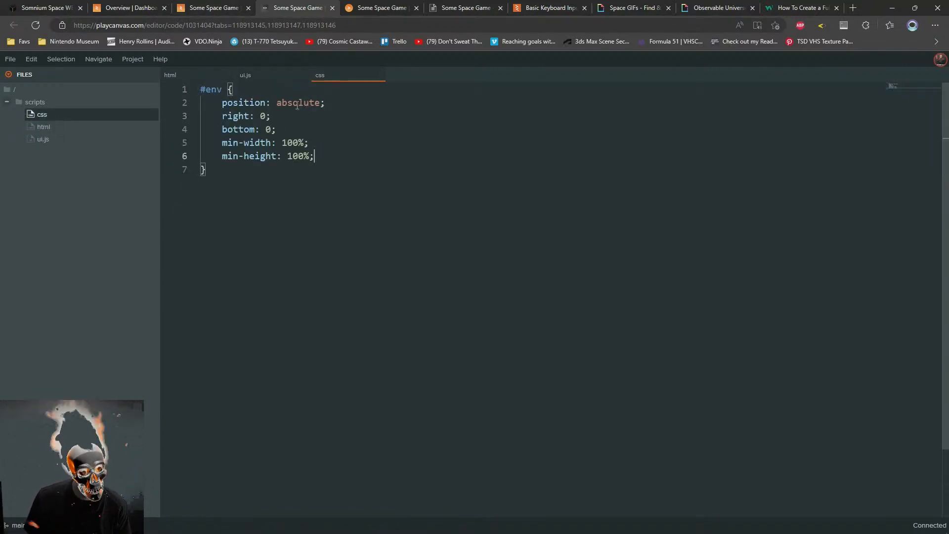
key(Return)
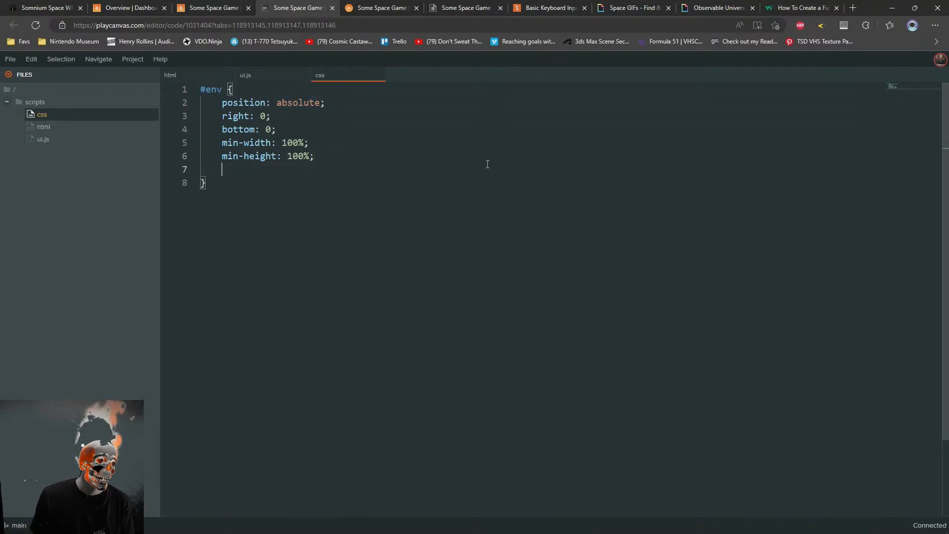
text(z-inde)
key(Return)
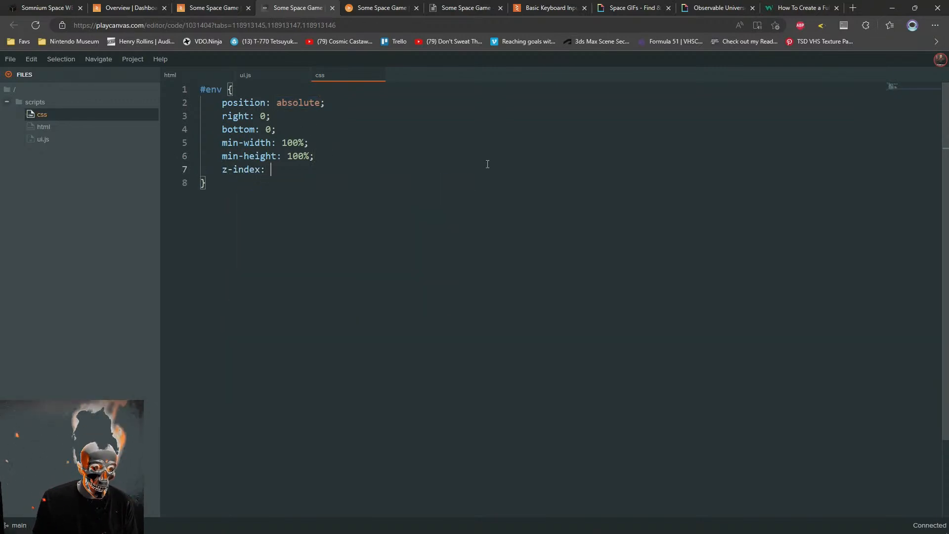
text(1;)
key(ctrl+s)
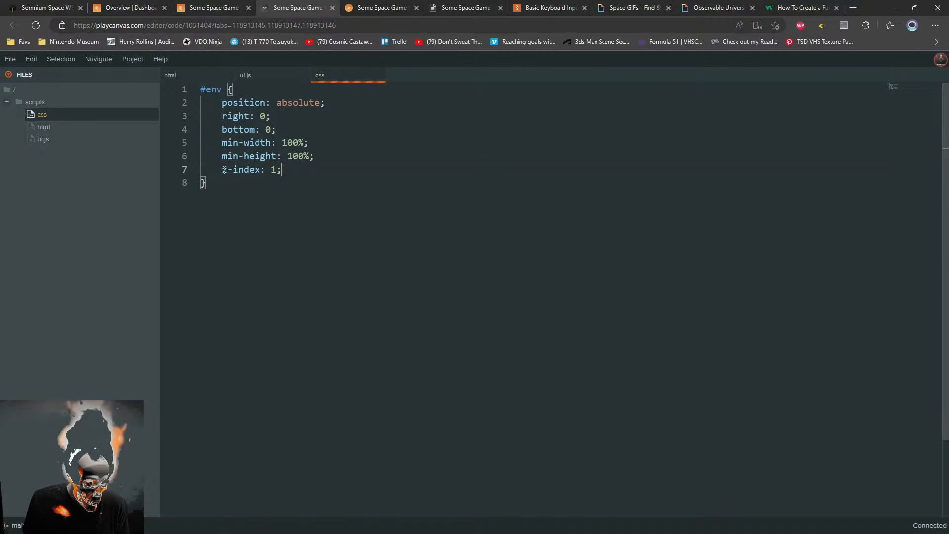
Try a z-index of 0 in the #env rule, save the css file, and undo that change
click(275, 169)
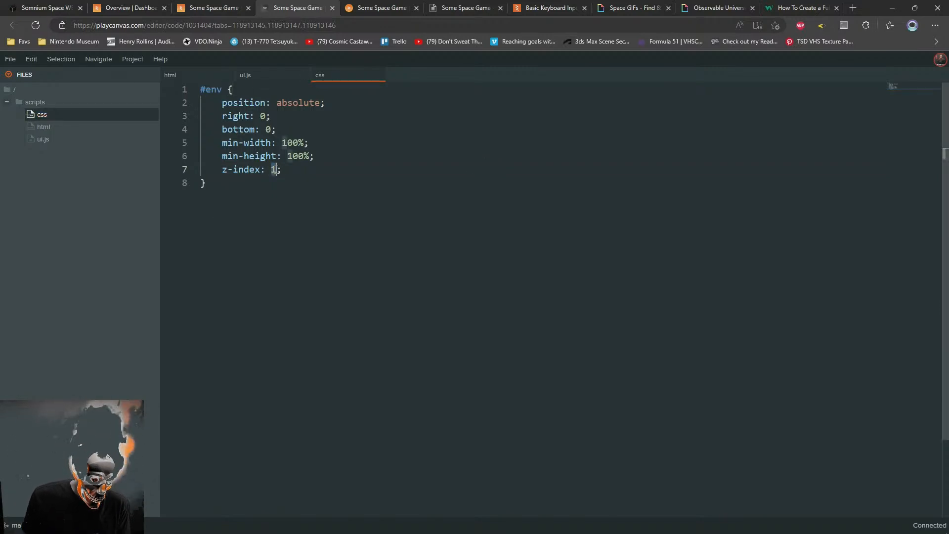
text(0)
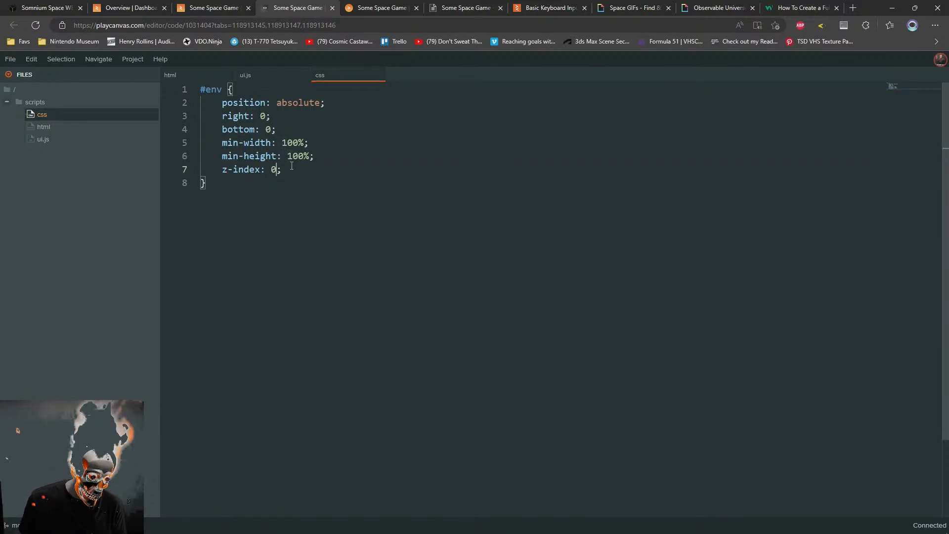
key(ctrl+s)
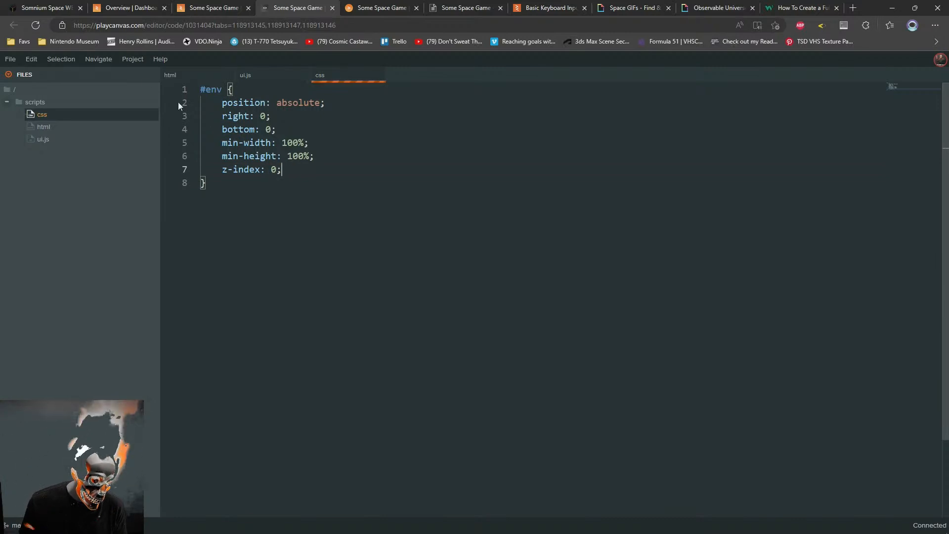
key(ctrl+z)
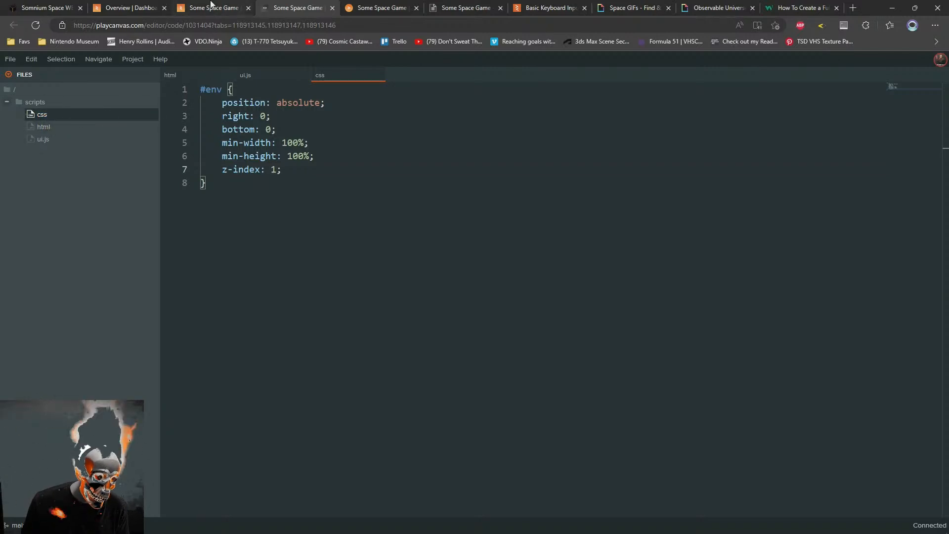
In the scene editor's project settings, create a default loading screen script named loadingscreen.js
click(233, 8)
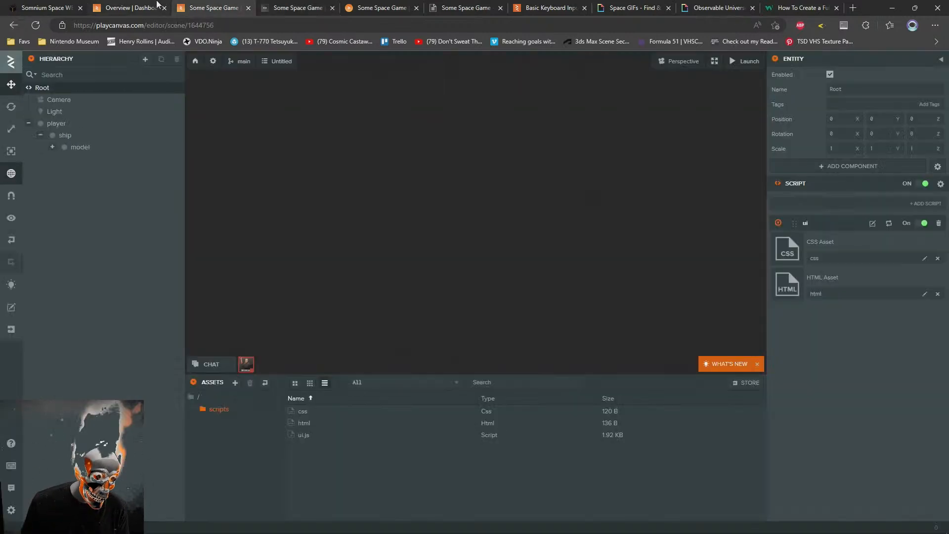
click(214, 62)
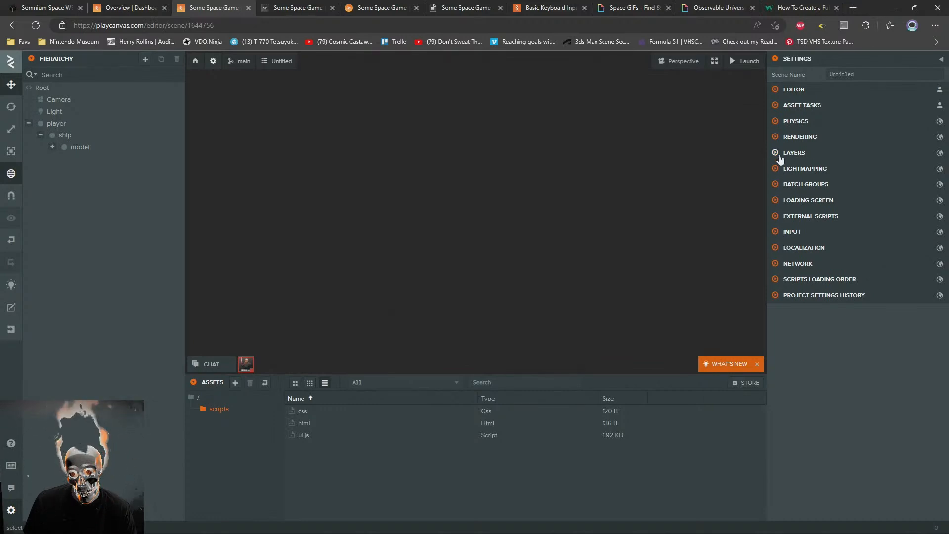
click(779, 200)
click(813, 218)
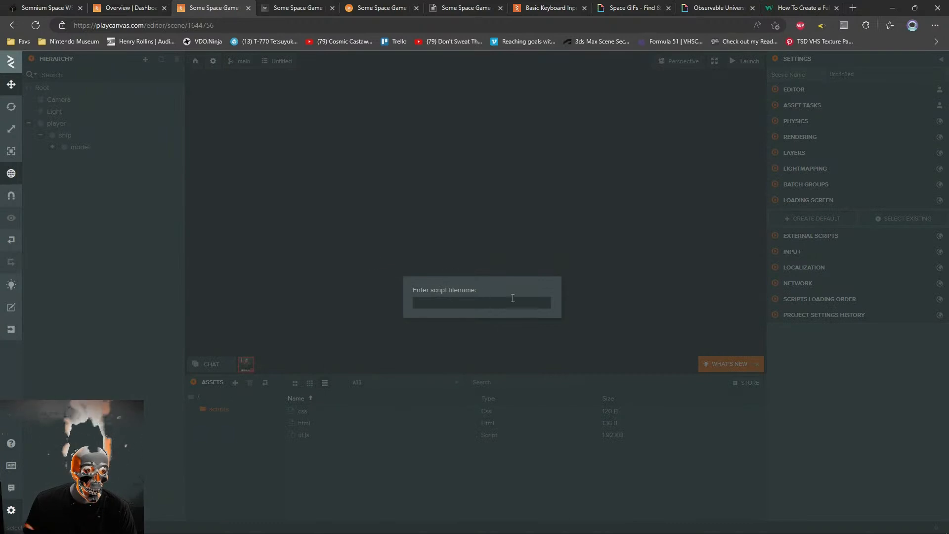
text(loadingscre)
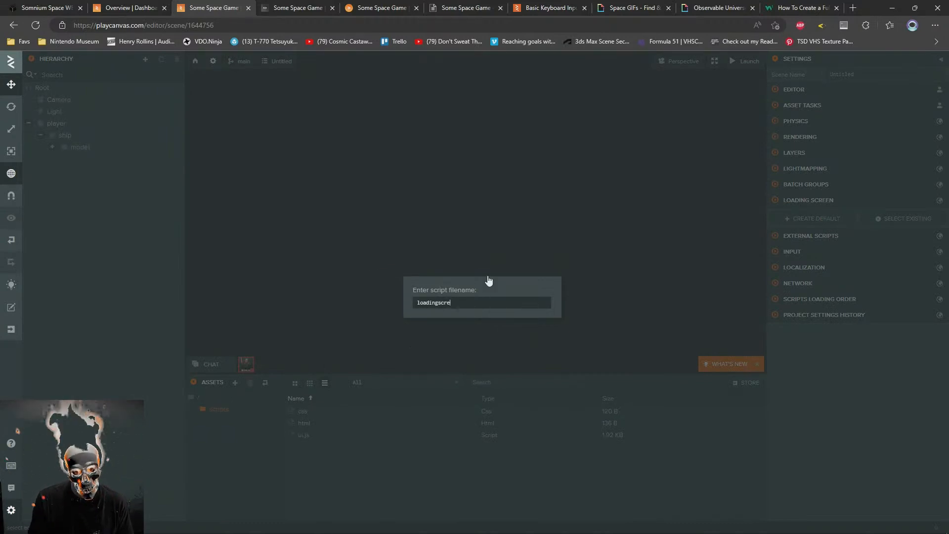
text(en.j)
key(Return)
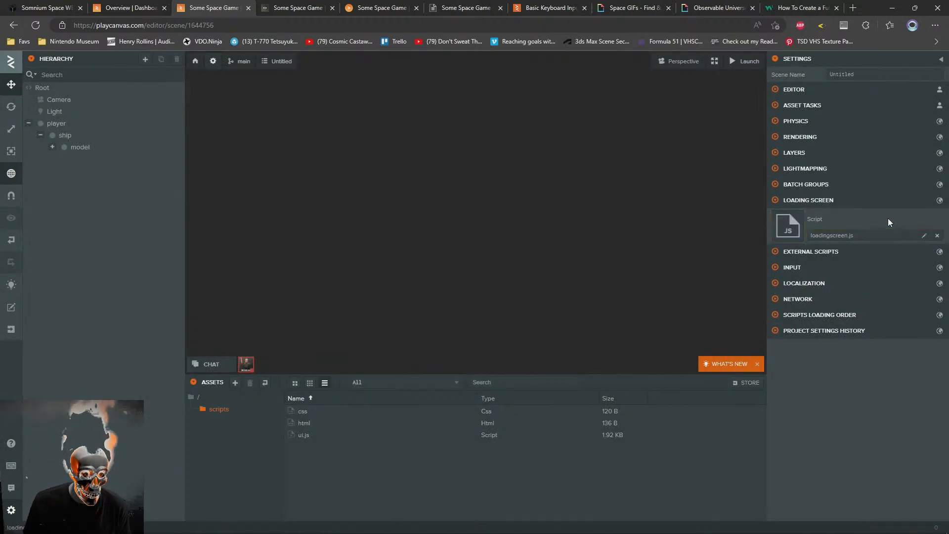
Move loadingscreen.js from the root asset folder into the scripts folder and open it in the code editor
click(191, 397)
drag(321, 412, 312, 425)
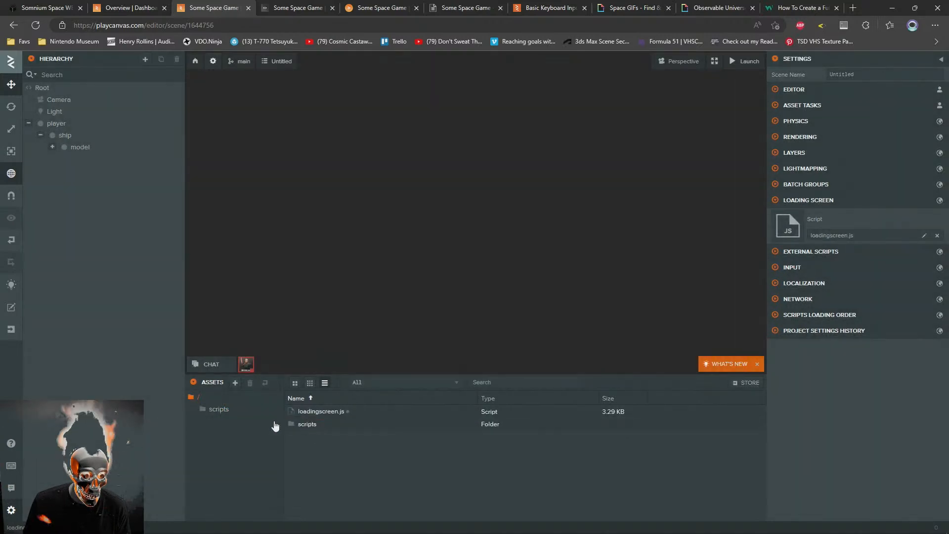
click(205, 406)
double_click(307, 435)
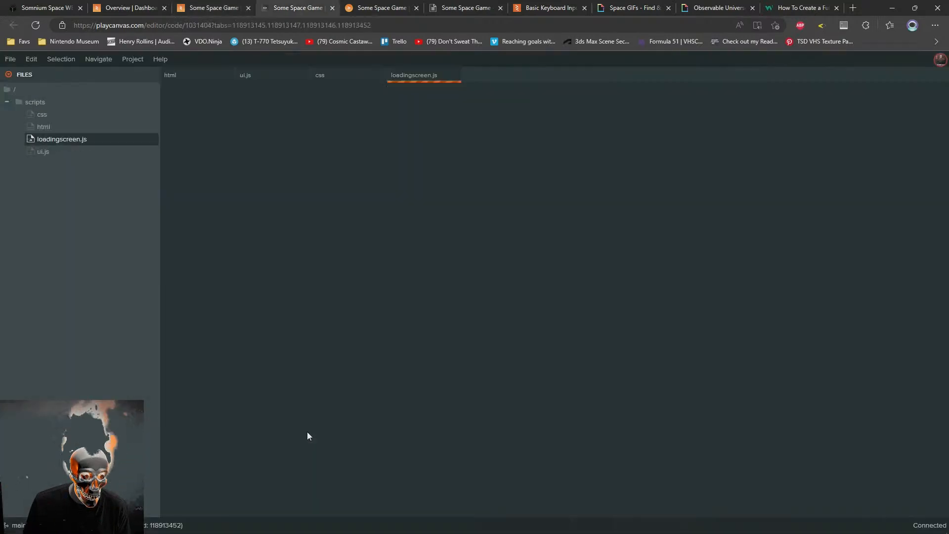
Examine loadingscreen.js for how showSplash, hideSplash, setProgress and createCss build and style page elements, and glance at the launched game
click(417, 299)
scroll(416, 299, down, 11)
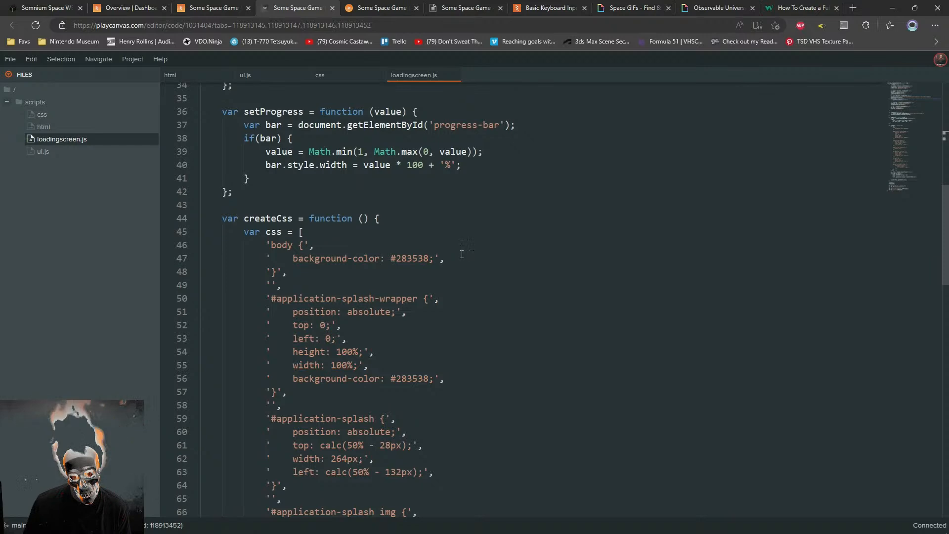
scroll(450, 254, down, 3)
scroll(446, 304, up, 2)
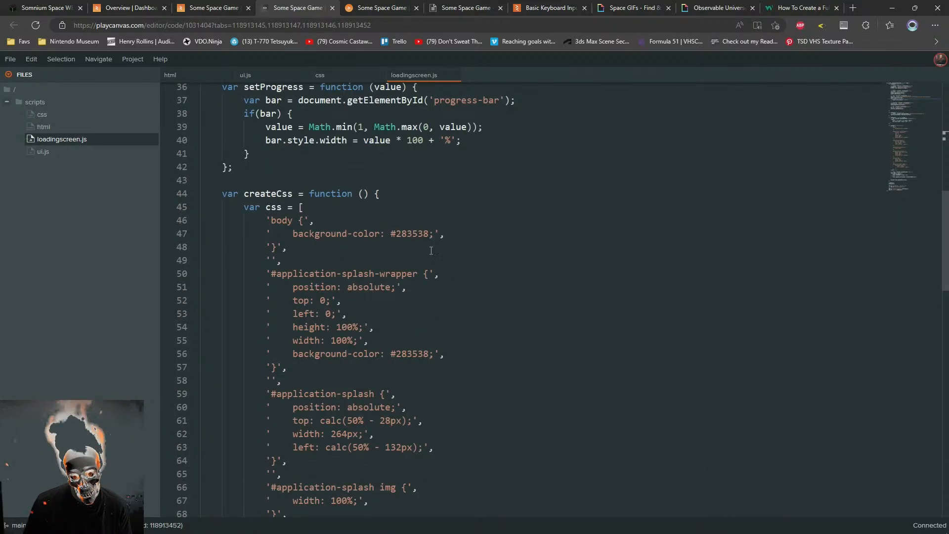
scroll(464, 315, down, 1)
scroll(460, 311, down, 1)
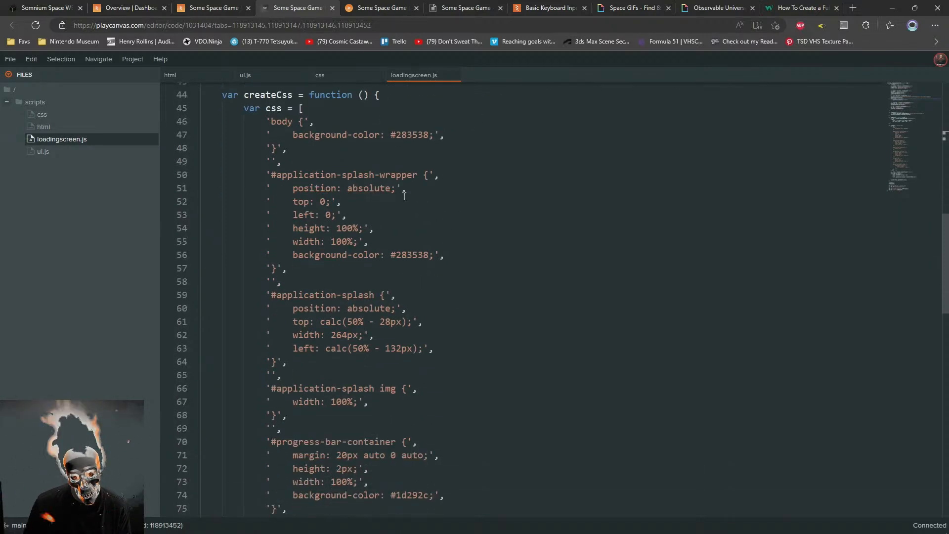
scroll(435, 213, down, 5)
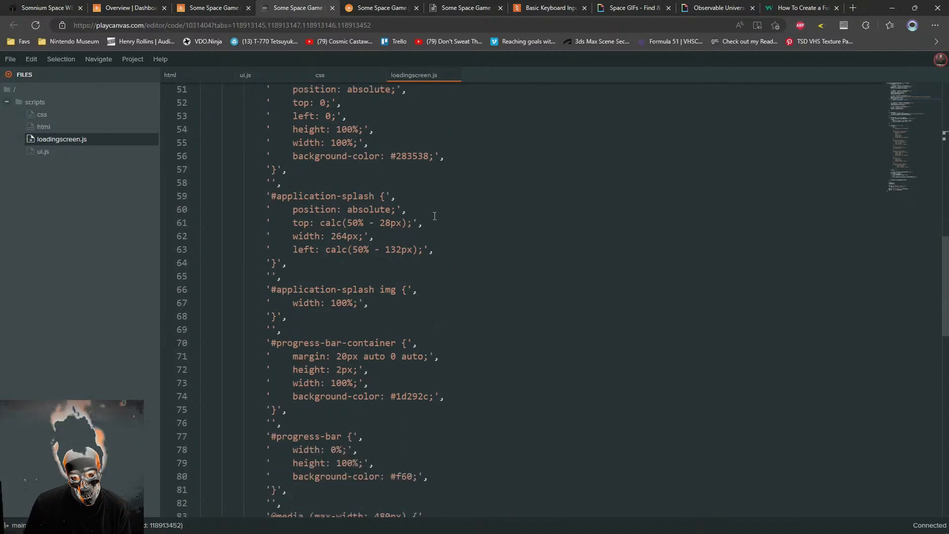
scroll(434, 216, down, 6)
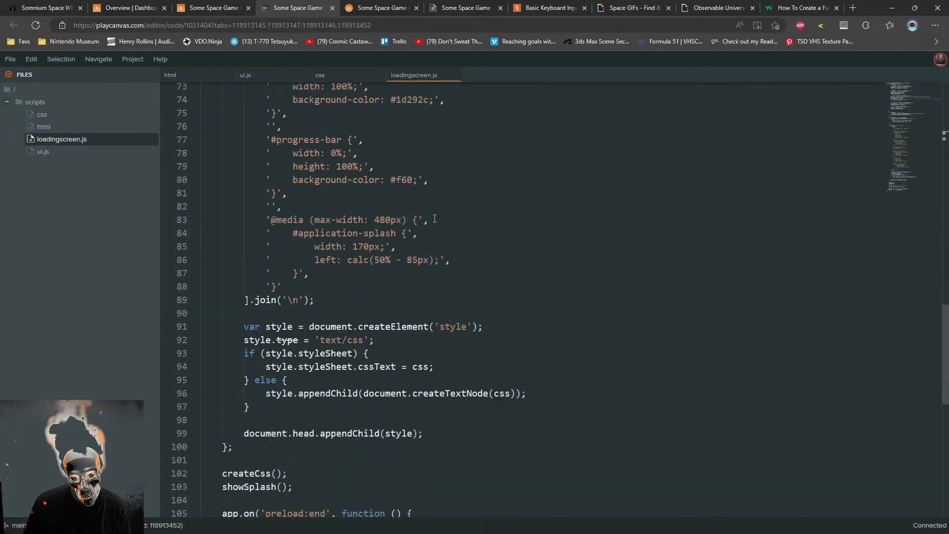
scroll(434, 218, up, 7)
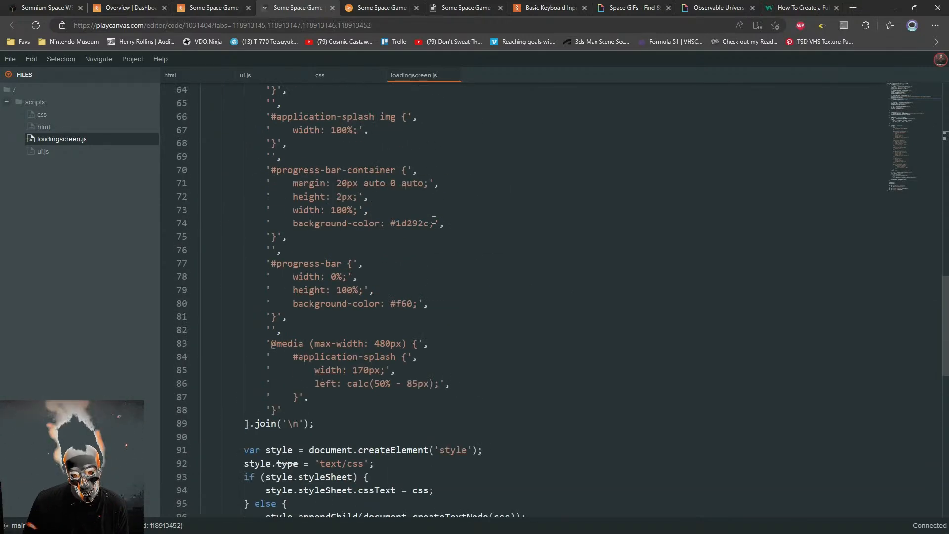
scroll(435, 220, up, 7)
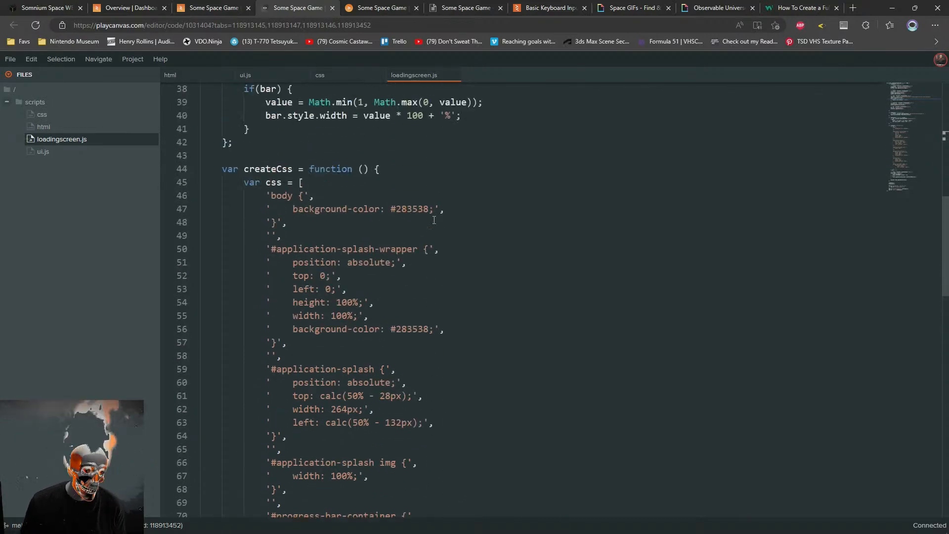
scroll(409, 240, down, 5)
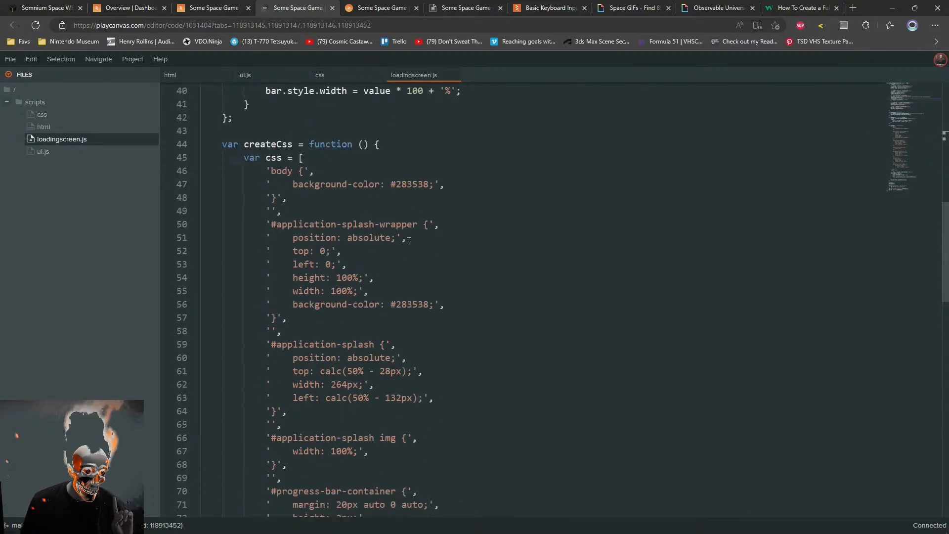
scroll(409, 242, down, 1)
scroll(412, 233, up, 8)
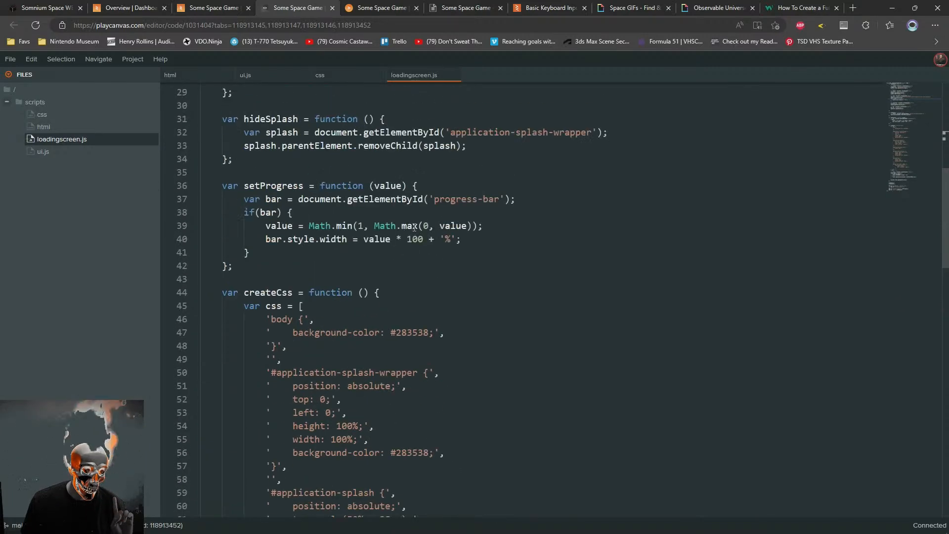
scroll(414, 227, down, 3)
scroll(414, 228, up, 7)
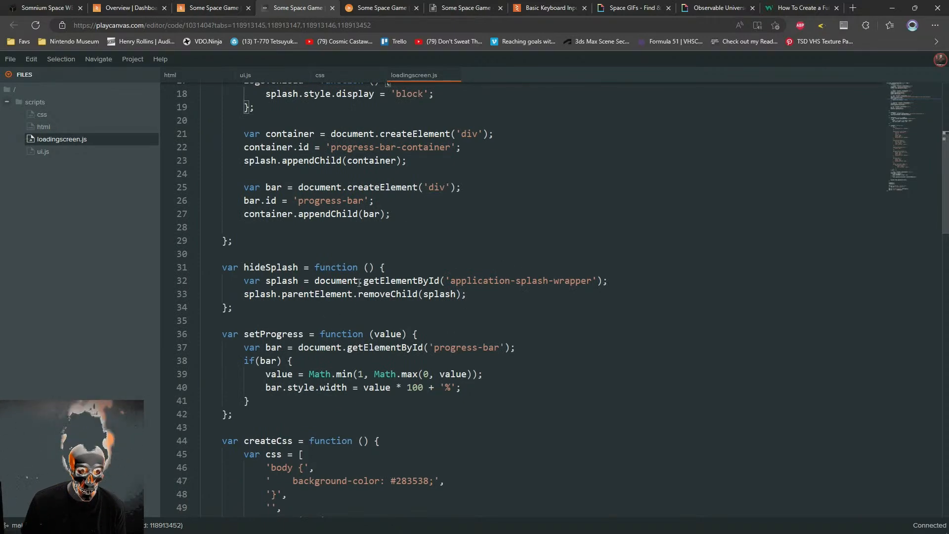
scroll(359, 283, up, 5)
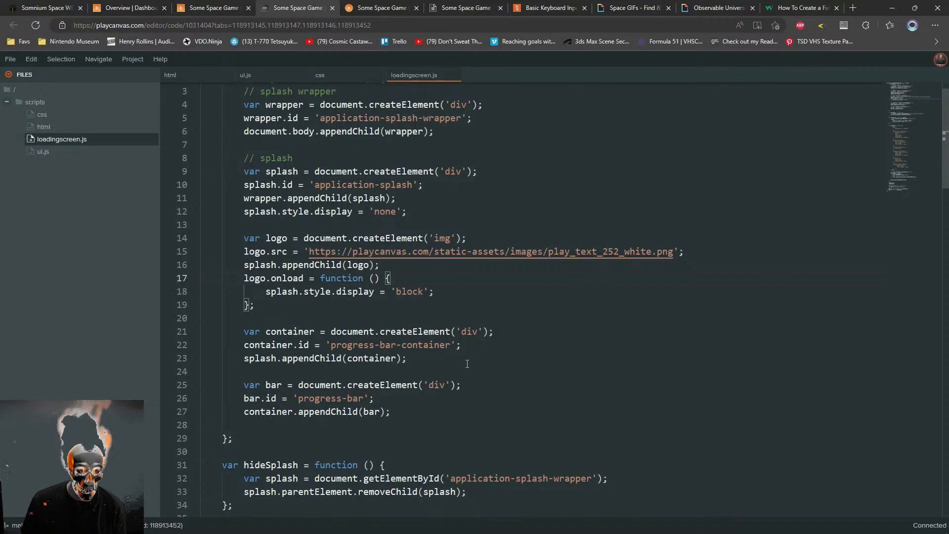
scroll(467, 363, up, 1)
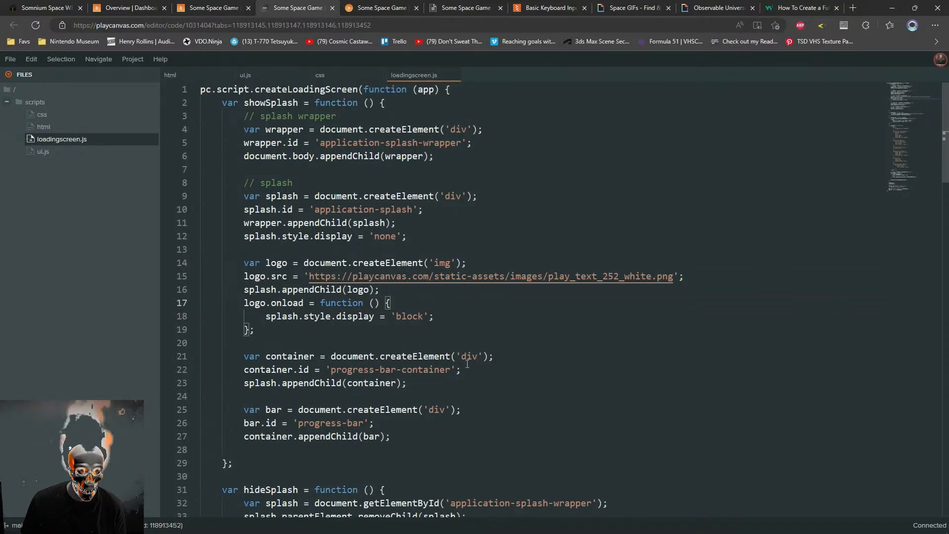
scroll(467, 363, down, 20)
scroll(475, 340, up, 8)
scroll(474, 339, up, 6)
scroll(473, 339, down, 15)
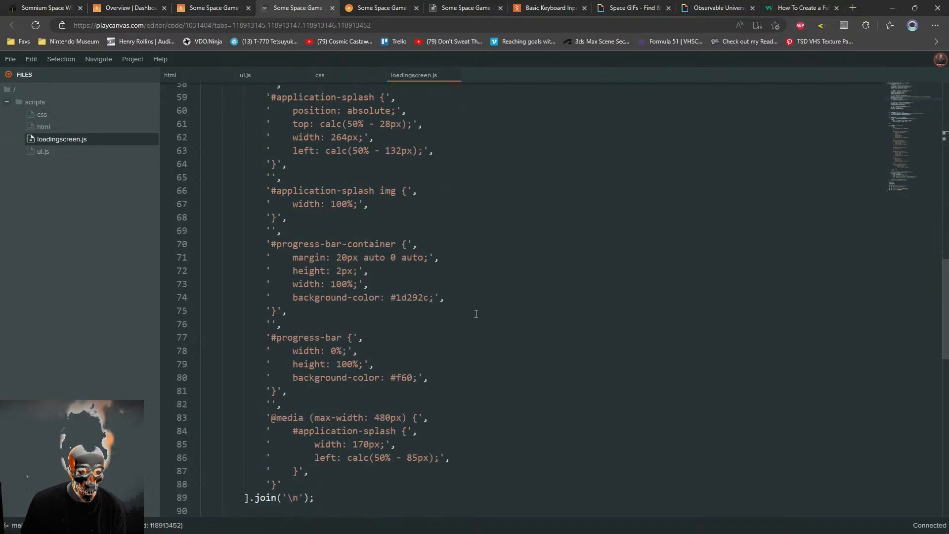
scroll(475, 332, up, 2)
scroll(472, 327, up, 2)
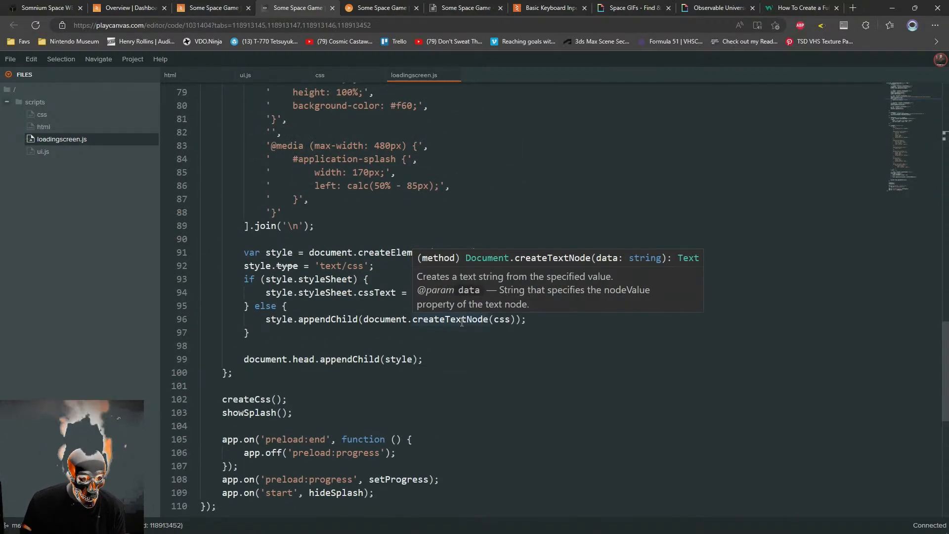
scroll(462, 322, up, 8)
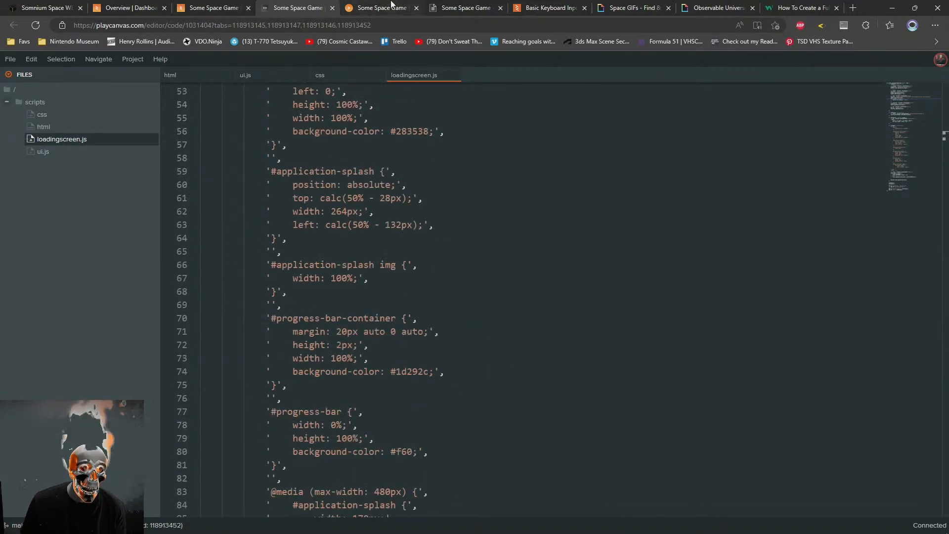
click(387, 8)
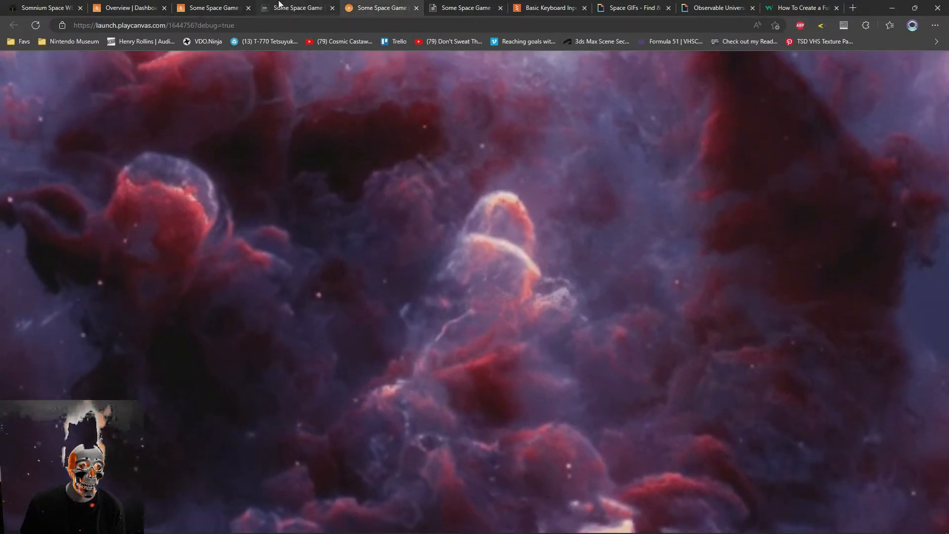
click(296, 7)
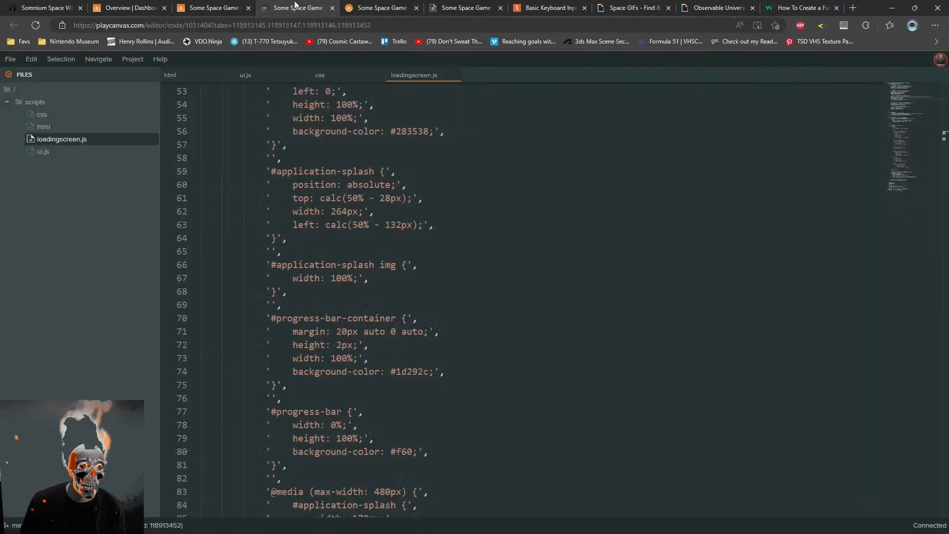
Search the web in a new browser tab for "playcanvas get application canvas"
key(ctrl+t)
text(playcanvas )
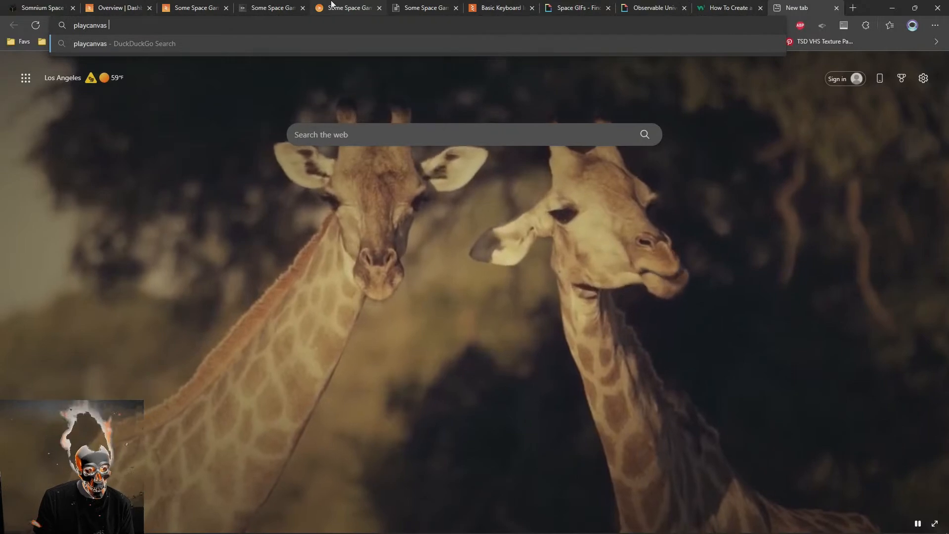
text(get application canvas)
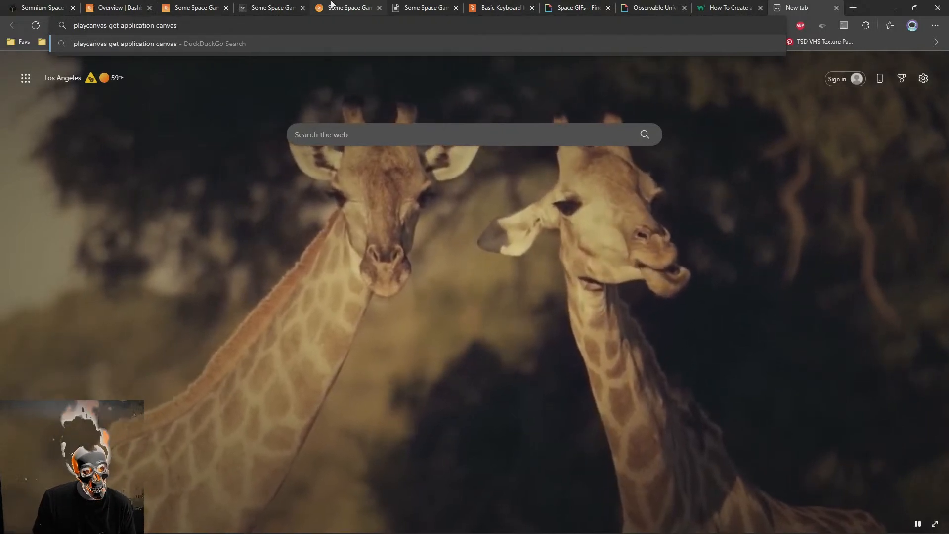
key(Return)
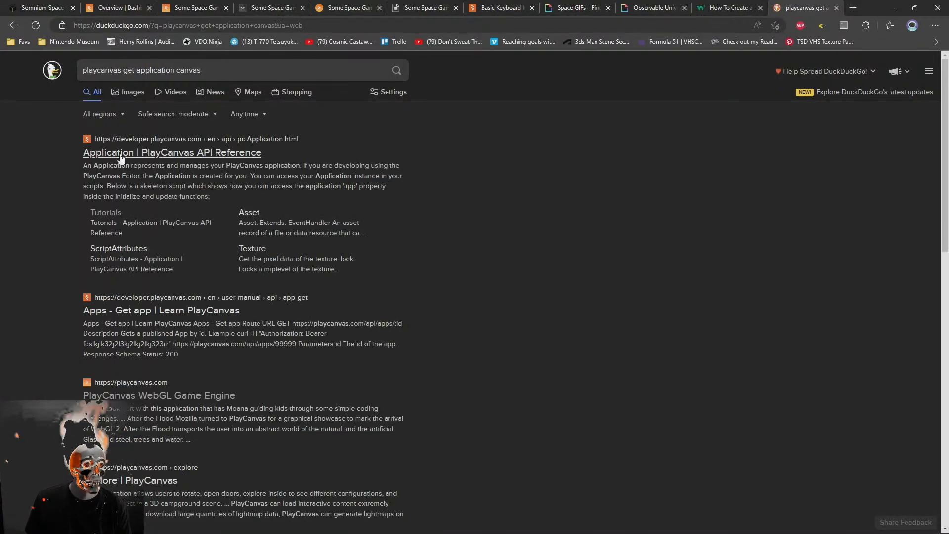
Open the Application API Reference and "Apps - Get app" results in new tabs and search the Application page for "canvas"
middle_click(121, 157)
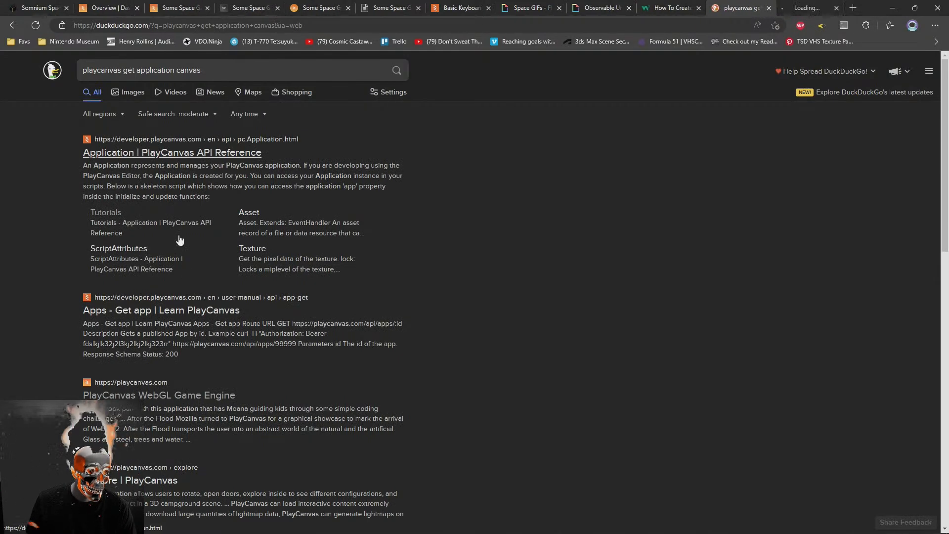
middle_click(129, 311)
key(ctrl+Tab)
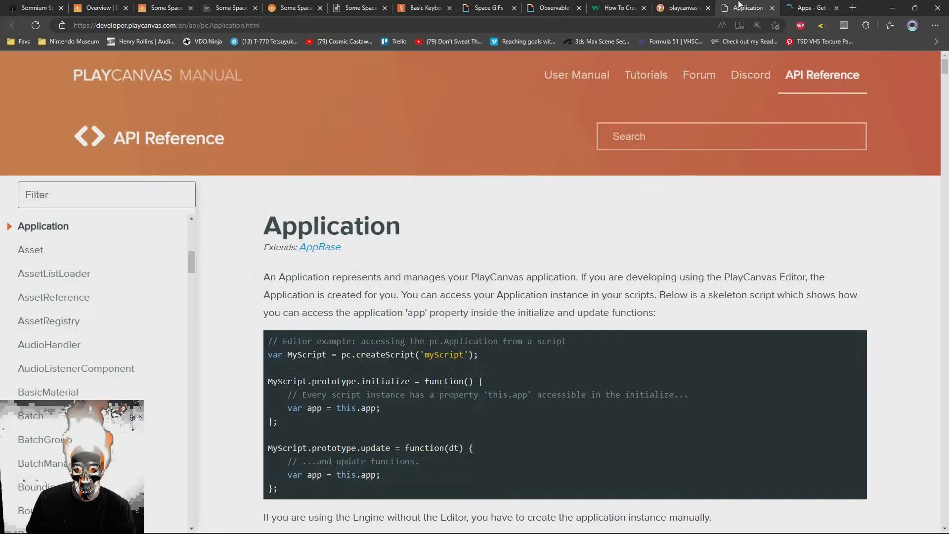
key(ctrl+f)
text(canvas)
key(Return)
key(Return)
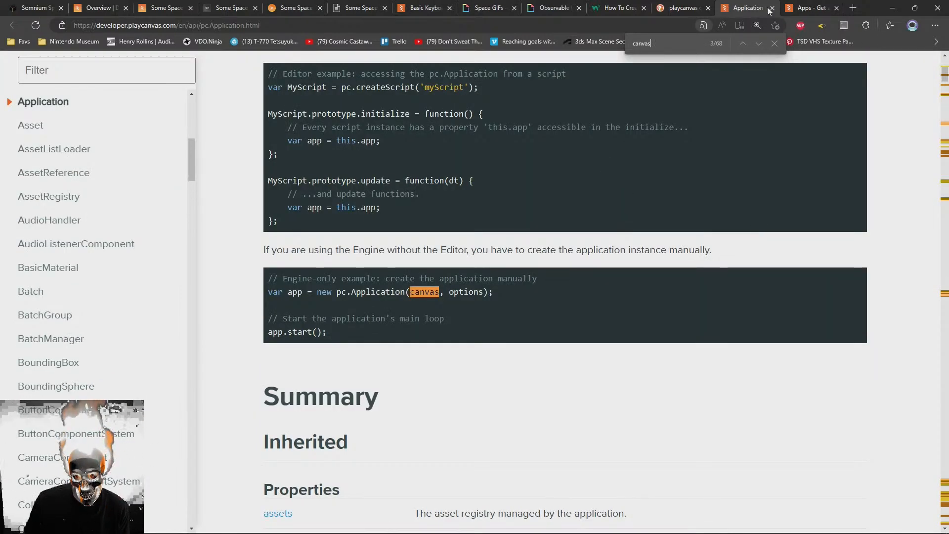
Return to the start of the Application reference and look through the "canvas" occurrences in its inherited properties
click(811, 8)
click(746, 8)
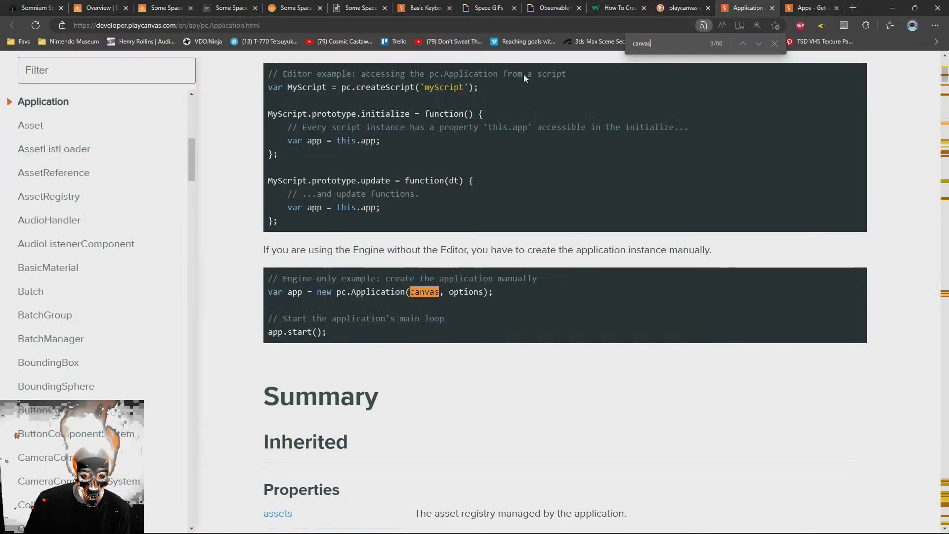
click(36, 102)
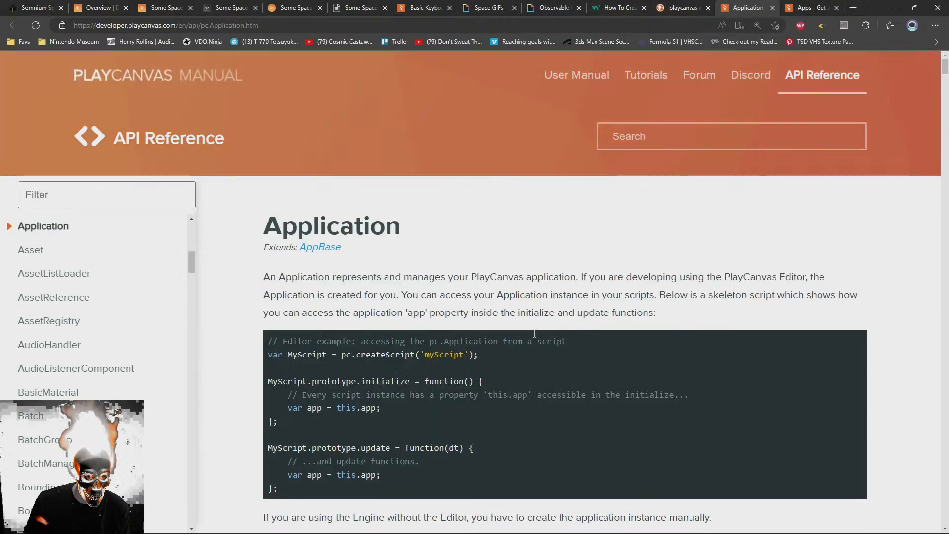
scroll(474, 205, down, 15)
scroll(260, 264, up, 5)
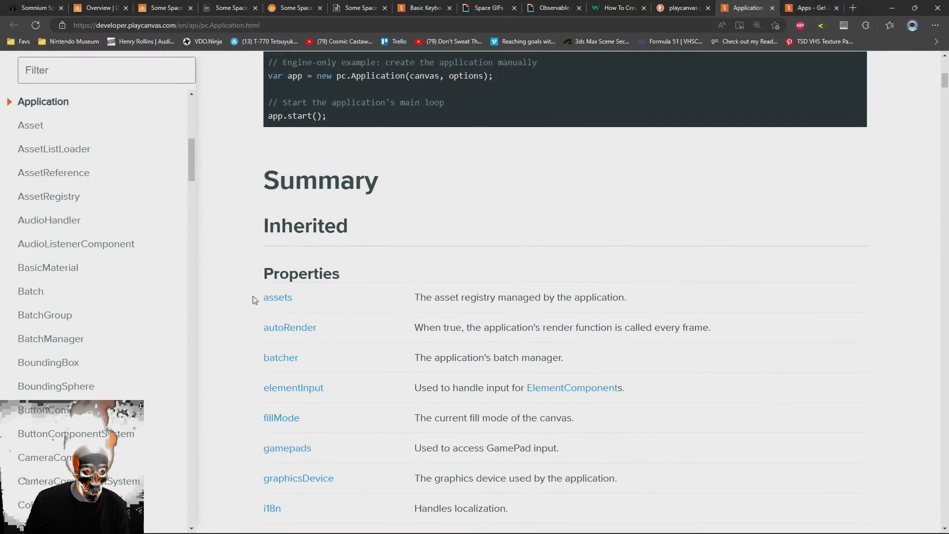
key(ctrl+f)
text(canvas)
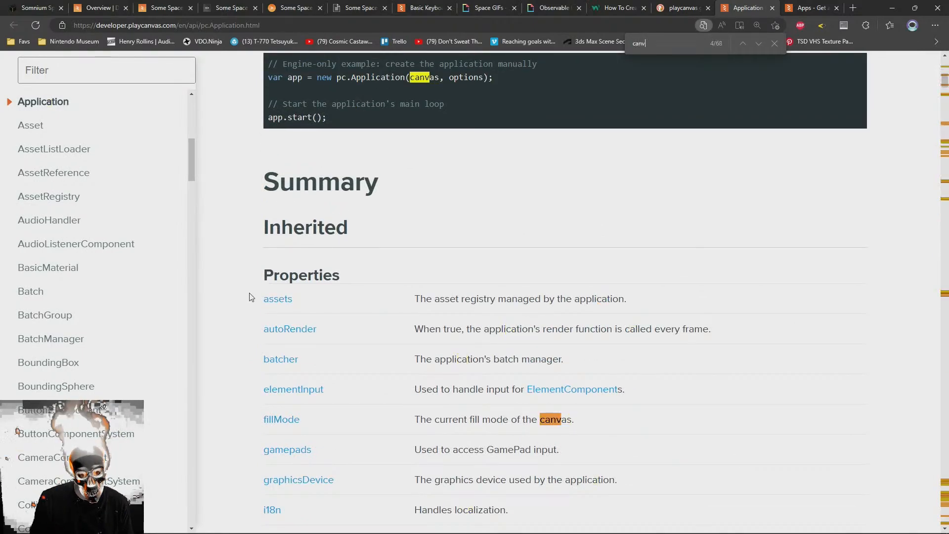
key(Return)
key(Return)
key(Return)
key(Return)
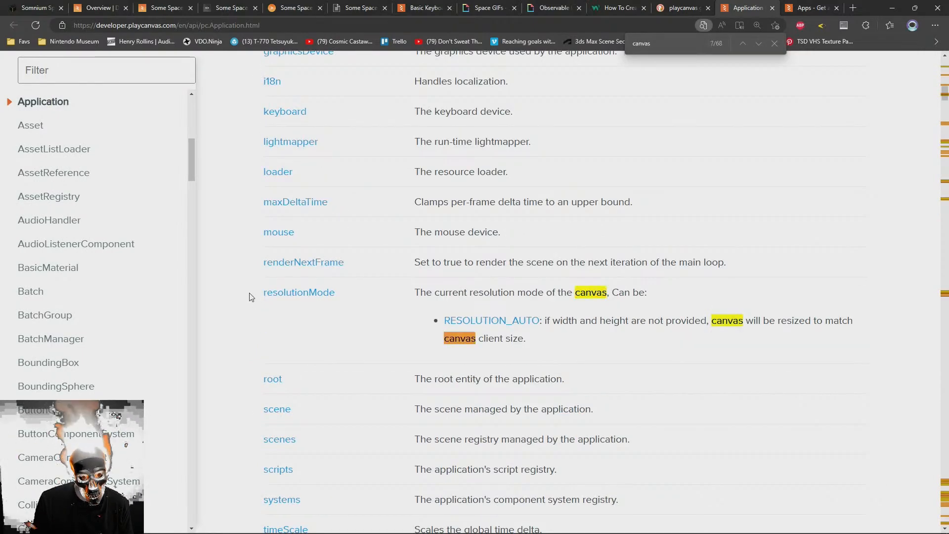
Examine the remaining "canvas" occurrences in the Application reference, from the method summary to the detailed fillMode, resizeCanvas and setCanvasFillMode entries
key(Return)
key(Return)
key(Return)
key(Return)
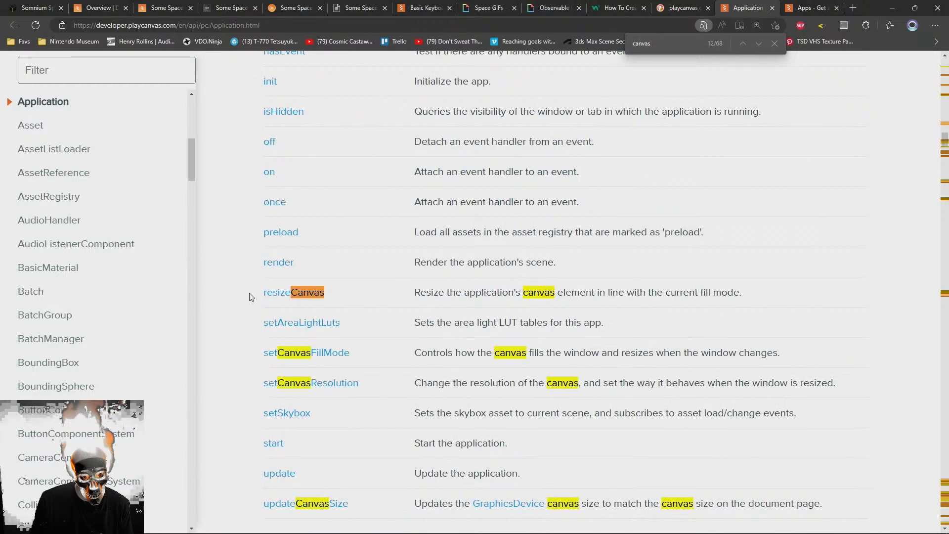
key(Return)
key(Return)
key(Return)
key(Return)
key(Return)
key(Return)
key(Return)
key(Return)
key(Return)
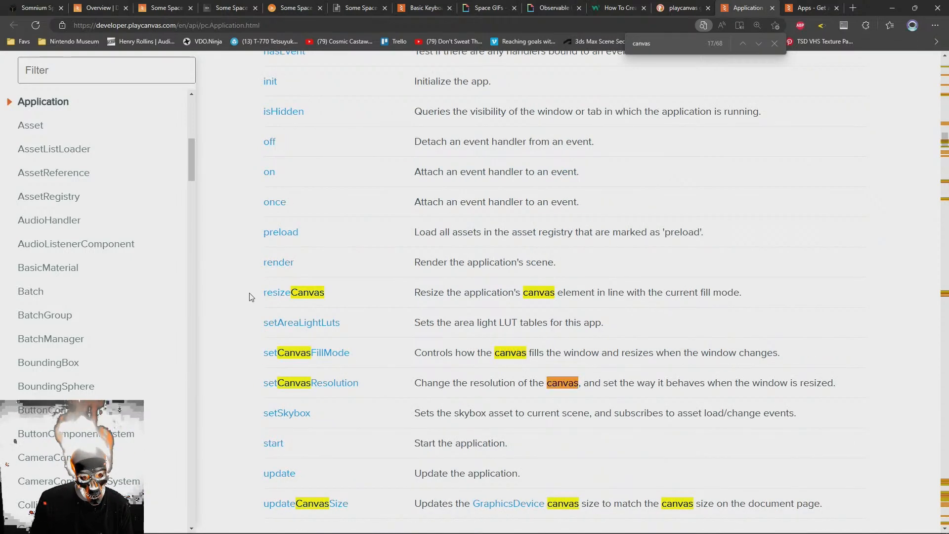
key(Return)
key(Return)
key(Return)
key(Return)
key(Return)
key(Return)
key(Return)
key(Return)
key(Return)
key(Return)
key(Return)
key(Return)
key(Return)
key(Return)
key(Return)
key(Return)
key(Return)
key(Return)
key(Return)
key(Return)
key(Return)
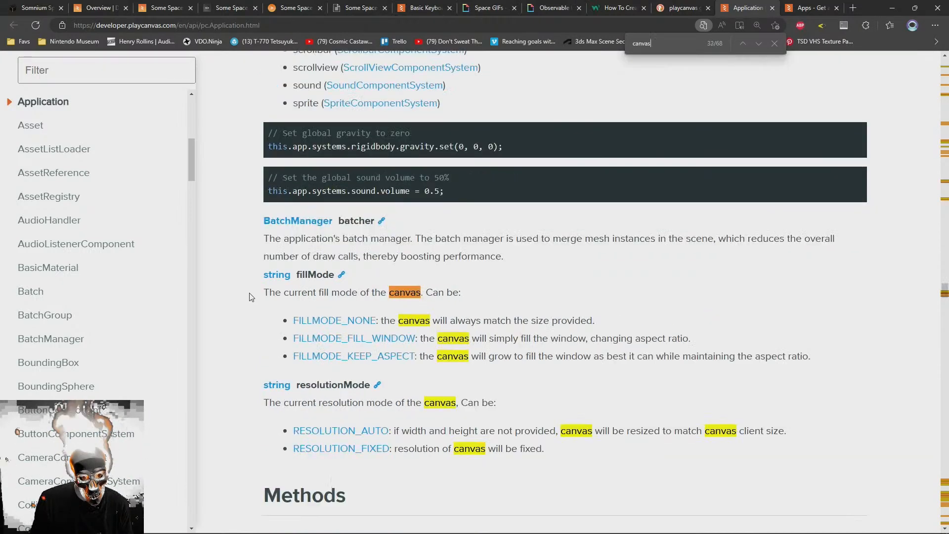
key(Return)
key(Return)
key(Return)
key(Return)
key(Return)
key(Return)
key(Return)
key(Return)
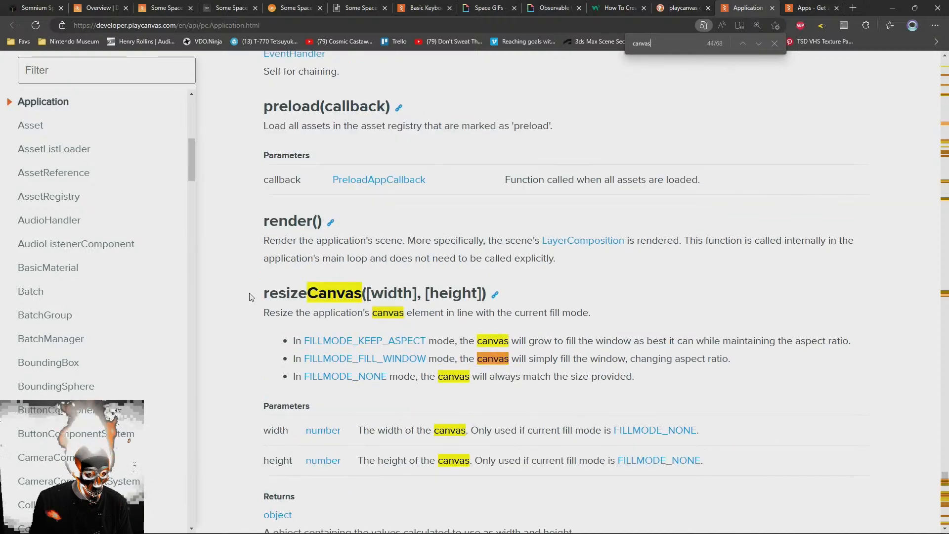
key(Return)
key(Return)
key(Return)
key(Return)
key(Return)
key(Return)
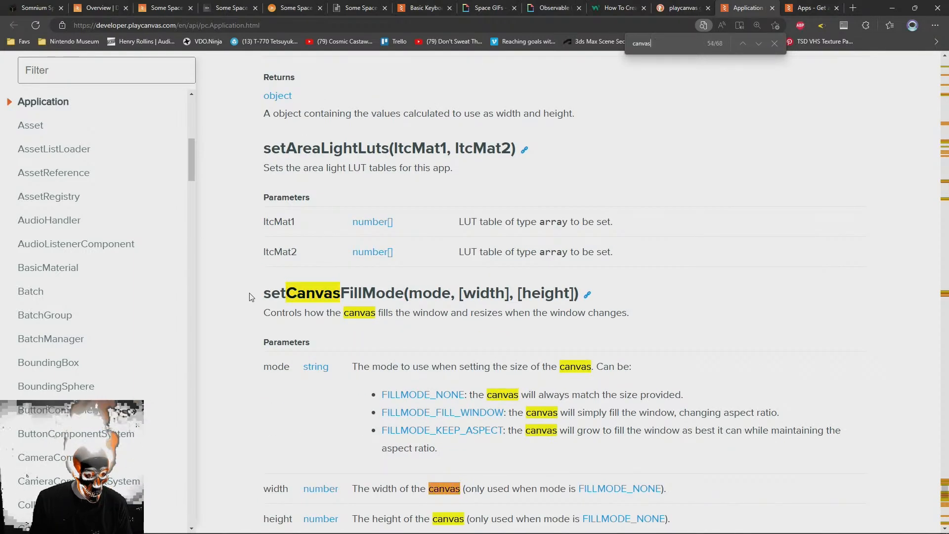
key(Home)
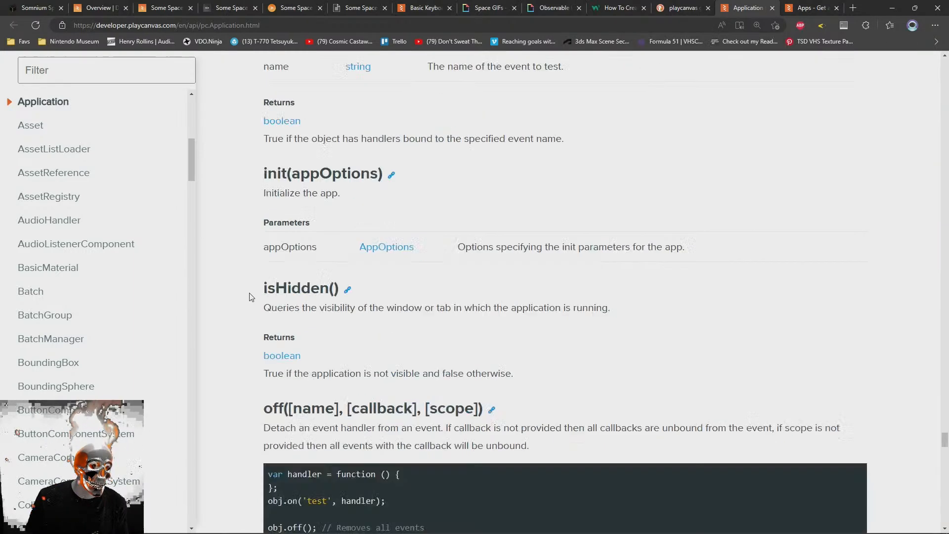
Search the Application reference for "canvas" once more and browse its property and method summaries for a canvas accessor
key(ctrl+f)
text(canvas)
key(Return)
key(Escape)
click(771, 302)
key(Home)
scroll(720, 332, down, 20)
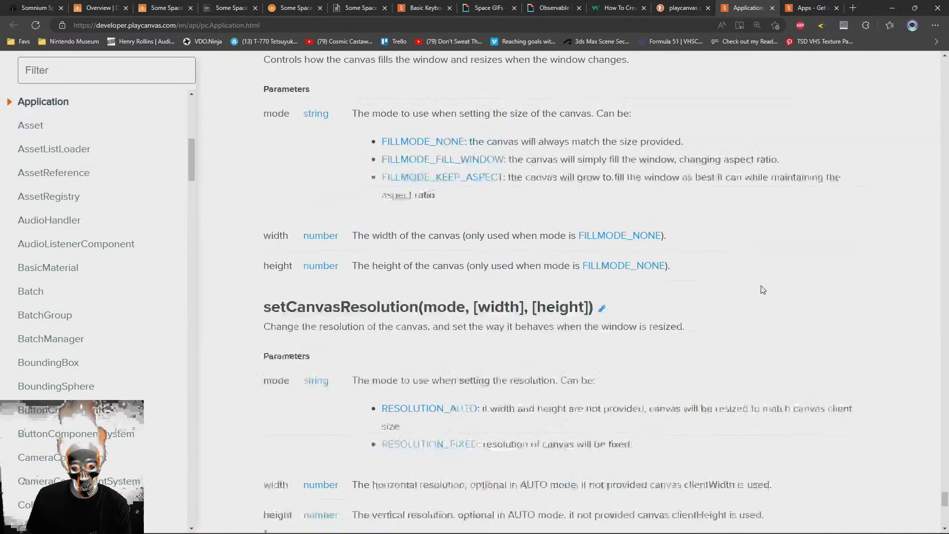
scroll(720, 330, down, 15)
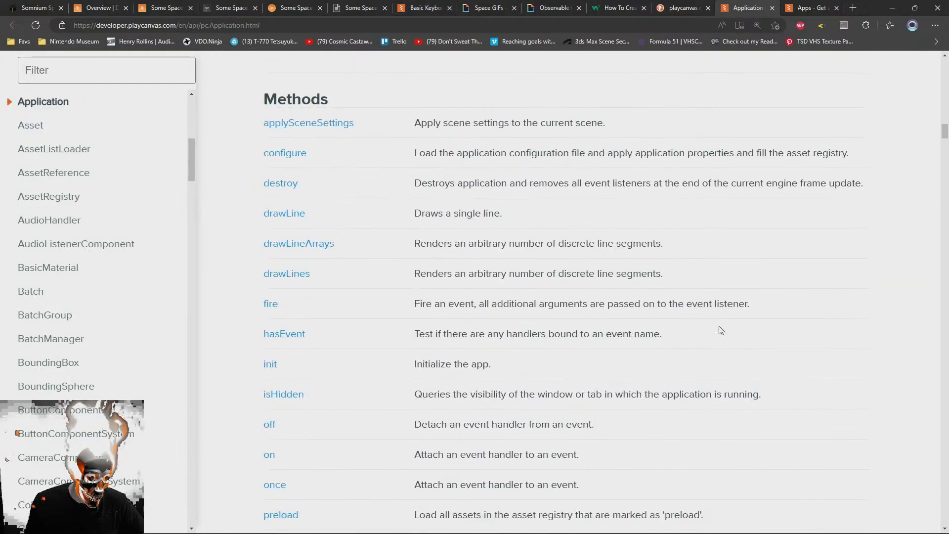
scroll(720, 328, up, 20)
right_click(719, 322)
click(595, 314)
scroll(596, 314, up, 20)
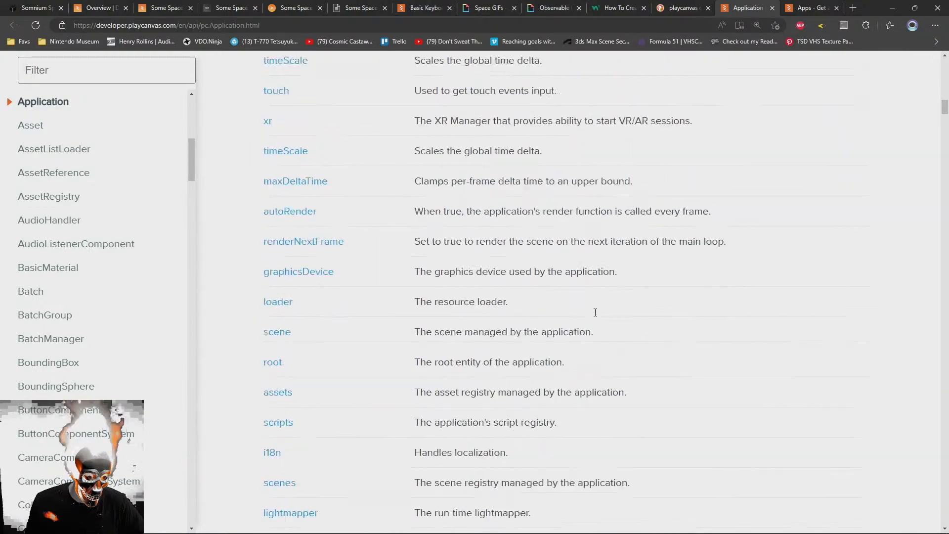
scroll(611, 353, down, 5)
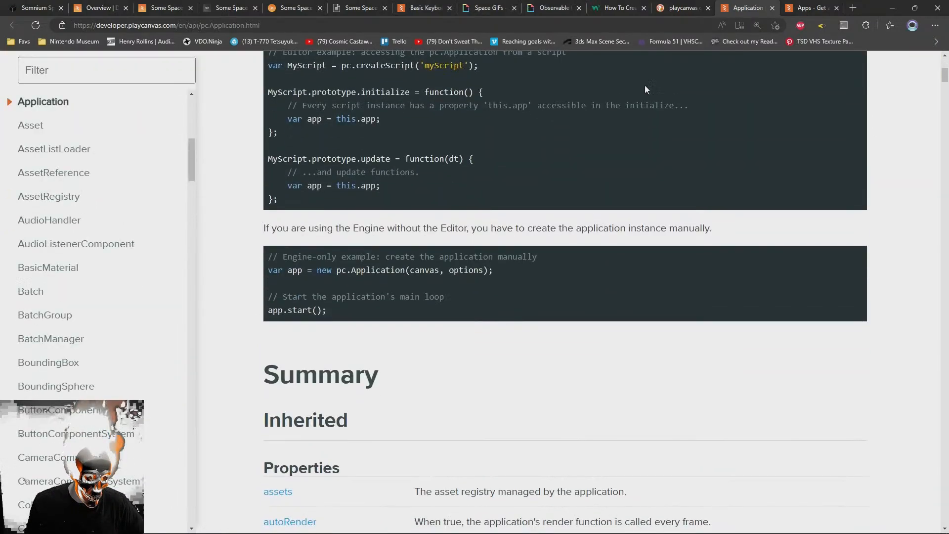
Skim the "Apps - Get app" manual page through its response schema and return to the Application reference
click(805, 7)
scroll(593, 332, down, 2)
scroll(478, 333, down, 15)
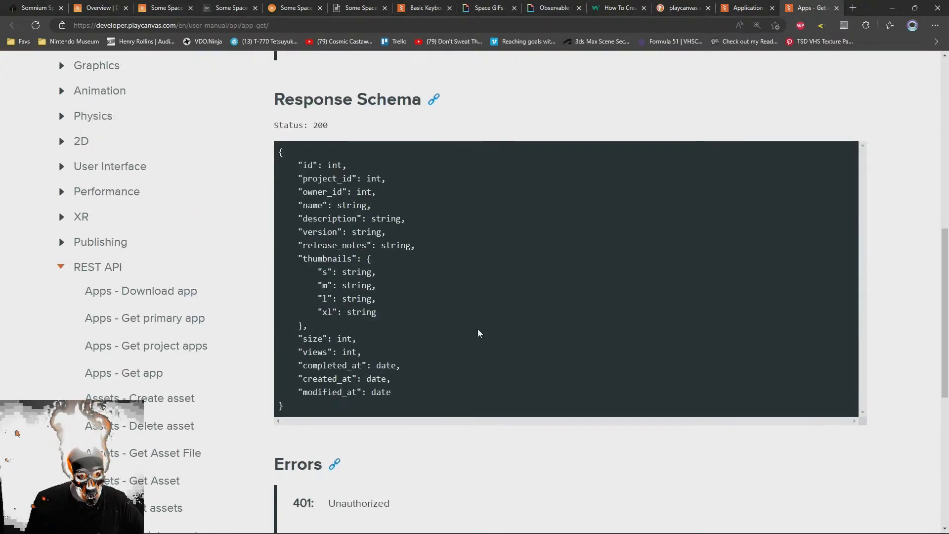
click(747, 7)
Review the html file's video markup in the code editor and look at the launched game
click(611, 5)
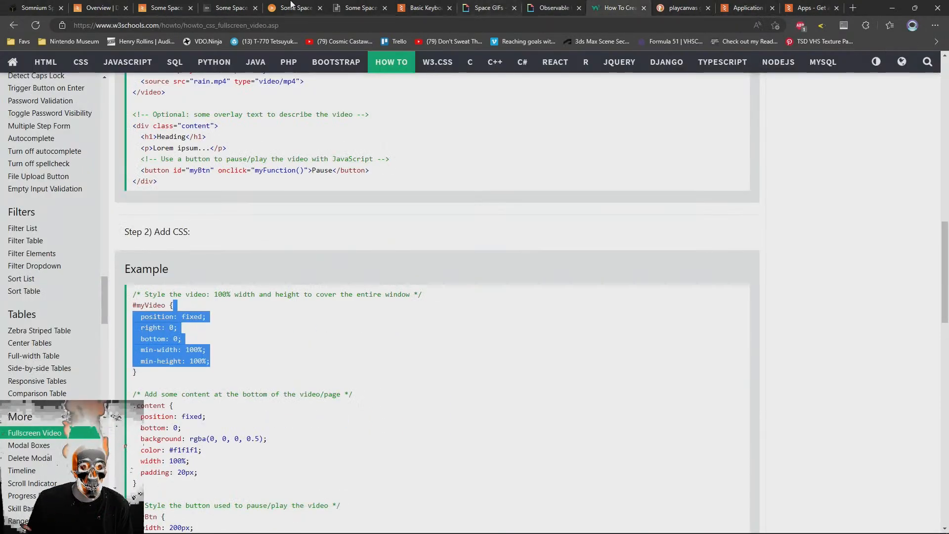
click(234, 7)
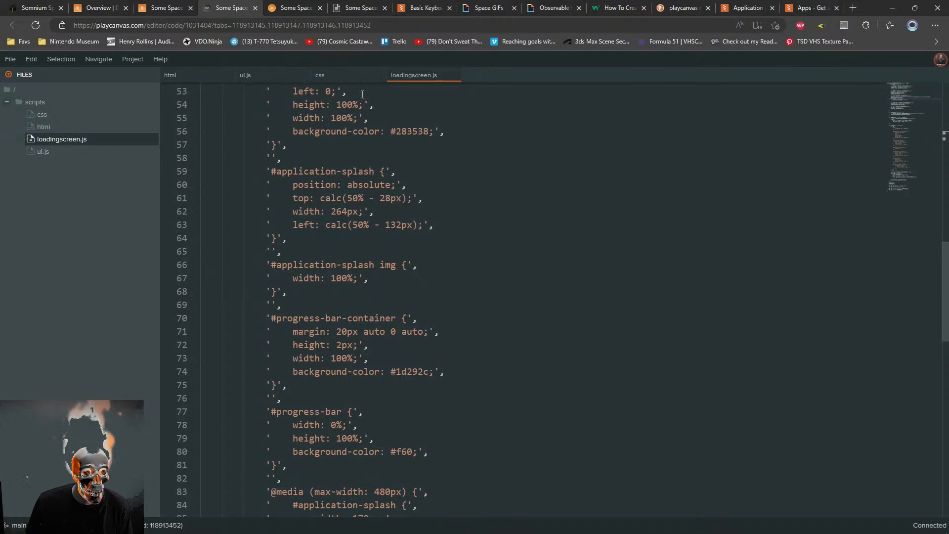
click(246, 75)
click(179, 78)
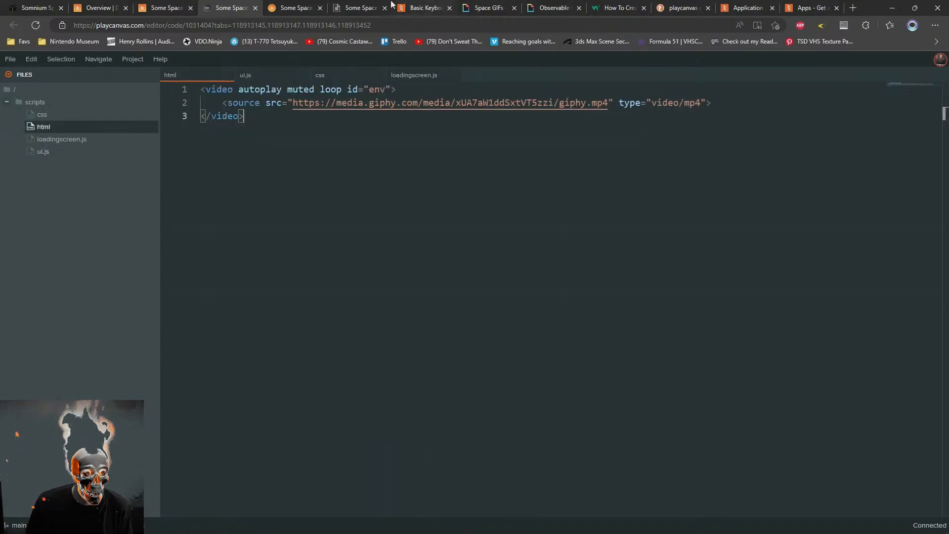
click(360, 7)
click(296, 7)
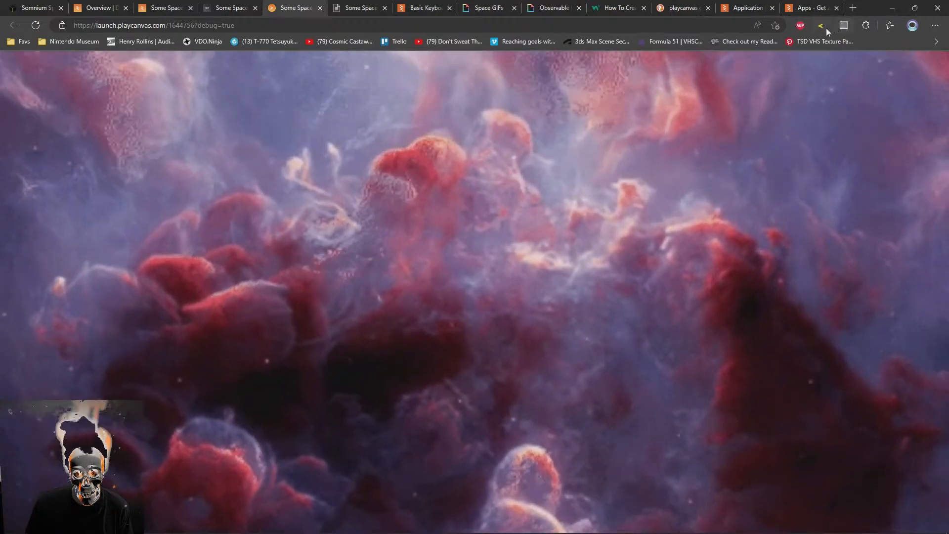
Open the launched game's current page source and examine the body markup for the application canvas element and its attributes
right_click(834, 25)
click(835, 48)
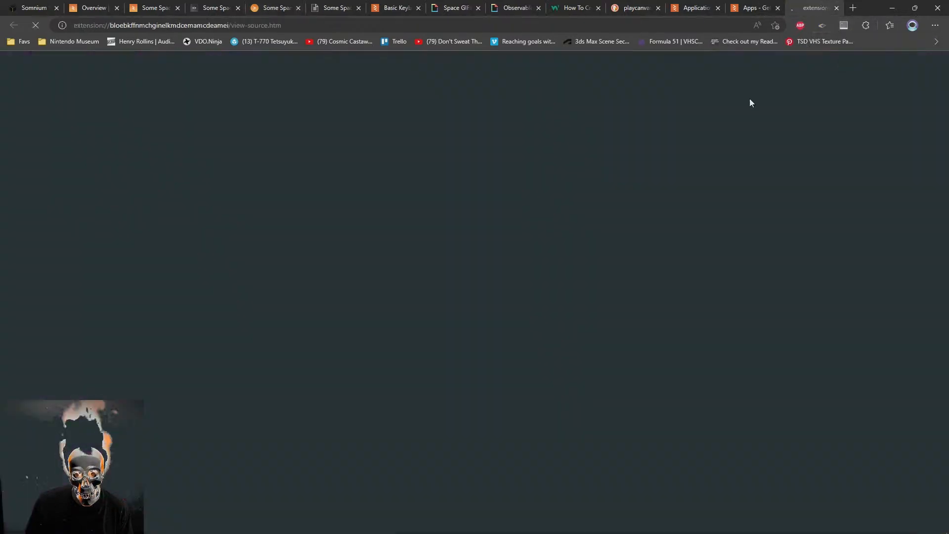
key(ctrl+f)
text(canvas)
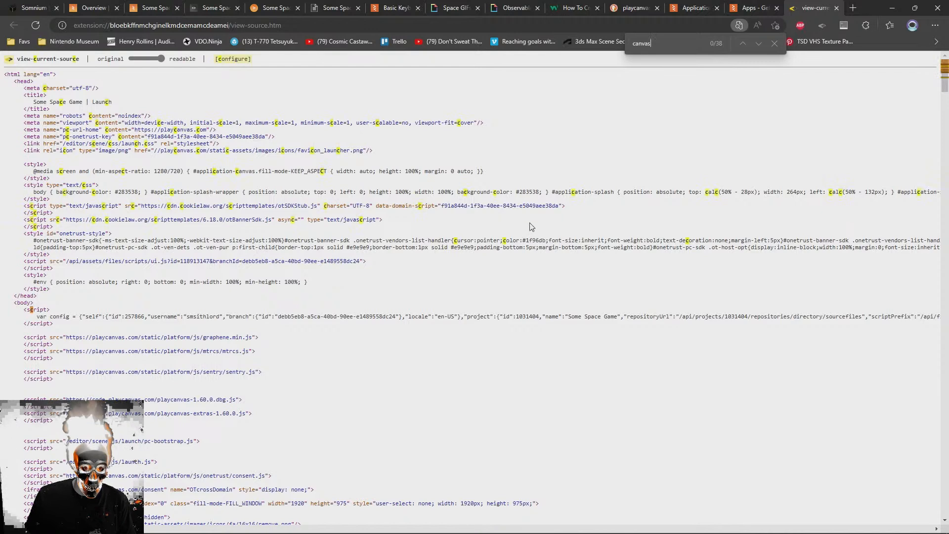
key(Escape)
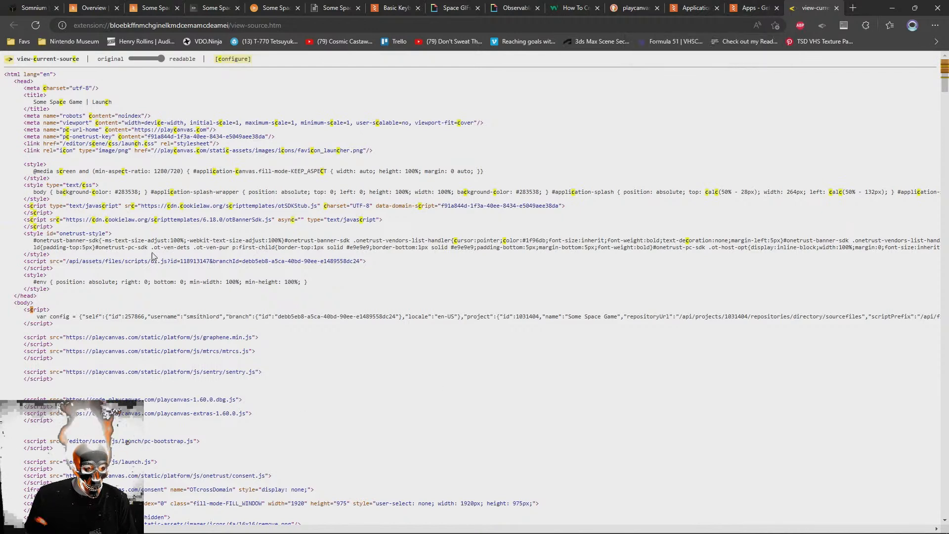
key(ctrl+f)
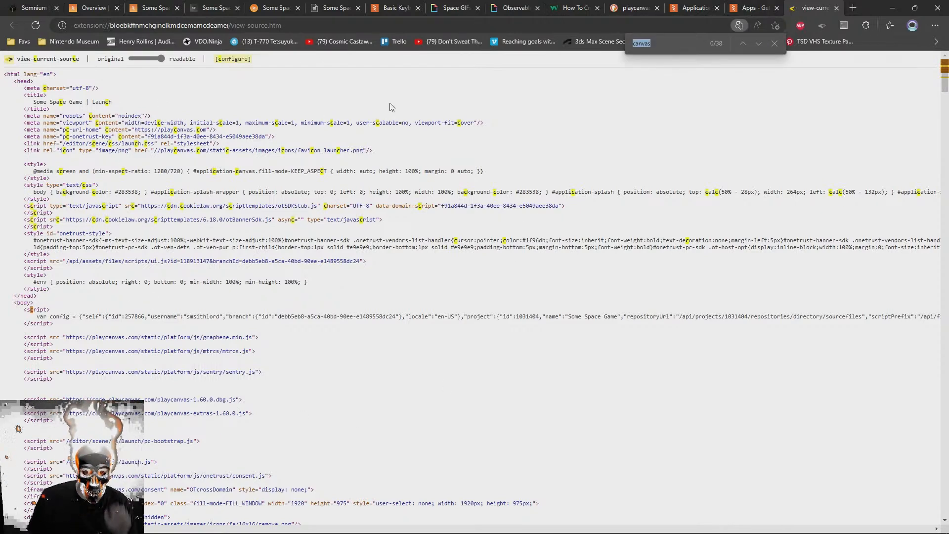
click(774, 44)
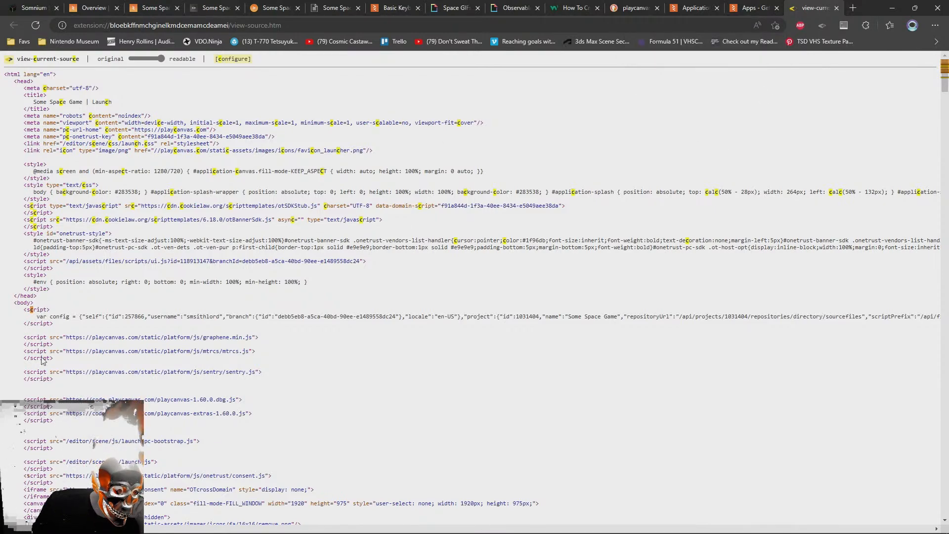
scroll(82, 424, down, 6)
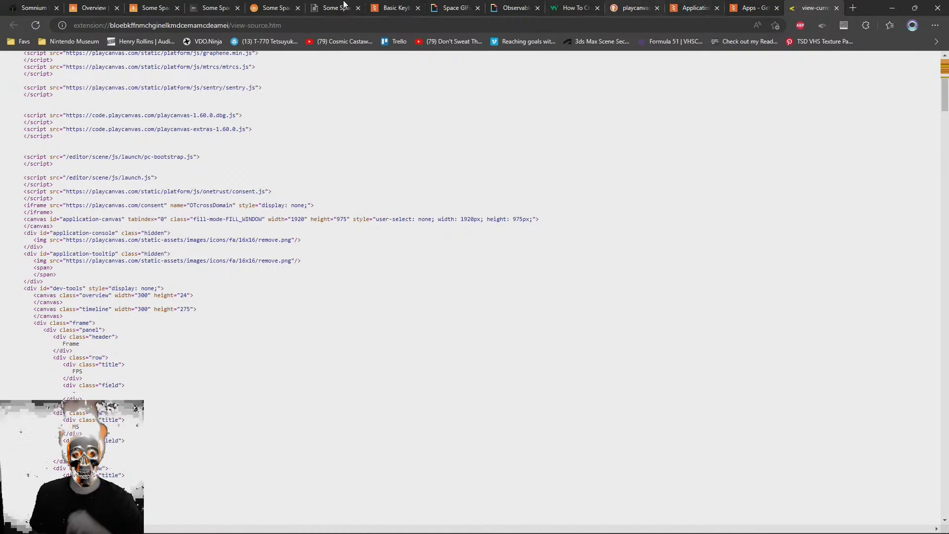
Return to the code editor, review the css and ui.js files, and go to the createCss function in loadingscreen.js
click(232, 6)
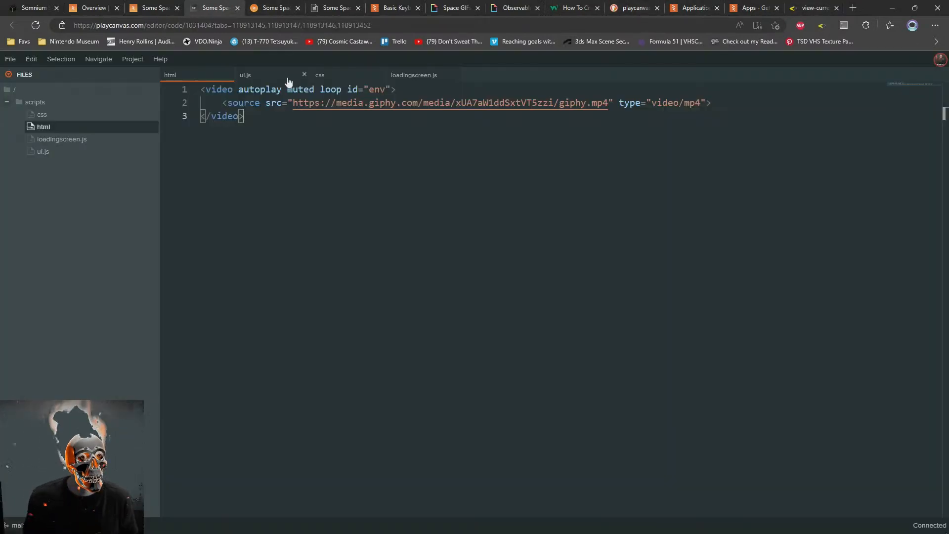
click(336, 73)
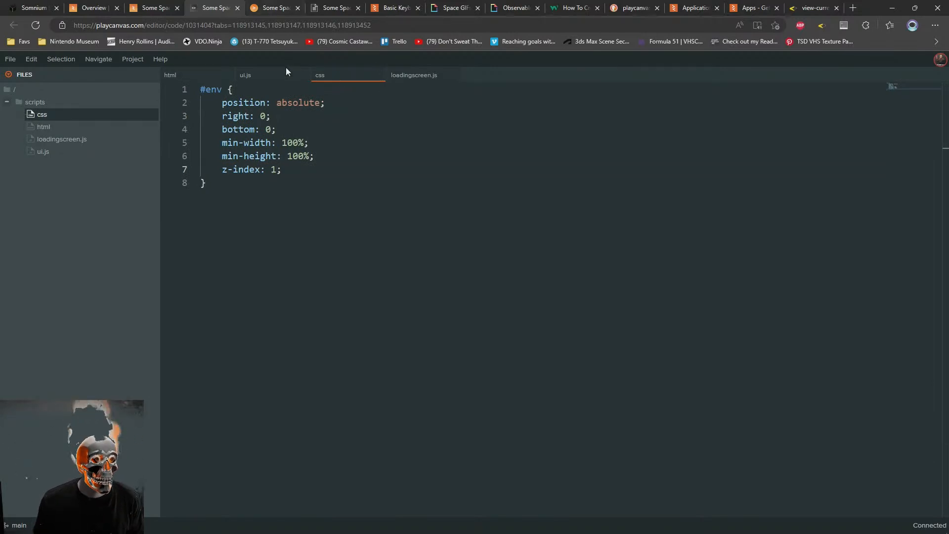
click(261, 78)
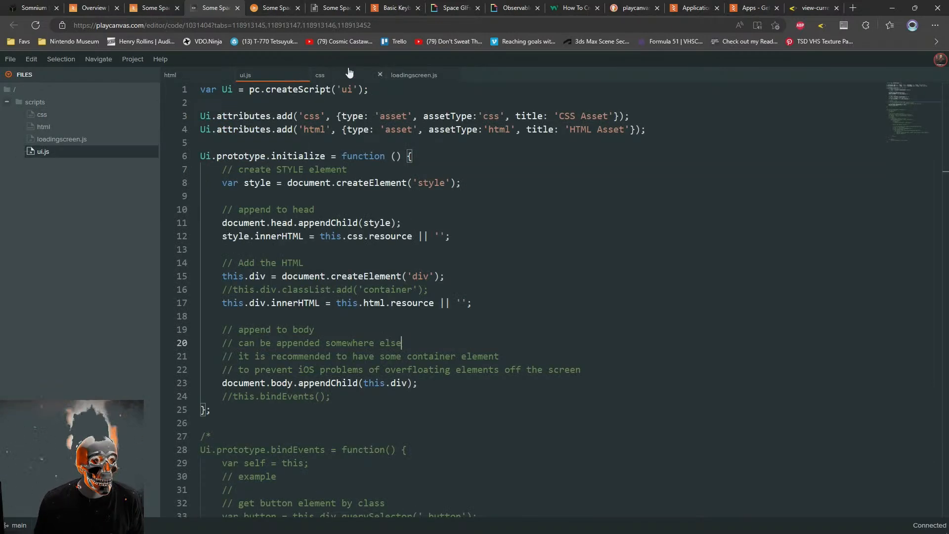
click(418, 79)
scroll(326, 290, up, 3)
click(331, 124)
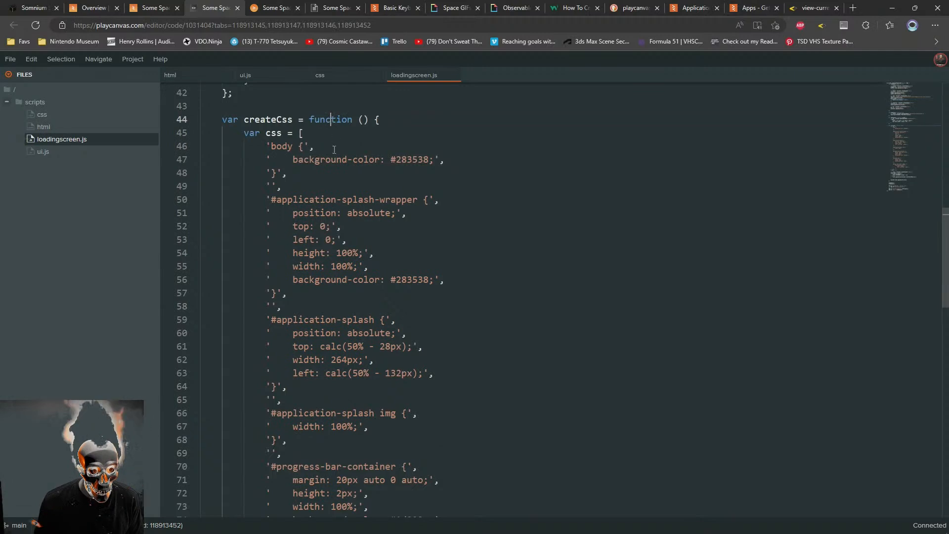
Duplicate the #application-splash rule below the body rule in createCss and rename the copy's selector to #application-canvas
drag(435, 280, 479, 385)
key(ctrl+c)
drag(291, 295, 354, 384)
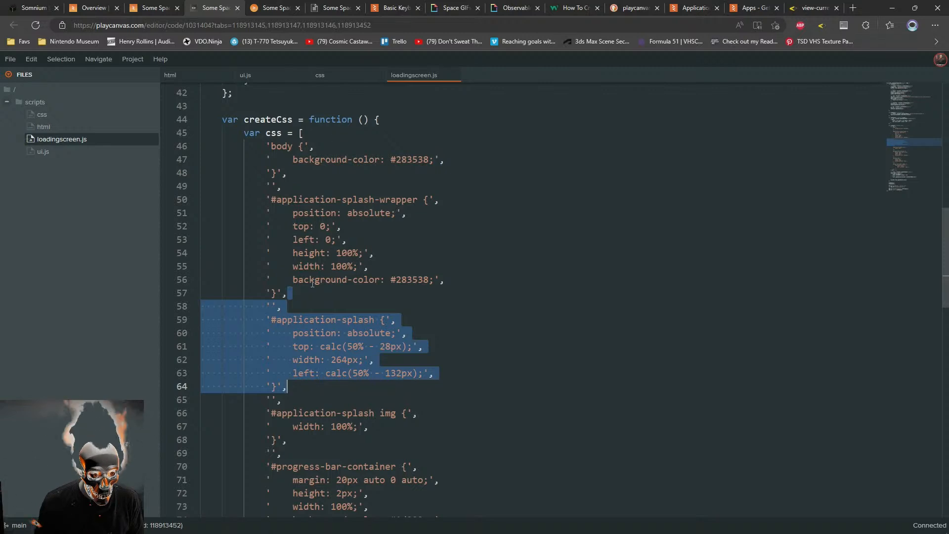
click(296, 185)
key(ctrl+v)
key(ctrl+z)
click(295, 174)
key(ctrl+v)
double_click(337, 202)
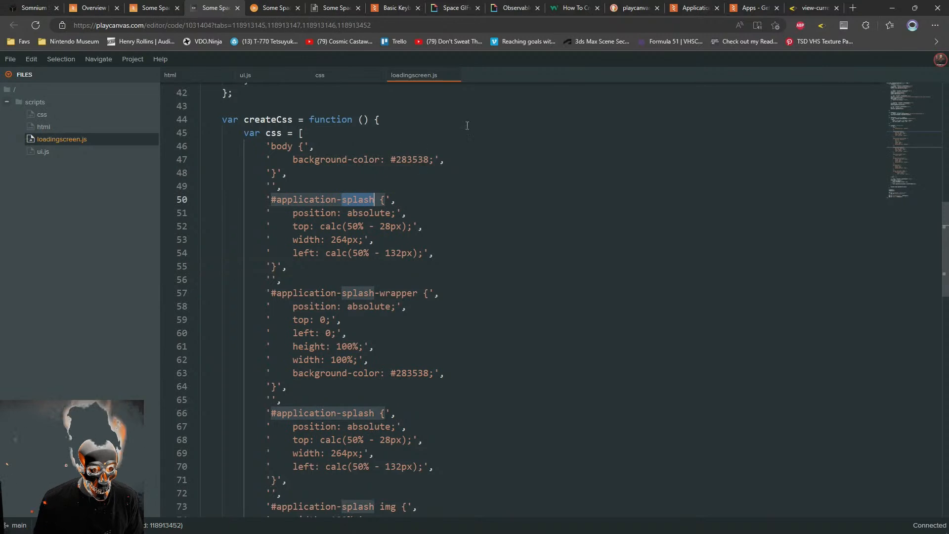
key(BackSpace)
text(canvas)
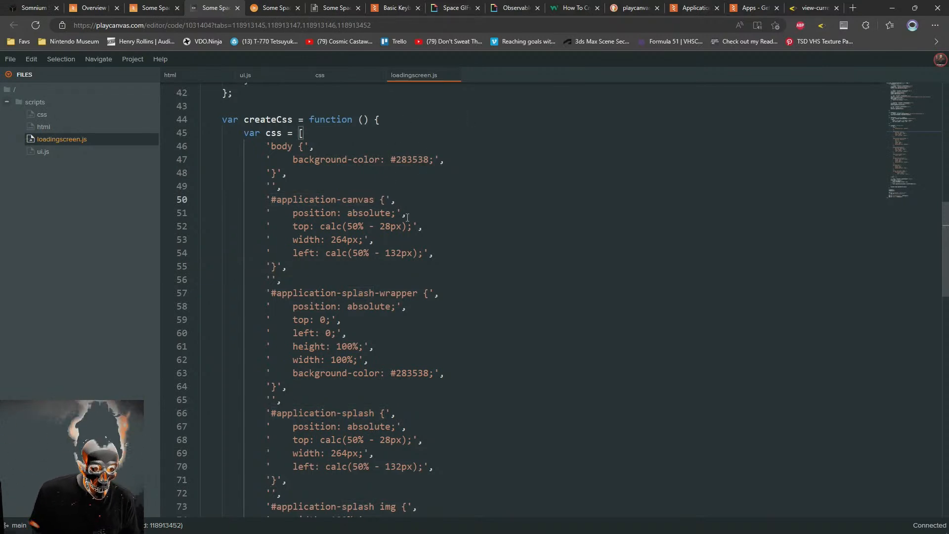
Replace the #application-canvas rule's top and width declarations with width: 100%; and height: 100%;
drag(424, 226, 439, 213)
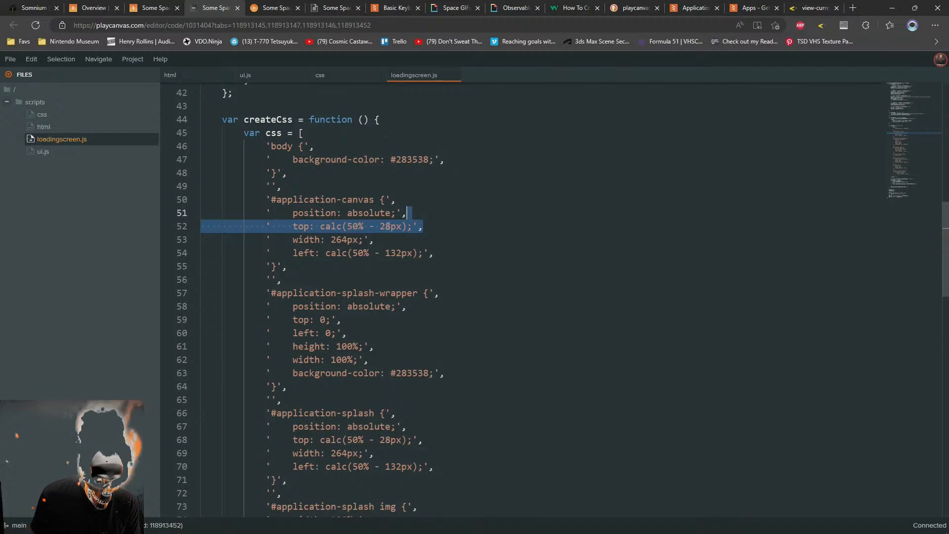
key(Up)
key(Up)
drag(294, 226, 406, 225)
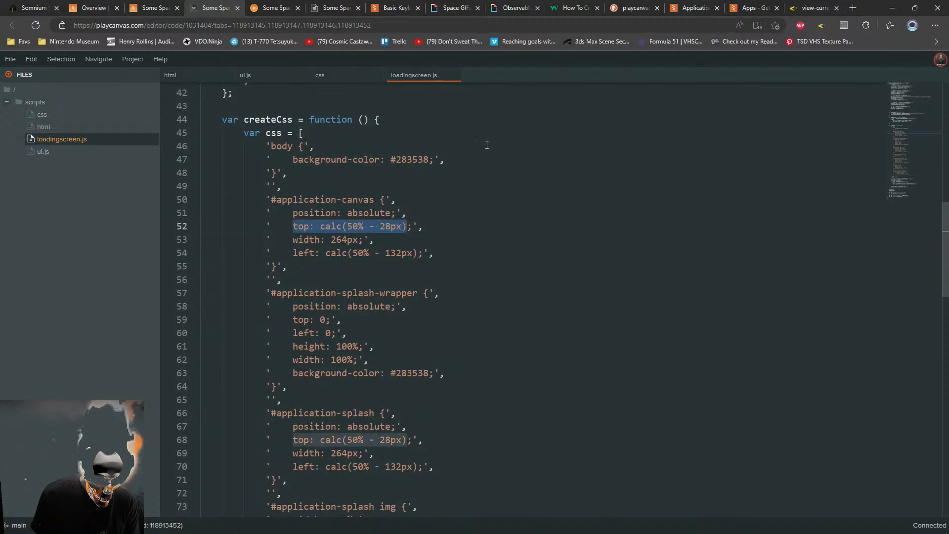
text(width: 100%)
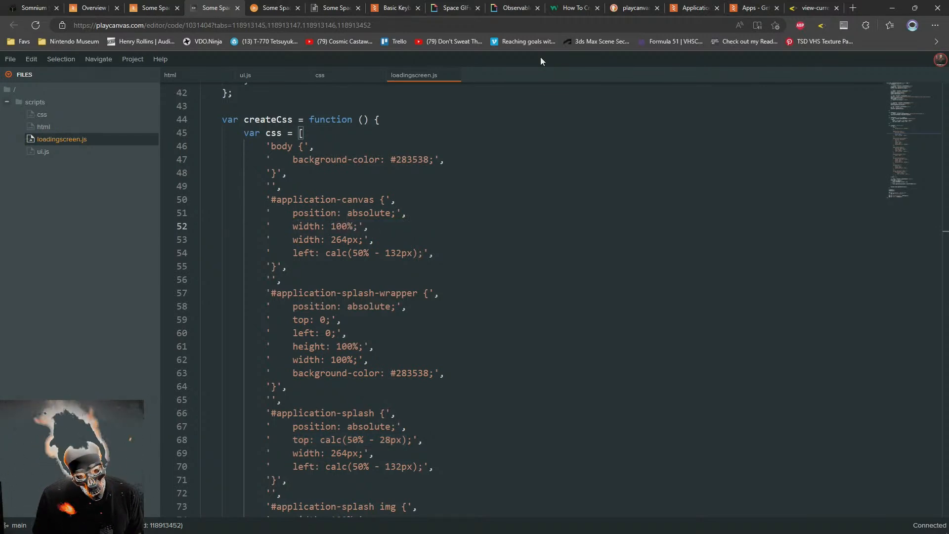
key(Down)
key(Right)
key(Right)
key(Left)
key(shift+Left)
key(shift+Left)
key(shift+Left)
key(shift+Left)
key(shift+Left)
key(shift+Left)
key(shift+Left)
key(shift+Left)
key(shift+Left)
key(shift+Left)
key(shift+Left)
key(shift+Left)
key(shift+Left)
key(shift+Left)
key(shift+Left)
key(shift+Left)
key(shift+Right)
key(shift+Right)
key(shift+Right)
key(shift+Right)
key(shift+Right)
key(shift+Right)
key(shift+Left)
key(shift+Left)
text(height: 100%;)
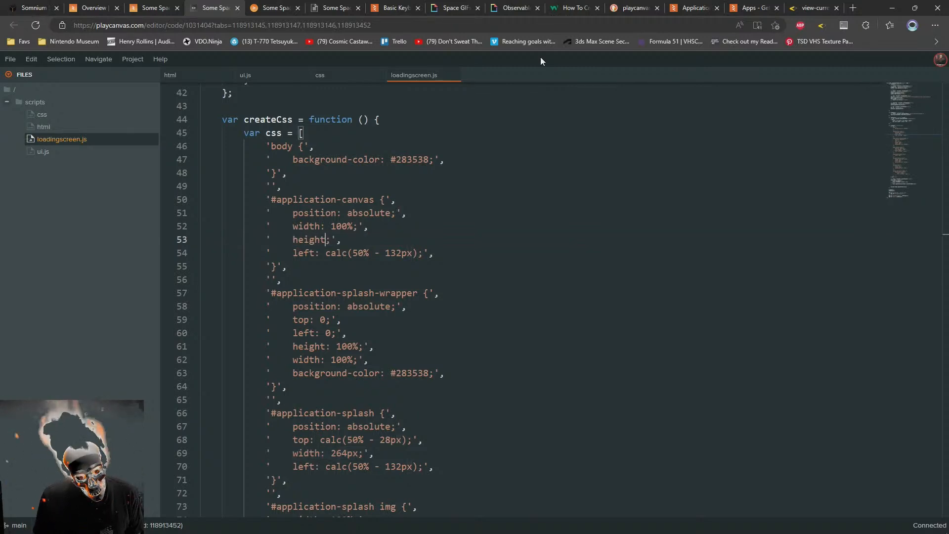
Replace the #application-canvas rule's left declaration with bottom: 0;, add a right: 0; line below it, and save the script
key(Down)
key(Left)
key(Left)
key(Left)
key(Left)
key(Left)
key(Left)
key(Left)
key(Left)
key(Left)
key(Left)
key(Left)
key(Left)
key(shift+End)
key(shift+Left)
key(shift+Left)
text(bottom: 0;)
key(End)
key(shift+Up)
key(shift+End)
key(ctrl+c)
key(Down)
key(Up)
key(ctrl+v)
double_click(309, 266)
text(right)
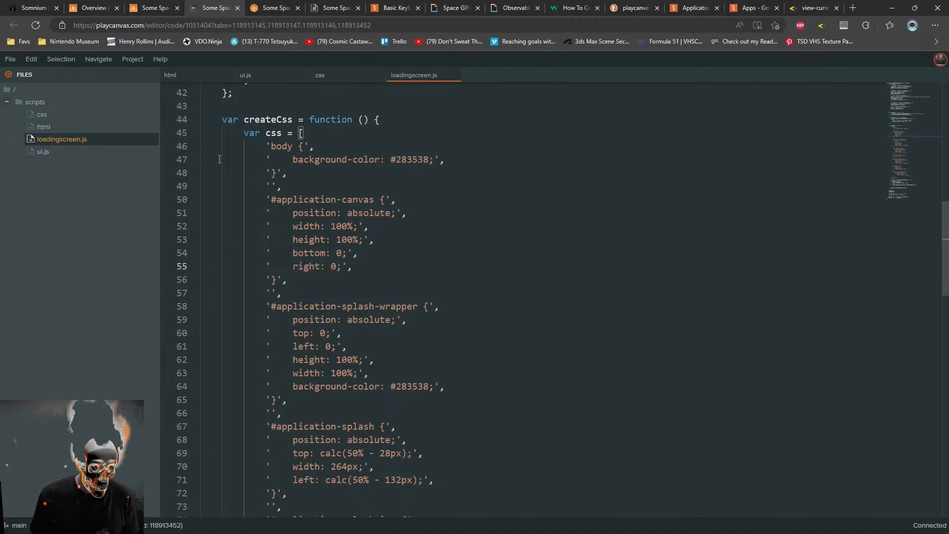
key(ctrl+s)
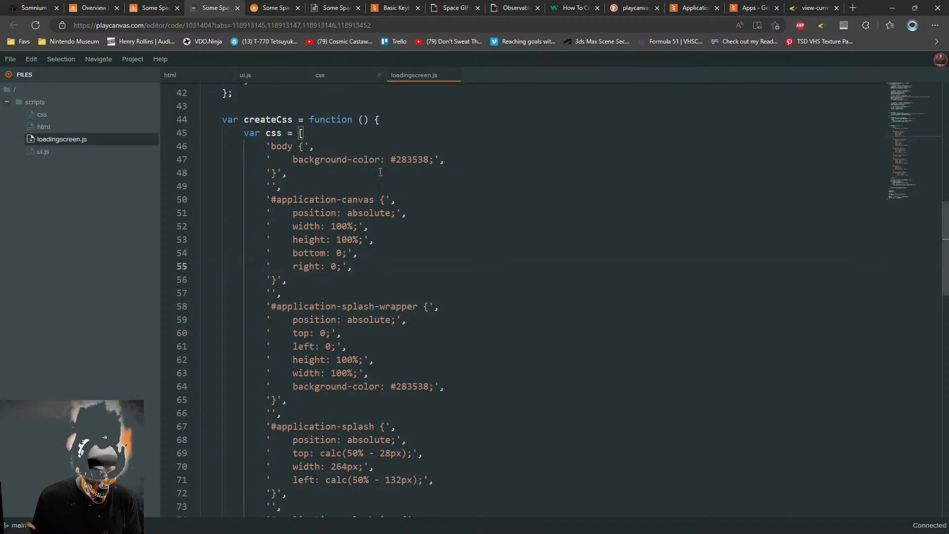
Check the #env rule in the css file and change the #application-canvas sizes to min-width and min-height in loadingscreen.js
click(323, 76)
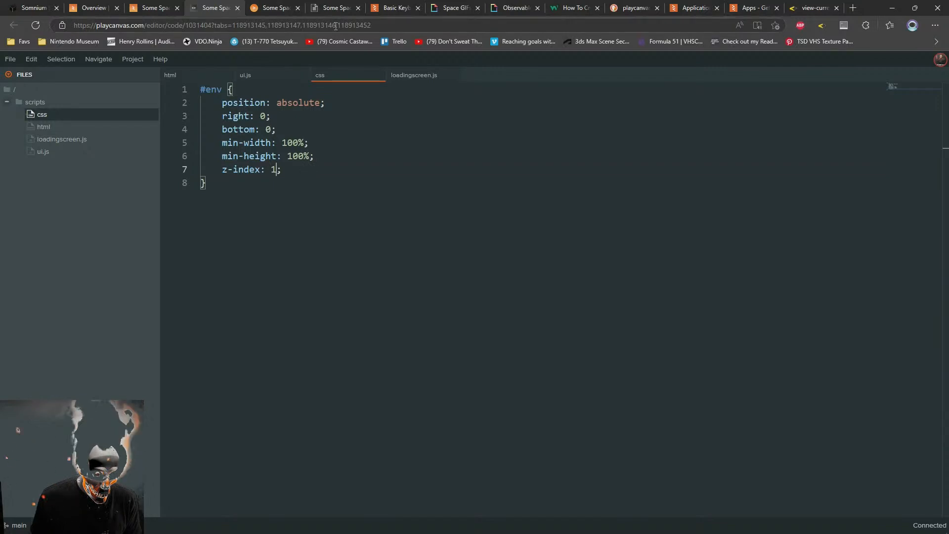
click(413, 77)
click(293, 227)
text(min-width: 100%;',)
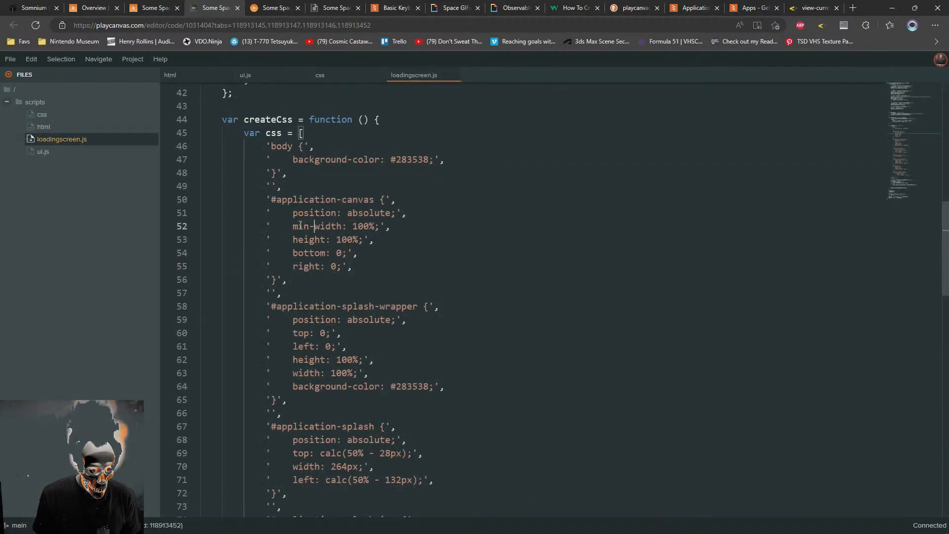
shift+click(293, 228)
key(ctrl+c)
click(293, 239)
key(ctrl+v)
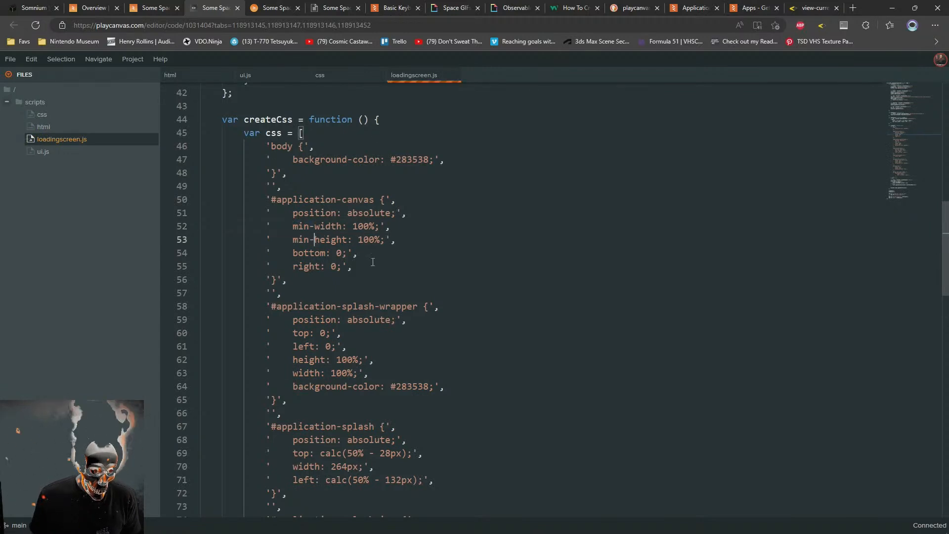
Reload the launched game to check the canvas sizing, and return to the code editor
click(272, 6)
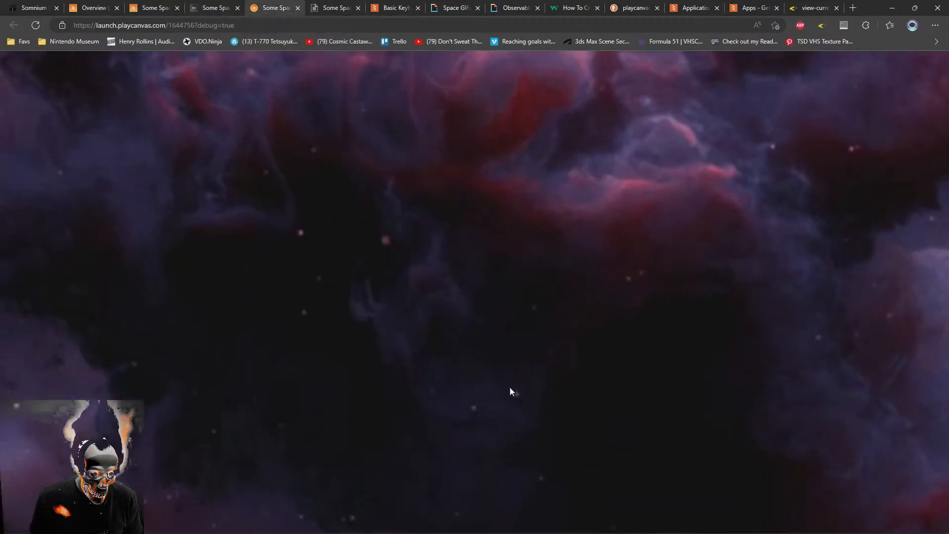
key(F5)
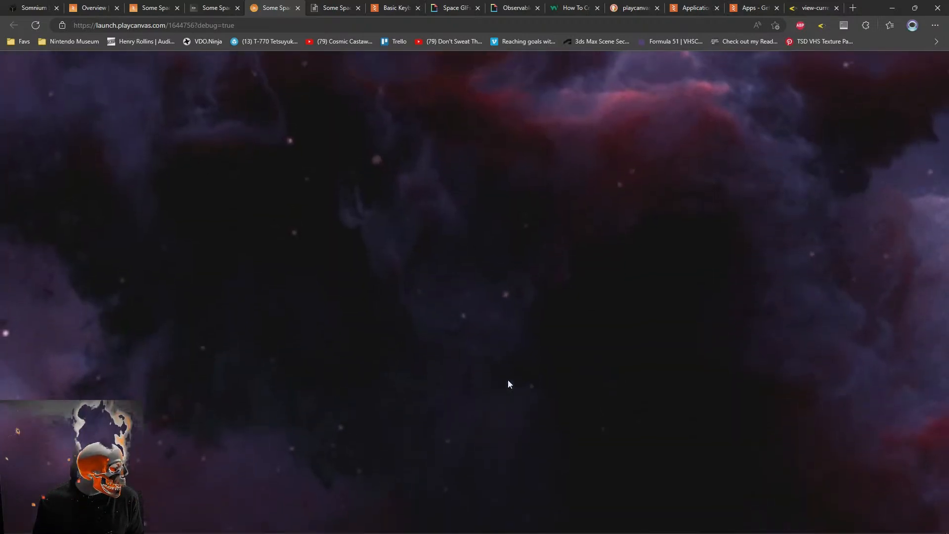
click(208, 6)
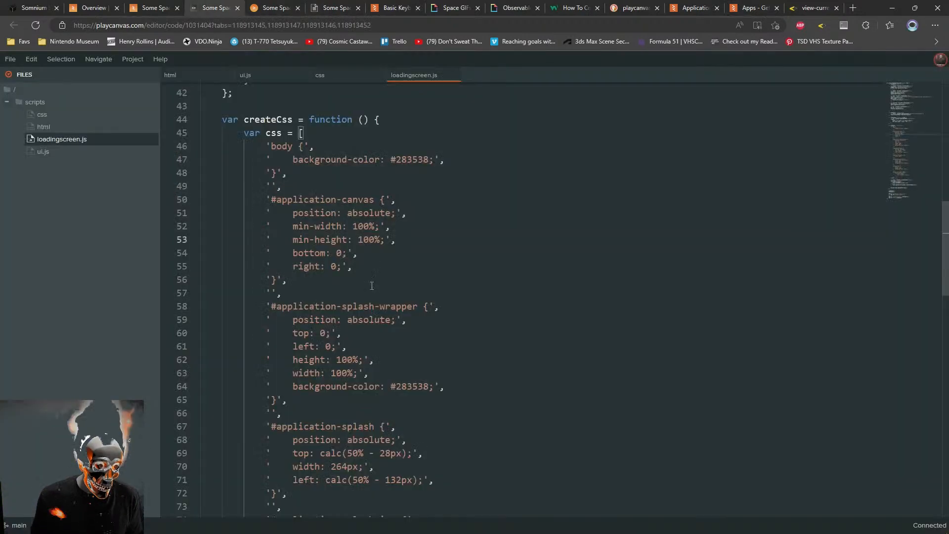
Reduce the #application-canvas rule to the single declaration z-index: 2; and save loadingscreen.js
drag(411, 203, 429, 251)
click(414, 240)
key(BackSpace)
double_click(308, 213)
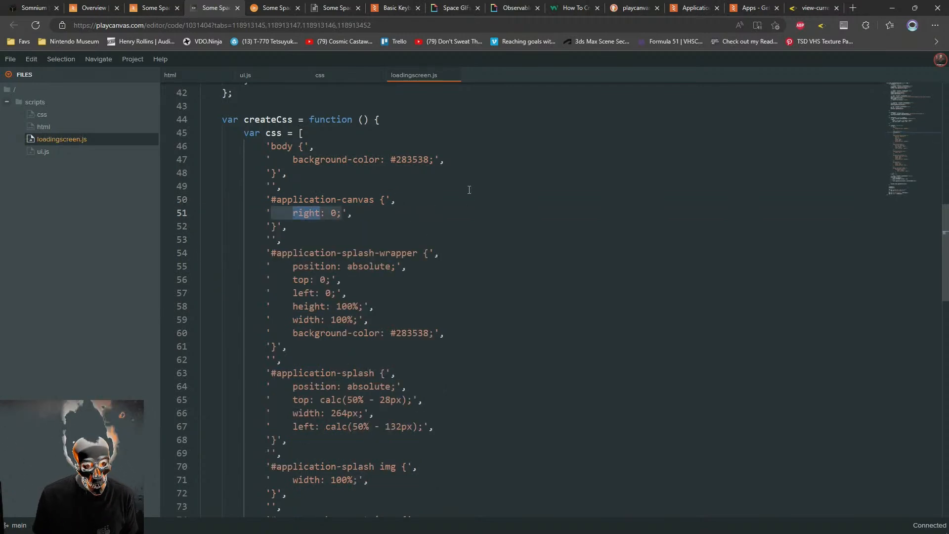
text(z-index)
key(Delete)
text(2)
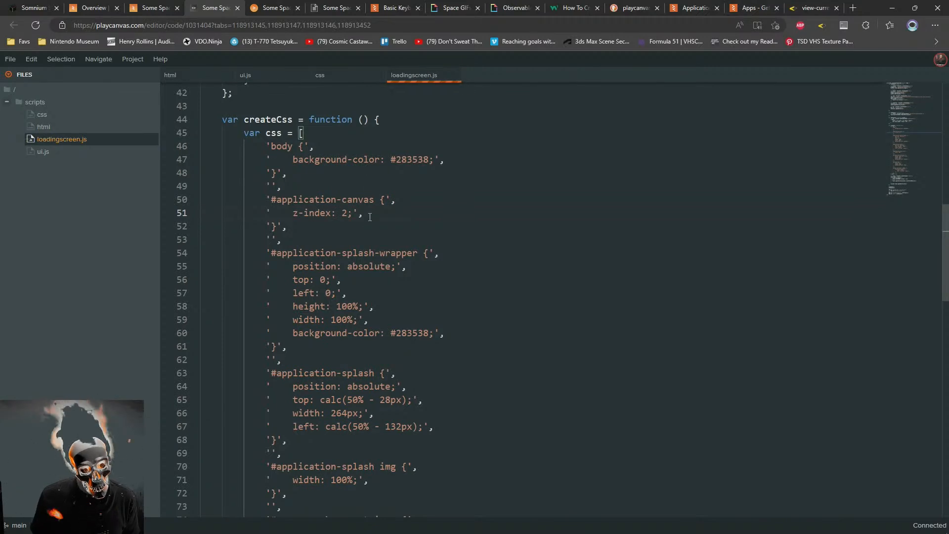
key(ctrl+s)
Reload the launched game to test the canvas z-index, and return to the code editor
click(284, 6)
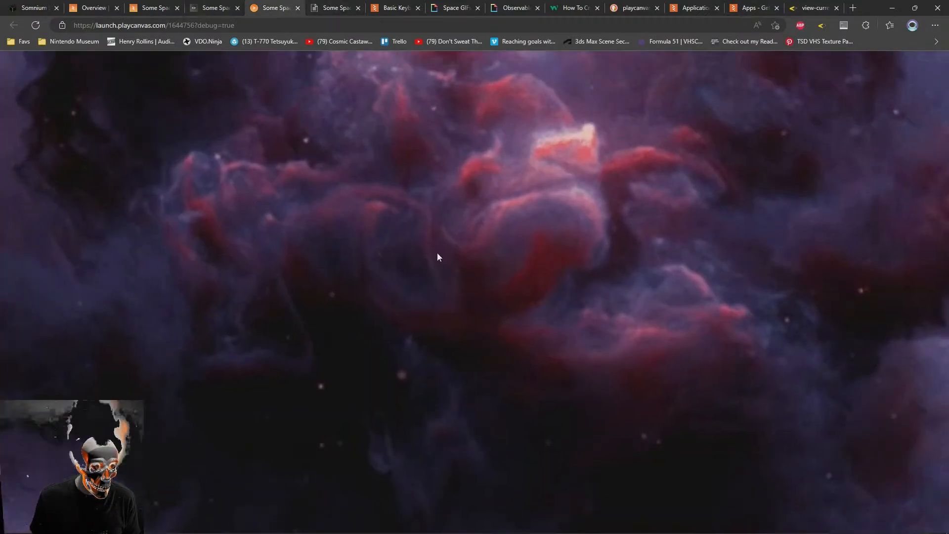
key(F5)
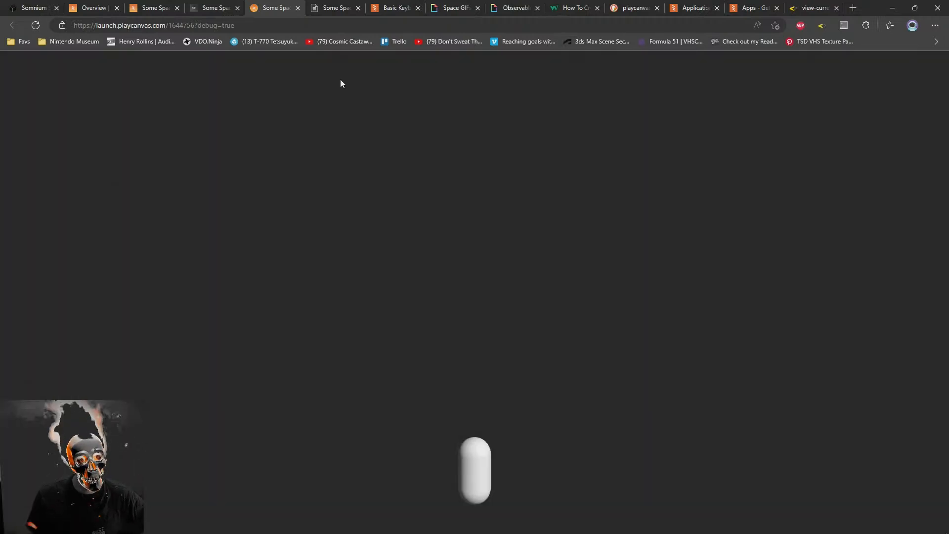
click(201, 7)
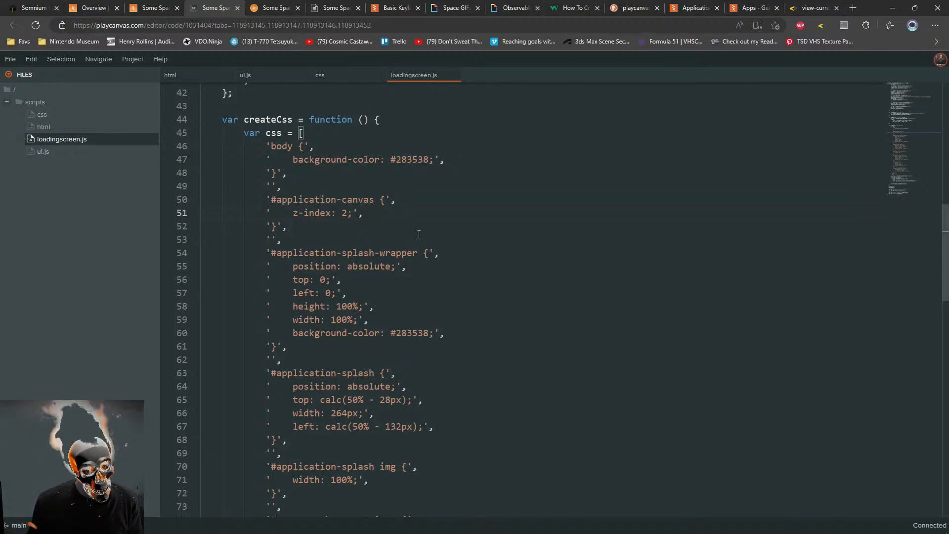
Enable Transparent Canvas in the rendering settings of the scene editor
key(ctrl+shift+Tab)
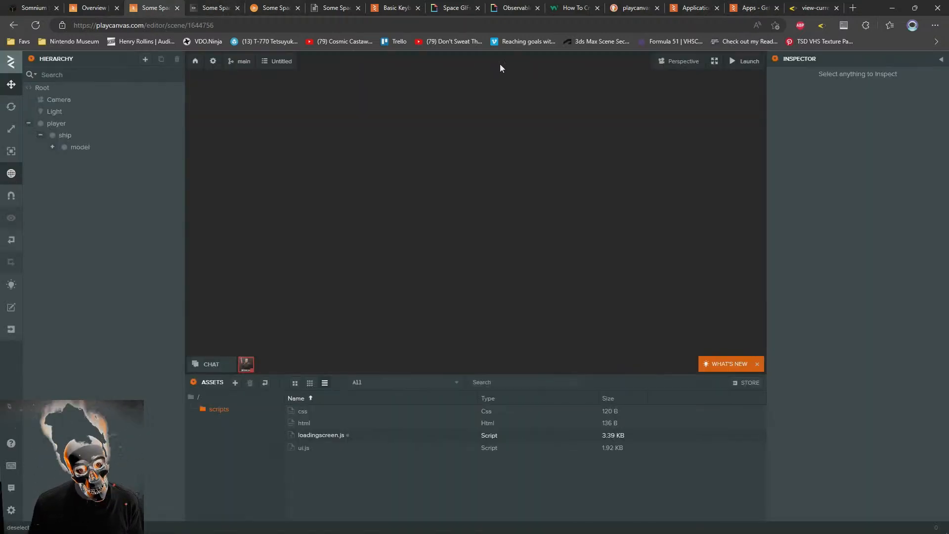
click(213, 61)
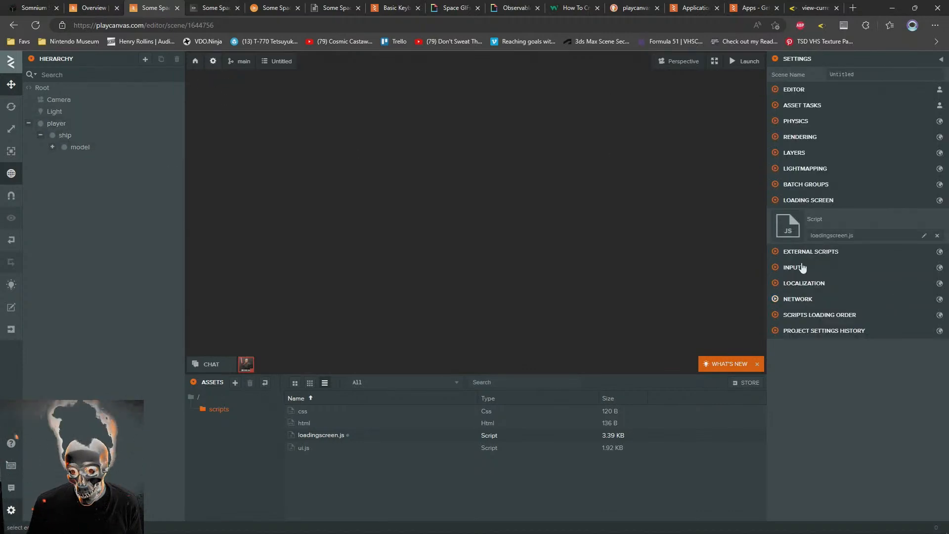
click(788, 137)
click(834, 155)
click(888, 160)
scroll(834, 360, down, 4)
scroll(835, 364, down, 2)
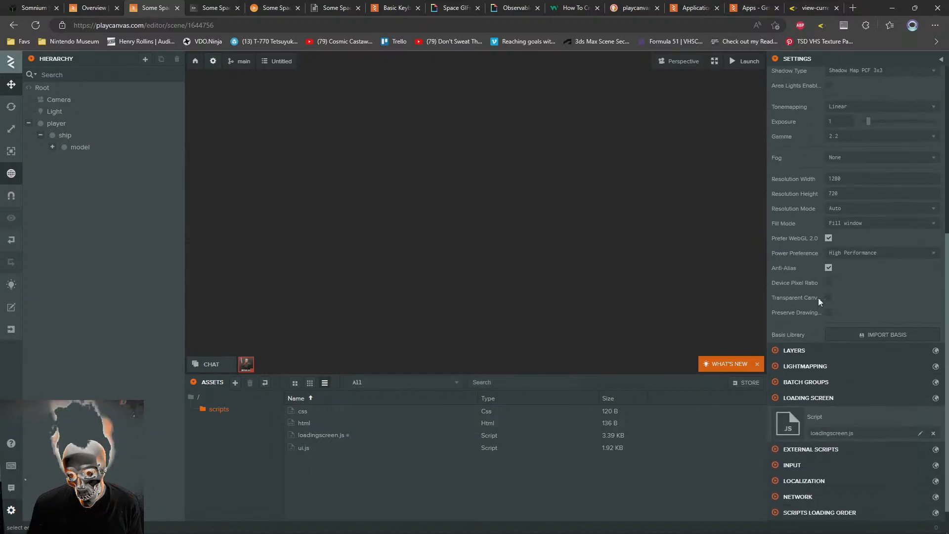
click(828, 297)
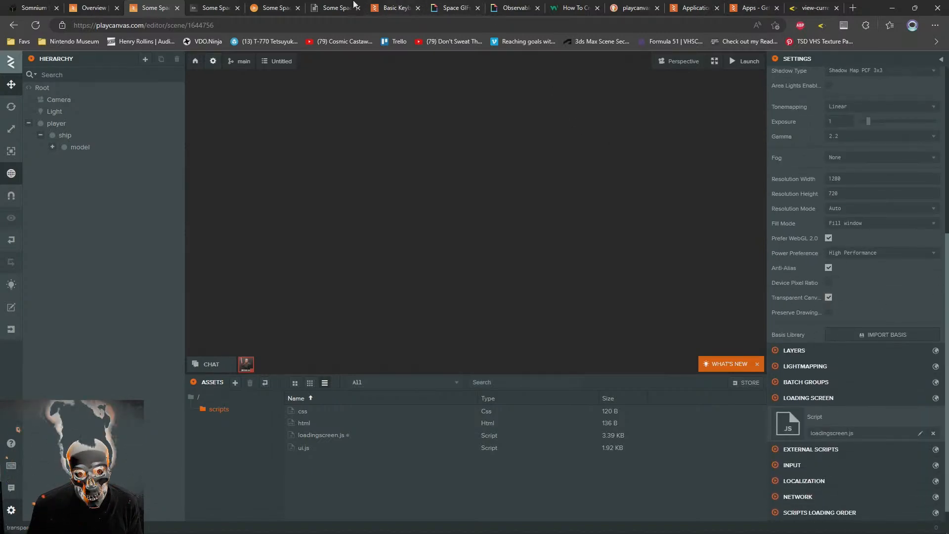
Reload the launched game to test the transparent canvas setting
click(217, 7)
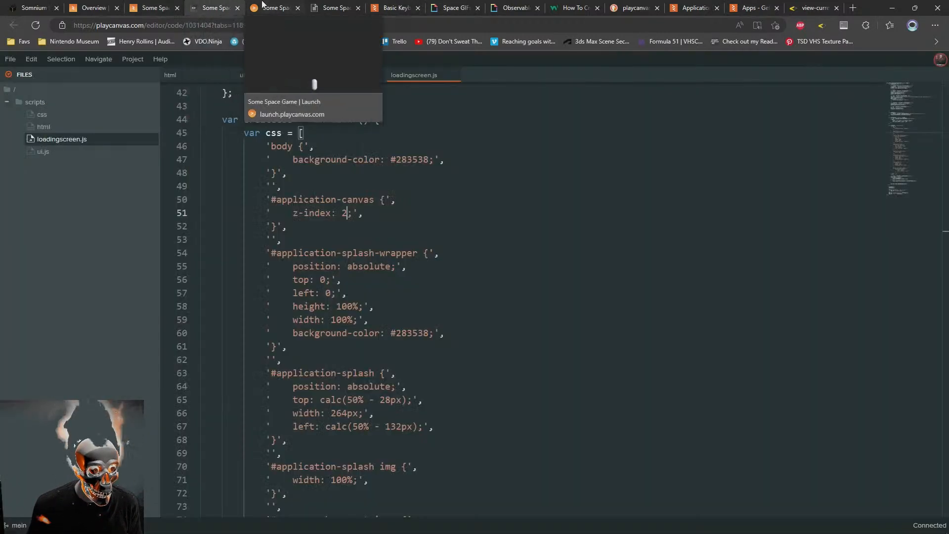
click(272, 7)
key(F5)
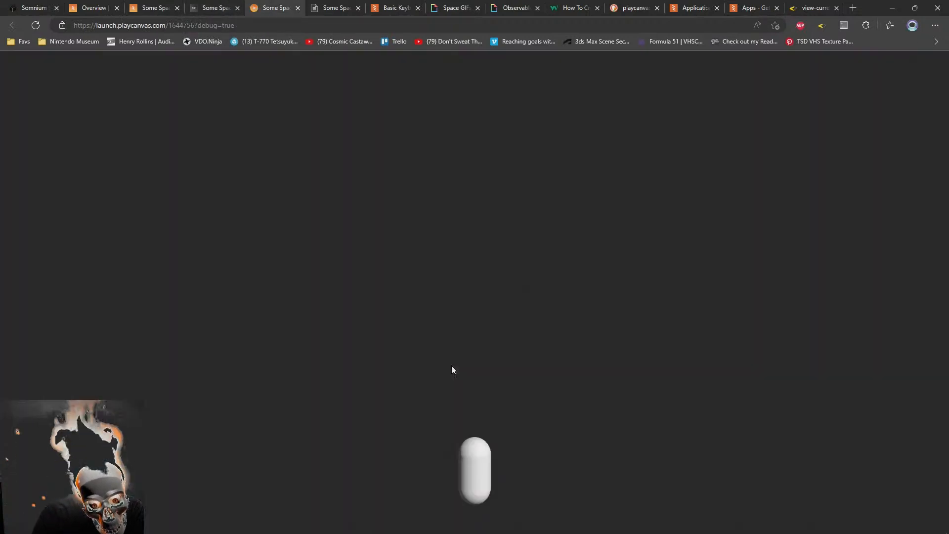
Compare the #env z-index in the css file with the #application-canvas z-index in loadingscreen.js
click(217, 7)
click(347, 212)
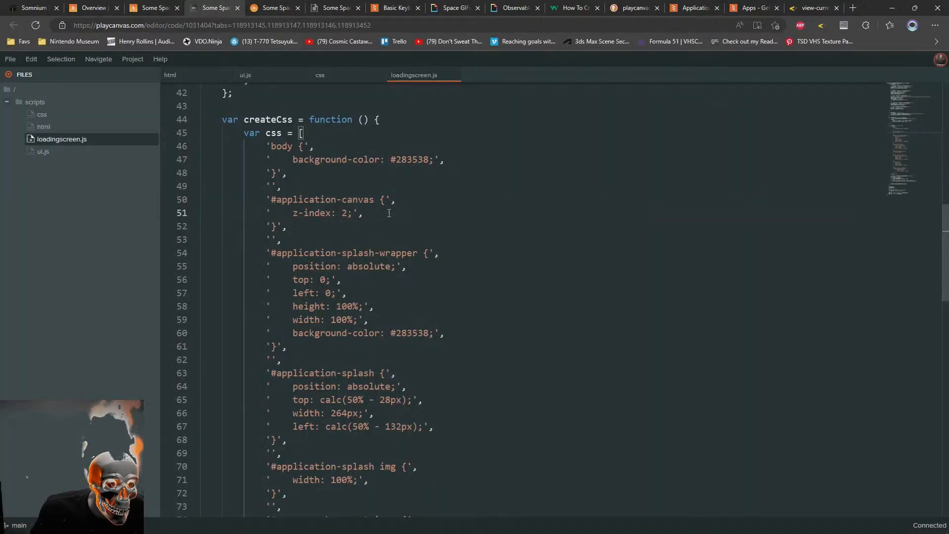
click(390, 212)
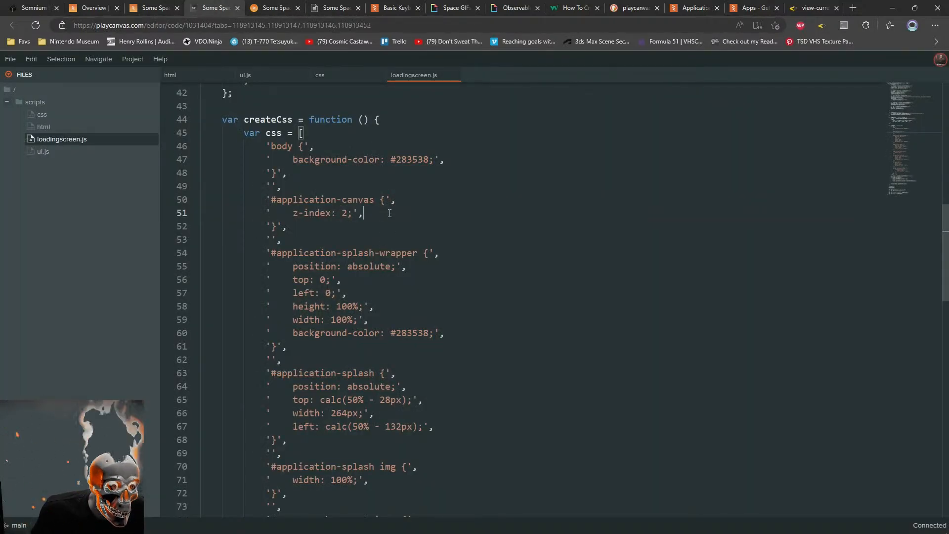
click(330, 77)
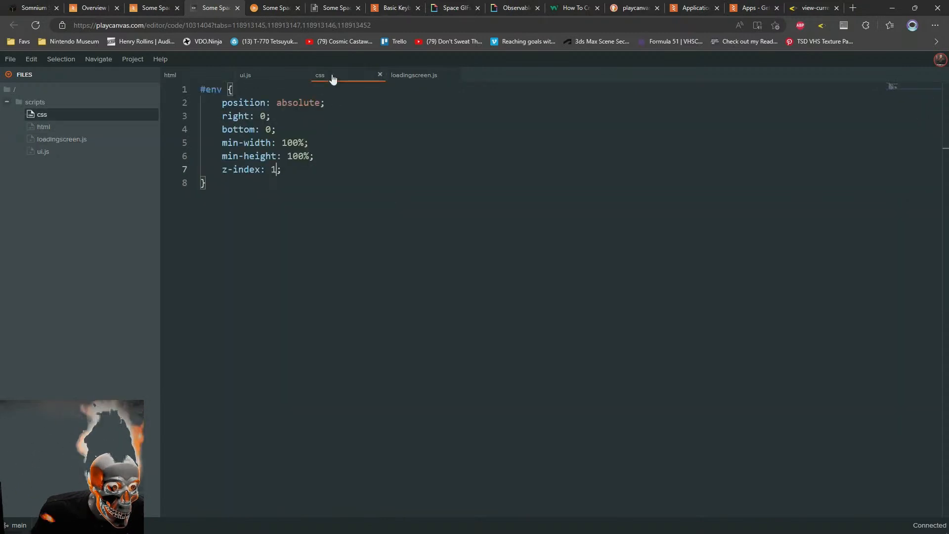
click(418, 76)
double_click(345, 213)
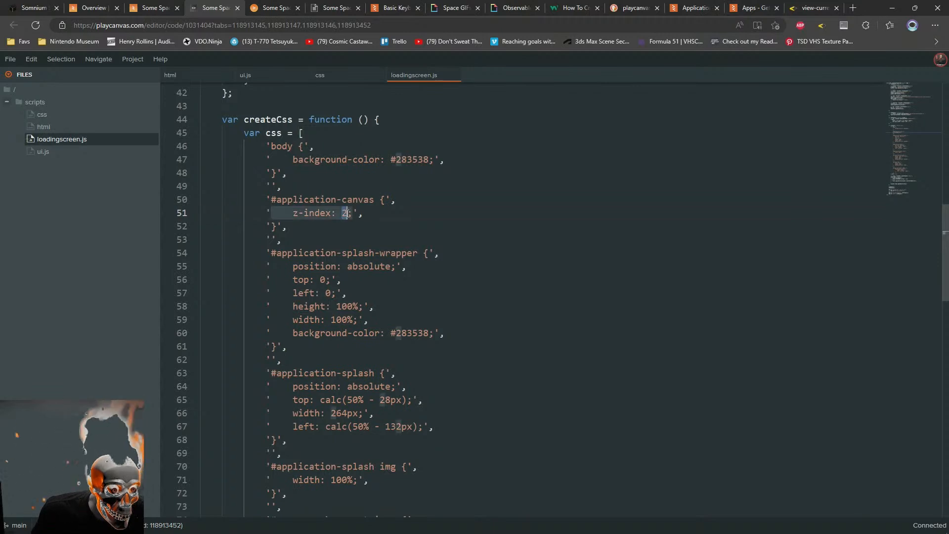
click(379, 213)
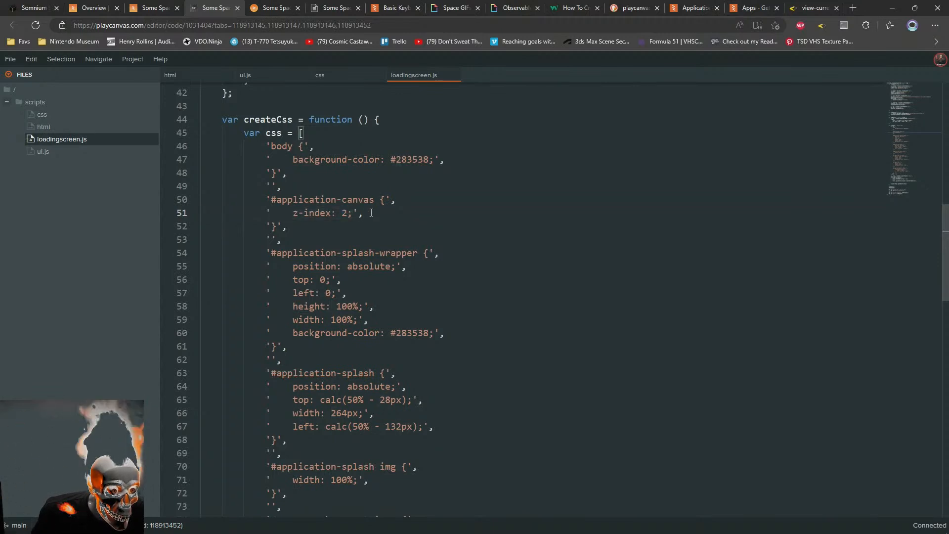
click(308, 211)
click(312, 239)
click(314, 228)
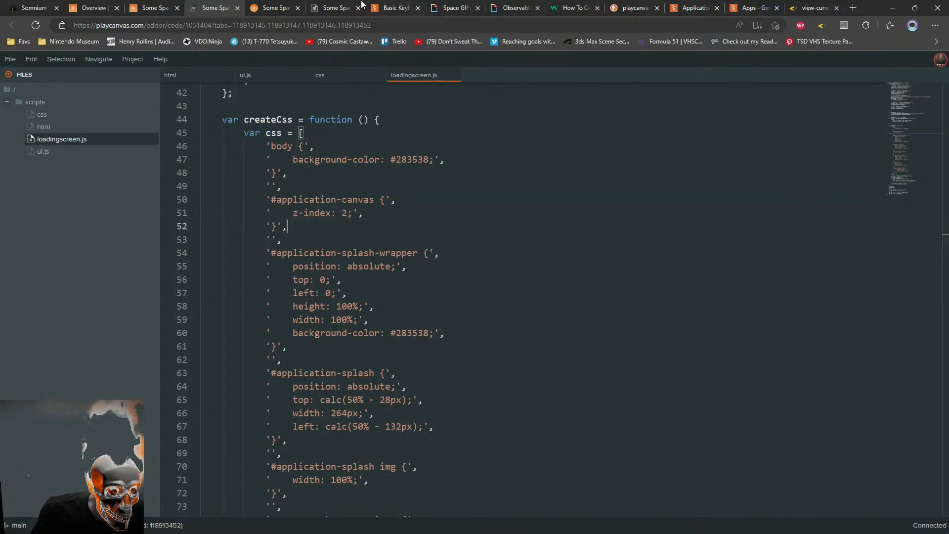
Look at the launched game again and return to the start of the scene's rendering settings
click(291, 7)
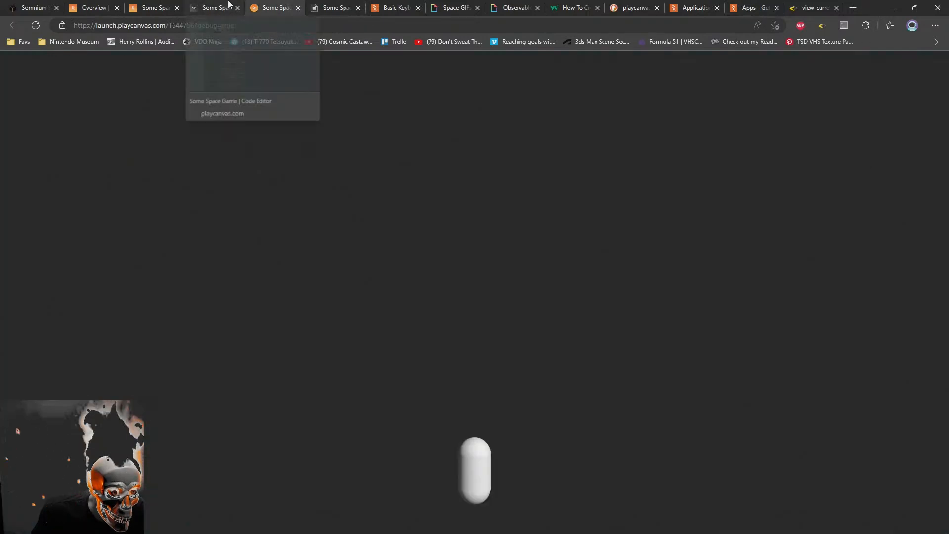
click(228, 6)
click(154, 6)
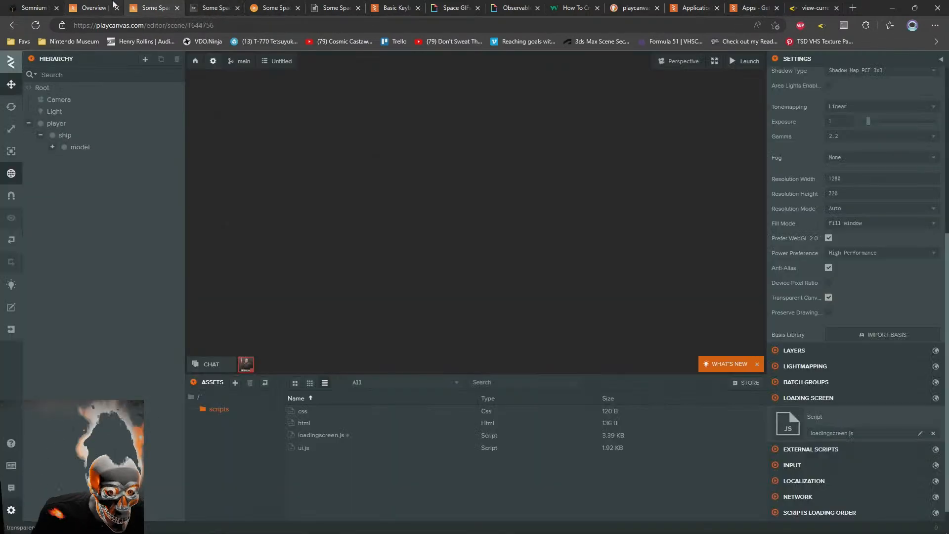
scroll(796, 274, up, 6)
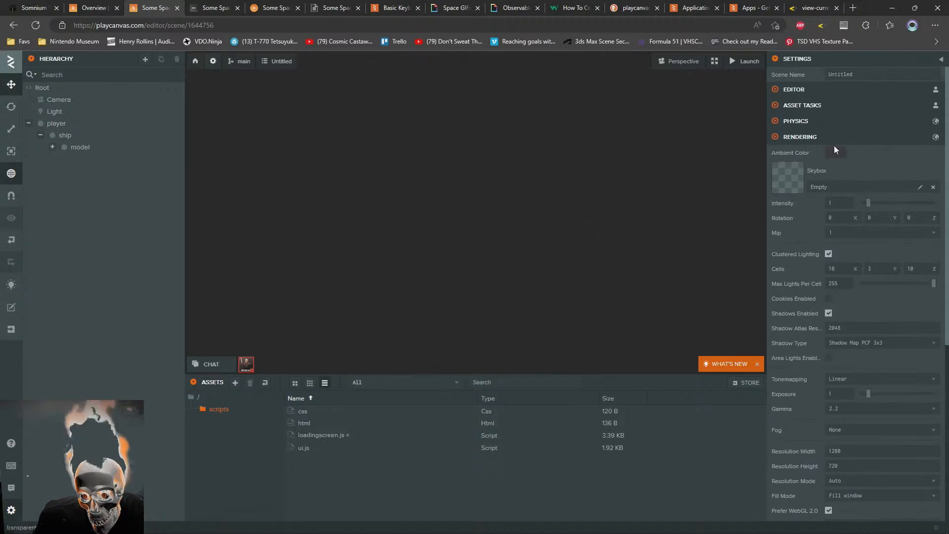
Check the Transparent Canvas and Ambient Color options in the scene's rendering settings, keeping Transparent Canvas enabled
click(837, 154)
scroll(799, 390, down, 4)
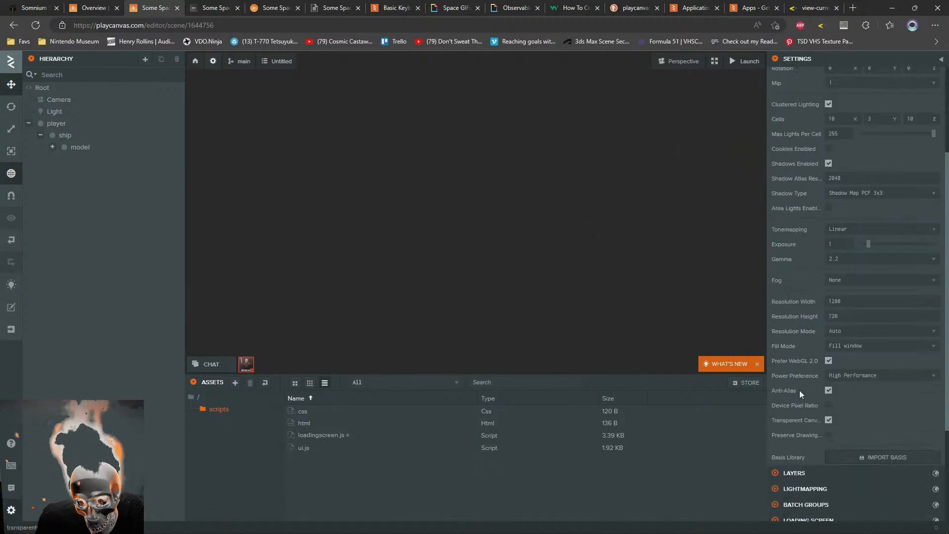
click(829, 390)
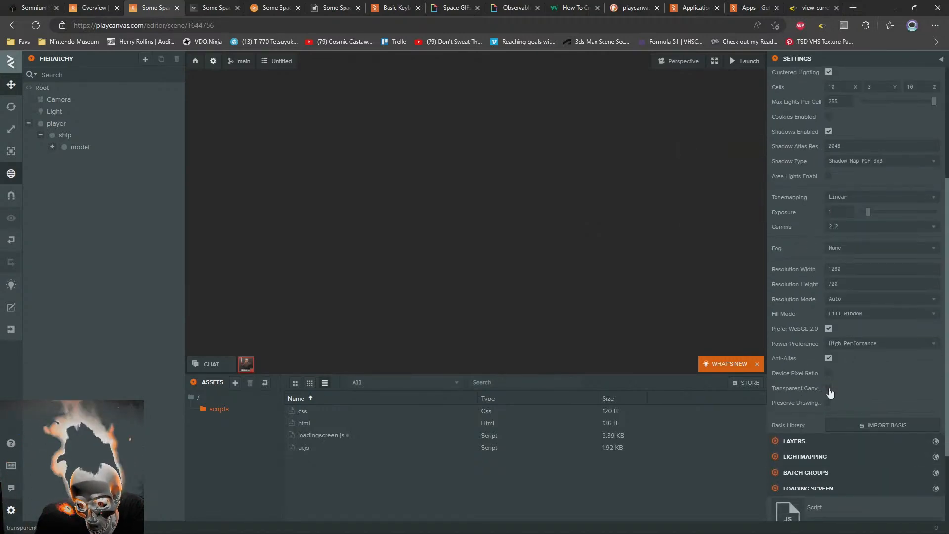
click(828, 389)
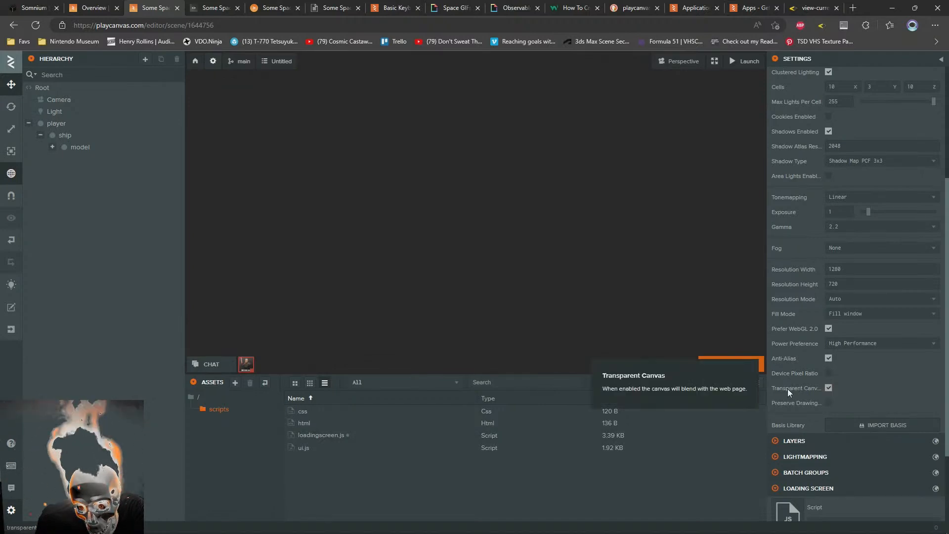
scroll(788, 389, up, 4)
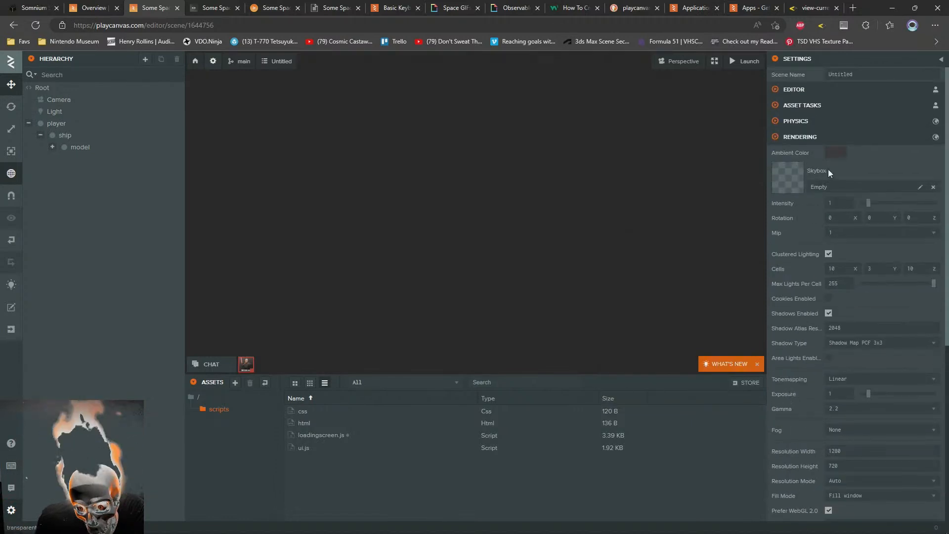
scroll(801, 326, down, 6)
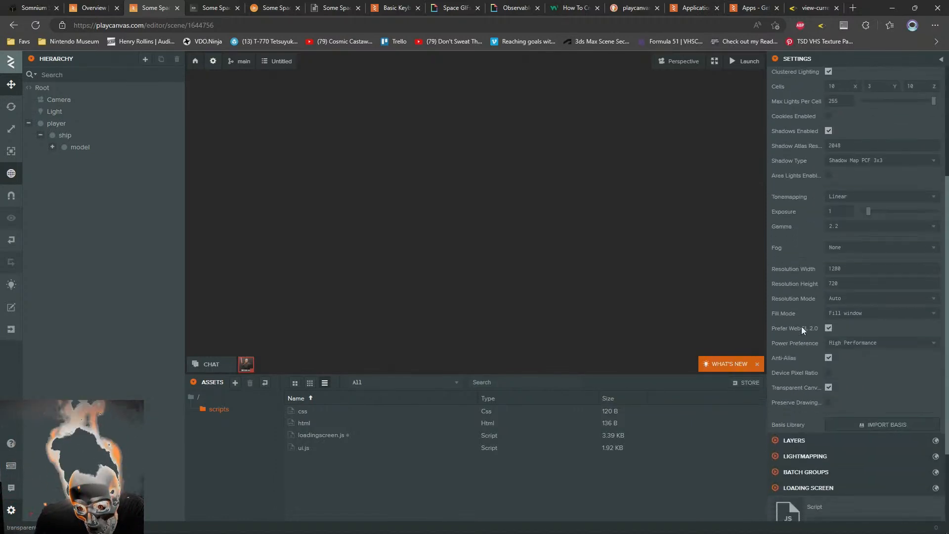
scroll(801, 326, up, 6)
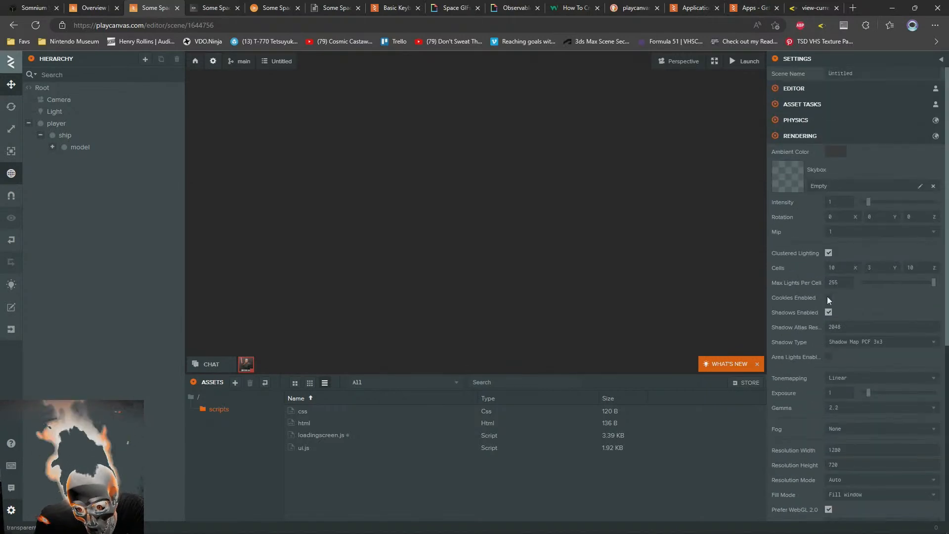
click(840, 154)
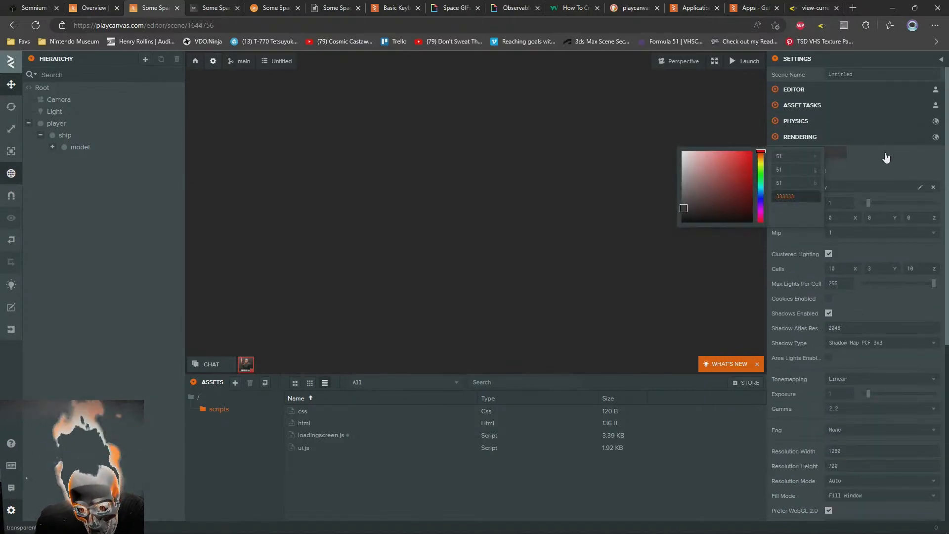
click(893, 155)
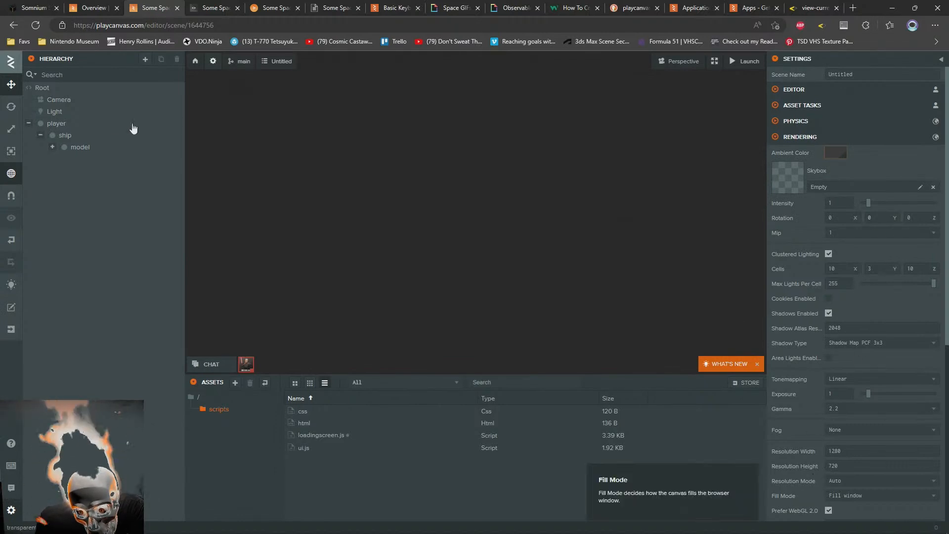
Set the Camera entity's Clear Color to black with an alpha of 0
click(56, 101)
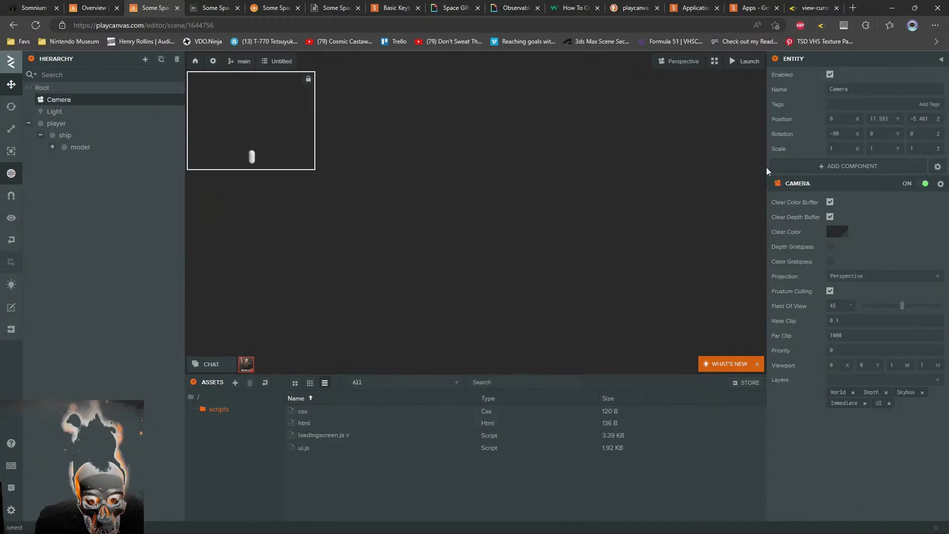
click(842, 232)
drag(758, 250, 767, 316)
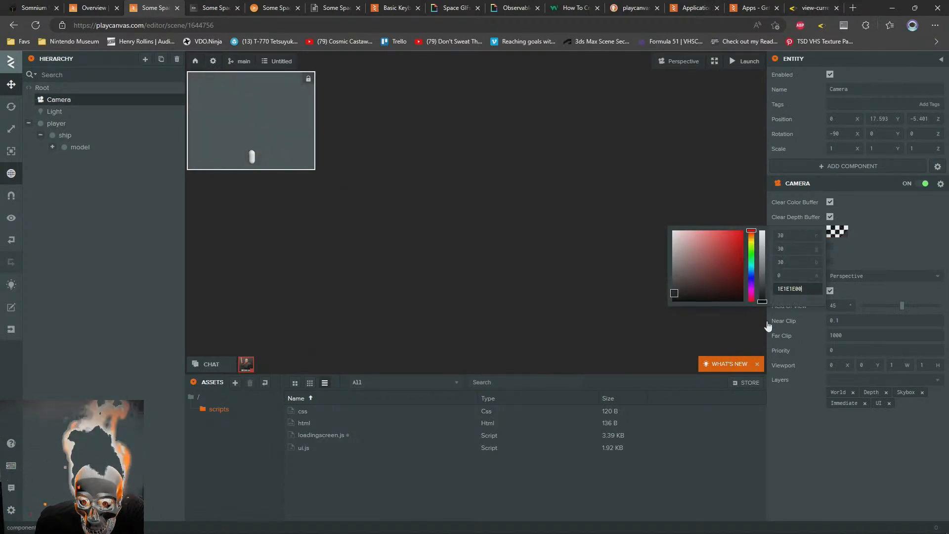
drag(674, 293, 605, 377)
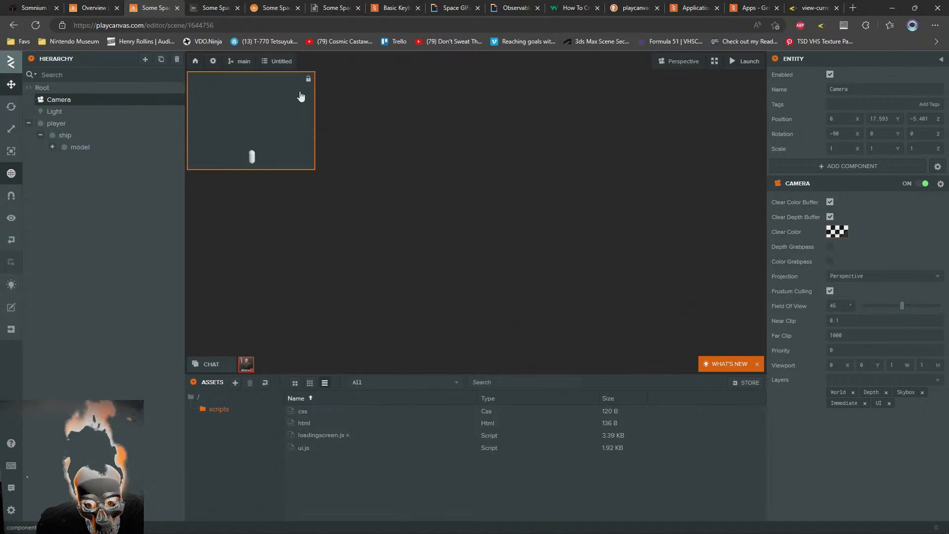
View the launched game with its video background in full screen, and return to the normal window view
key(ctrl+Tab)
key(ctrl+Tab)
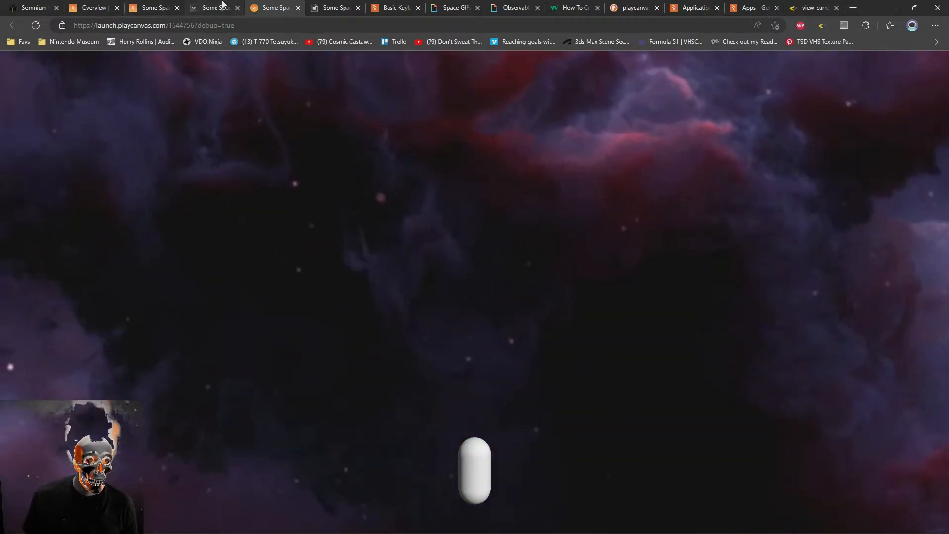
mouse_move(222, 6)
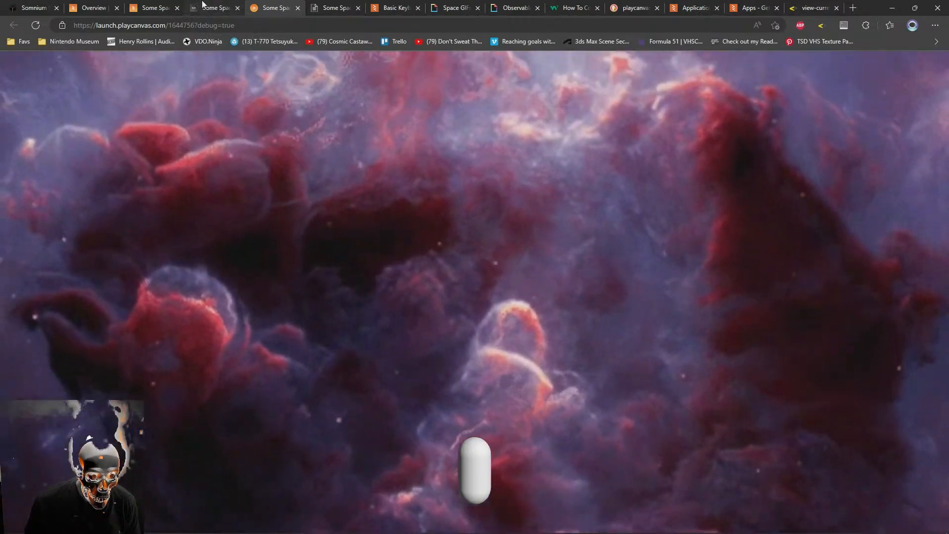
click(222, 5)
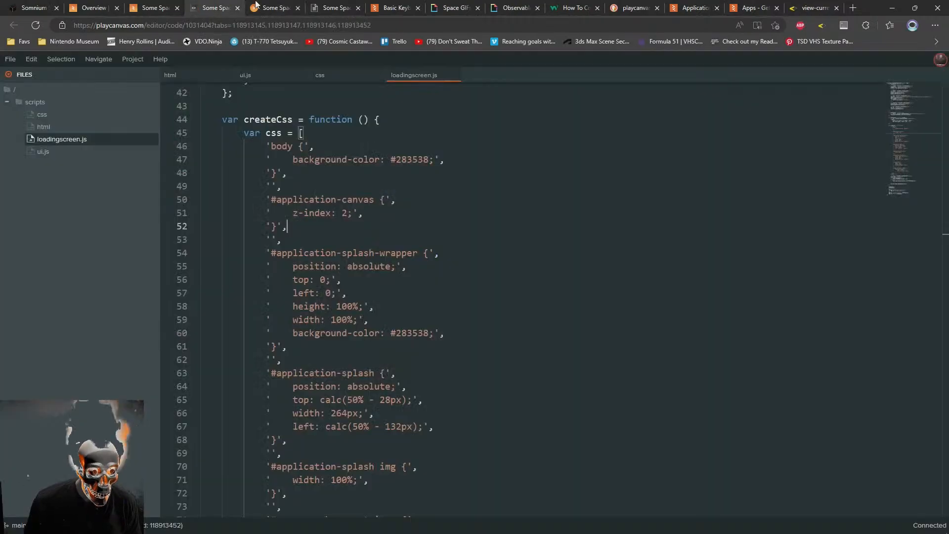
click(277, 5)
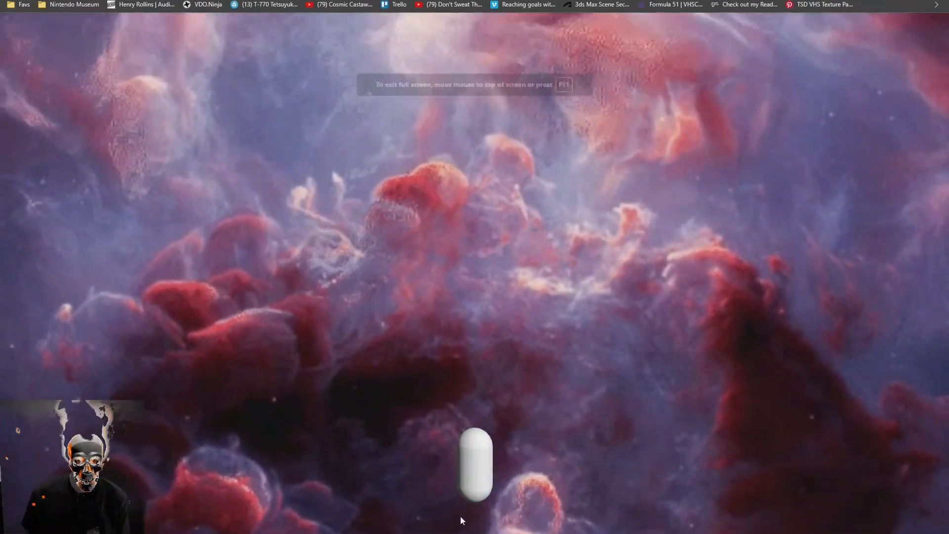
key(F11)
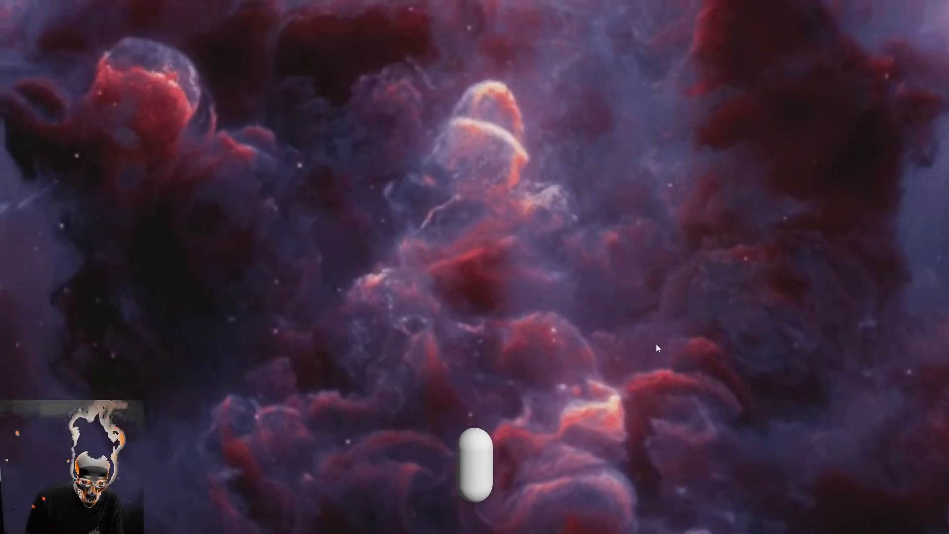
key(F11)
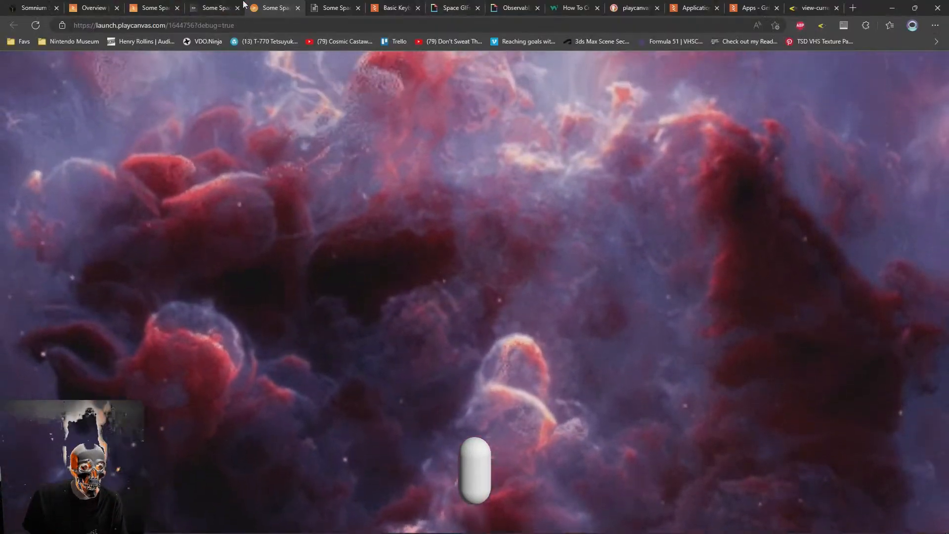
Return to the scene editor and inspect the Root entity's ui script and the contents of the scripts folder
click(222, 6)
scroll(350, 197, up, 2)
click(150, 7)
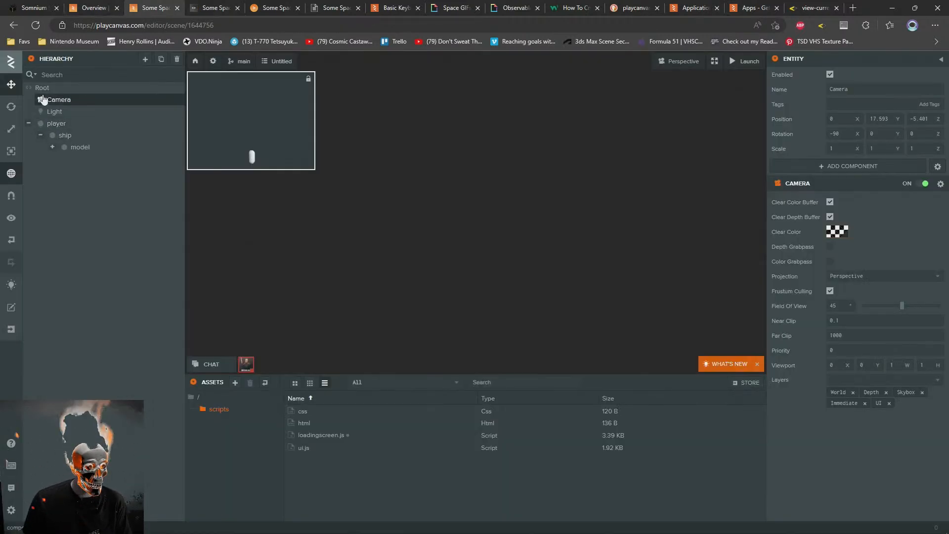
click(44, 89)
click(191, 396)
click(220, 410)
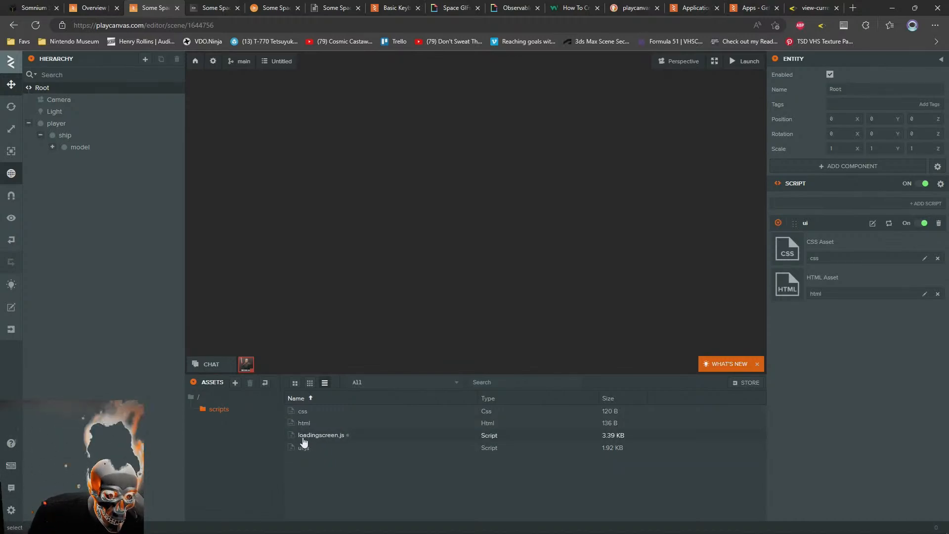
Open the Basic Keyboard Input tutorial project from the keyboard input documentation page in the editor and launch its scene
click(397, 8)
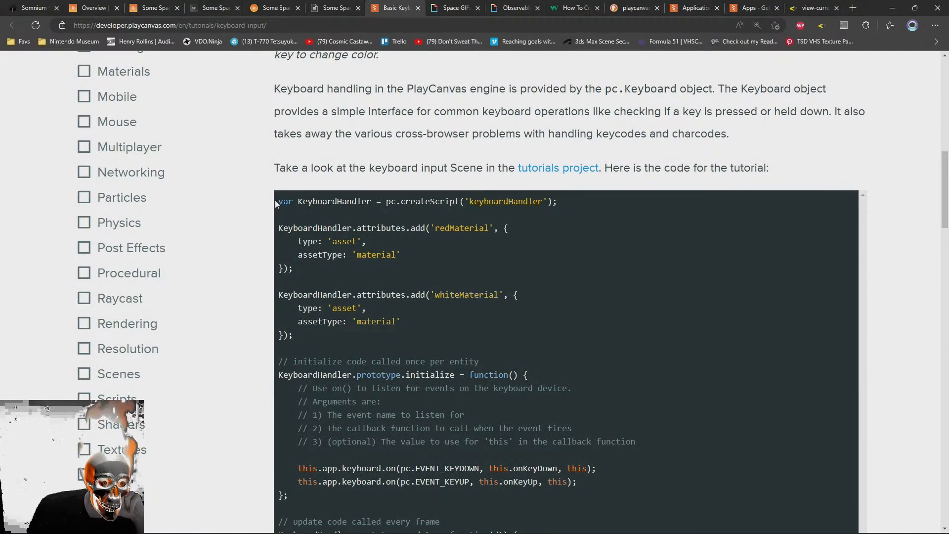
middle_click(558, 168)
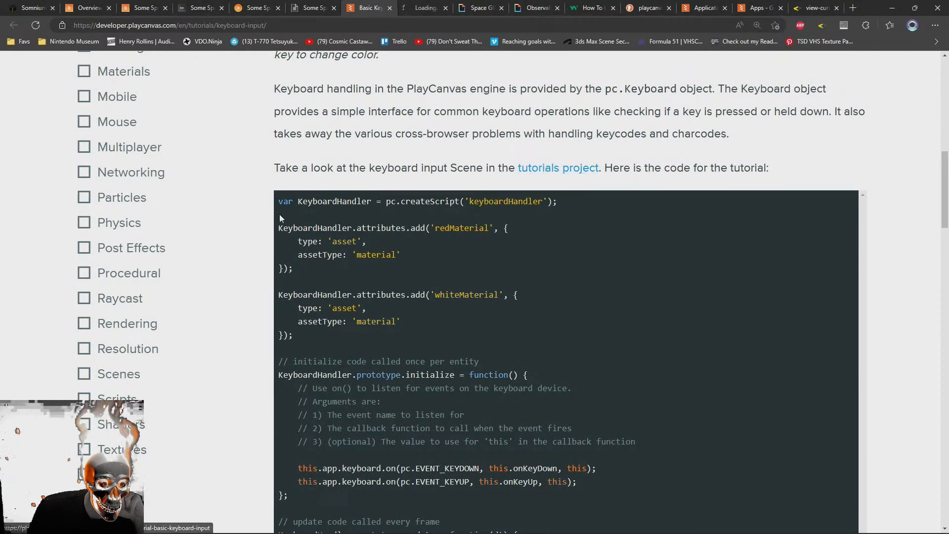
click(424, 8)
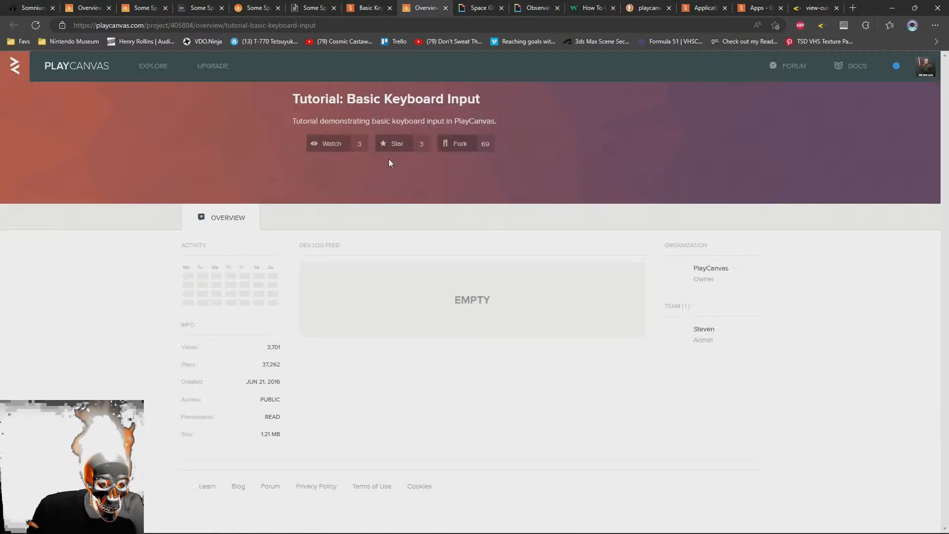
click(319, 147)
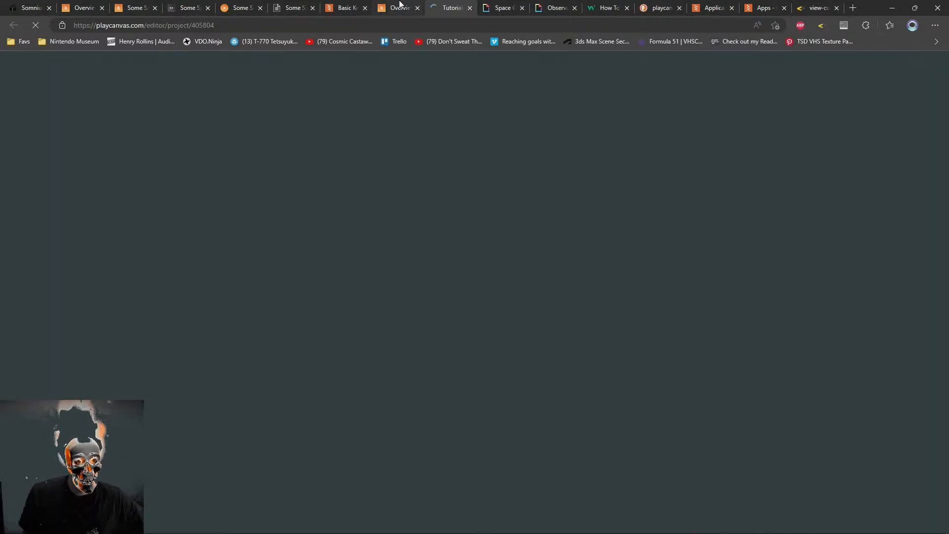
middle_click(399, 2)
click(411, 189)
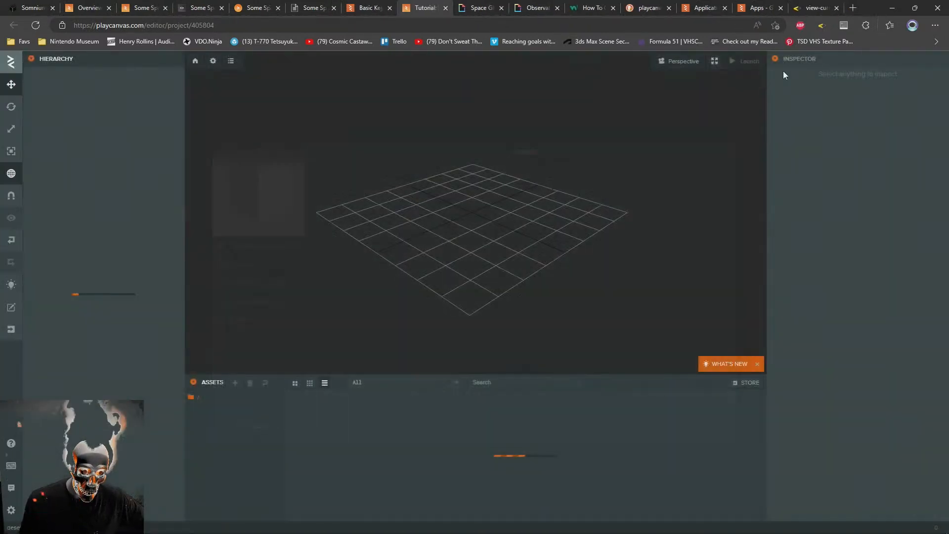
click(747, 64)
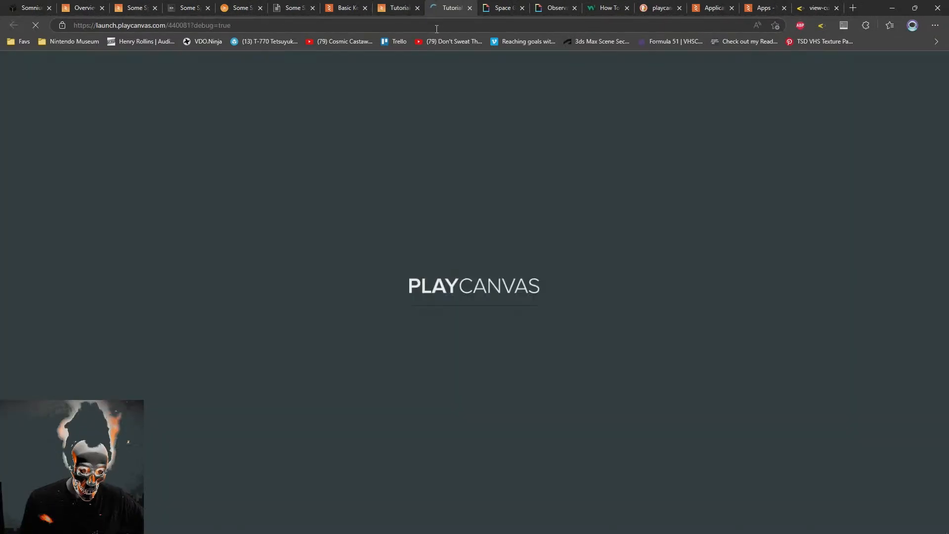